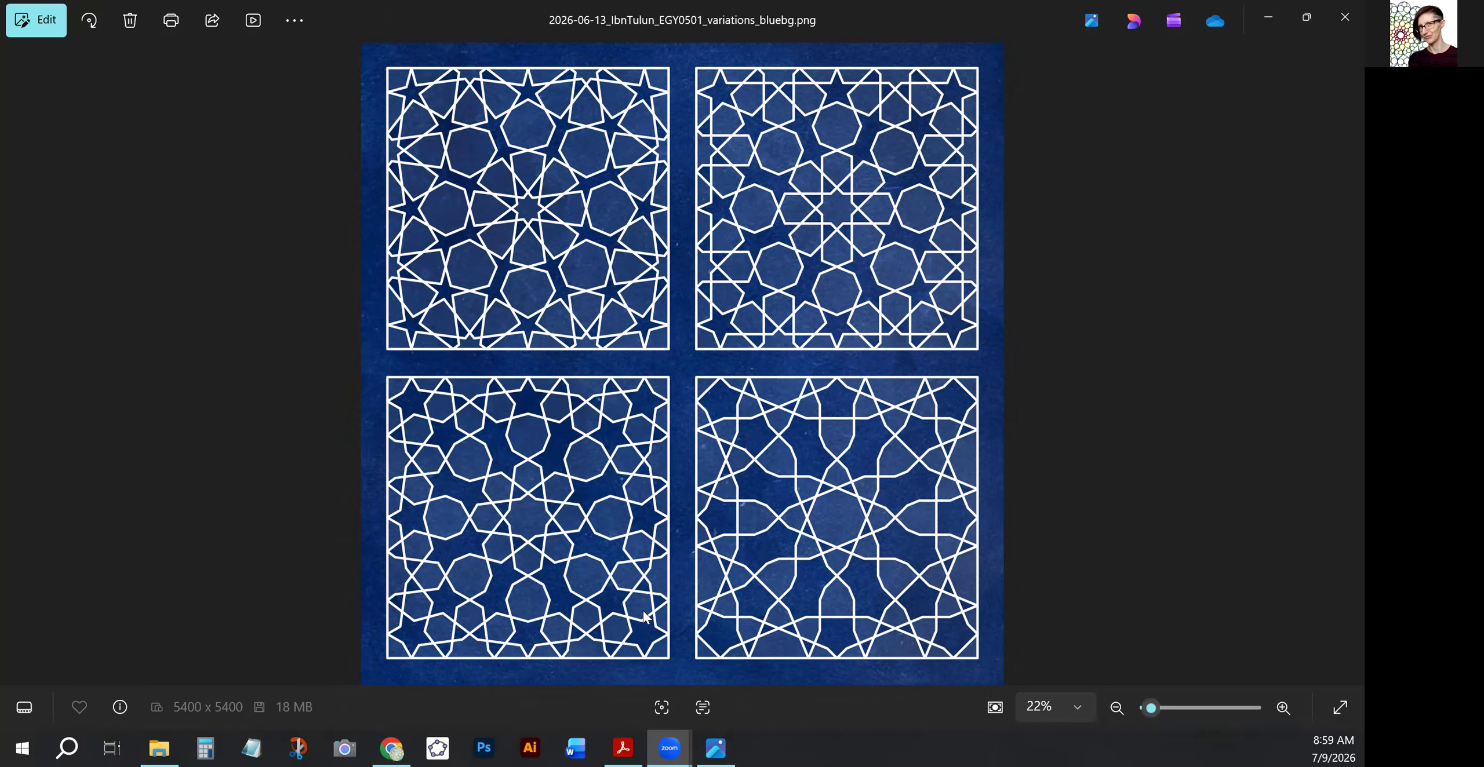
Switch to Chrome, view the EGY 0501 minbar photo on Pattern in Islamic Art, and return to GeoGebra Classic.
{"action": "left_click", "coordinate": [392, 748]}
{"action": "left_click", "coordinate": [306, 23]}
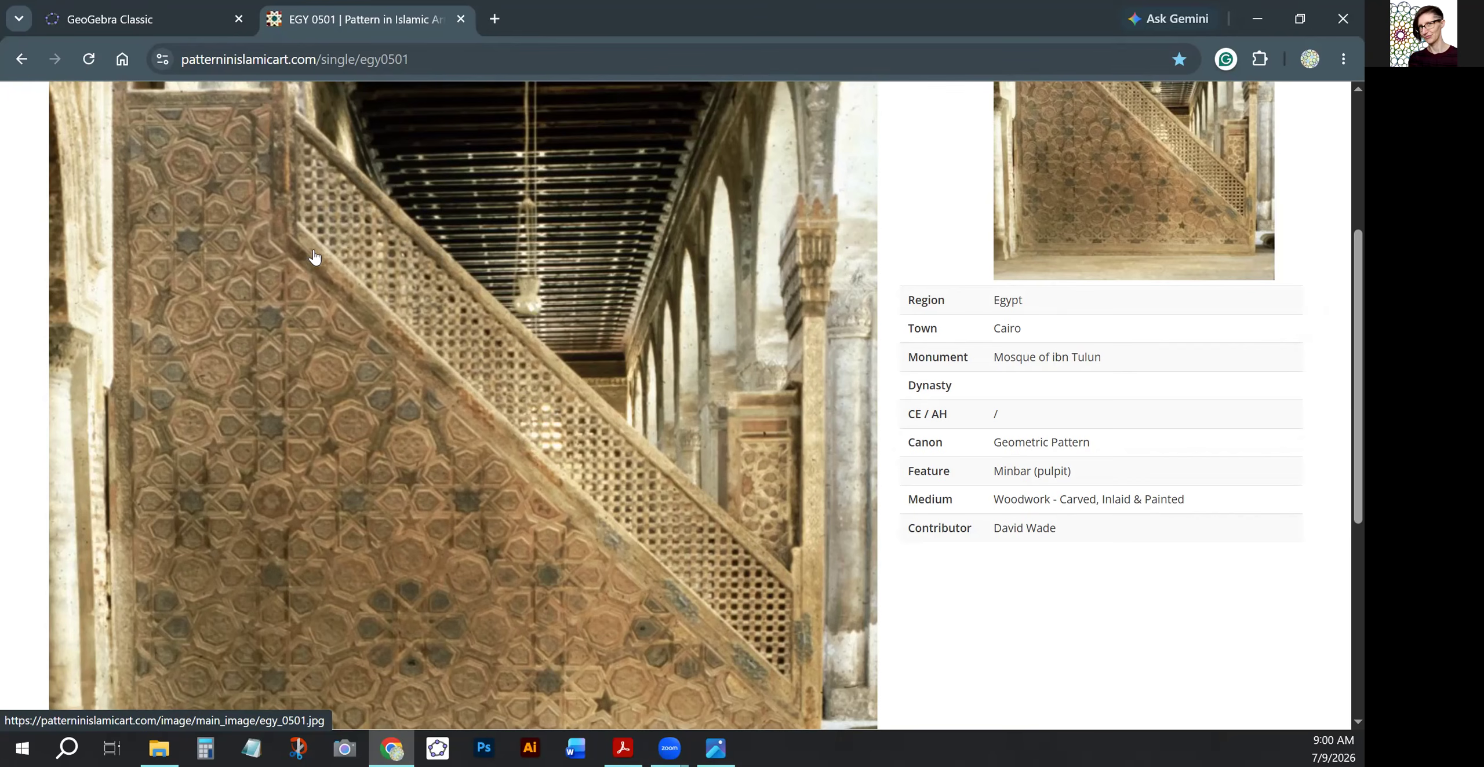
{"action": "left_click", "coordinate": [146, 21]}
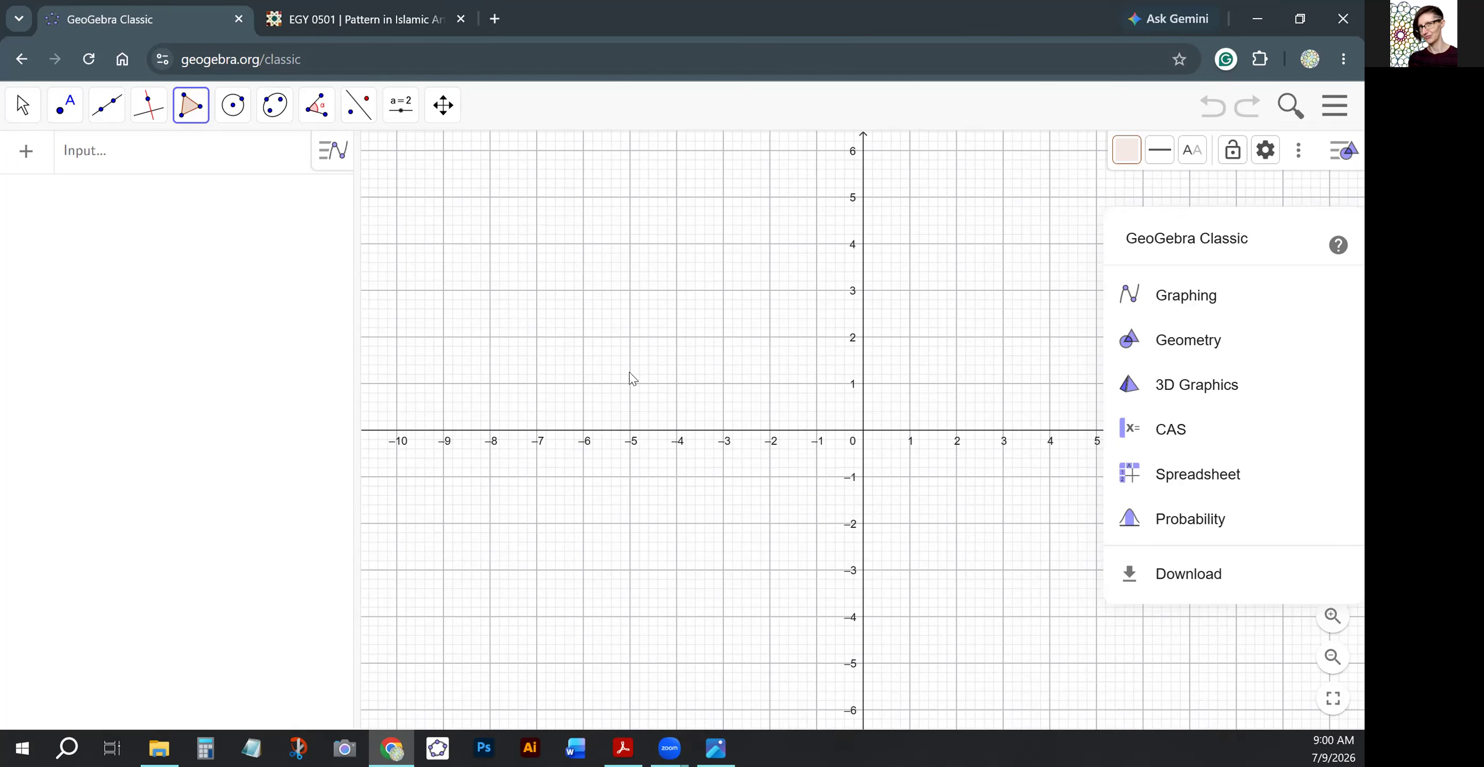
Hide the axes and the grid in the graphics view.
{"action": "right_click", "coordinate": [672, 322]}
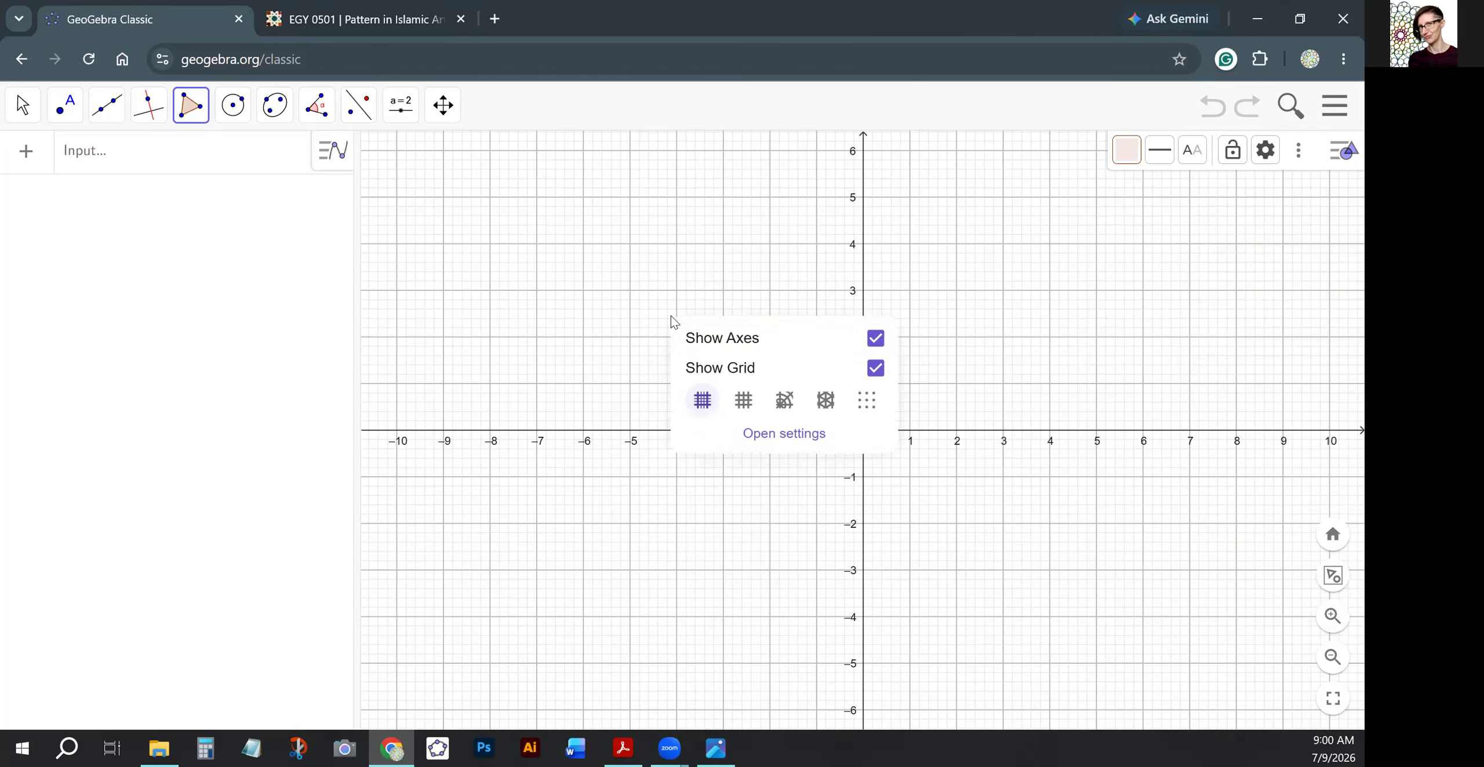
{"action": "left_click", "coordinate": [875, 339]}
{"action": "right_click", "coordinate": [800, 346]}
{"action": "left_click", "coordinate": [1004, 394]}
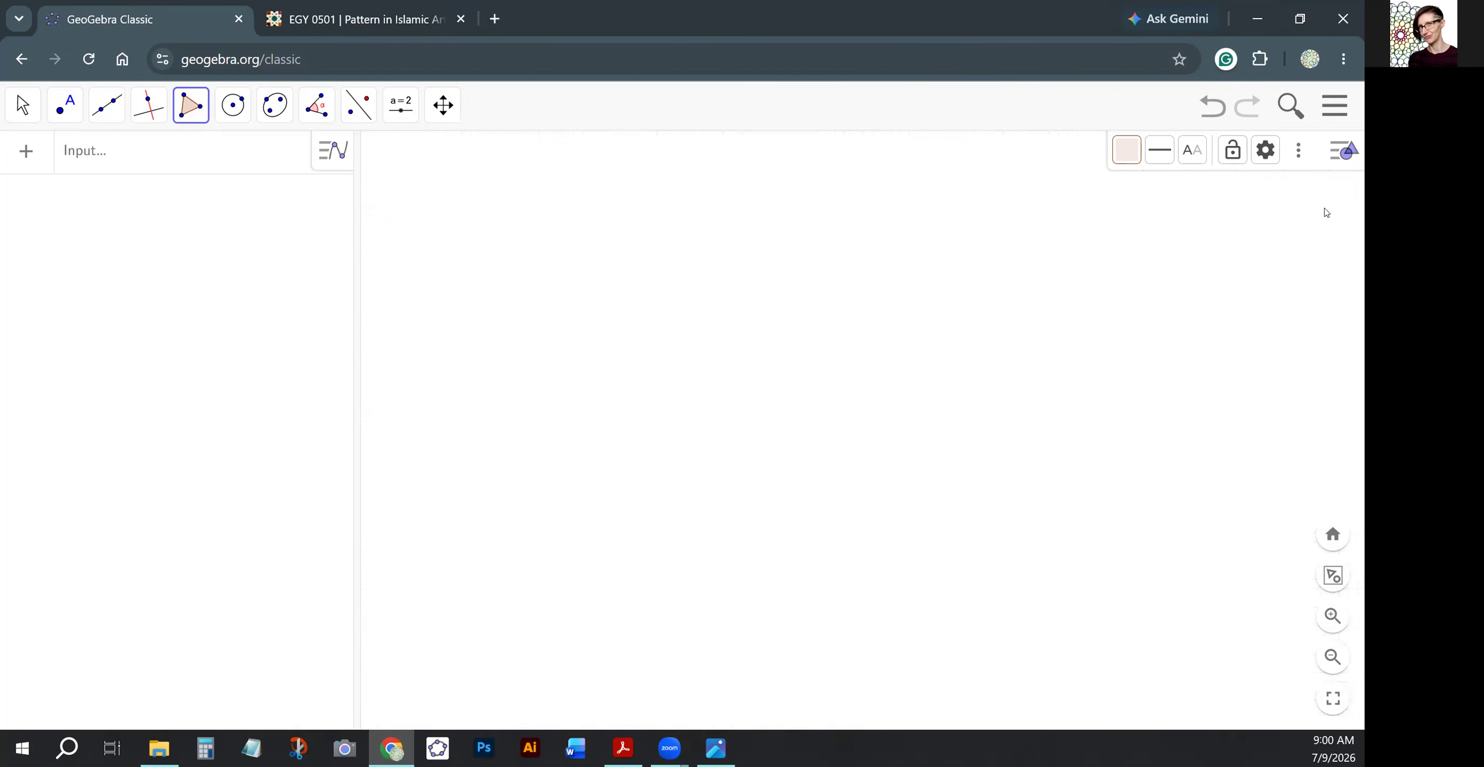
Set the global labeling option to New Points Only.
{"action": "left_click", "coordinate": [1264, 150]}
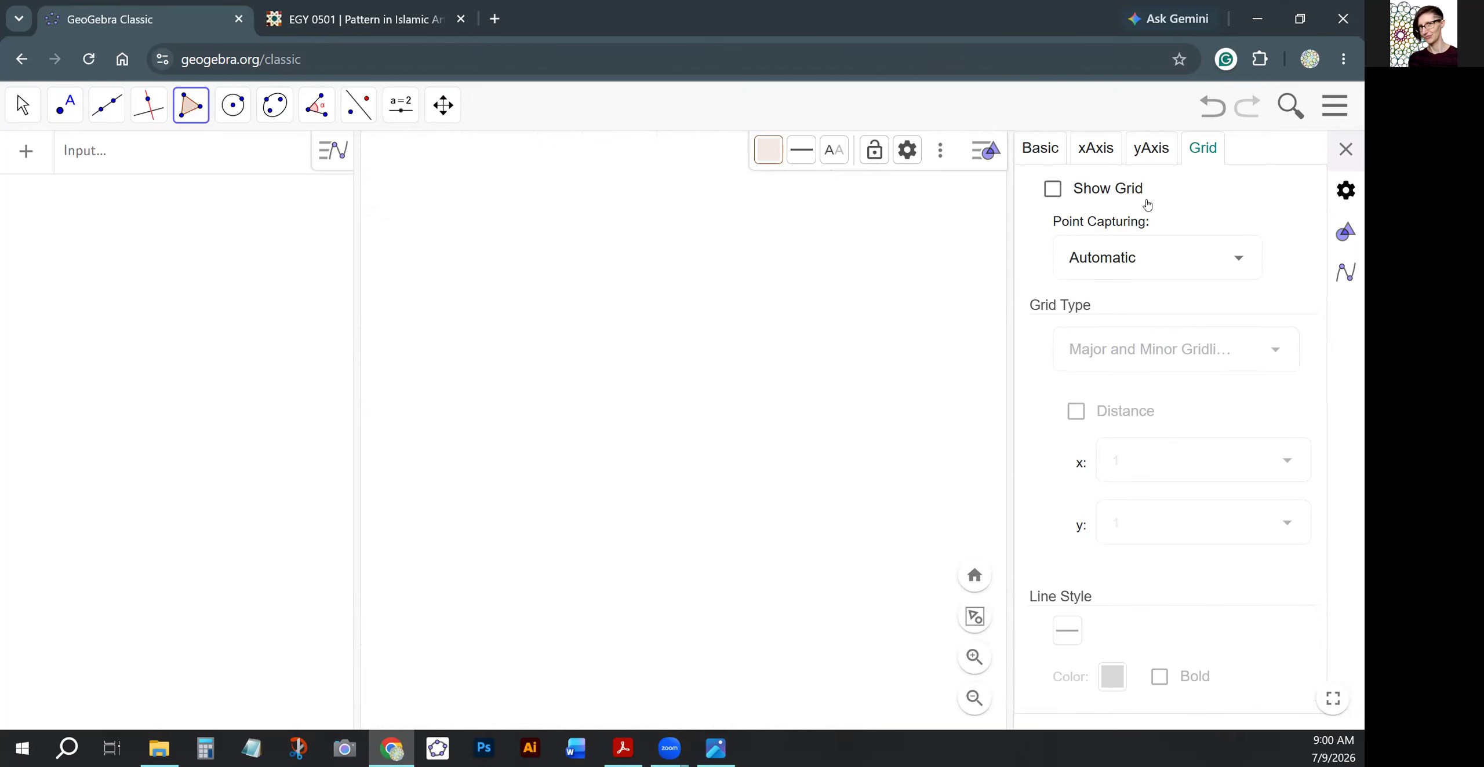
{"action": "left_click", "coordinate": [1084, 154]}
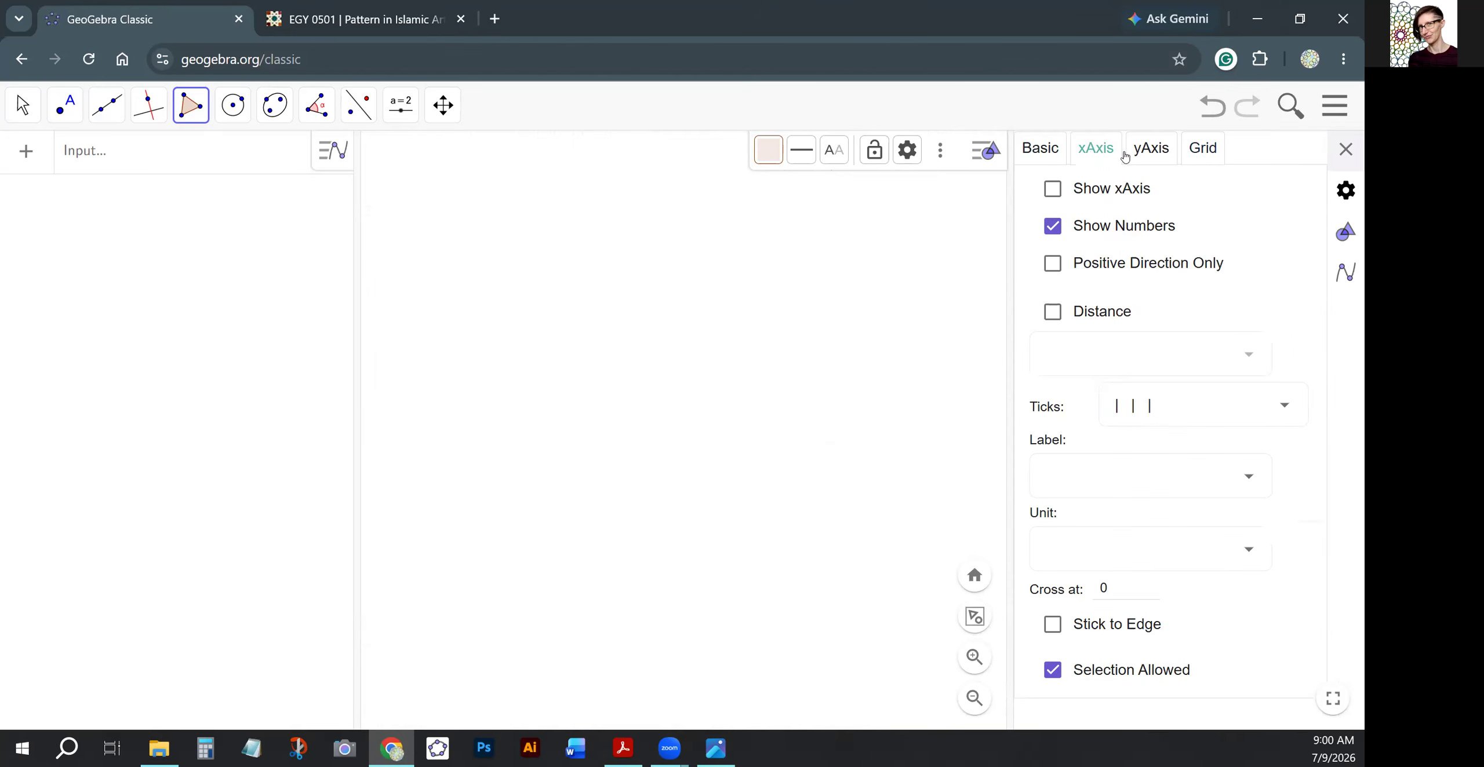
{"action": "left_click", "coordinate": [1157, 150]}
{"action": "left_click", "coordinate": [1203, 148]}
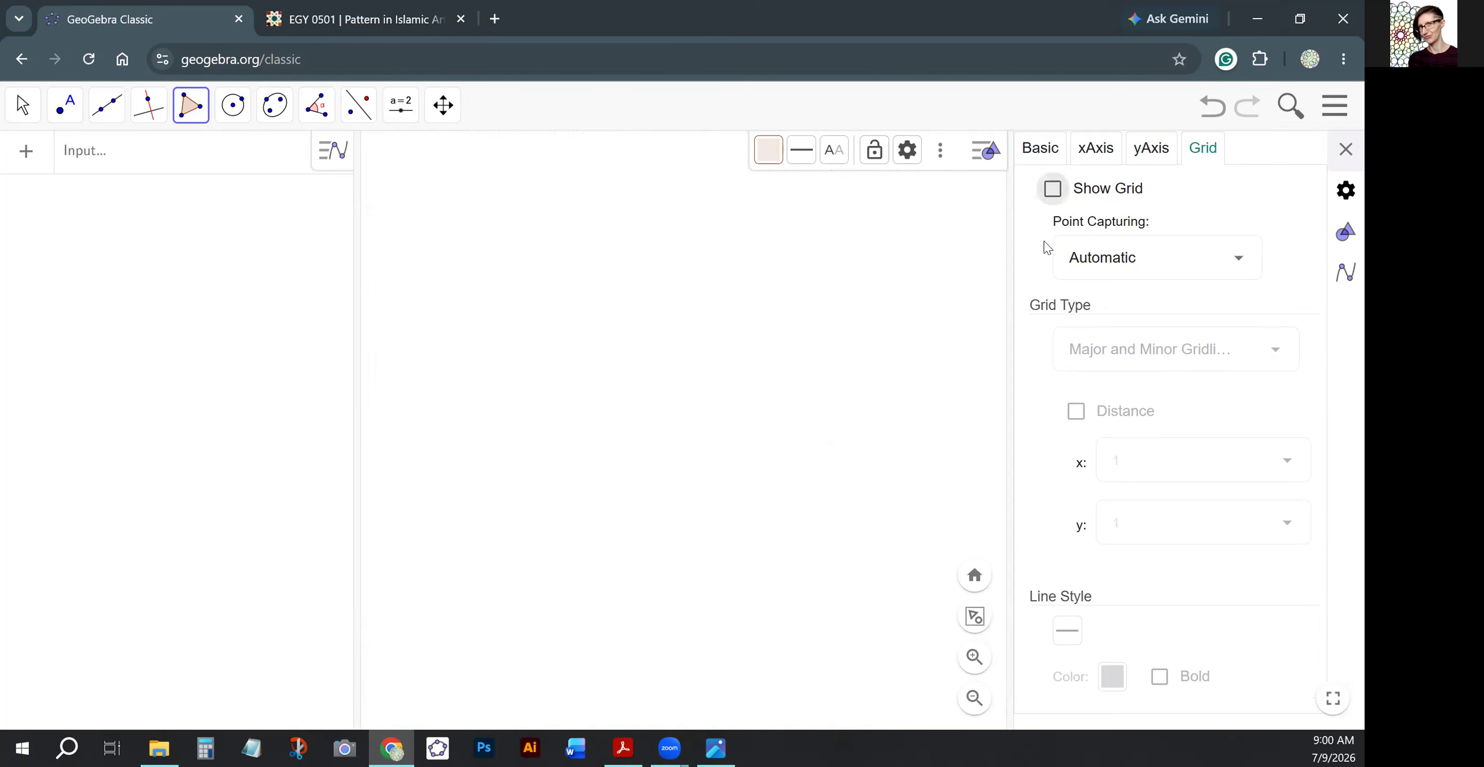
{"action": "left_click", "coordinate": [1346, 191]}
{"action": "left_click", "coordinate": [1155, 348]}
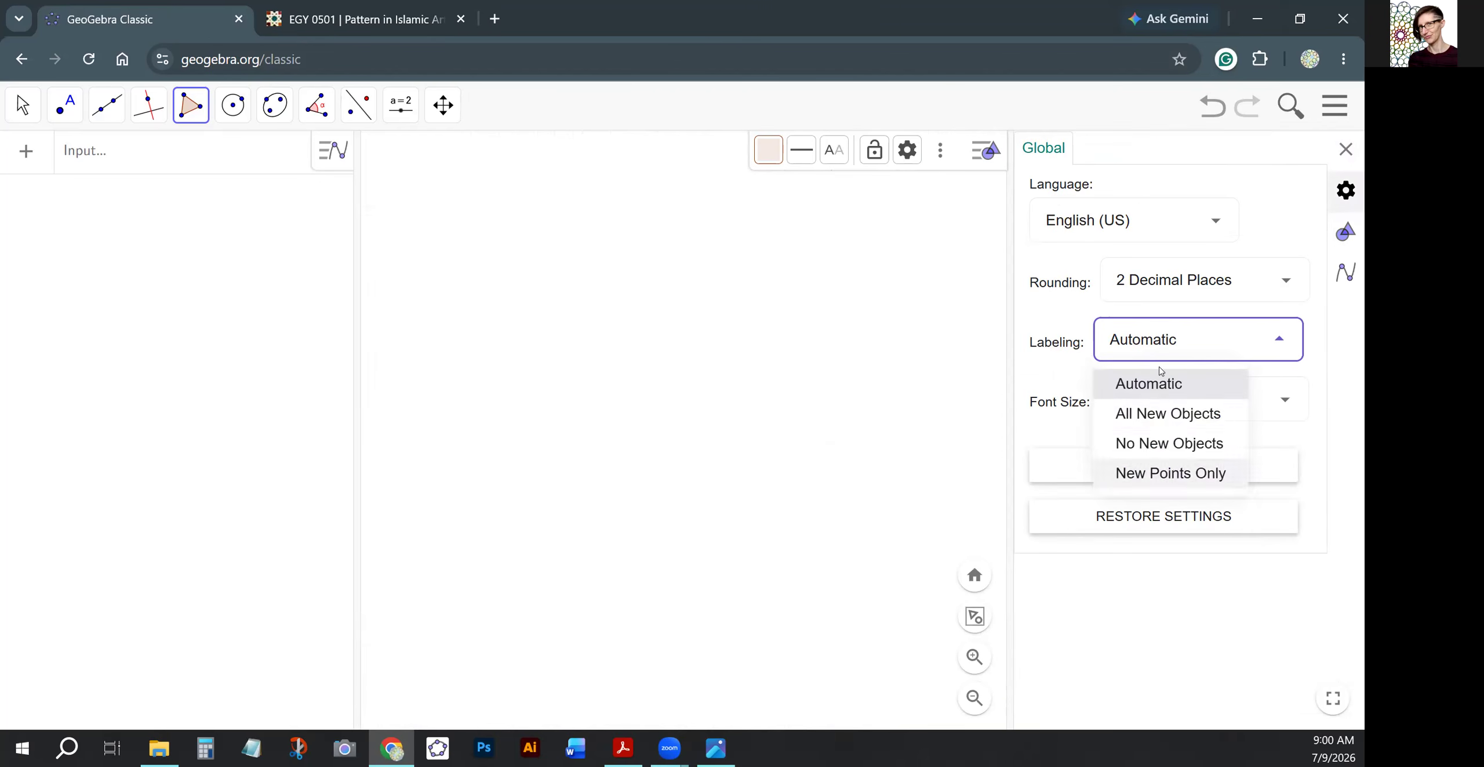
{"action": "left_click", "coordinate": [1152, 479]}
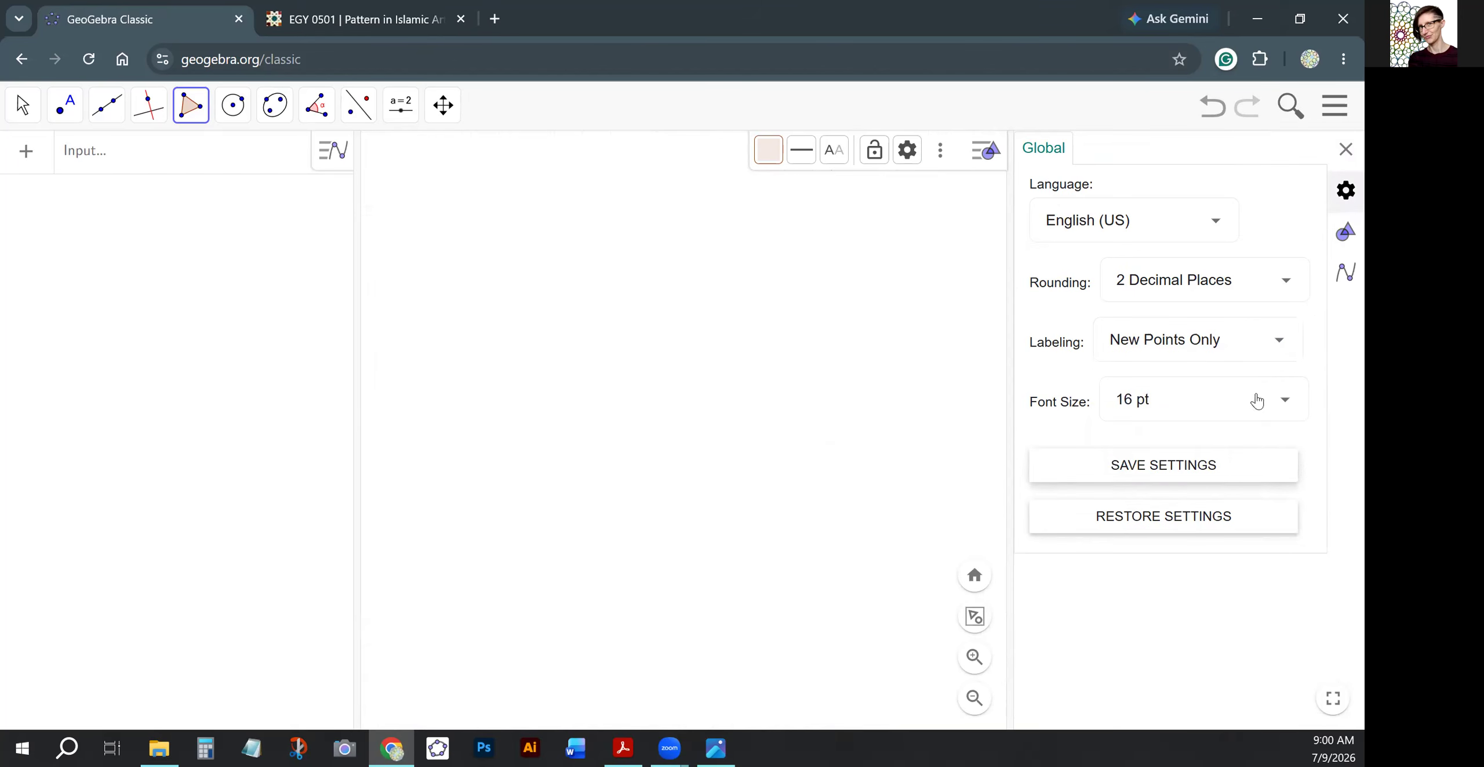
Configure the algebra view to show auxiliary objects, sort by Object Type and use Definition descriptions, and close the settings.
{"action": "left_click", "coordinate": [1346, 272]}
{"action": "left_click", "coordinate": [1076, 220]}
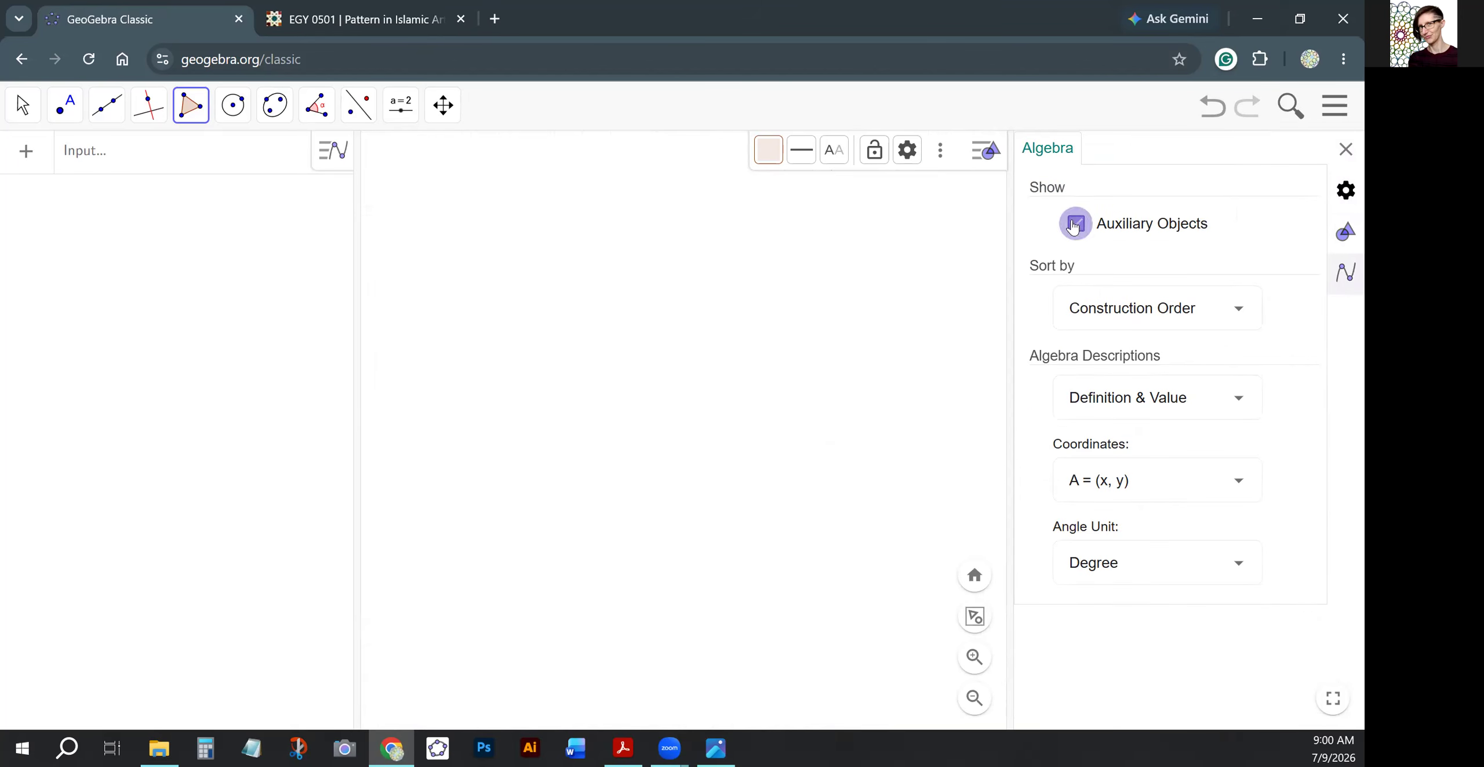
{"action": "left_click", "coordinate": [1158, 323]}
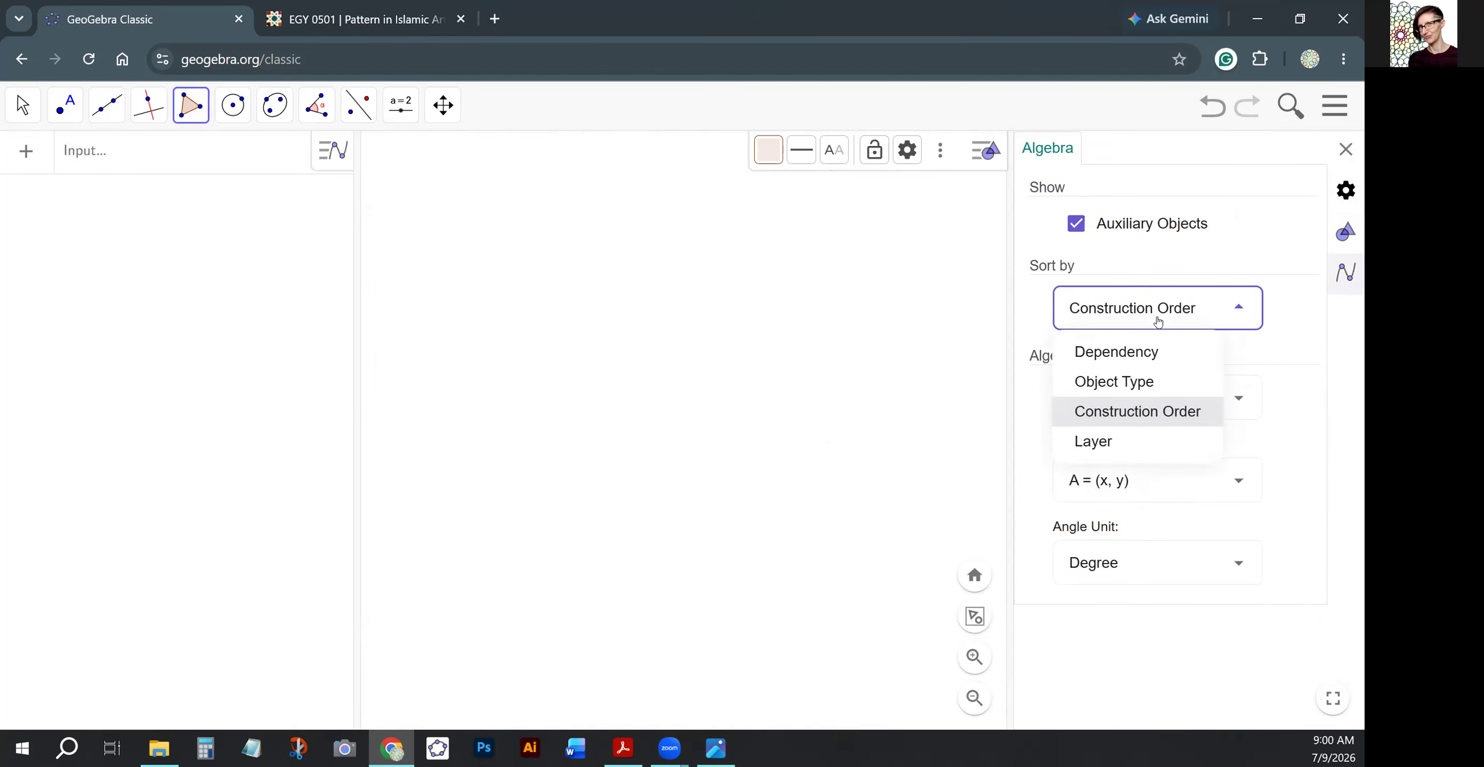
{"action": "left_click", "coordinate": [1114, 385]}
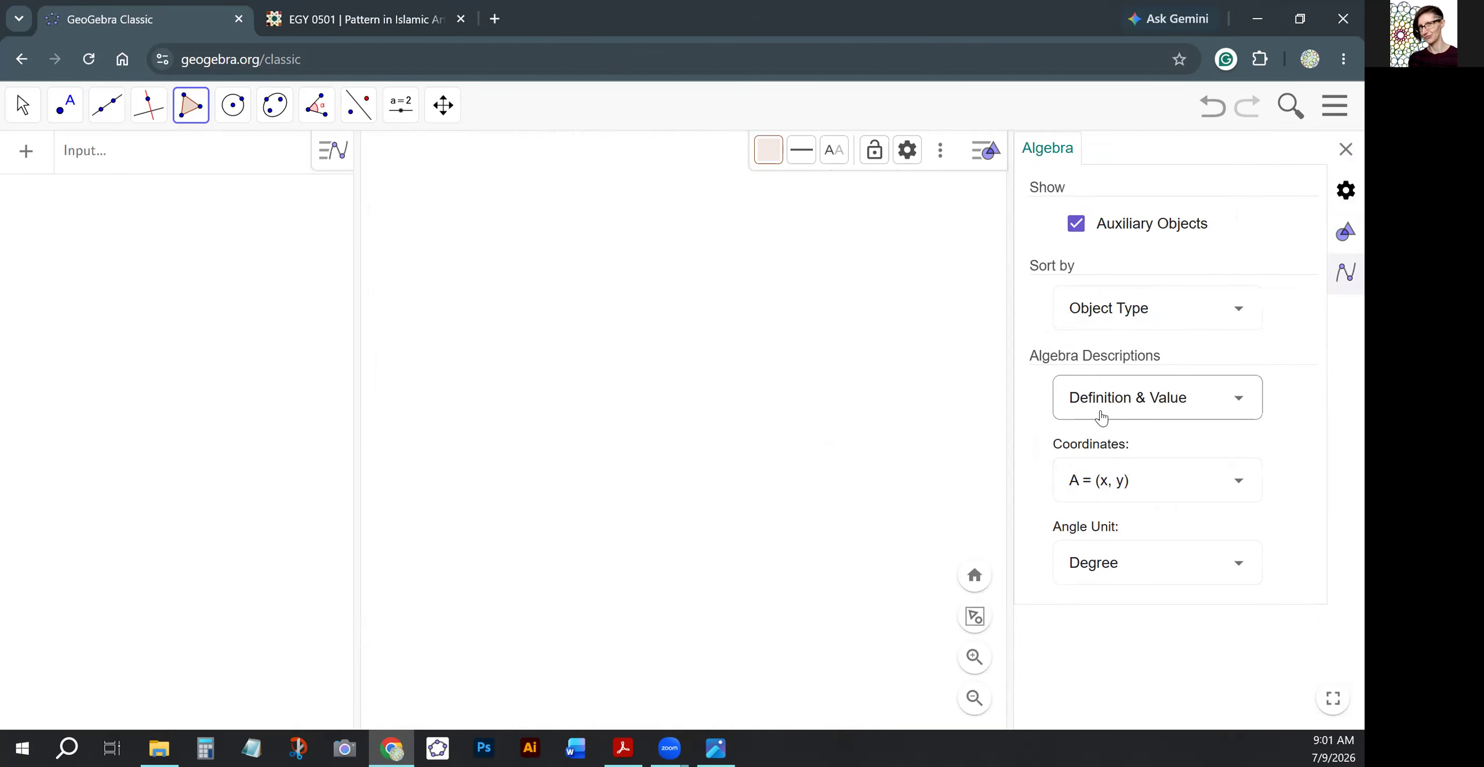
{"action": "left_click", "coordinate": [1116, 404]}
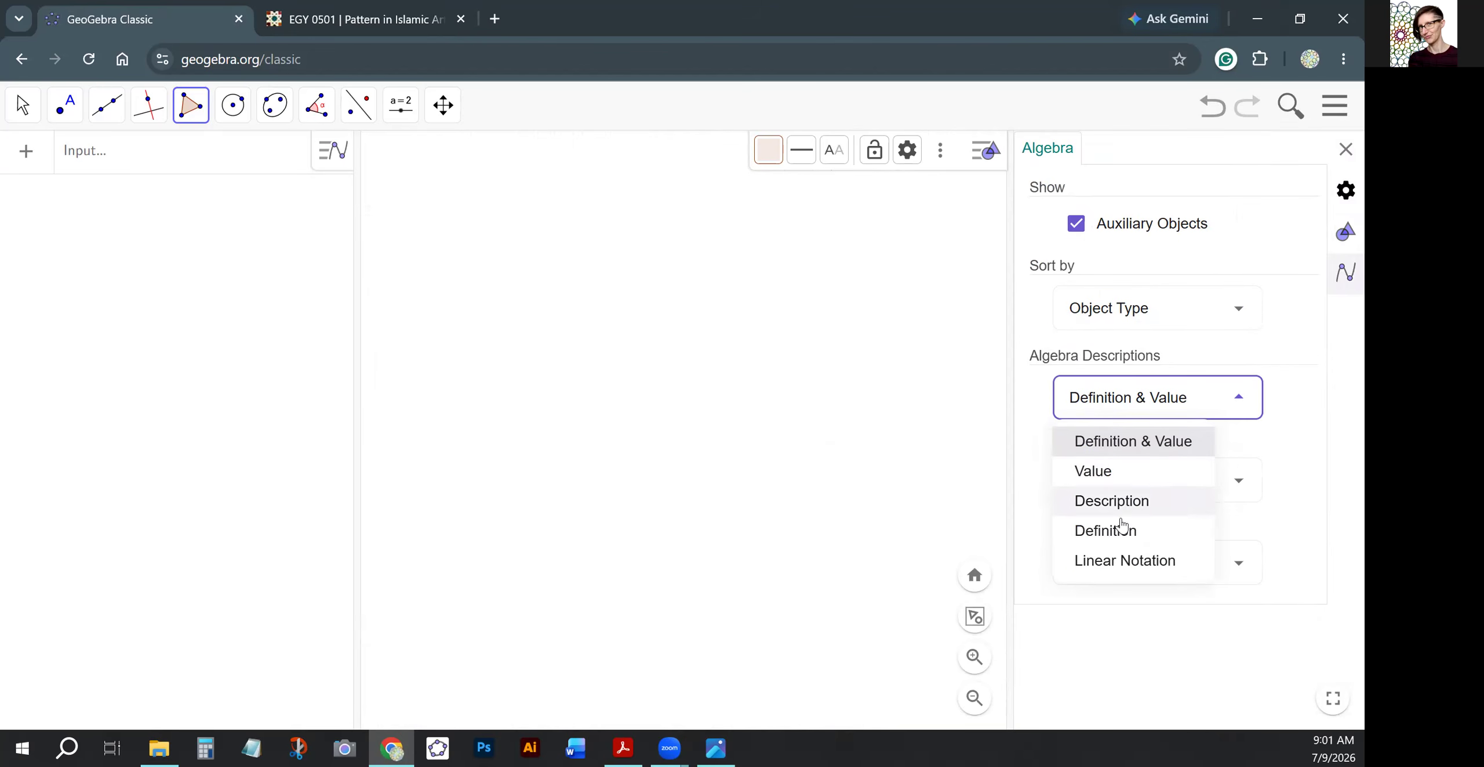
{"action": "left_click", "coordinate": [1121, 537]}
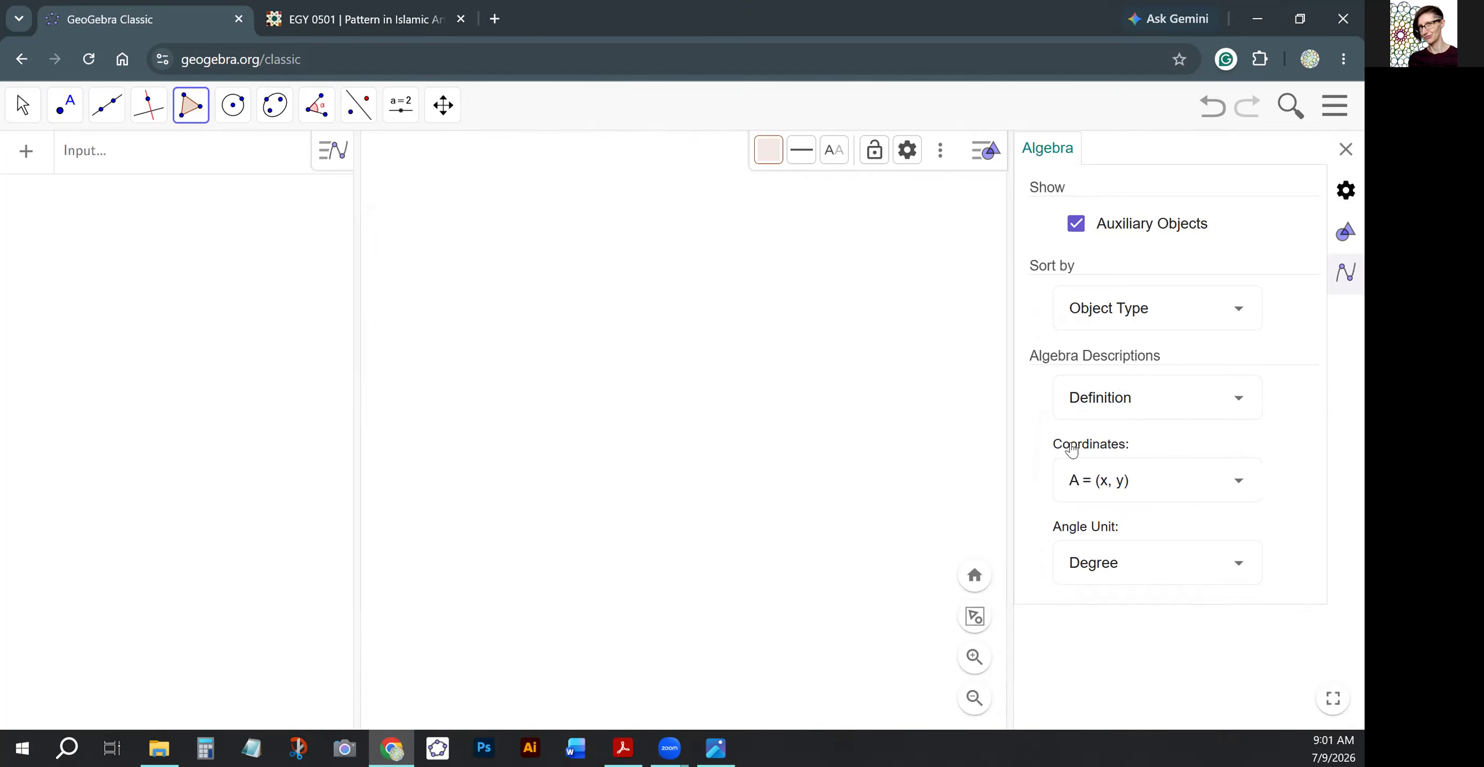
{"action": "left_click", "coordinate": [1345, 149]}
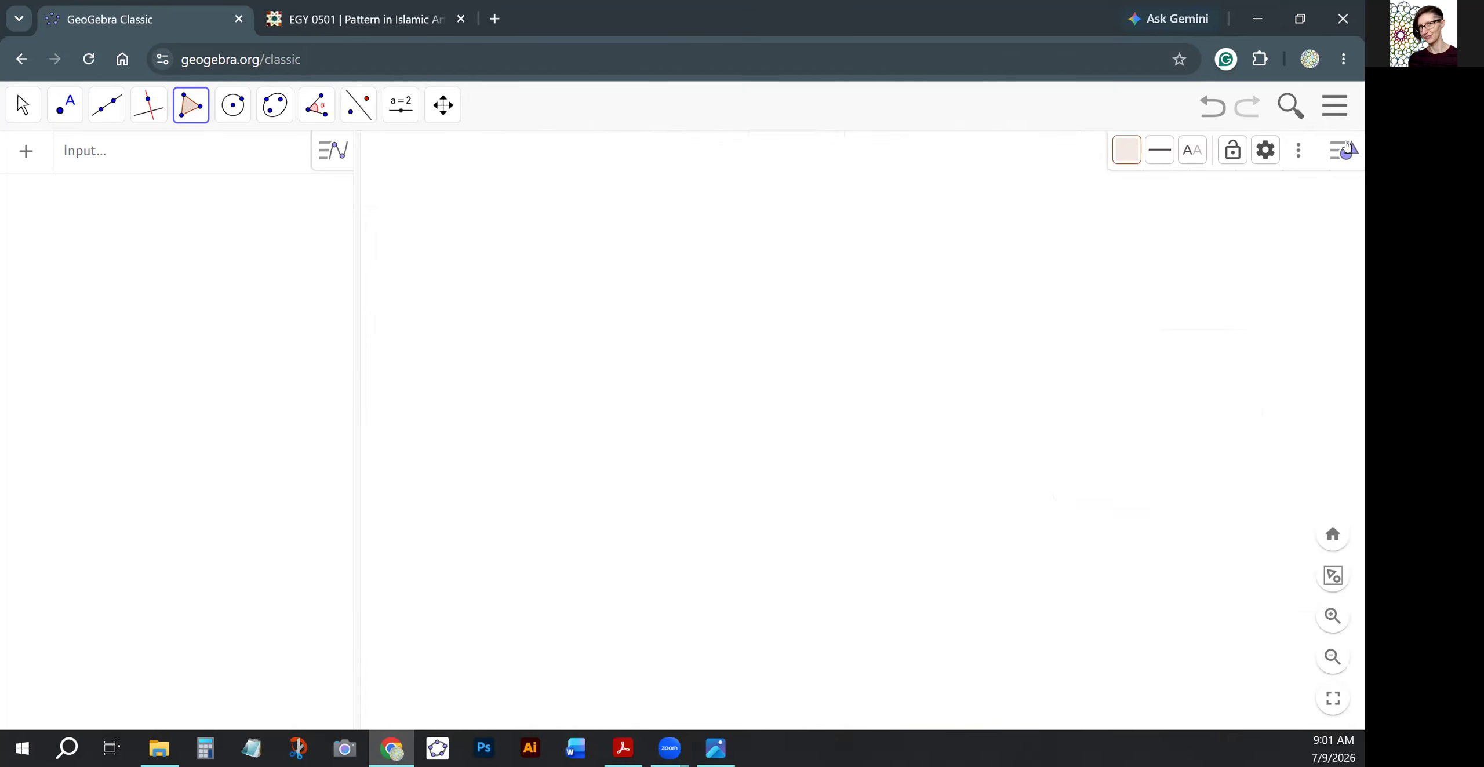
Create point A at (0, 0) and point B at (1, 0).
{"action": "left_click", "coordinate": [117, 156]}
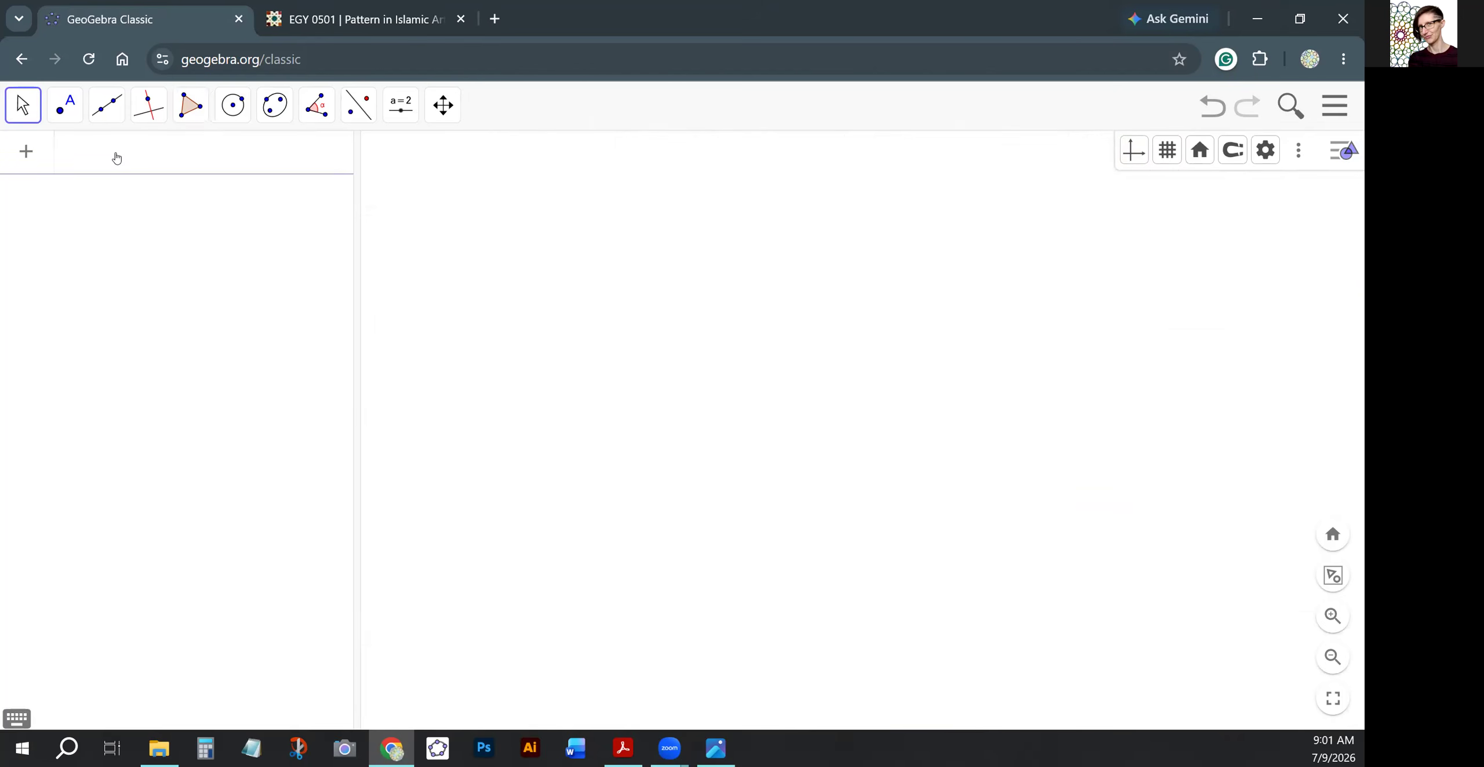
{"action": "type", "text": "A = (0"}
{"action": "type", "text": ", 0"}
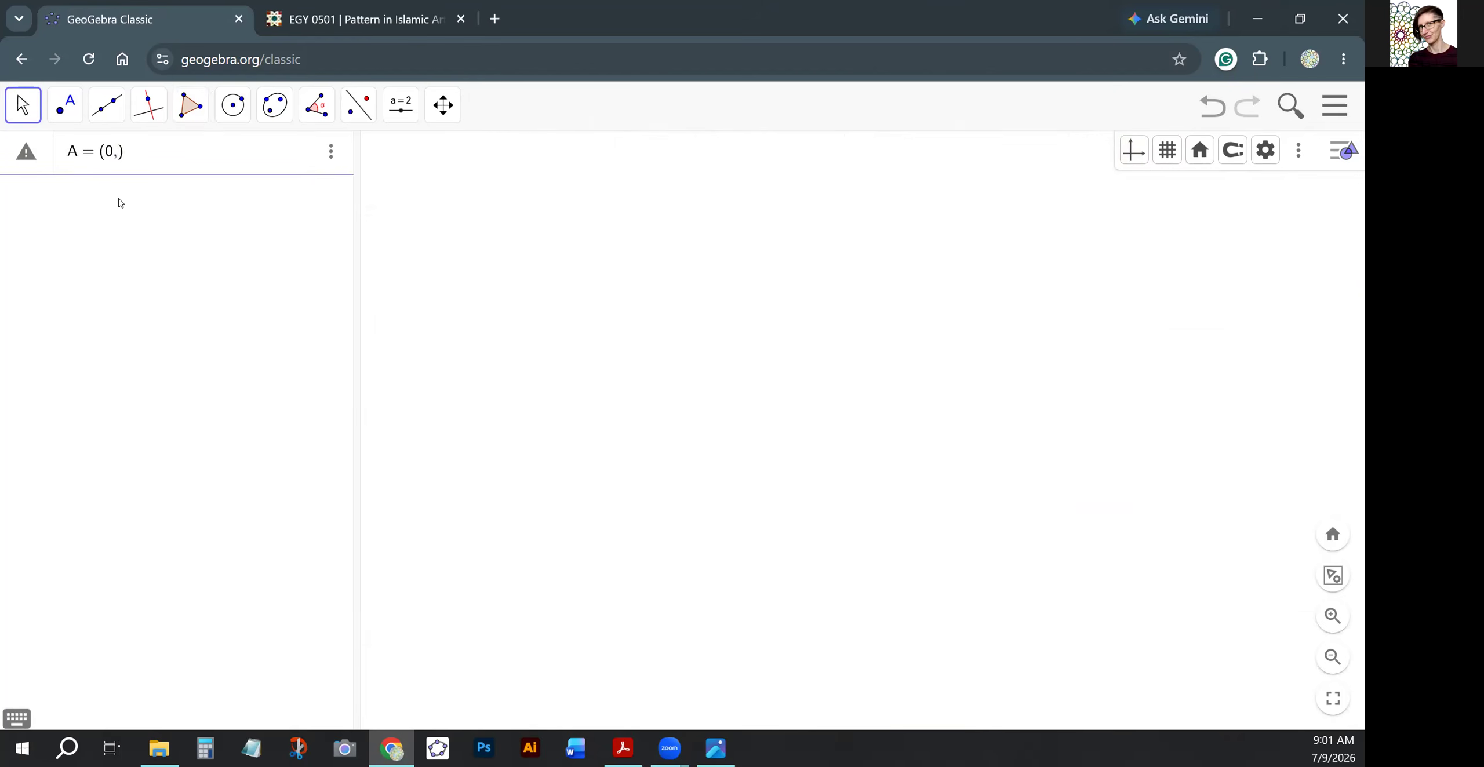
{"action": "key", "text": "Return"}
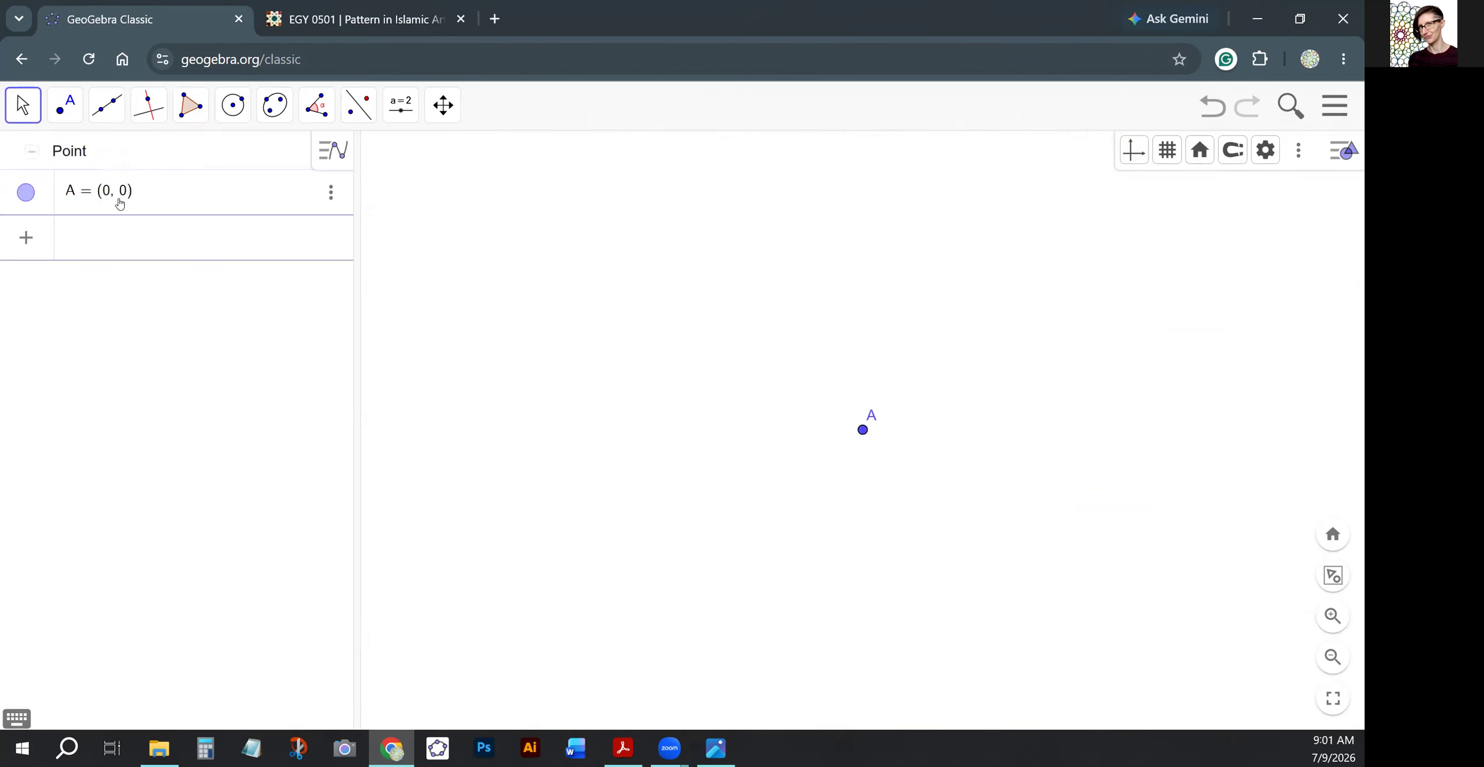
{"action": "type", "text": "B = (1, 0"}
{"action": "key", "text": "Return"}
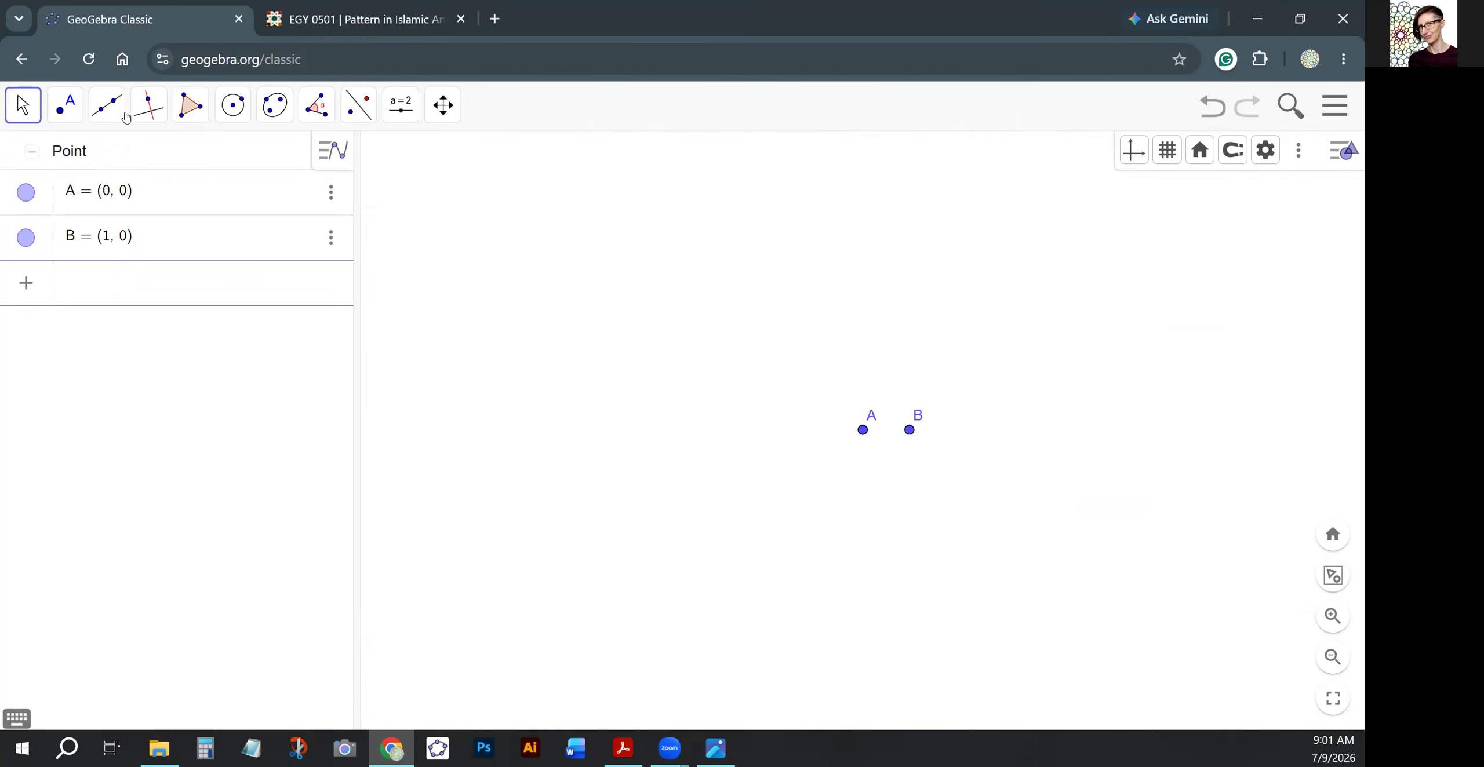
Construct a regular polygon with 4 vertices on points A and B.
{"action": "left_click", "coordinate": [191, 105]}
{"action": "left_click", "coordinate": [234, 201]}
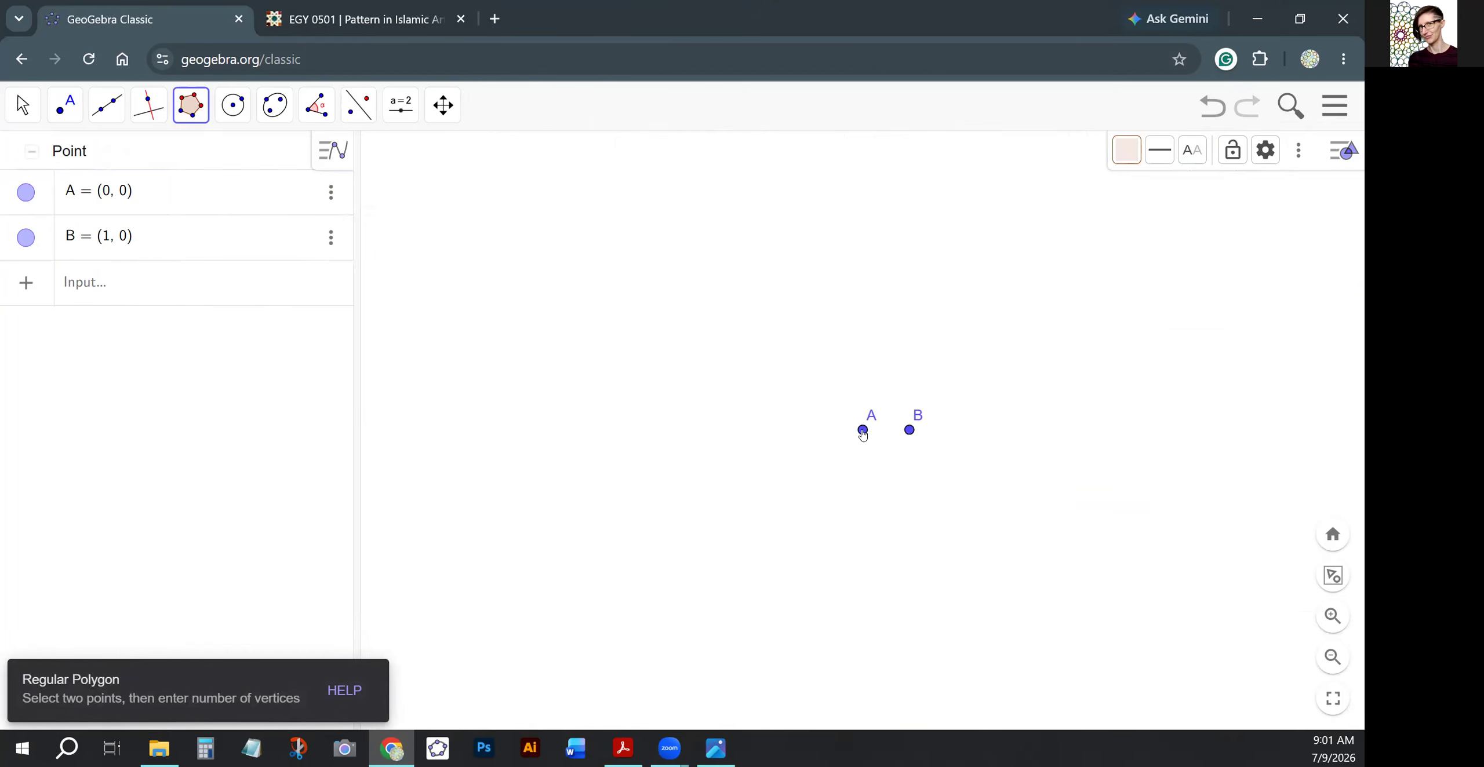
{"action": "scroll", "coordinate": [886, 432], "scroll_direction": "up", "scroll_amount": 15}
{"action": "left_click", "coordinate": [764, 430]}
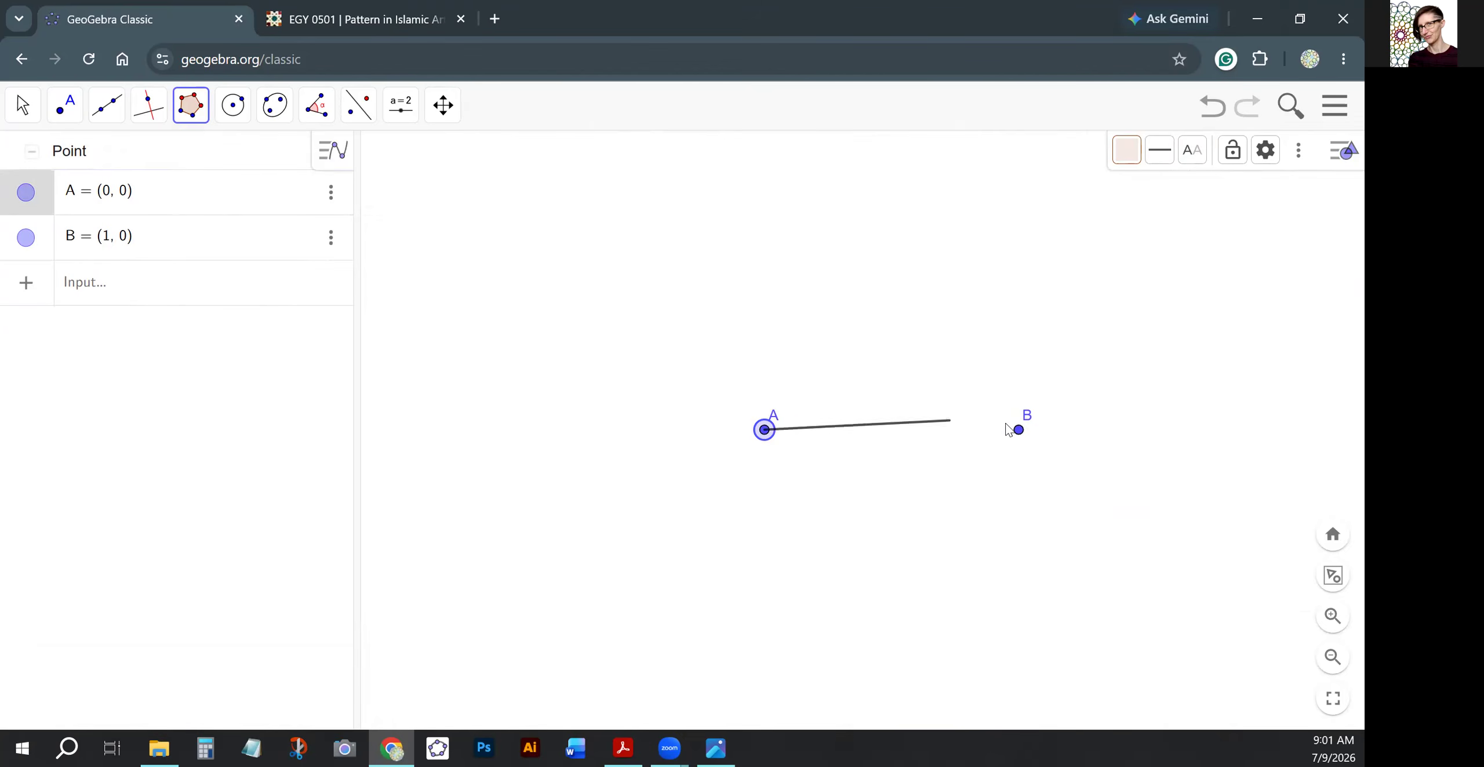
{"action": "left_click", "coordinate": [1018, 430]}
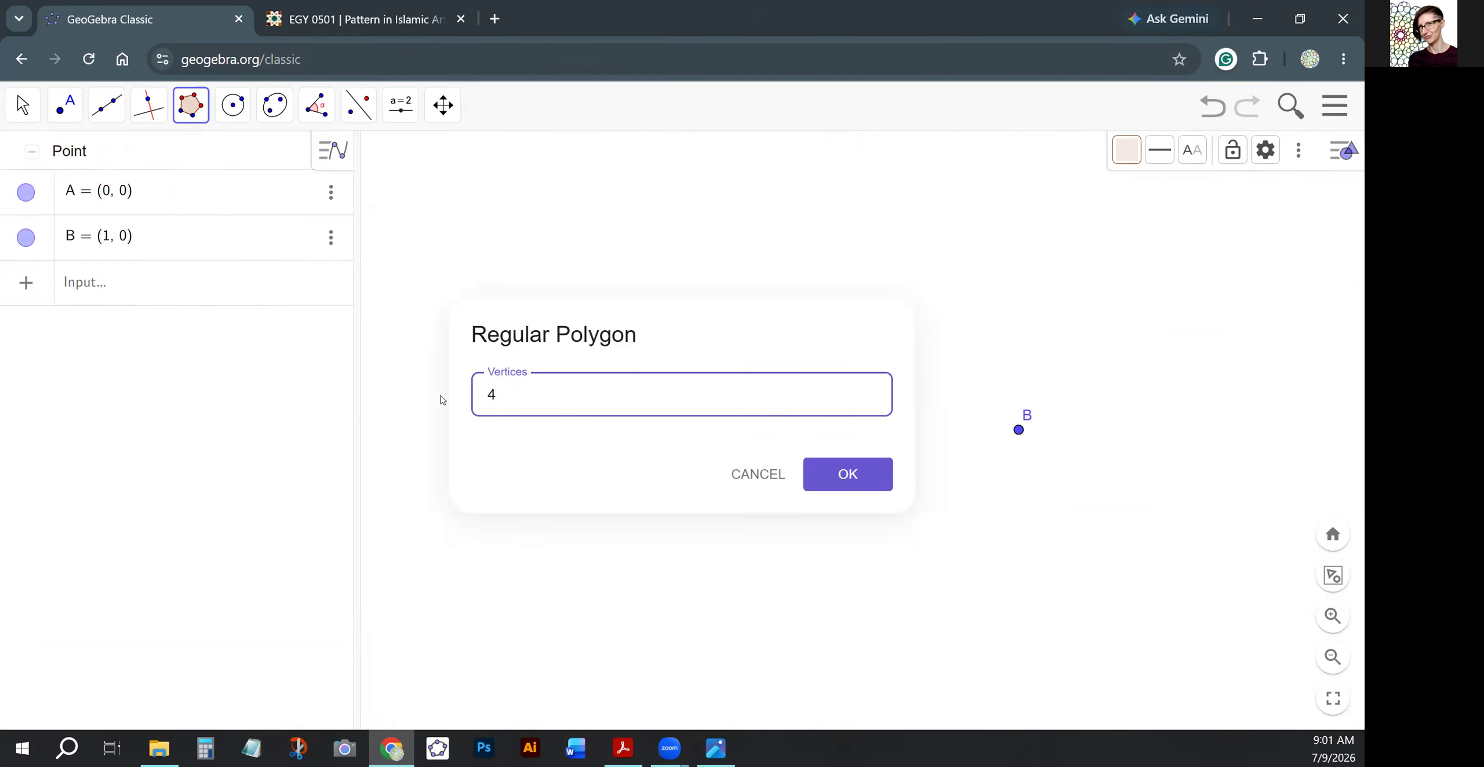
{"action": "key", "text": "Return"}
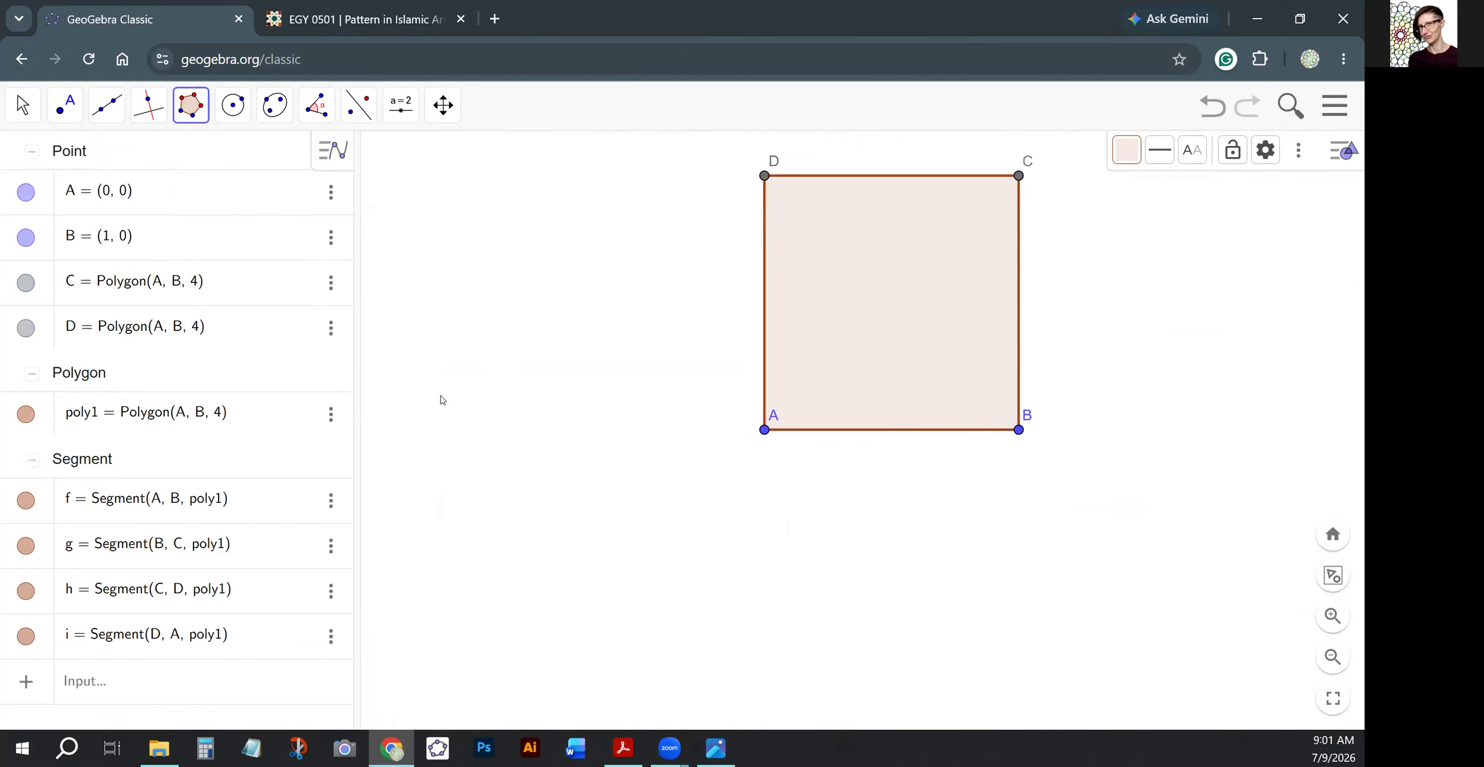
Move the square so that A lies at about (-0.73, -0.39), and set its fill opacity to 0.
{"action": "left_click", "coordinate": [23, 105]}
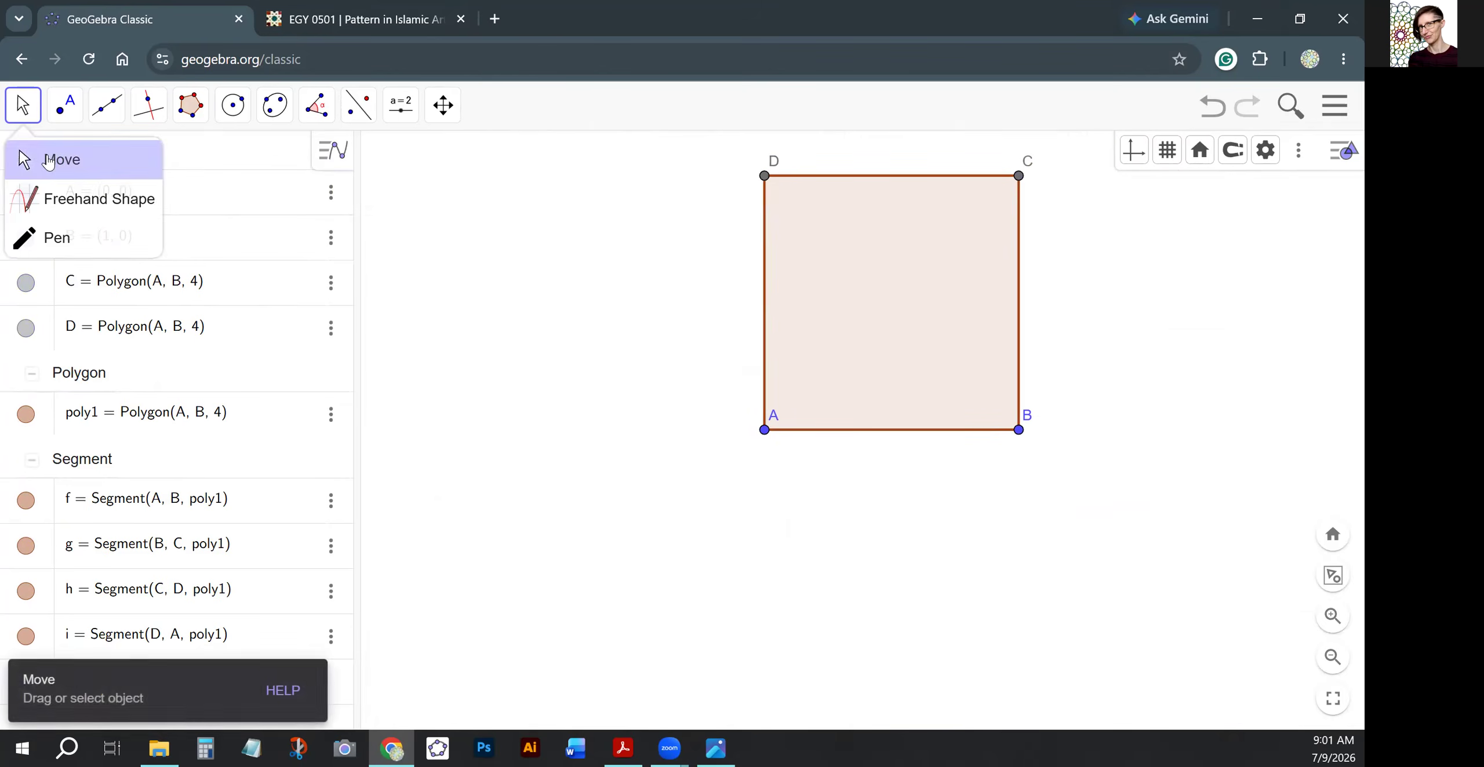
{"action": "left_click", "coordinate": [39, 164]}
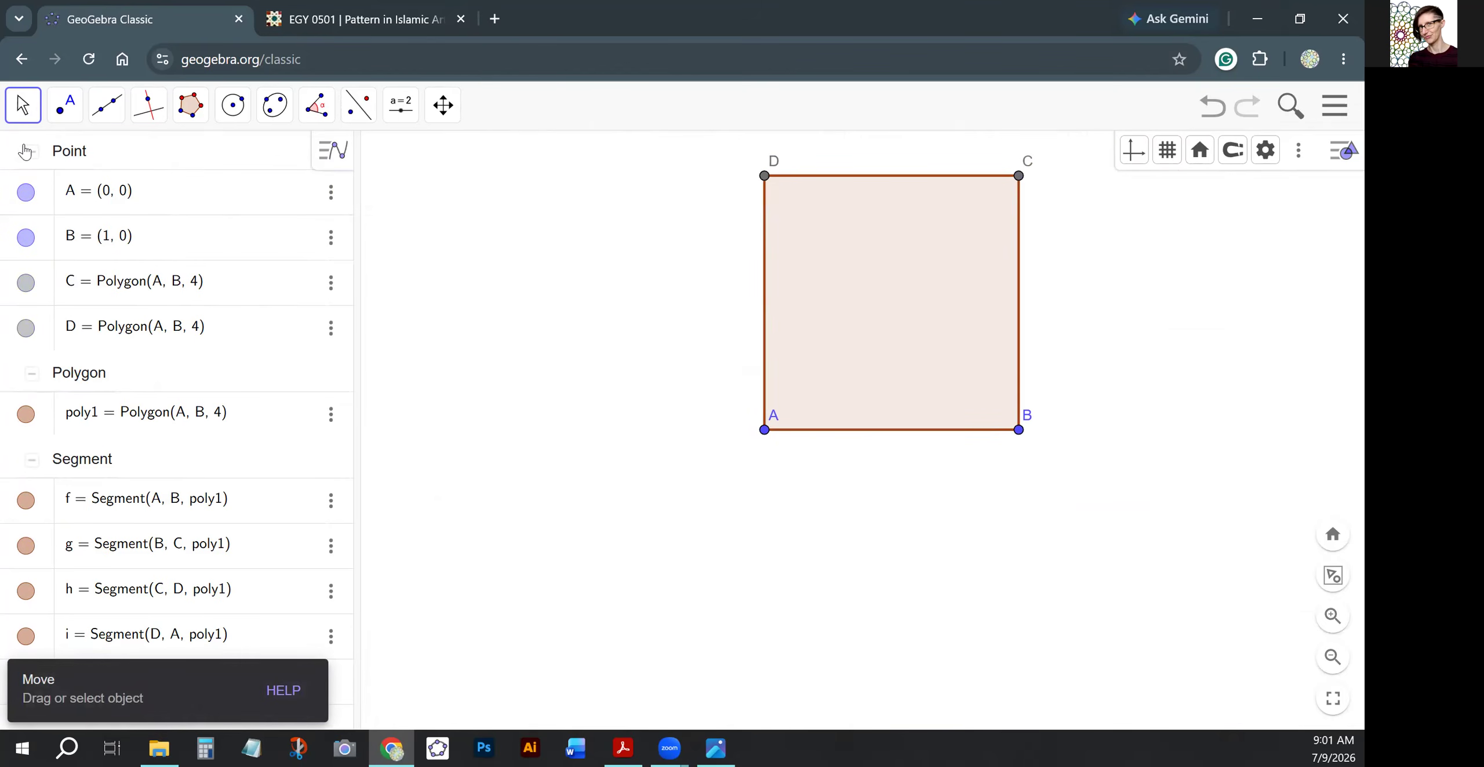
{"action": "left_click_drag", "start_coordinate": [830, 297], "coordinate": [702, 383]}
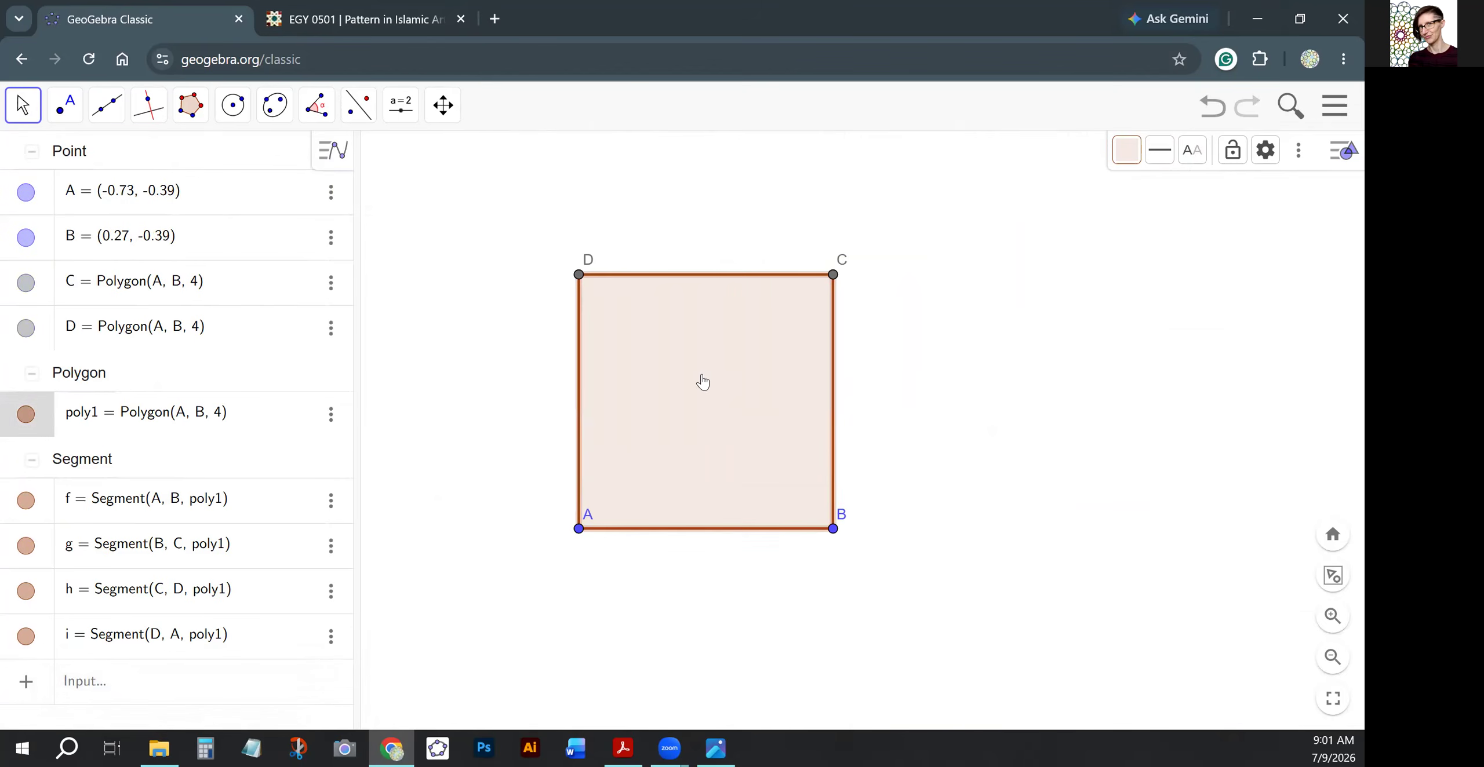
{"action": "left_click", "coordinate": [1131, 157]}
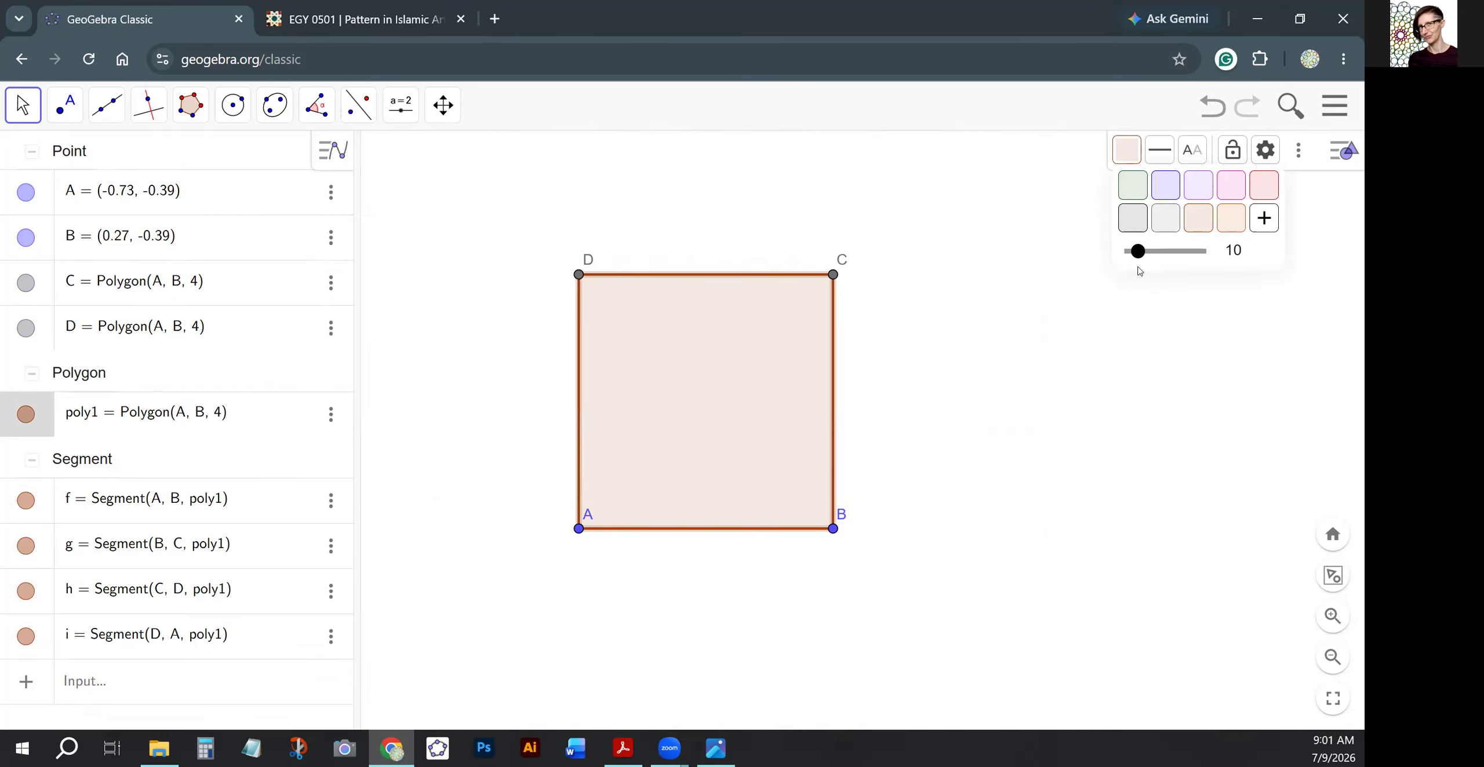
{"action": "left_click_drag", "start_coordinate": [1139, 251], "coordinate": [1105, 263]}
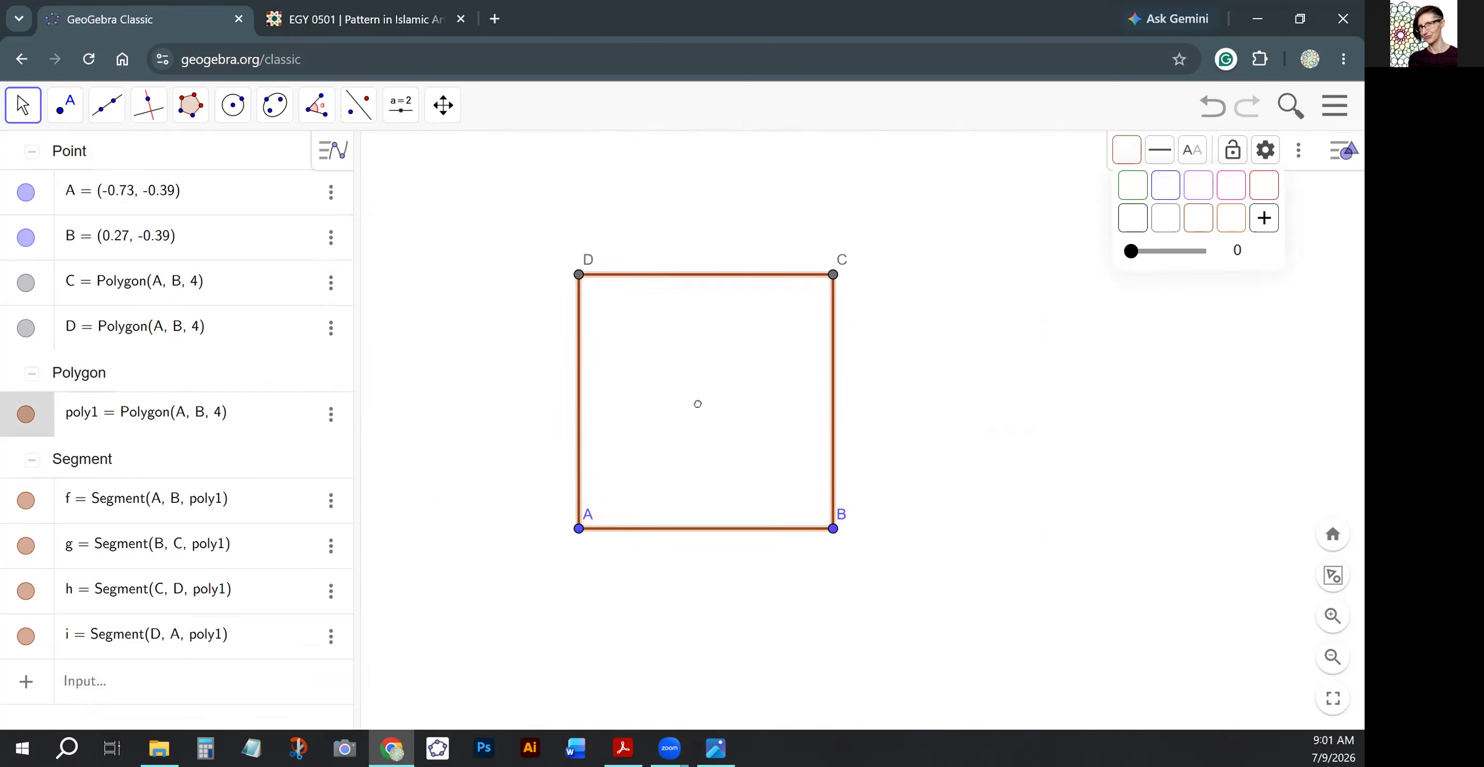
{"action": "left_click", "coordinate": [697, 404]}
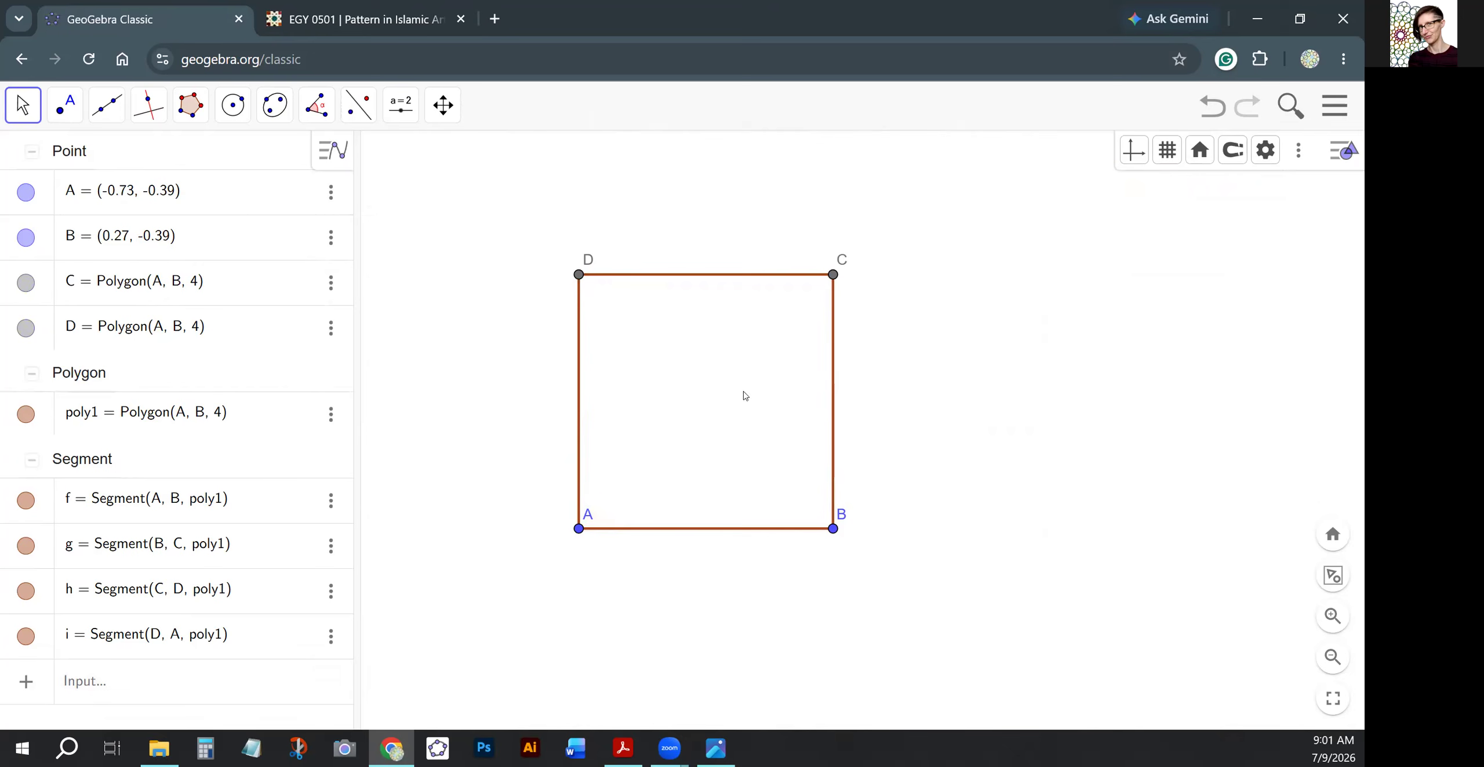
{"action": "mouse_move", "coordinate": [698, 389]}
{"action": "left_mouse_down"}
{"action": "mouse_move", "coordinate": [746, 408]}
{"action": "mouse_move", "coordinate": [712, 384]}
{"action": "mouse_move", "coordinate": [713, 406]}
{"action": "left_mouse_up"}
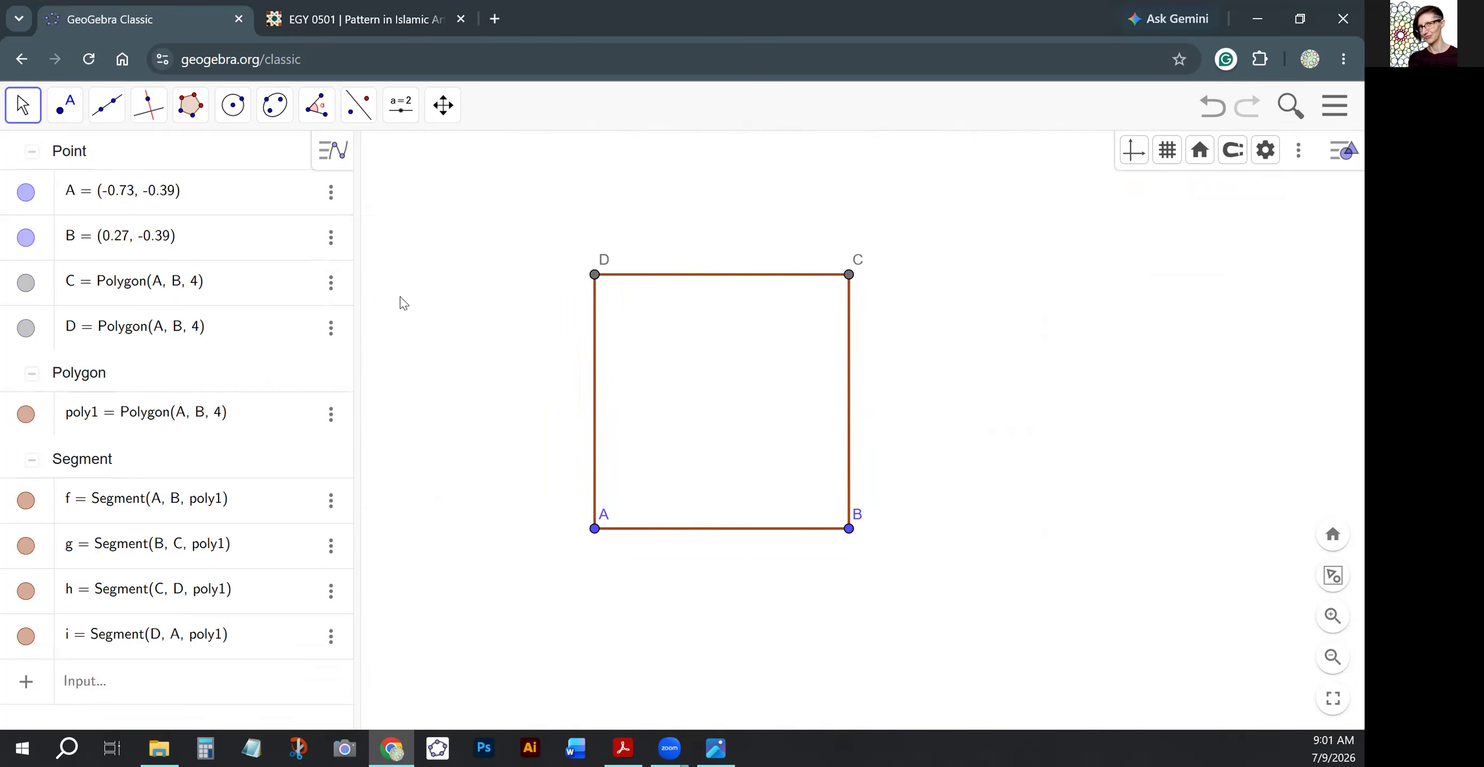
Draw a diagonal line through corners D and B of the square.
{"action": "left_click", "coordinate": [96, 116]}
{"action": "left_click", "coordinate": [139, 158]}
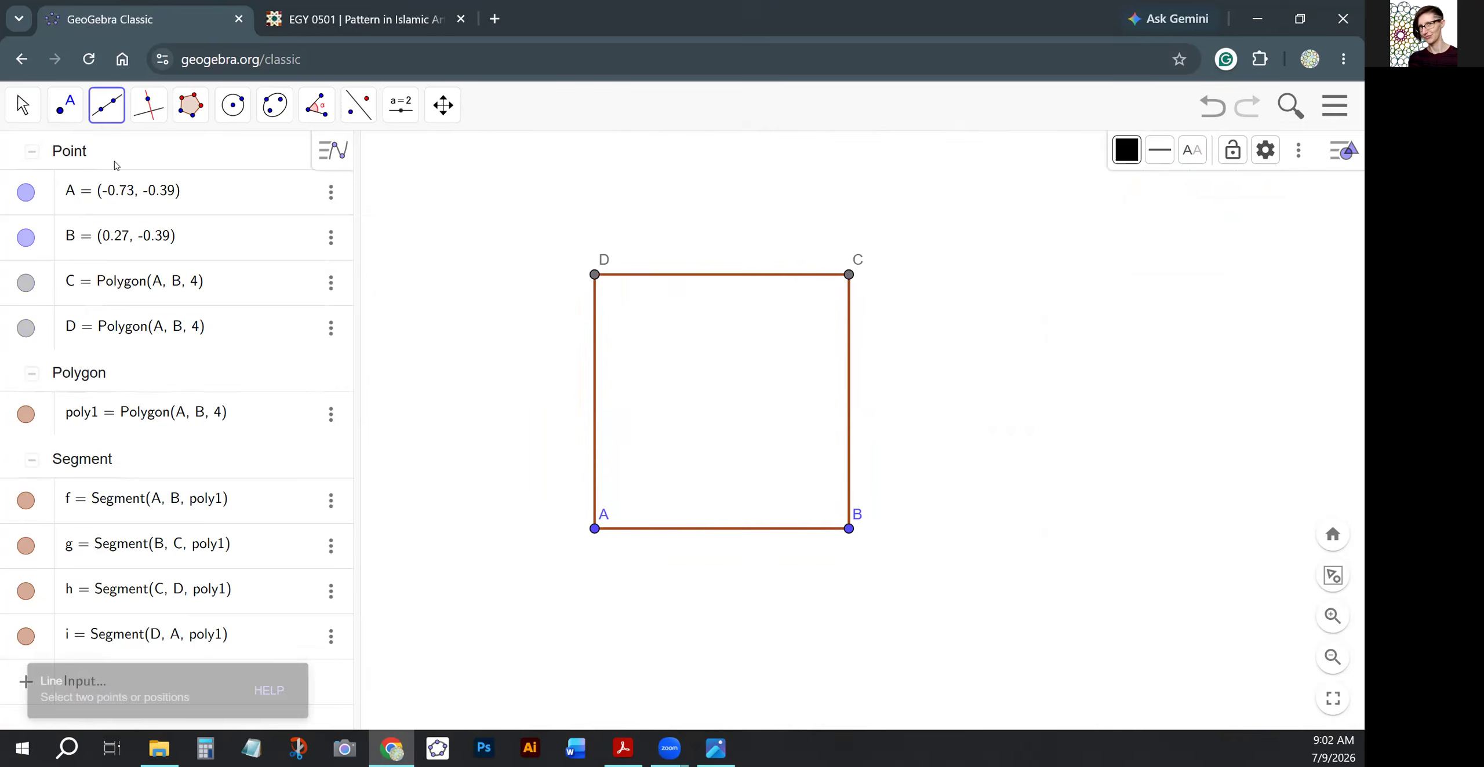
{"action": "left_click", "coordinate": [593, 280]}
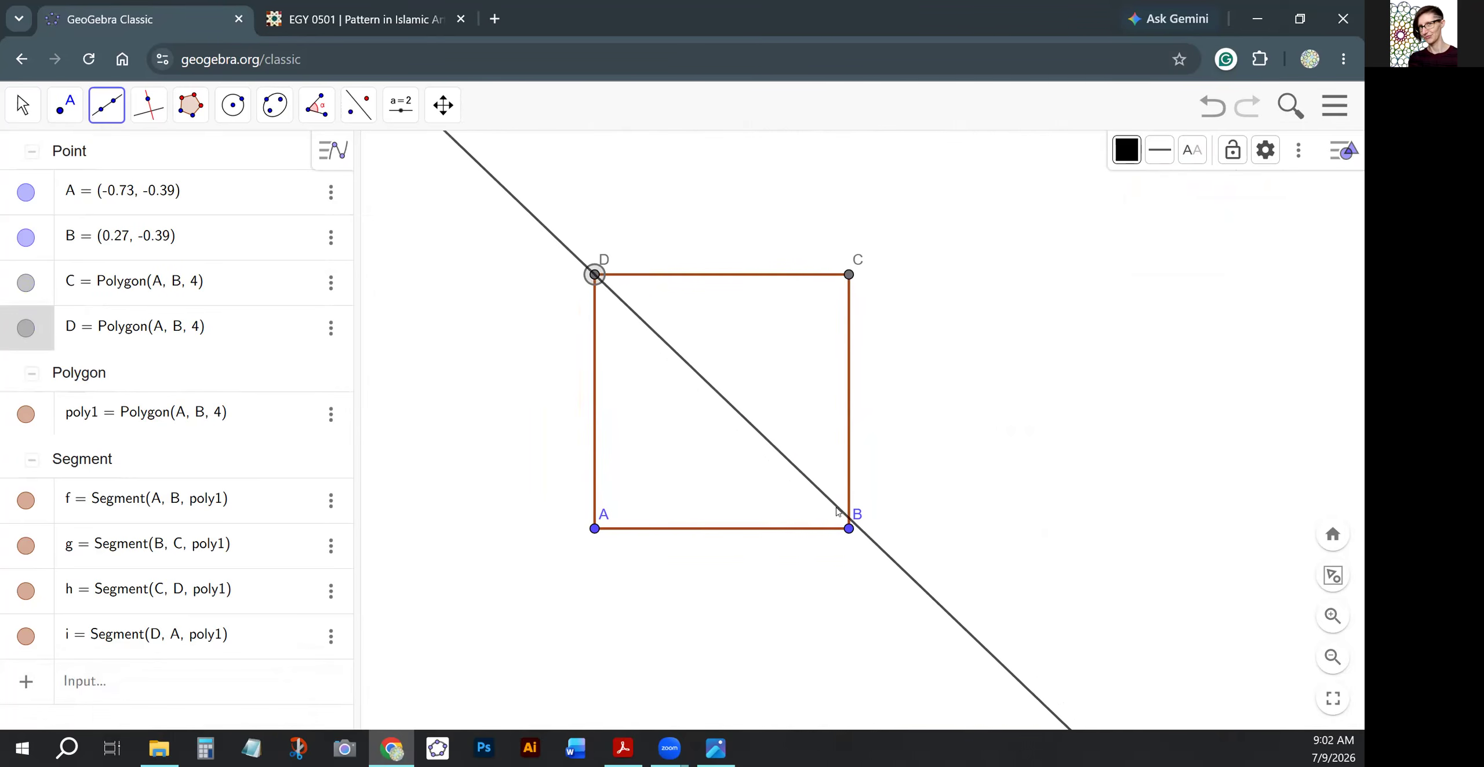
{"action": "left_click", "coordinate": [849, 530]}
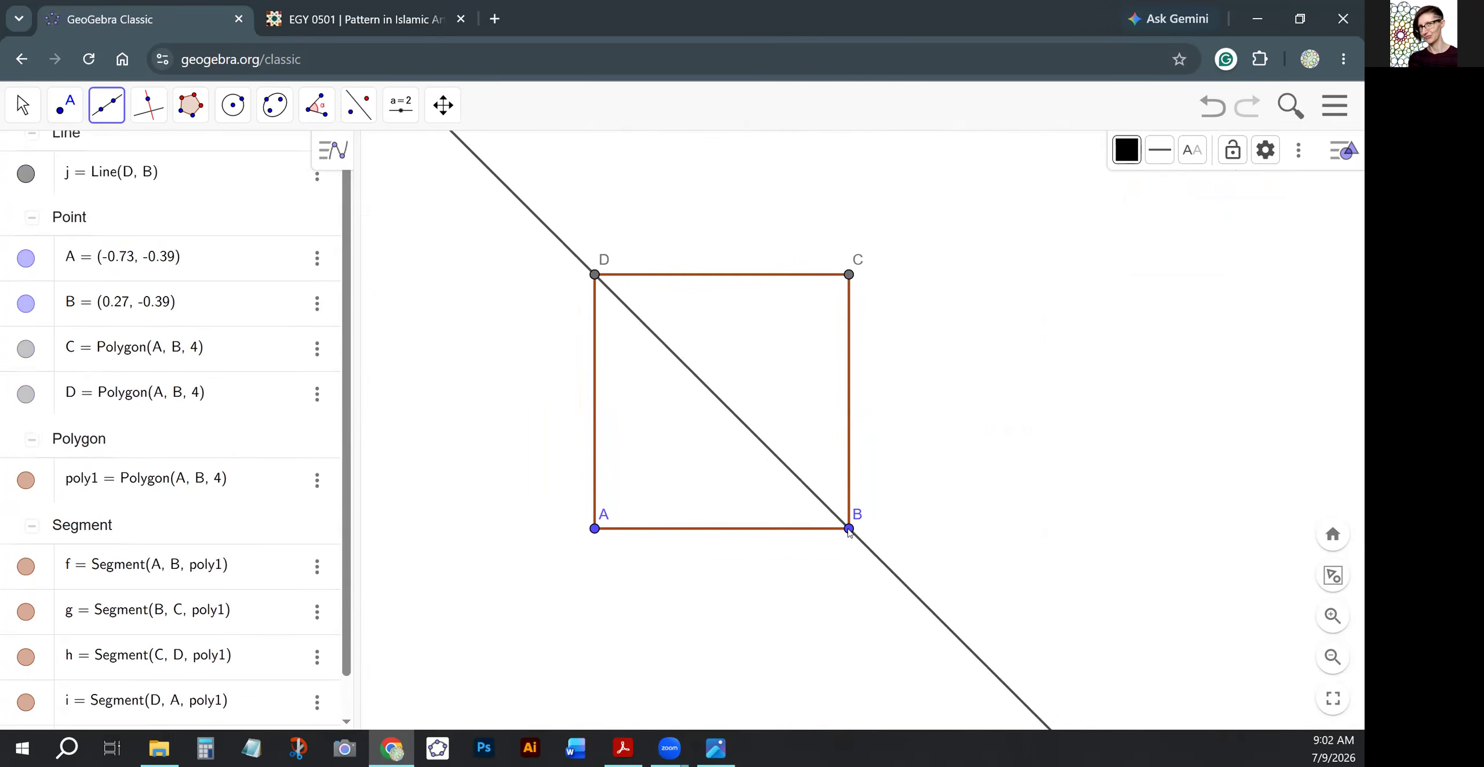
Construct the angle bisector of angle ABD and mark its intersection with side AD.
{"action": "left_click", "coordinate": [149, 106]}
{"action": "left_click", "coordinate": [192, 283]}
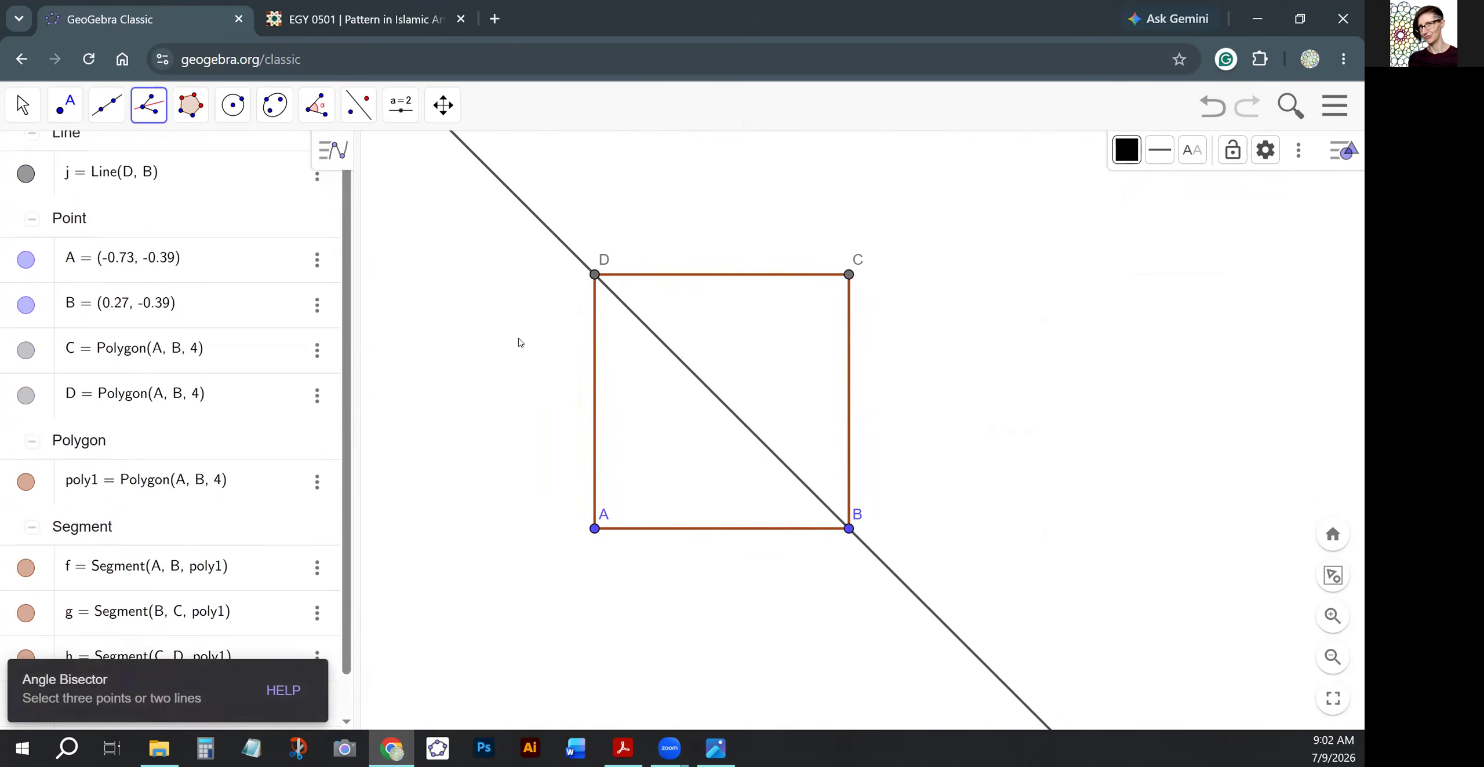
{"action": "left_click", "coordinate": [594, 529]}
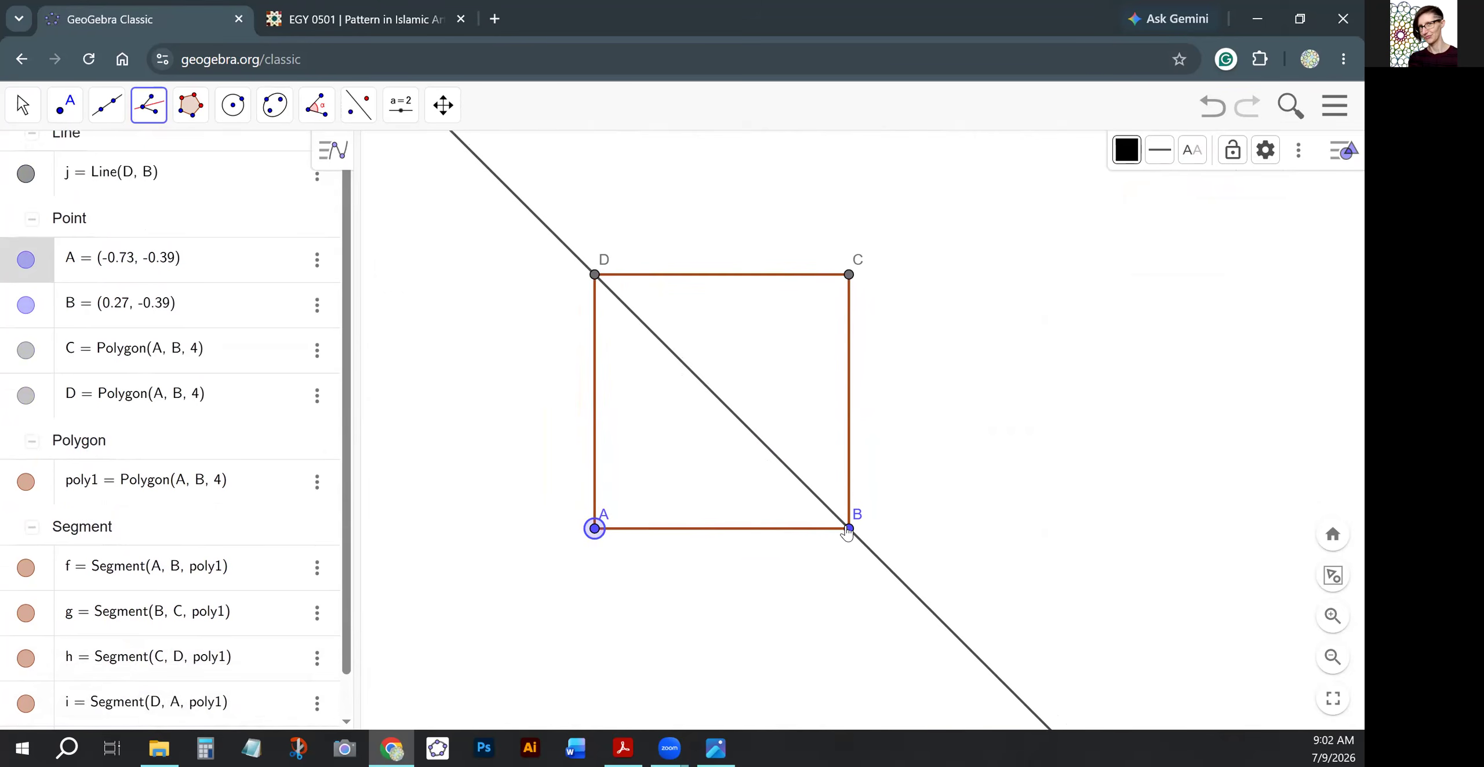
{"action": "left_click", "coordinate": [848, 528]}
{"action": "left_click", "coordinate": [594, 274]}
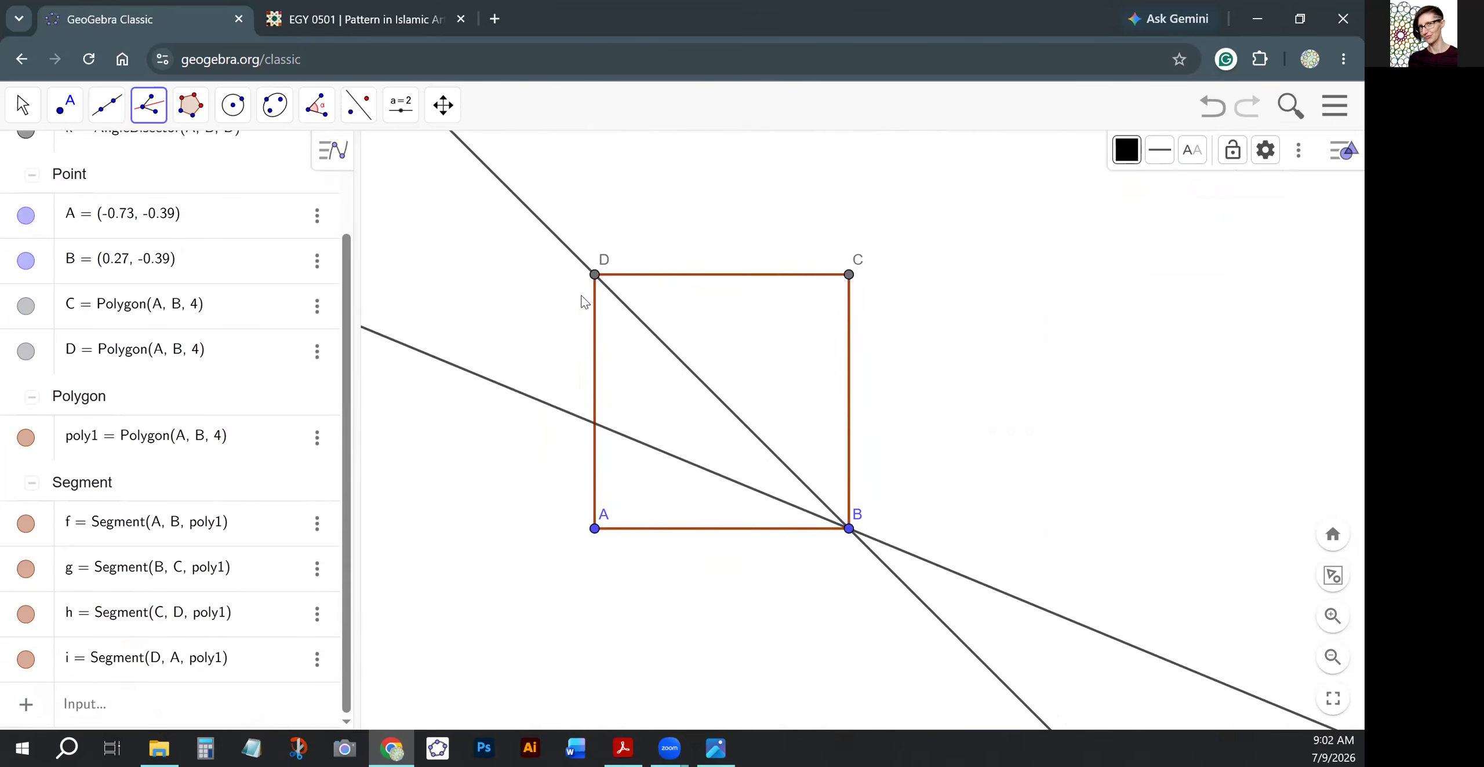
{"action": "left_click", "coordinate": [64, 105]}
{"action": "left_click", "coordinate": [110, 274]}
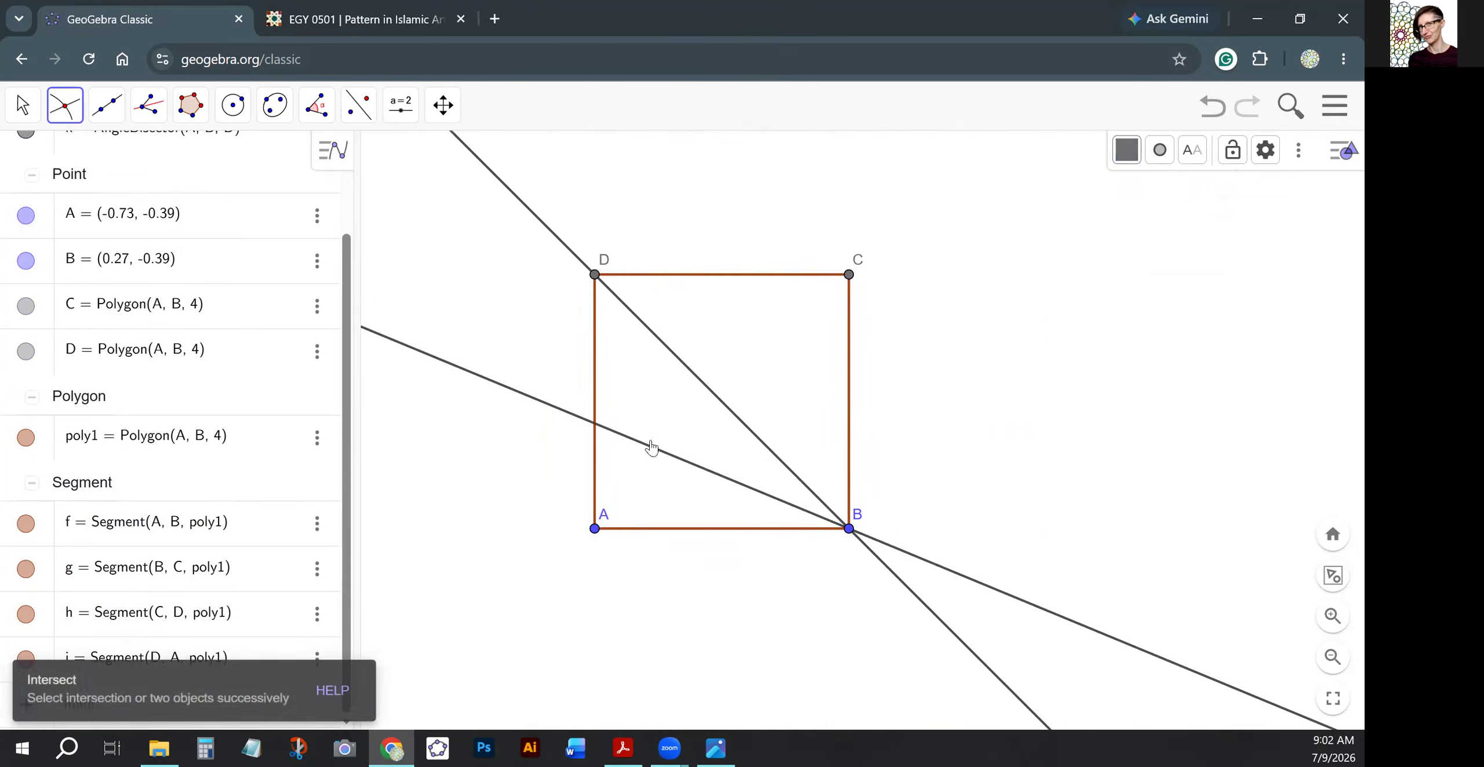
{"action": "left_click", "coordinate": [594, 425]}
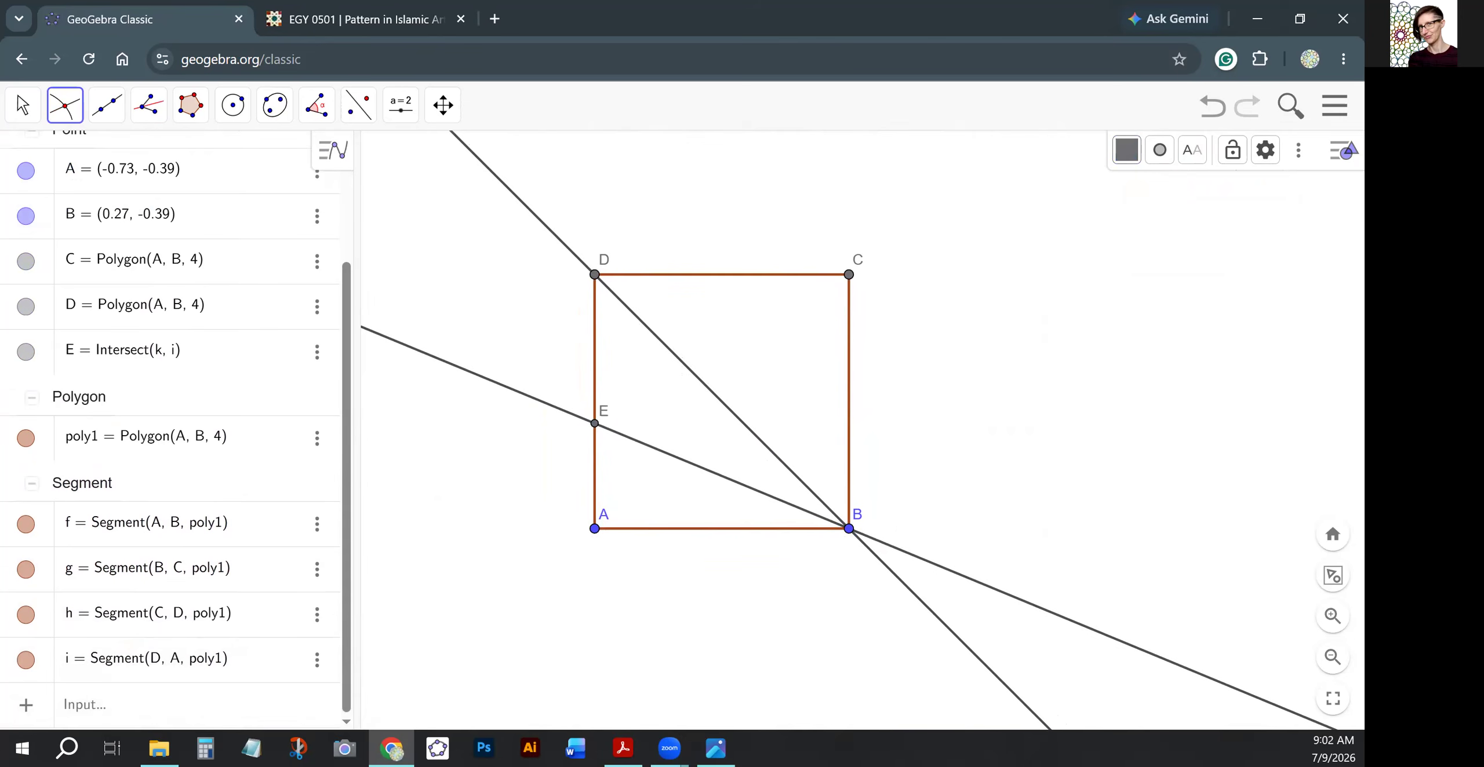
Try to draw a line through E parallel to side AD, and undo it.
{"action": "left_click", "coordinate": [148, 105]}
{"action": "left_click", "coordinate": [209, 199]}
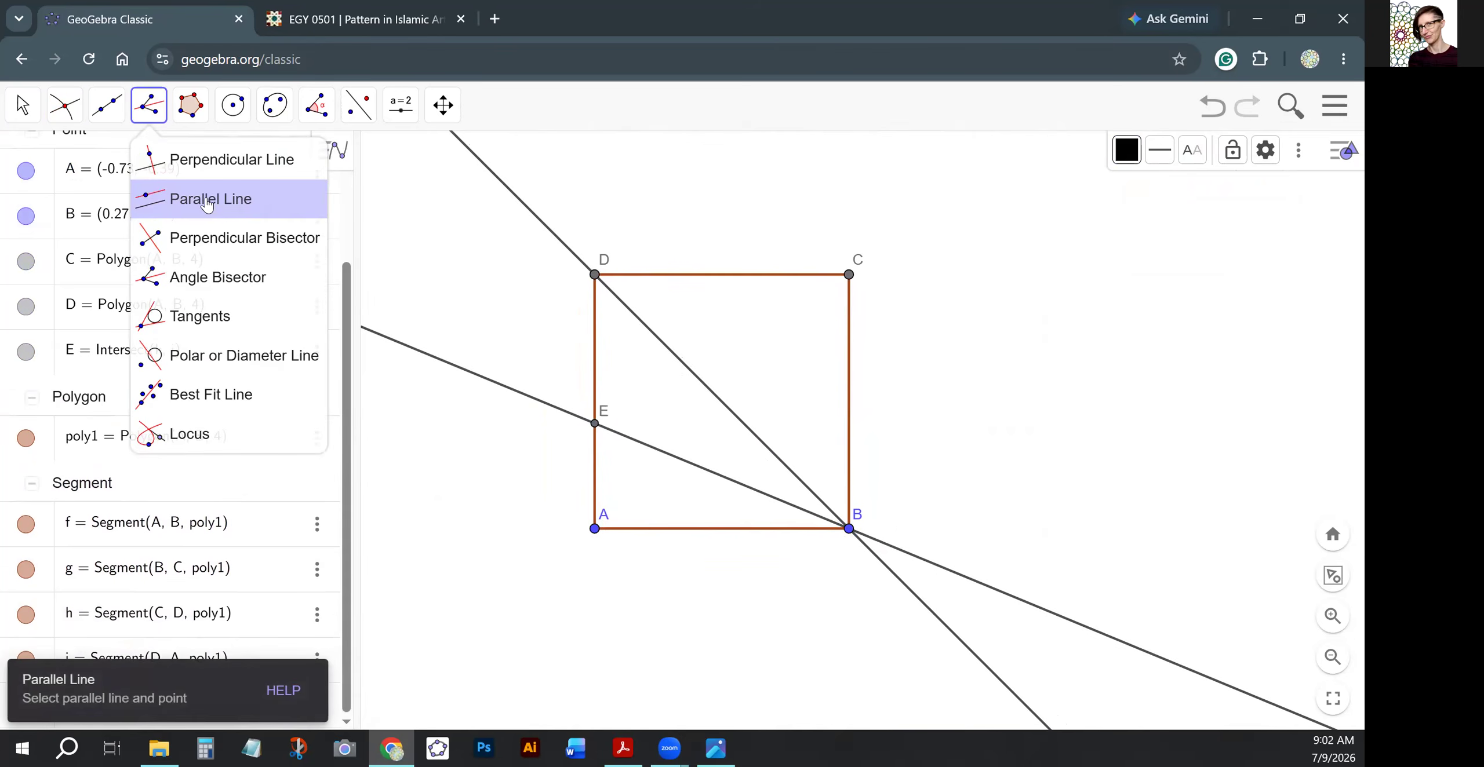
{"action": "left_click", "coordinate": [594, 426]}
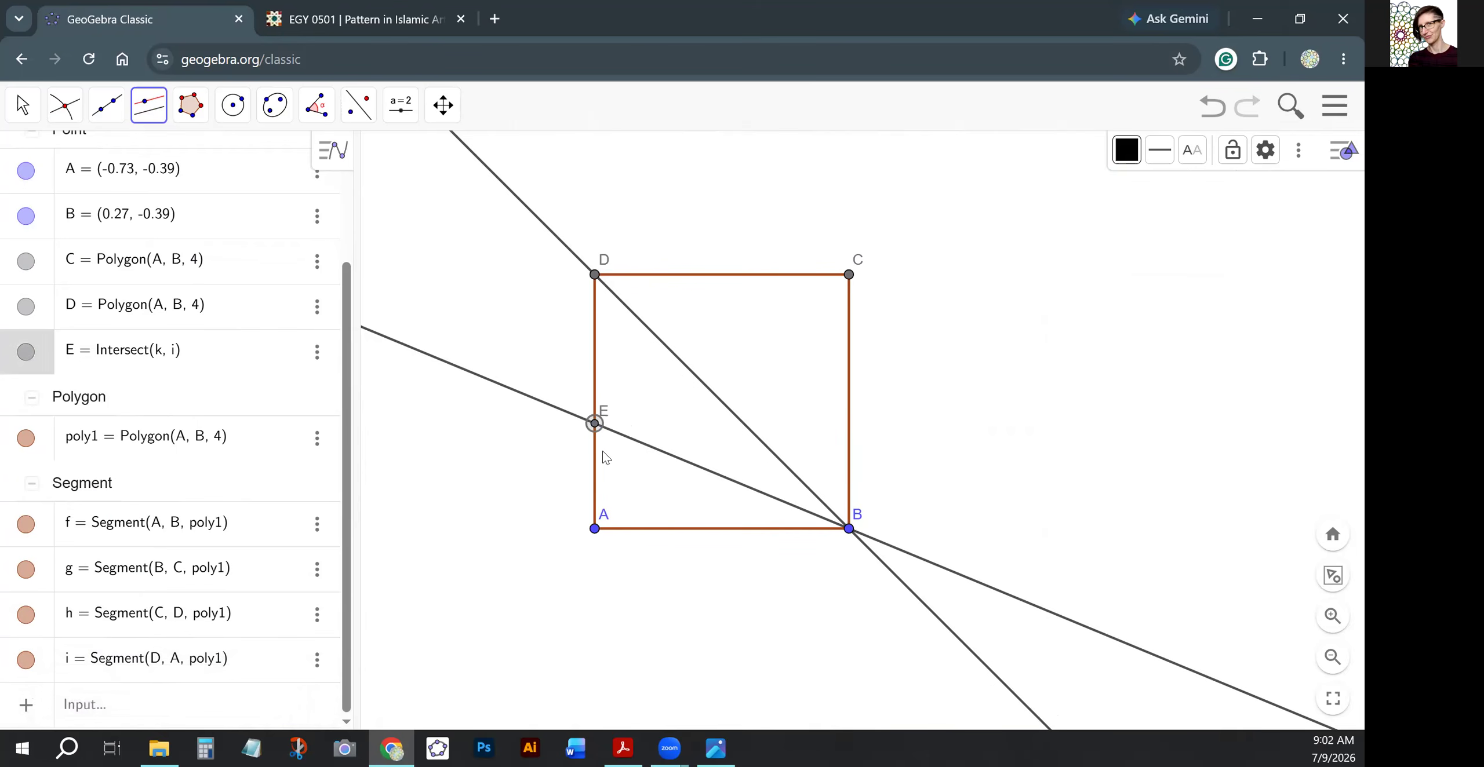
{"action": "left_click", "coordinate": [595, 456]}
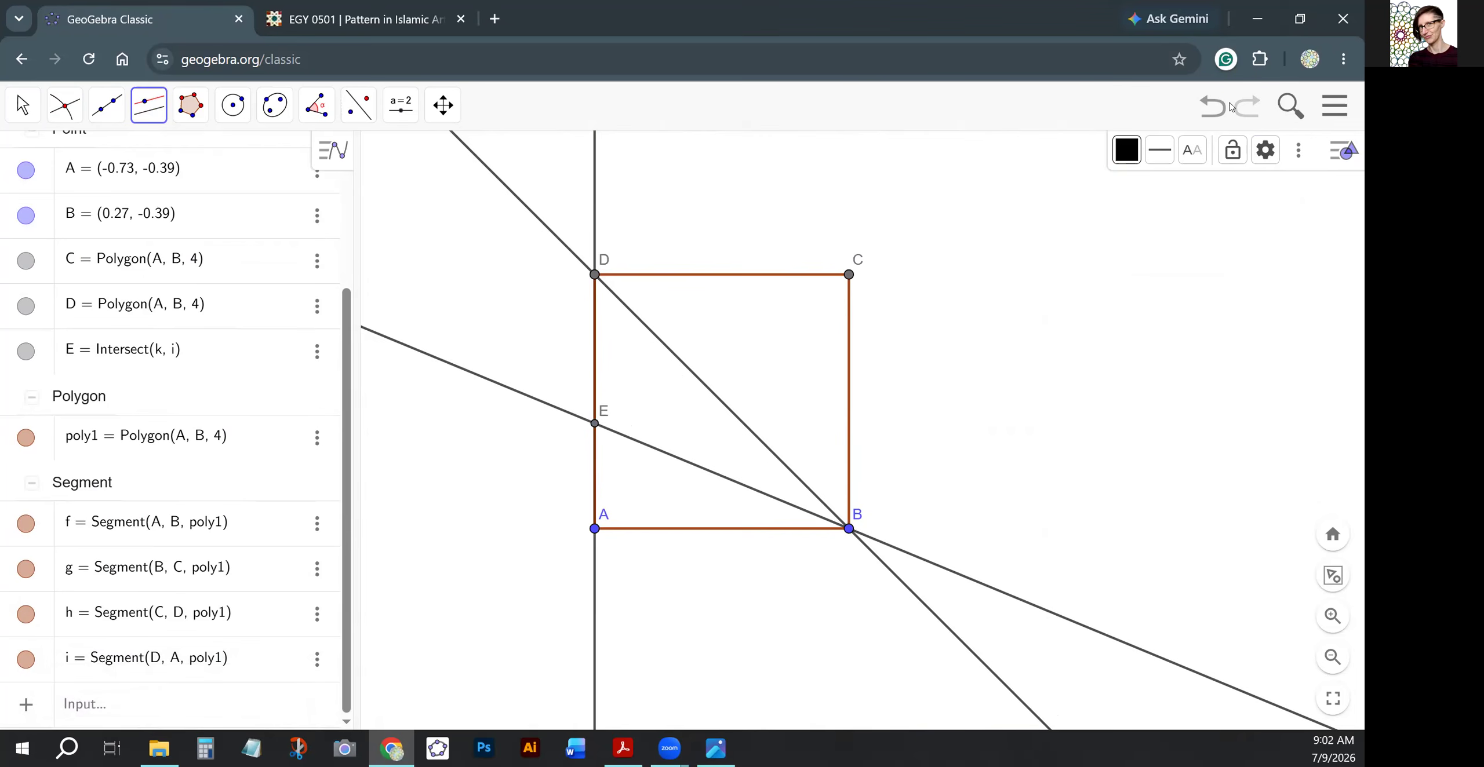
{"action": "left_click", "coordinate": [1212, 110]}
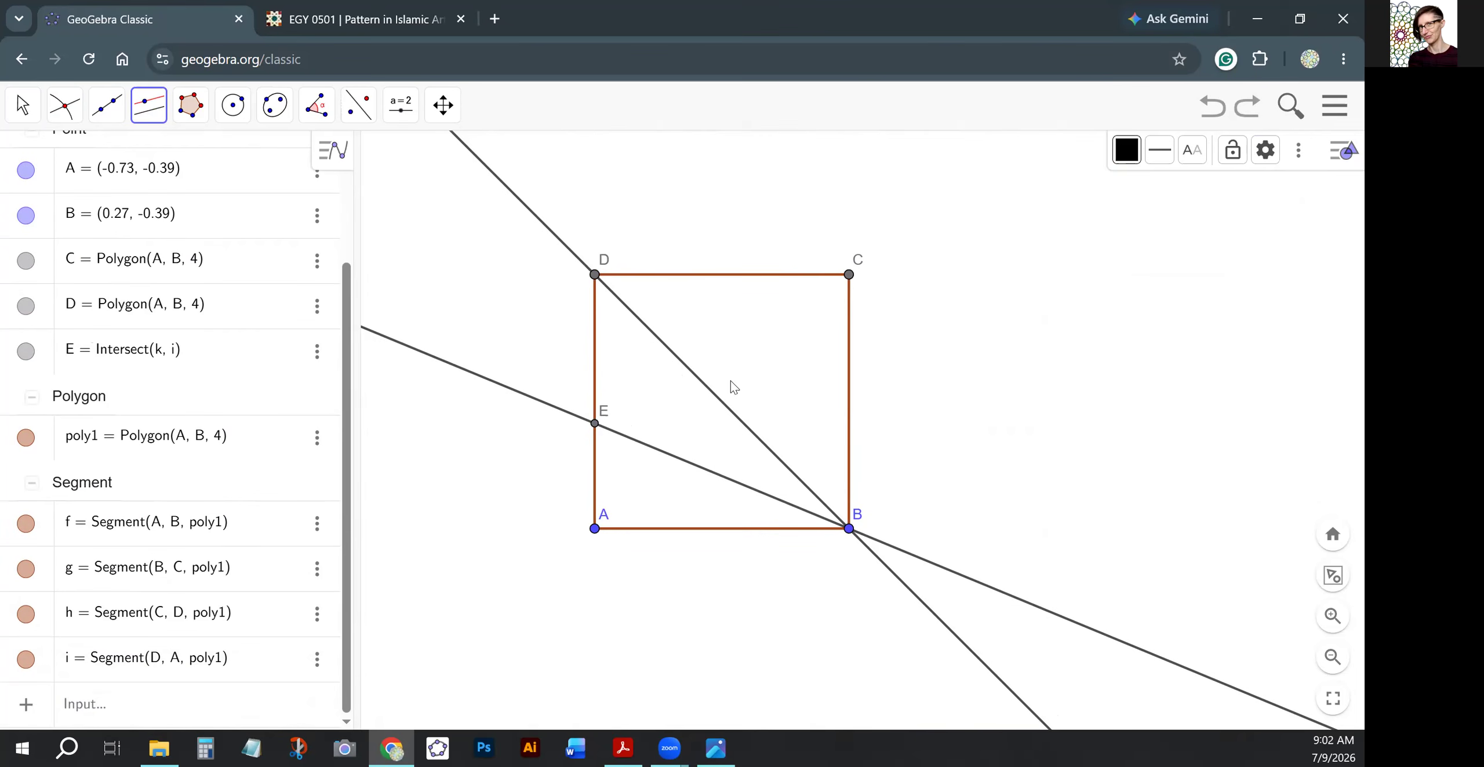
Draw a line through E parallel to side AB.
{"action": "left_click", "coordinate": [594, 424]}
{"action": "left_click", "coordinate": [637, 529]}
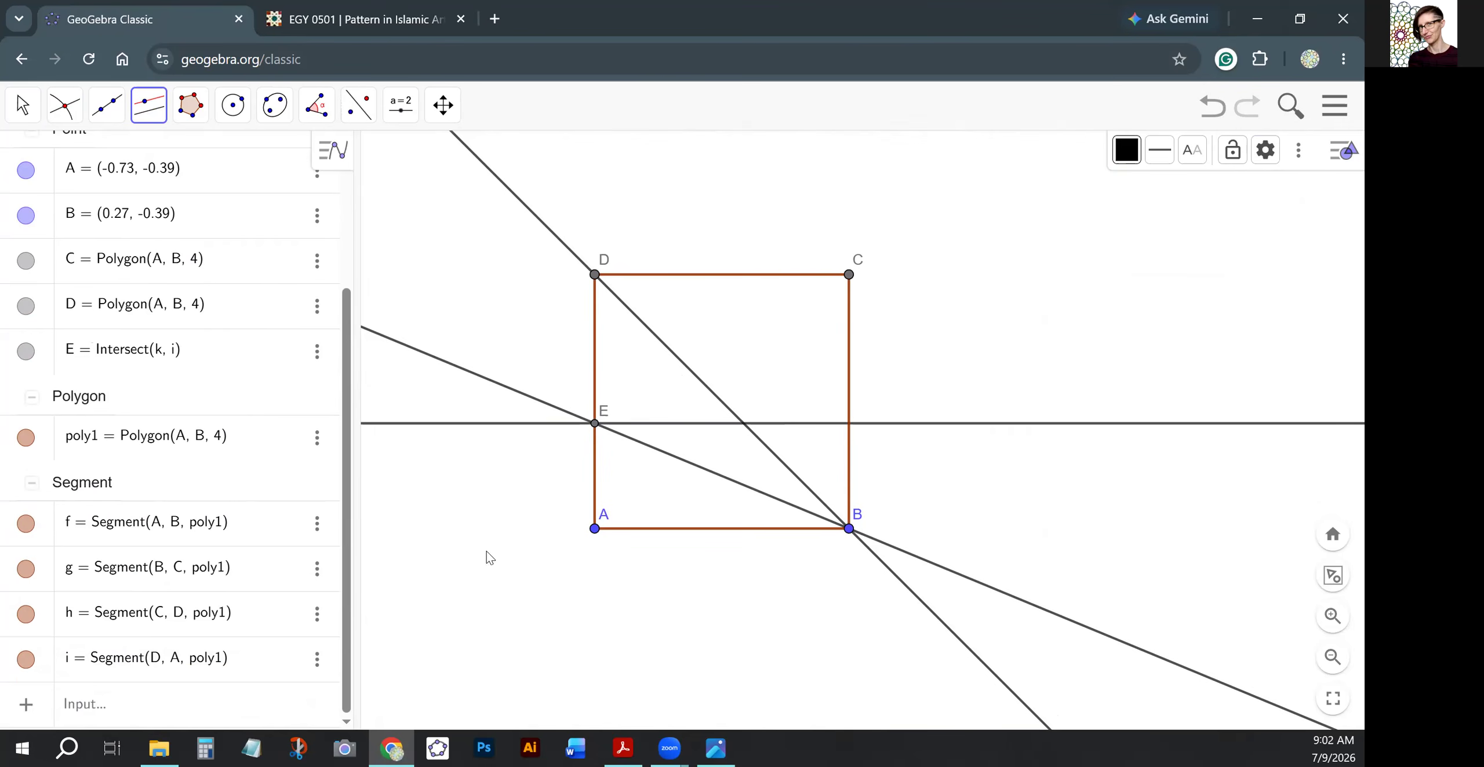
Reflect the horizontal line through E about line EB, and reflect line EB about that mirrored line.
{"action": "left_click", "coordinate": [359, 105]}
{"action": "left_click", "coordinate": [406, 153]}
{"action": "left_click", "coordinate": [641, 425]}
{"action": "left_click", "coordinate": [646, 445]}
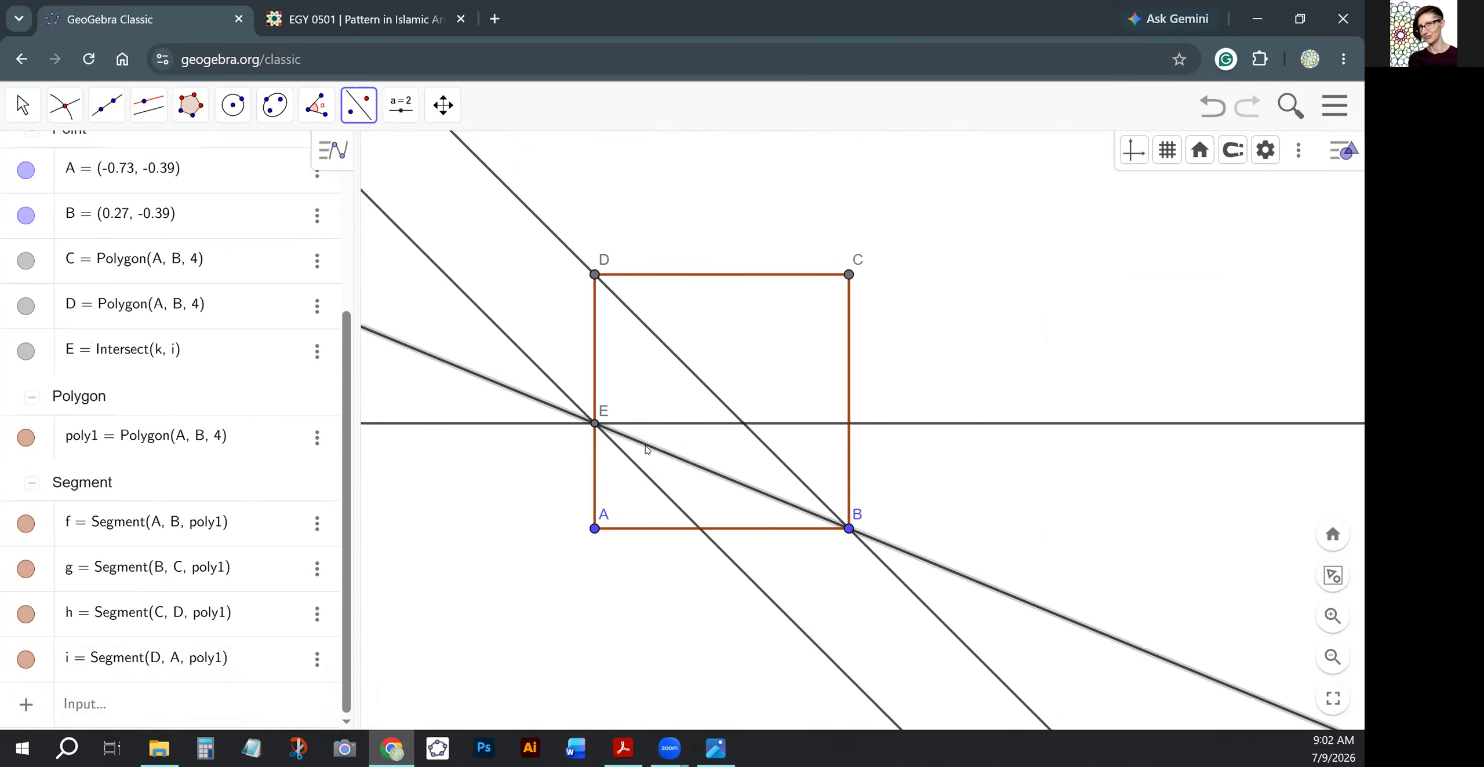
{"action": "left_click", "coordinate": [634, 462]}
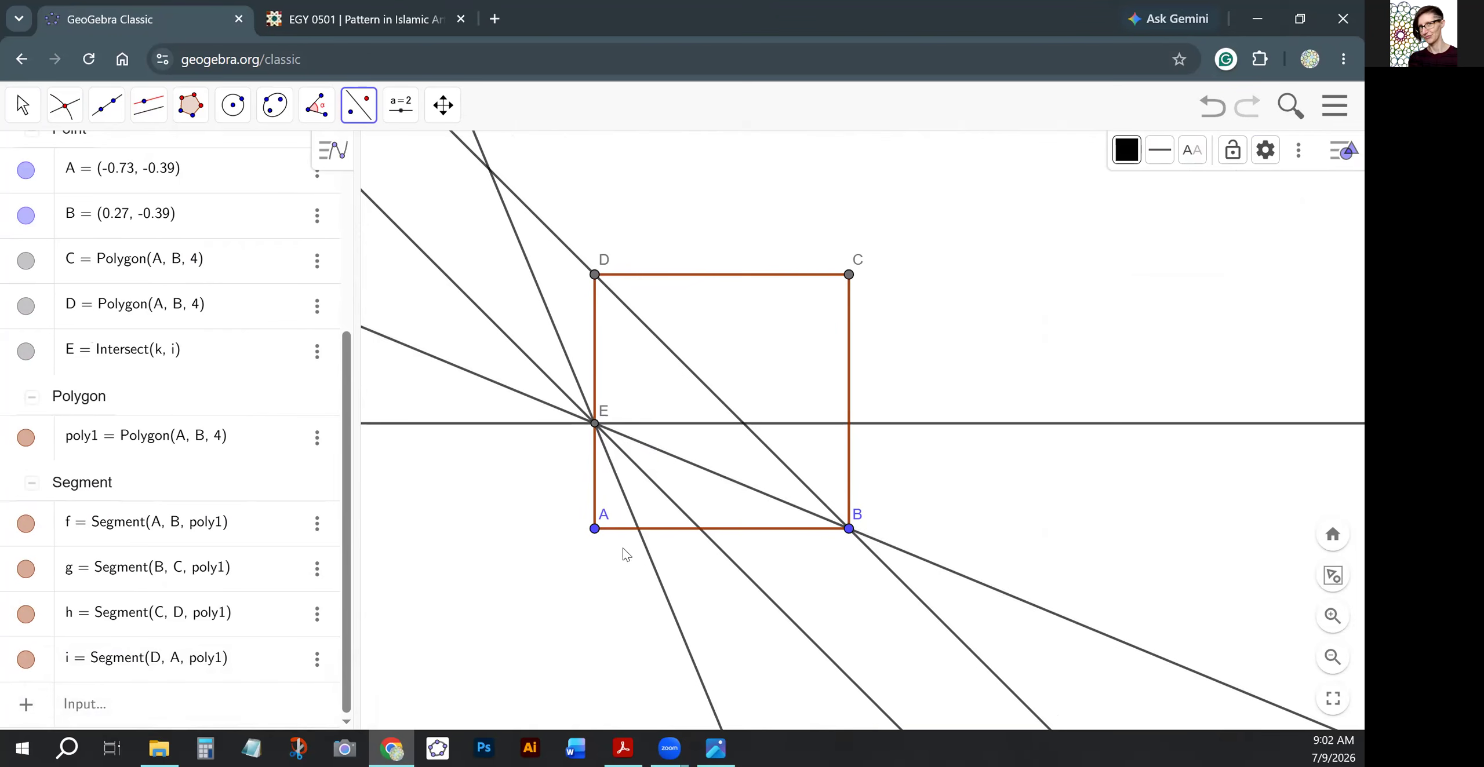
Mark the intersections of the two reflected lines with side AB.
{"action": "left_click", "coordinate": [63, 103]}
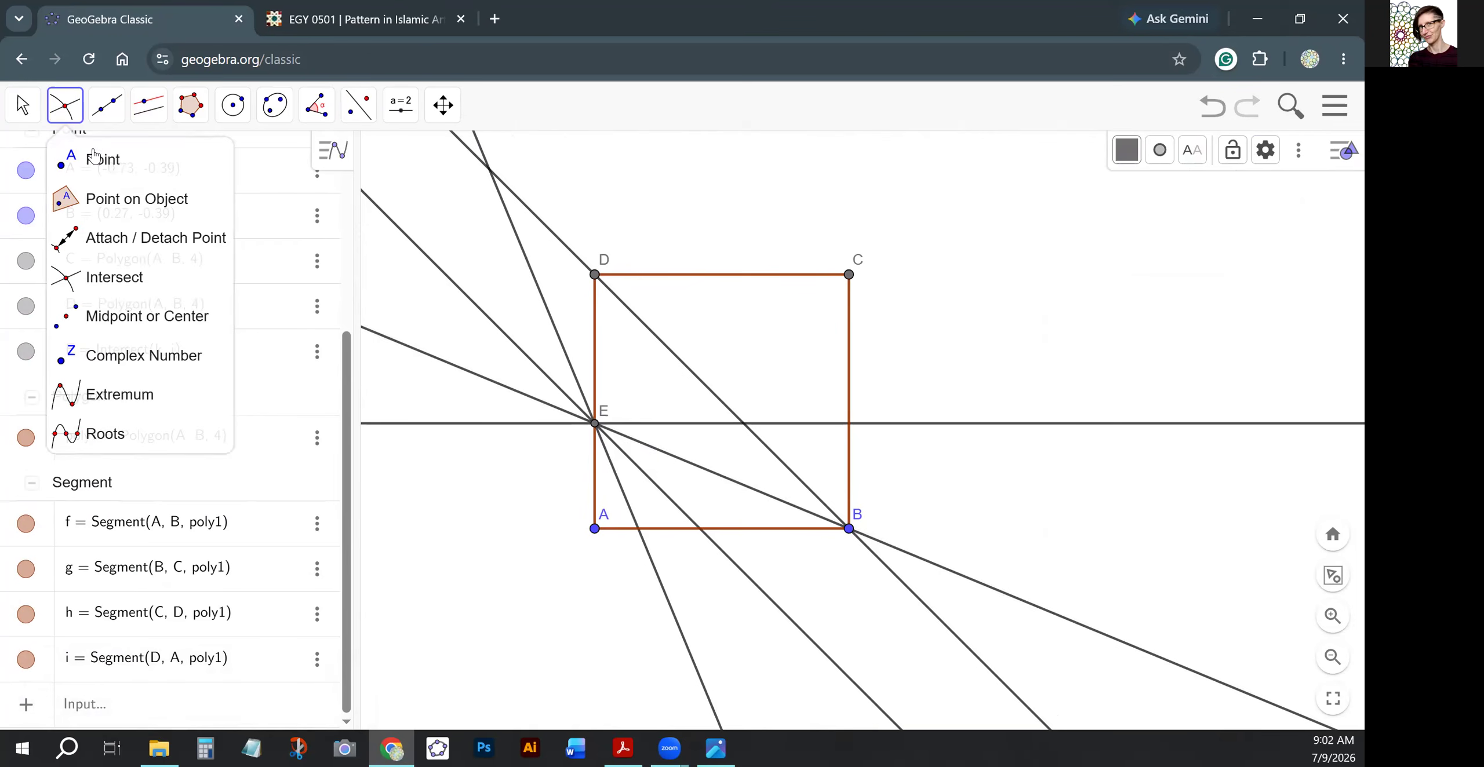
{"action": "left_click", "coordinate": [97, 283]}
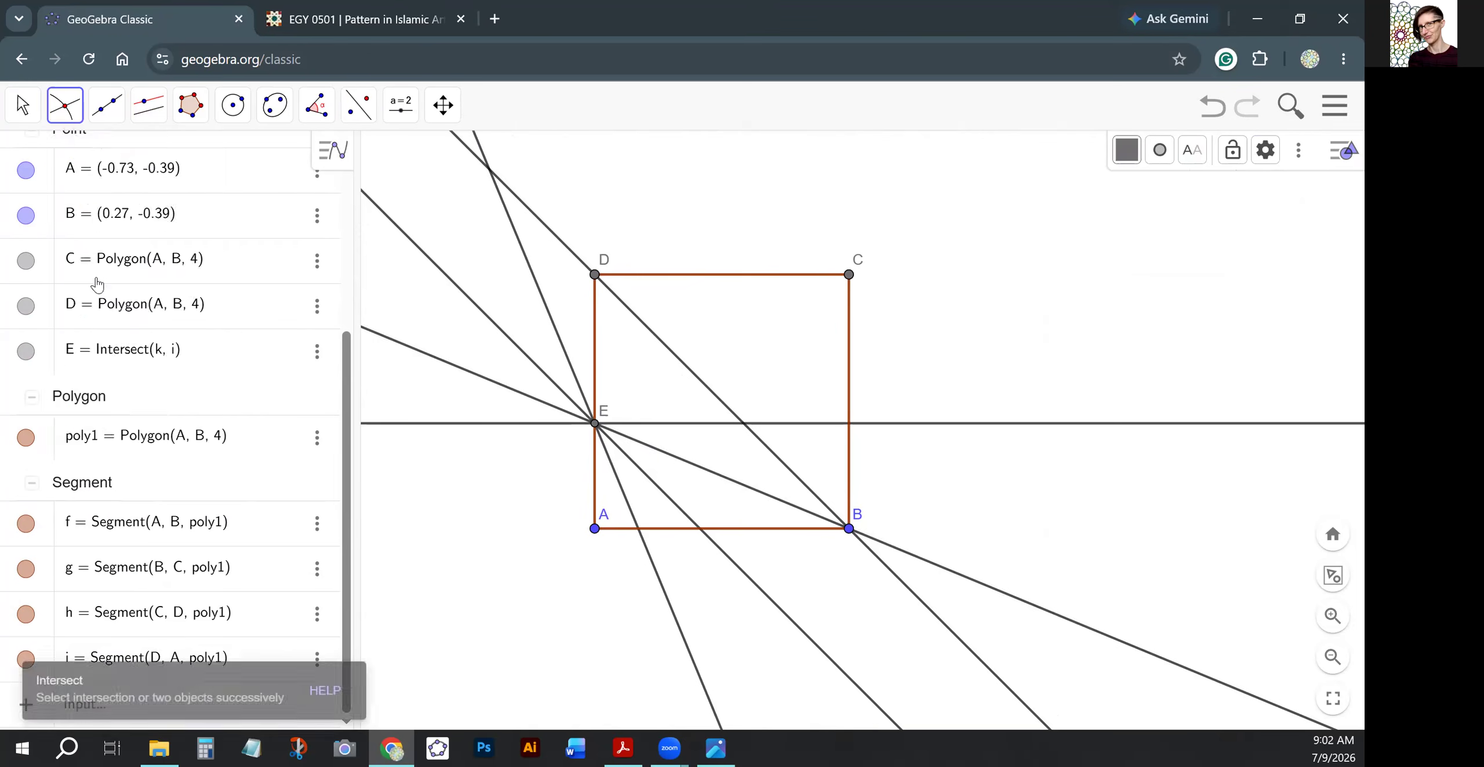
{"action": "left_click", "coordinate": [639, 529]}
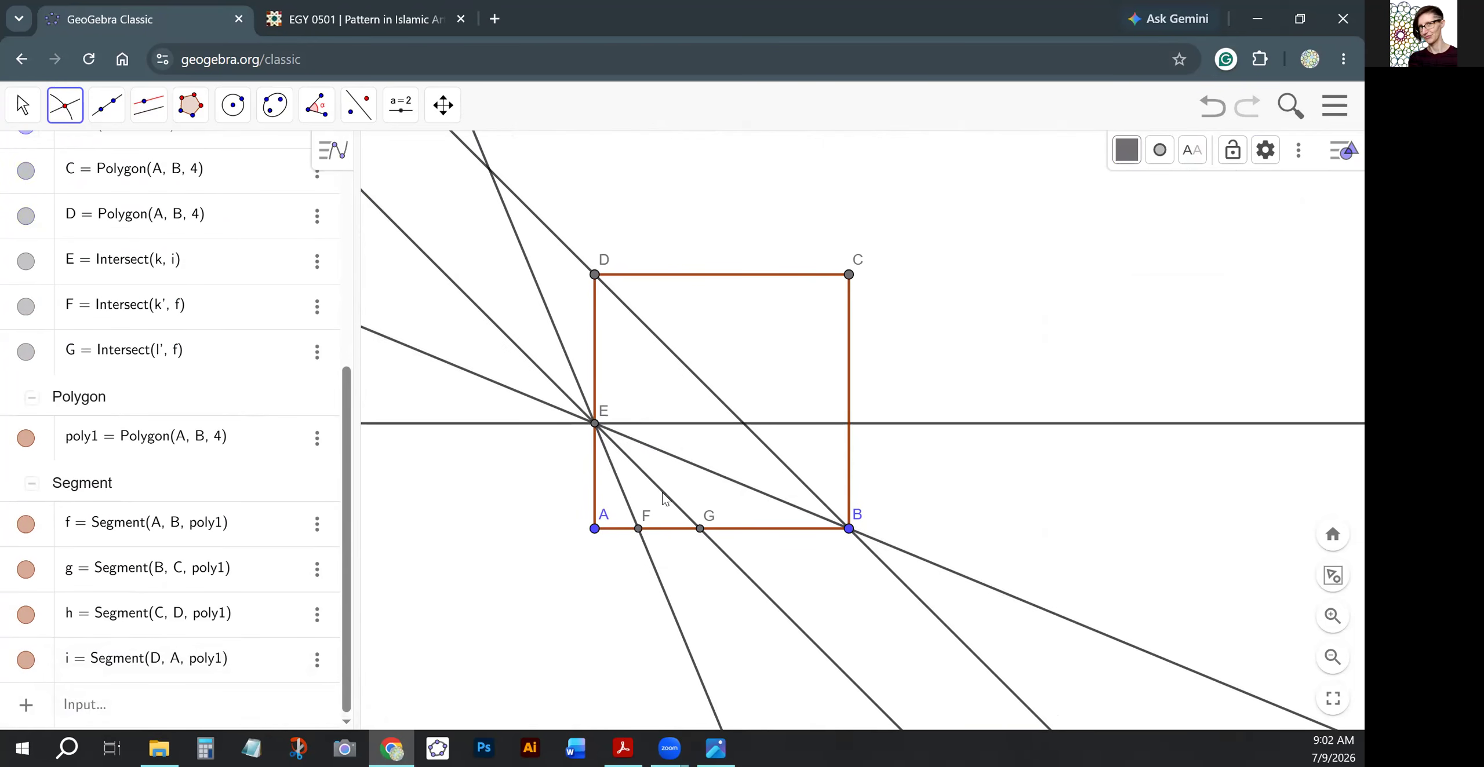
Draw a circle centred at F passing through A.
{"action": "left_click", "coordinate": [232, 106]}
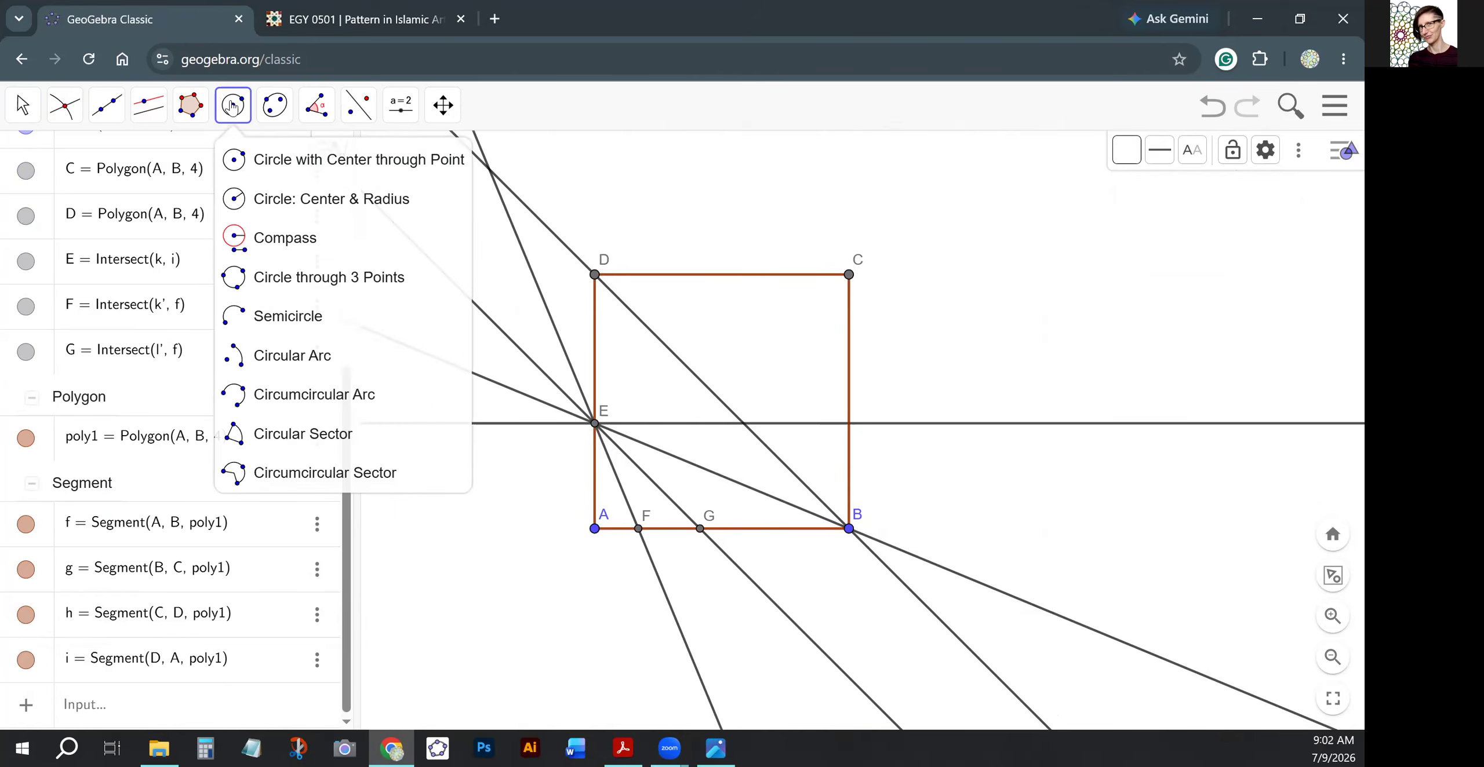
{"action": "left_click", "coordinate": [273, 165]}
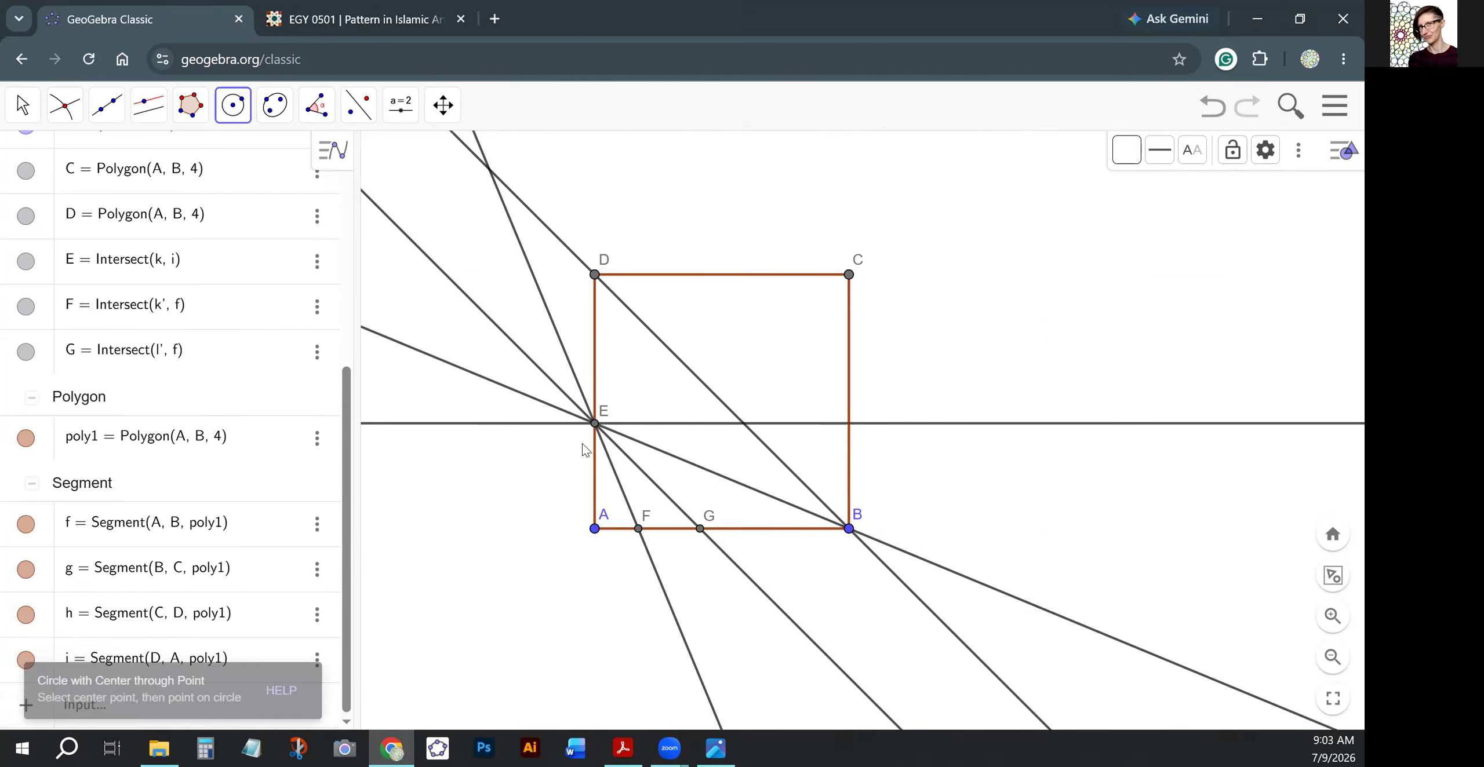
{"action": "left_click", "coordinate": [637, 534]}
{"action": "left_click", "coordinate": [595, 530]}
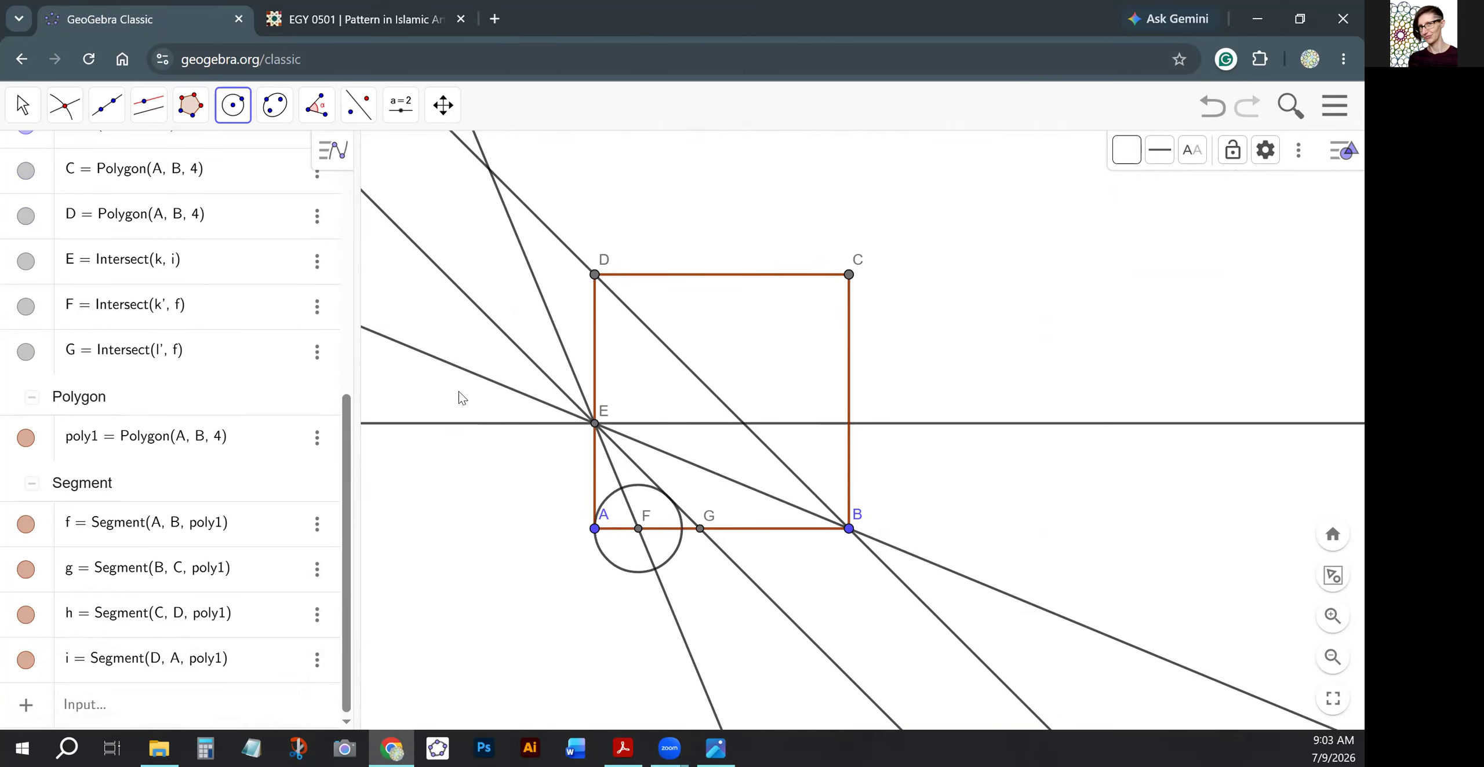
Draw a line through G parallel to side AD and mark its intersection with line EB.
{"action": "left_click", "coordinate": [148, 105]}
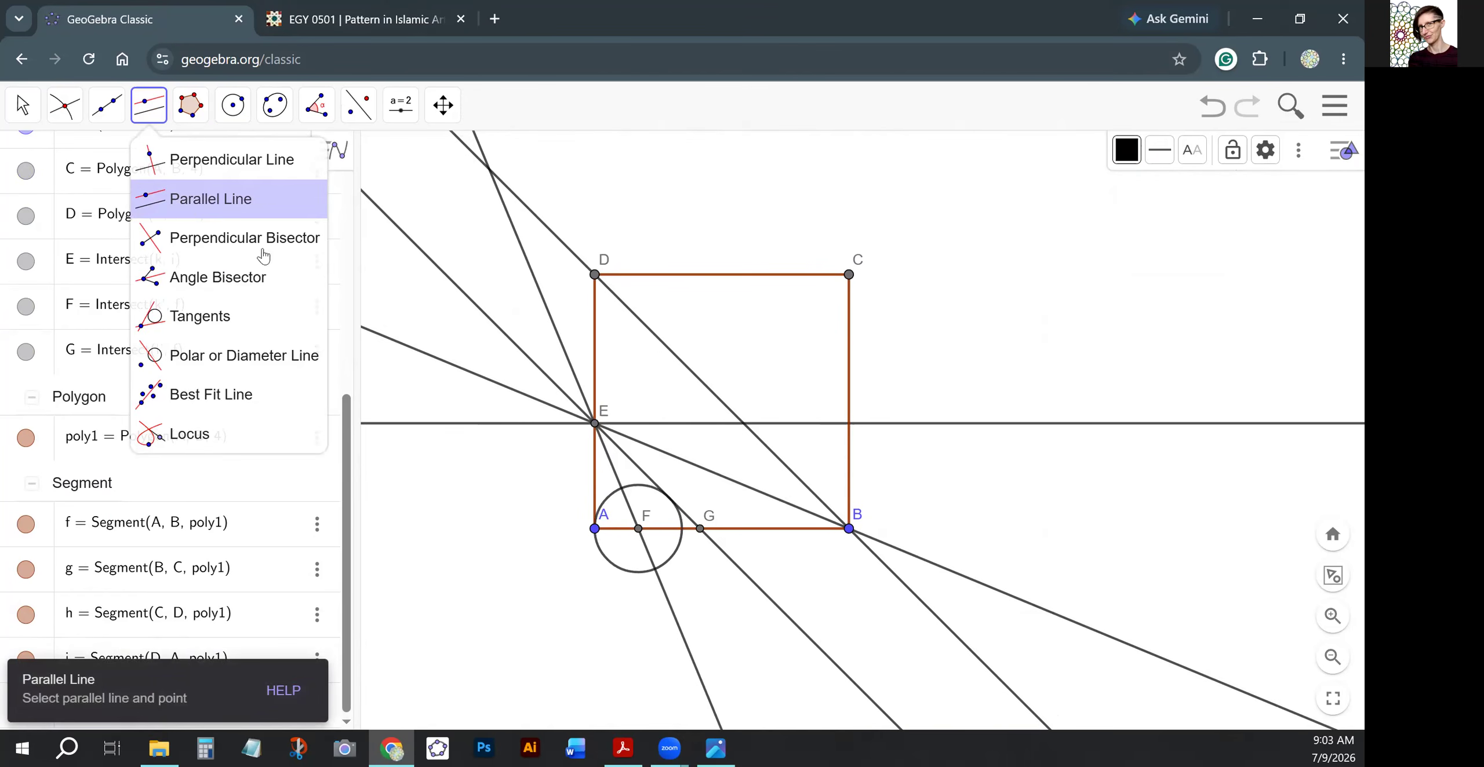
{"action": "left_click", "coordinate": [185, 212]}
{"action": "left_click", "coordinate": [700, 529]}
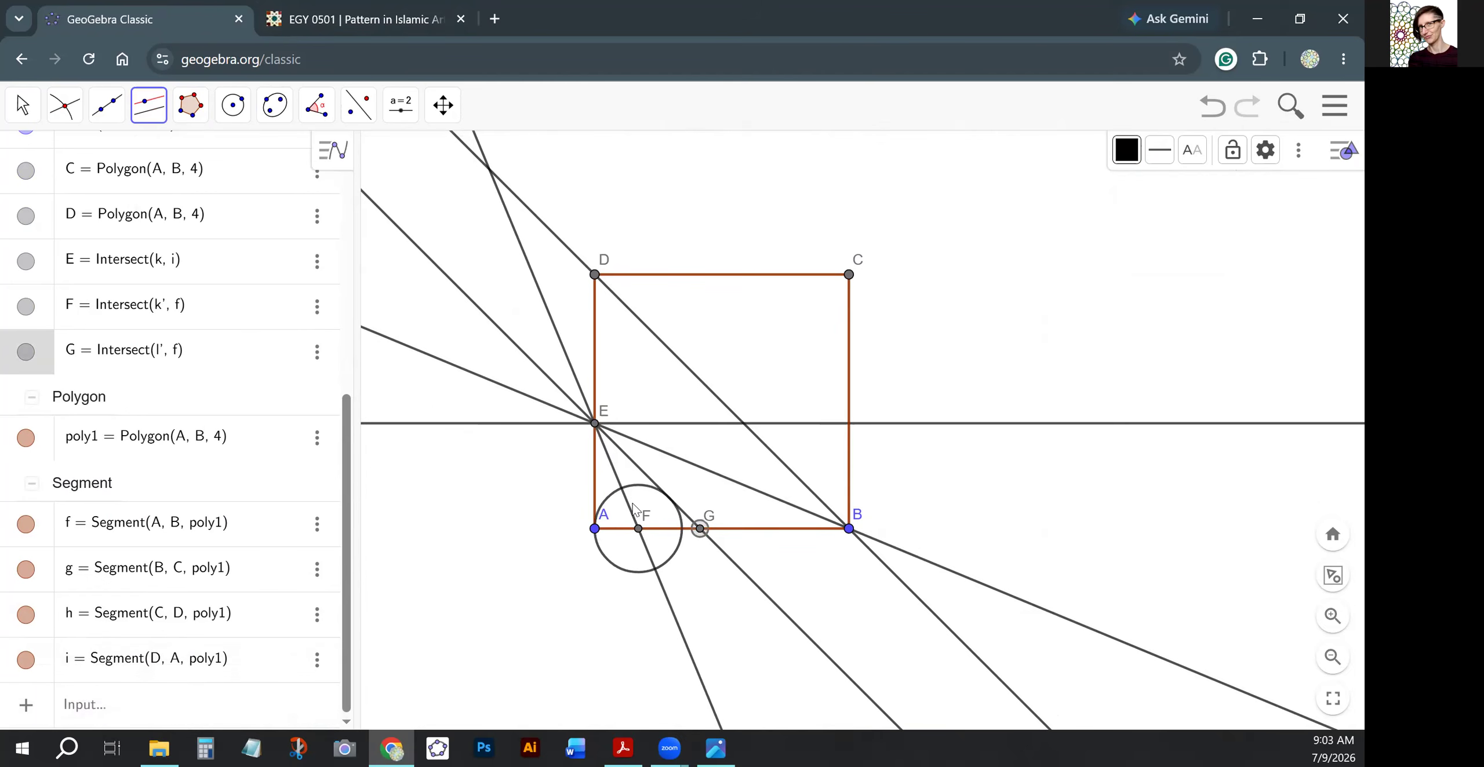
{"action": "left_click", "coordinate": [595, 494]}
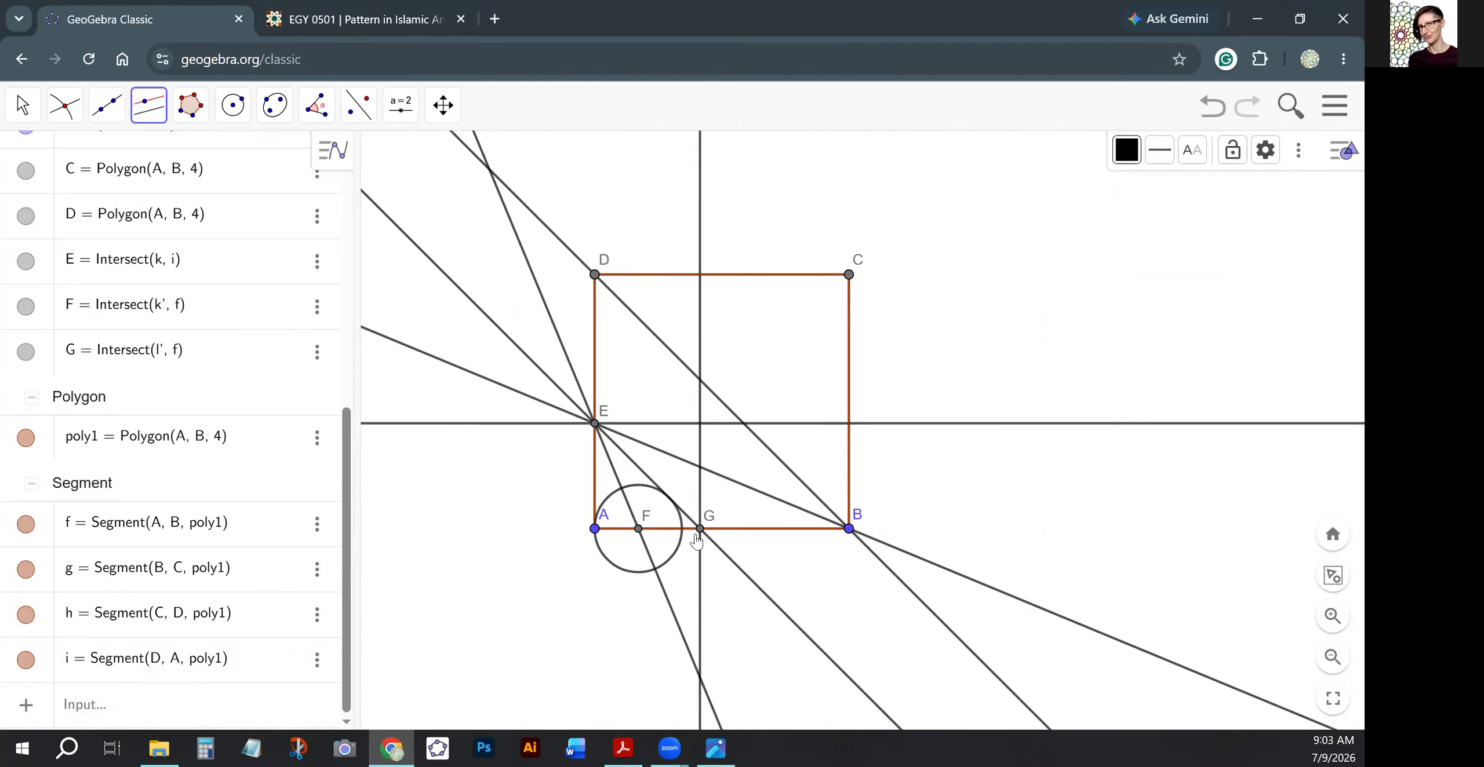
{"action": "left_click", "coordinate": [64, 105]}
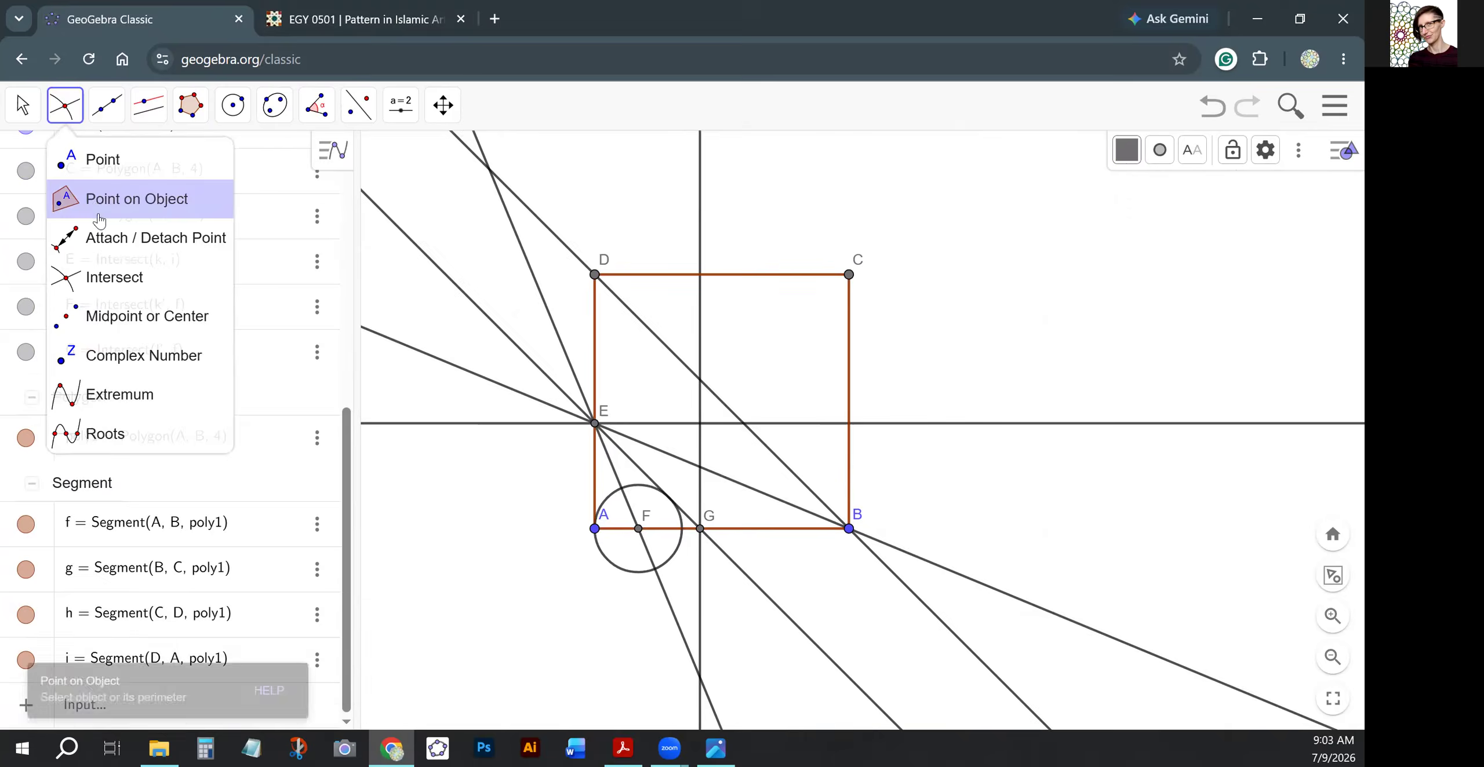
{"action": "left_click", "coordinate": [102, 277]}
{"action": "left_click", "coordinate": [701, 468]}
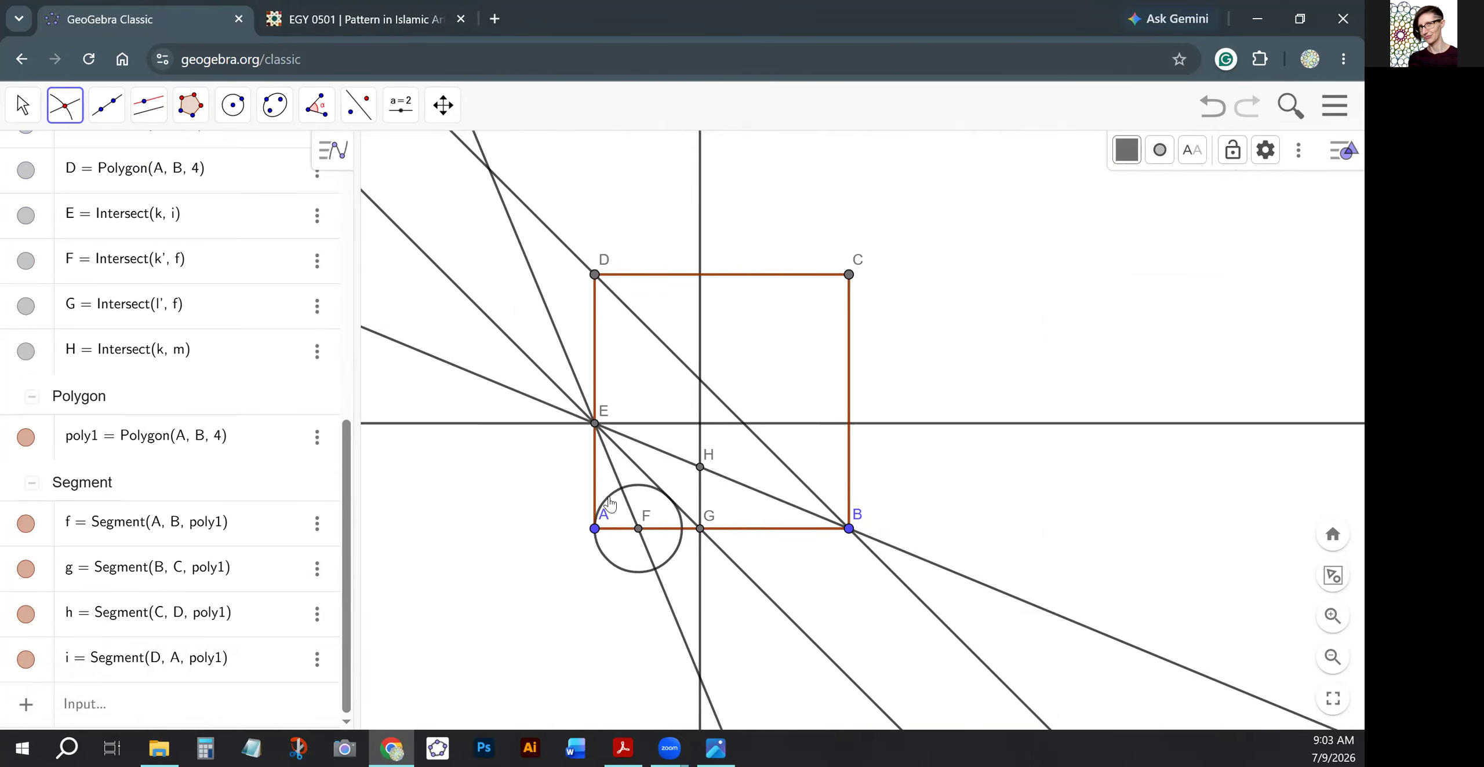
Reflect the circle centred at F about line EG.
{"action": "left_click", "coordinate": [359, 104]}
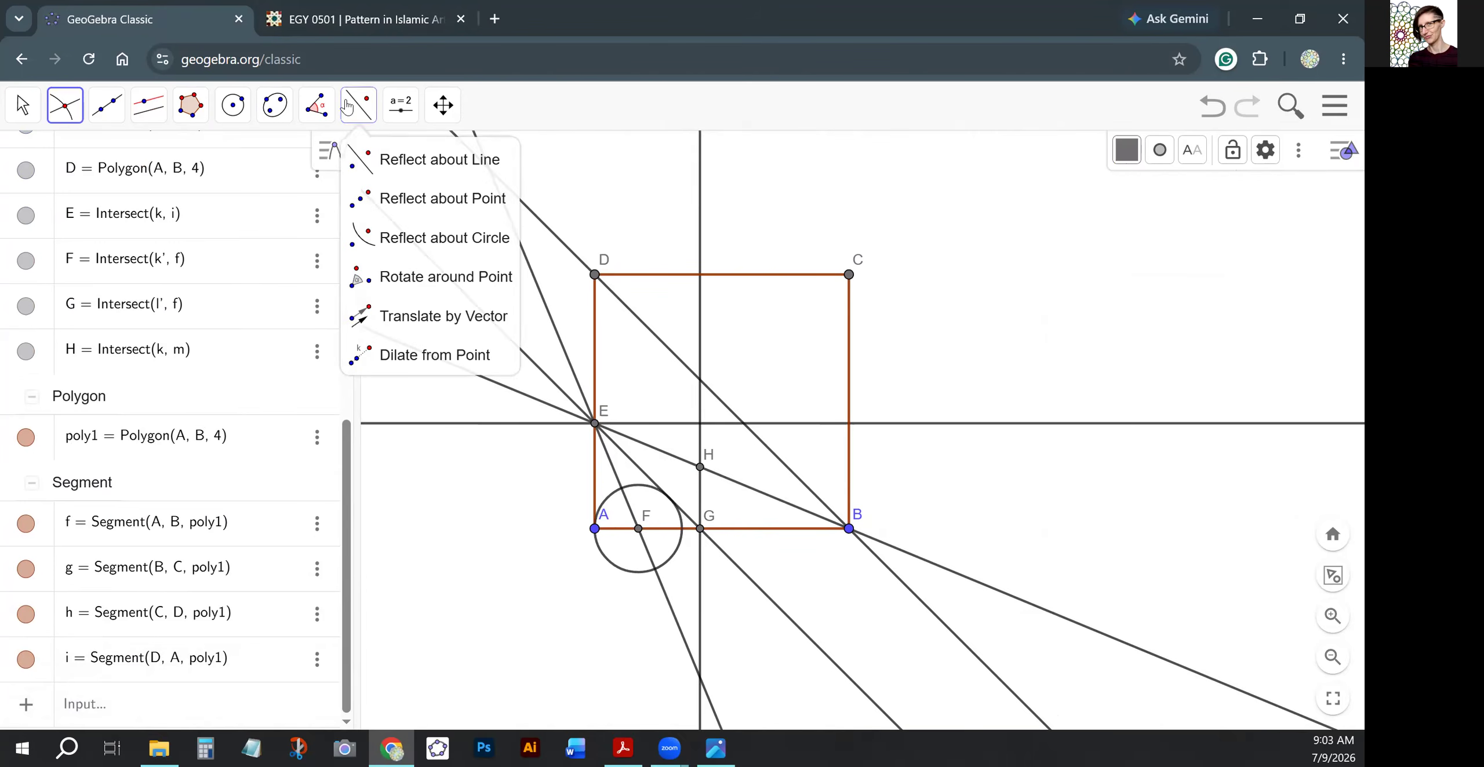
{"action": "left_click", "coordinate": [386, 157]}
{"action": "left_click", "coordinate": [641, 492]}
{"action": "left_click", "coordinate": [642, 471]}
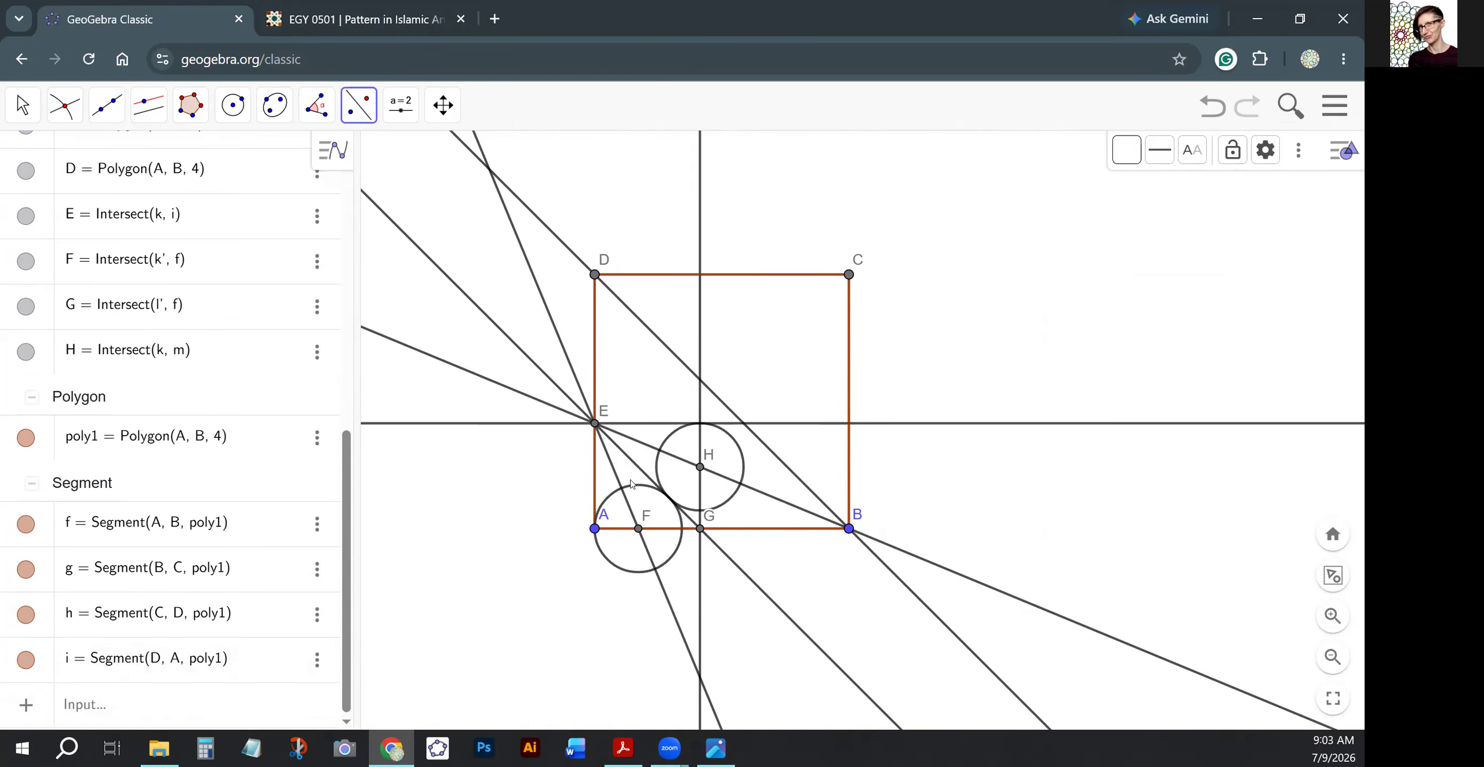
Draw a line through F and H, and a line parallel to it through G.
{"action": "left_click", "coordinate": [107, 106]}
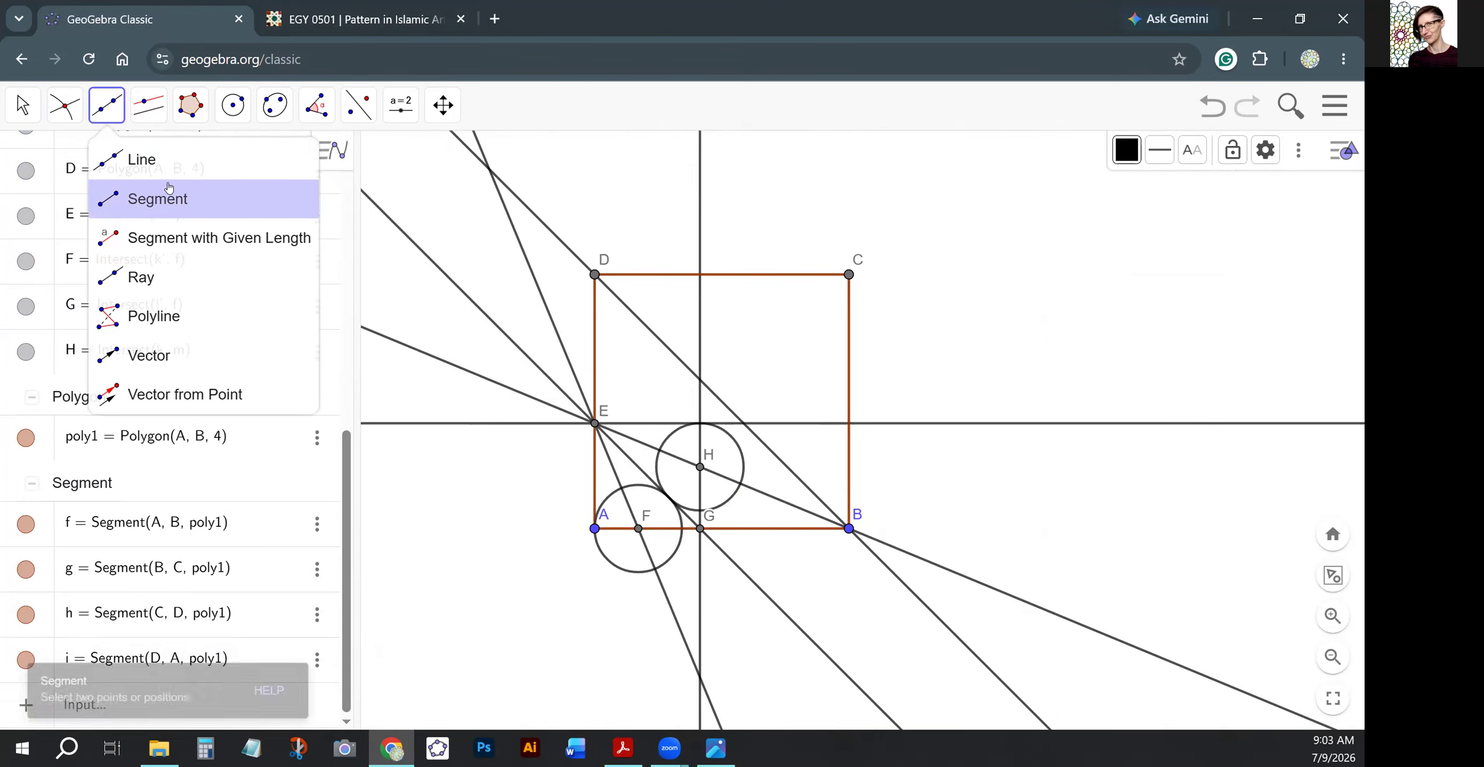
{"action": "left_click", "coordinate": [638, 528]}
{"action": "left_click", "coordinate": [702, 471]}
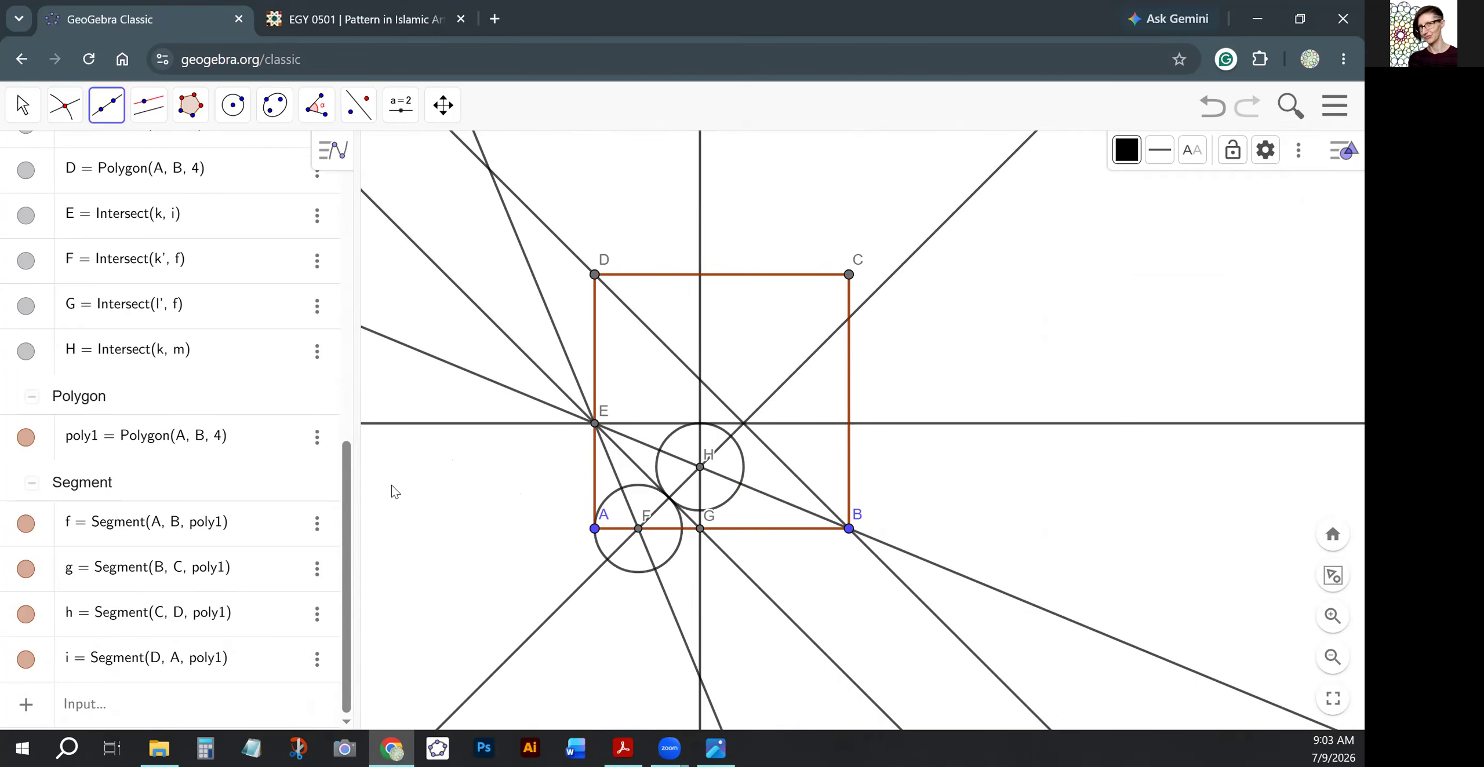
{"action": "left_click", "coordinate": [149, 104]}
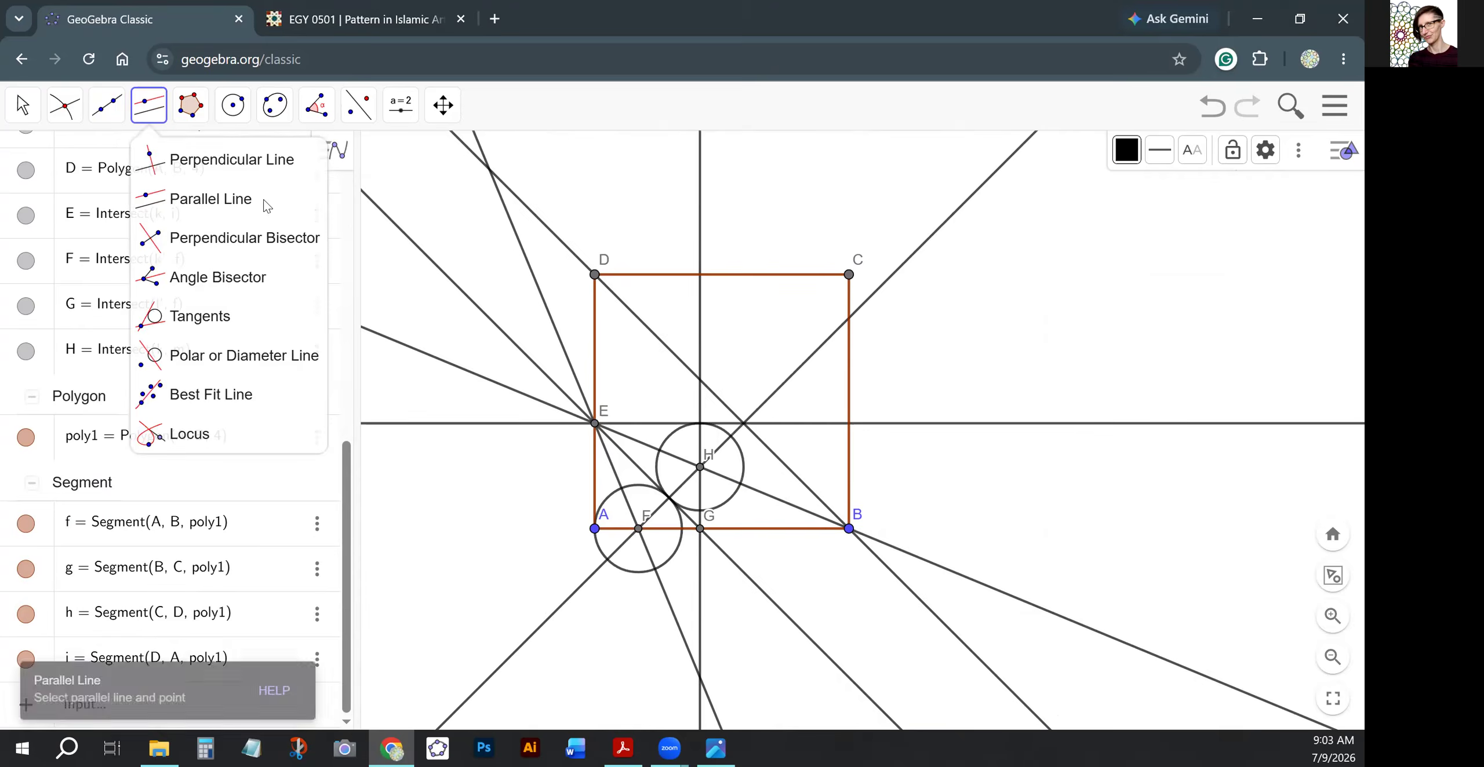
{"action": "left_click", "coordinate": [243, 237]}
{"action": "left_click", "coordinate": [700, 529]}
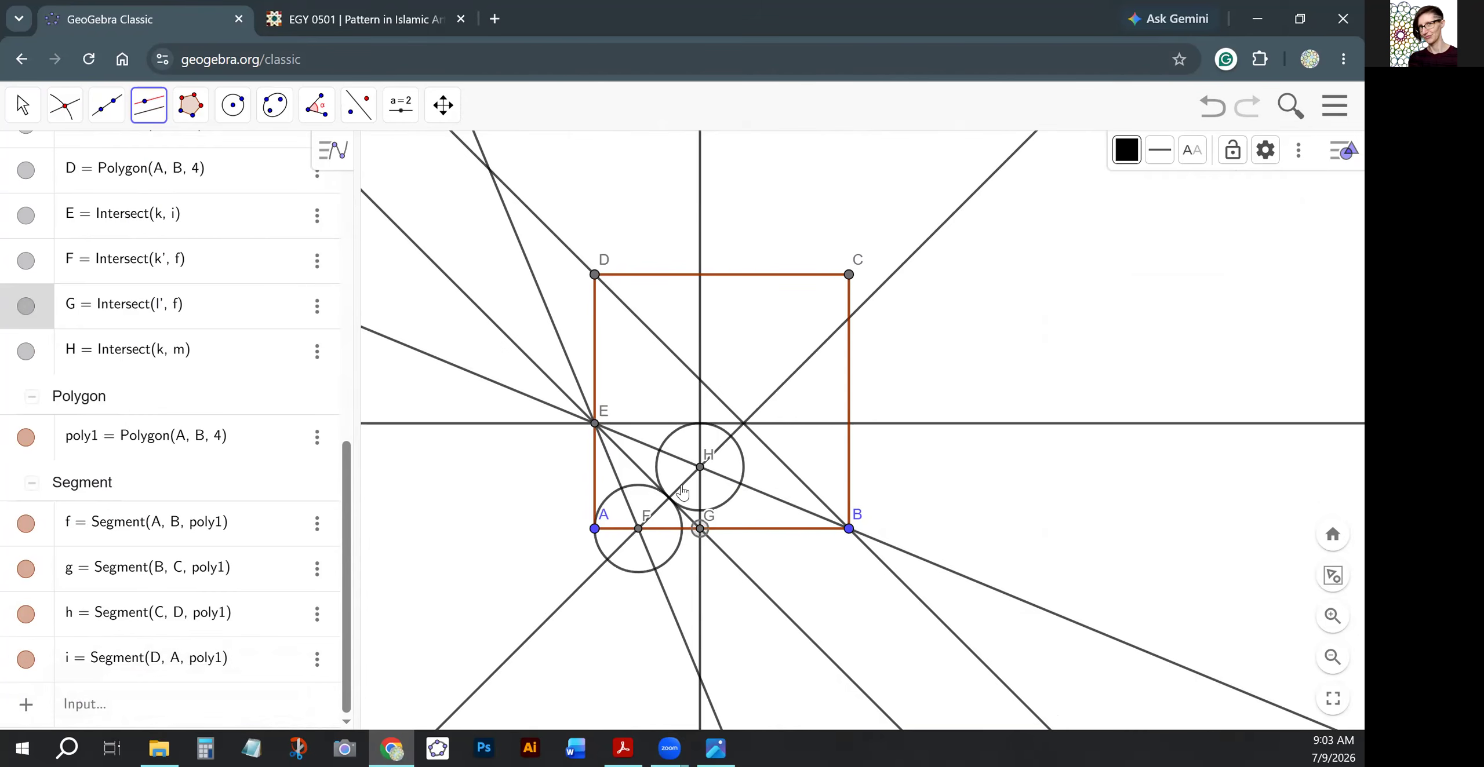
{"action": "left_click", "coordinate": [676, 506]}
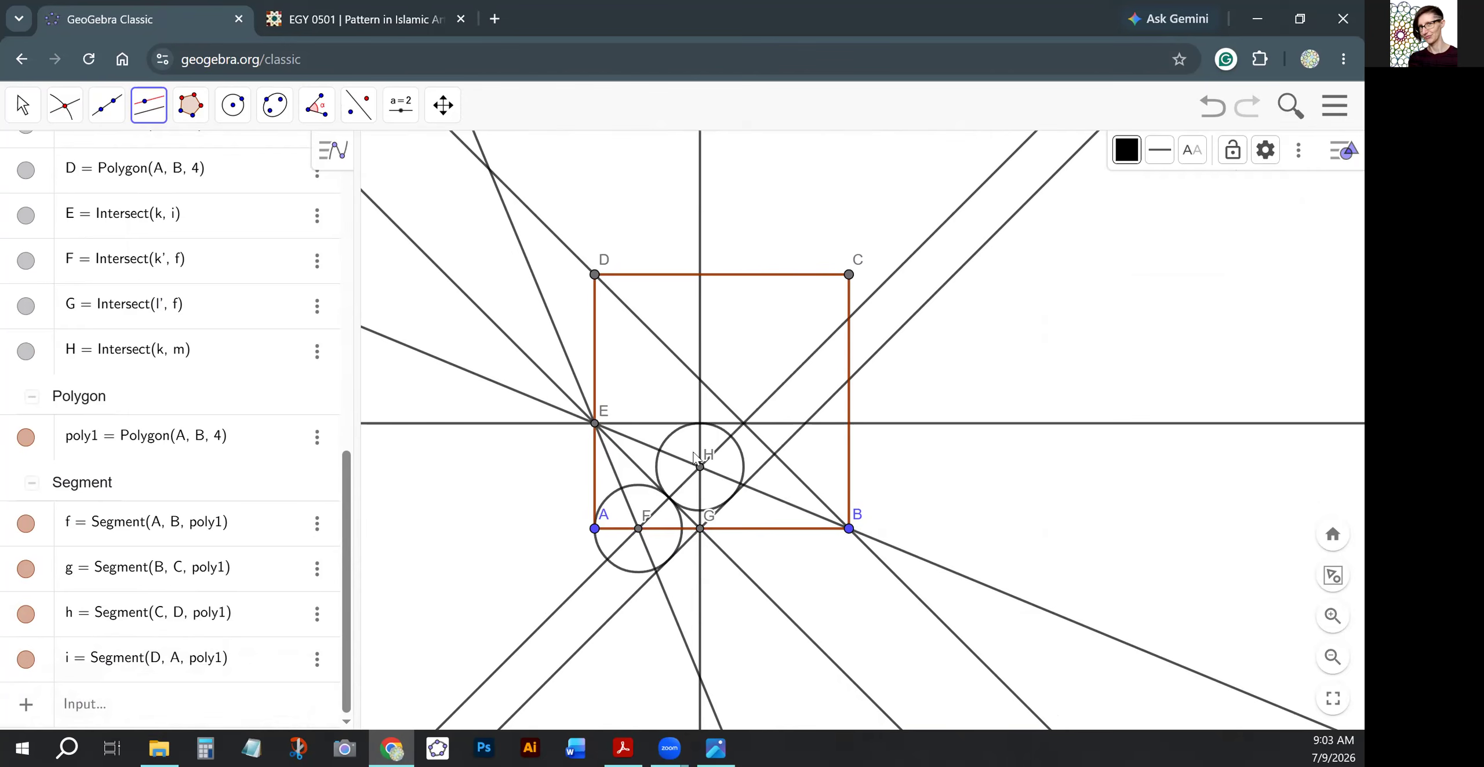
Mark the intersection of line EB with the diagonal line through G parallel to FH.
{"action": "left_click", "coordinate": [68, 106]}
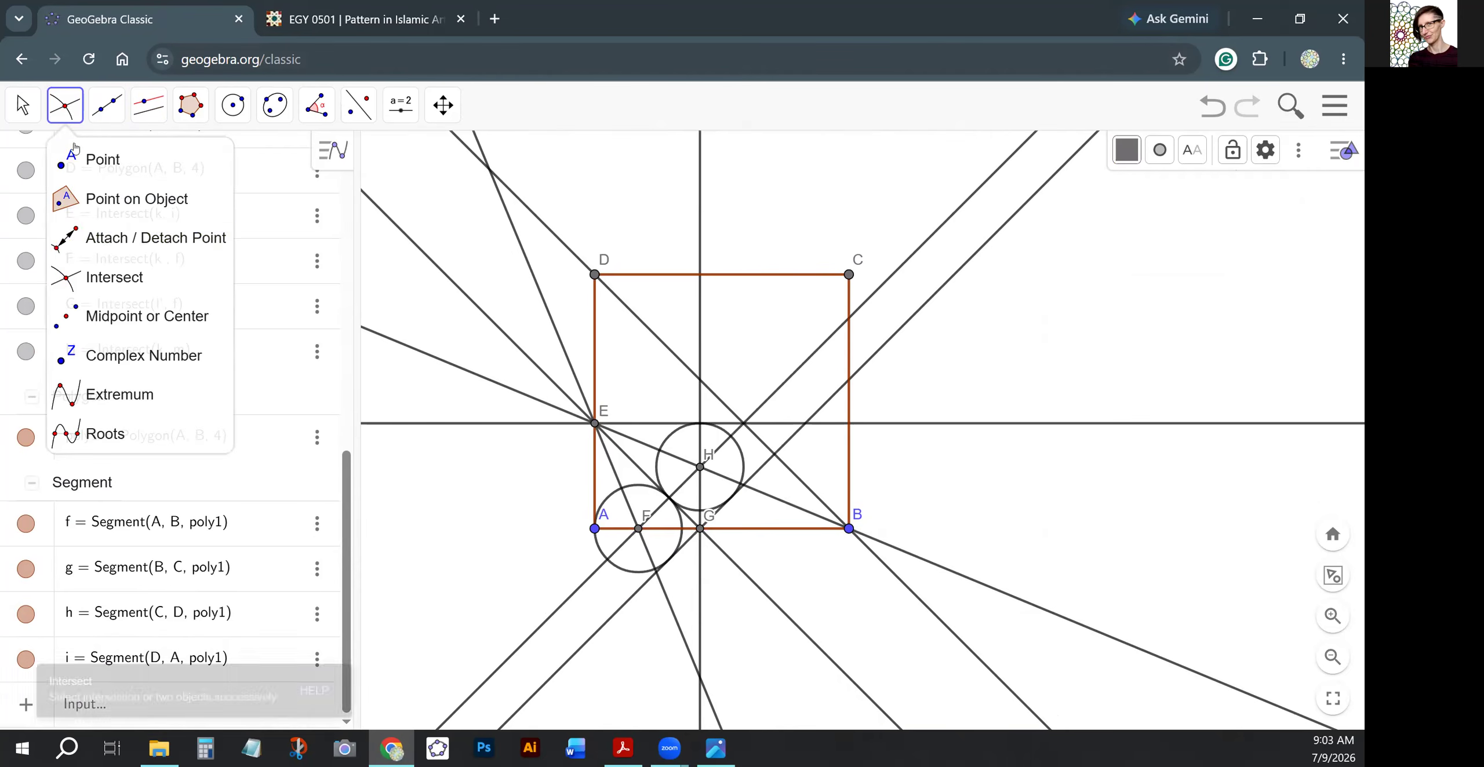
{"action": "left_click", "coordinate": [102, 284]}
{"action": "scroll", "coordinate": [751, 491], "scroll_direction": "up", "scroll_amount": 10}
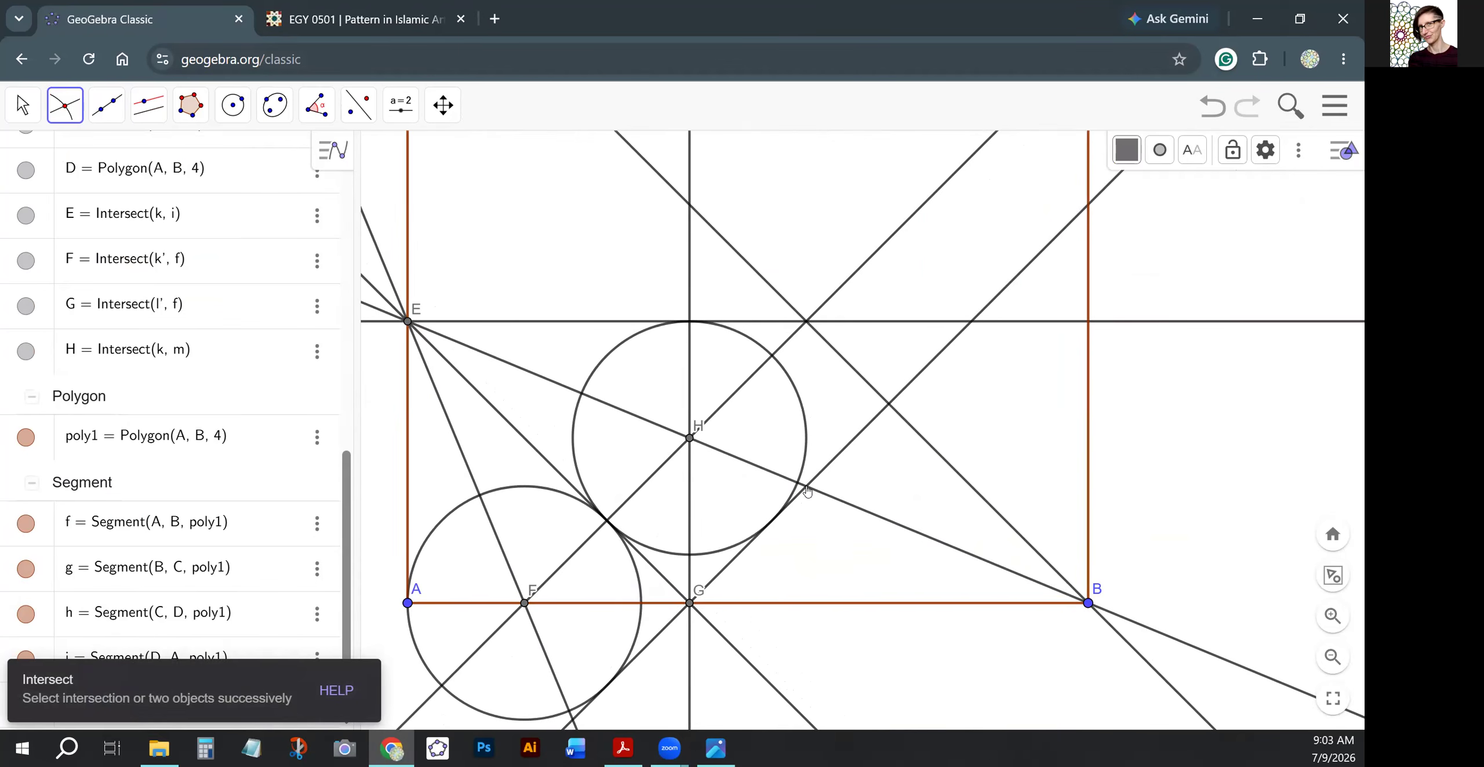
{"action": "left_click", "coordinate": [832, 499]}
{"action": "left_click", "coordinate": [830, 469]}
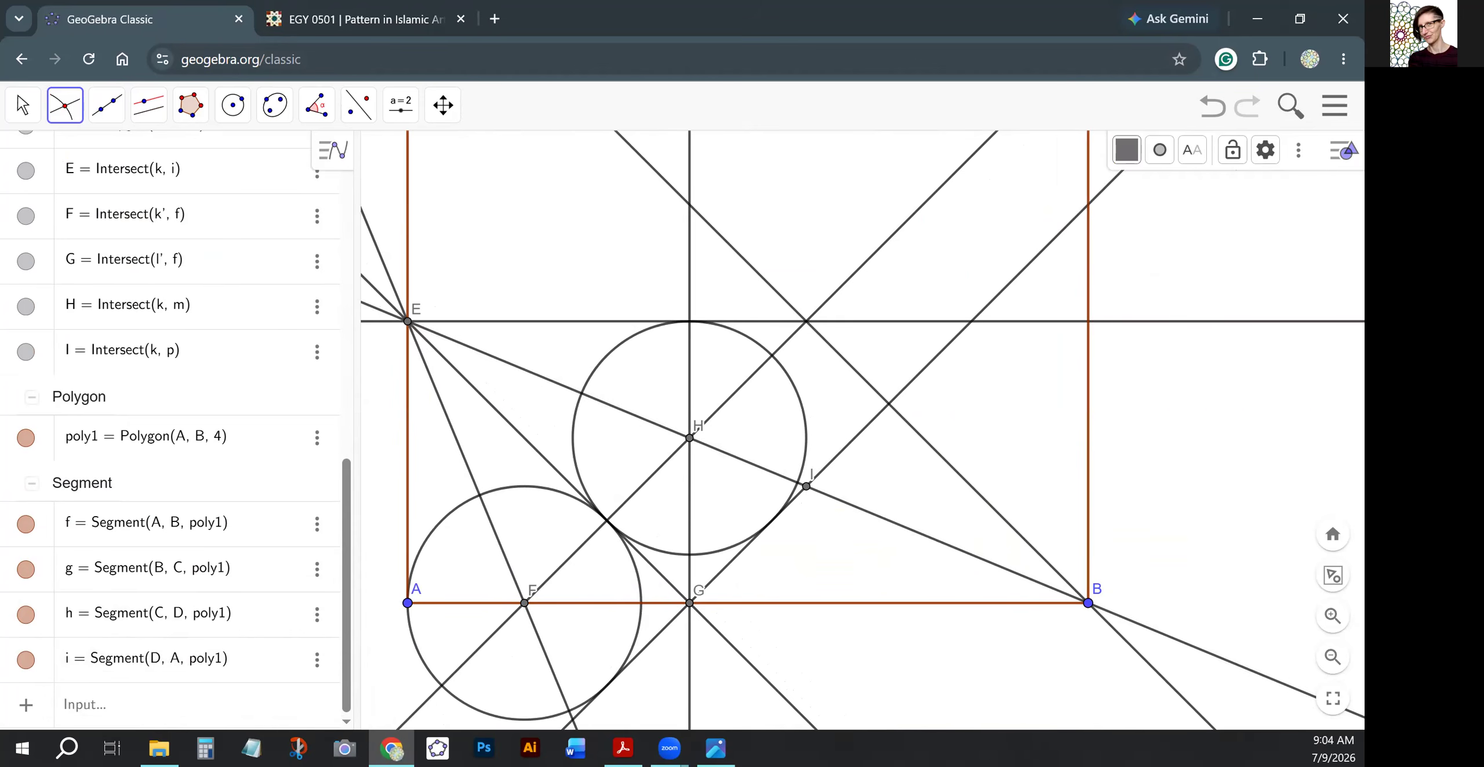
Draw a line through I parallel to side AD and mark its intersection with side AB.
{"action": "left_click", "coordinate": [148, 105]}
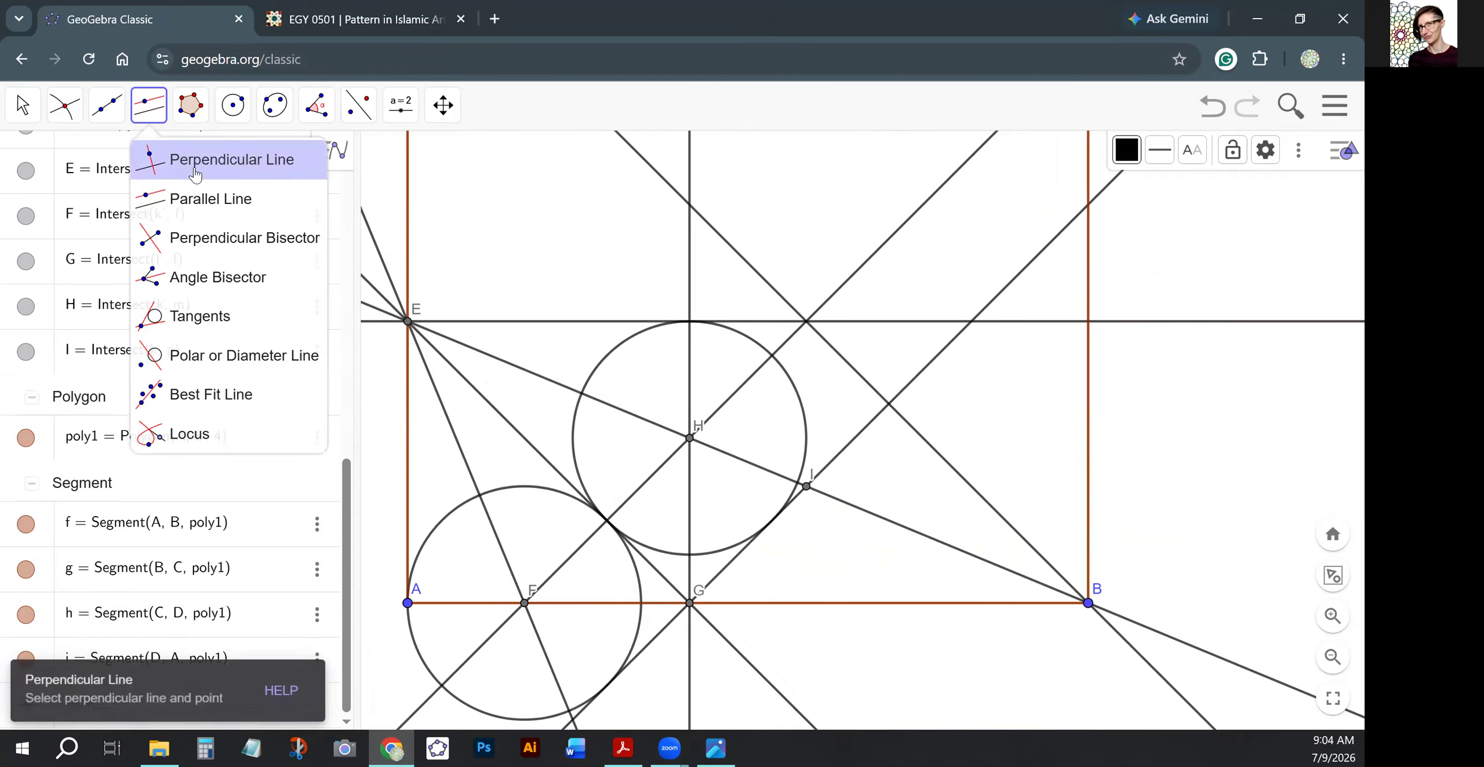
{"action": "left_click", "coordinate": [209, 199]}
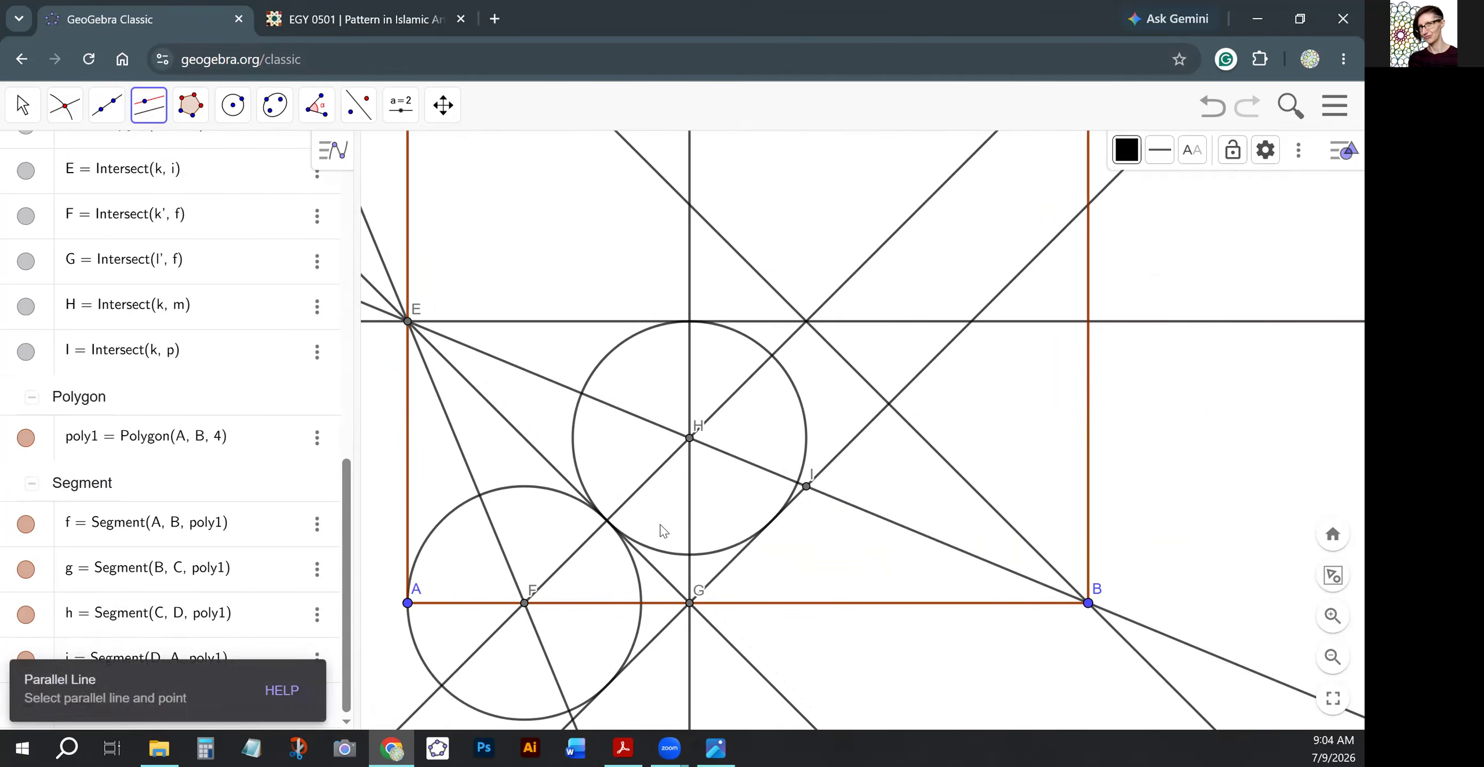
{"action": "left_click", "coordinate": [807, 486]}
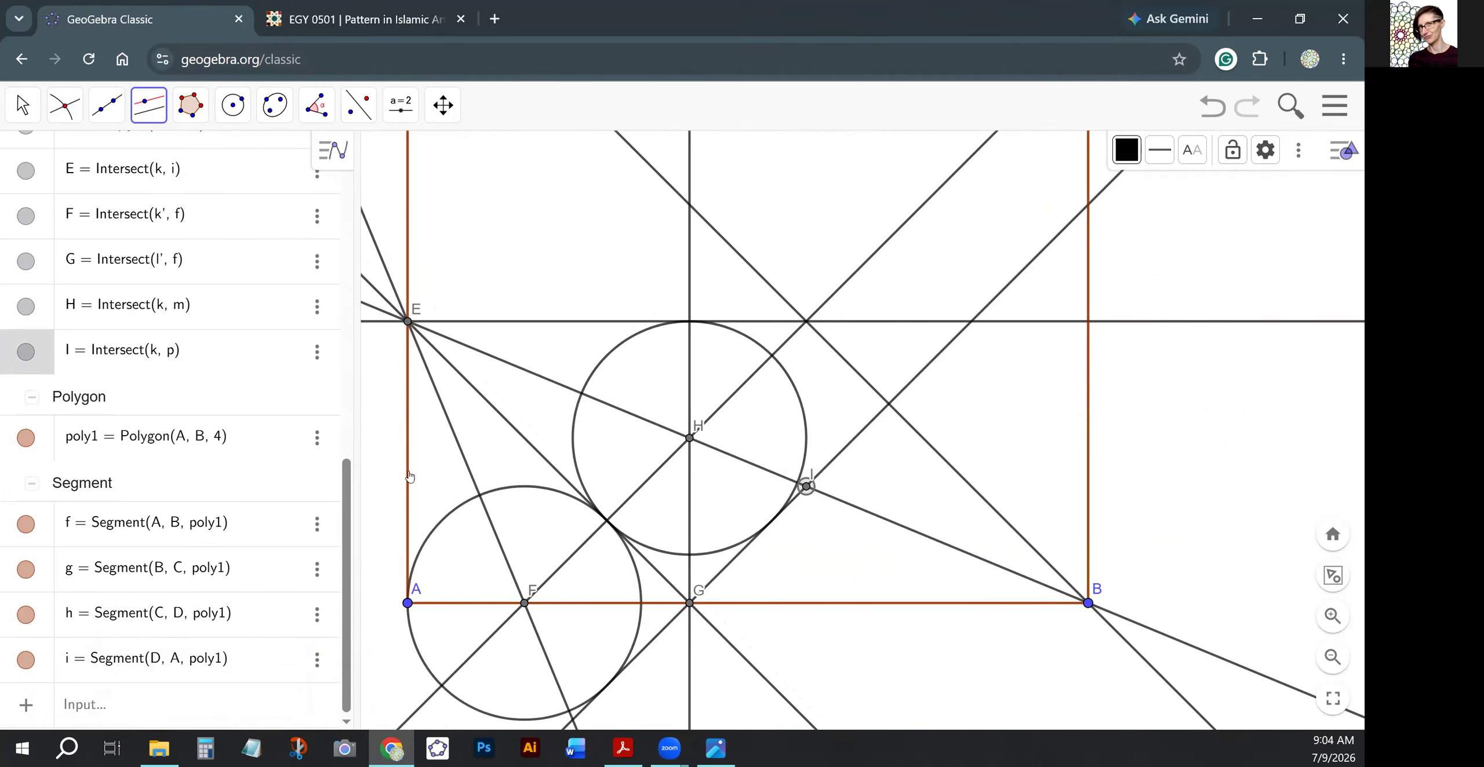
{"action": "left_click", "coordinate": [409, 476]}
{"action": "left_click", "coordinate": [66, 105]}
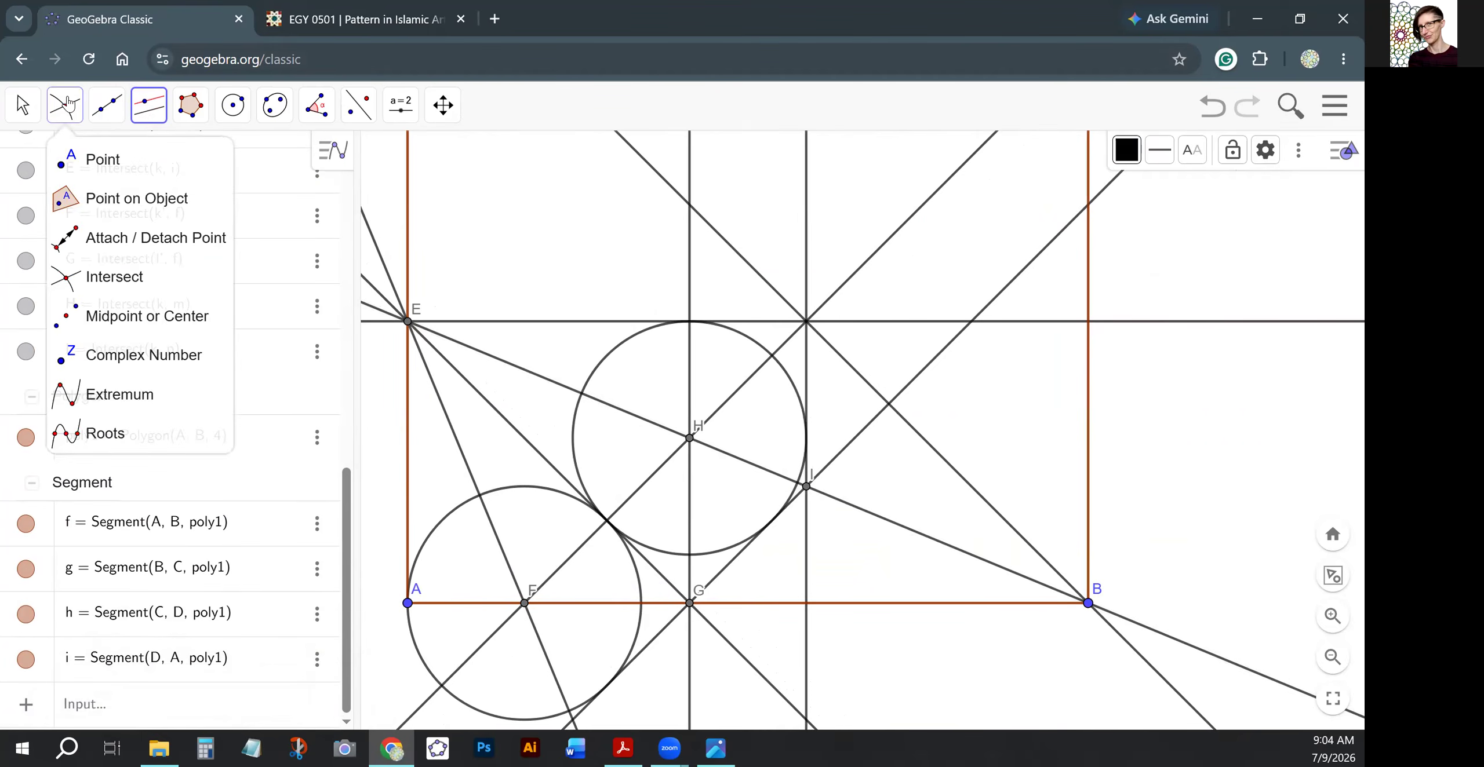
{"action": "left_click", "coordinate": [111, 277]}
{"action": "left_click", "coordinate": [806, 604]}
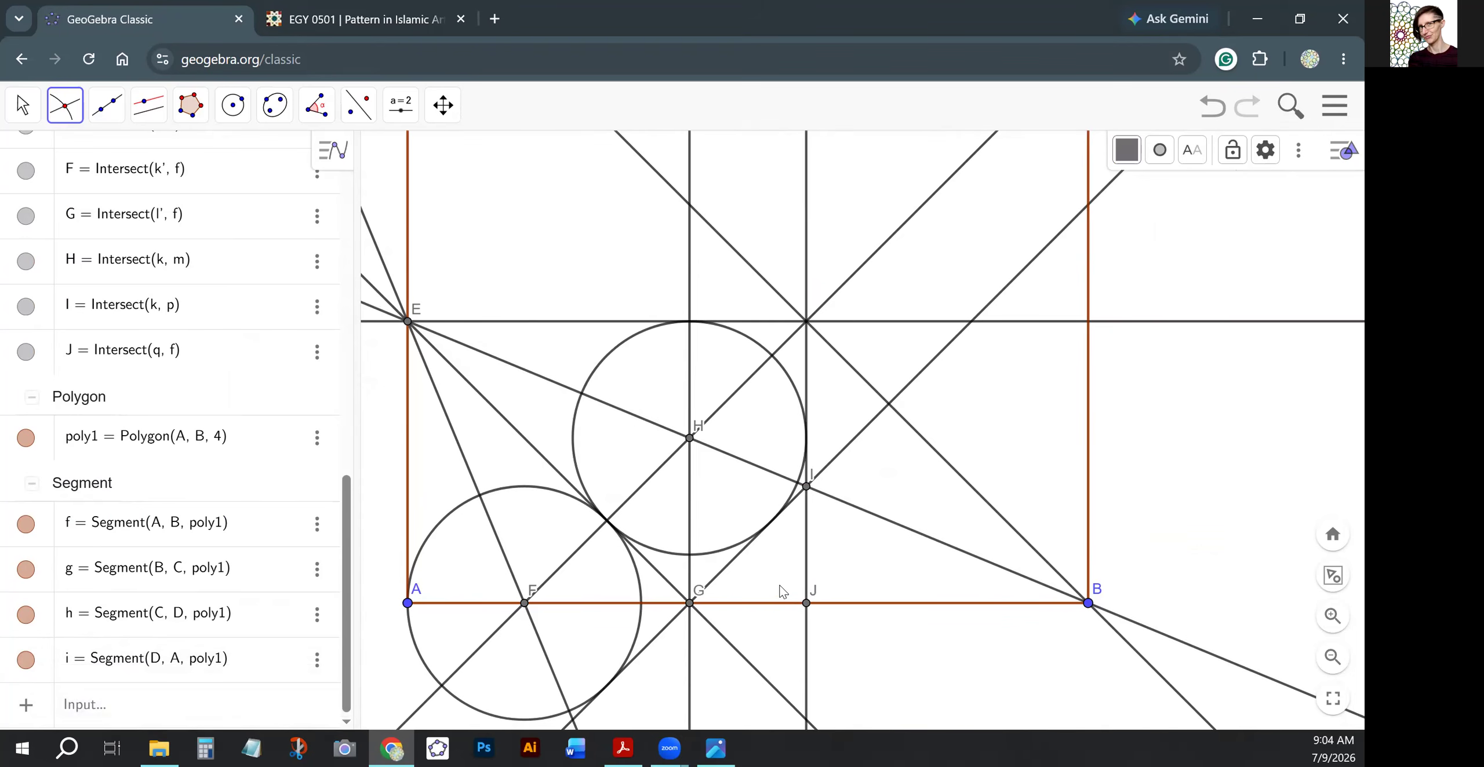
Place a free point just outside side BC of the square at about (0.31, -0.12).
{"action": "left_click", "coordinate": [65, 107]}
{"action": "left_click", "coordinate": [68, 168]}
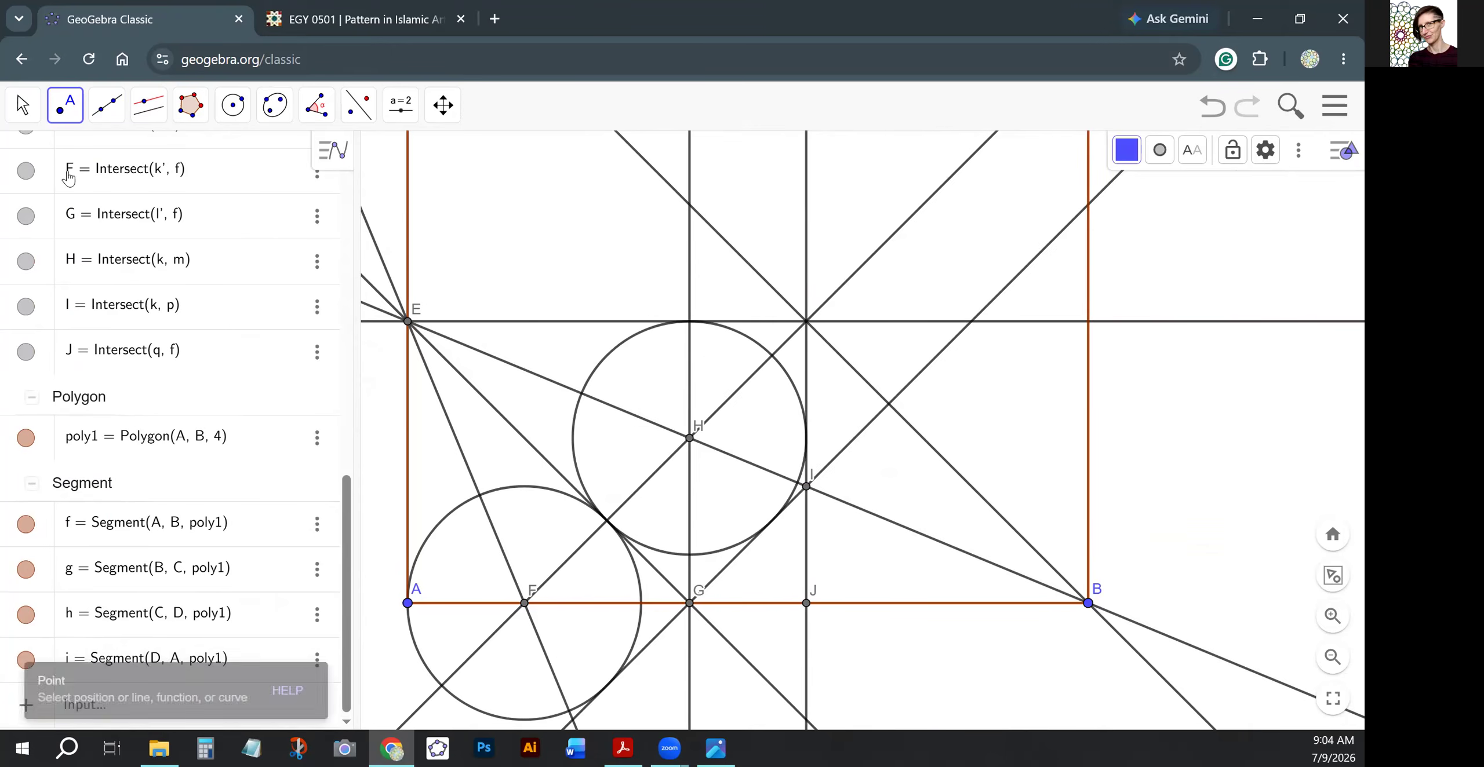
{"action": "left_click", "coordinate": [1112, 419]}
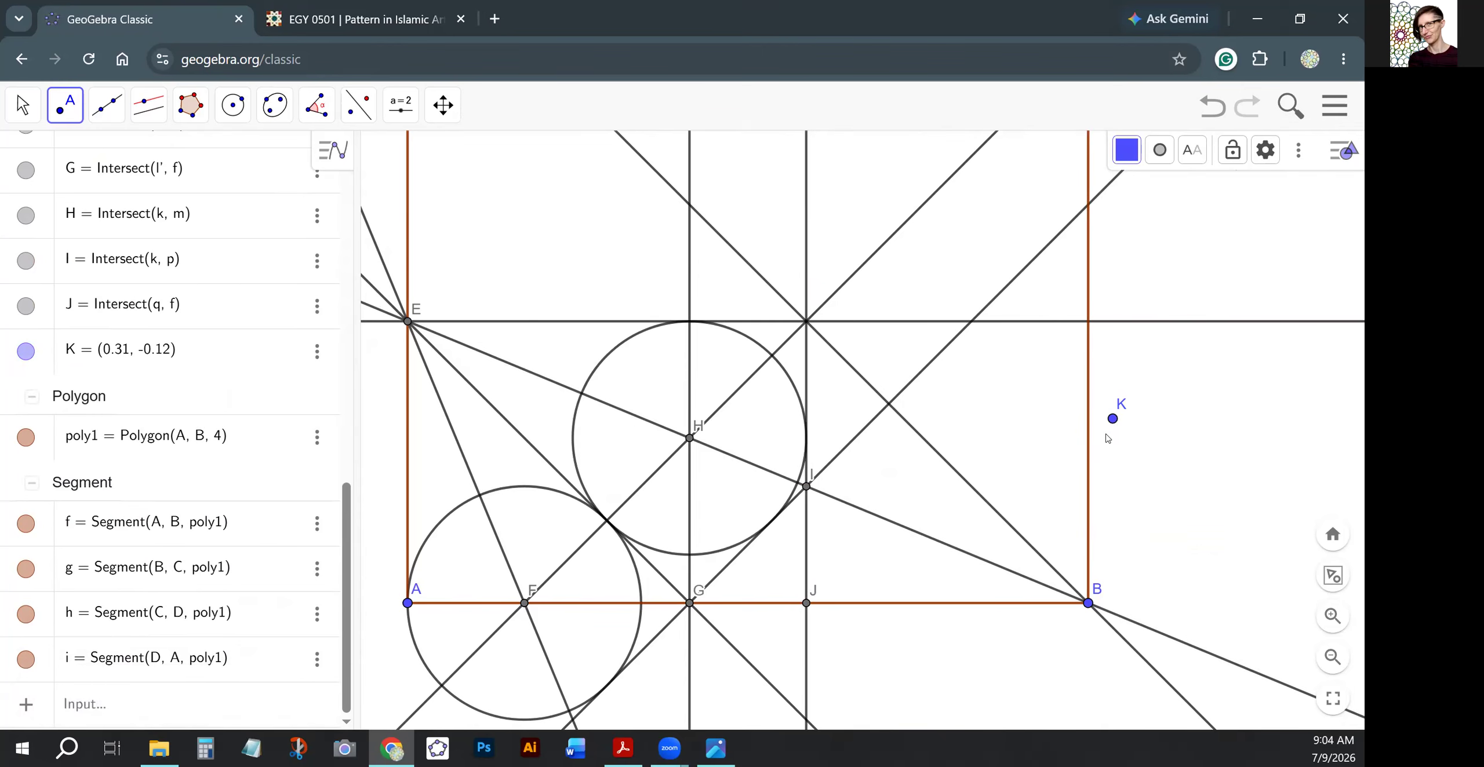
Mark the intersection of the circle centred at F with line EF on the side nearer E.
{"action": "left_click", "coordinate": [61, 111]}
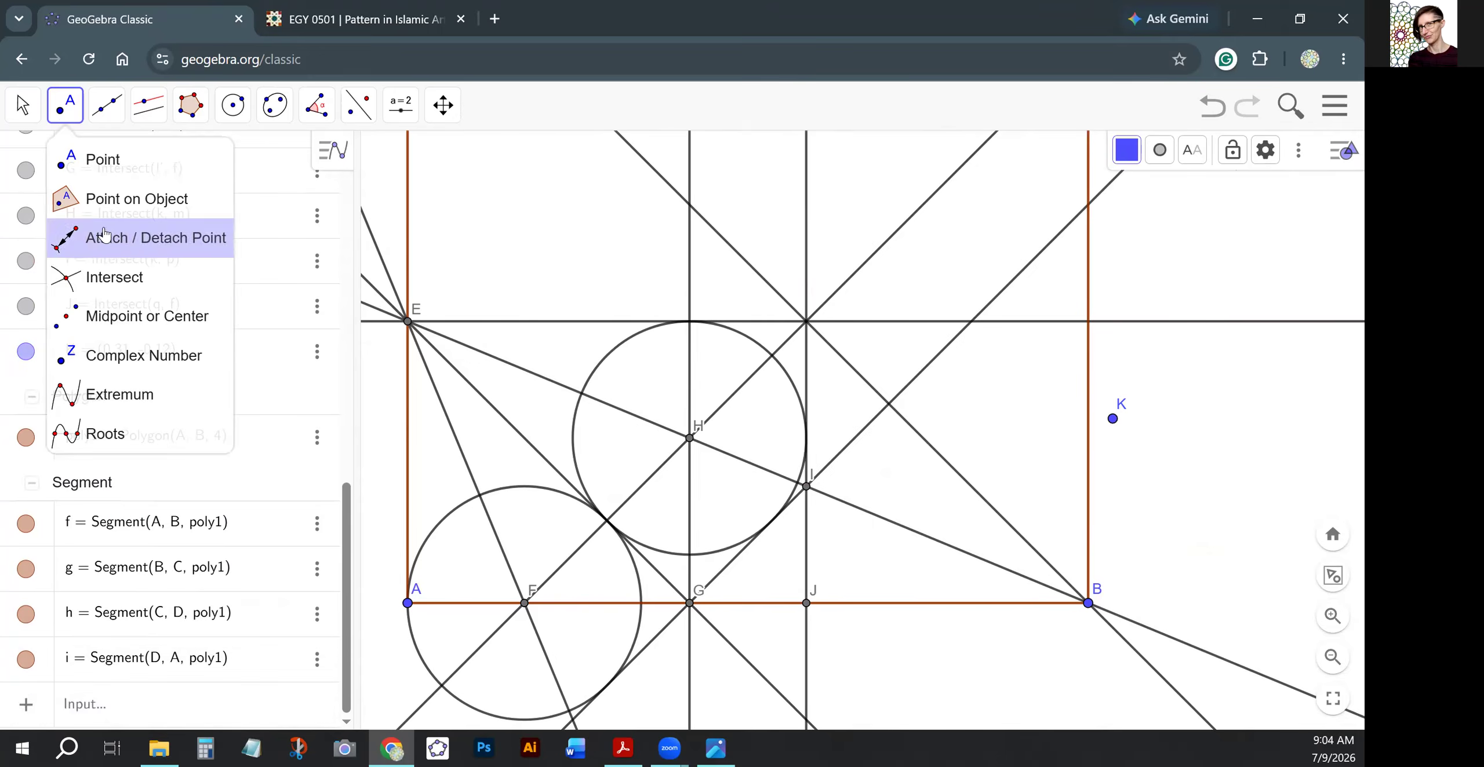
{"action": "left_click", "coordinate": [100, 278]}
{"action": "left_click", "coordinate": [483, 498]}
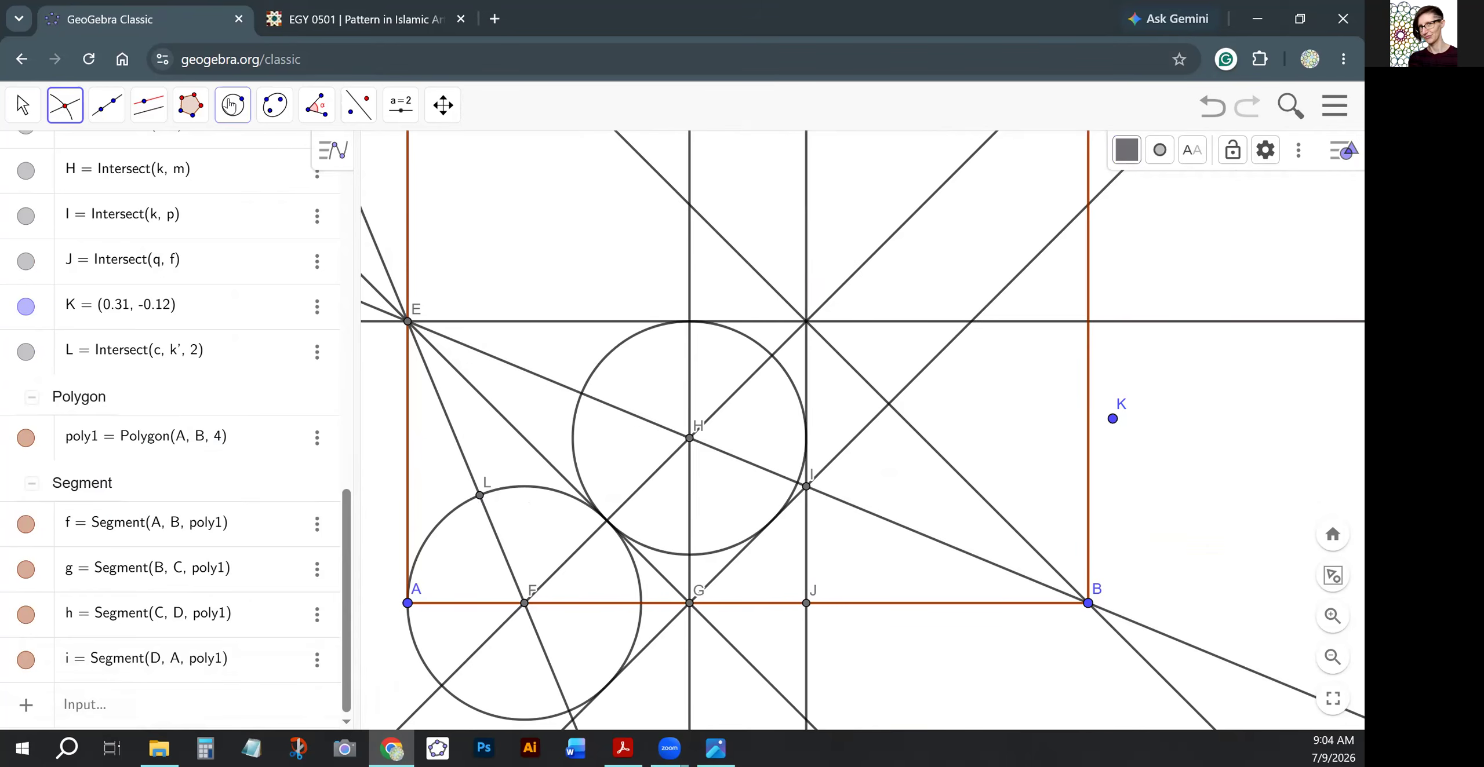
Draw a circle centred at I through J and mark its intersection with line EB on the side nearer B.
{"action": "left_click", "coordinate": [231, 106]}
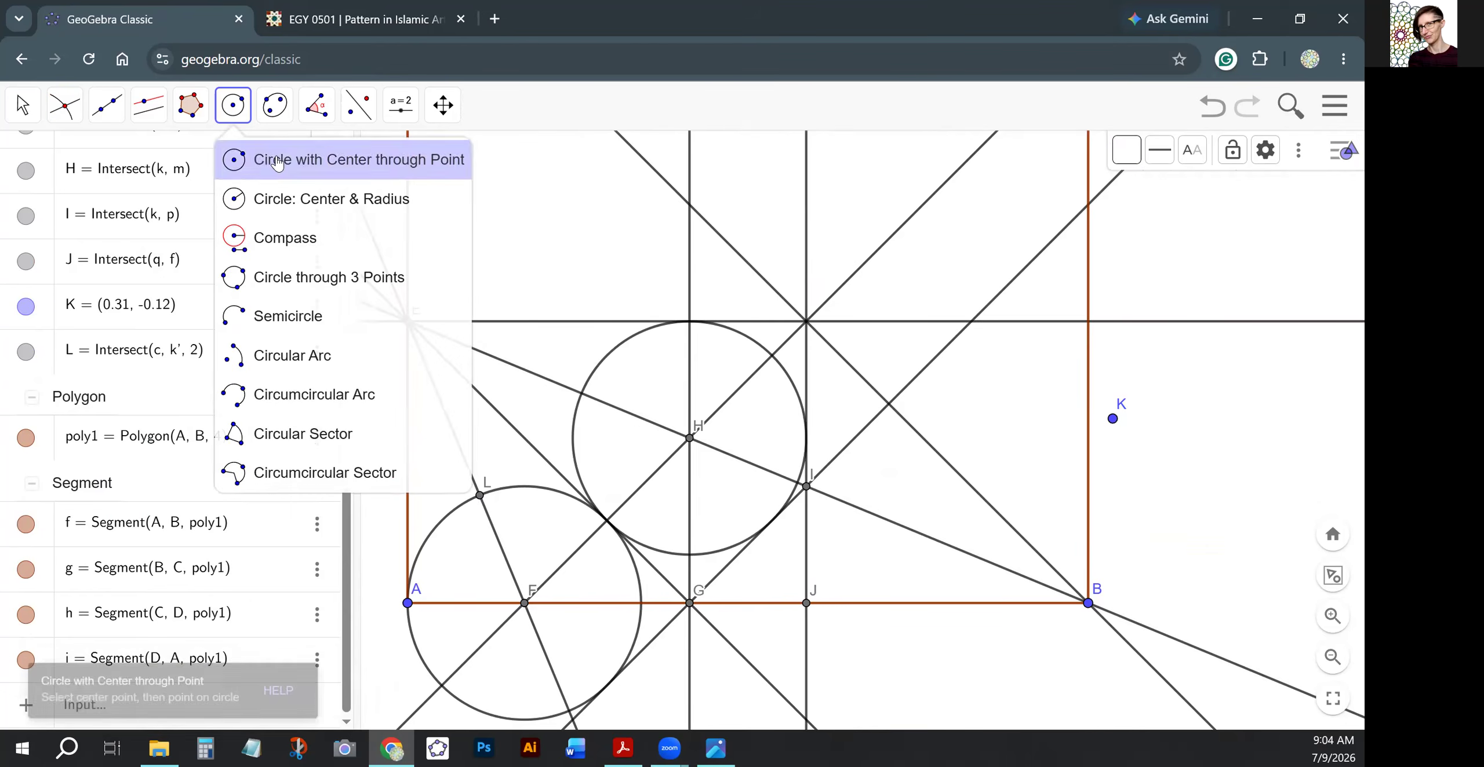
{"action": "left_click", "coordinate": [806, 487]}
{"action": "left_click", "coordinate": [806, 603]}
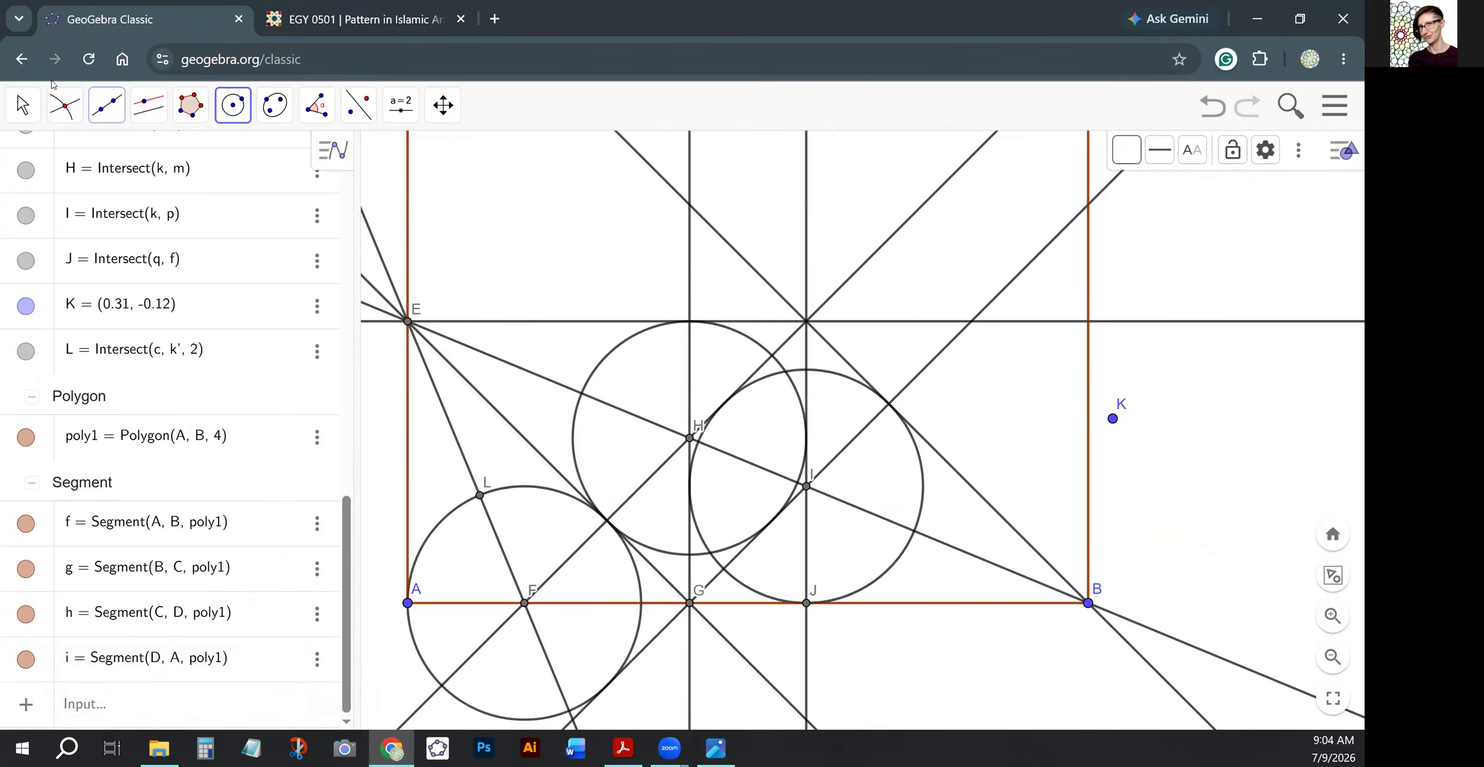
{"action": "left_click", "coordinate": [65, 105]}
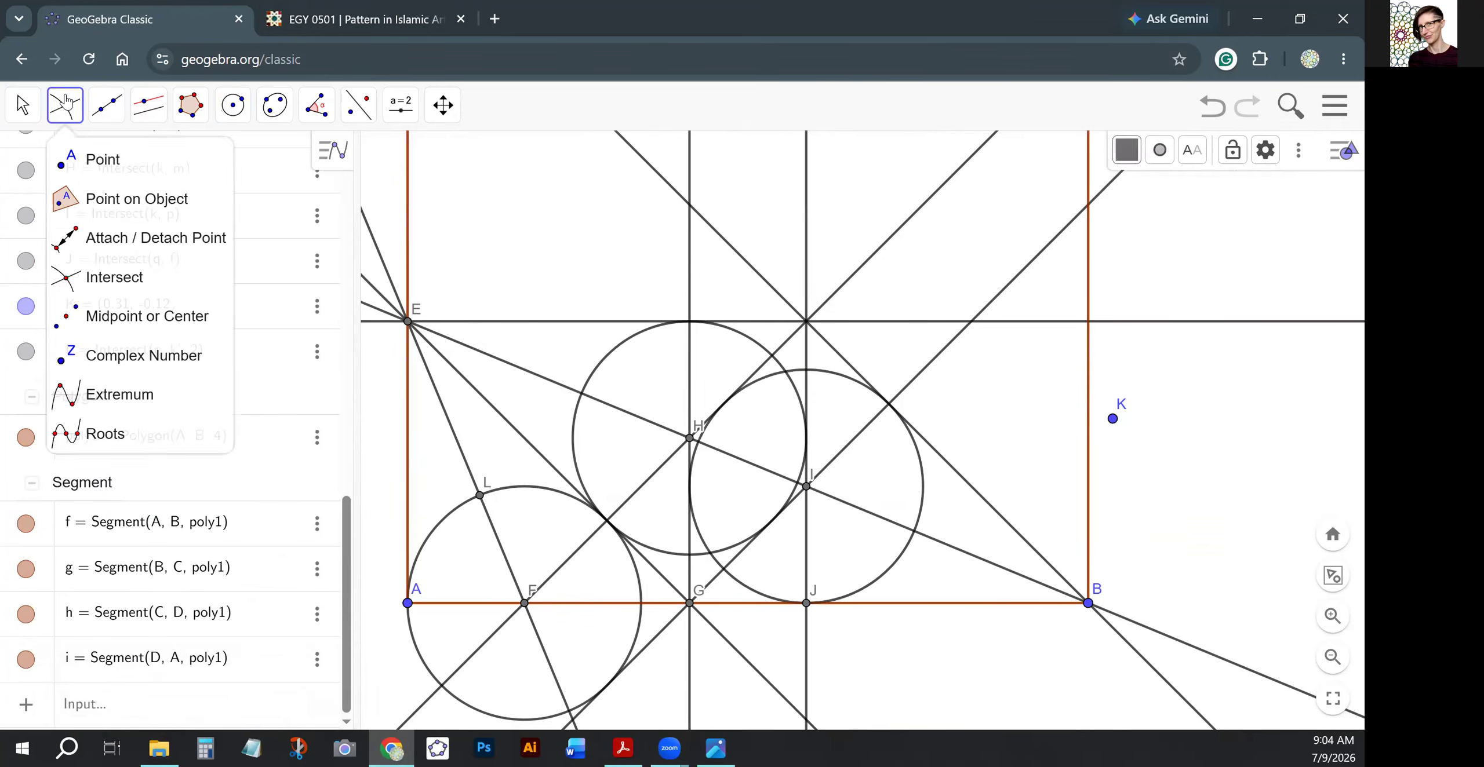
{"action": "left_click", "coordinate": [915, 532]}
Draw one circle centred at E through L and another centred at B through M.
{"action": "left_click", "coordinate": [233, 105]}
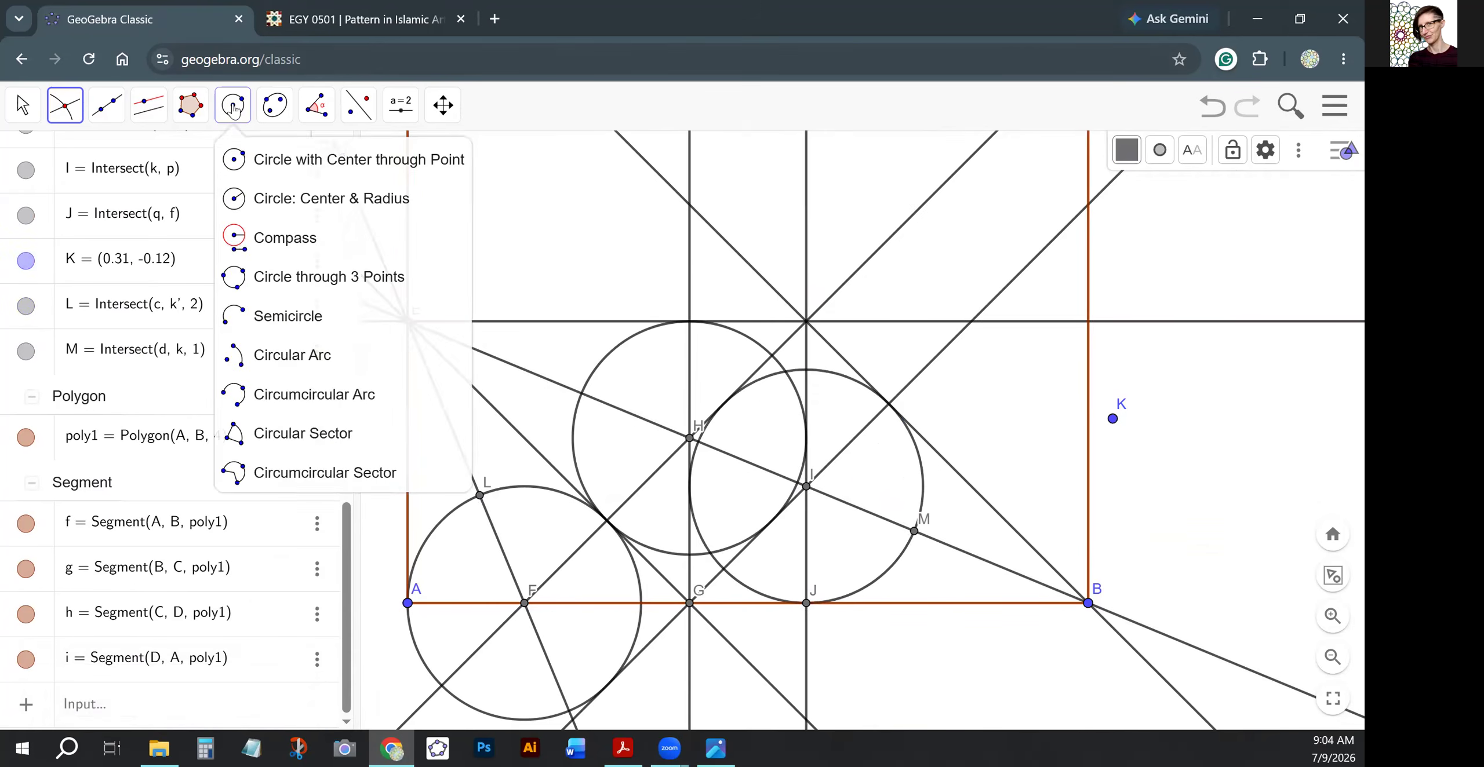
{"action": "left_click", "coordinate": [266, 168]}
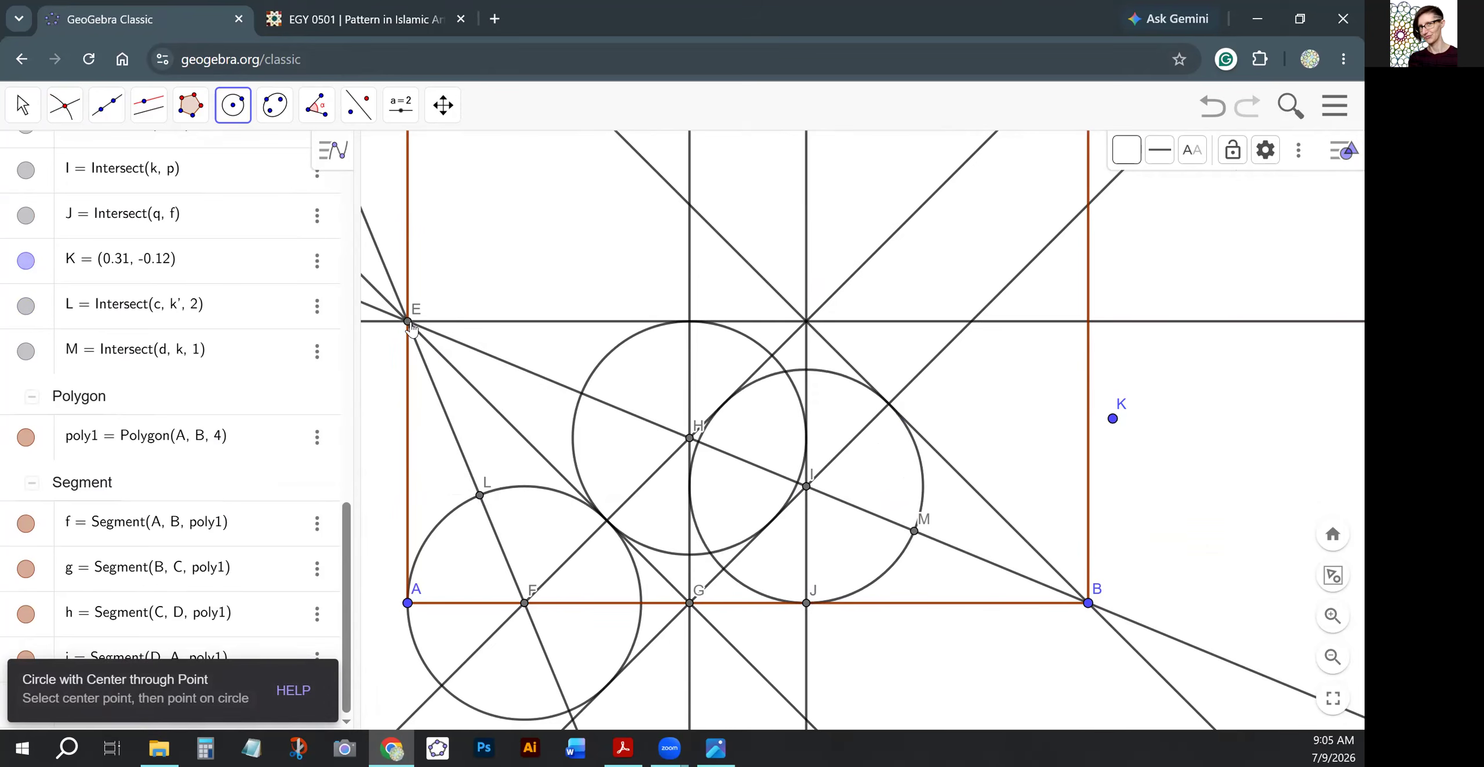
{"action": "left_click", "coordinate": [408, 323]}
{"action": "left_click", "coordinate": [479, 496]}
{"action": "left_click", "coordinate": [1089, 604]}
{"action": "left_click", "coordinate": [1112, 419]}
Move free point K upward to about (0.32, -0.04), clear of the circle centred at B.
{"action": "left_click", "coordinate": [23, 105]}
{"action": "left_click_drag", "start_coordinate": [1112, 419], "coordinate": [1125, 373]}
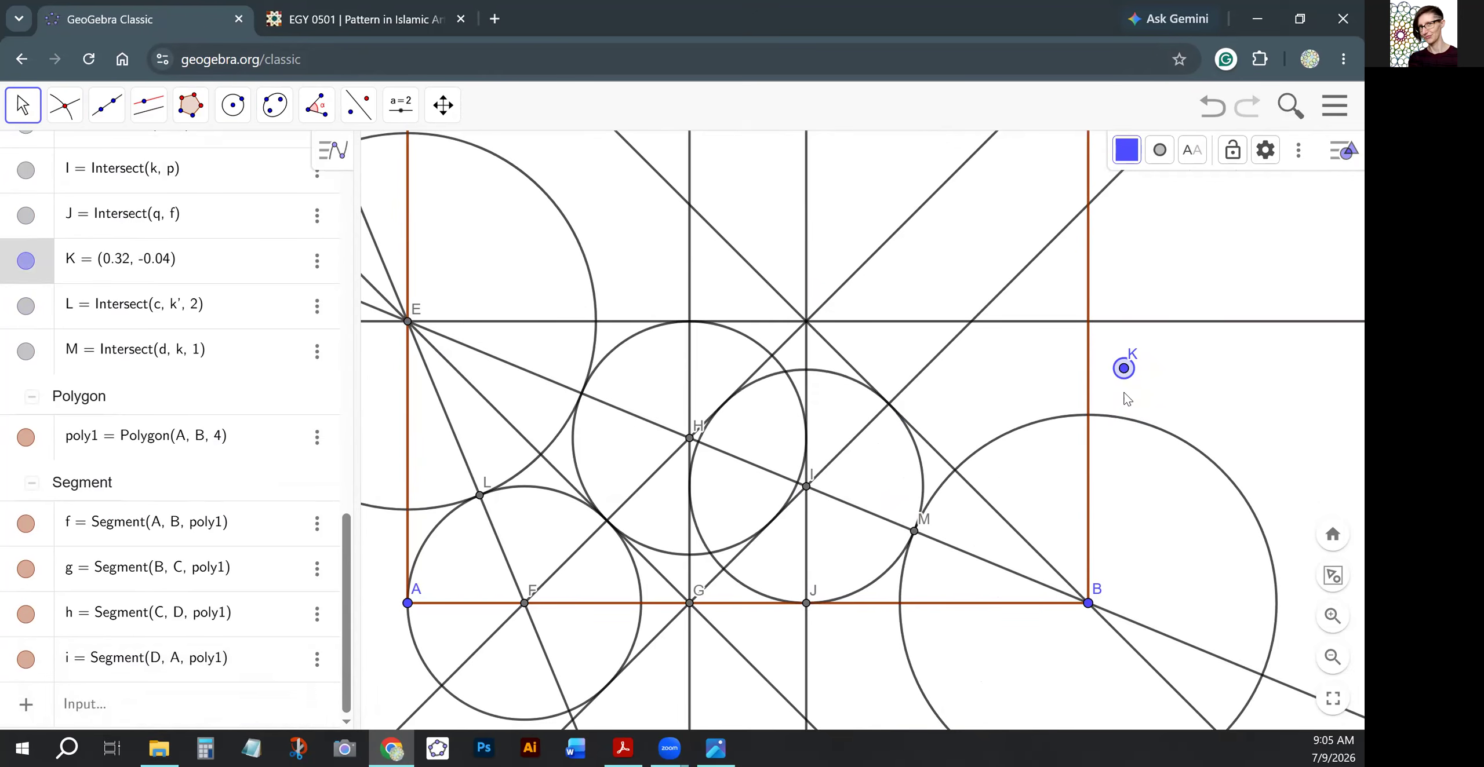
{"action": "left_click", "coordinate": [1114, 466]}
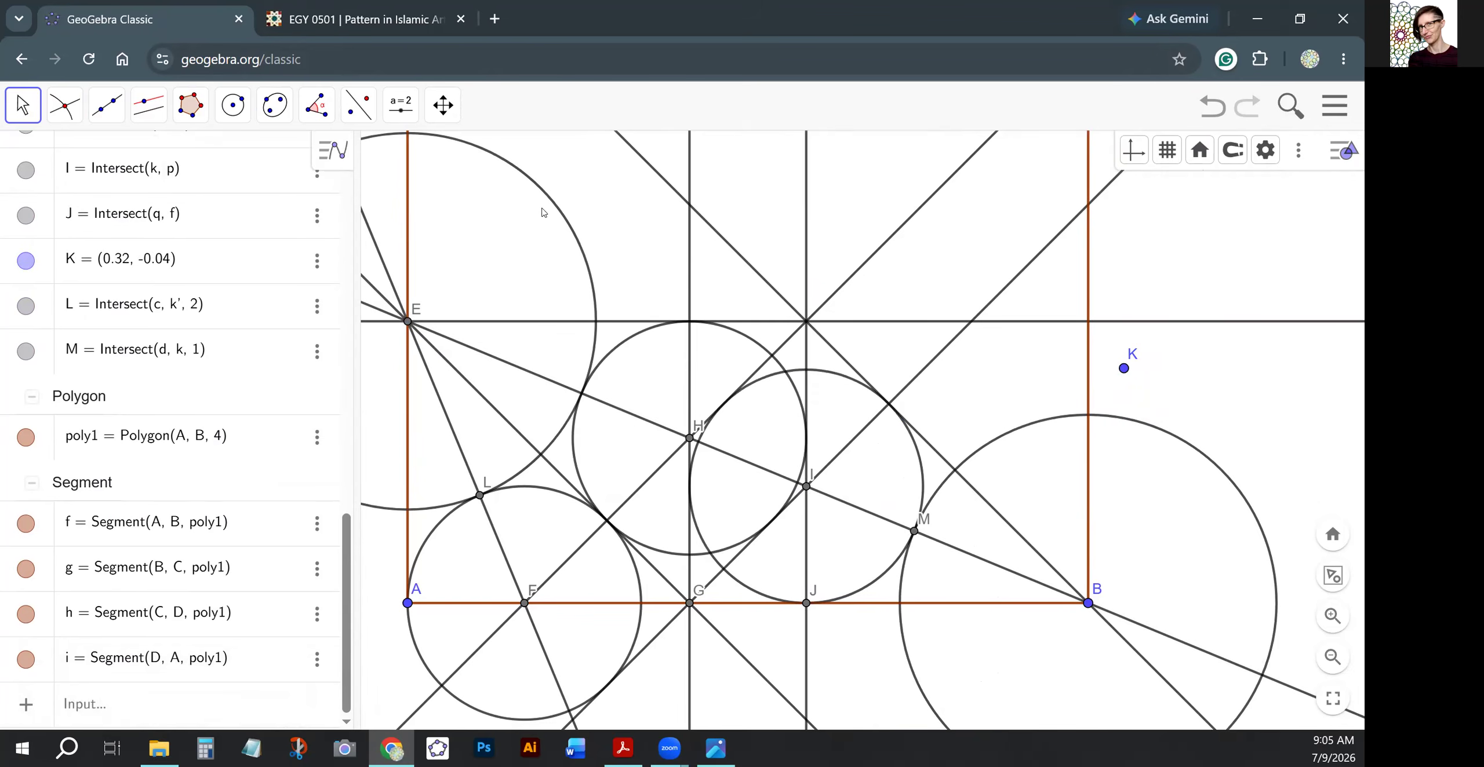
Reflect line EB about the horizontal line through E, and add two steeper lines through E by further reflections.
{"action": "scroll", "coordinate": [533, 213], "scroll_direction": "down", "scroll_amount": 2}
{"action": "left_click_drag", "start_coordinate": [504, 228], "coordinate": [553, 383]}
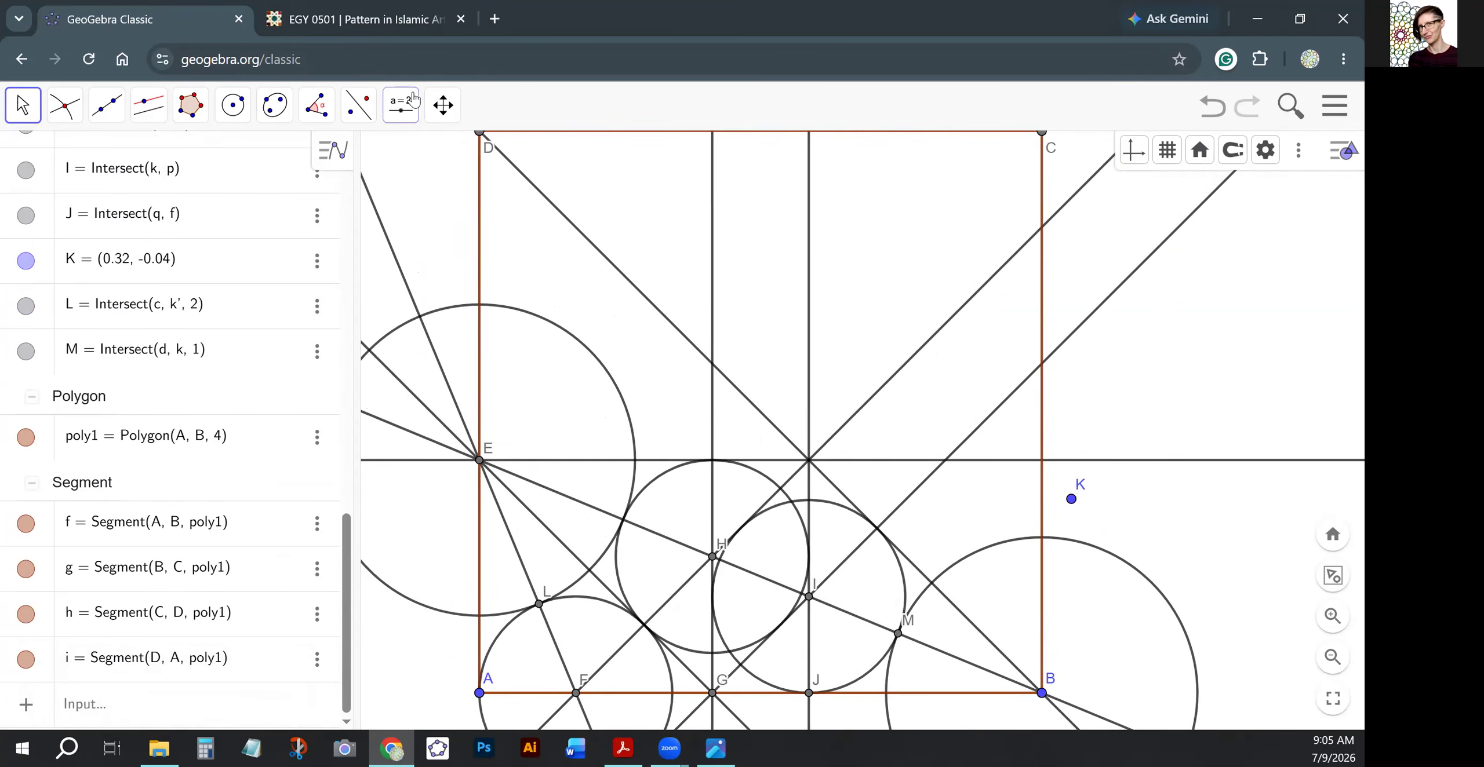
{"action": "left_click", "coordinate": [358, 104]}
{"action": "left_click", "coordinate": [413, 165]}
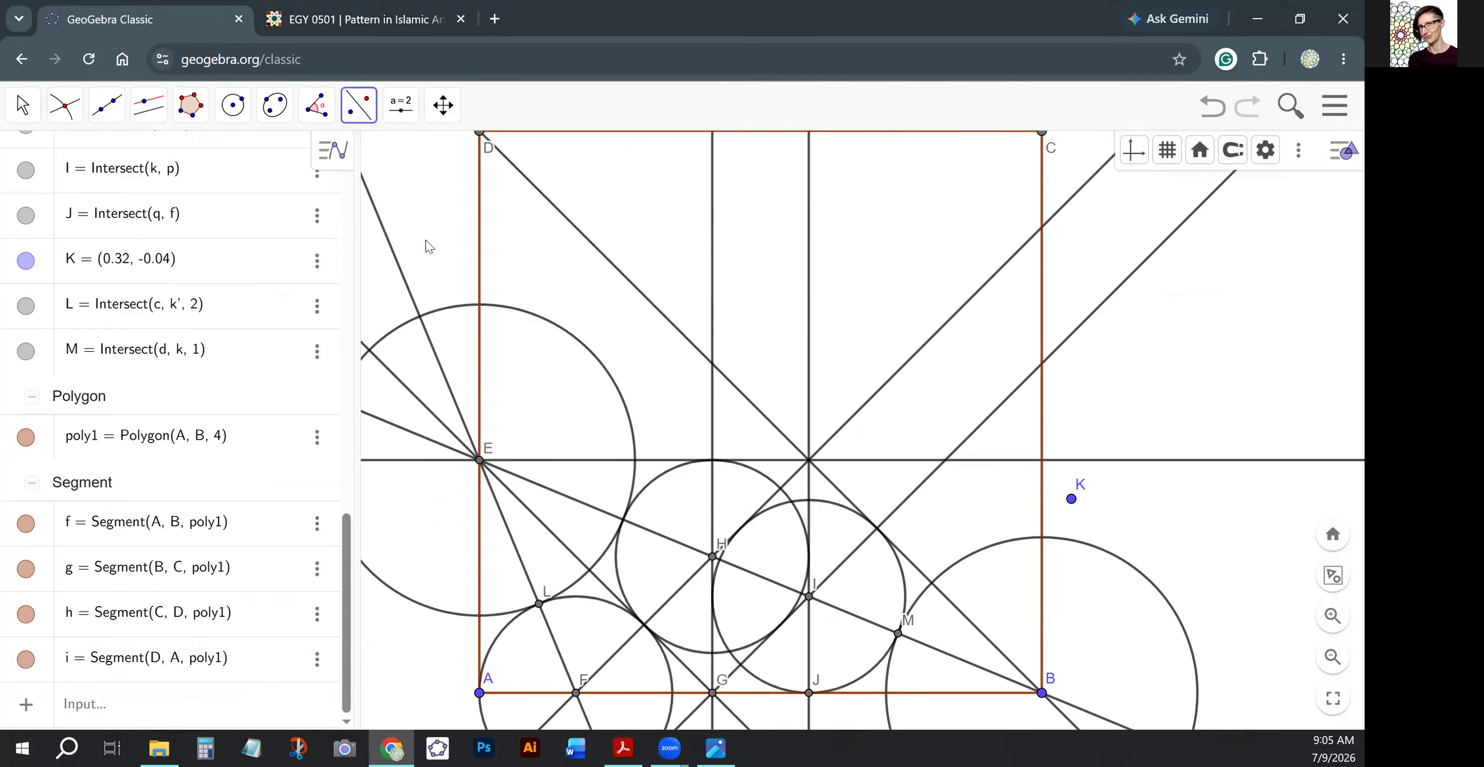
{"action": "left_click", "coordinate": [524, 488]}
{"action": "left_click", "coordinate": [521, 461]}
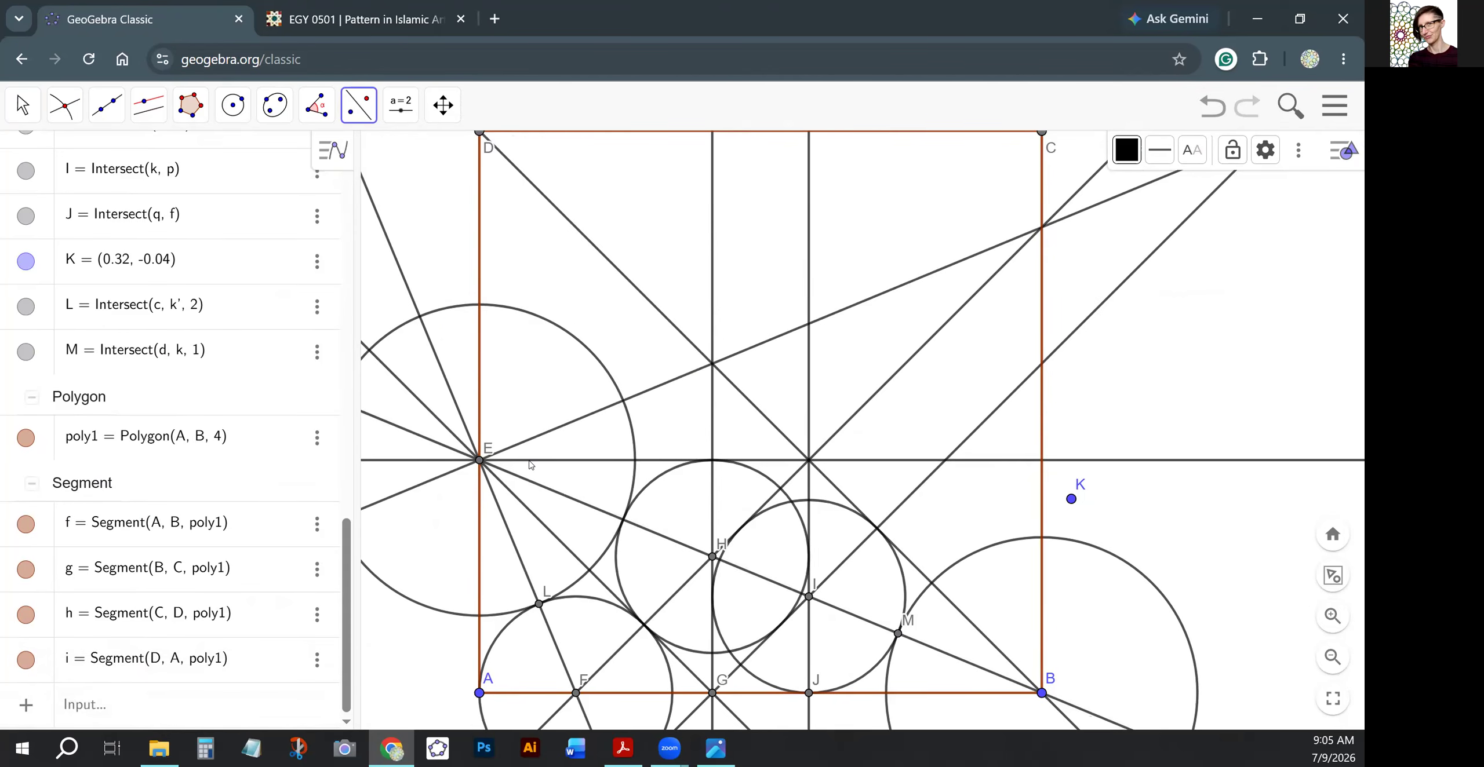
{"action": "left_click", "coordinate": [524, 445]}
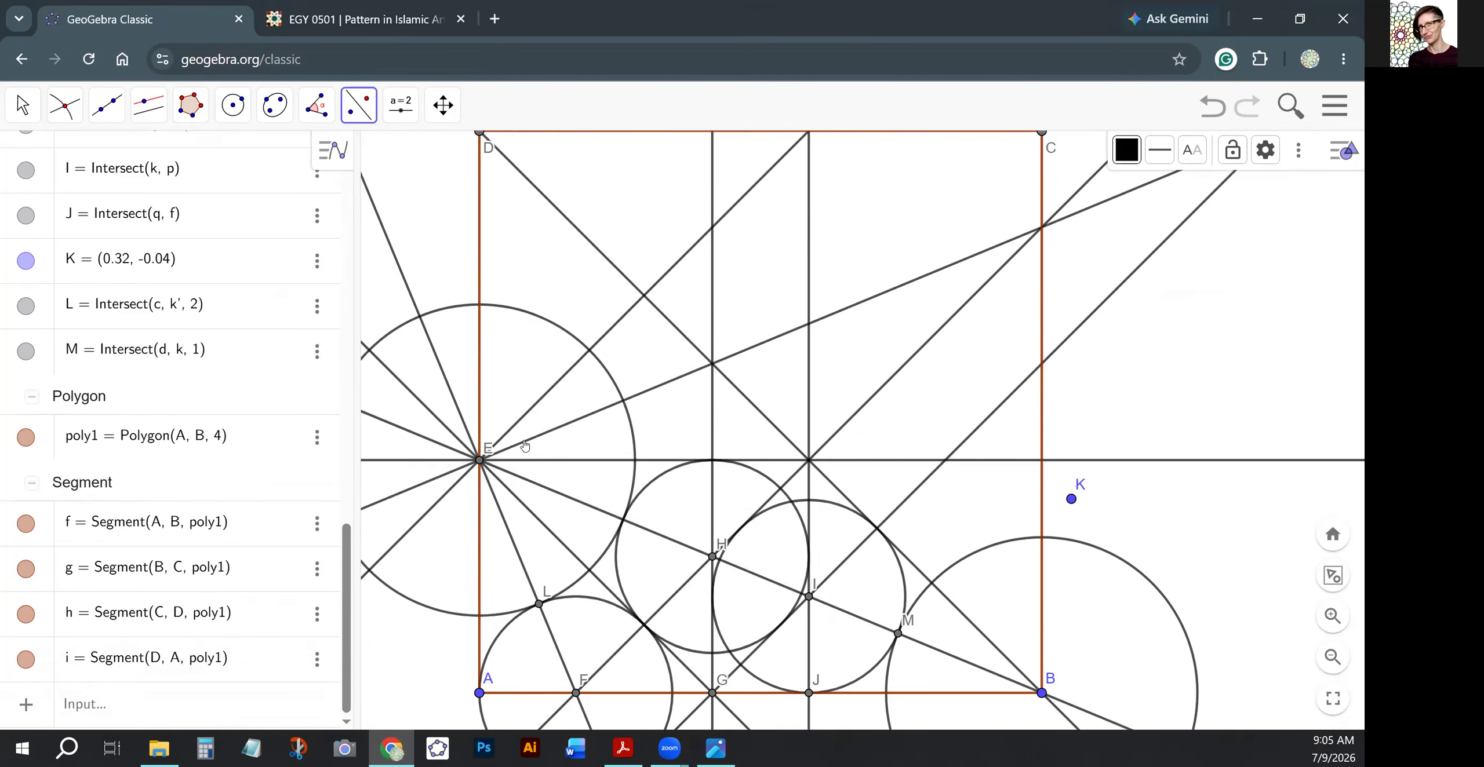
{"action": "left_click", "coordinate": [525, 444]}
{"action": "left_click", "coordinate": [516, 428]}
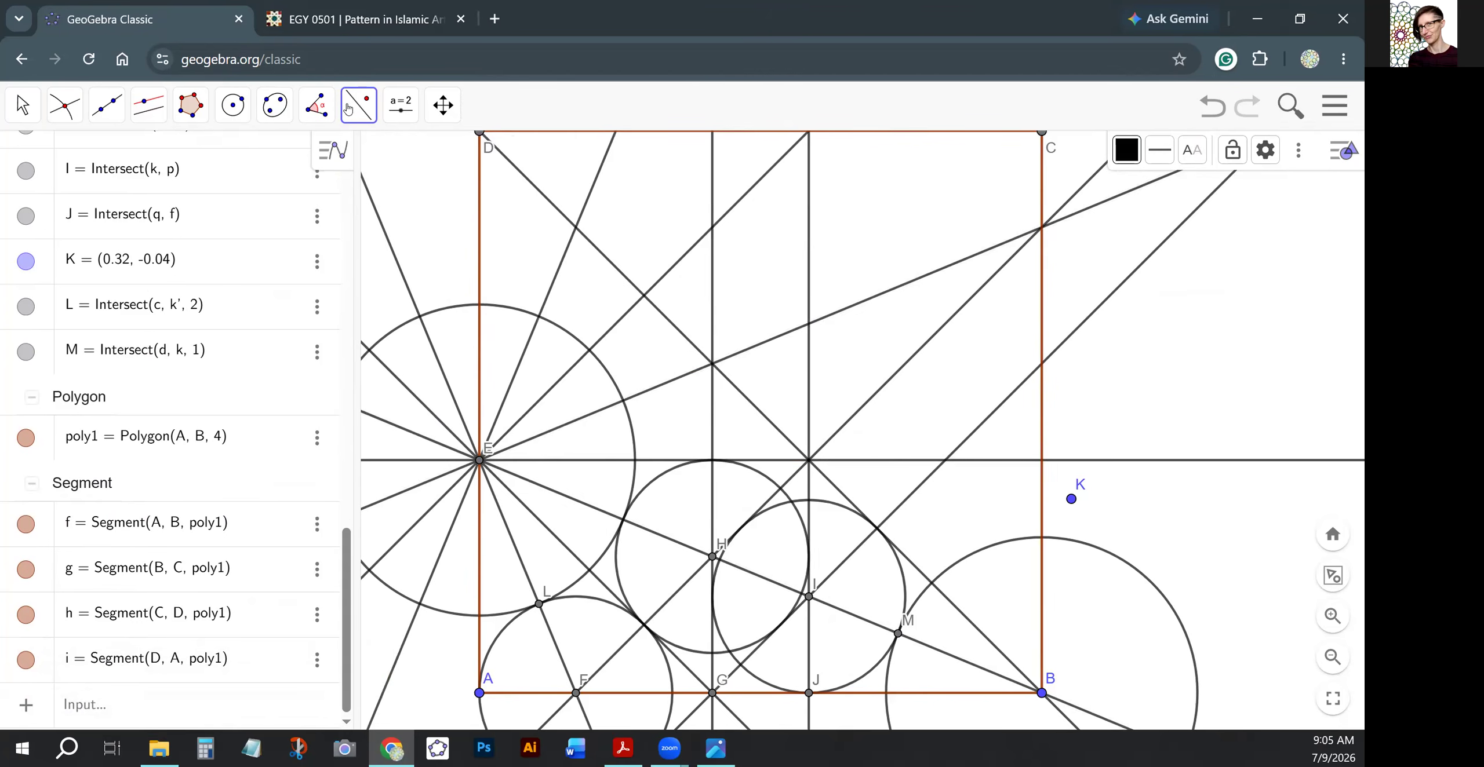
Reflect the circles centred at H and F about the horizontal line through E.
{"action": "left_click", "coordinate": [640, 494]}
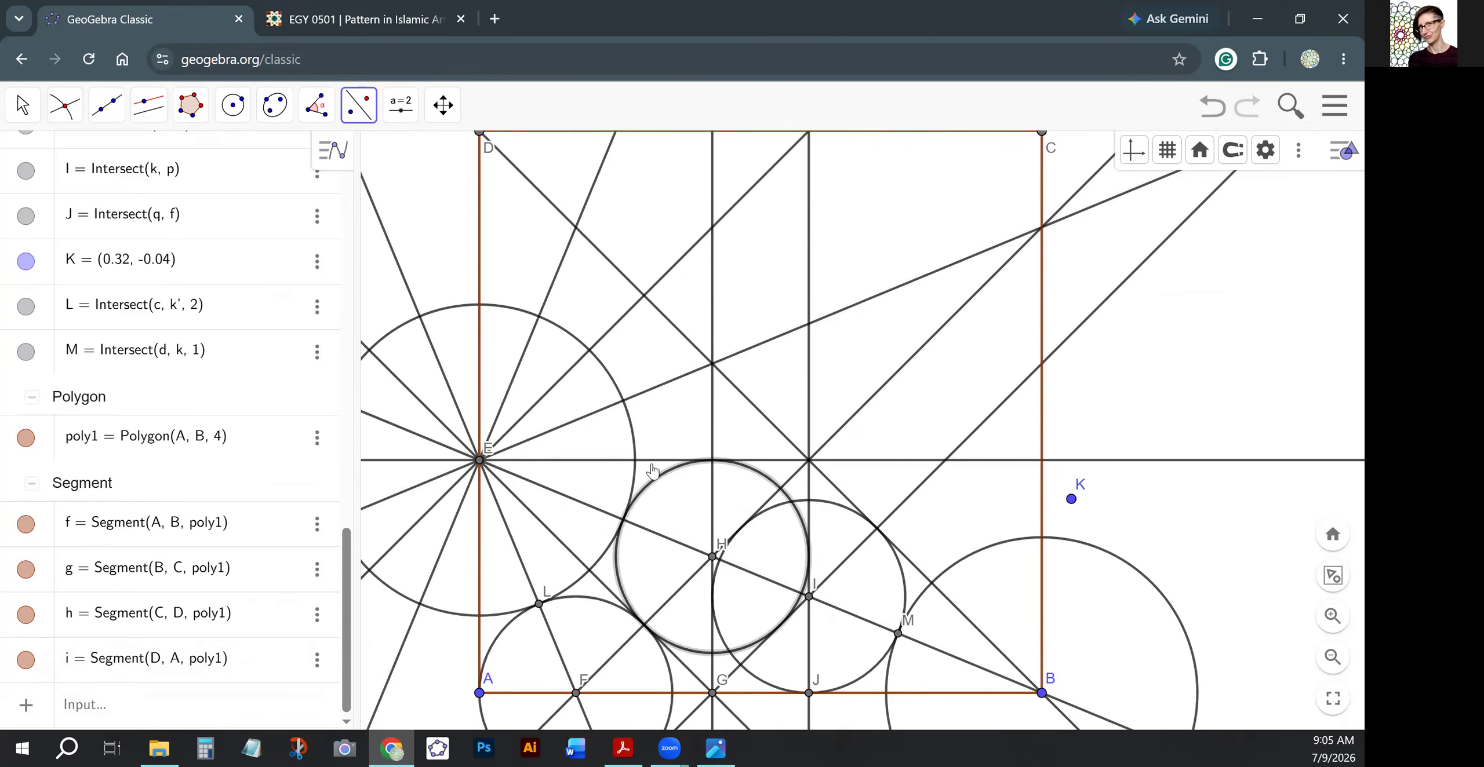
{"action": "left_click", "coordinate": [653, 461]}
{"action": "left_click", "coordinate": [588, 598]}
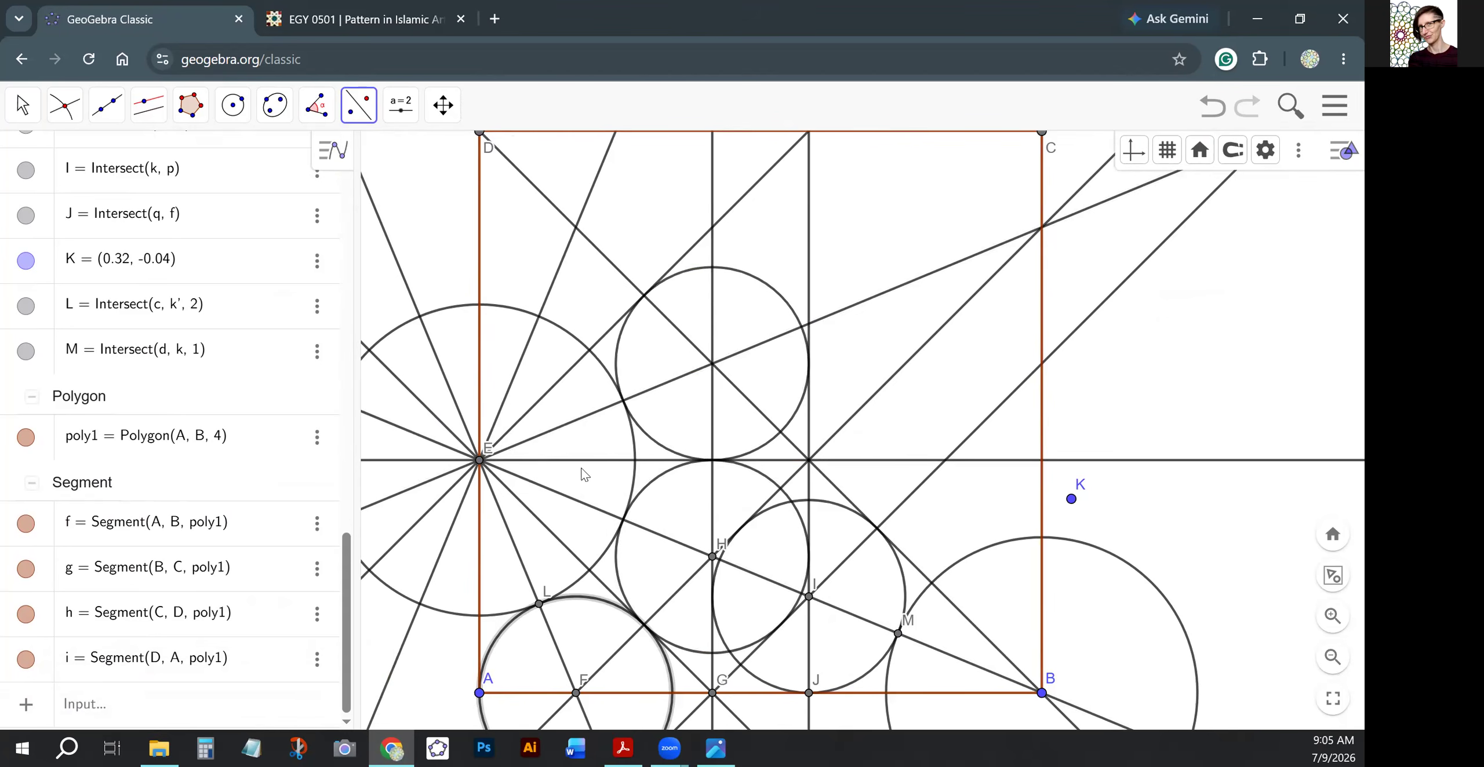
{"action": "left_click", "coordinate": [586, 462]}
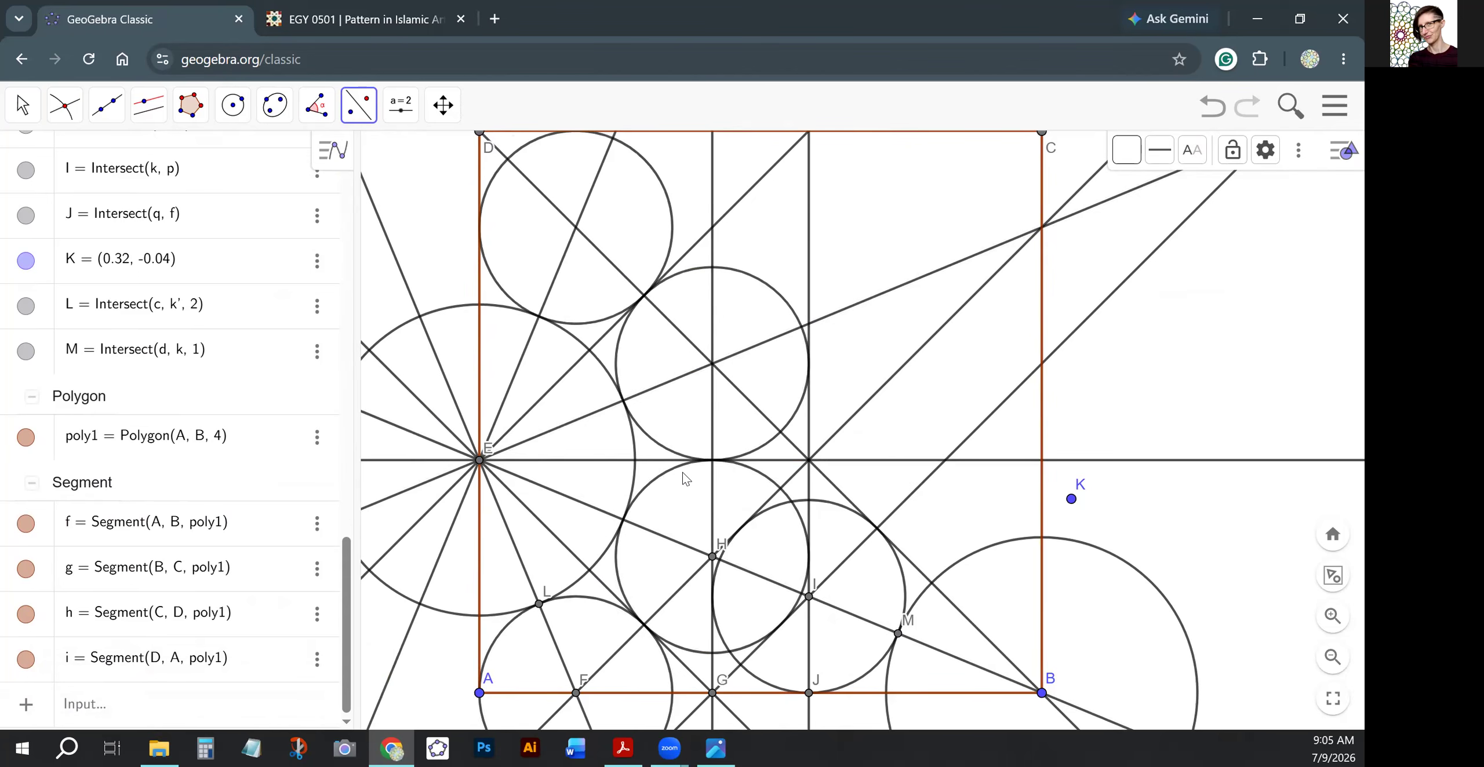
Mark the points where circle H touches the horizontal line through E and where circle F touches line EG.
{"action": "left_click", "coordinate": [65, 105]}
{"action": "left_click", "coordinate": [87, 281]}
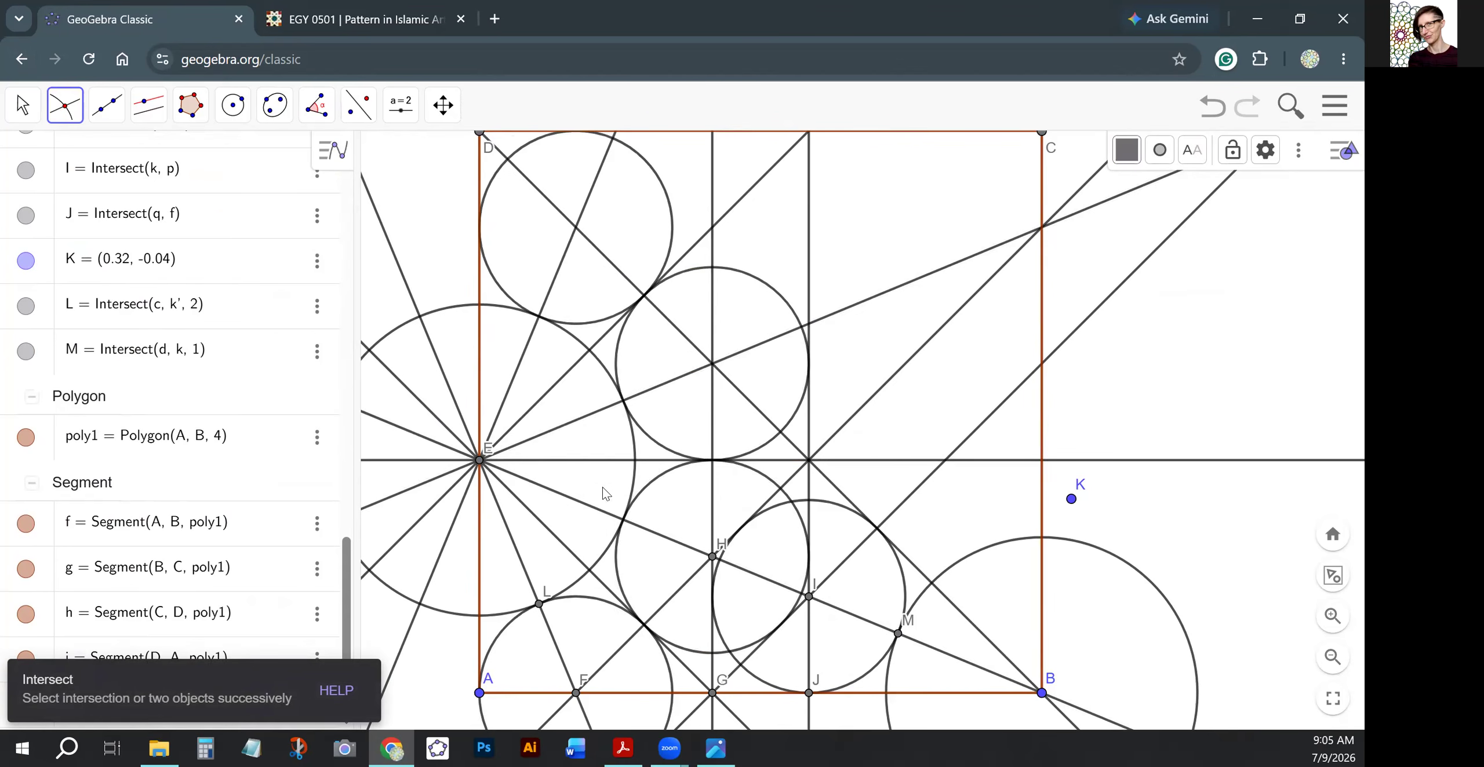
{"action": "left_click", "coordinate": [712, 462]}
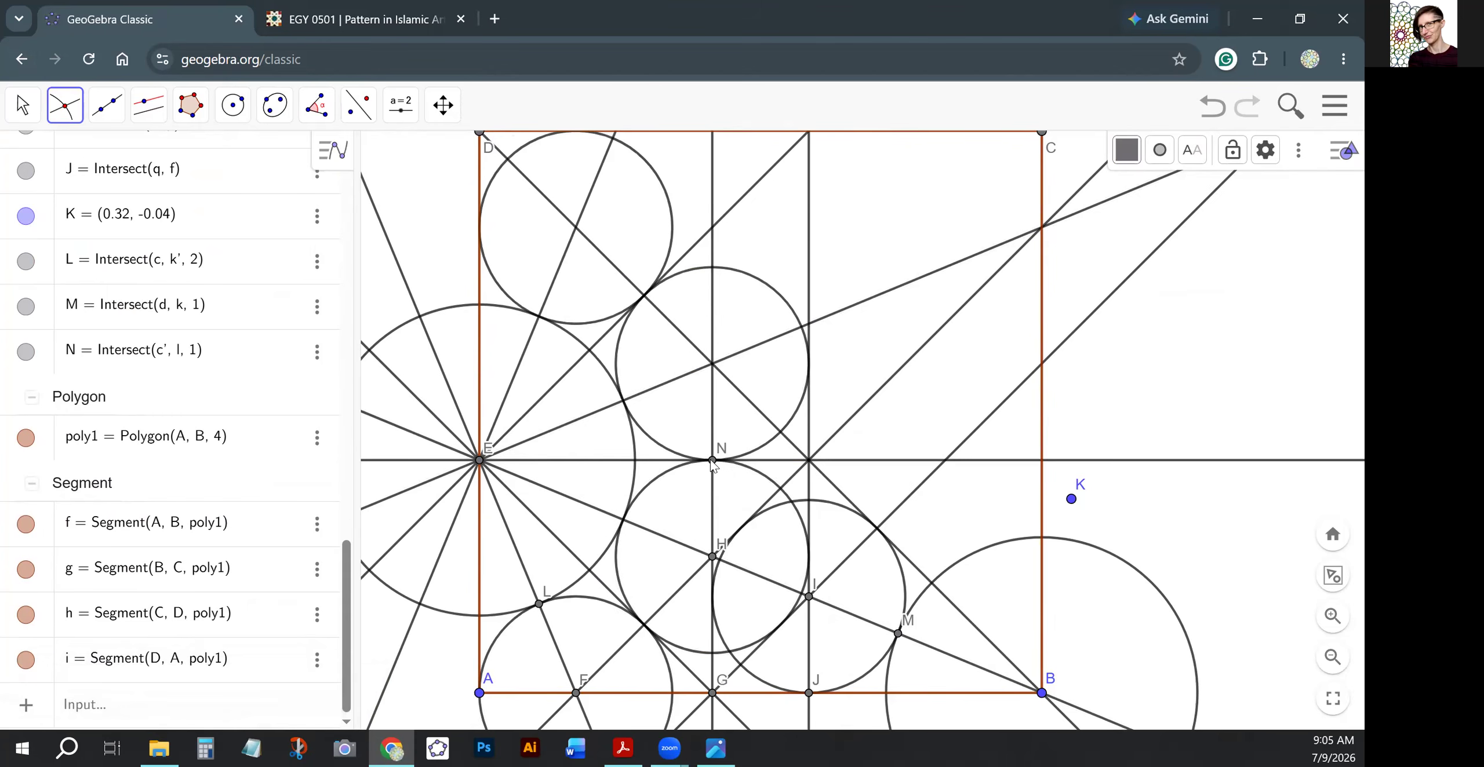
{"action": "left_click", "coordinate": [643, 626]}
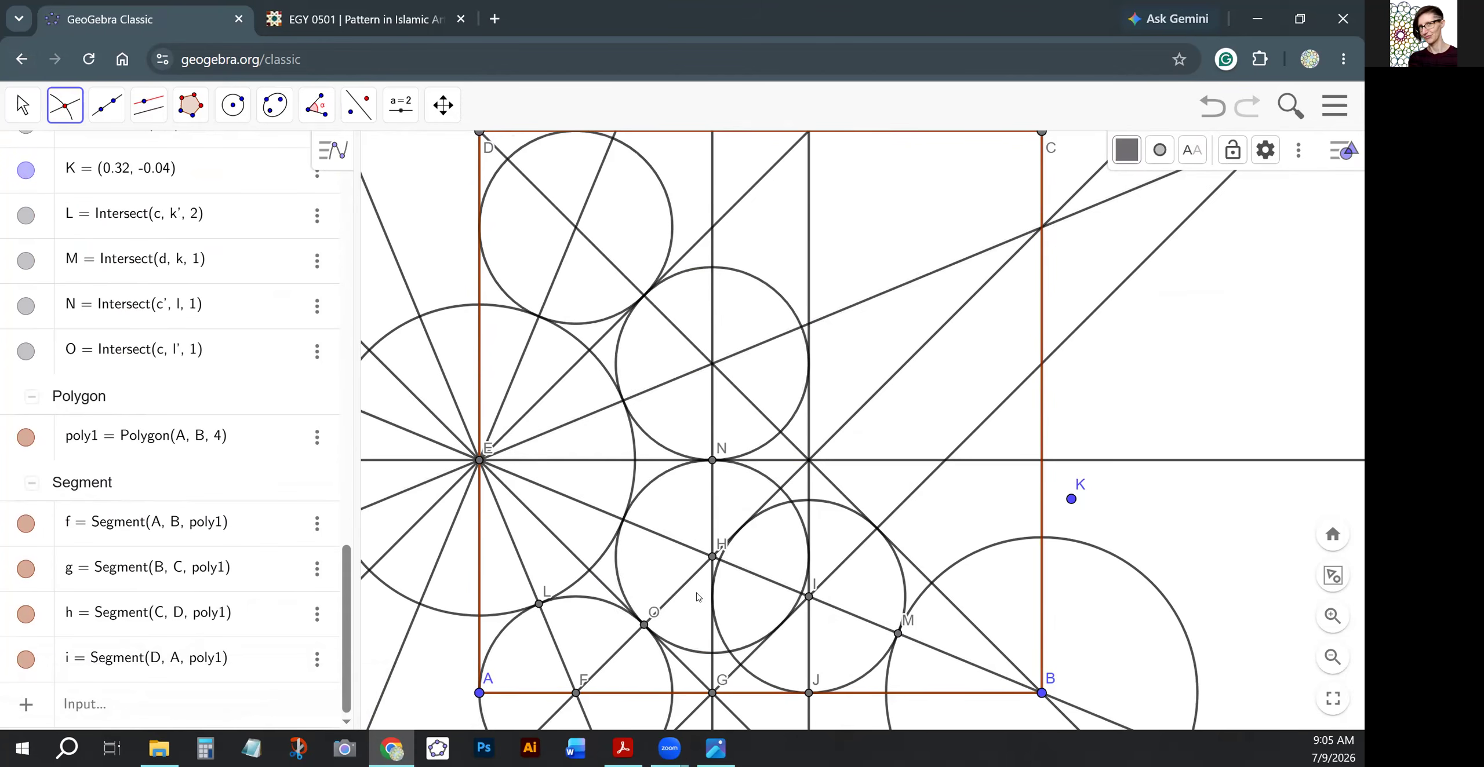
Mark the intersection of diagonal BD with line FH and the point where BD touches the circle centred at I.
{"action": "left_click", "coordinate": [809, 462]}
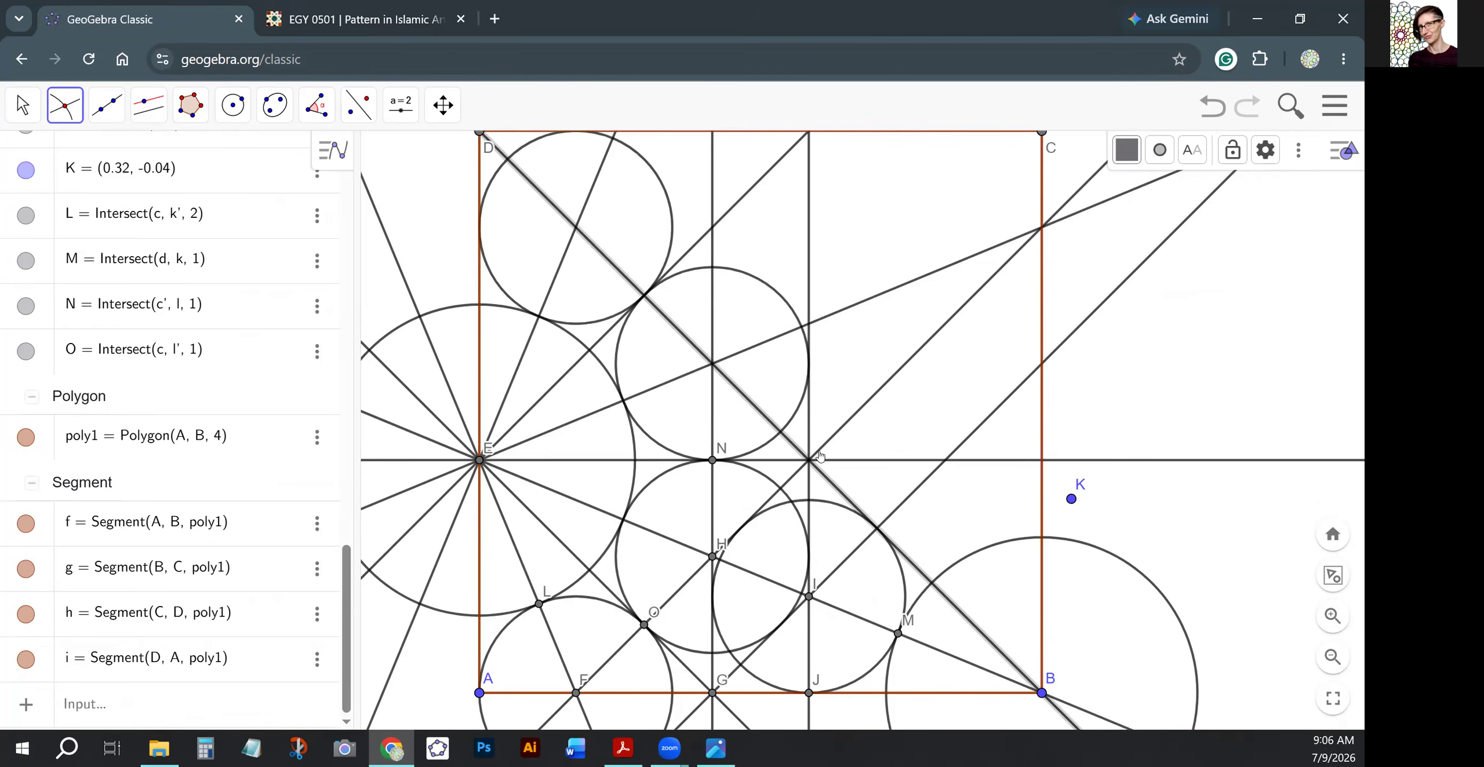
{"action": "left_click", "coordinate": [820, 455]}
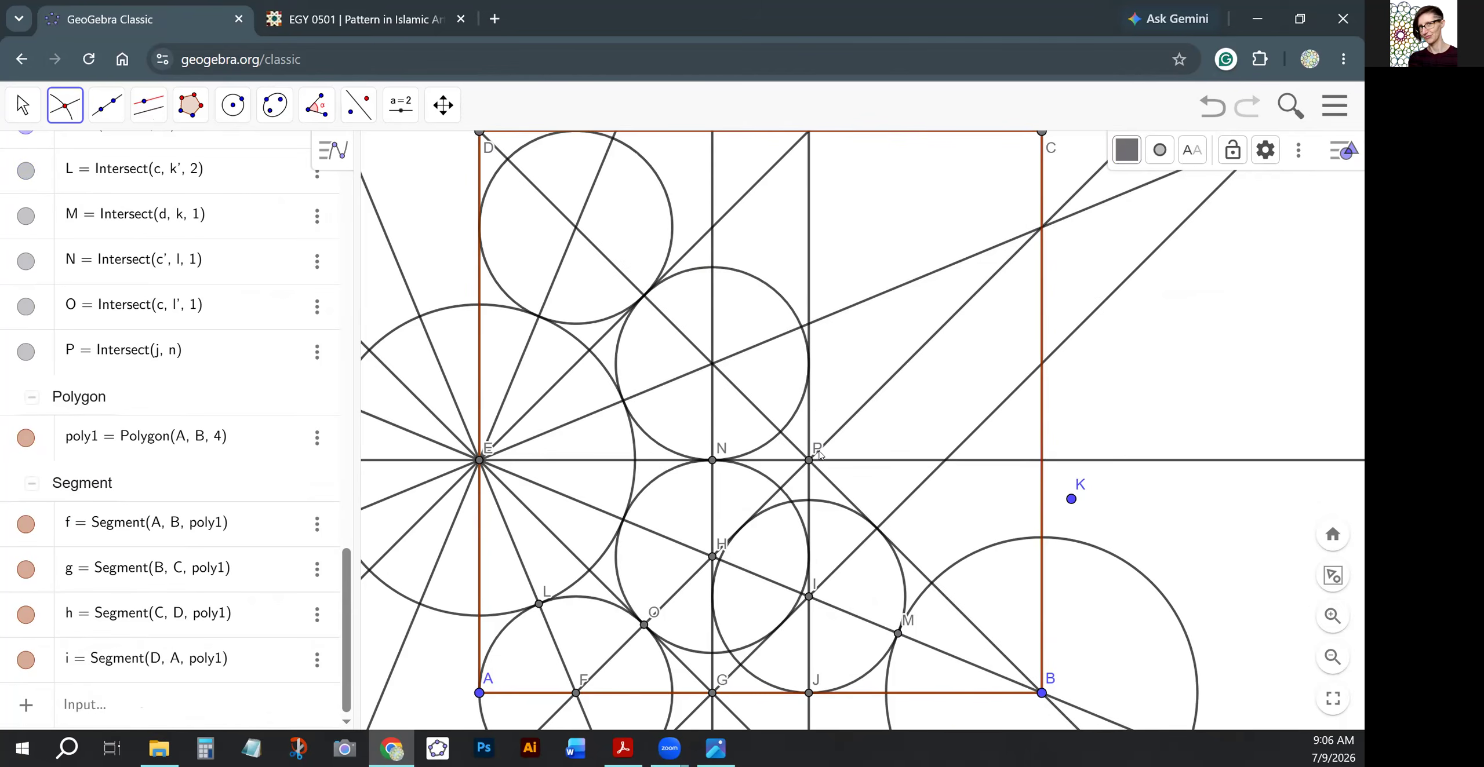
{"action": "left_click", "coordinate": [877, 530]}
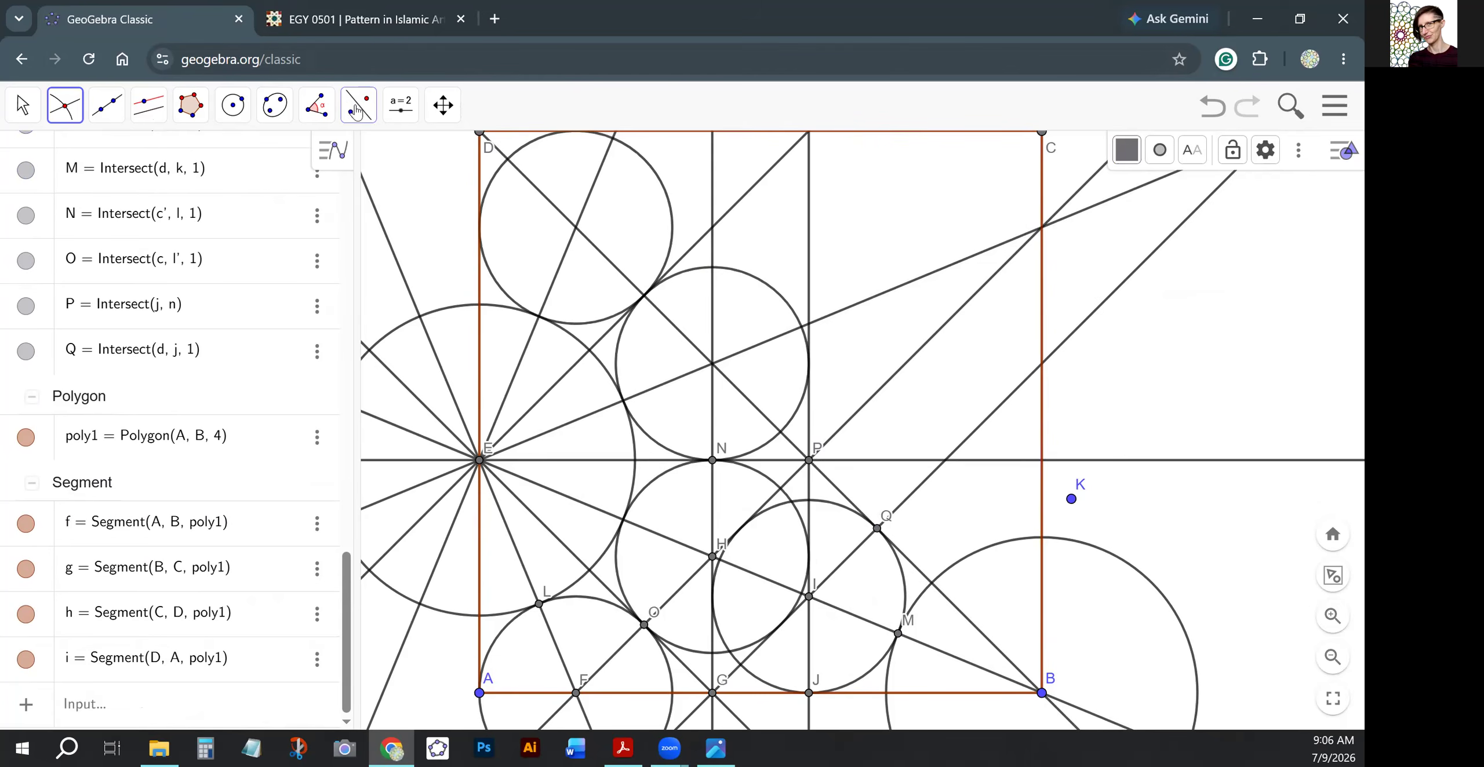
Create an angle slider α = 45° ranging from 0° to 90° with an increment of 0.5°.
{"action": "left_click", "coordinate": [401, 105]}
{"action": "left_click", "coordinate": [420, 157]}
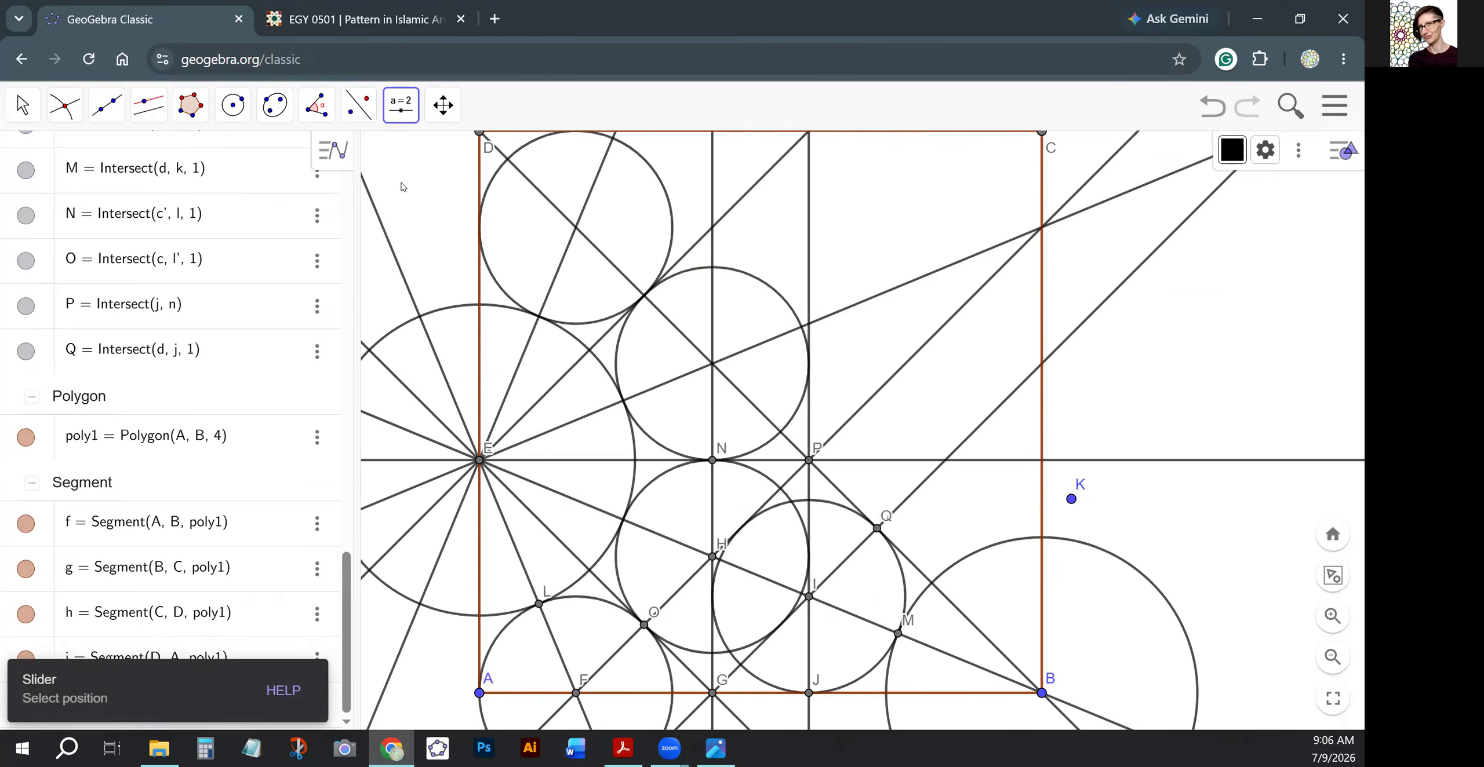
{"action": "left_click", "coordinate": [401, 187]}
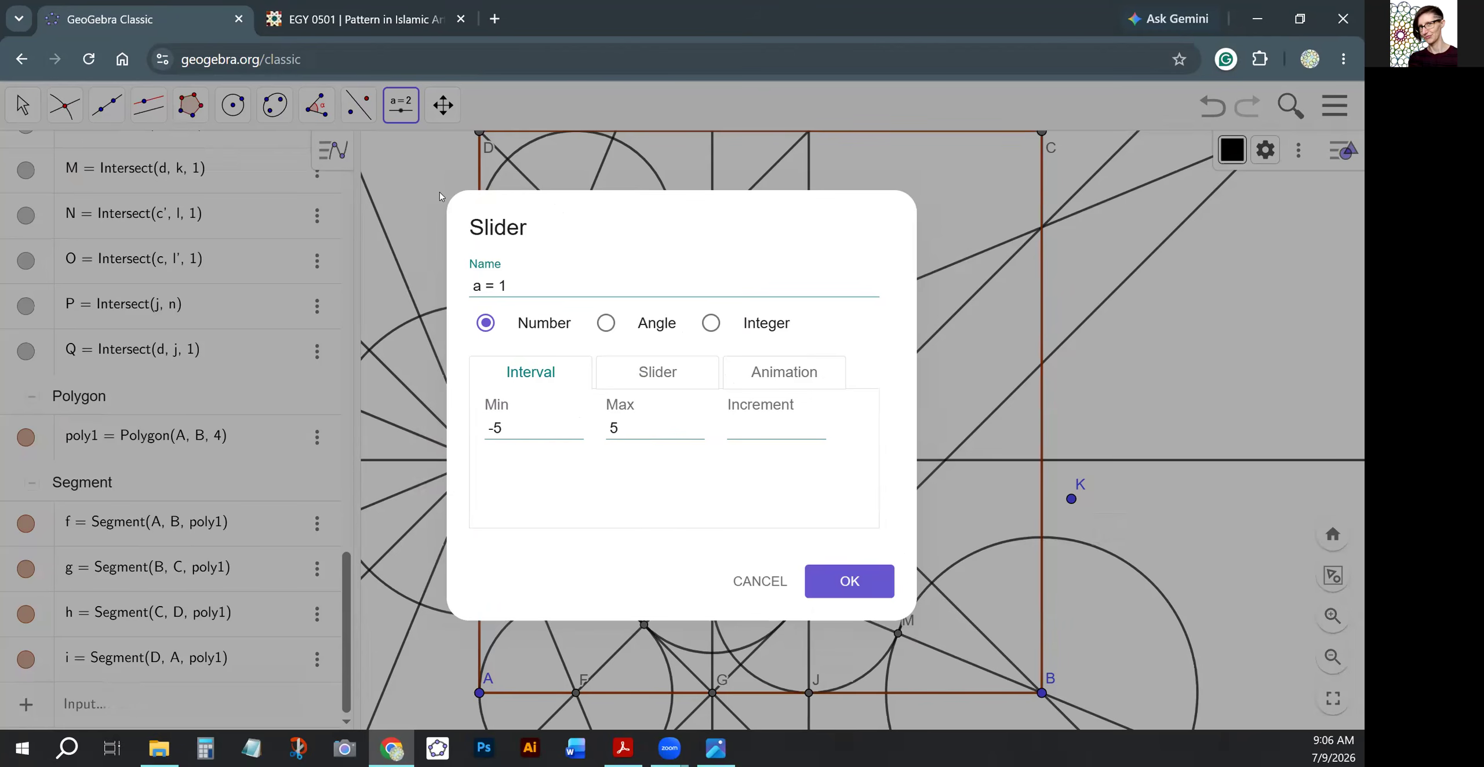
{"action": "left_click", "coordinate": [606, 324]}
{"action": "left_click_drag", "start_coordinate": [627, 427], "coordinate": [606, 428]}
{"action": "type", "text": "90"}
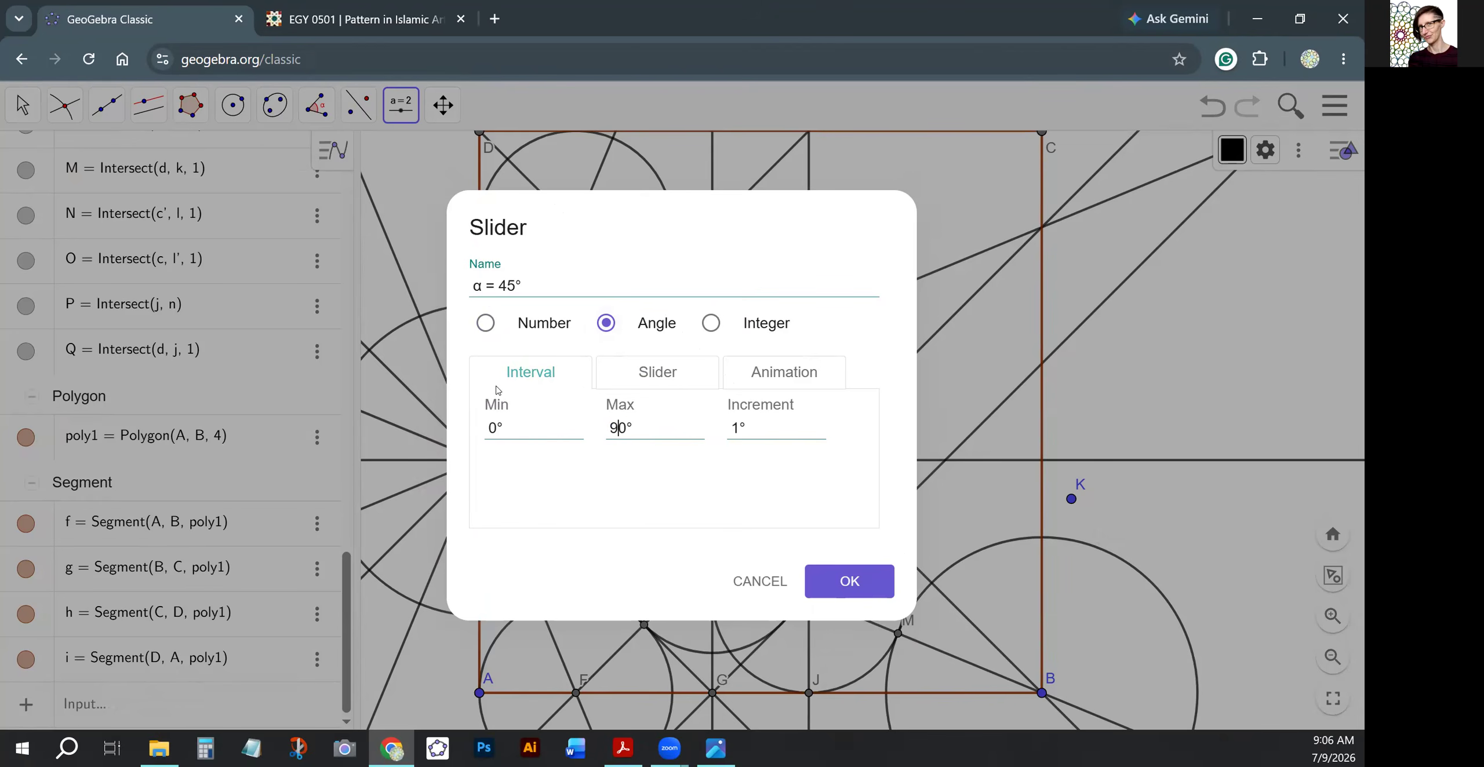
{"action": "left_click_drag", "start_coordinate": [739, 429], "coordinate": [729, 428]}
{"action": "type", "text": "0.5"}
{"action": "left_click", "coordinate": [843, 590]}
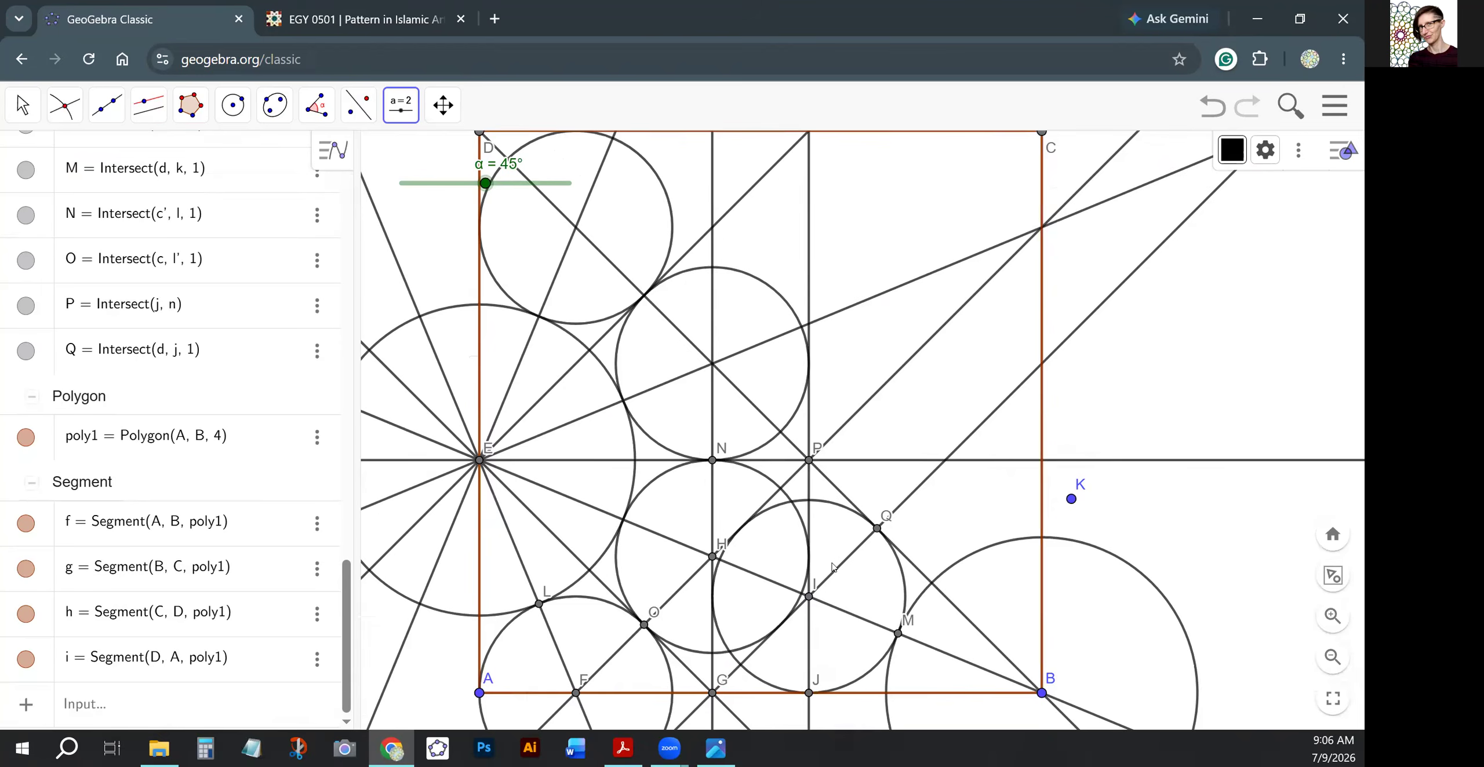
{"action": "left_click", "coordinate": [437, 186]}
{"action": "left_click", "coordinate": [761, 582]}
{"action": "left_click", "coordinate": [23, 105]}
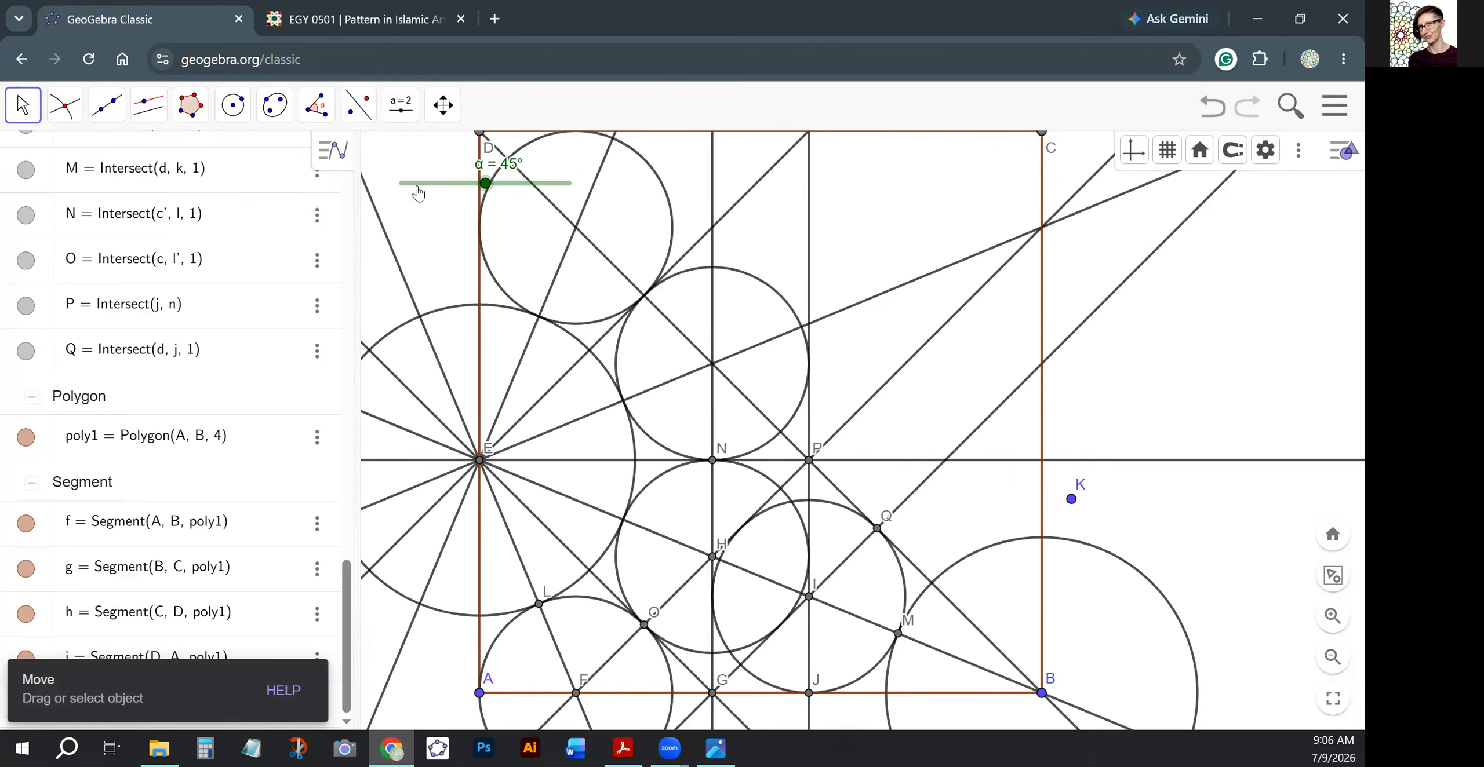
Set the angle slider α to 22.5° and rotate point B around point M by α.
{"action": "left_click_drag", "start_coordinate": [493, 186], "coordinate": [444, 189]}
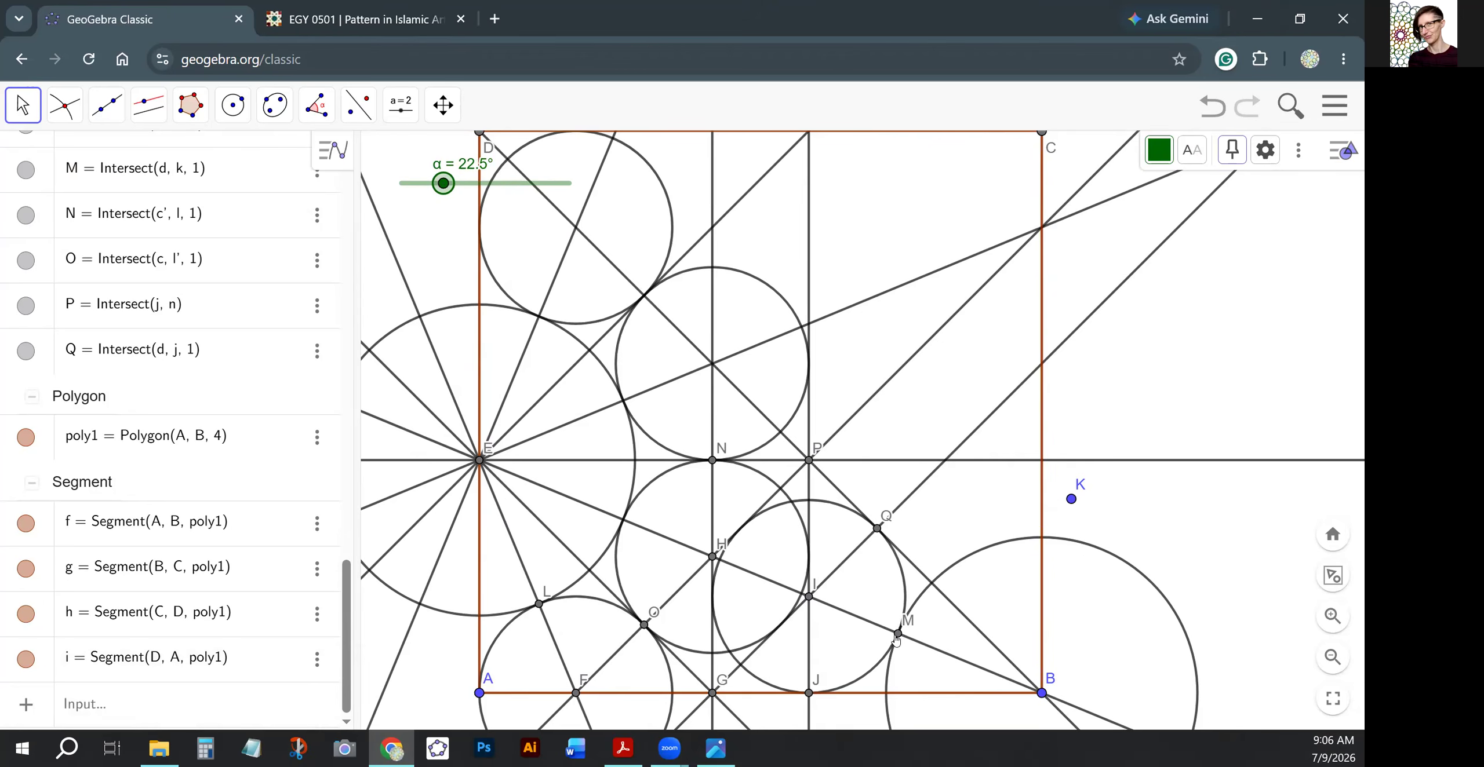
{"action": "left_click", "coordinate": [100, 718]}
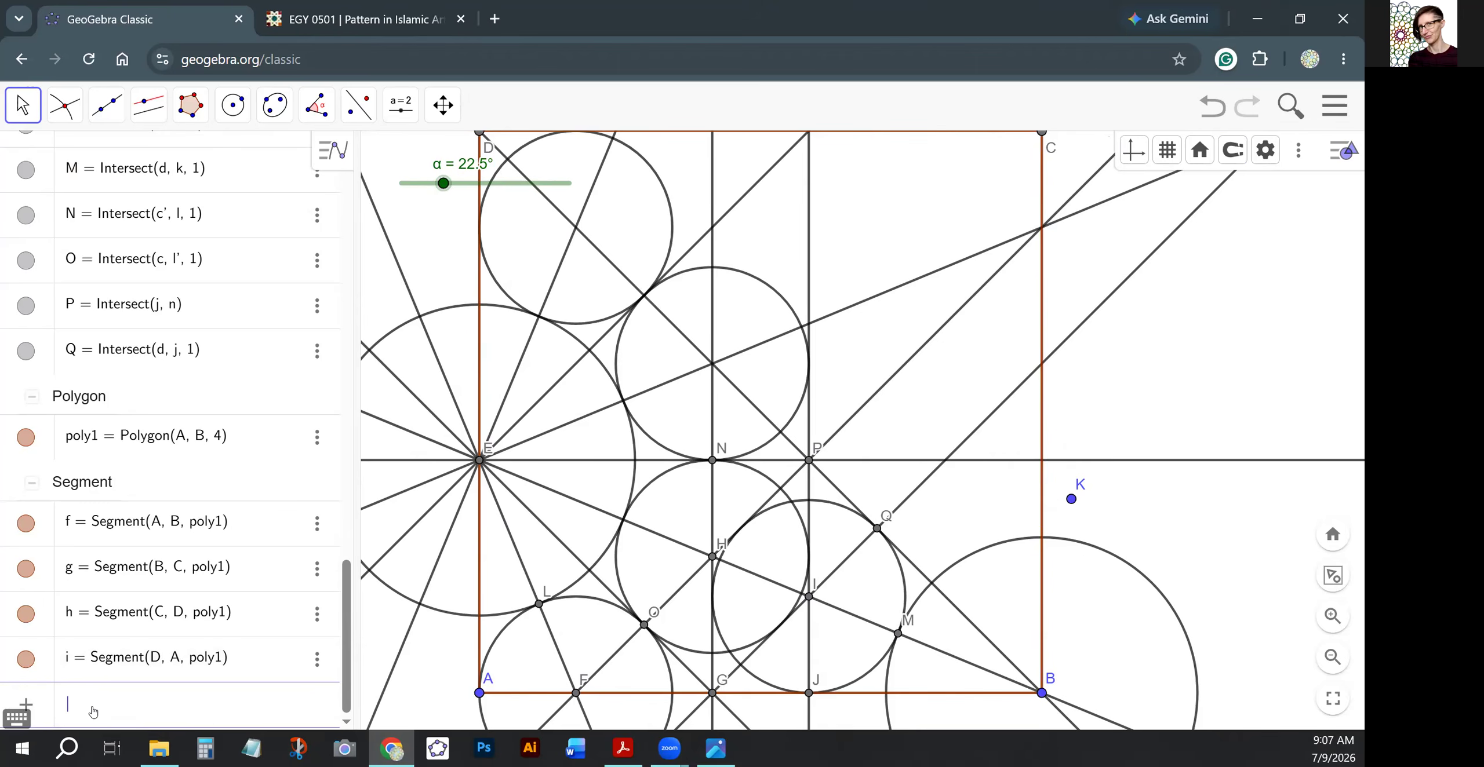
{"action": "type", "text": "Rotate"}
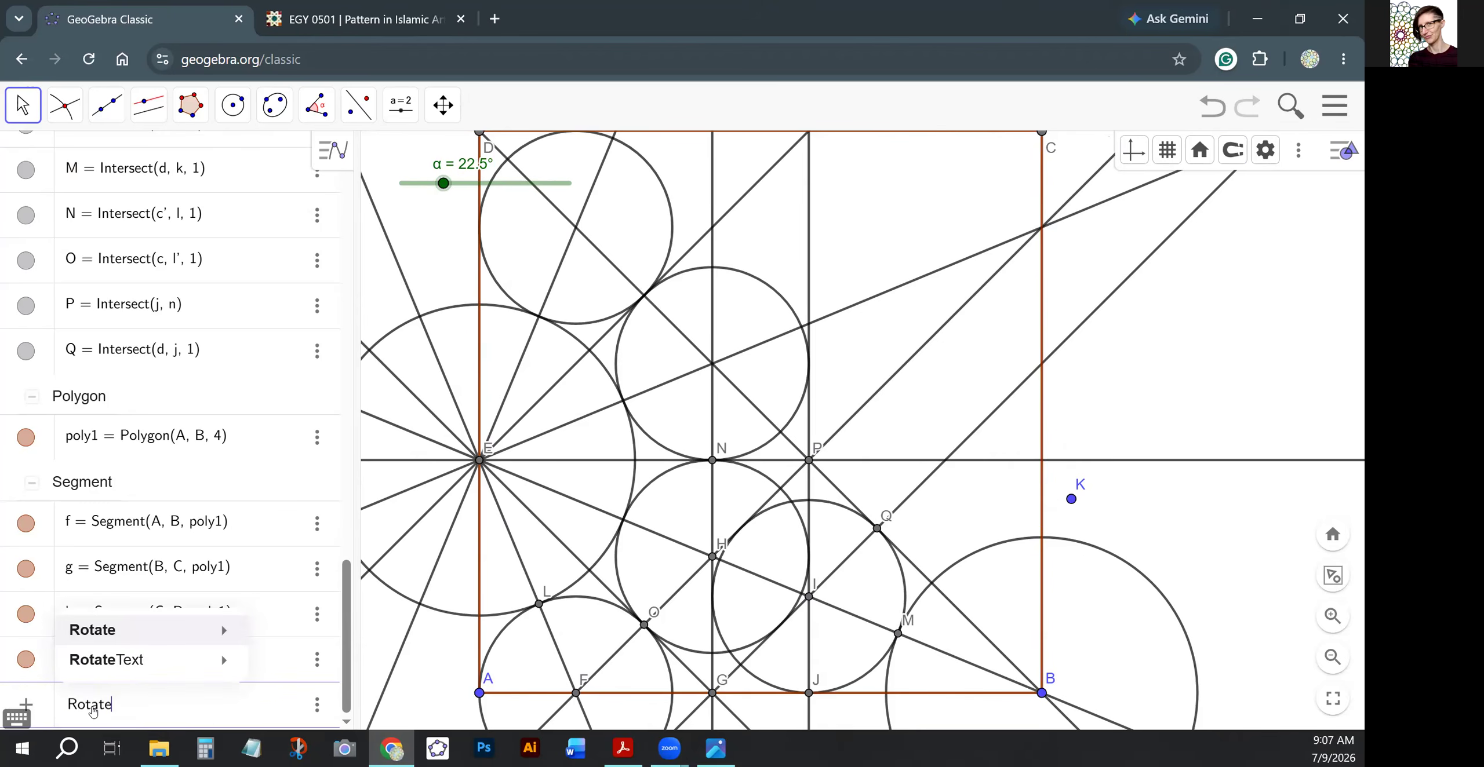
{"action": "type", "text": "(N"}
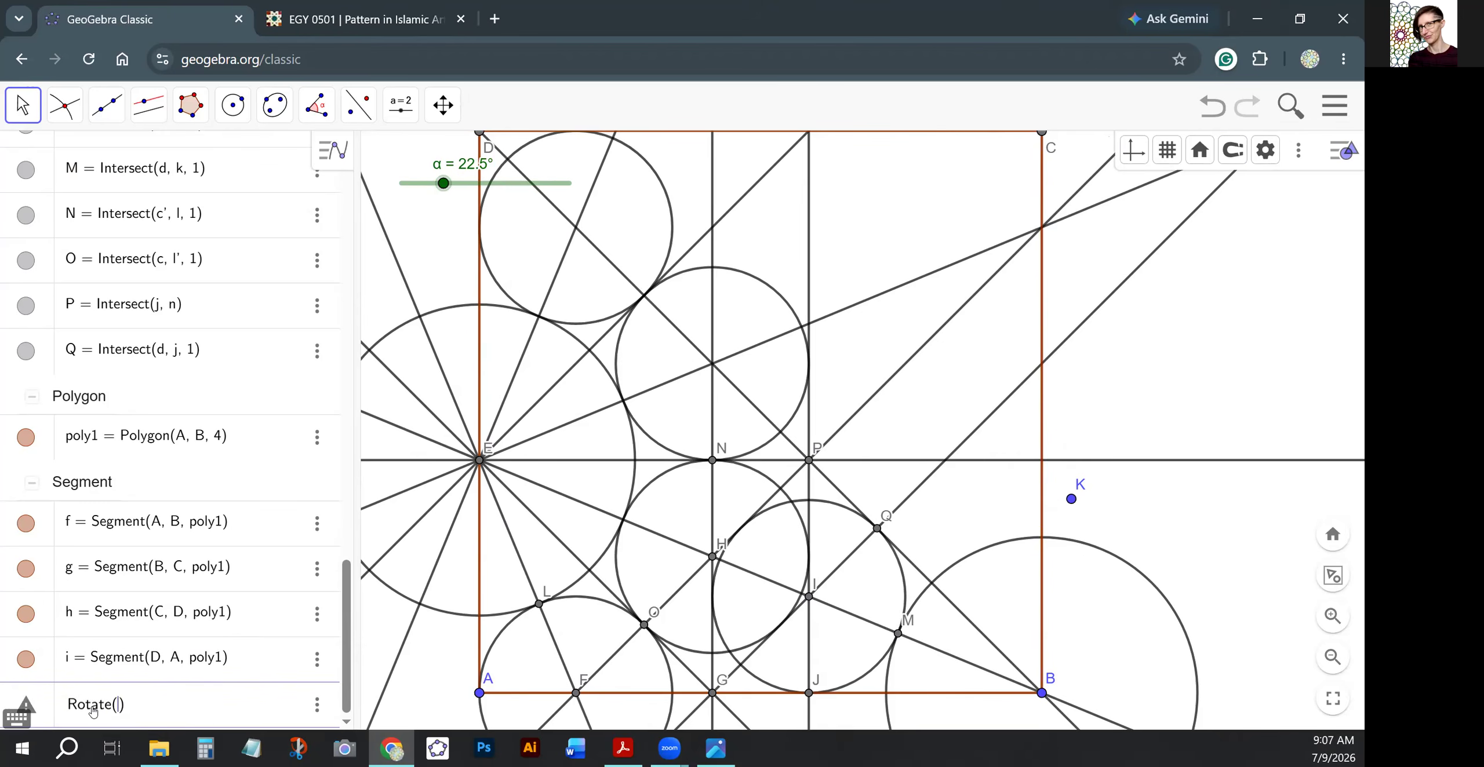
{"action": "type", "text": "B,α"}
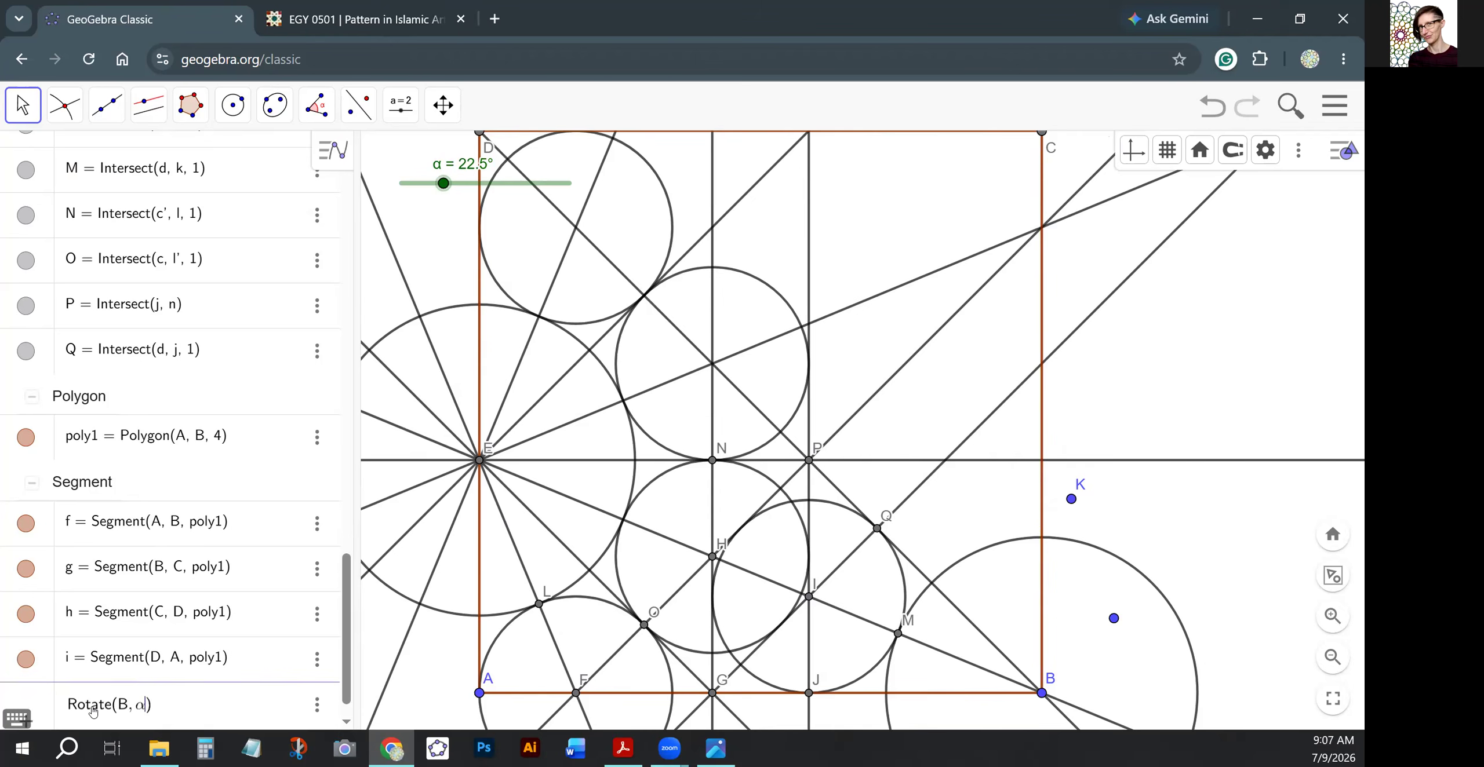
{"action": "type", "text": ", M"}
{"action": "key", "text": "Return"}
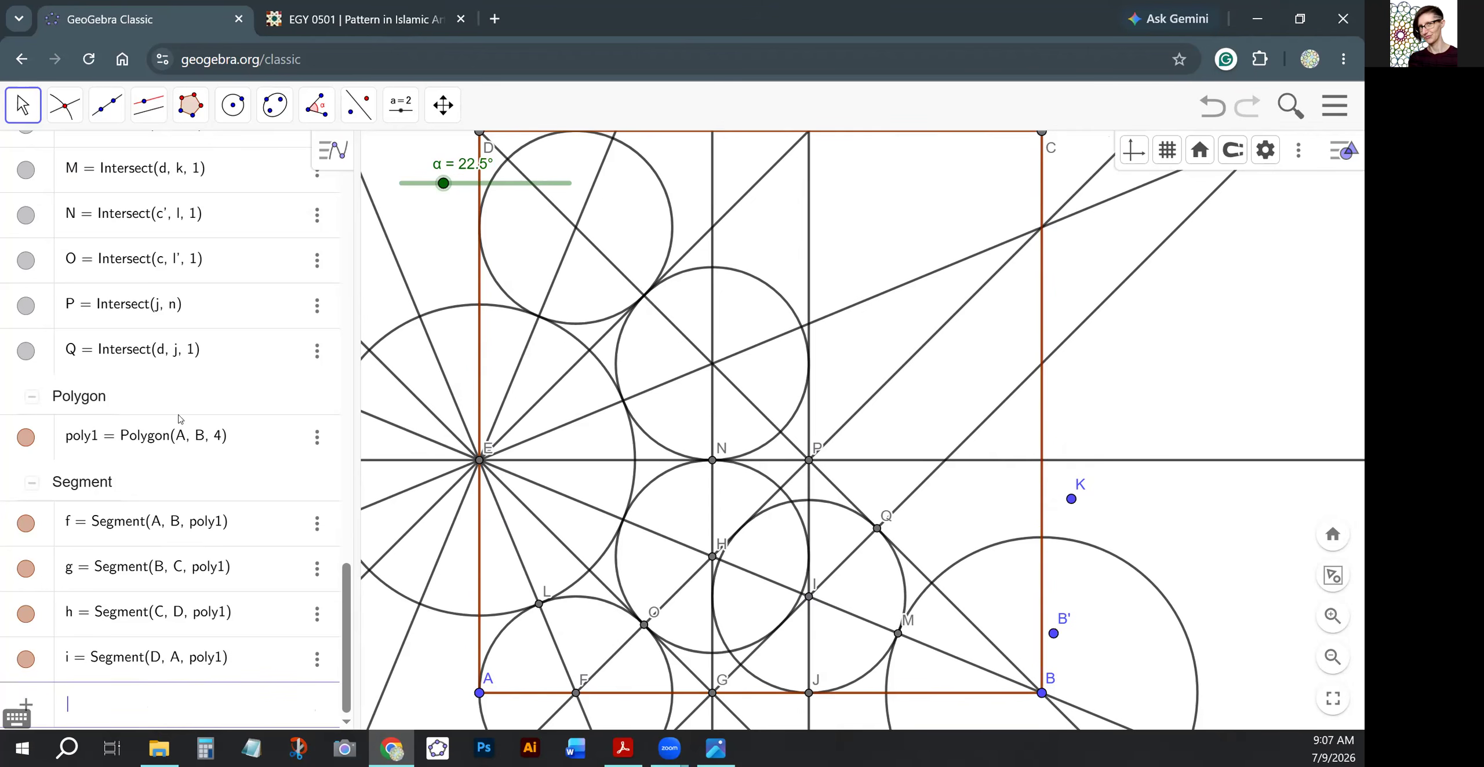
Draw a line through point M and the rotated point B'.
{"action": "left_click", "coordinate": [102, 117]}
{"action": "left_click", "coordinate": [141, 160]}
{"action": "left_click", "coordinate": [897, 634]}
{"action": "left_click", "coordinate": [1054, 634]}
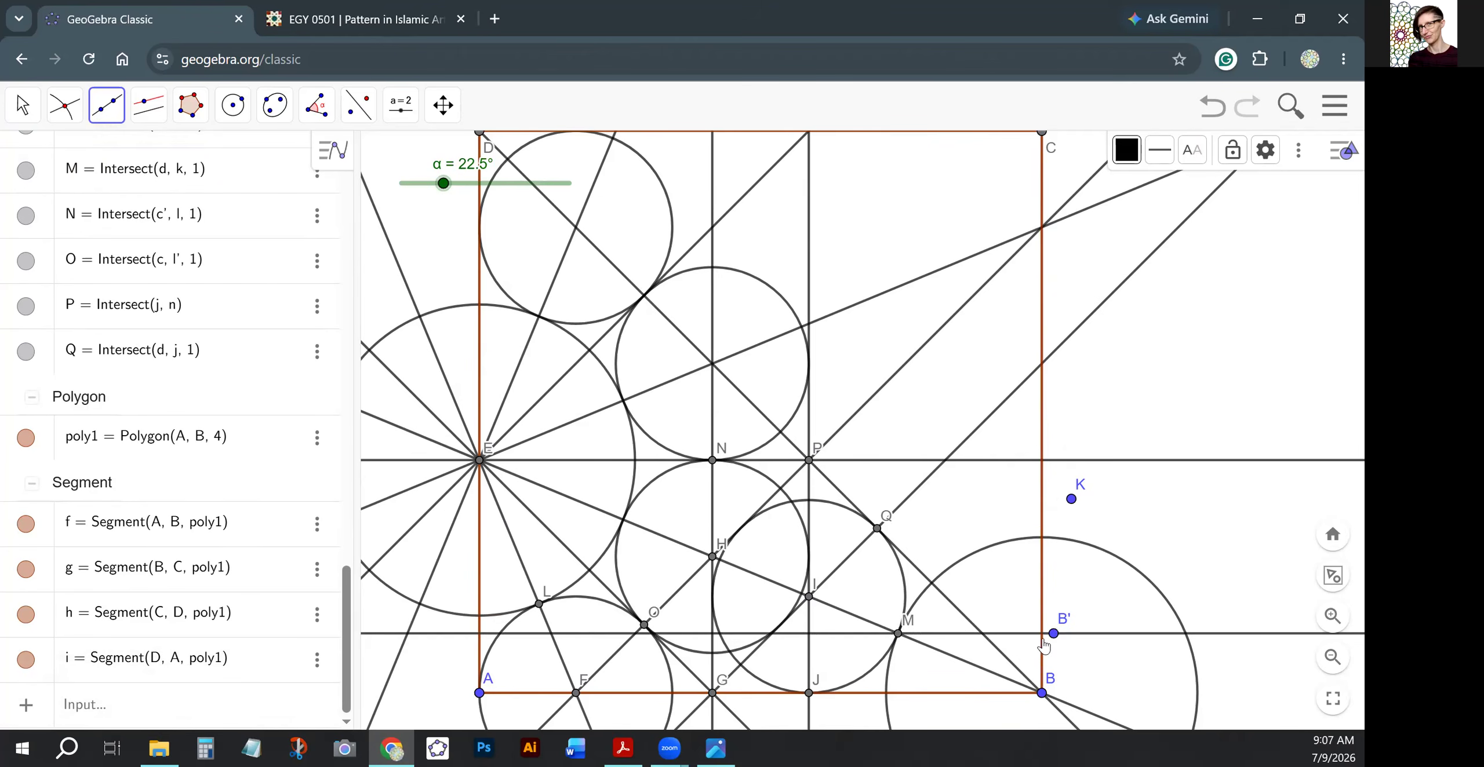
Colour the line through M and B' pink.
{"action": "left_click", "coordinate": [33, 114]}
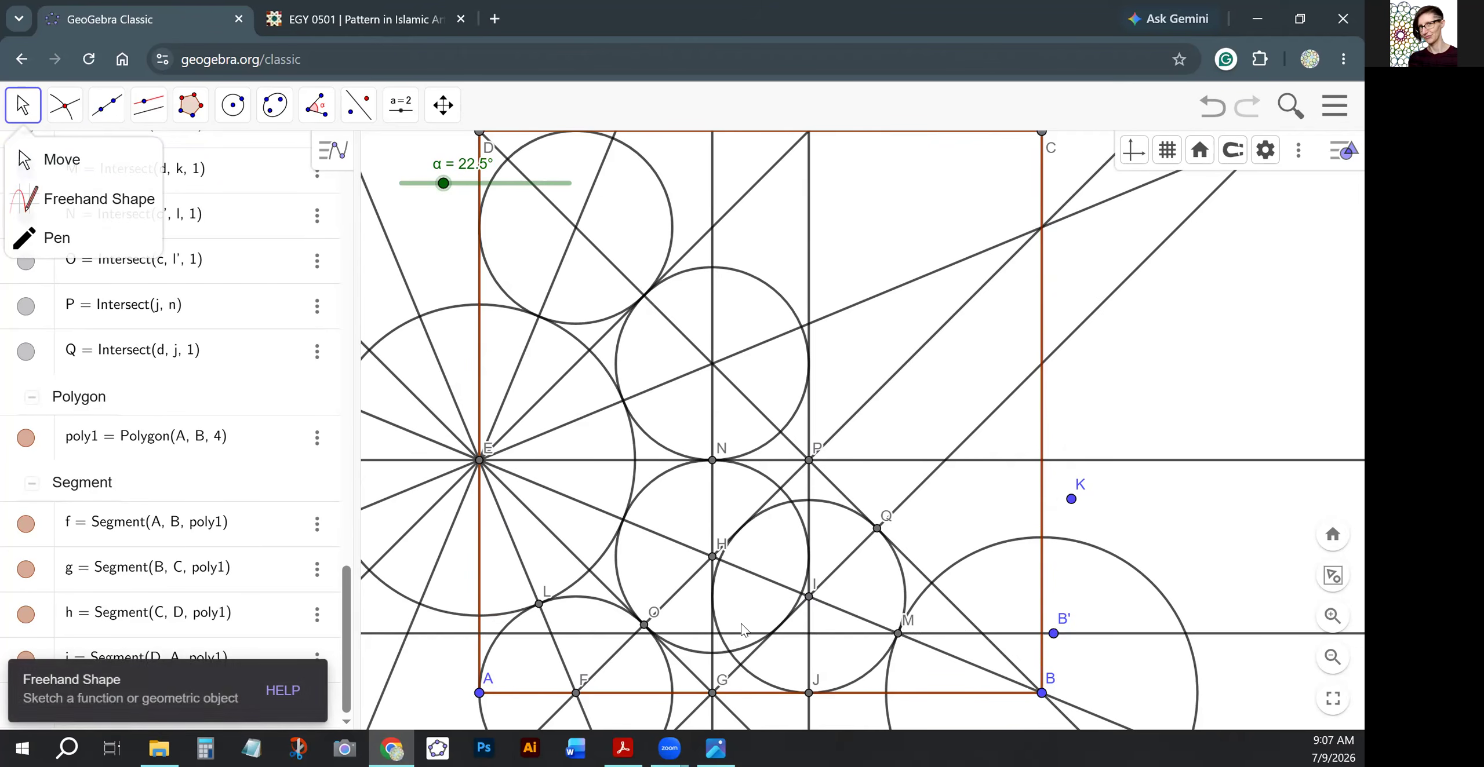
{"action": "left_click", "coordinate": [1073, 634]}
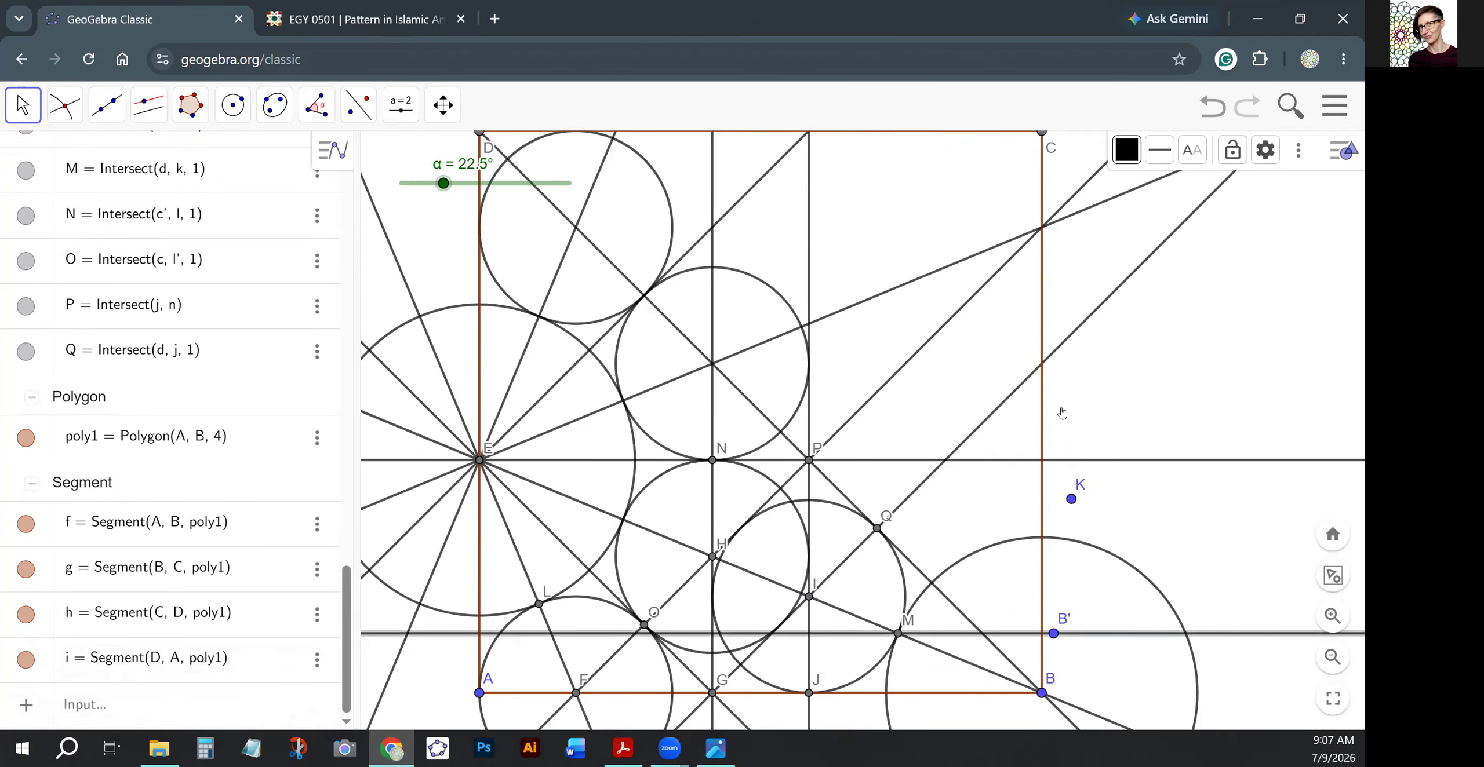
{"action": "left_click", "coordinate": [1128, 152]}
{"action": "left_click", "coordinate": [1230, 185]}
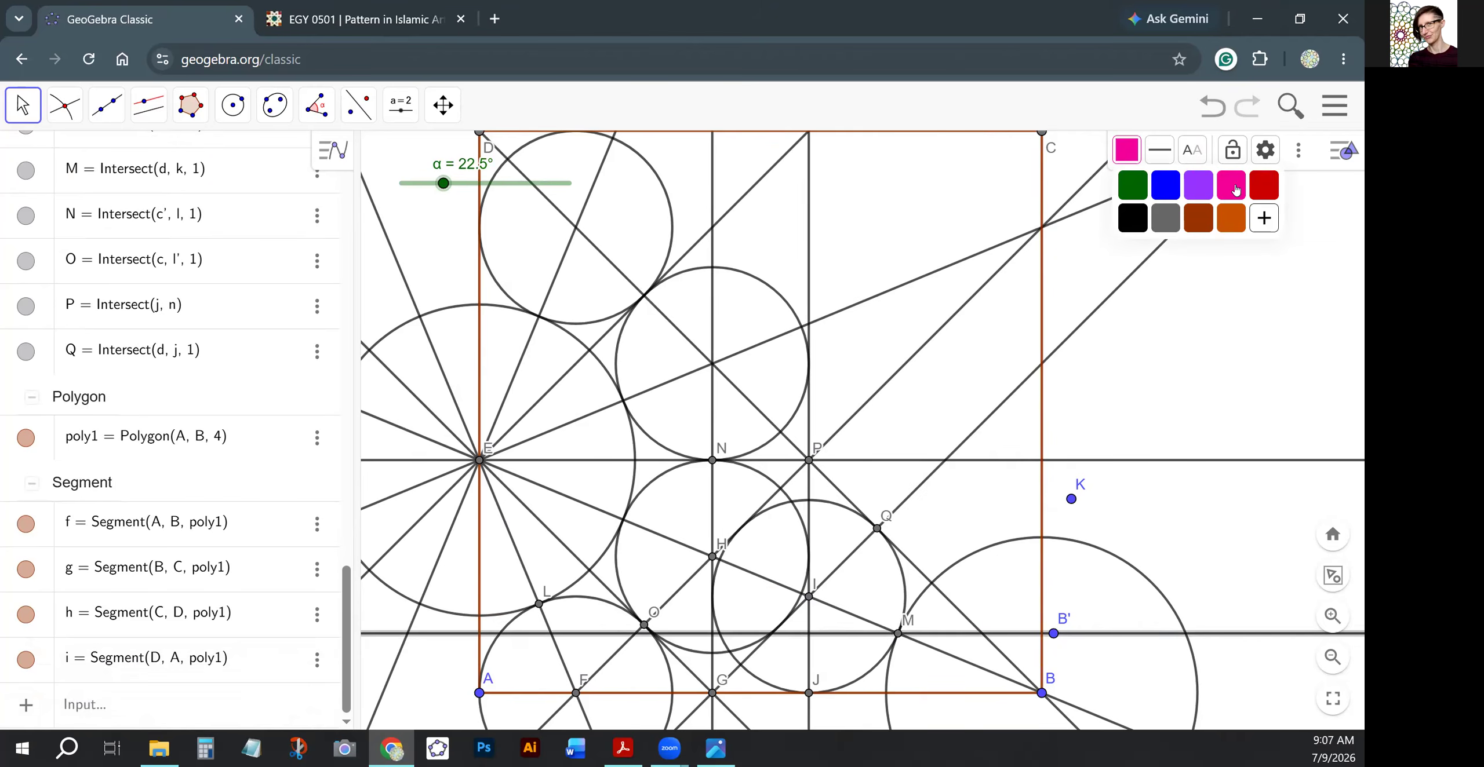
{"action": "left_click", "coordinate": [971, 592]}
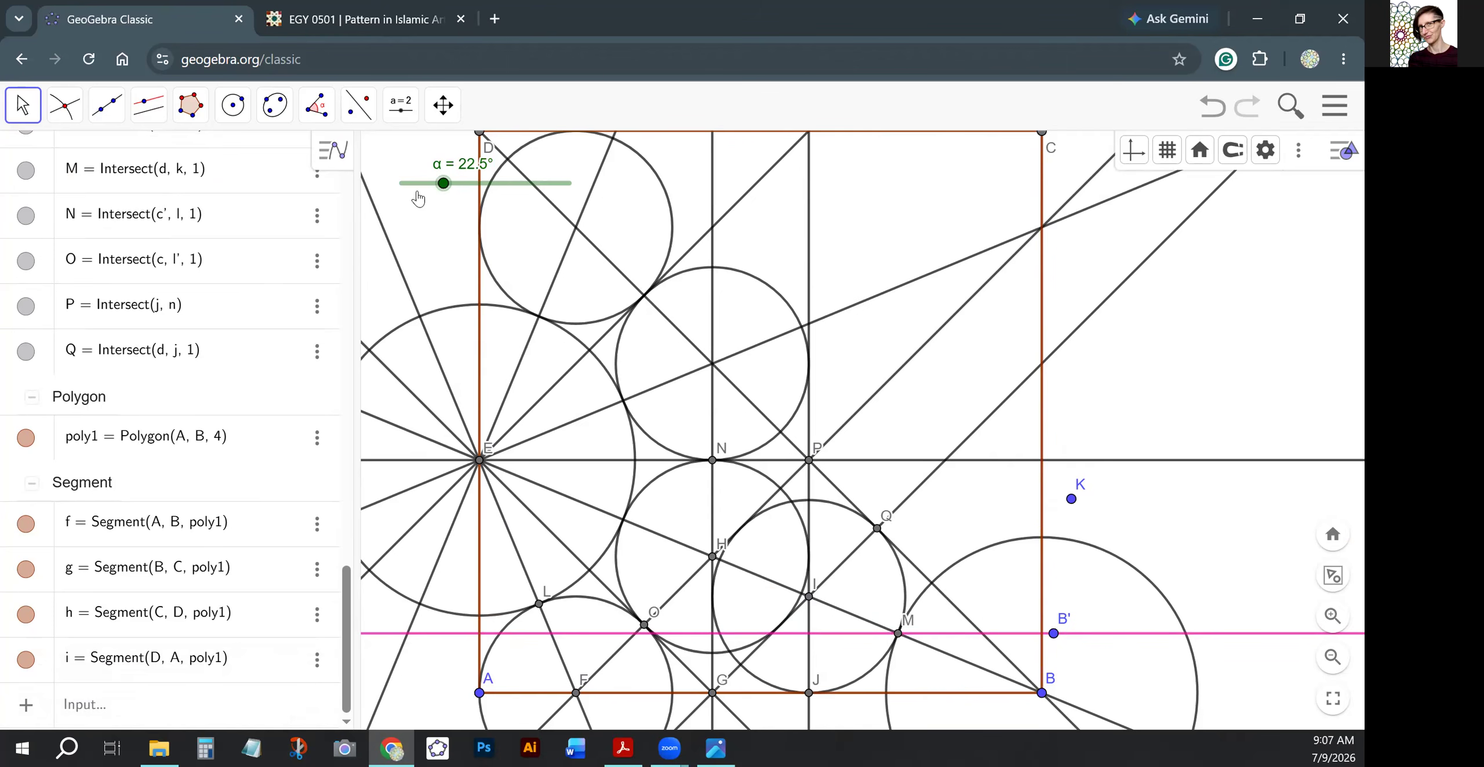
Test the pink line with the angle slider, leaving α at 22.5°, and hide the rotated point B'.
{"action": "mouse_move", "coordinate": [444, 184]}
{"action": "left_mouse_down"}
{"action": "mouse_move", "coordinate": [566, 183]}
{"action": "mouse_move", "coordinate": [284, 185]}
{"action": "mouse_move", "coordinate": [480, 183]}
{"action": "mouse_move", "coordinate": [444, 174]}
{"action": "left_mouse_up"}
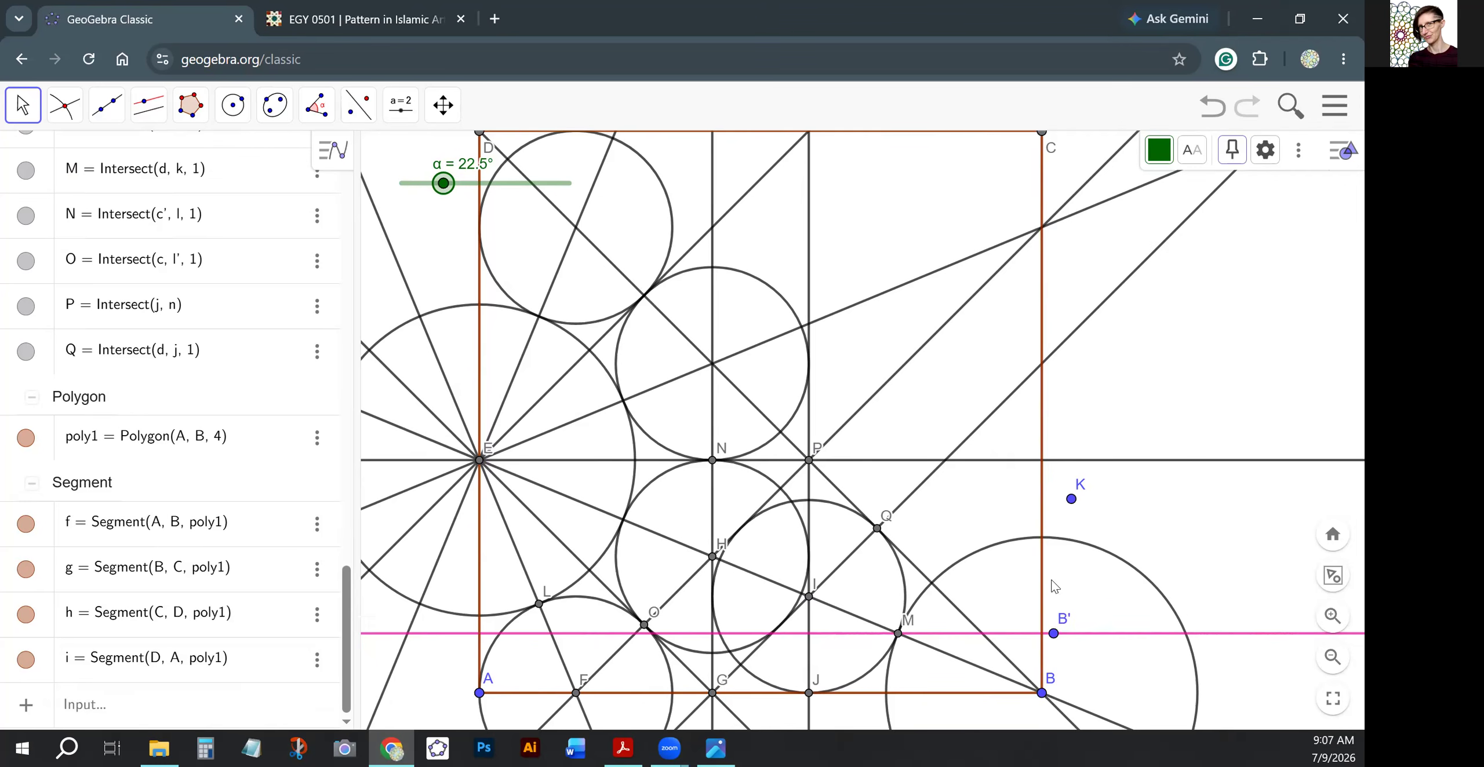
{"action": "right_click", "coordinate": [1053, 634]}
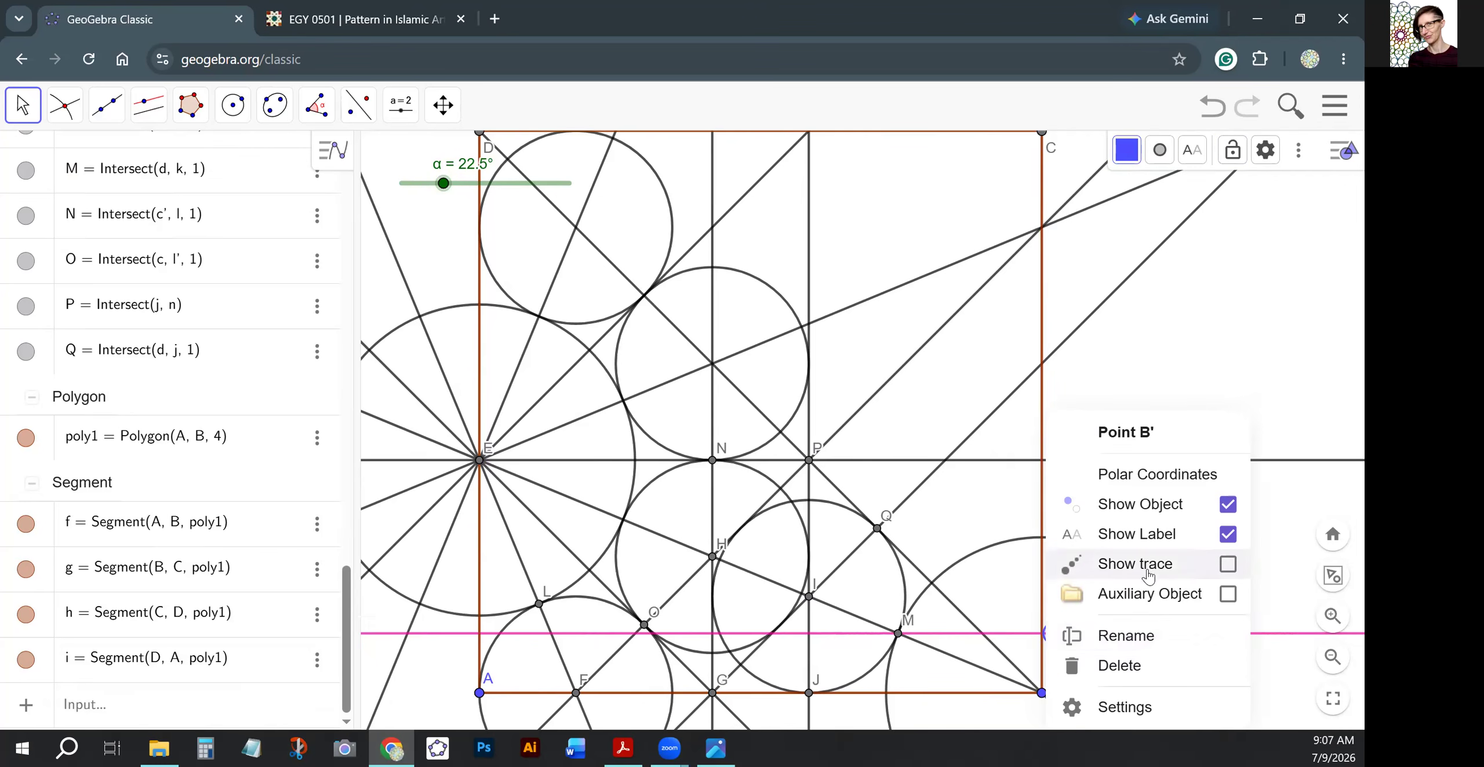
{"action": "left_click", "coordinate": [1226, 505]}
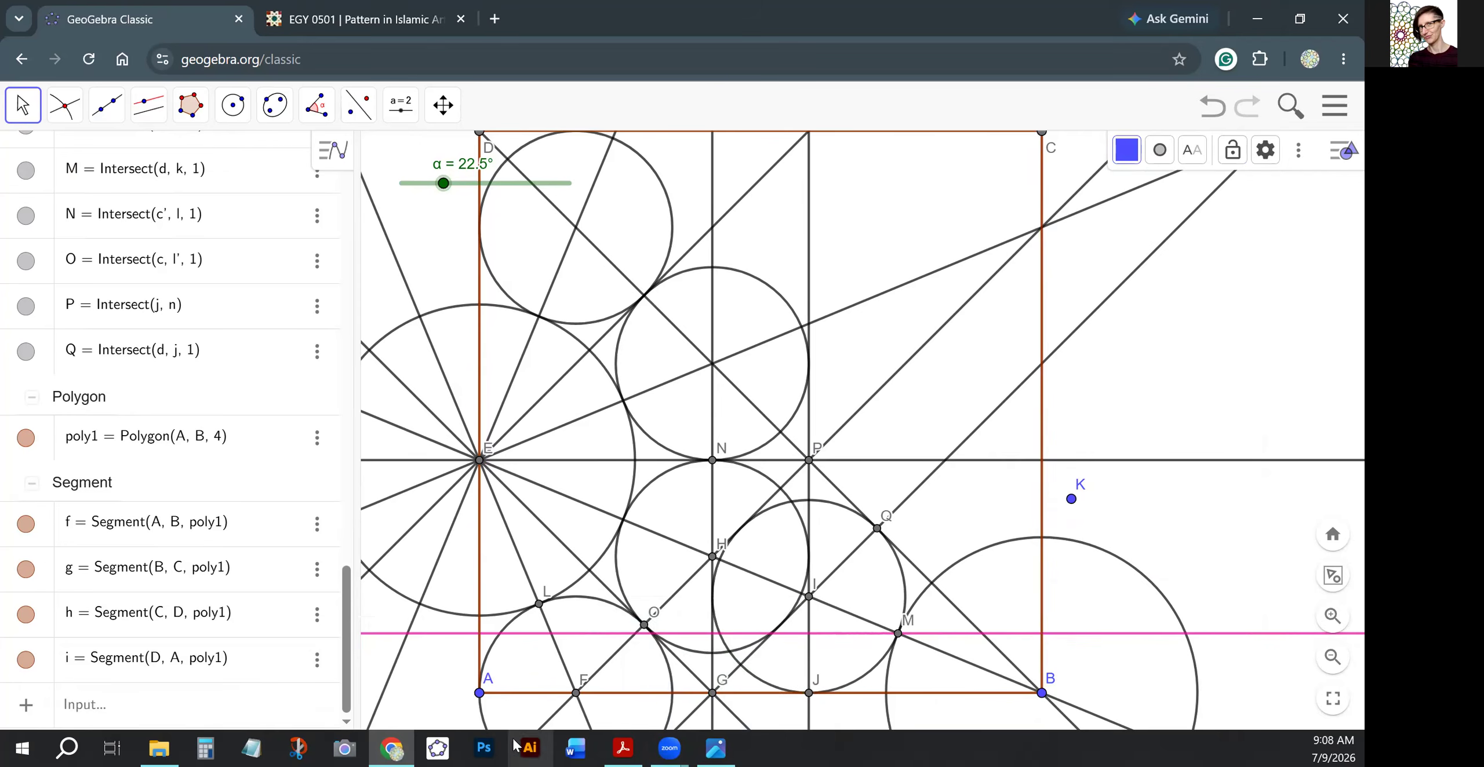
Construct the angle bisector of angle JIM with its vertex at I.
{"action": "left_click", "coordinate": [149, 105]}
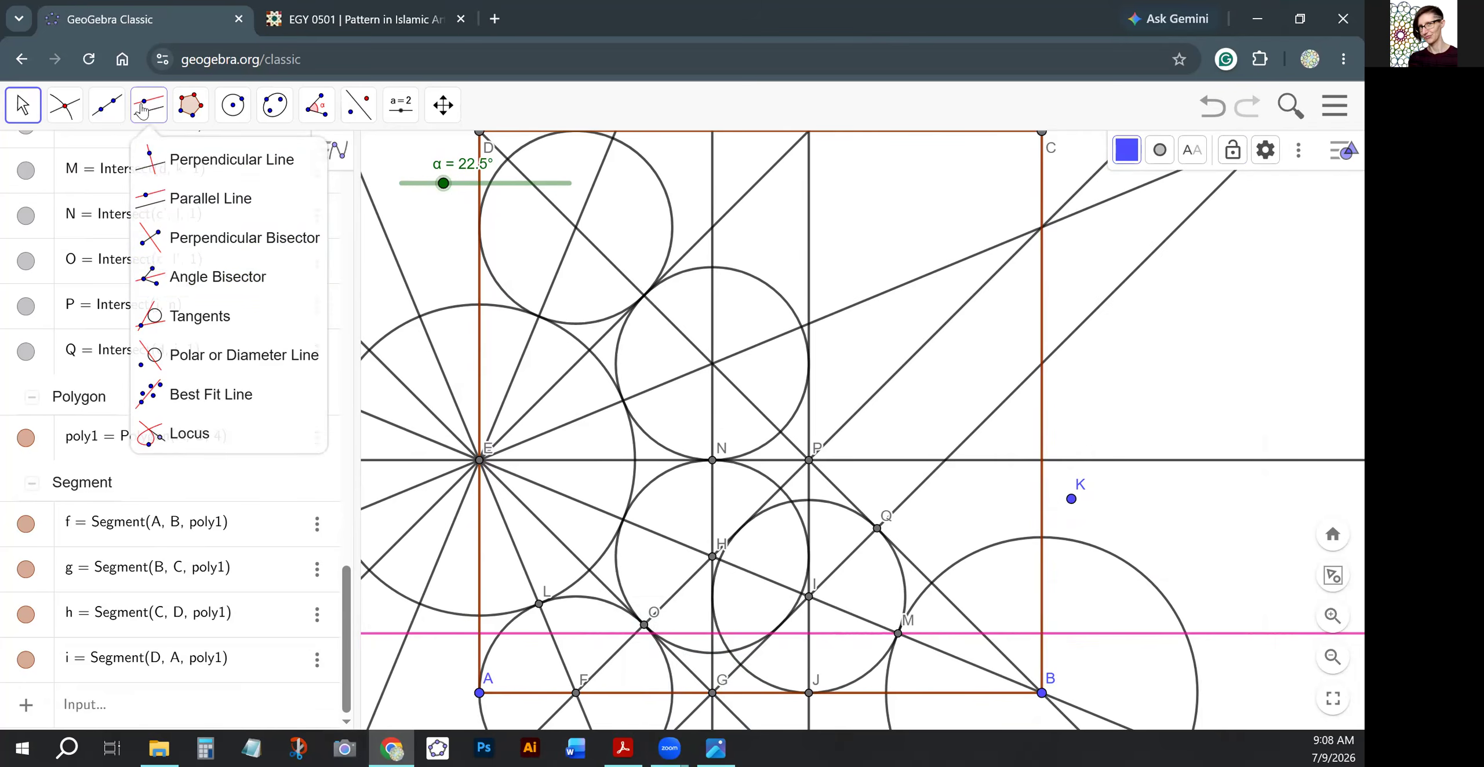
{"action": "left_click", "coordinate": [199, 272]}
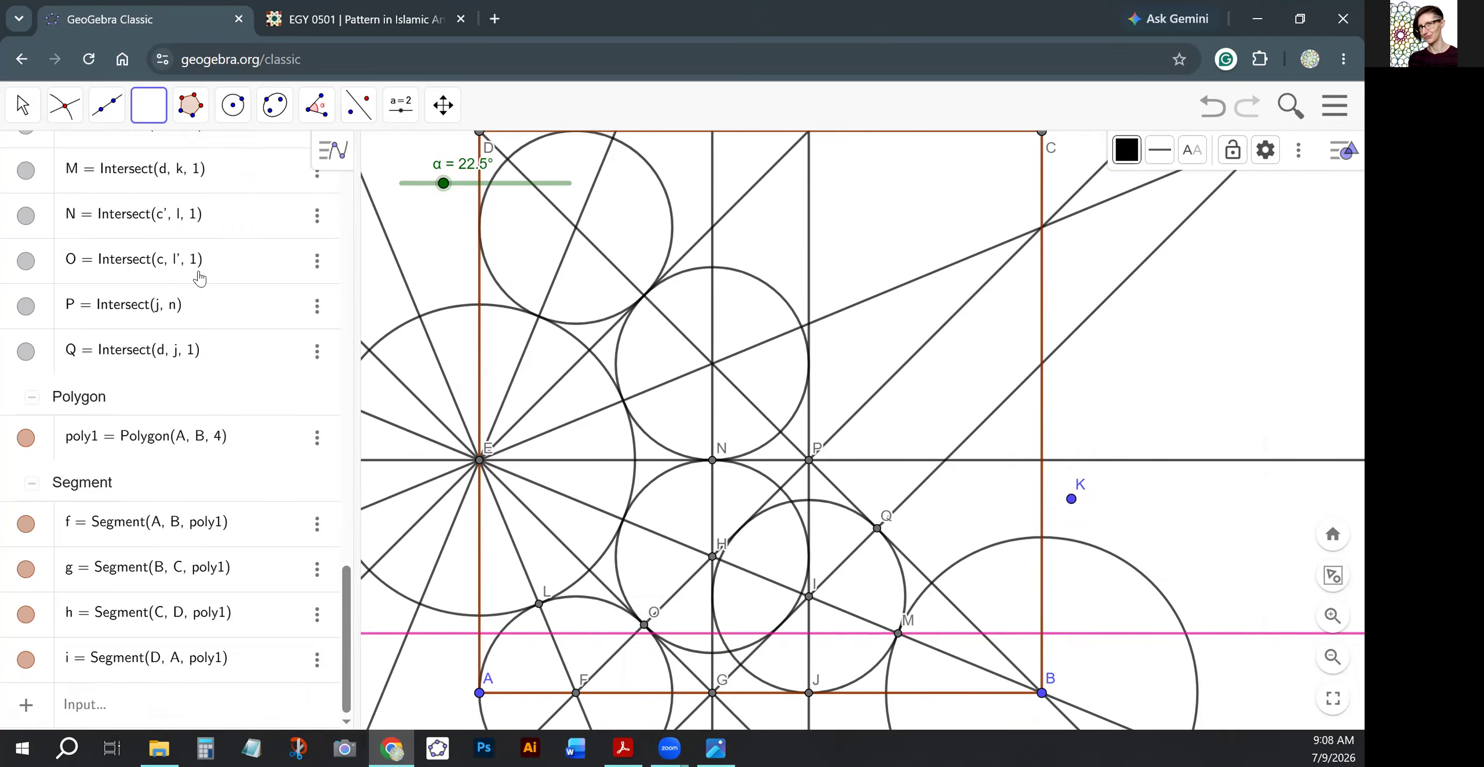
{"action": "left_click", "coordinate": [810, 690]}
{"action": "left_click", "coordinate": [809, 597]}
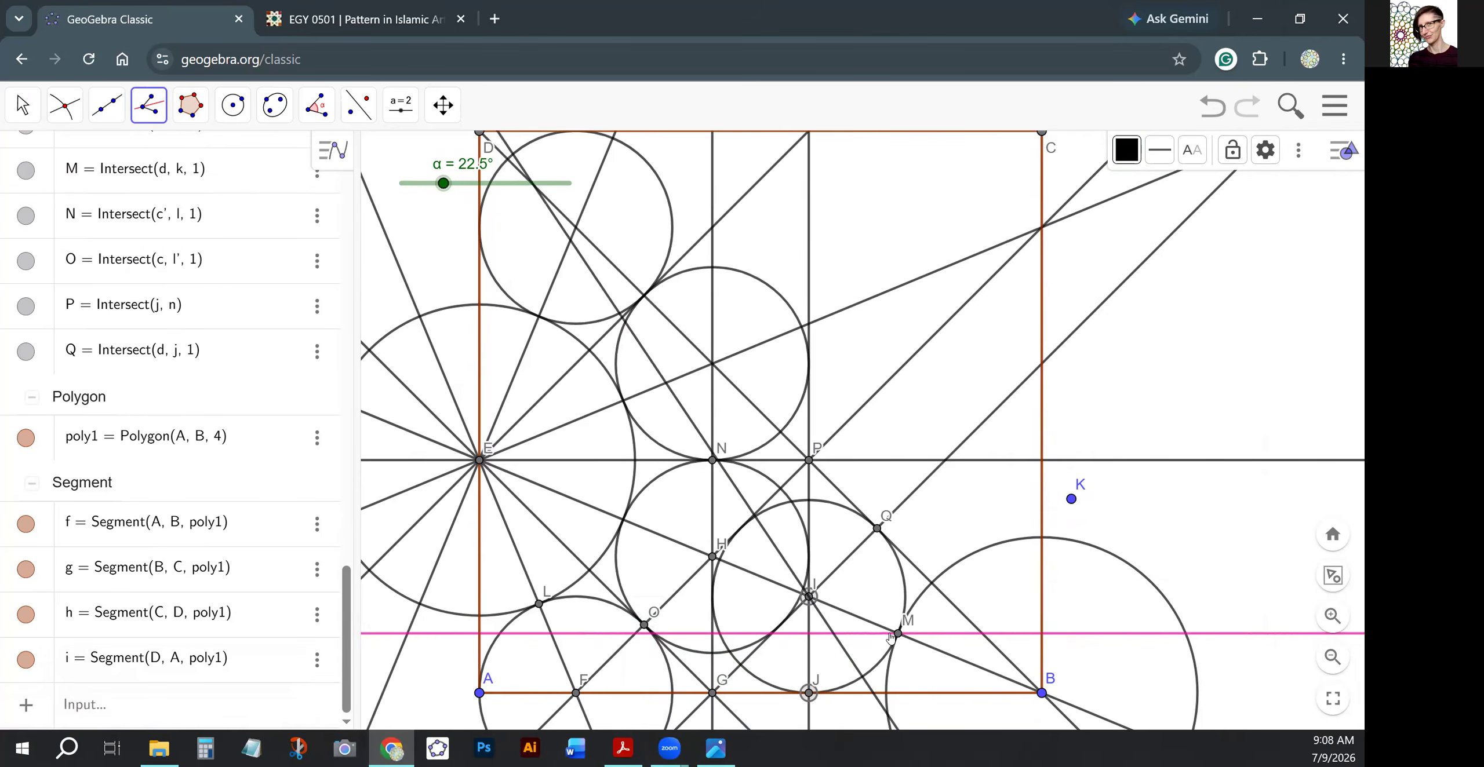
{"action": "key", "text": "Escape"}
{"action": "key", "text": "Escape"}
Change the line style of the angle bisector through I to dashed.
{"action": "left_click", "coordinate": [855, 667]}
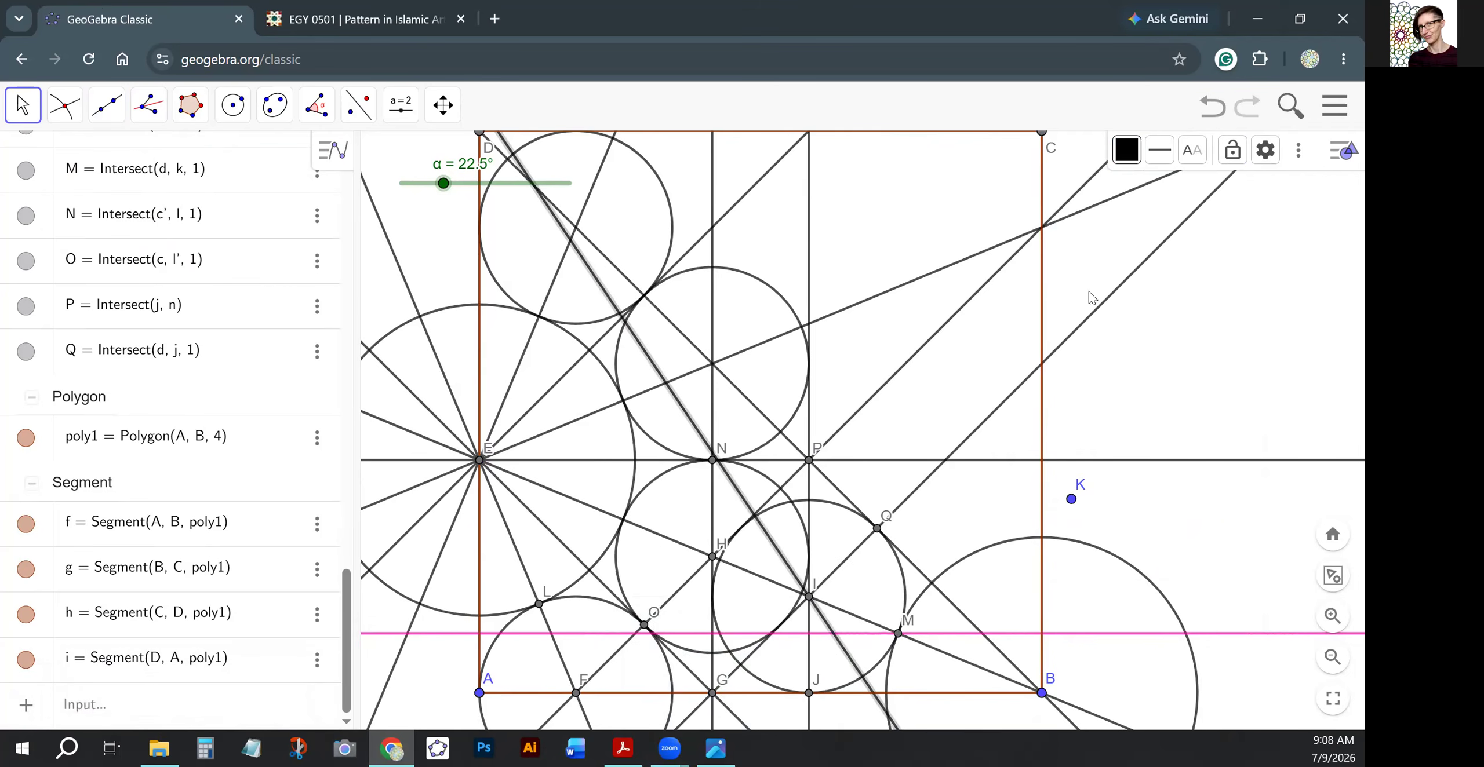
{"action": "left_click", "coordinate": [1160, 149]}
{"action": "left_click", "coordinate": [1198, 187]}
{"action": "left_click", "coordinate": [867, 584]}
Mark the intersection of the dashed bisector with the pink line and test it with the slider, leaving α at 22.5°.
{"action": "left_click", "coordinate": [64, 105]}
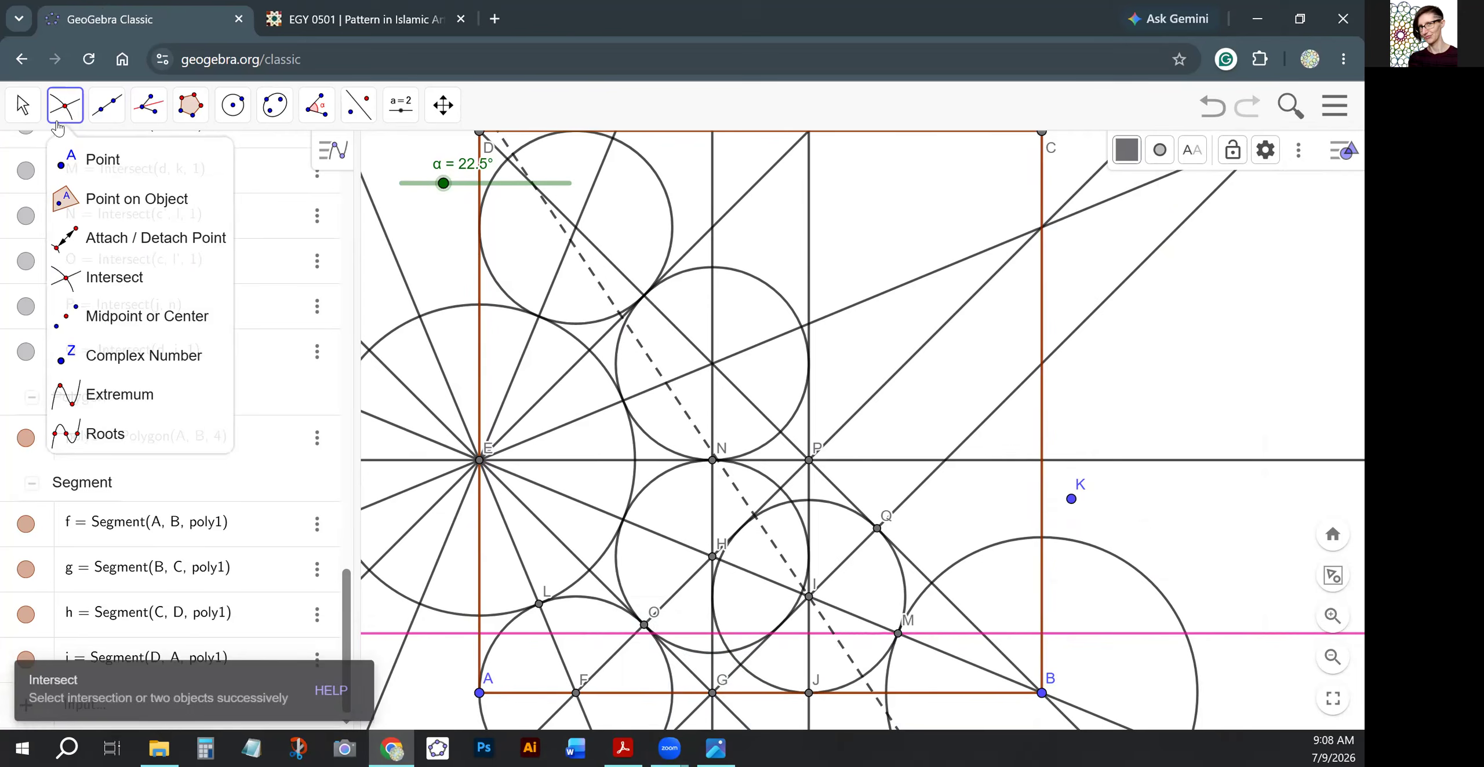
{"action": "left_click", "coordinate": [110, 278]}
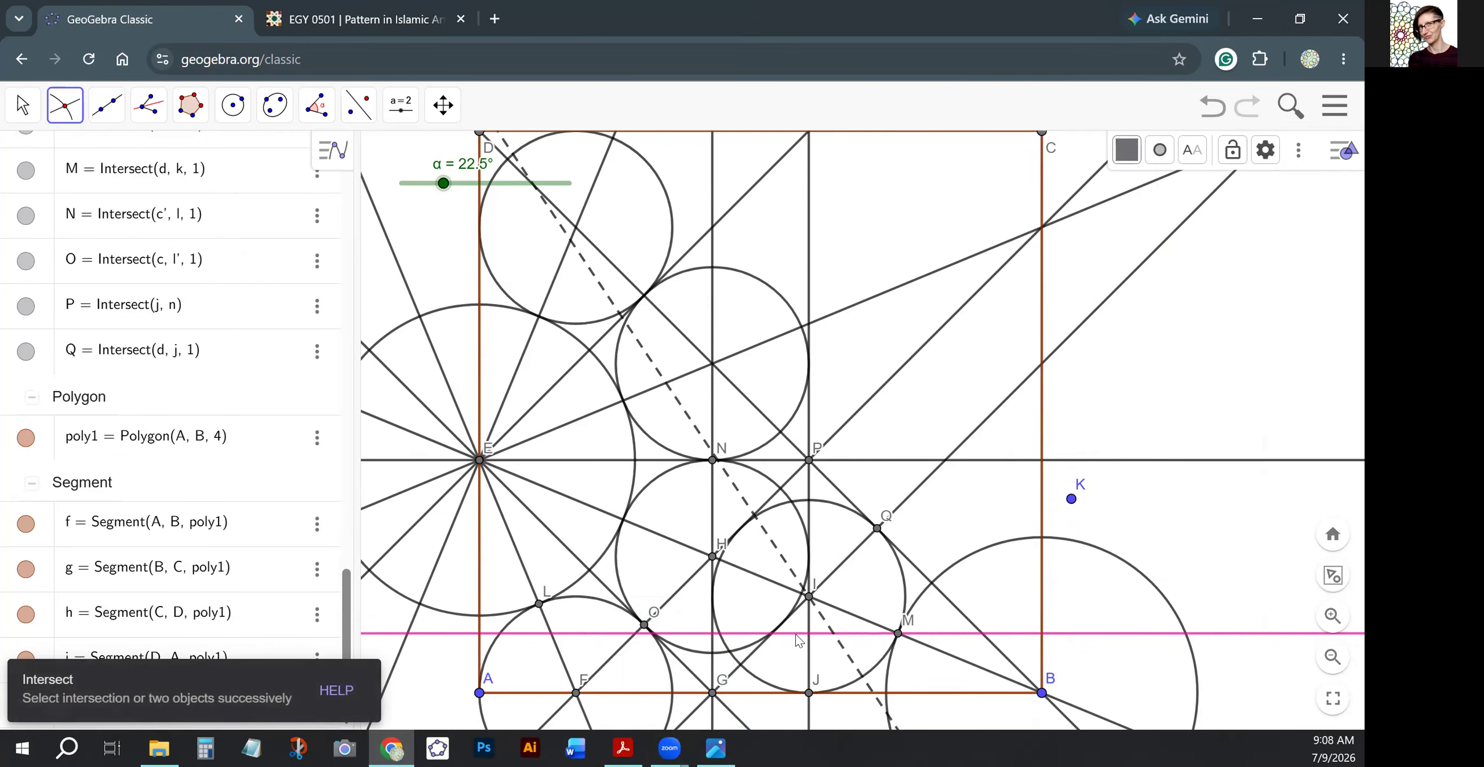
{"action": "left_click", "coordinate": [834, 634]}
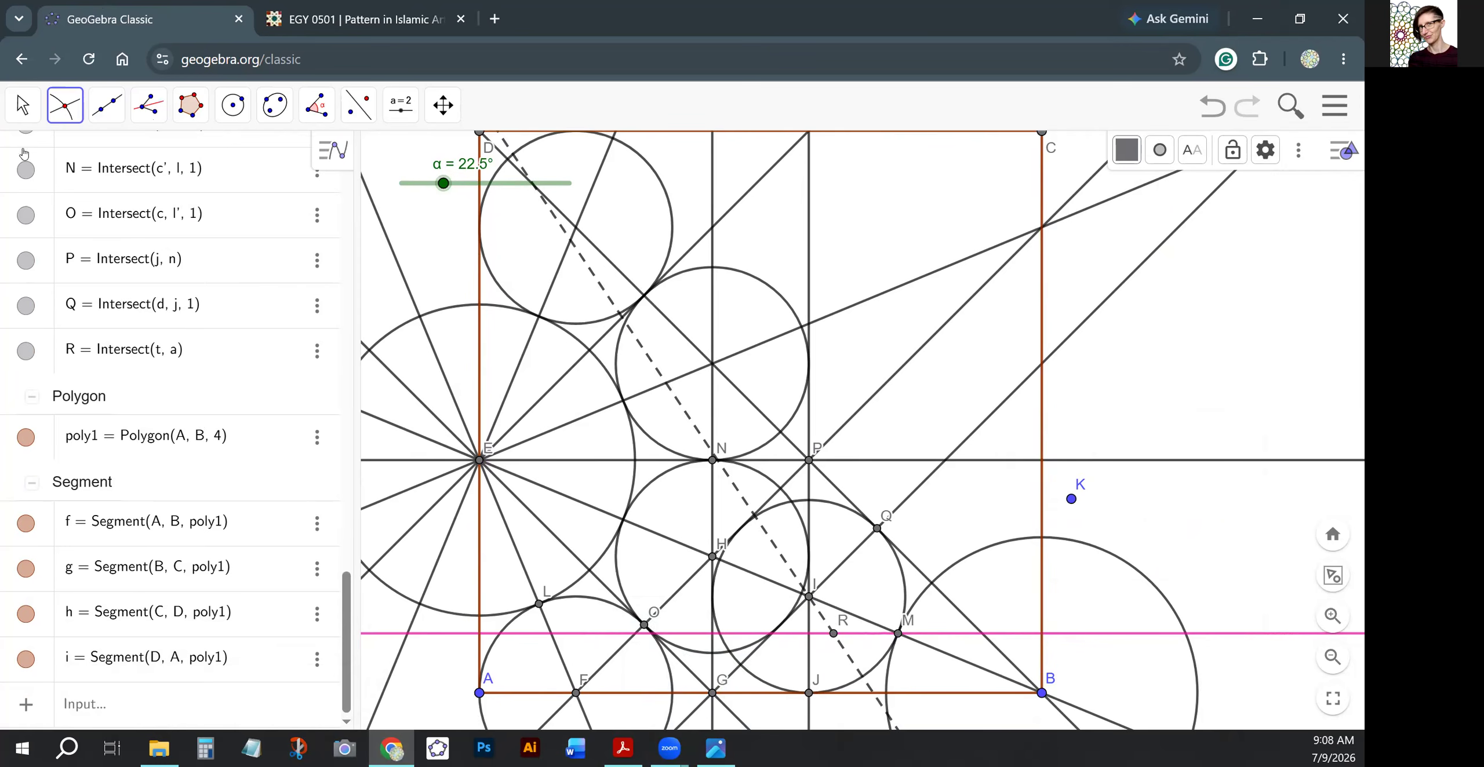
{"action": "left_click", "coordinate": [23, 104]}
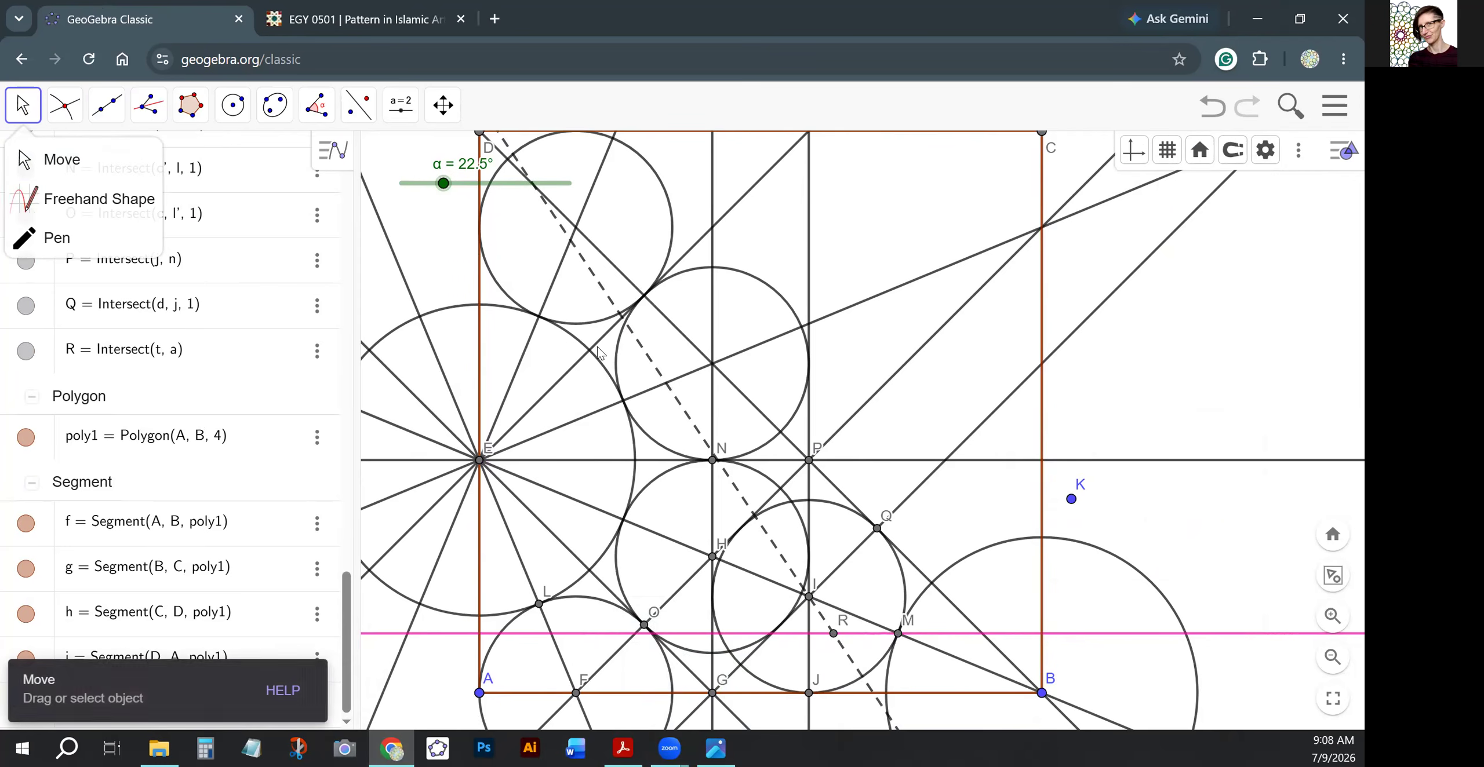
{"action": "left_click_drag", "start_coordinate": [444, 183], "coordinate": [445, 149]}
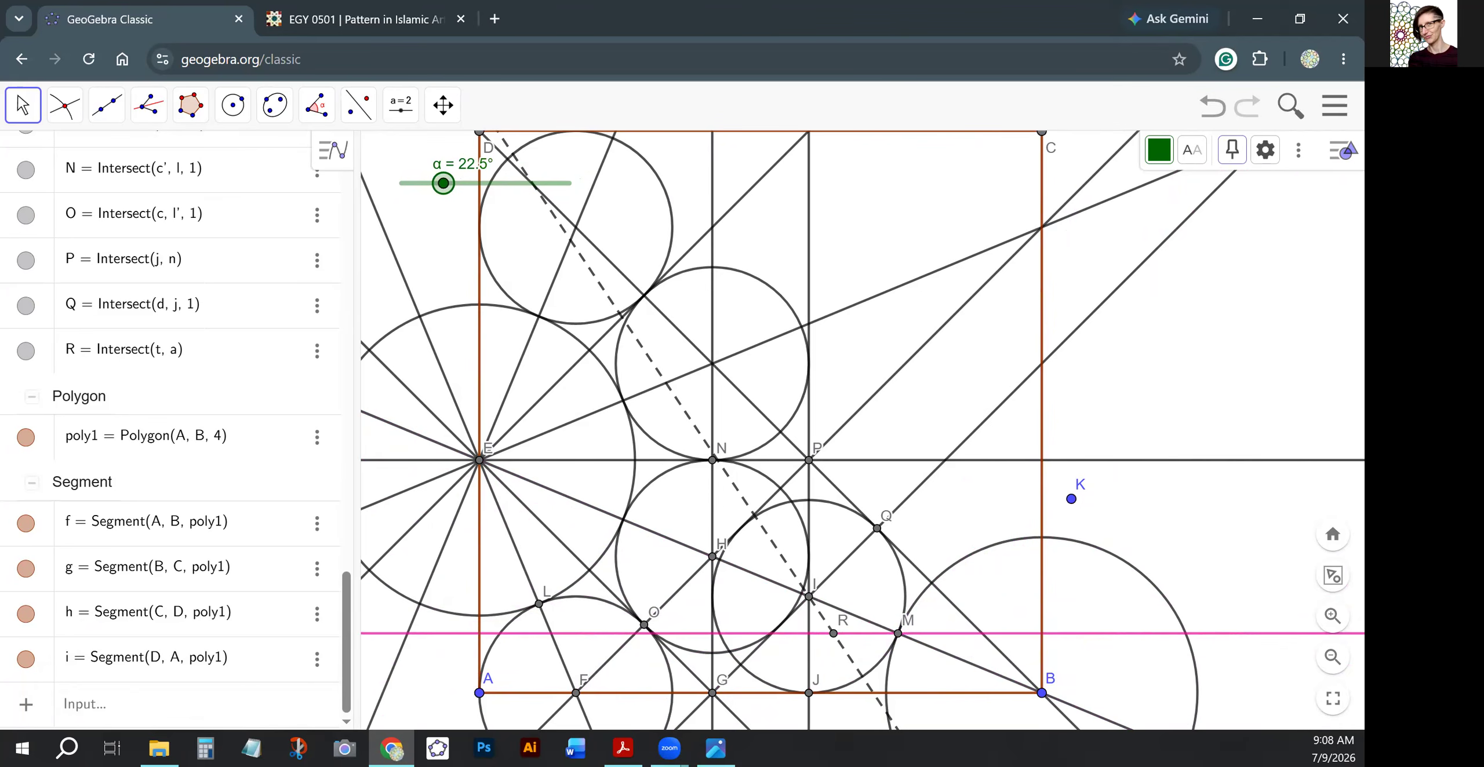
Reflect the pink line through M about line EB and mark where the reflected line crosses side AB.
{"action": "left_click", "coordinate": [358, 105]}
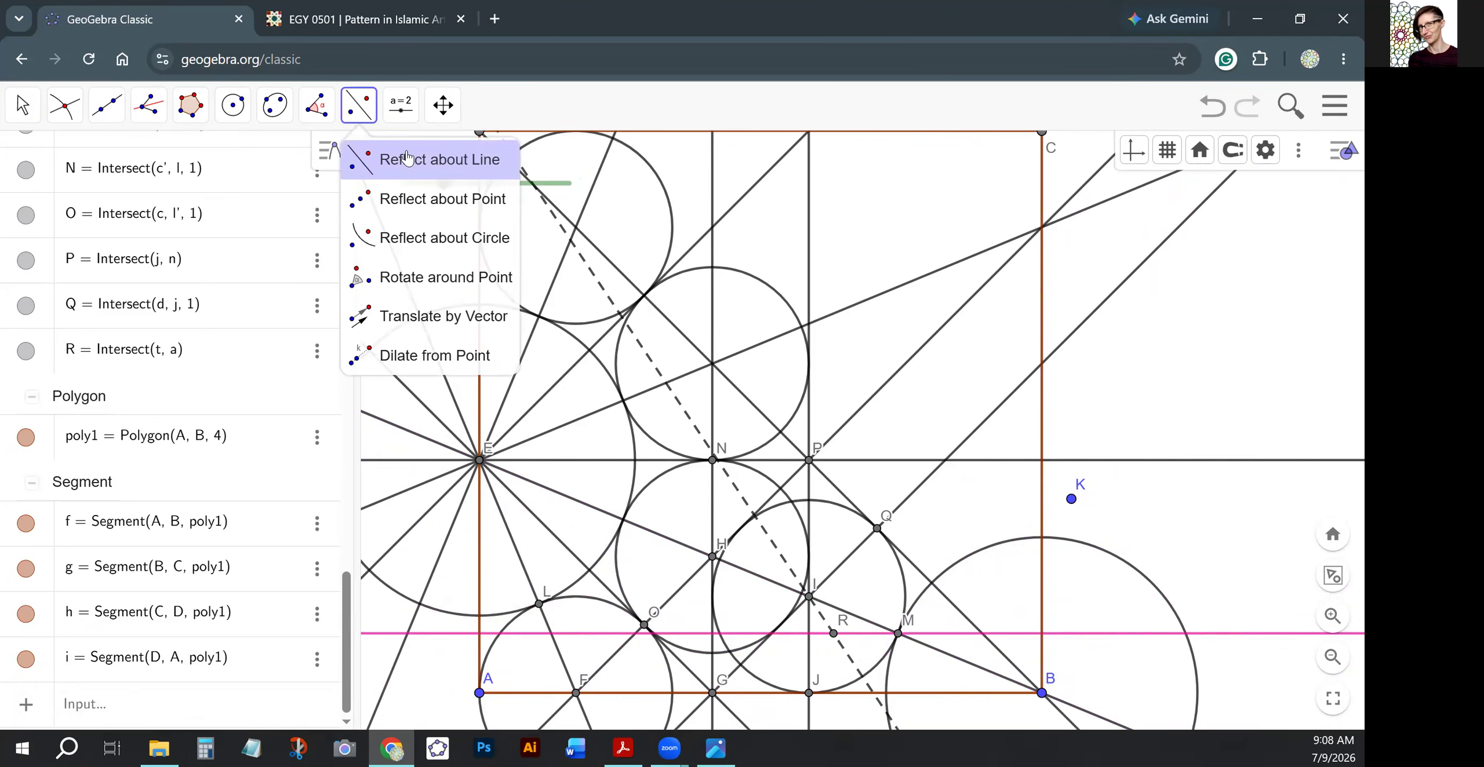
{"action": "left_click", "coordinate": [407, 159]}
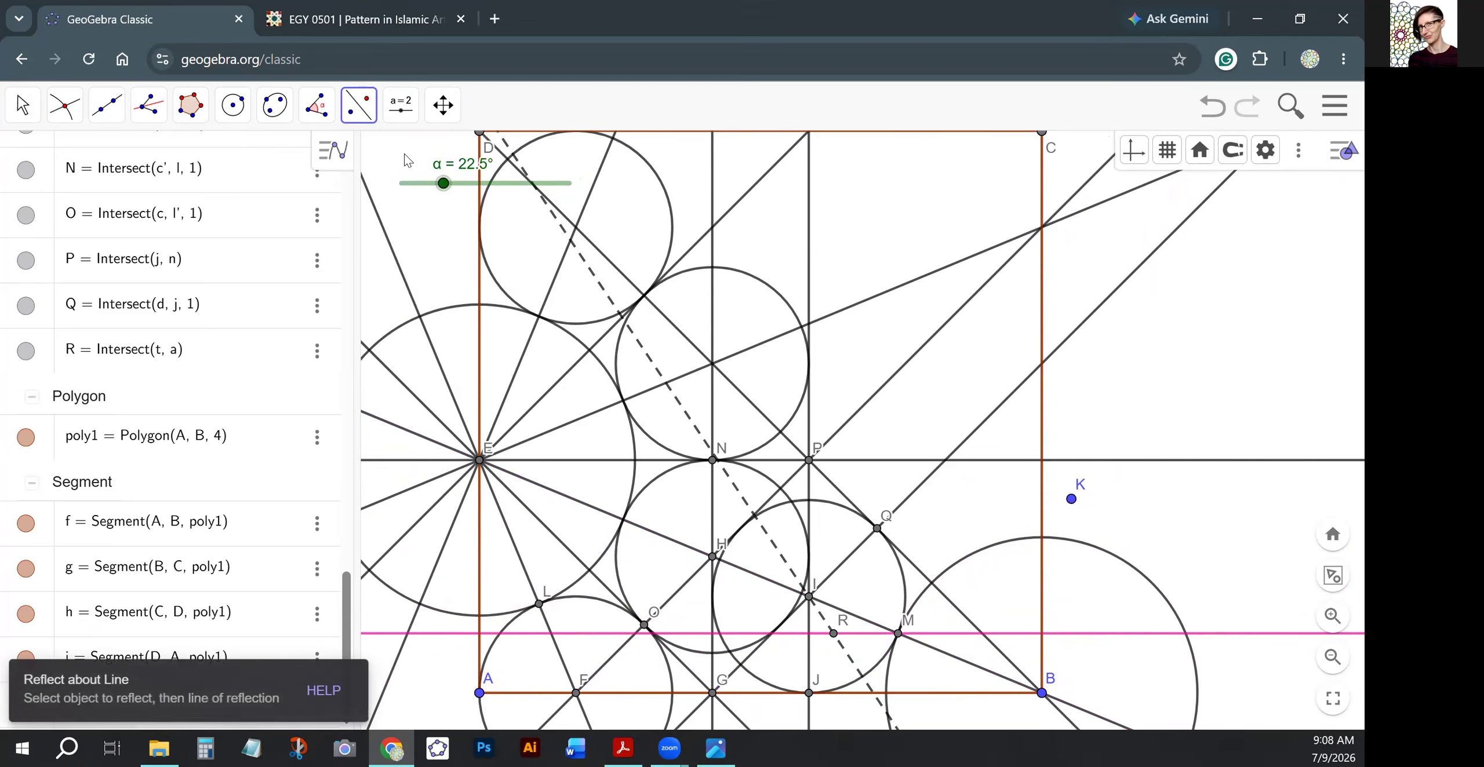
{"action": "left_click", "coordinate": [944, 654]}
{"action": "left_click", "coordinate": [65, 105]}
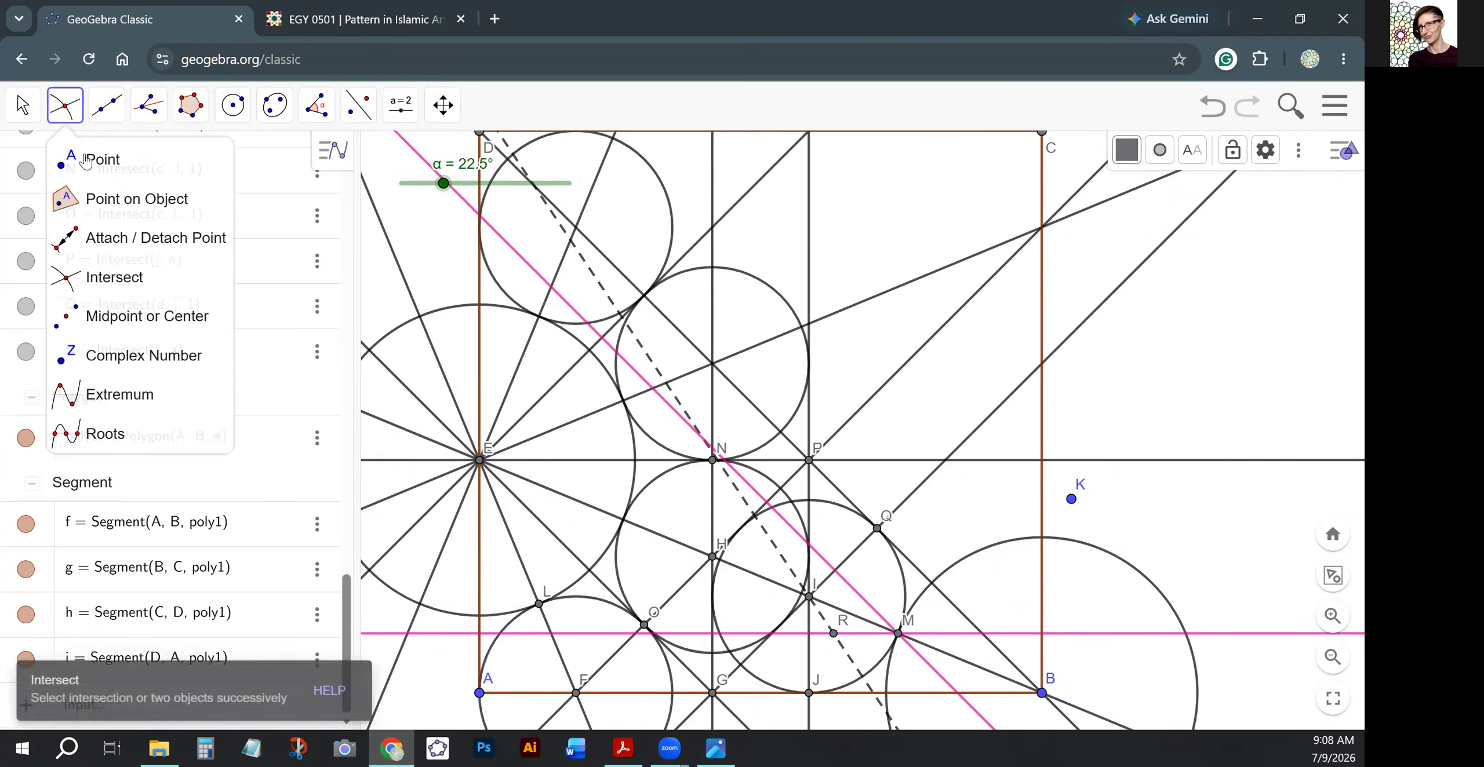
{"action": "left_click", "coordinate": [65, 284]}
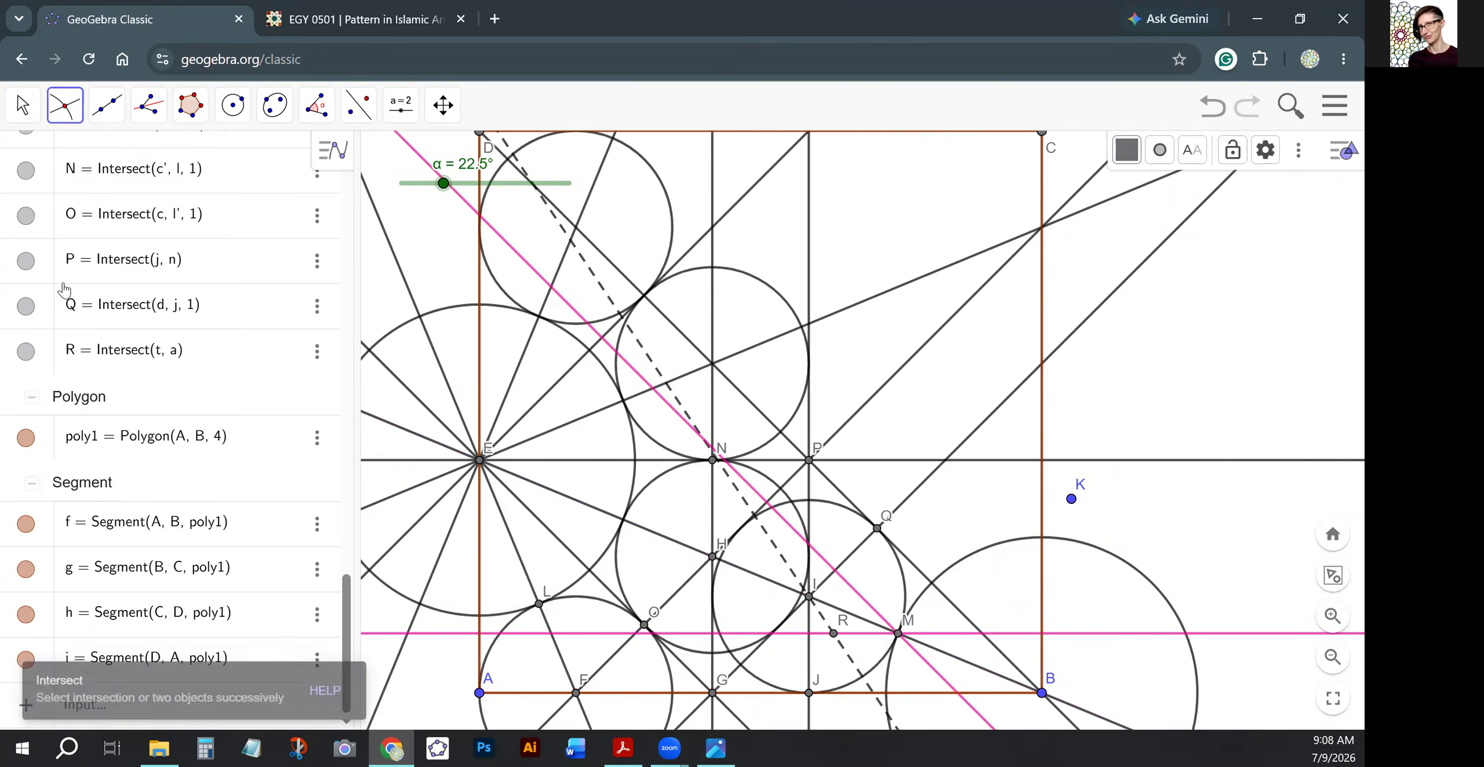
{"action": "left_click", "coordinate": [957, 694]}
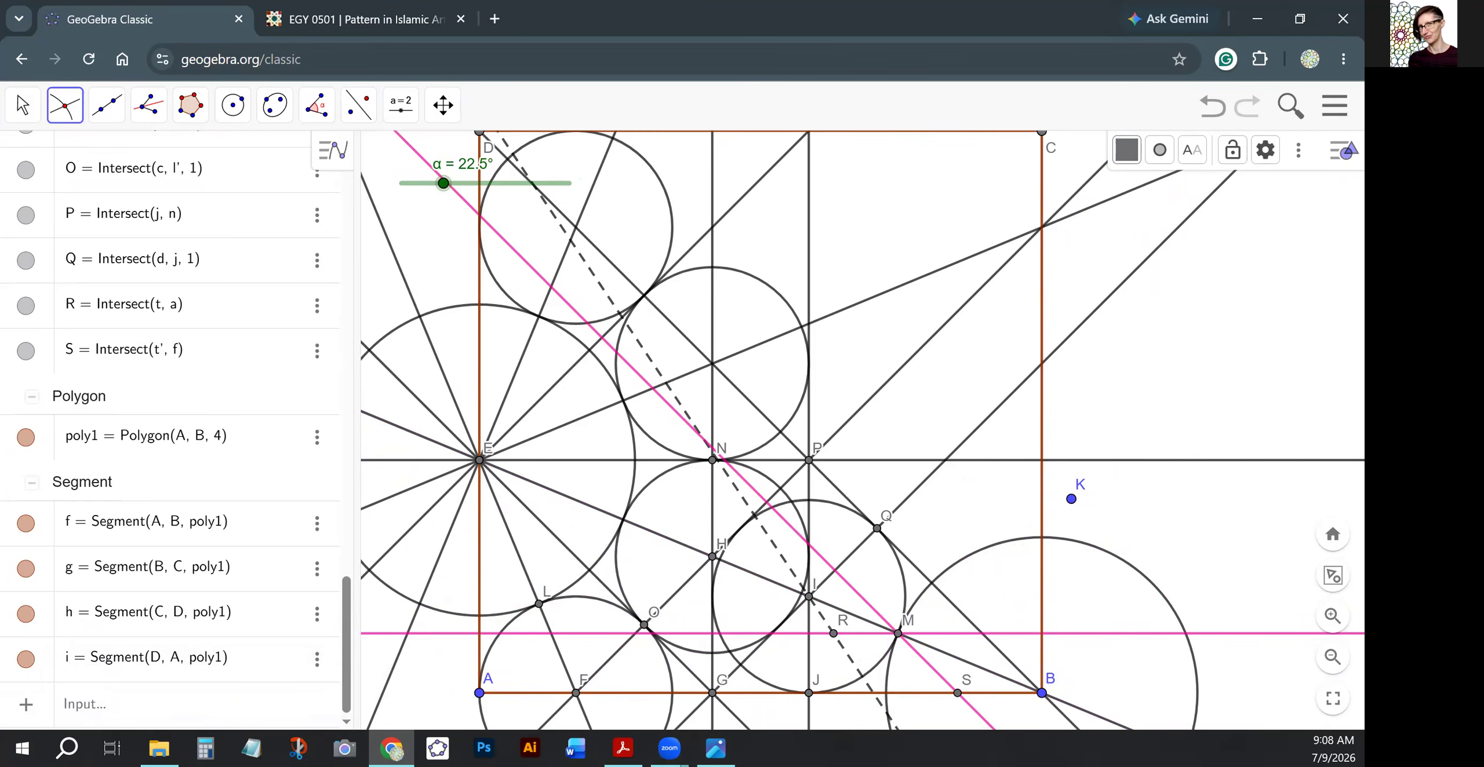
Draw a line through points J and R and colour it pink.
{"action": "left_click", "coordinate": [106, 105]}
{"action": "left_click", "coordinate": [139, 156]}
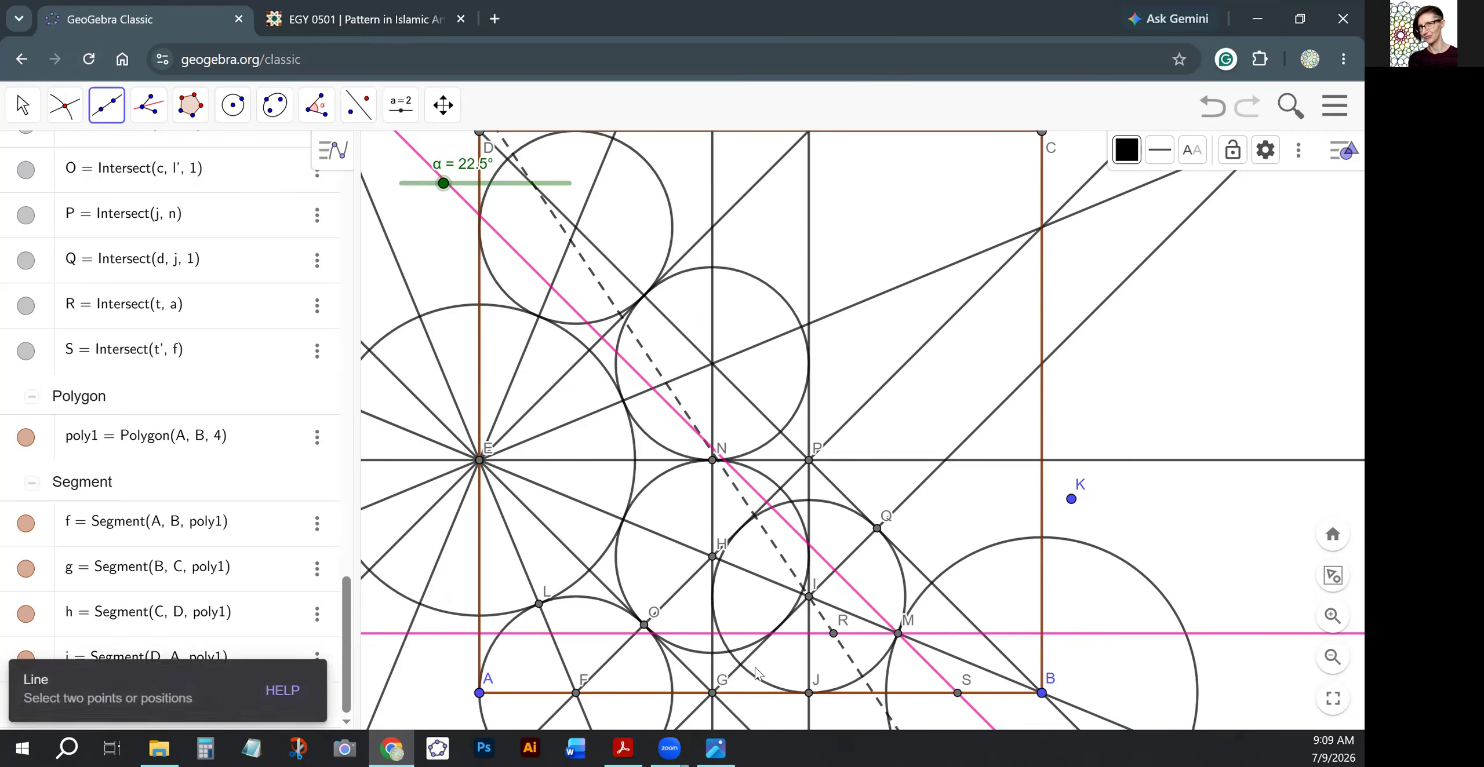
{"action": "left_click", "coordinate": [809, 693]}
{"action": "left_click", "coordinate": [834, 634]}
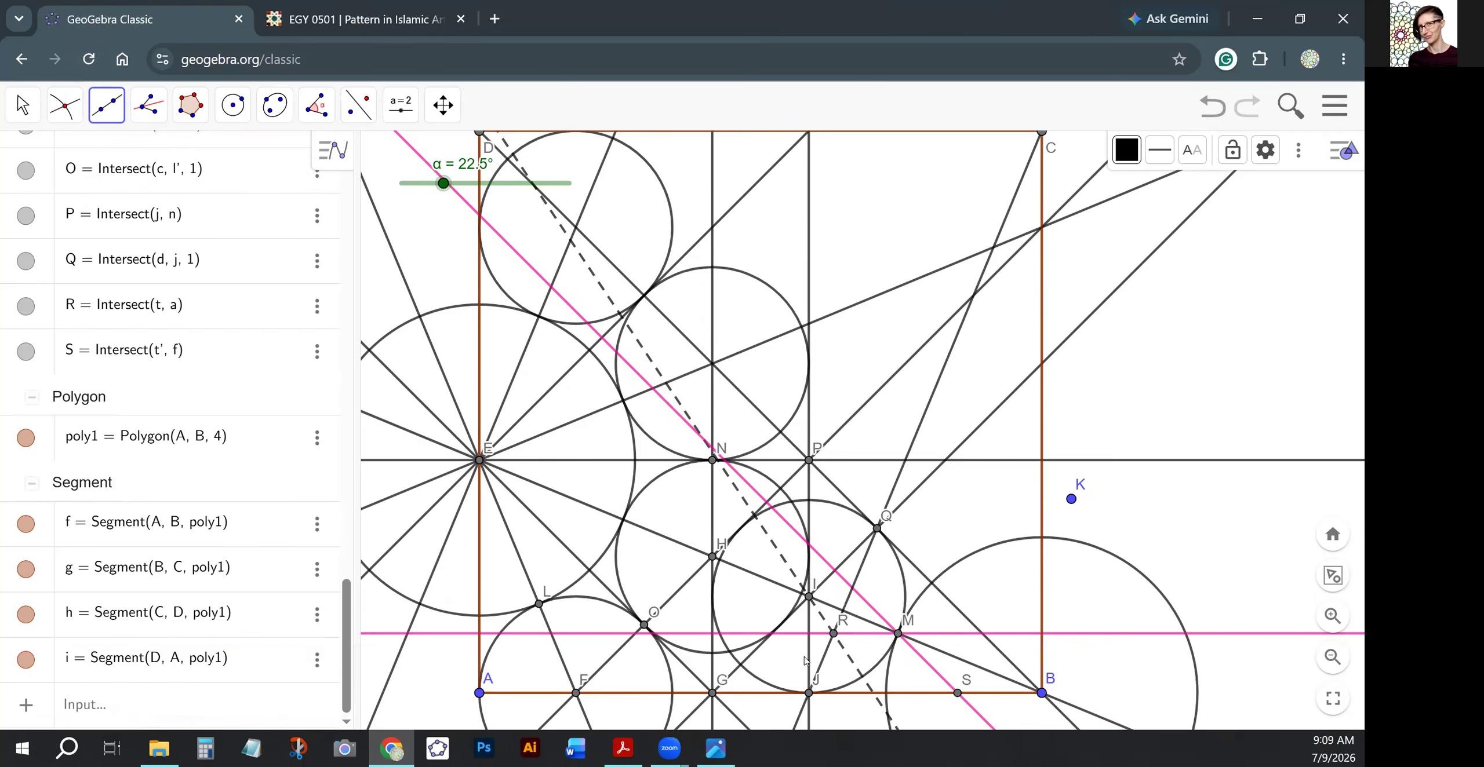
{"action": "key", "text": "Escape"}
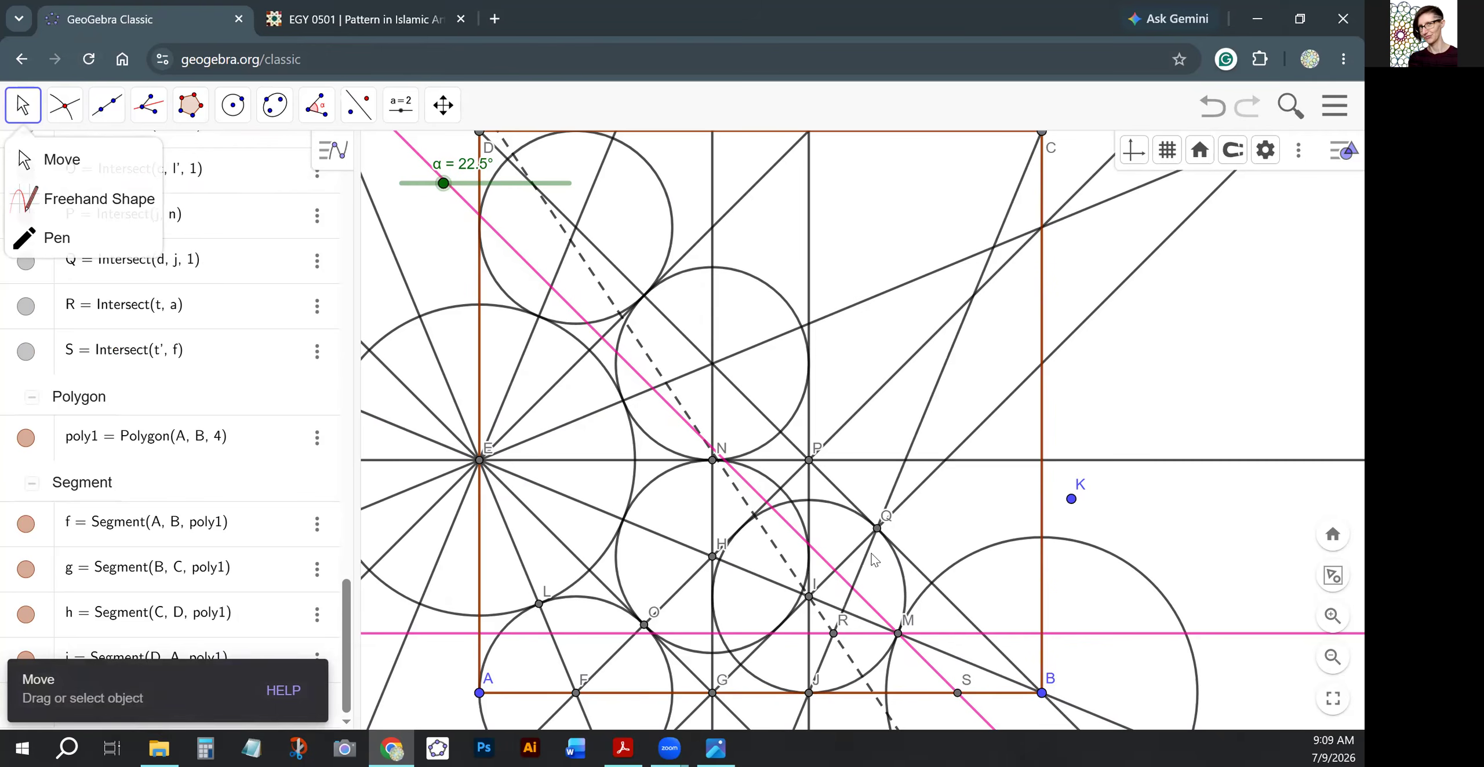
{"action": "left_click", "coordinate": [1126, 151]}
{"action": "left_click", "coordinate": [1235, 192]}
{"action": "left_click", "coordinate": [924, 523]}
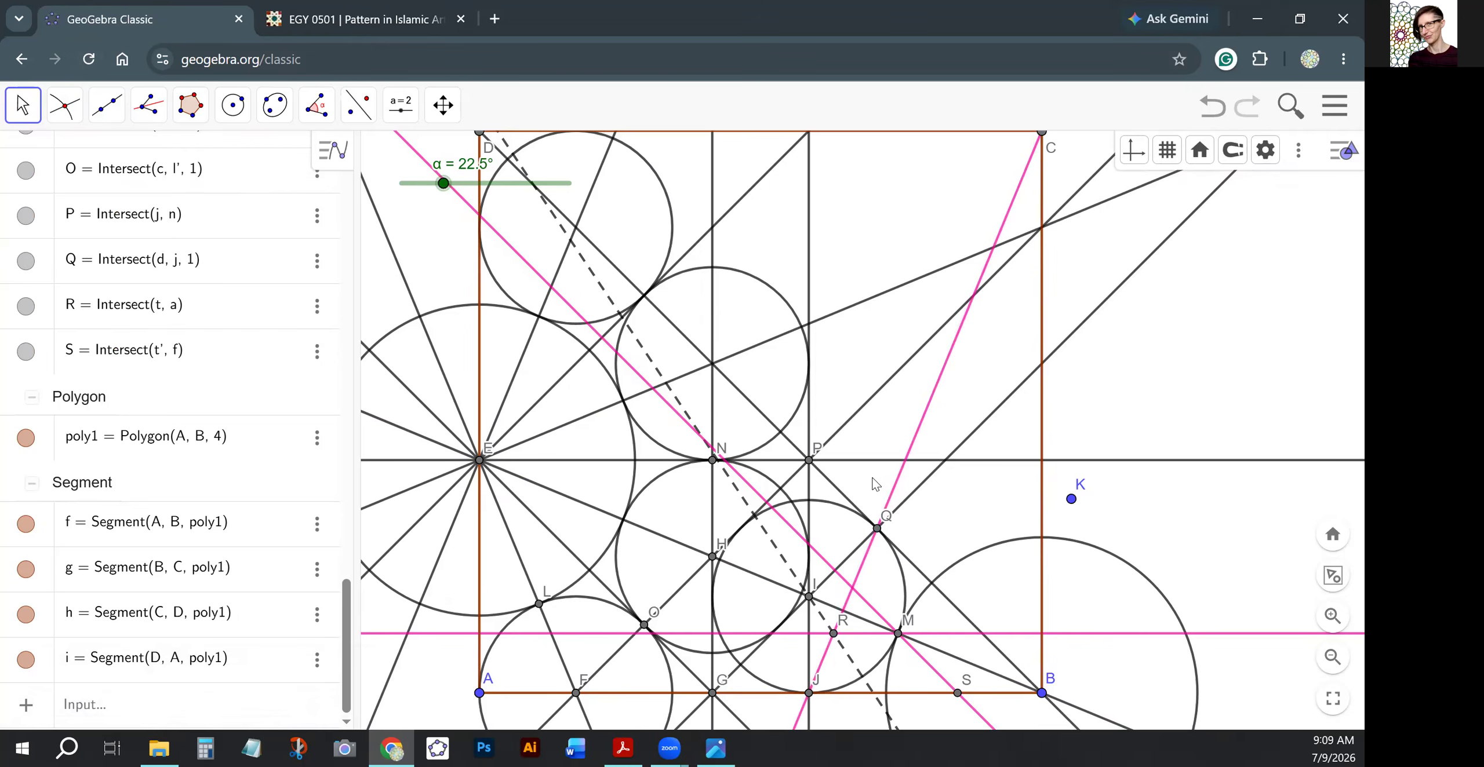
Set the slider α to 30° and reflect the pink line through J and R about the vertical line through J.
{"action": "left_click_drag", "start_coordinate": [443, 184], "coordinate": [458, 185]}
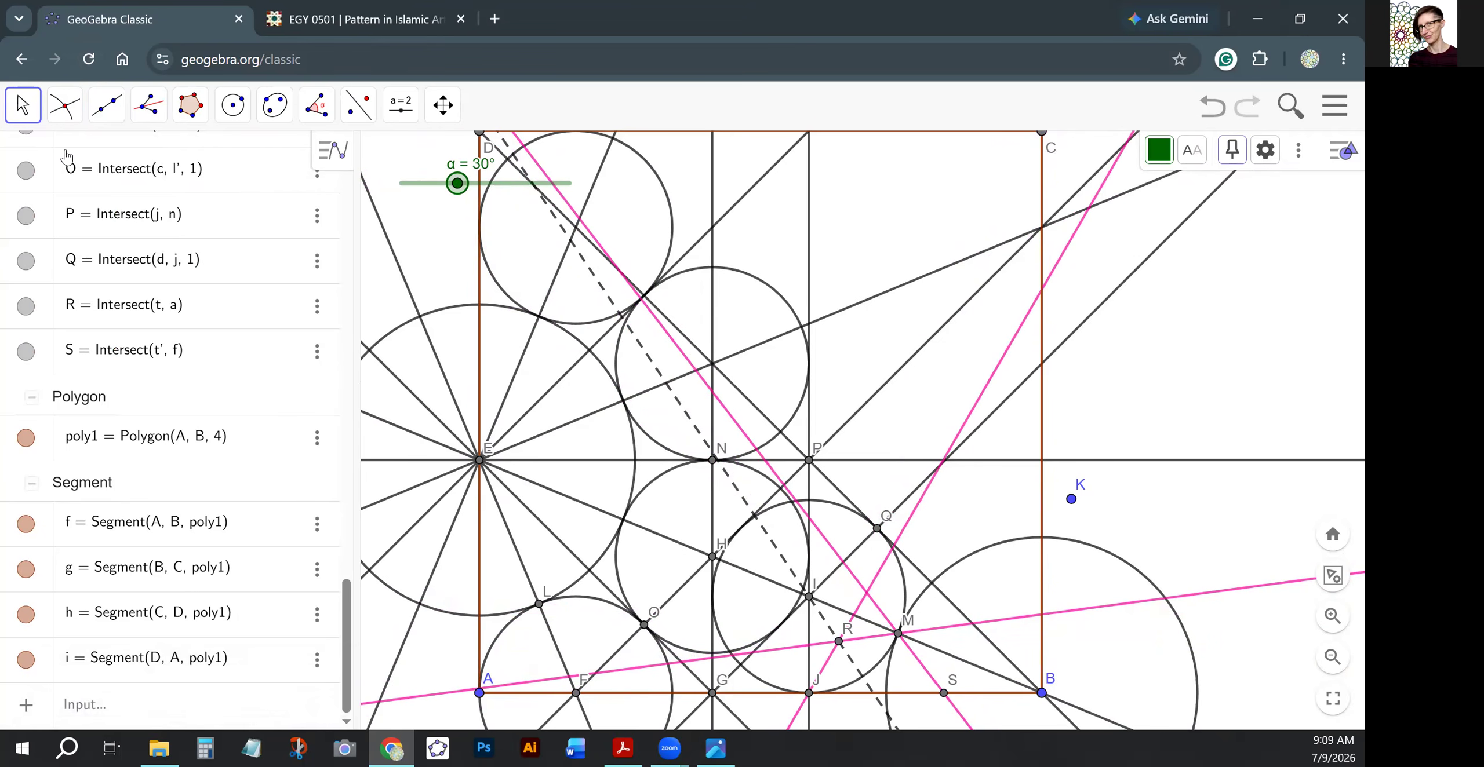
{"action": "left_click", "coordinate": [360, 113]}
{"action": "left_click", "coordinate": [432, 159]}
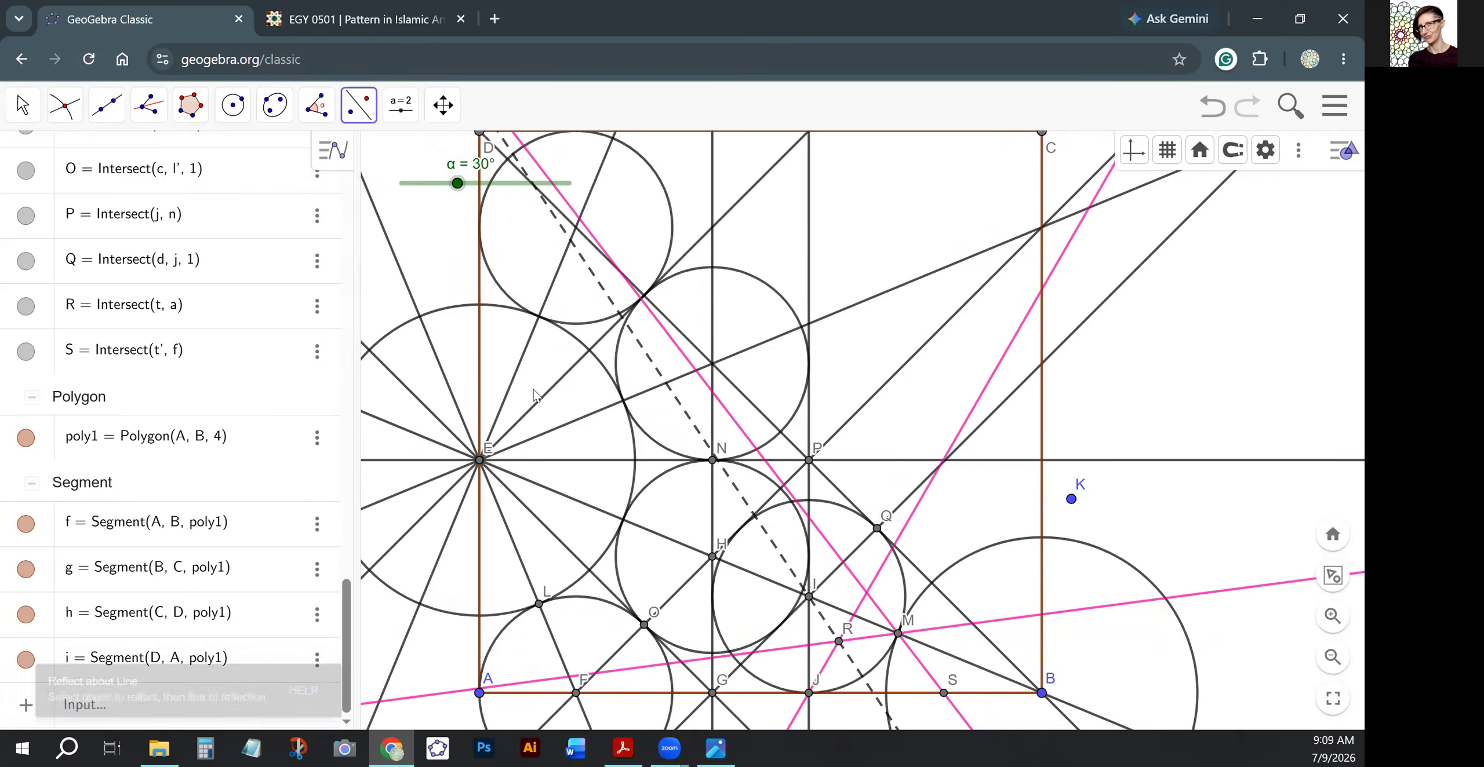
{"action": "left_click", "coordinate": [810, 667]}
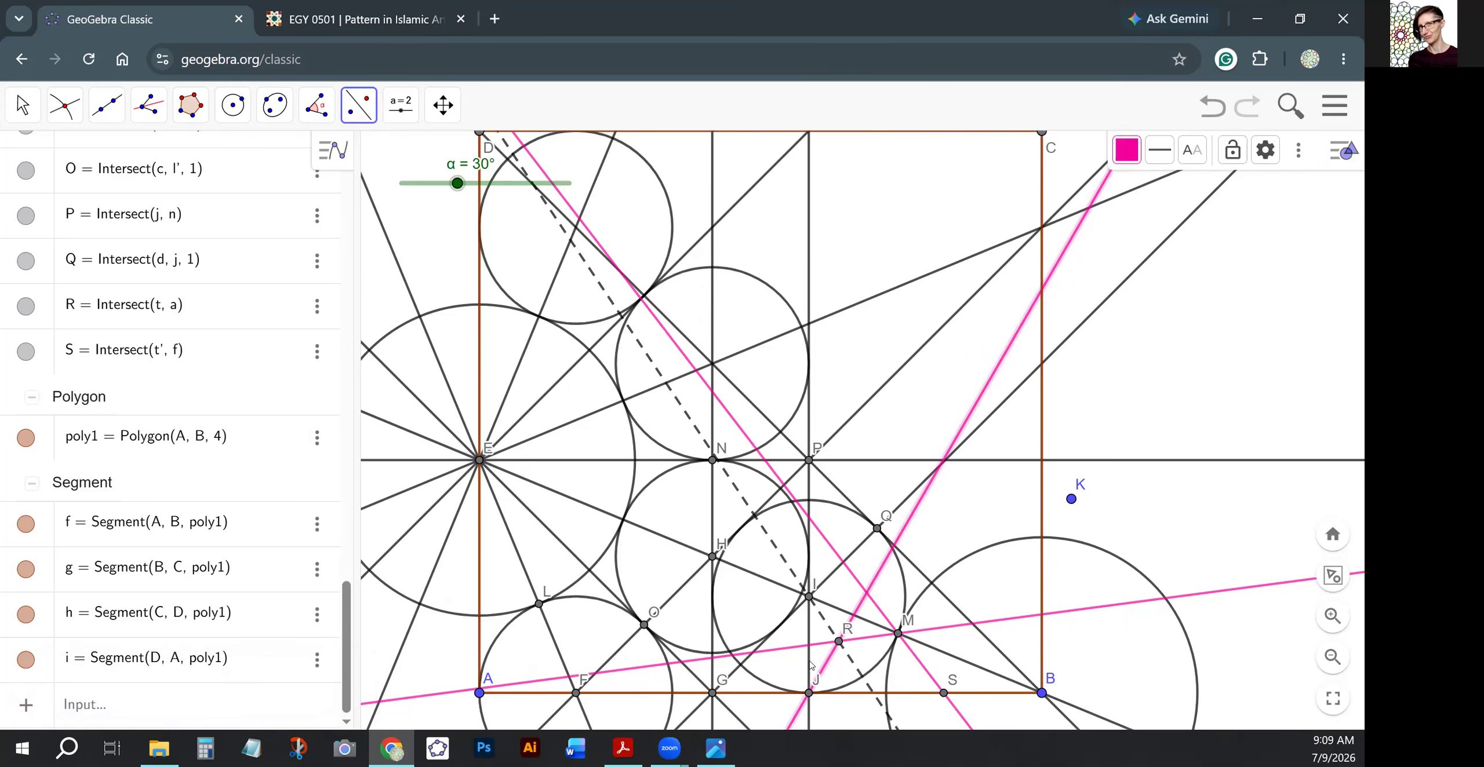
Mark the intersection of the reflected pink line with the diagonal line through G and Q.
{"action": "left_click", "coordinate": [64, 108]}
{"action": "left_click", "coordinate": [106, 284]}
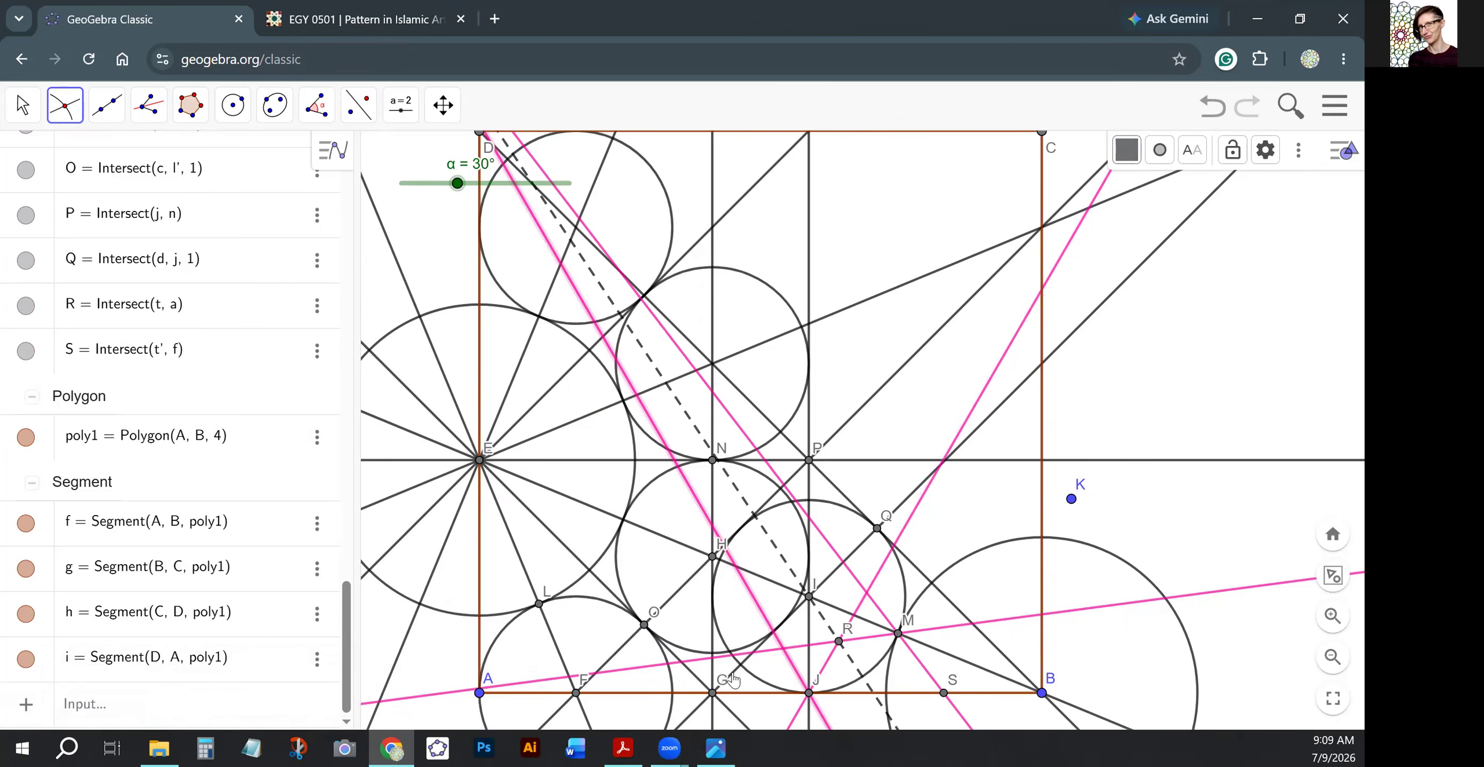
{"action": "left_click", "coordinate": [695, 717]}
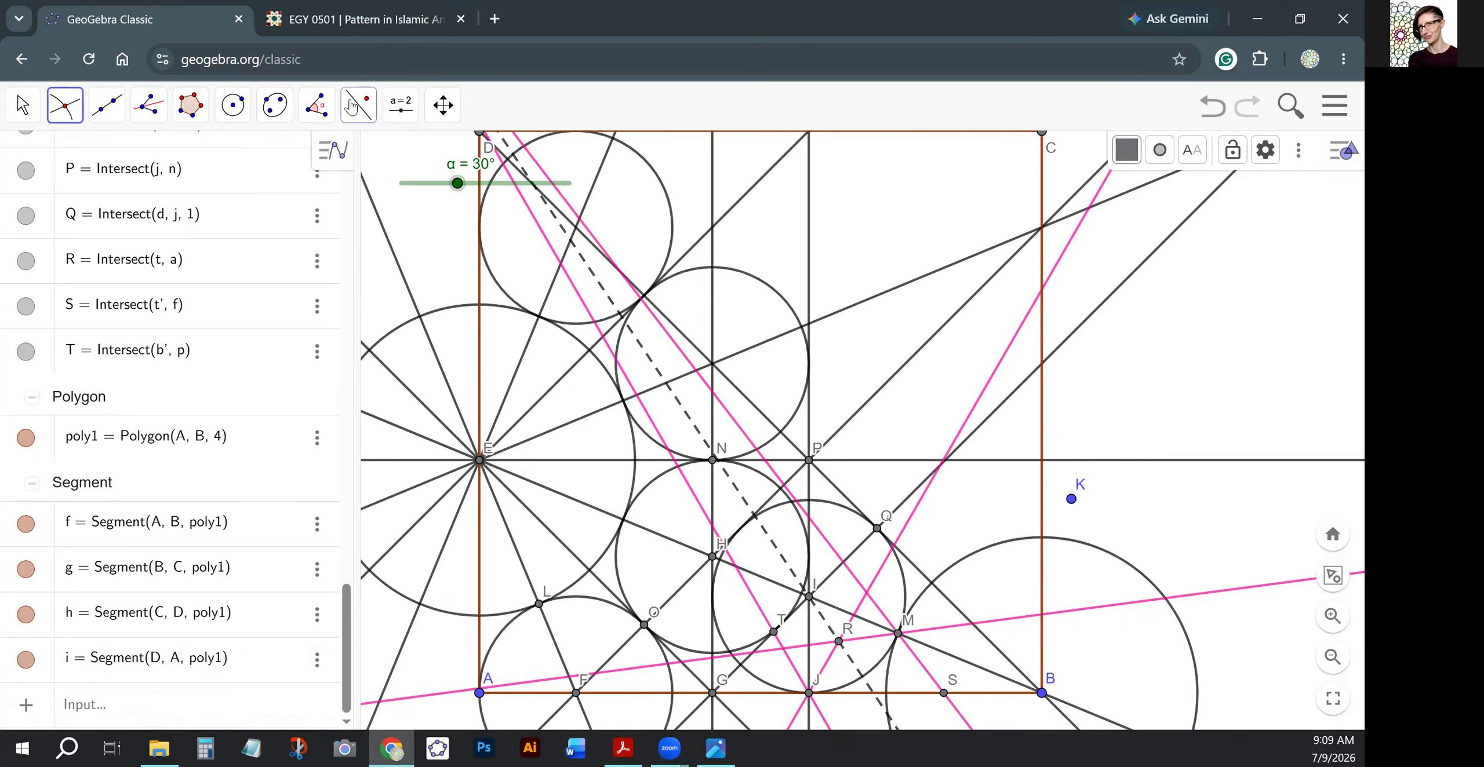
Reflect the pink line through J and T about the diagonal line through G and Q.
{"action": "left_click", "coordinate": [359, 105]}
{"action": "left_click", "coordinate": [410, 156]}
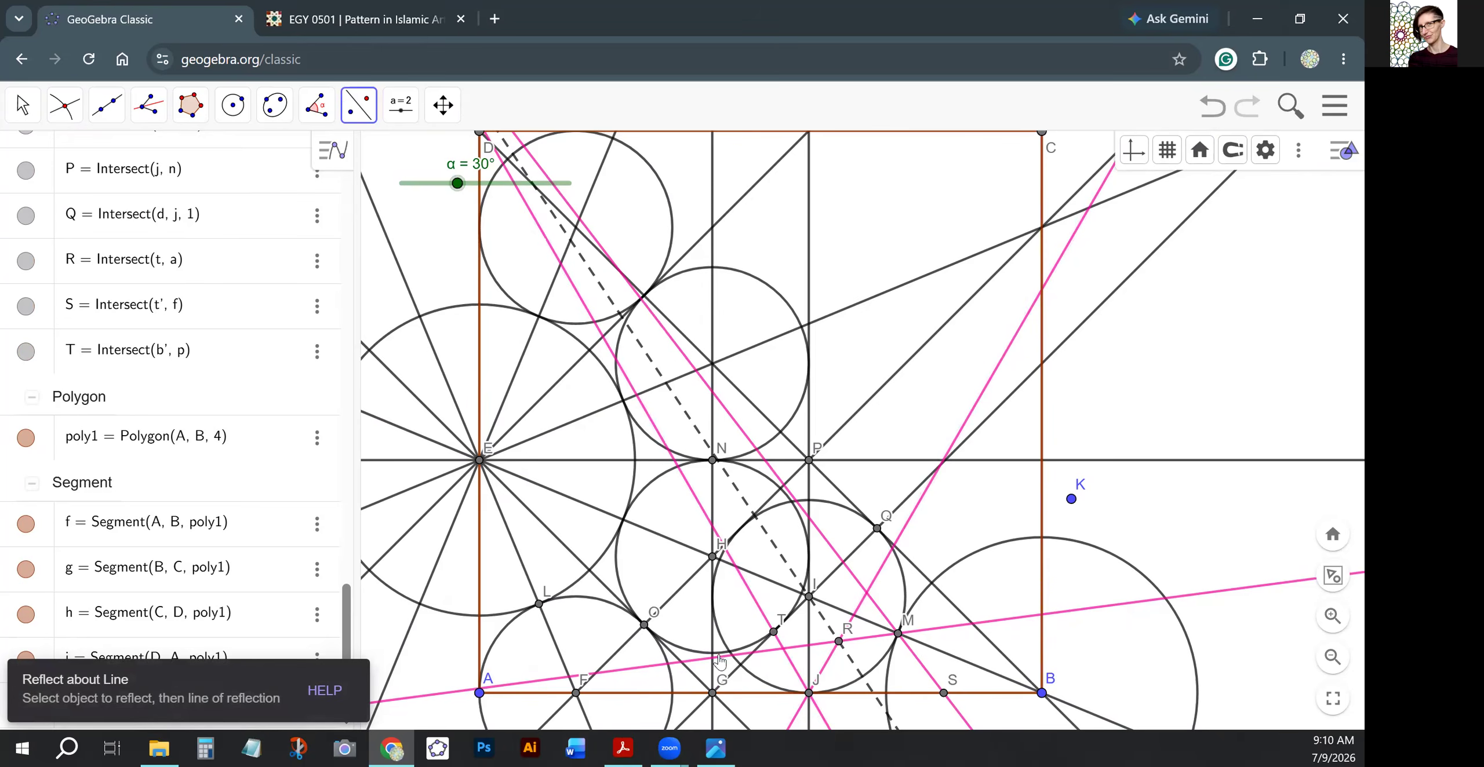
{"action": "left_click", "coordinate": [761, 613]}
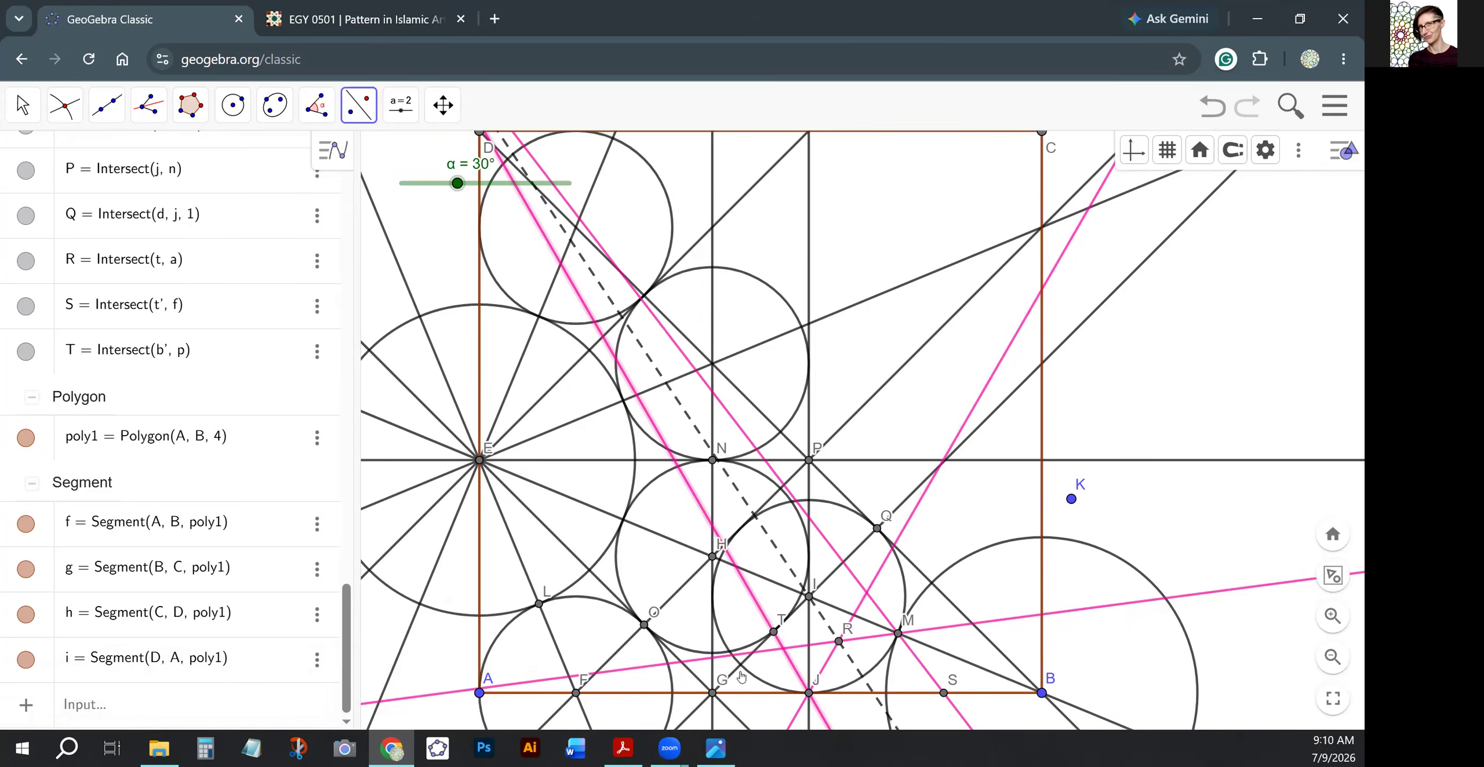
{"action": "left_click", "coordinate": [687, 723]}
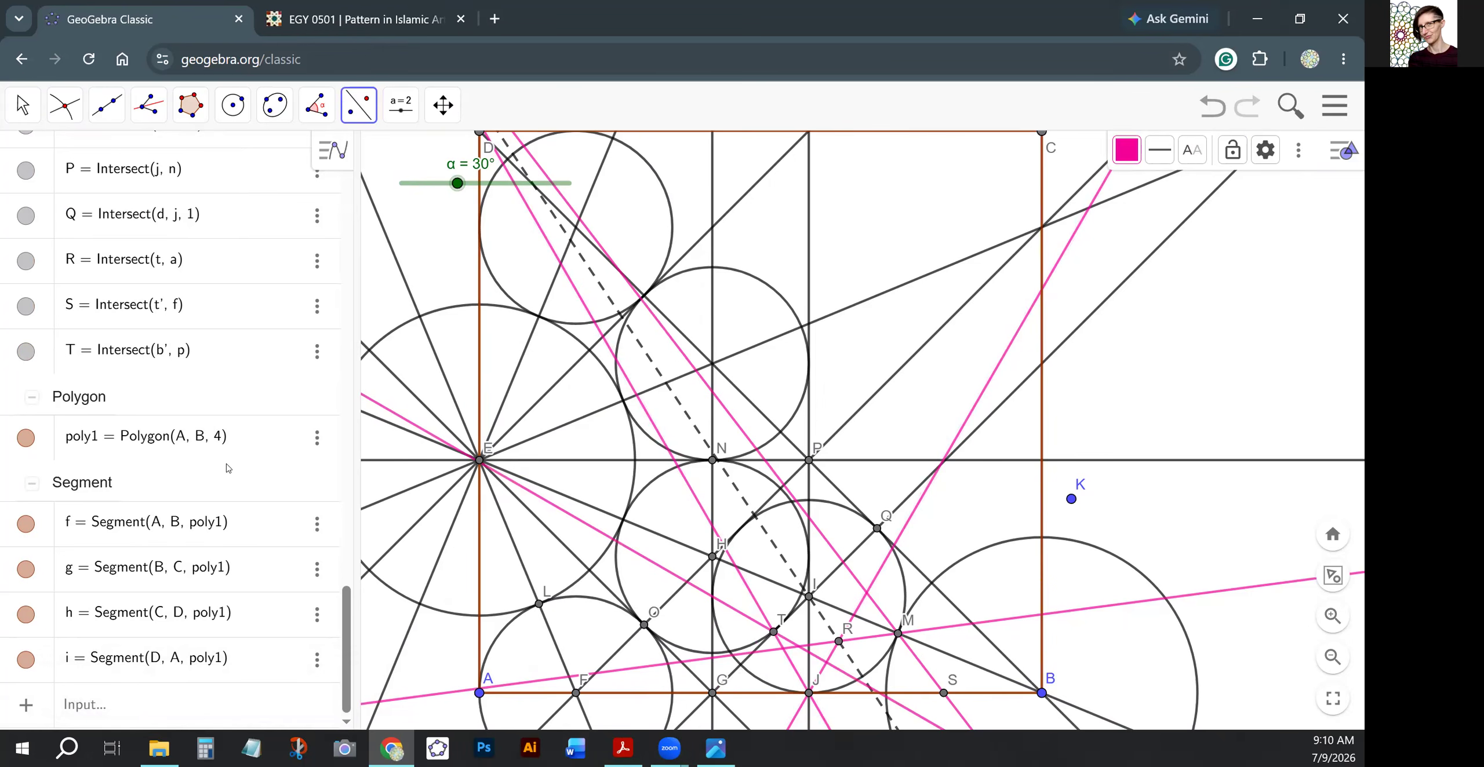
Draw a line through points G and P and colour it green.
{"action": "left_click", "coordinate": [106, 105]}
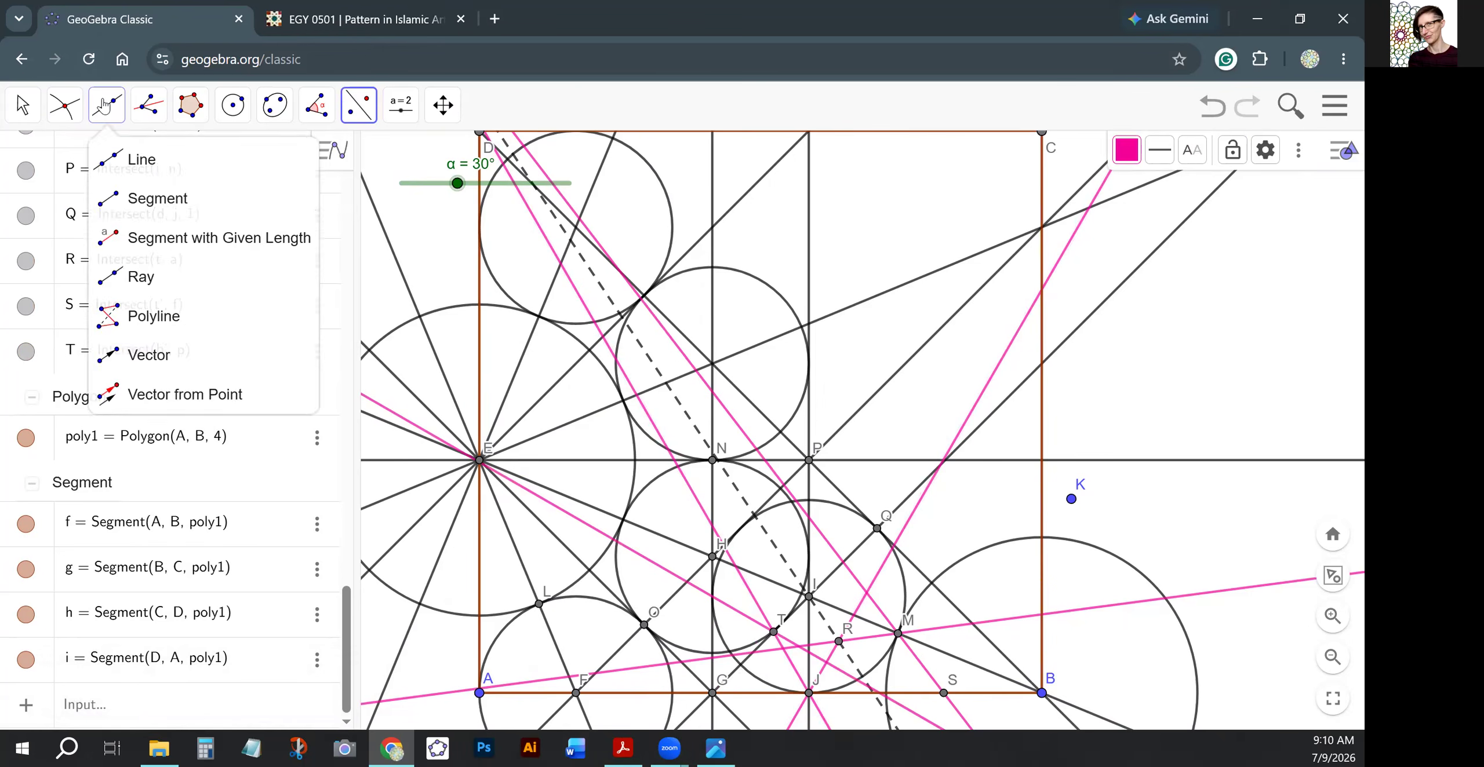
{"action": "left_click", "coordinate": [136, 155]}
{"action": "left_click", "coordinate": [712, 693]}
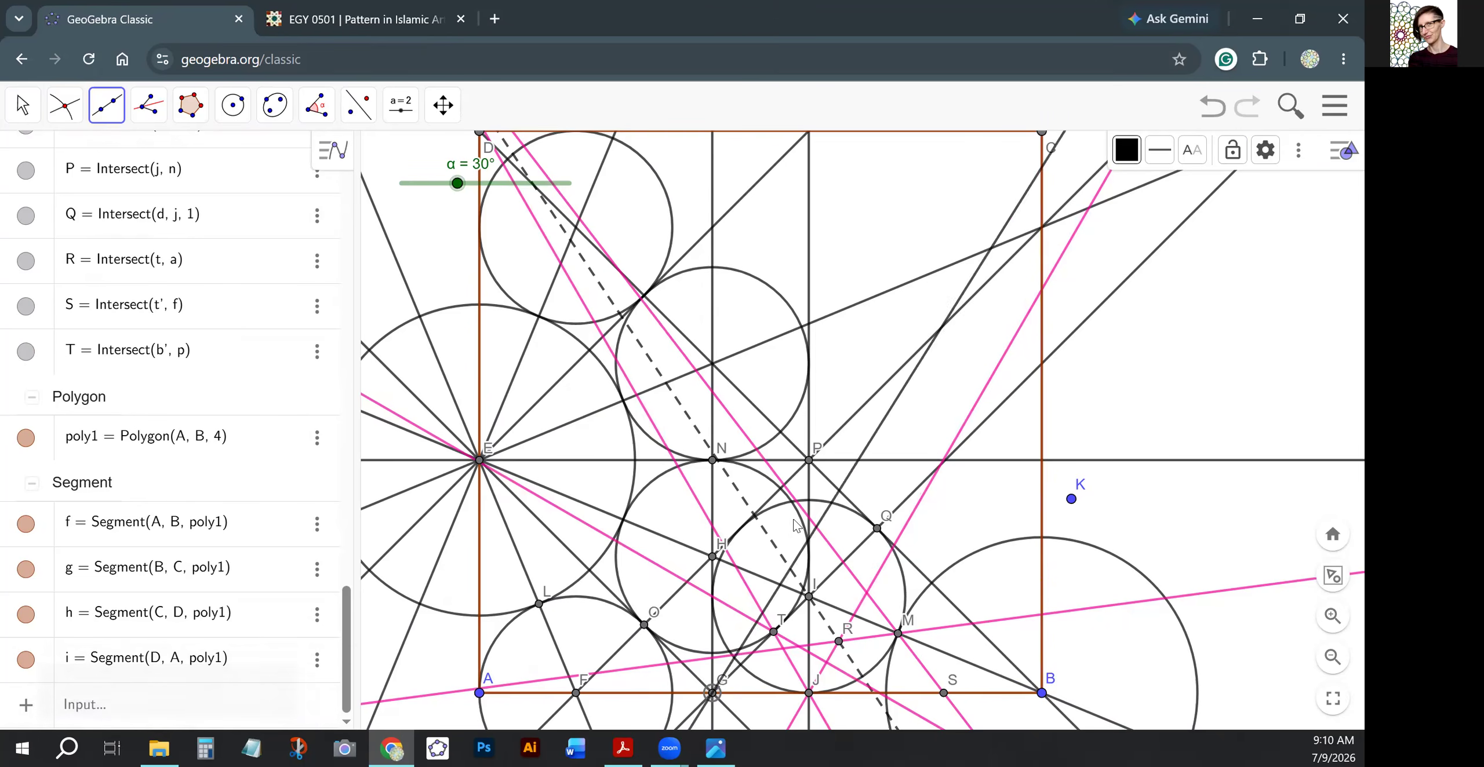
{"action": "left_click", "coordinate": [810, 462]}
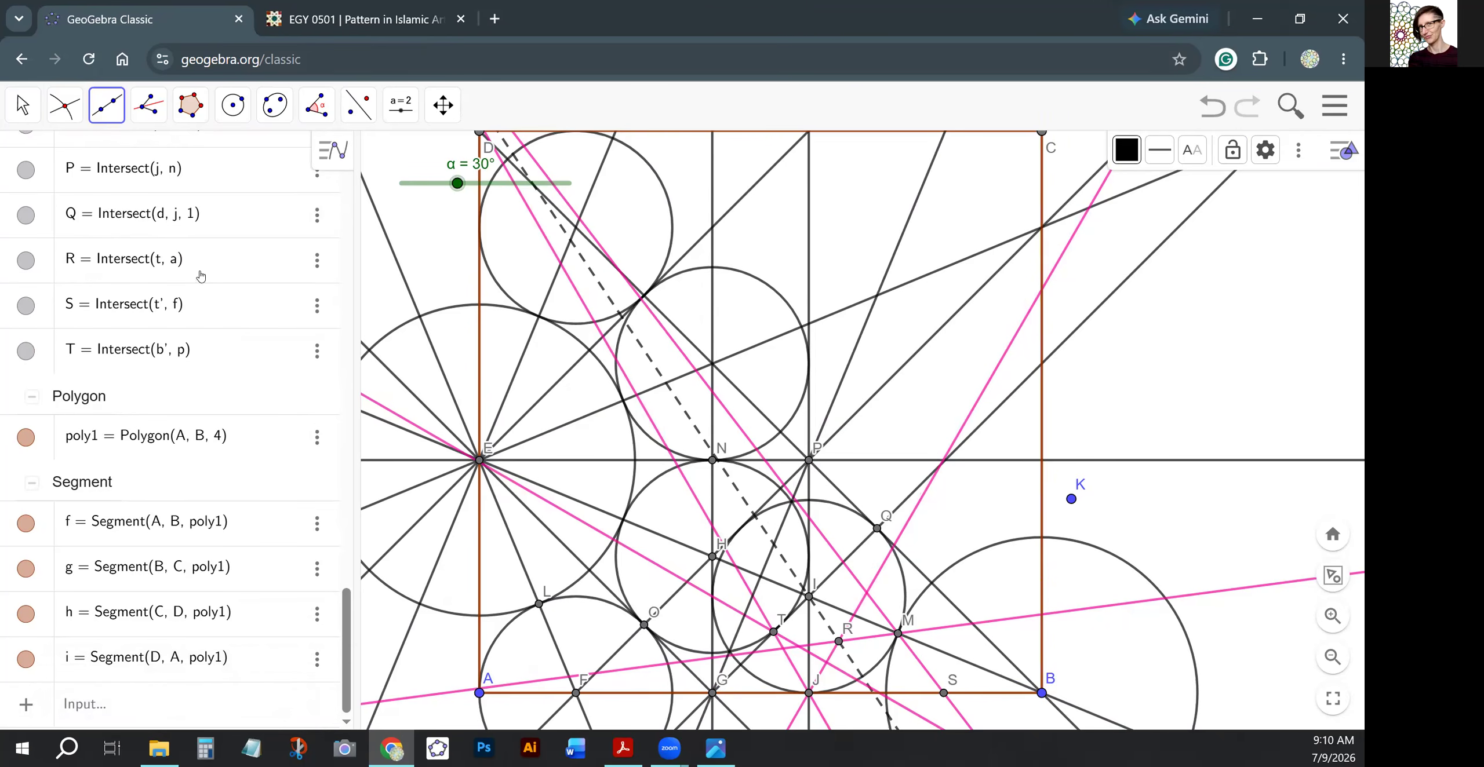
{"action": "left_click", "coordinate": [33, 112]}
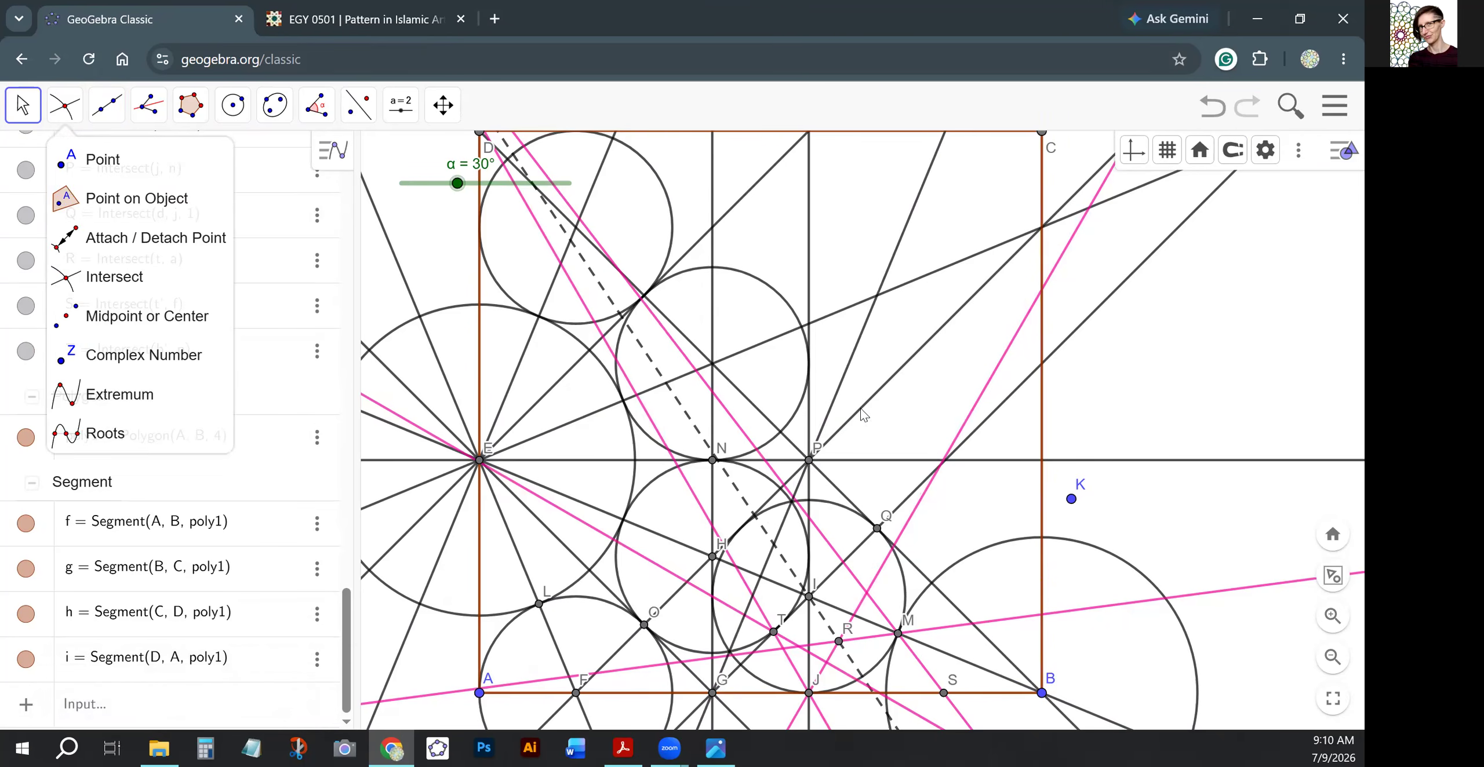
{"action": "left_click", "coordinate": [831, 405]}
{"action": "left_click", "coordinate": [1126, 150]}
{"action": "left_click", "coordinate": [1133, 185]}
{"action": "left_click", "coordinate": [880, 443]}
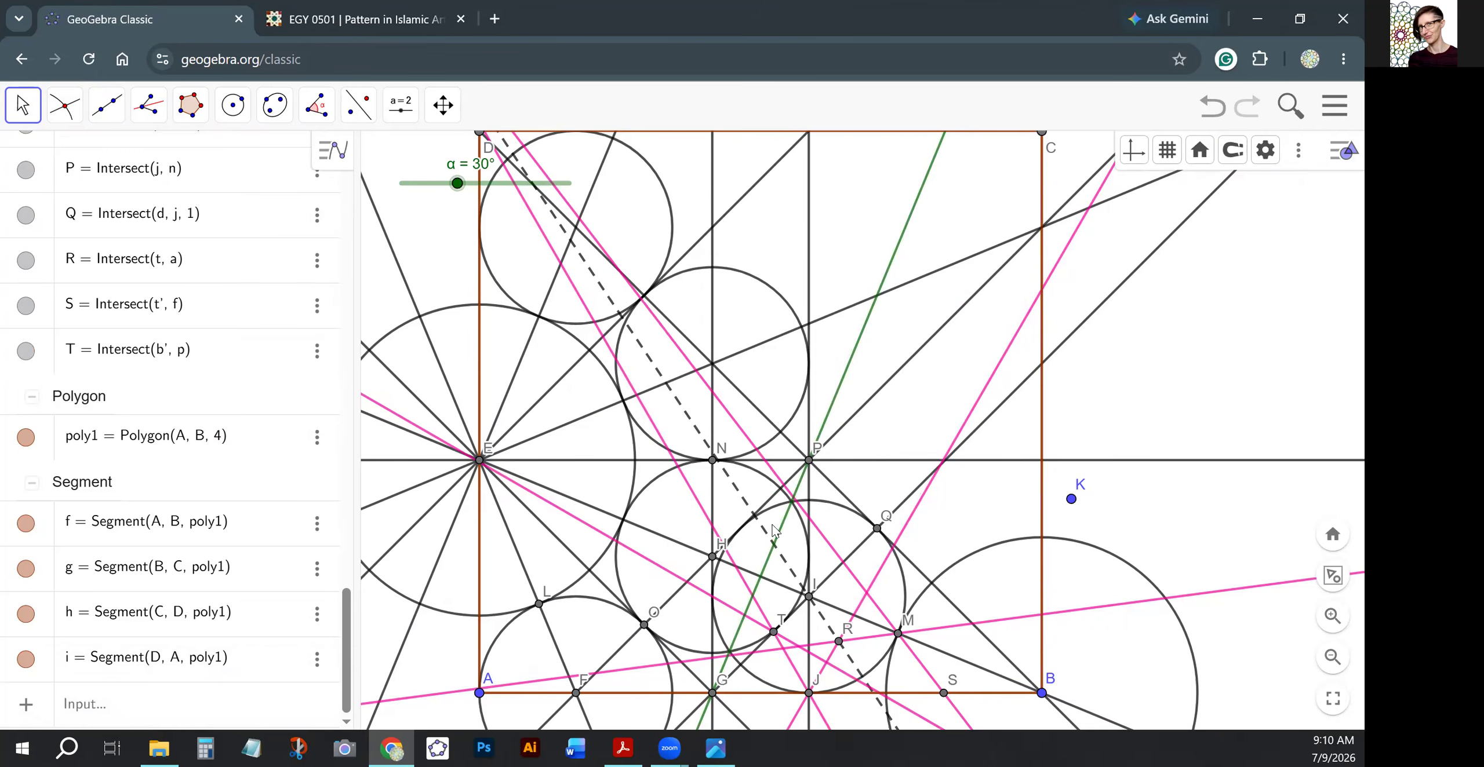
Reflect points T, R and M about the green line through G and P.
{"action": "left_click", "coordinate": [358, 105]}
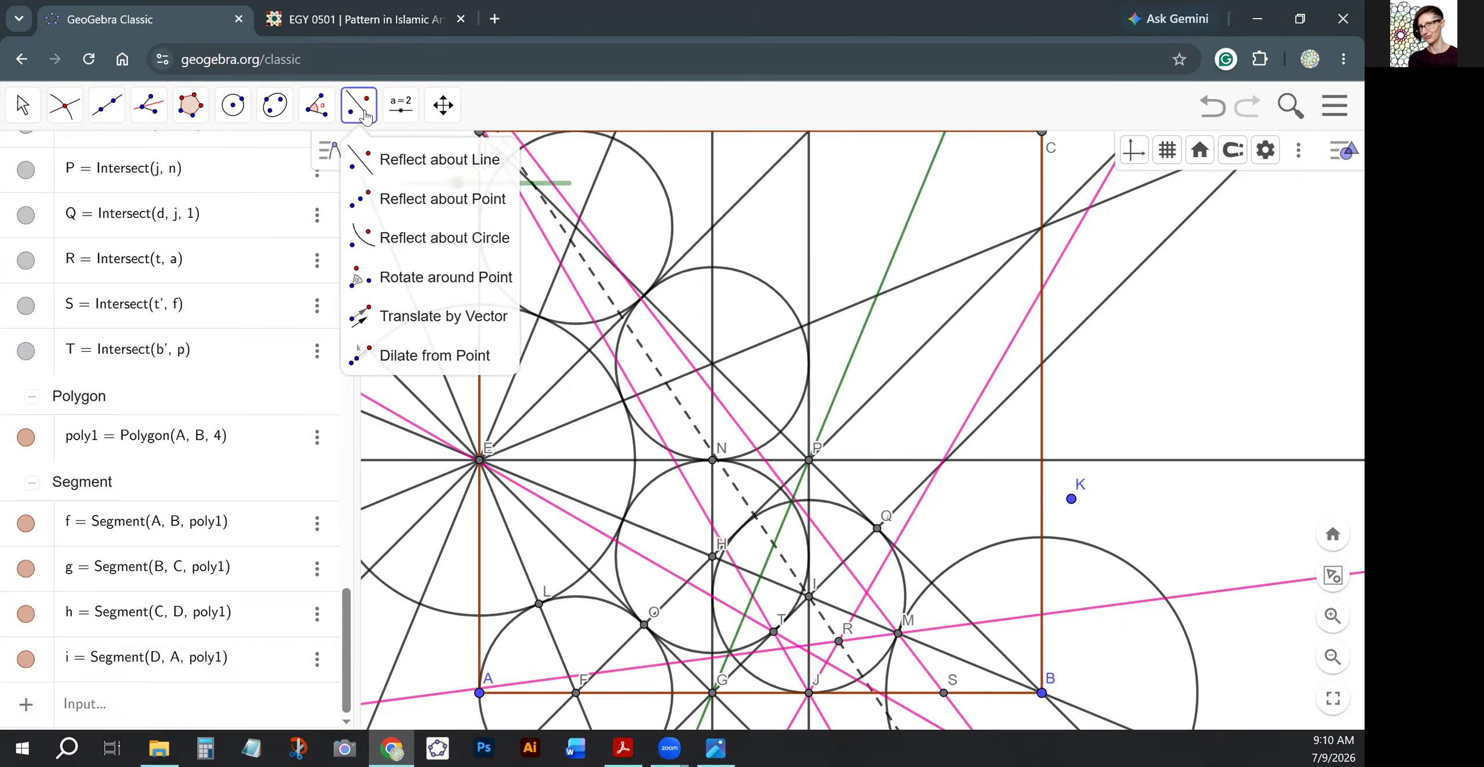
{"action": "left_click", "coordinate": [405, 156]}
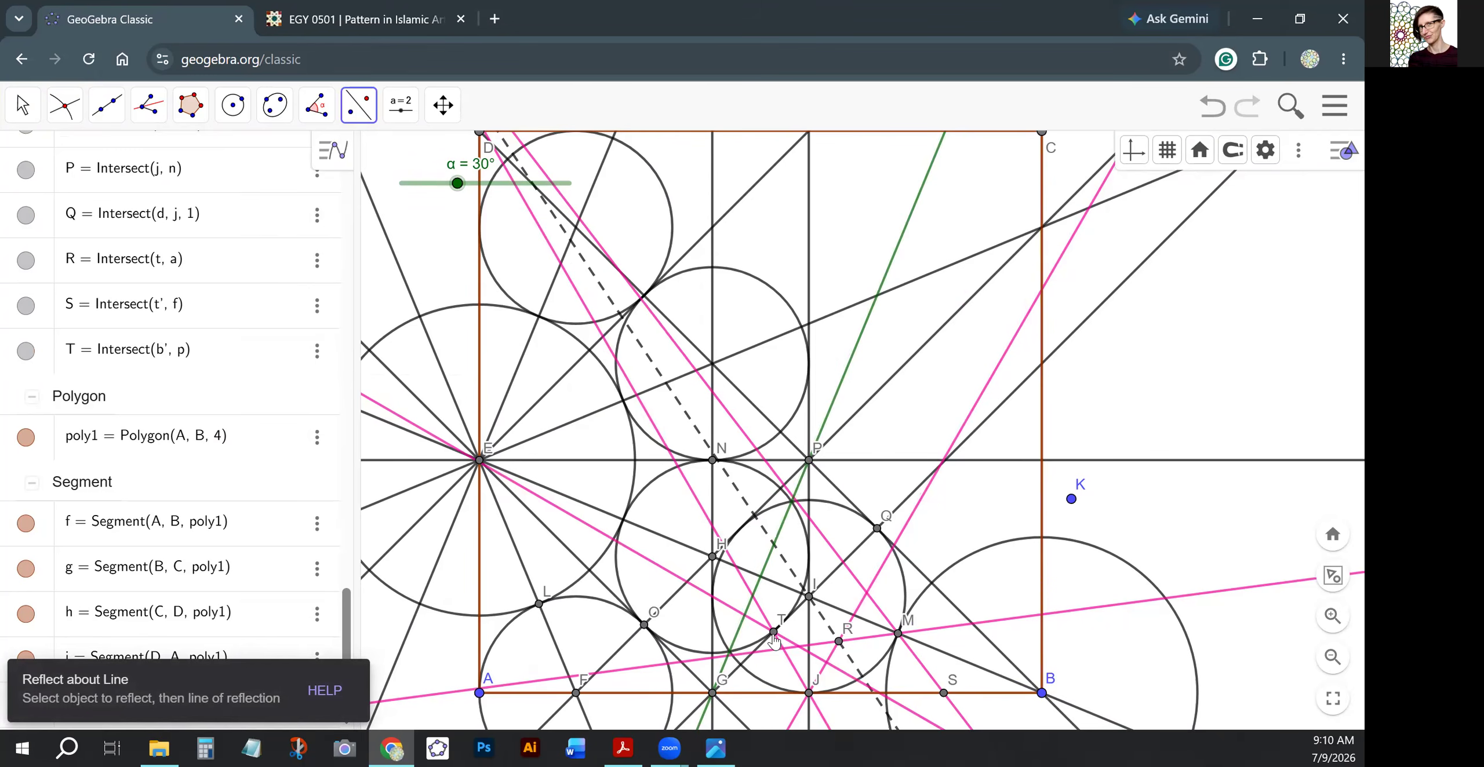
{"action": "left_click", "coordinate": [774, 635]}
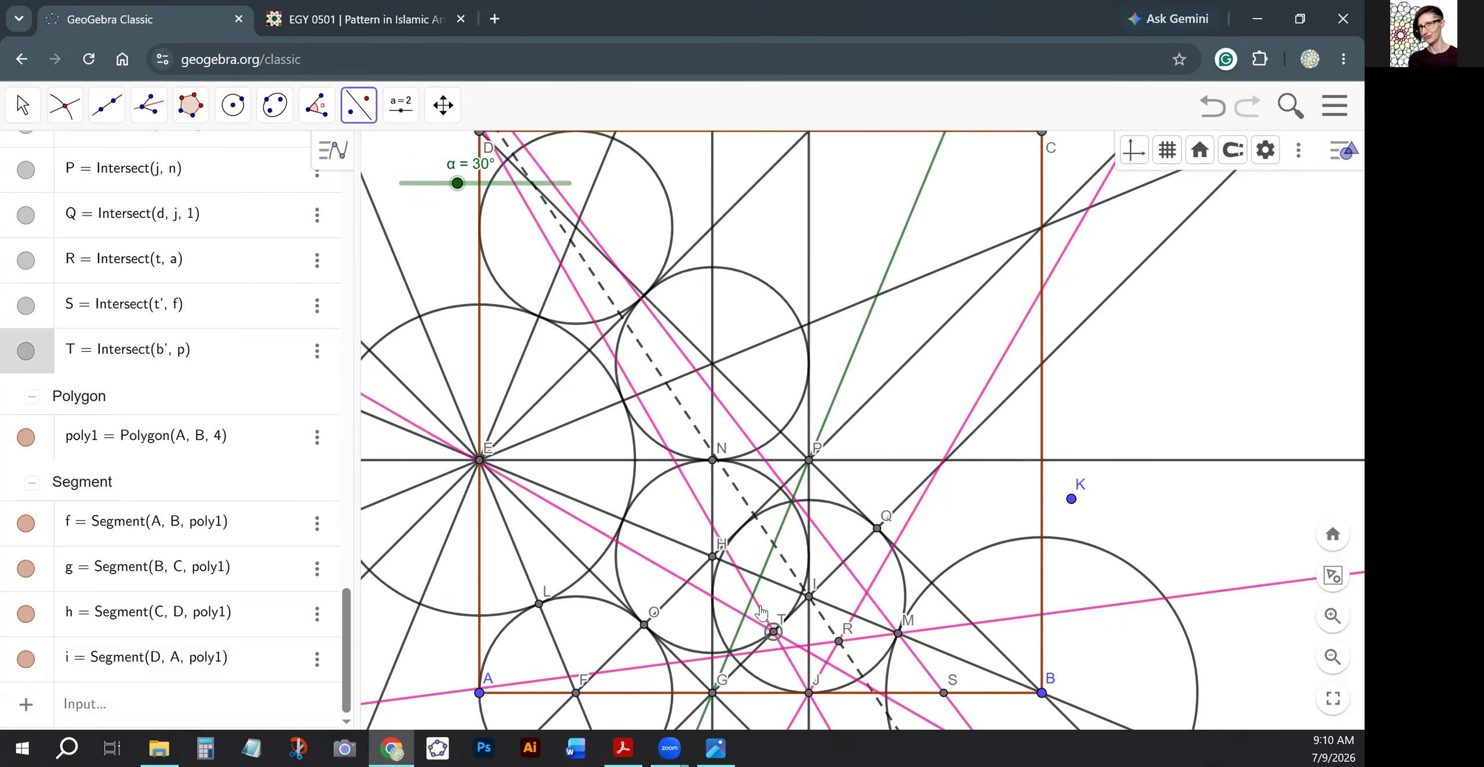
{"action": "left_click", "coordinate": [768, 571]}
{"action": "left_click", "coordinate": [839, 642]}
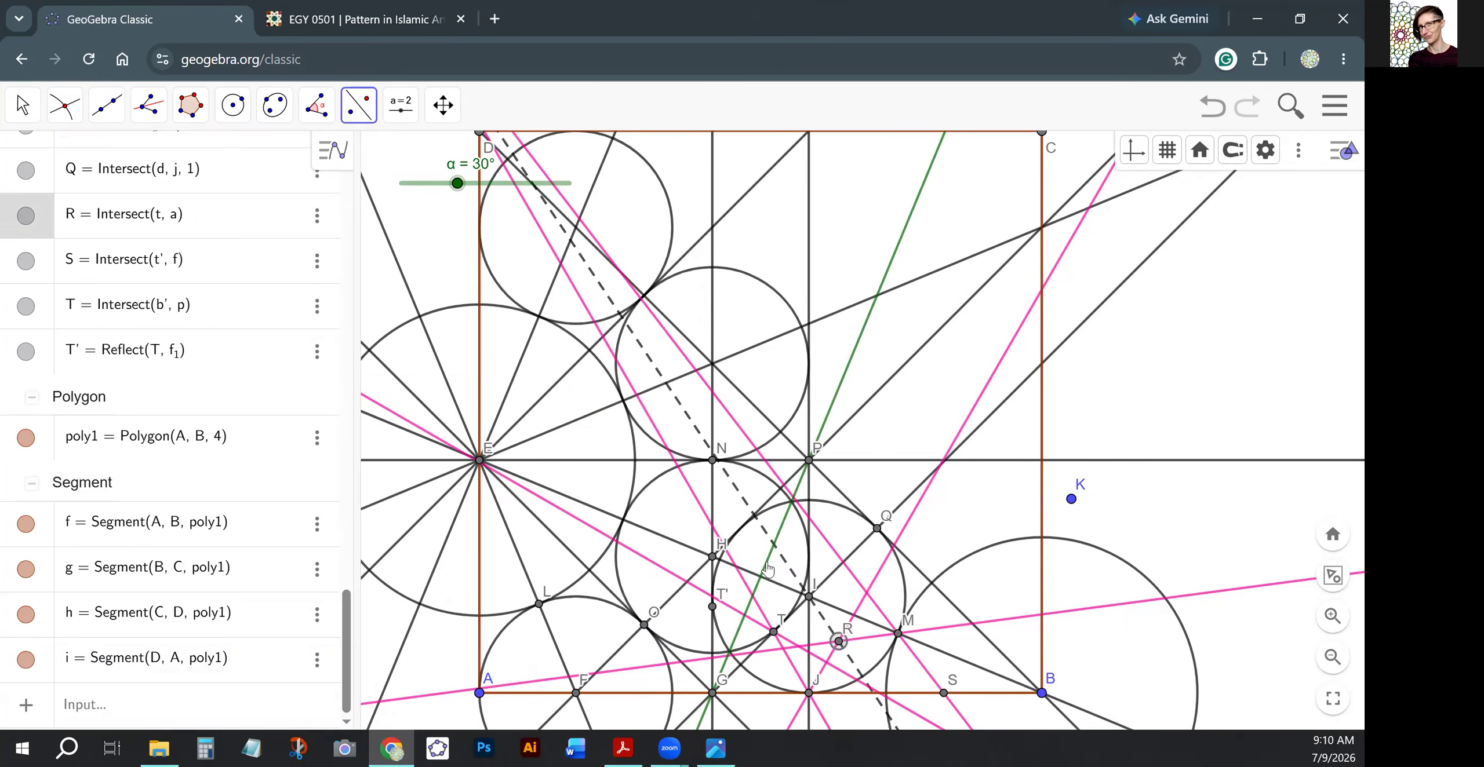
{"action": "left_click", "coordinate": [768, 571]}
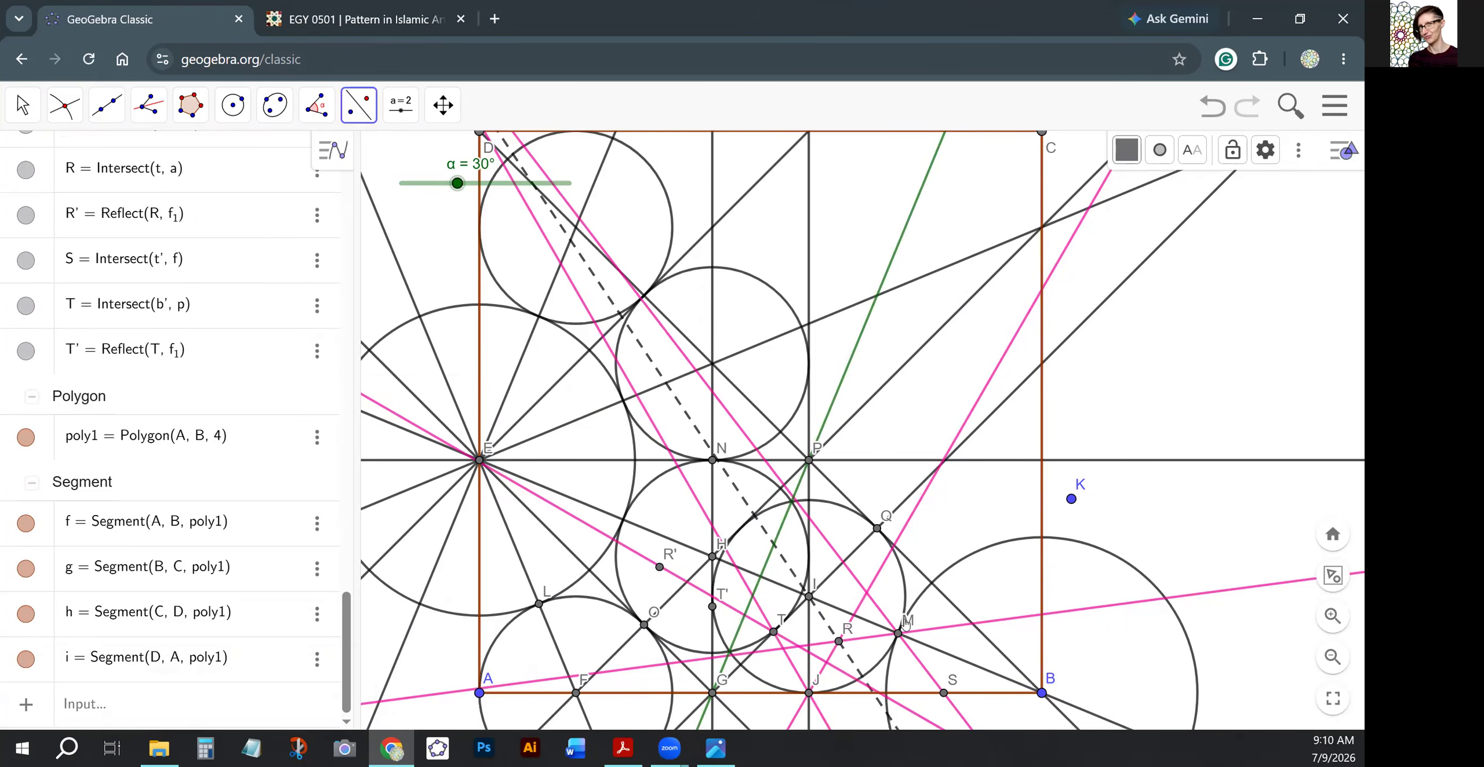
{"action": "left_click", "coordinate": [763, 571]}
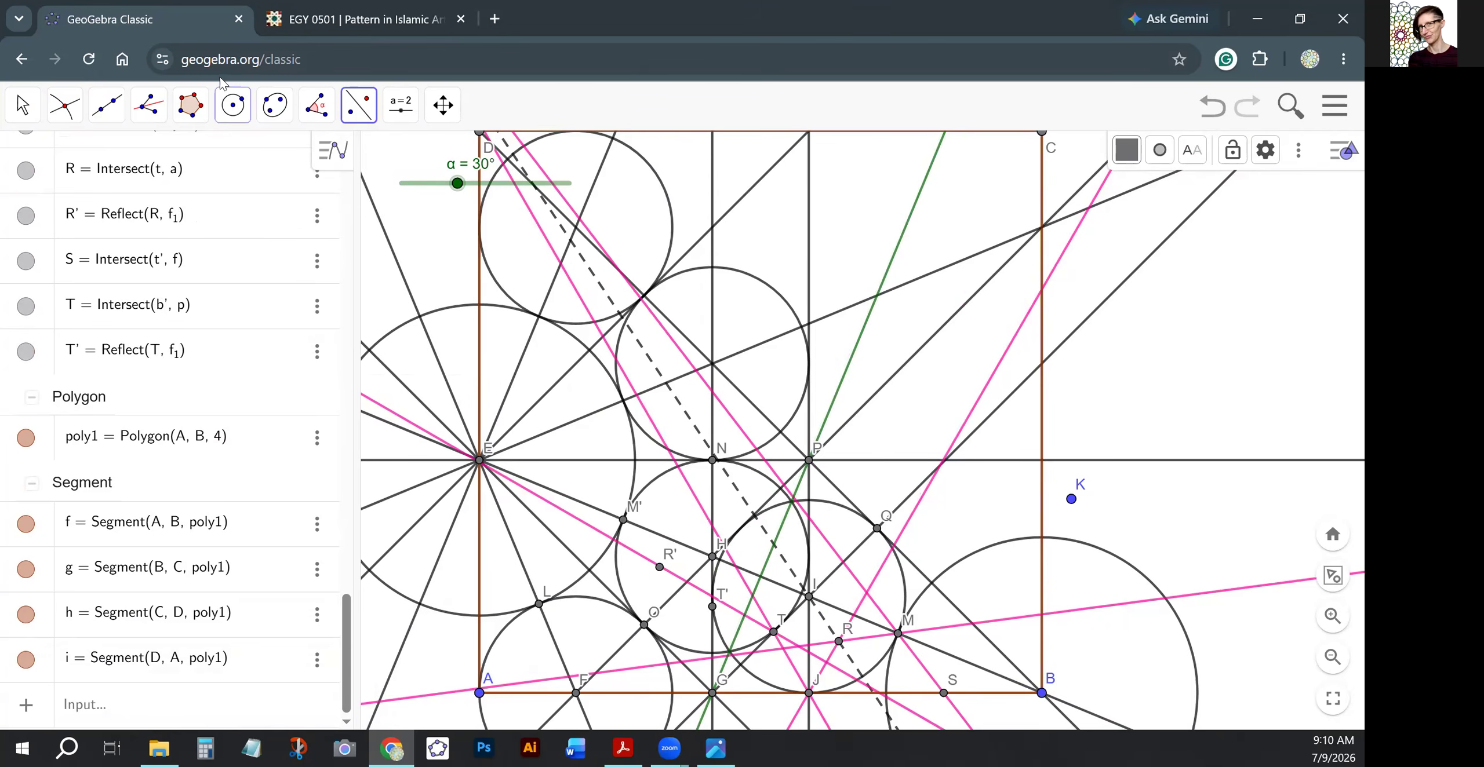
Draw a line through points O and R' and colour it pink.
{"action": "left_click", "coordinate": [98, 116]}
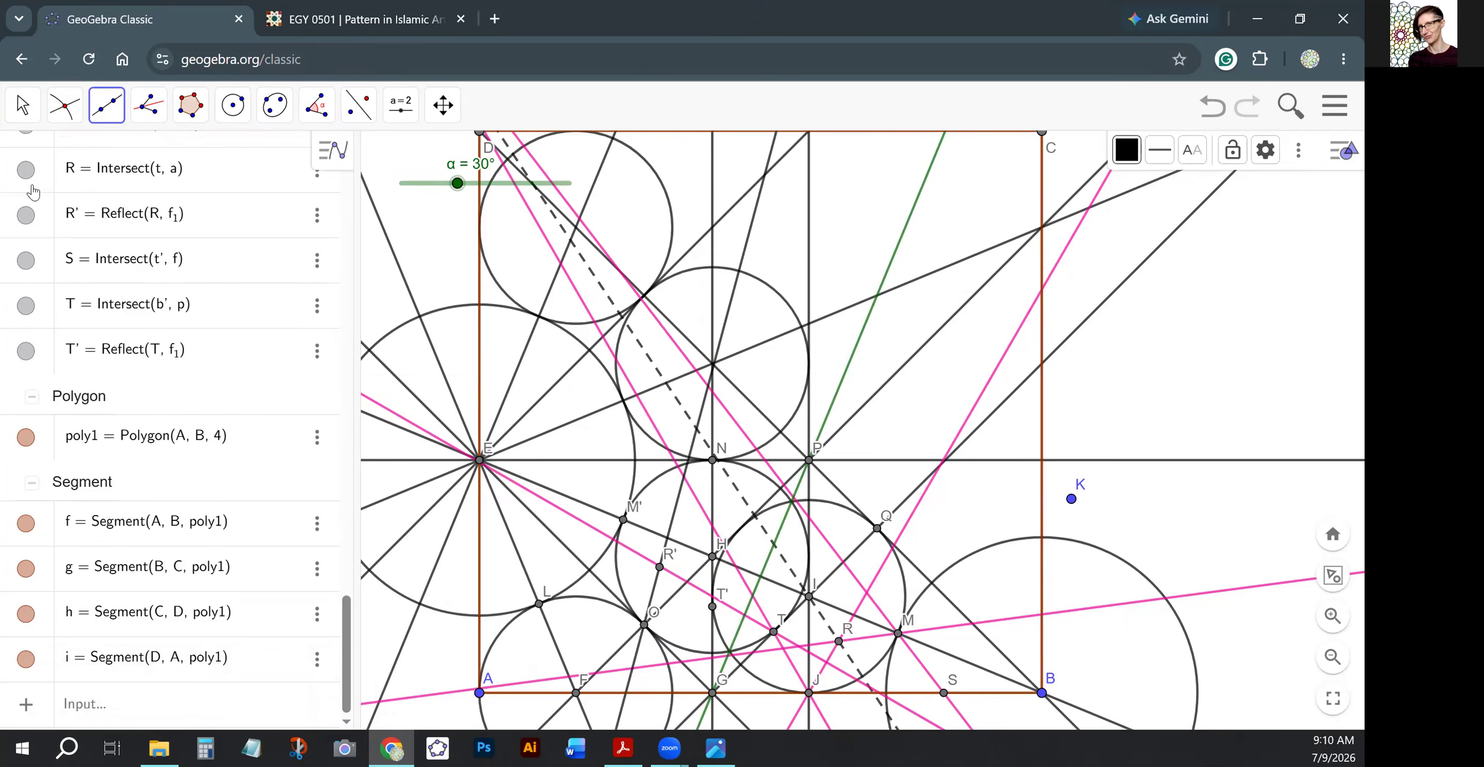
{"action": "left_click", "coordinate": [23, 108]}
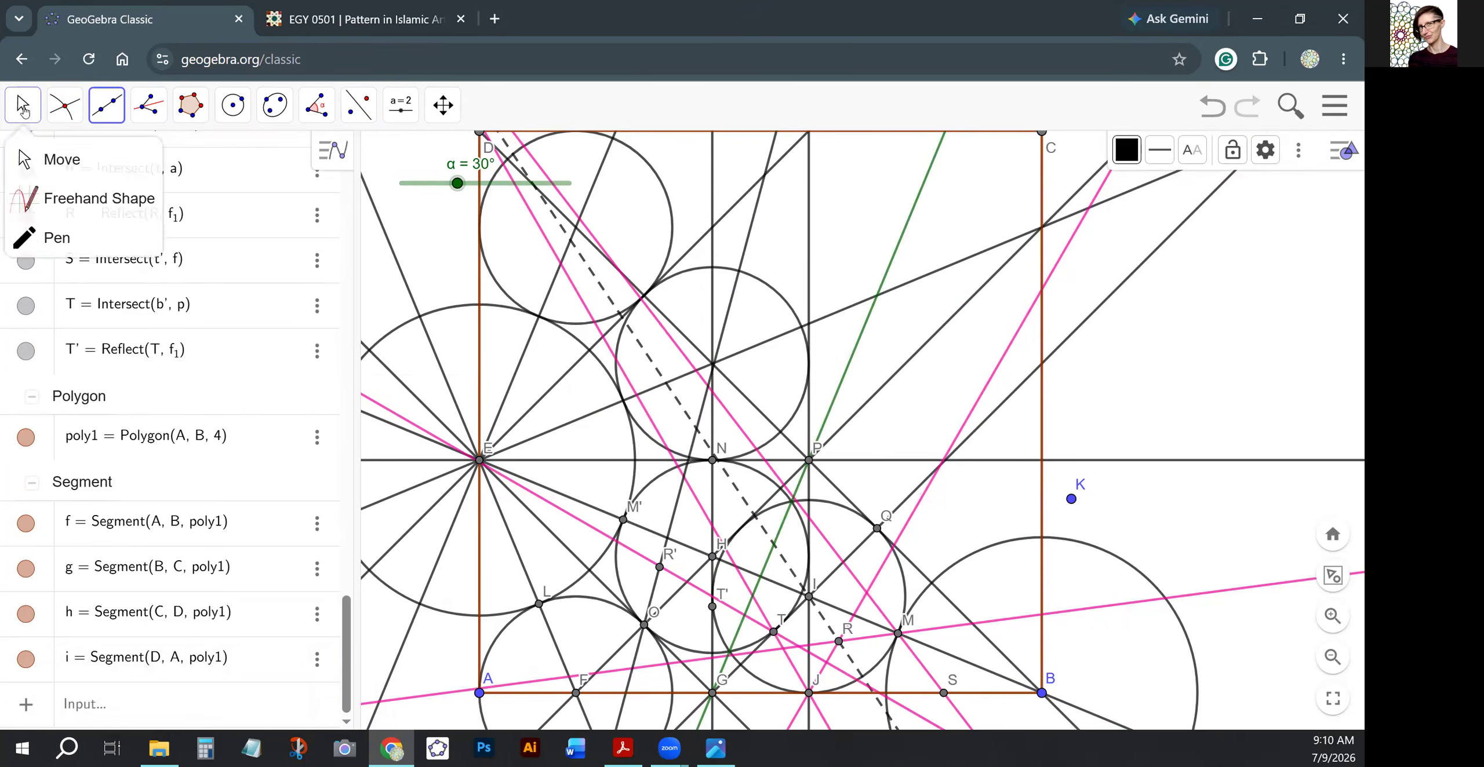
{"action": "left_click", "coordinate": [652, 591]}
{"action": "left_click", "coordinate": [1126, 151]}
{"action": "left_click", "coordinate": [1229, 191]}
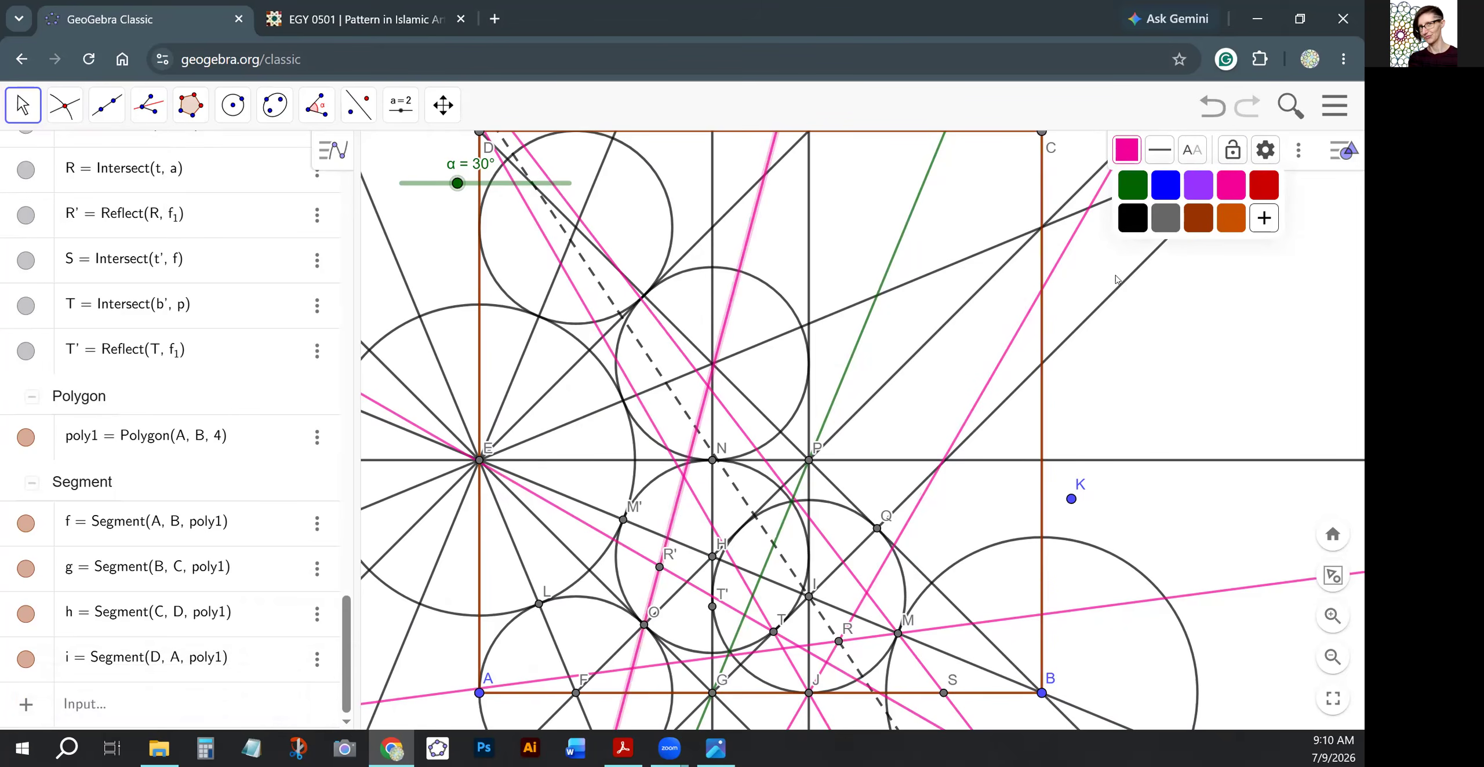
{"action": "key", "text": "Escape"}
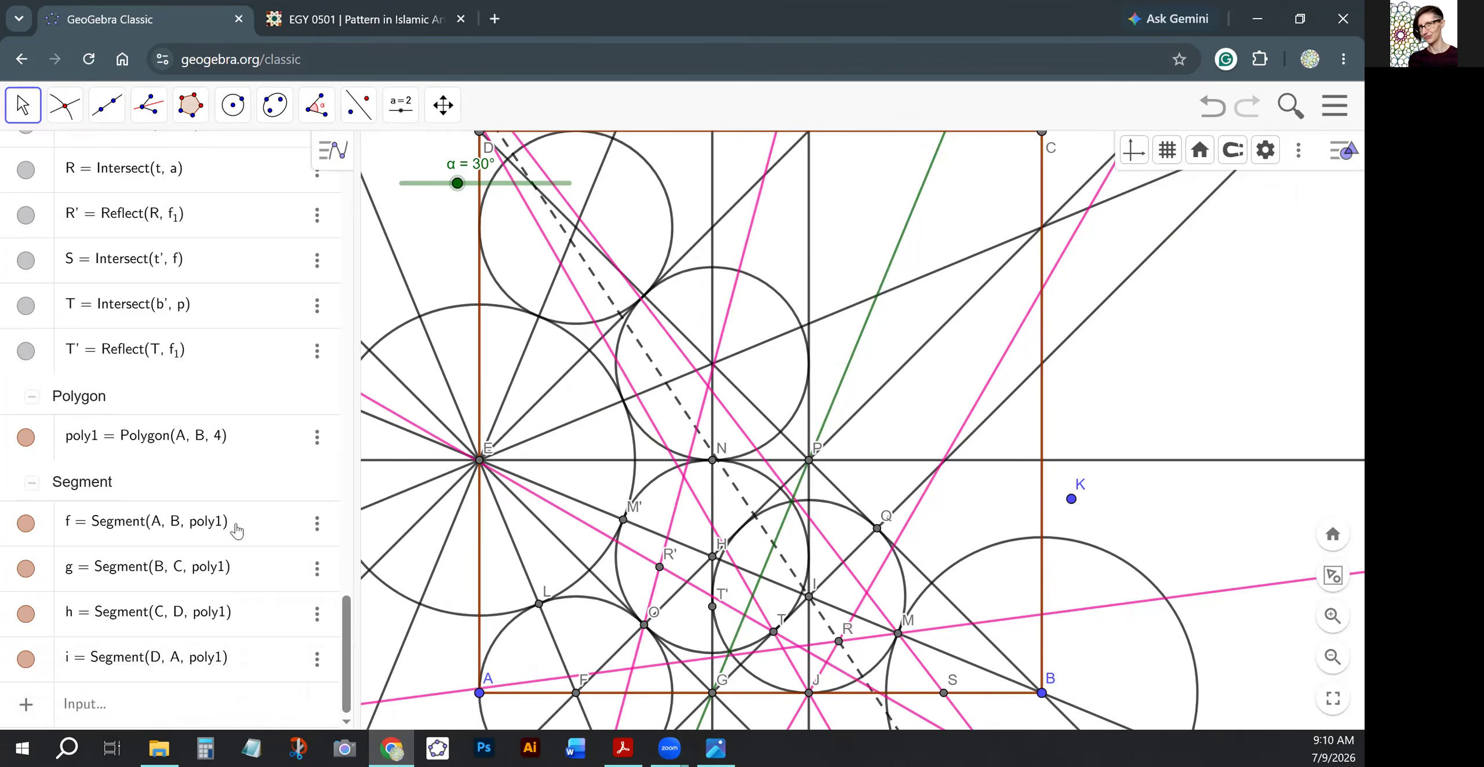
{"action": "left_click", "coordinate": [68, 116]}
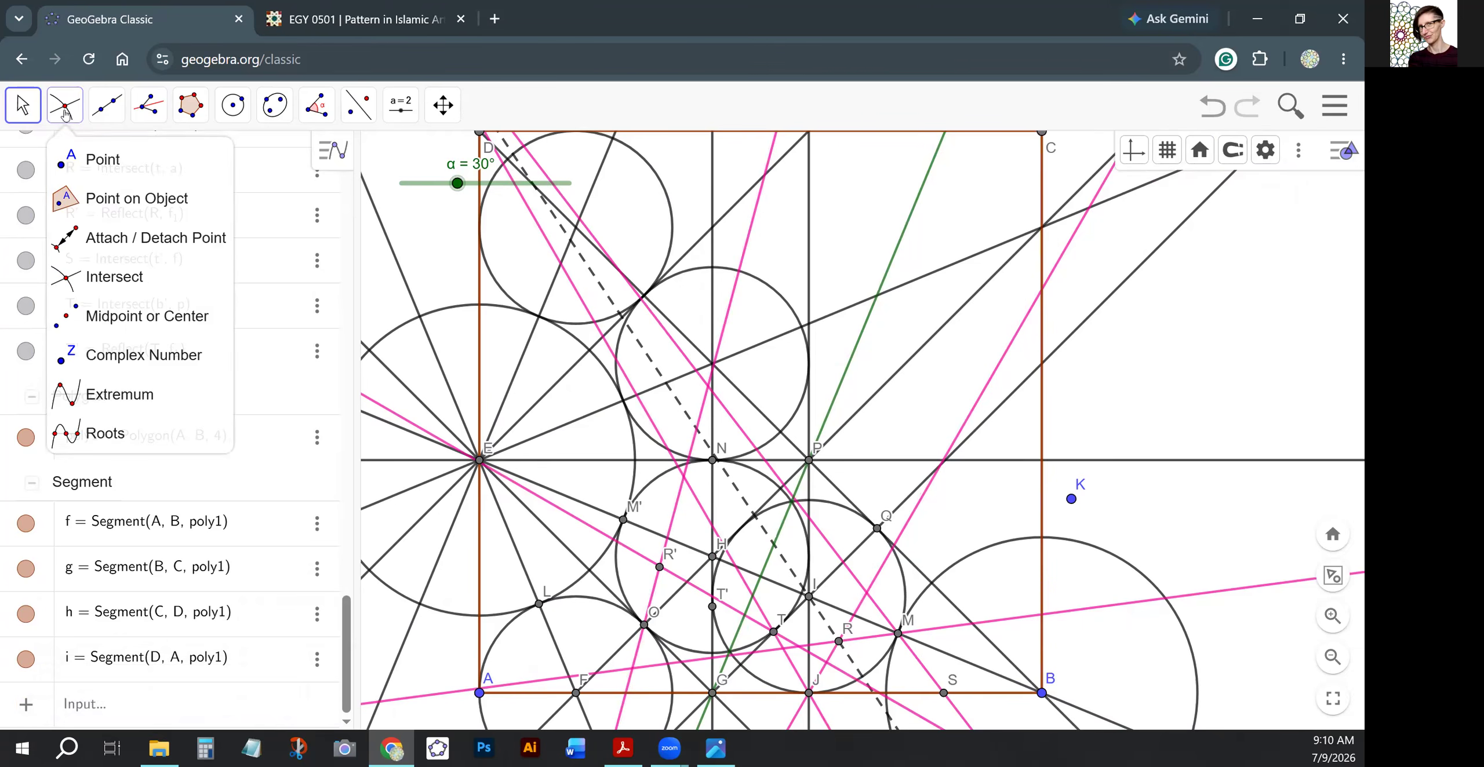
{"action": "left_click", "coordinate": [112, 276]}
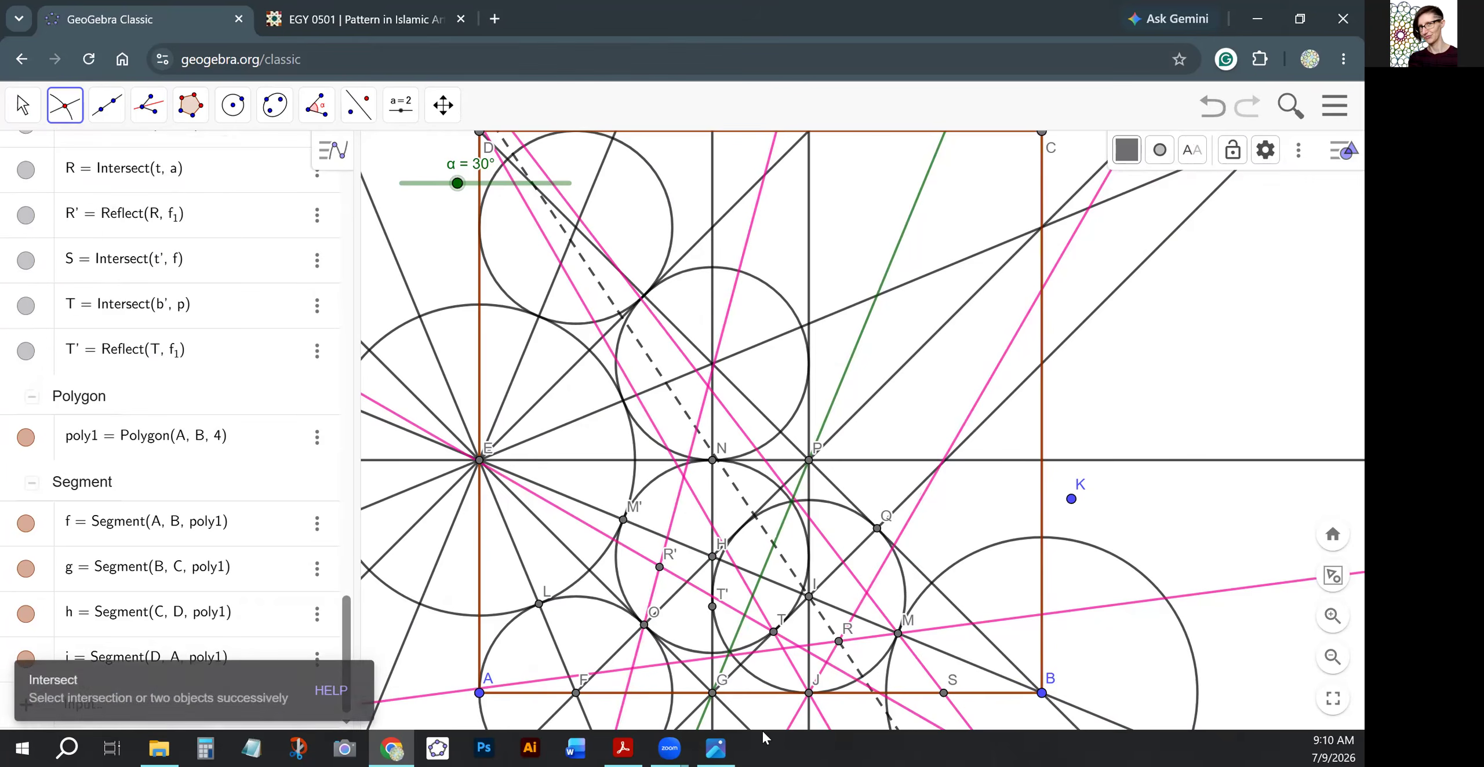
{"action": "left_click", "coordinate": [626, 694]}
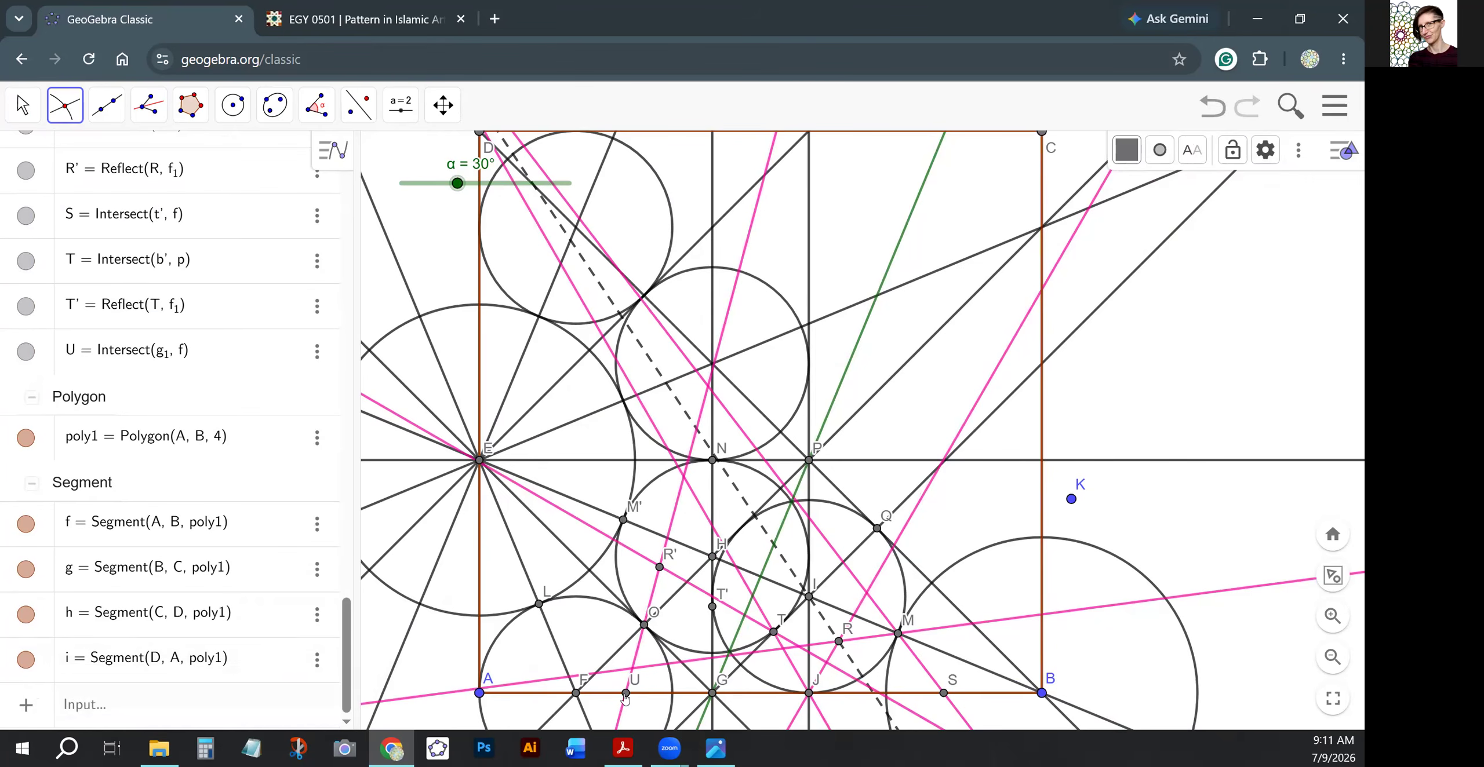
{"action": "left_click", "coordinate": [24, 106]}
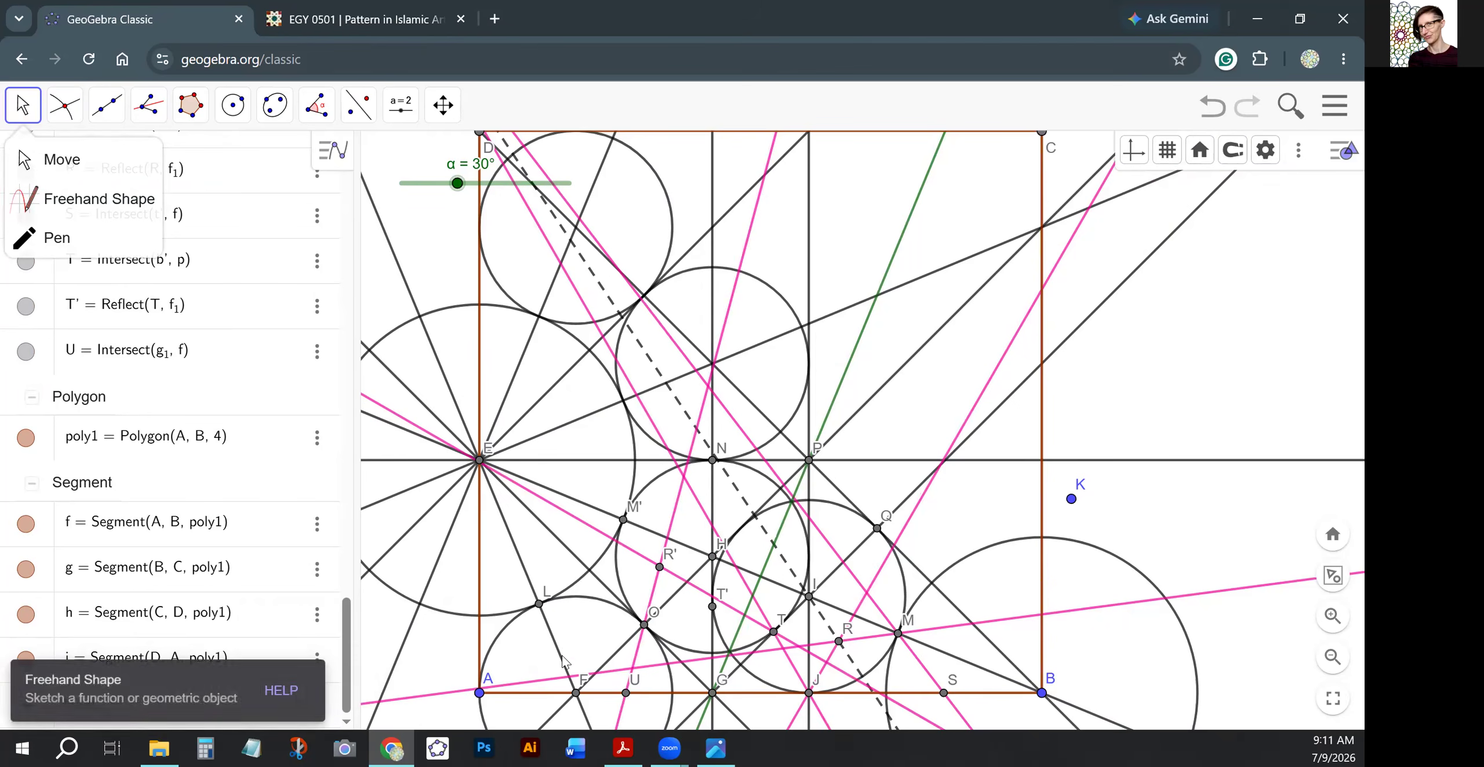
{"action": "left_click", "coordinate": [624, 694]}
{"action": "key", "text": "Delete"}
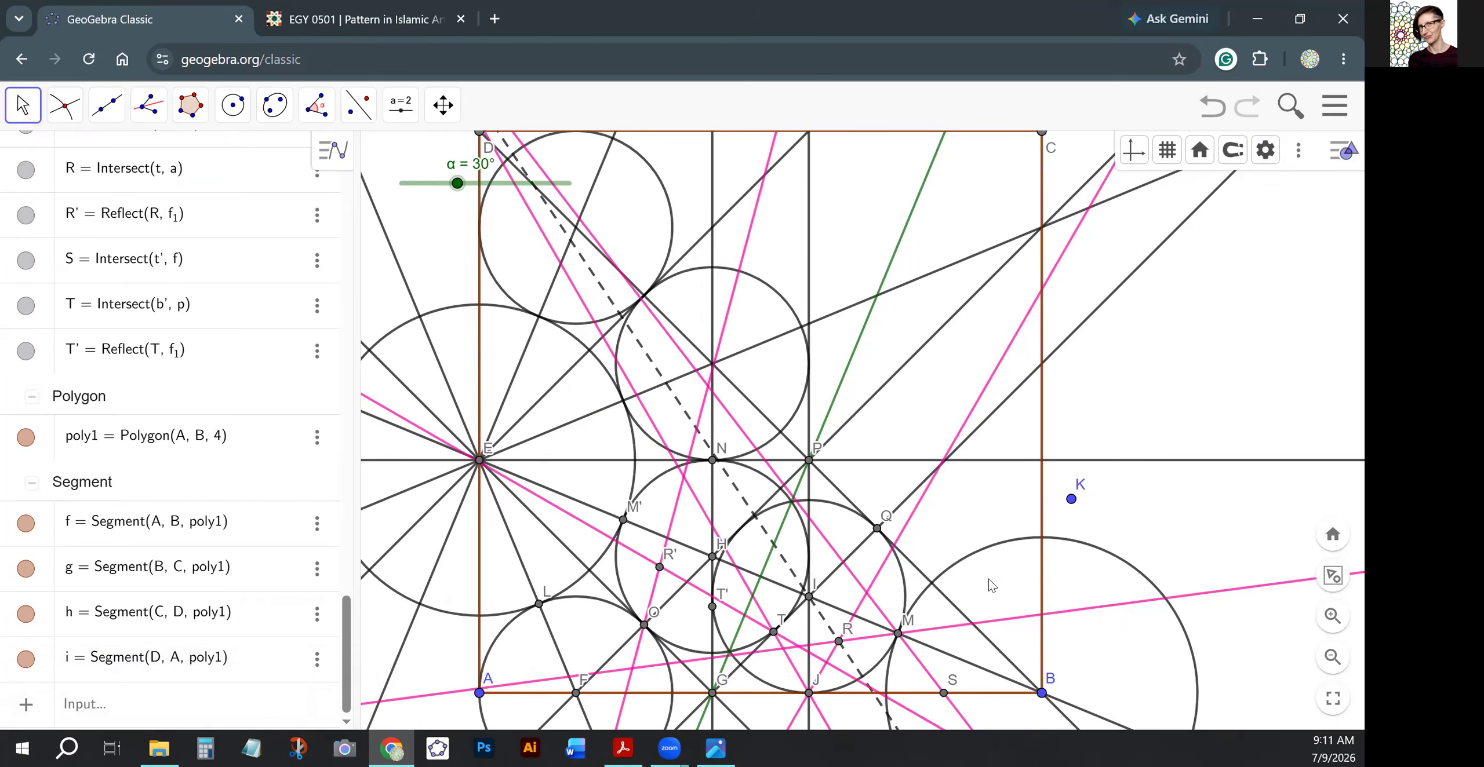
Mark the point where the pink line through O and R' crosses side AB.
{"action": "left_click", "coordinate": [65, 106]}
{"action": "left_click", "coordinate": [113, 277]}
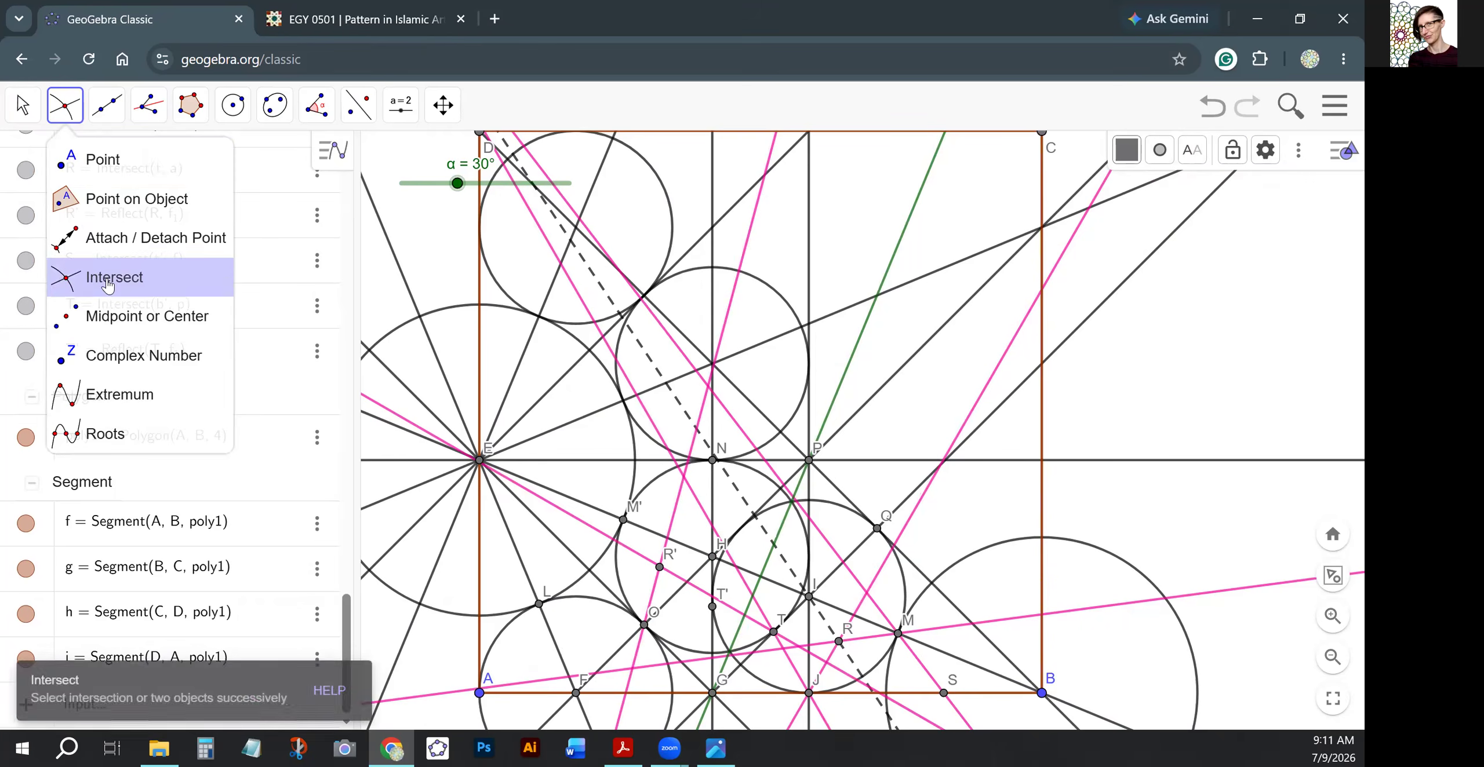
{"action": "left_click", "coordinate": [626, 694]}
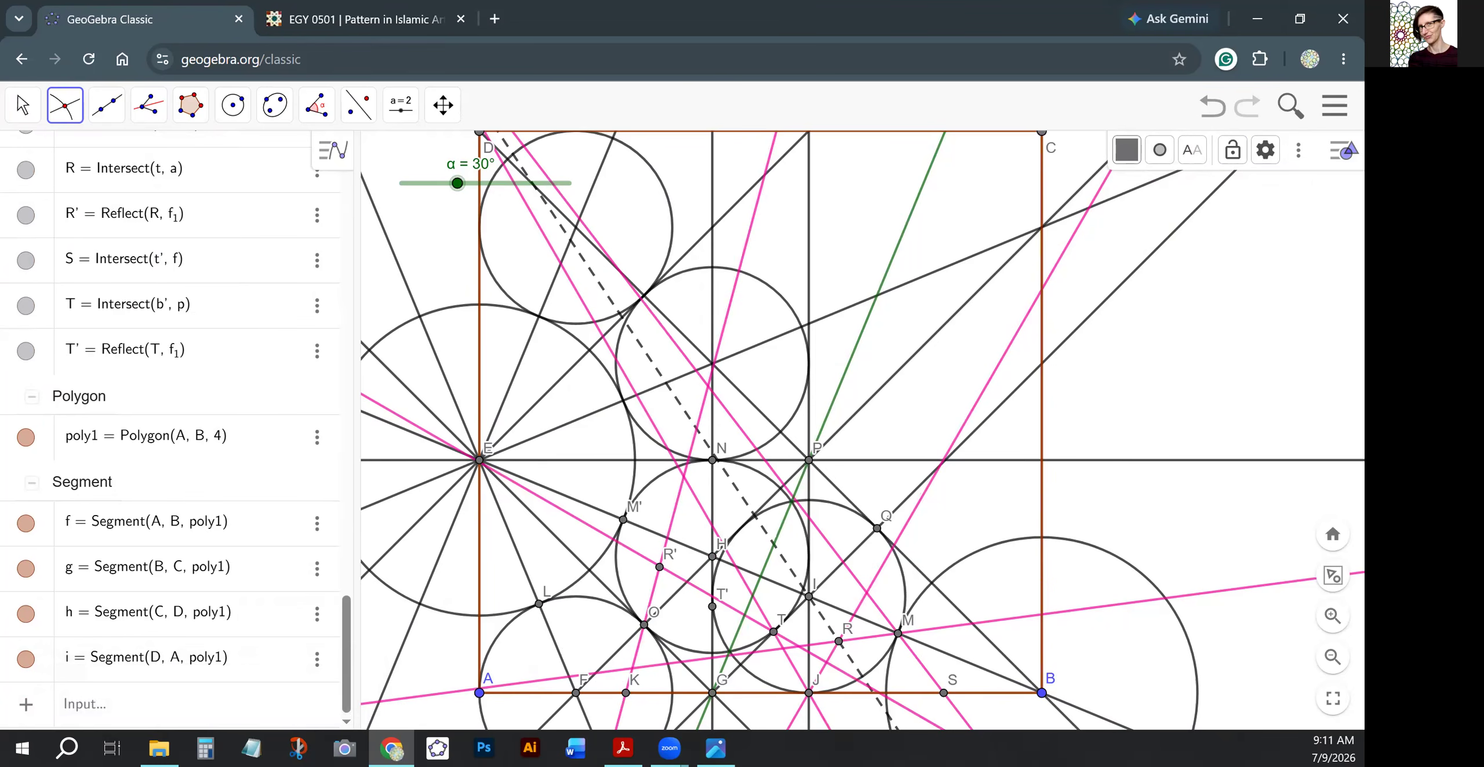
Reflect points M and R about side AB so their mirror images lie below the square.
{"action": "left_click", "coordinate": [22, 105]}
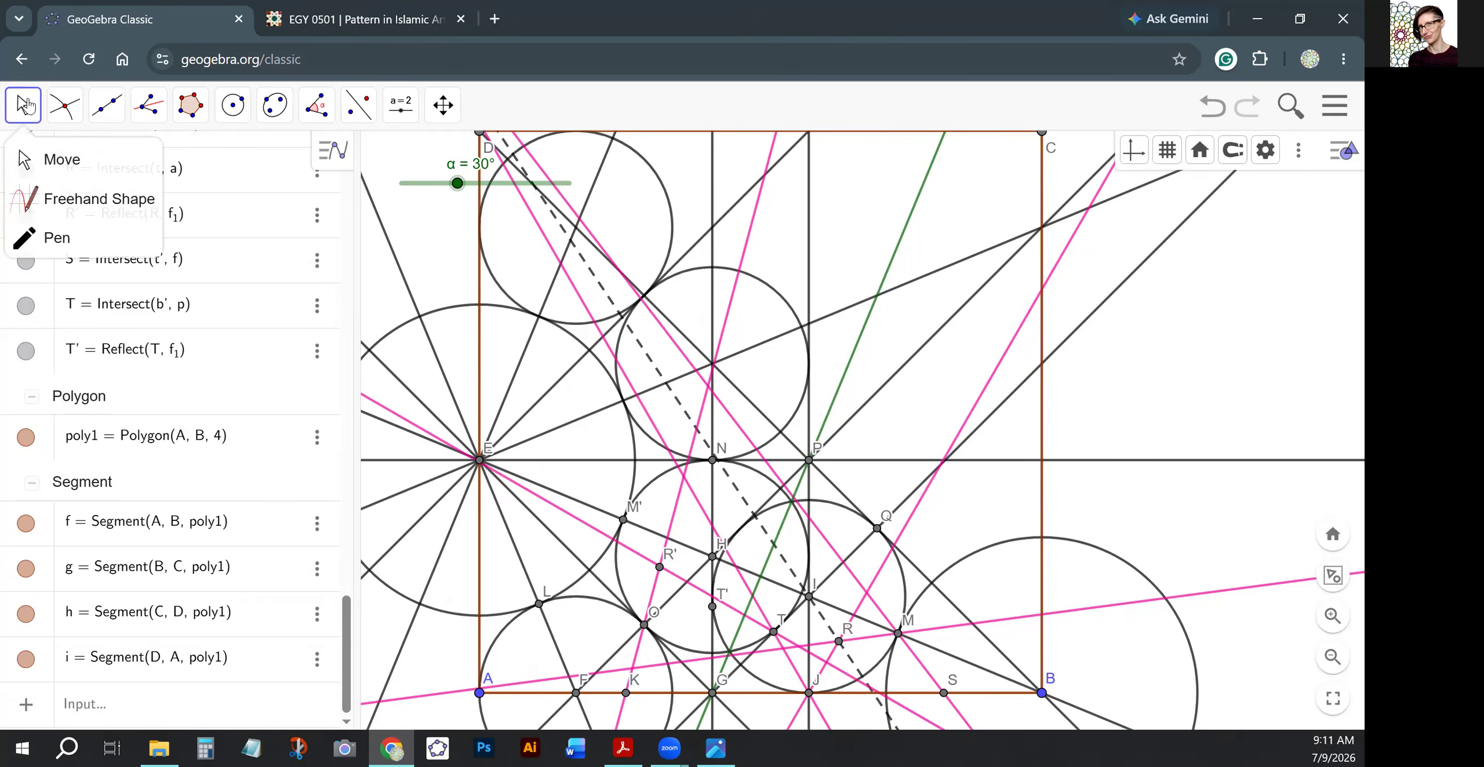
{"action": "left_click_drag", "start_coordinate": [939, 493], "coordinate": [938, 224]}
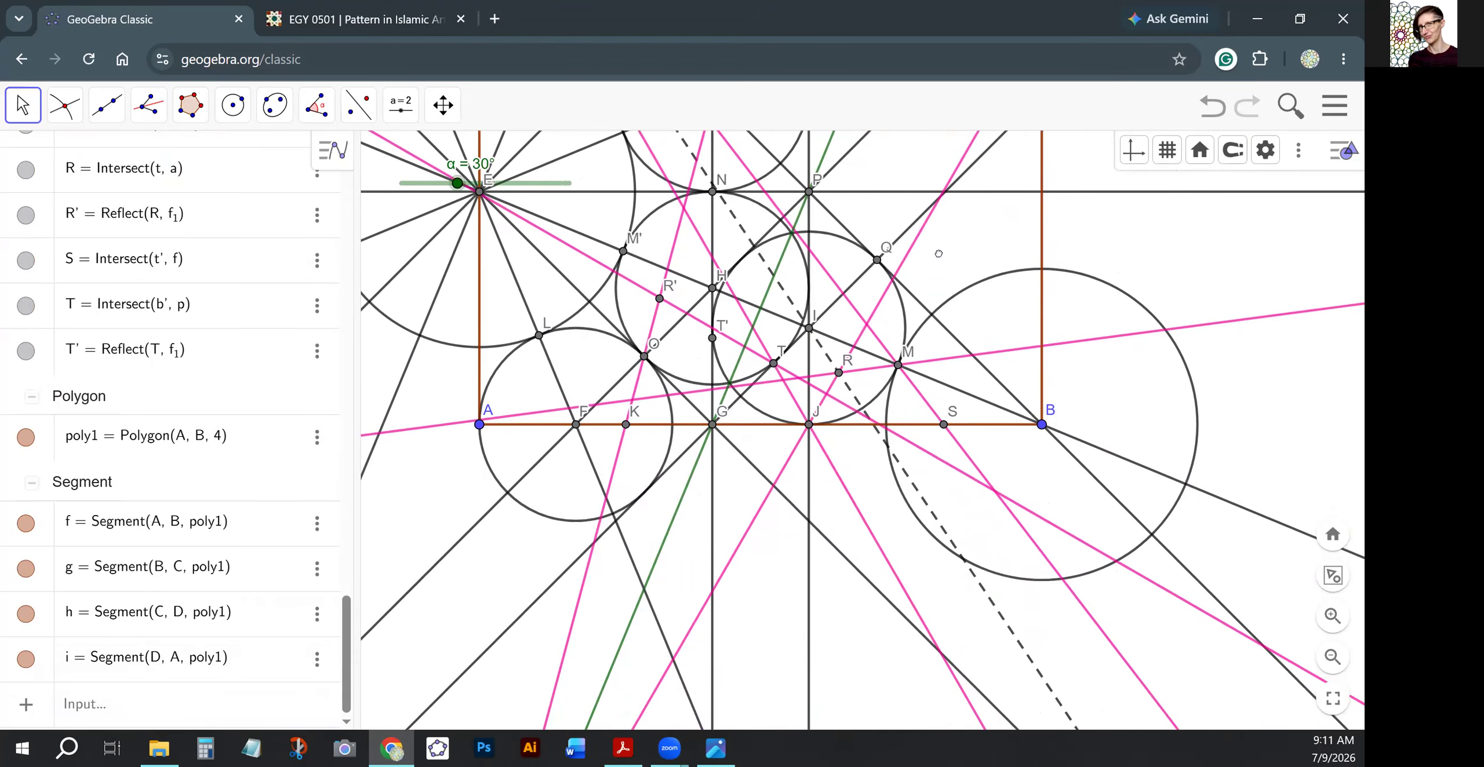
{"action": "mouse_move", "coordinate": [360, 107]}
{"action": "left_click", "coordinate": [429, 159]}
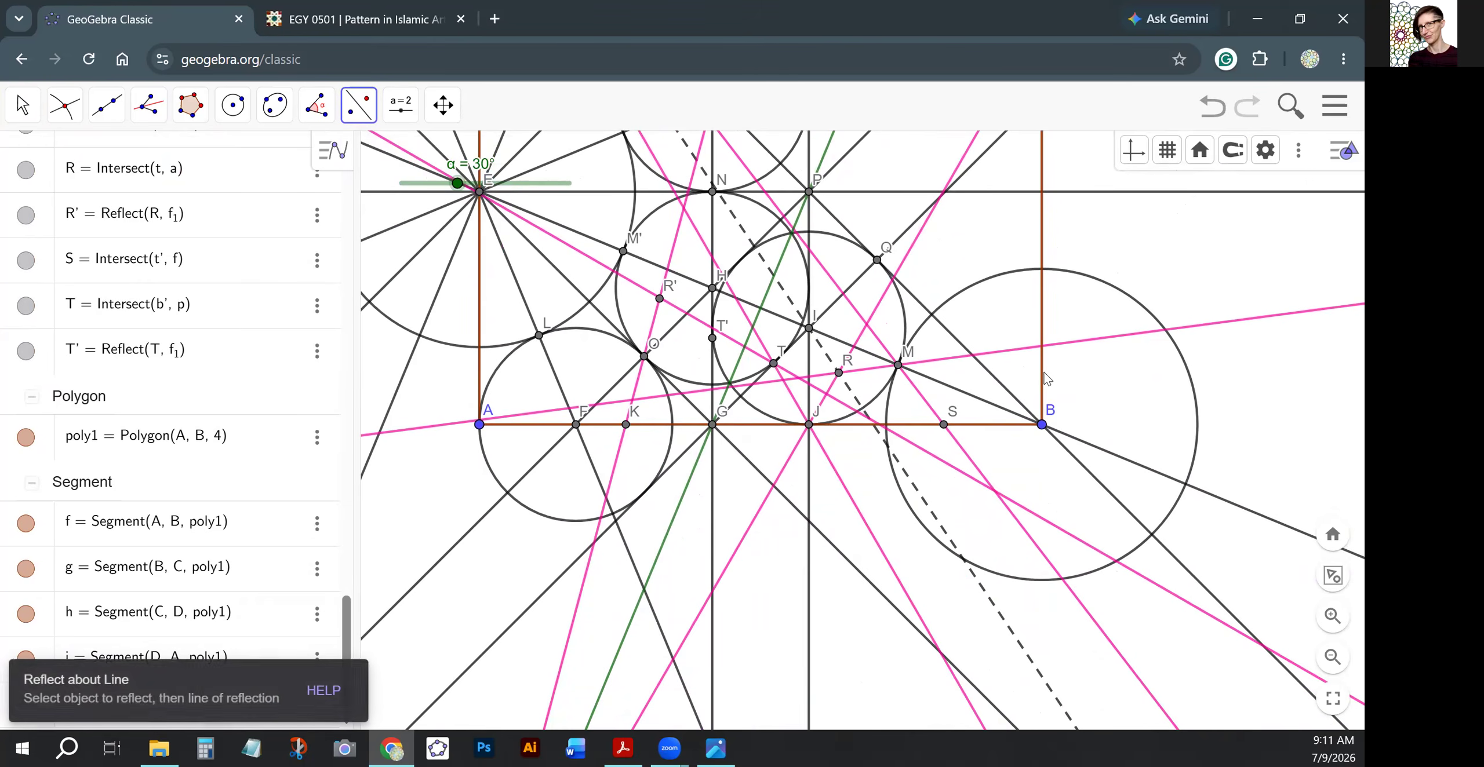
{"action": "left_click", "coordinate": [860, 404]}
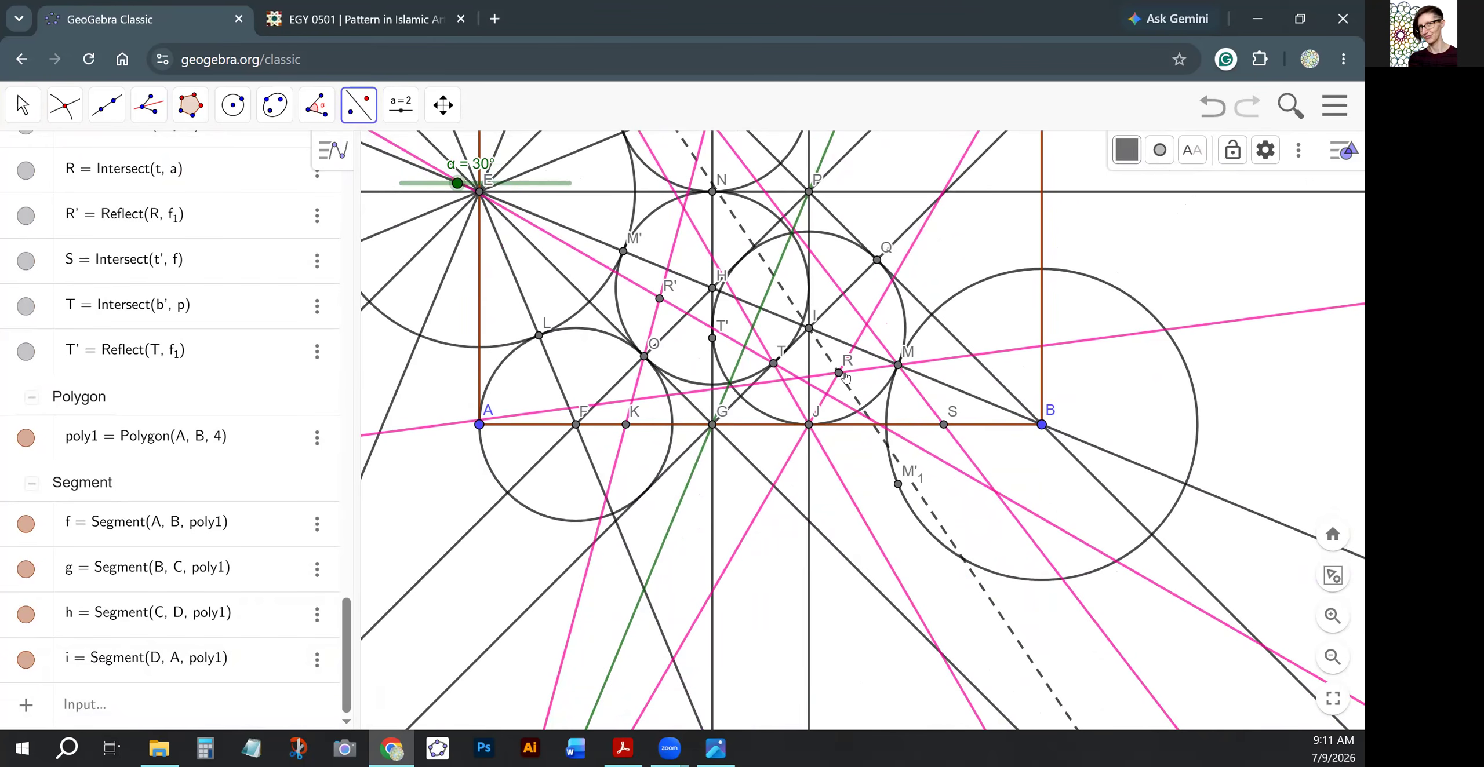
{"action": "left_click", "coordinate": [839, 372]}
{"action": "left_click", "coordinate": [850, 425]}
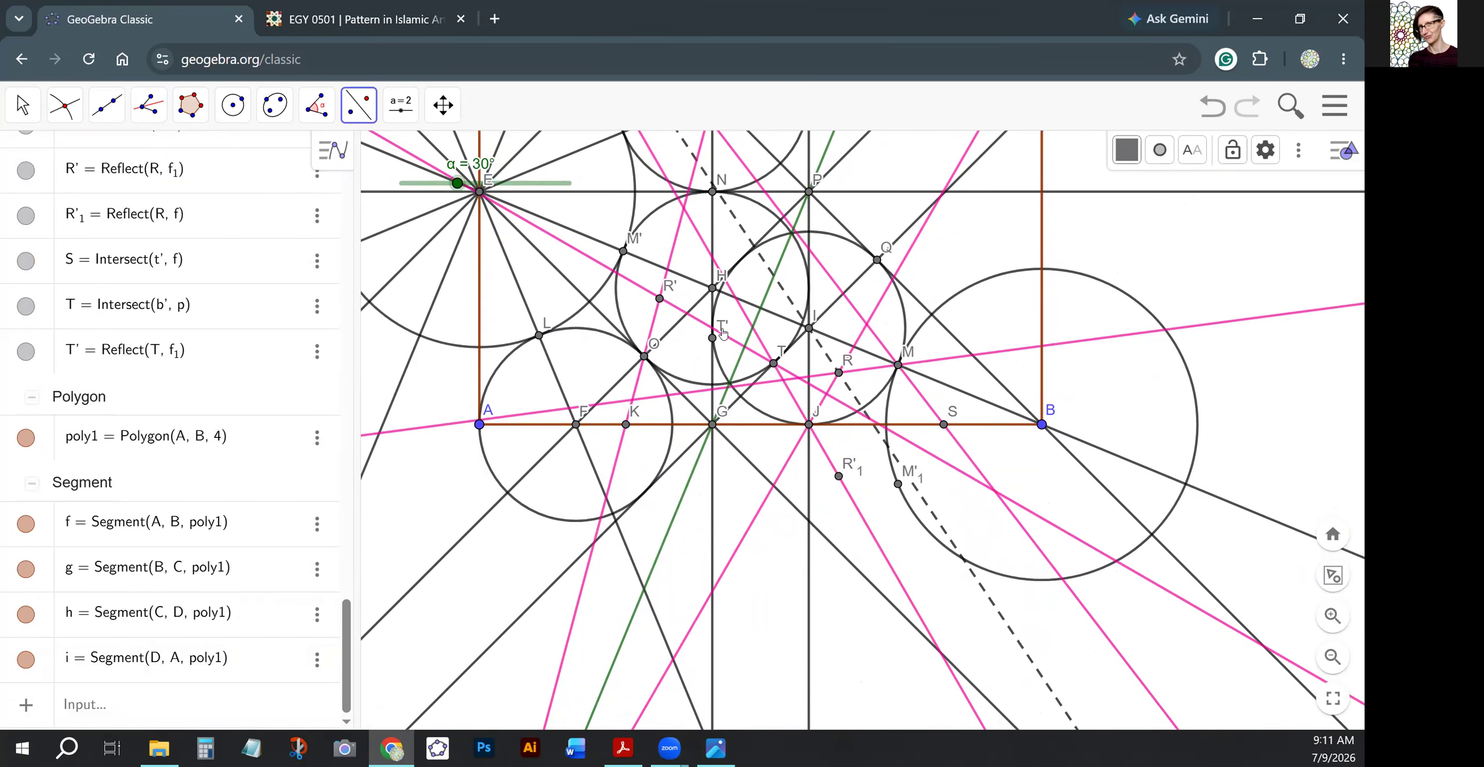
Draw a hexagon through points M'₁, R'₁, J, R, M and S.
{"action": "mouse_move", "coordinate": [190, 105]}
{"action": "left_click", "coordinate": [203, 168]}
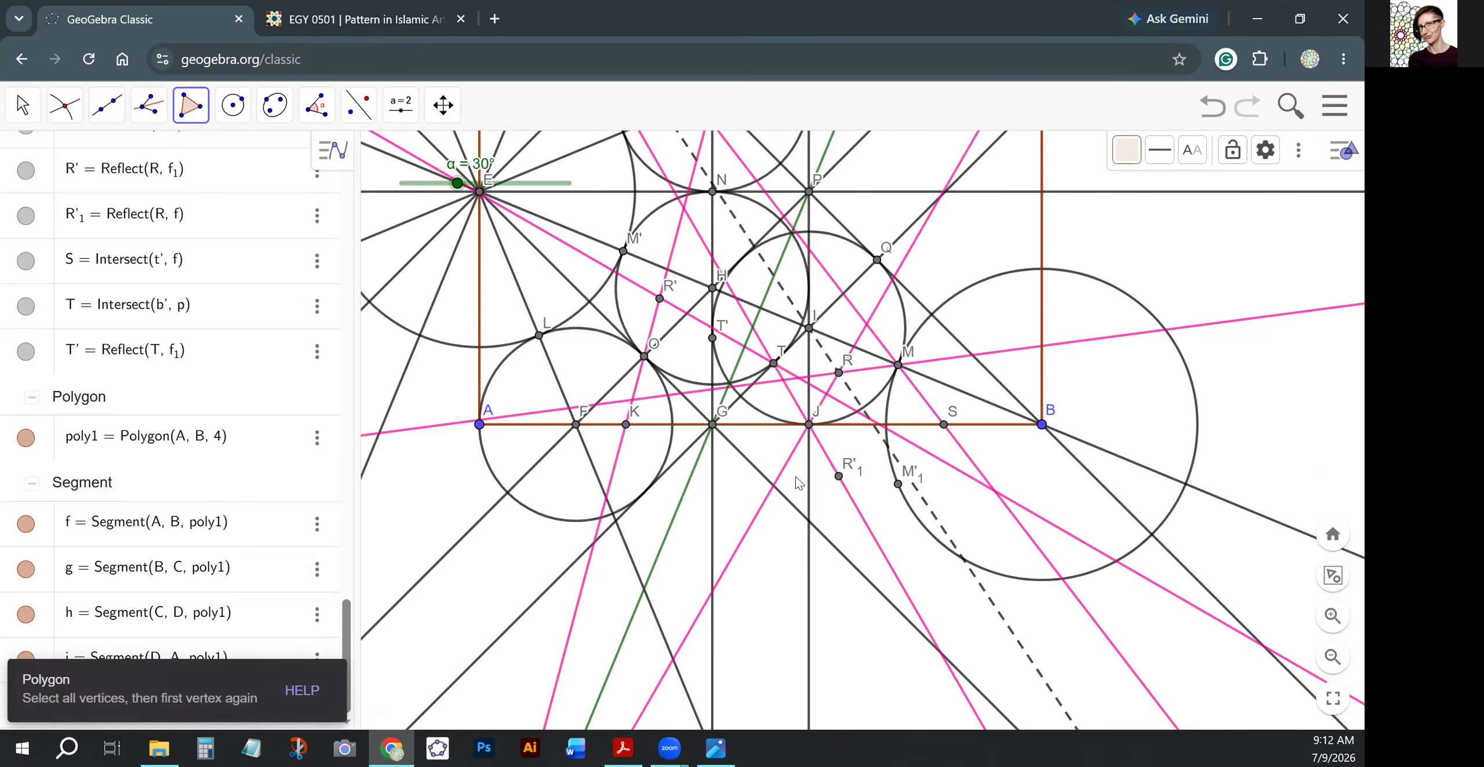
{"action": "left_click", "coordinate": [898, 484]}
{"action": "left_click", "coordinate": [839, 476]}
{"action": "left_click", "coordinate": [809, 425]}
{"action": "left_click", "coordinate": [839, 372]}
{"action": "left_click", "coordinate": [898, 366]}
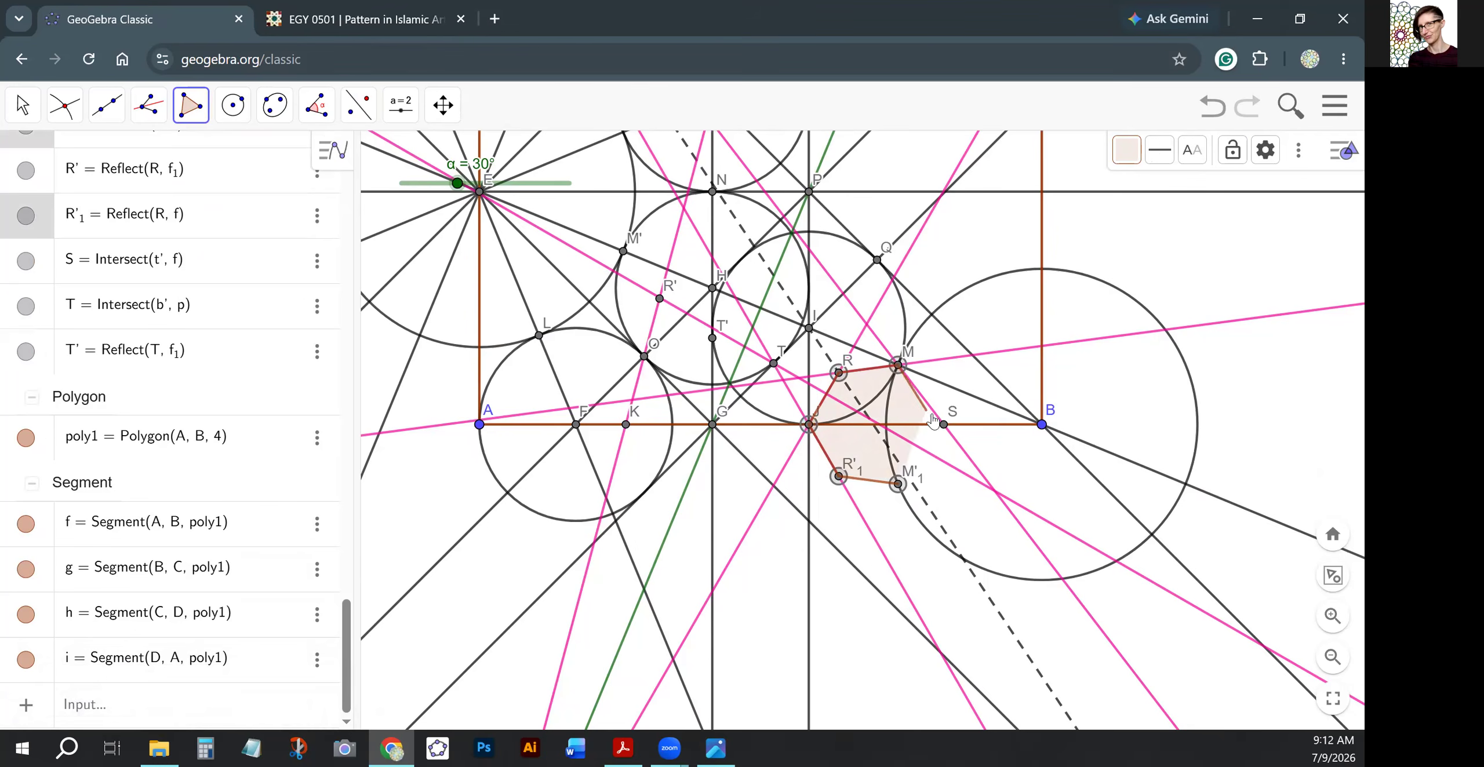
{"action": "left_click", "coordinate": [943, 425]}
{"action": "left_click", "coordinate": [898, 484]}
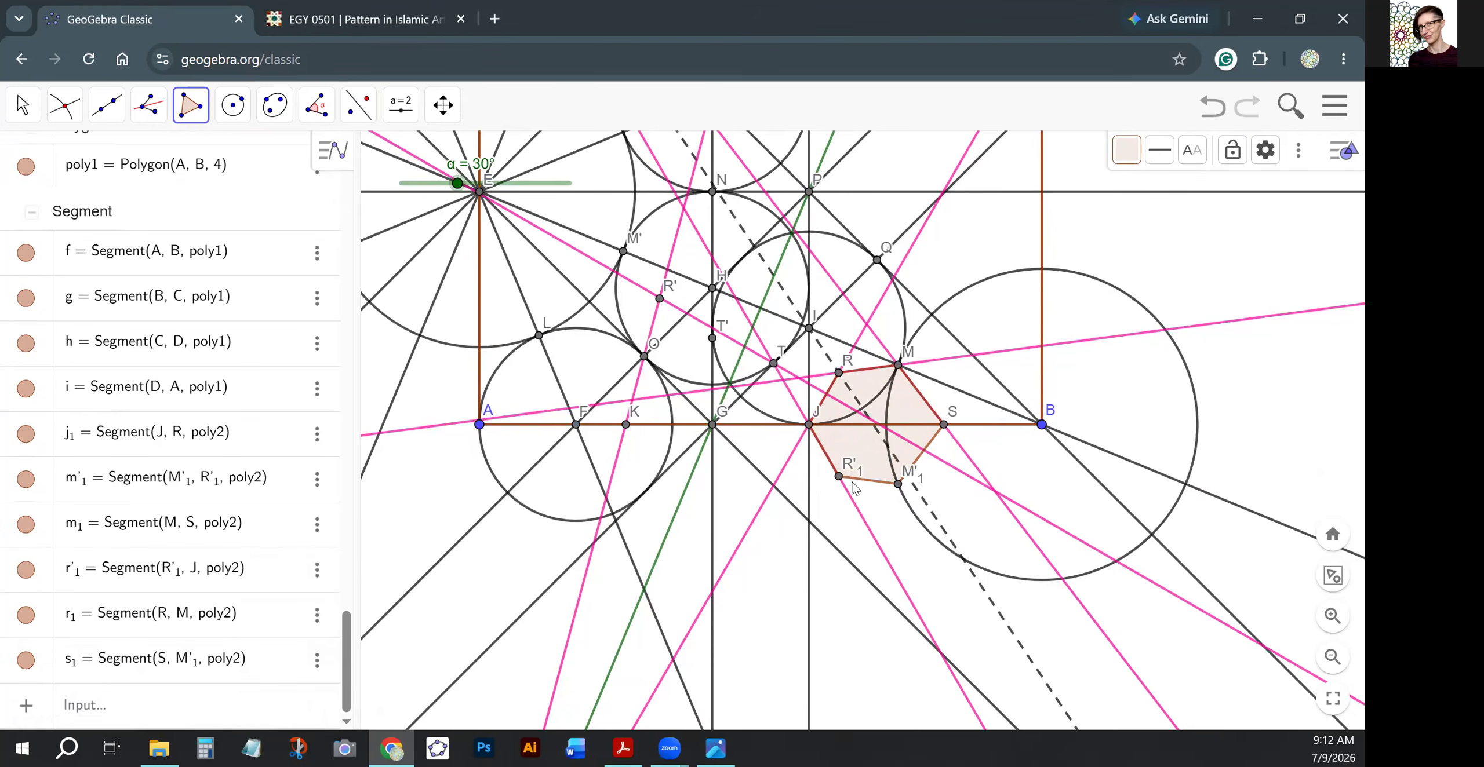
Reflect points T, T' and O about side AB to place their mirror images below the square.
{"action": "left_click", "coordinate": [359, 104]}
{"action": "left_click", "coordinate": [417, 155]}
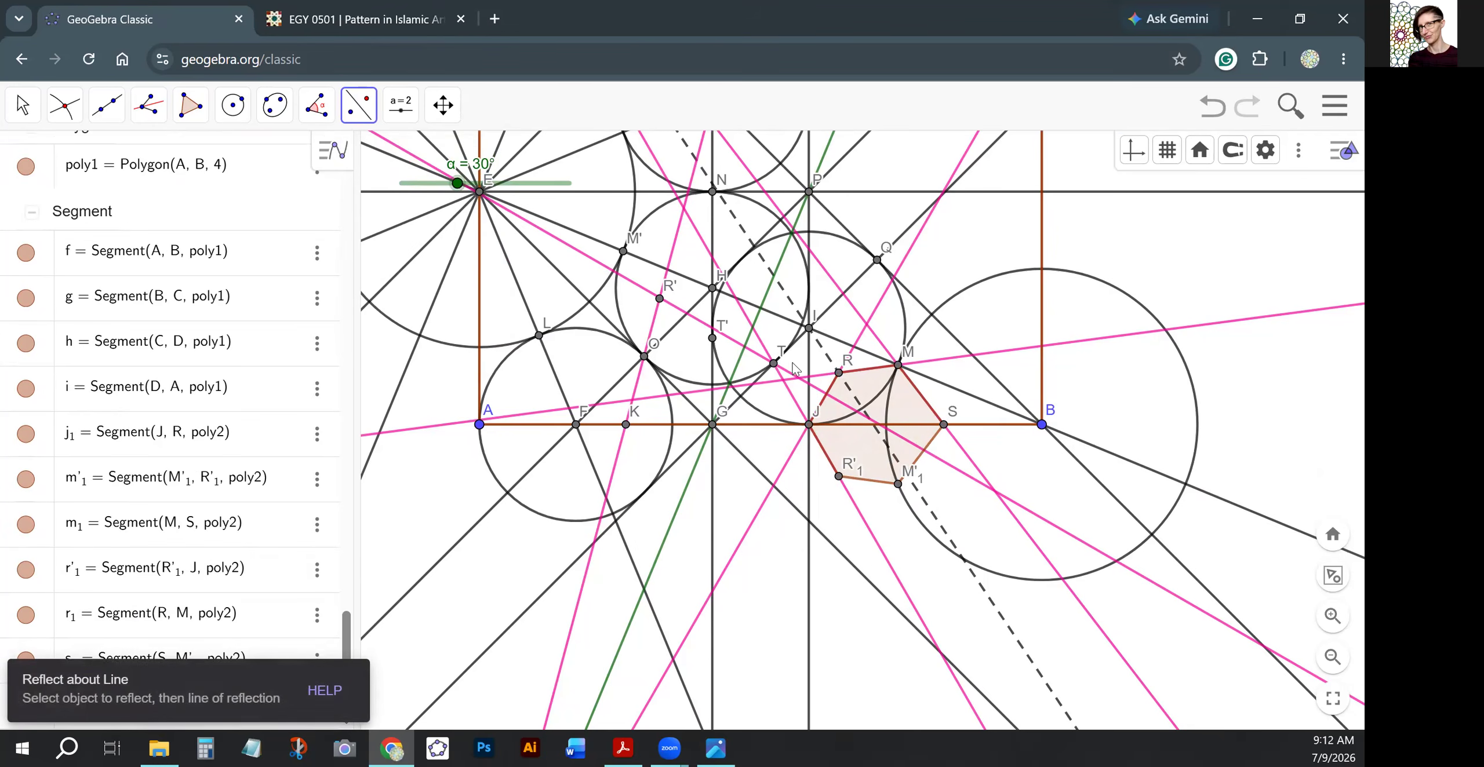
{"action": "left_click", "coordinate": [774, 363]}
{"action": "left_click", "coordinate": [753, 425]}
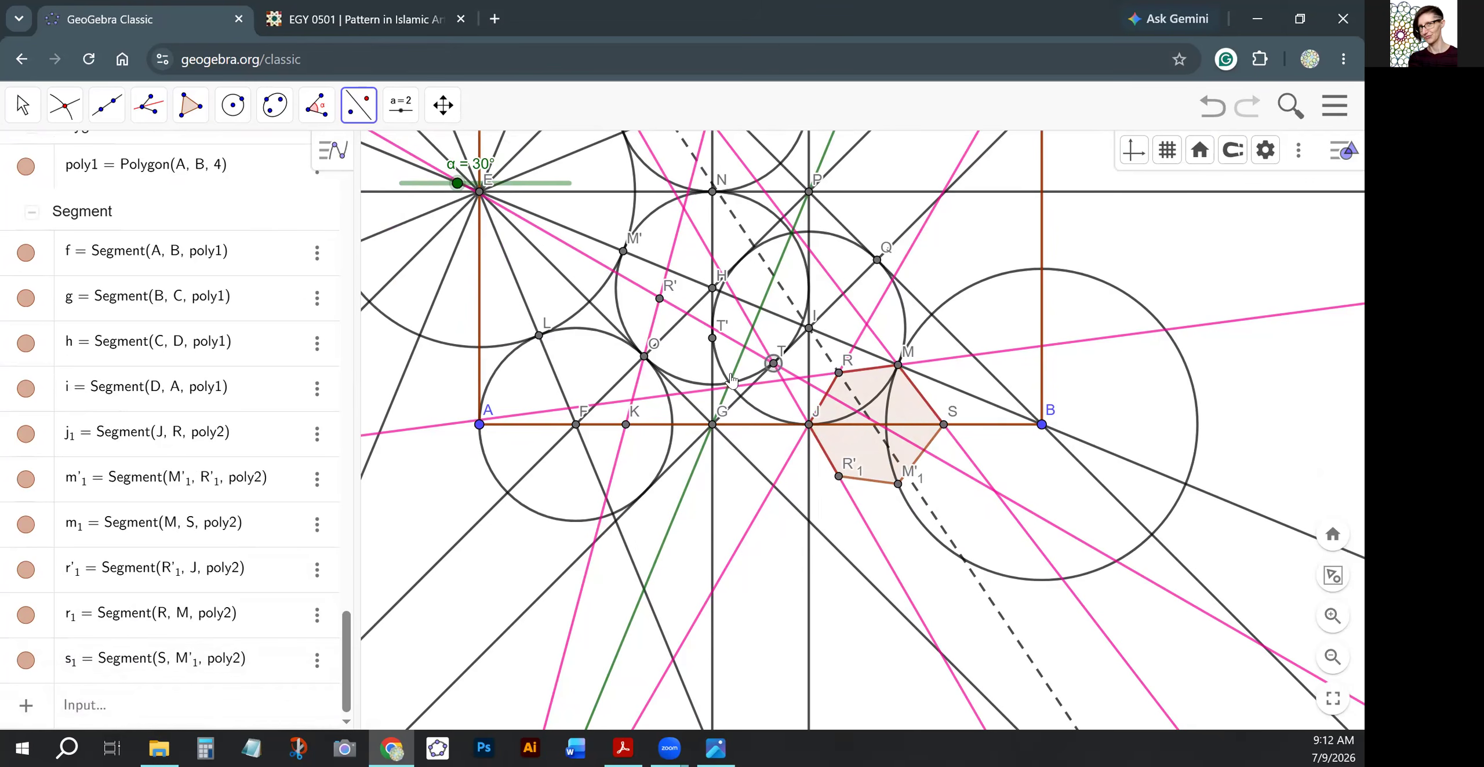
{"action": "left_click", "coordinate": [747, 426]}
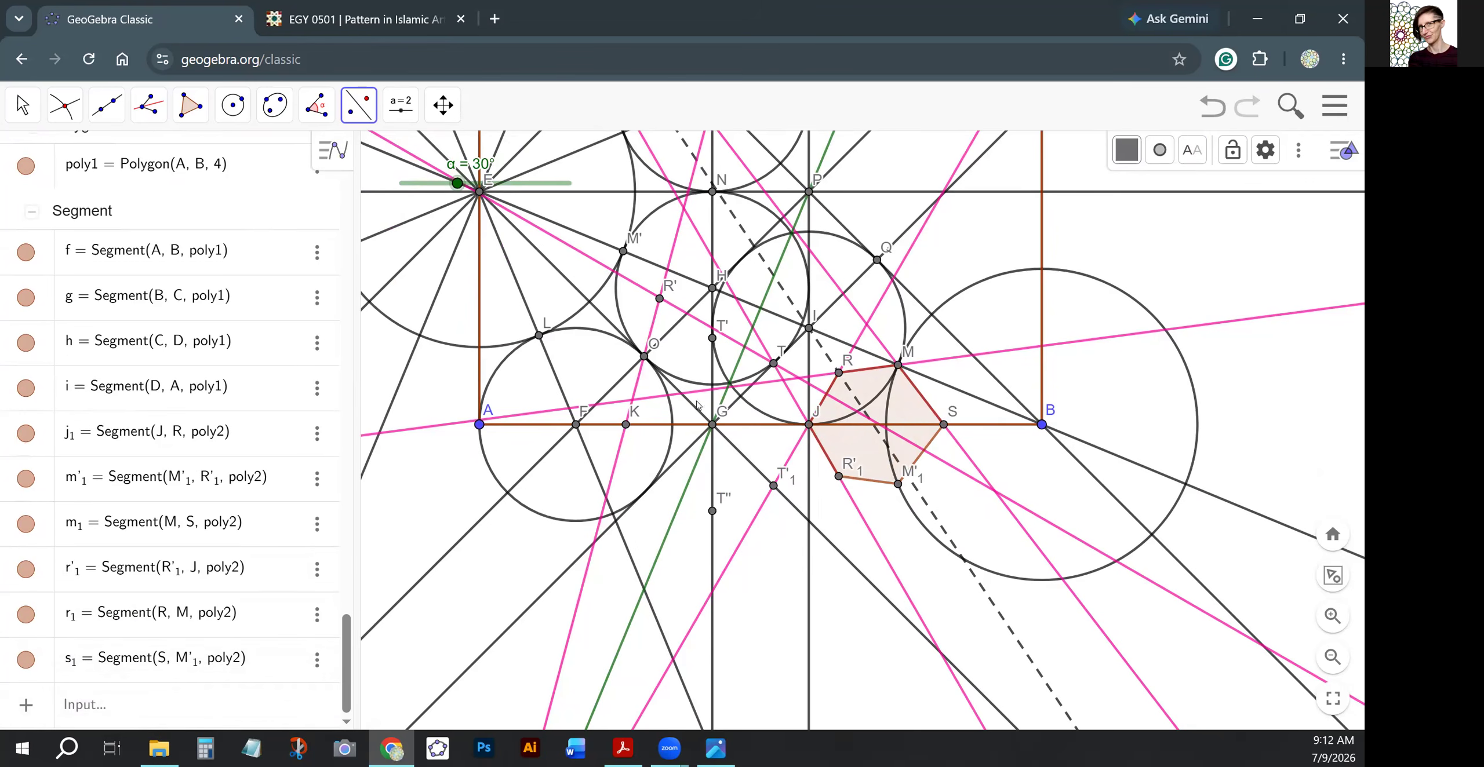
{"action": "left_click", "coordinate": [690, 425]}
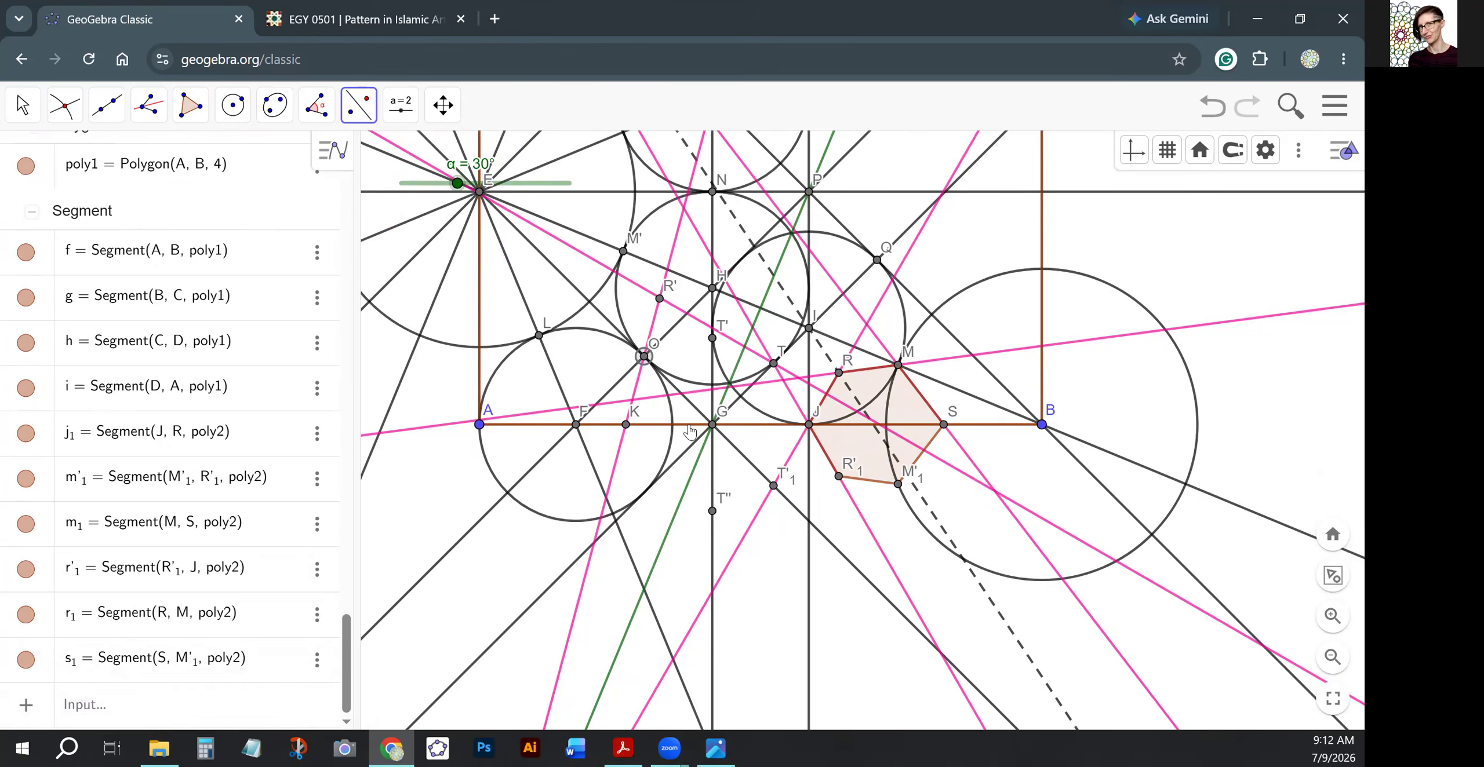
Draw an octagon around G through points T'₁, J, T, T', O, K, O' and T''.
{"action": "left_click", "coordinate": [195, 116]}
{"action": "left_click", "coordinate": [220, 160]}
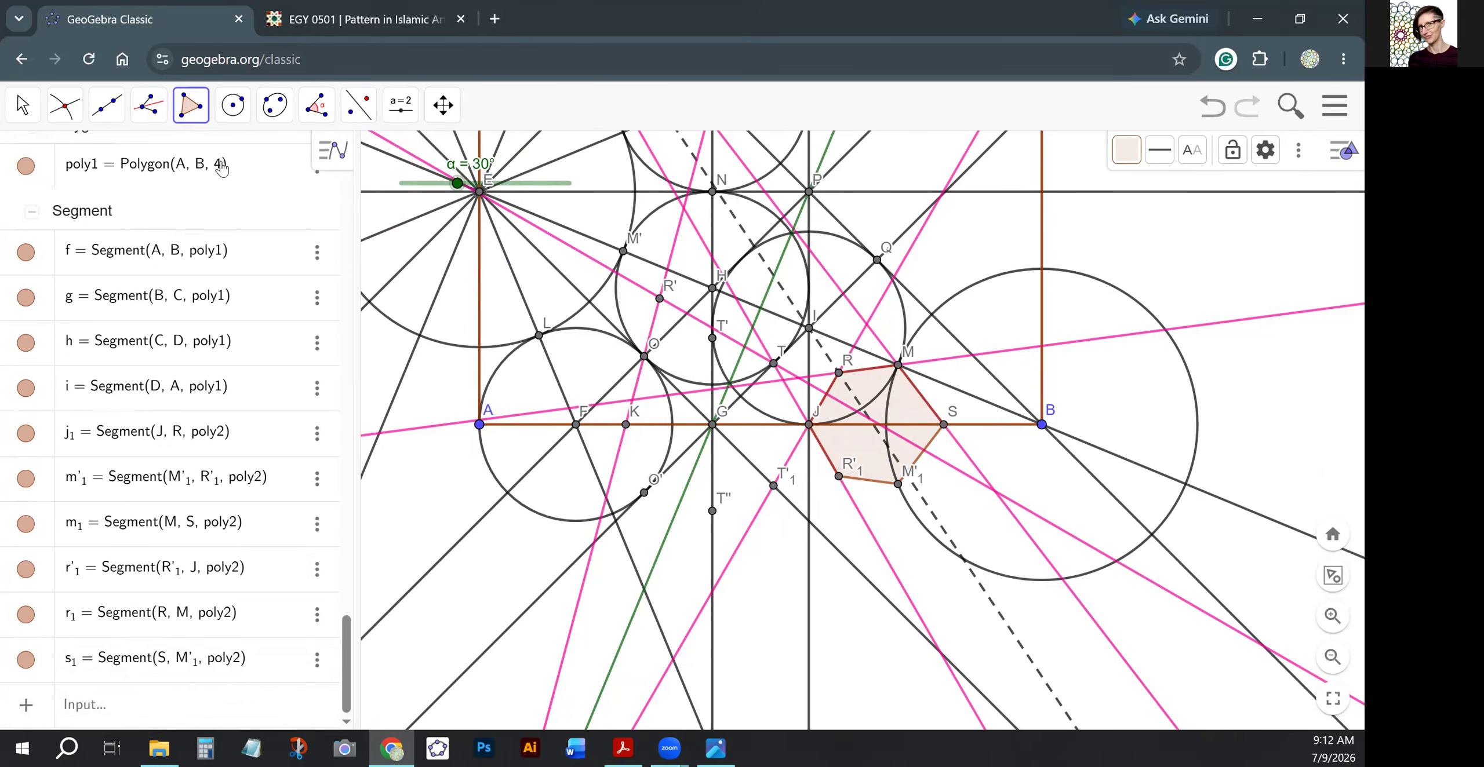
{"action": "left_click", "coordinate": [774, 486]}
{"action": "left_click", "coordinate": [808, 425]}
{"action": "left_click", "coordinate": [773, 363]}
{"action": "left_click", "coordinate": [712, 338]}
{"action": "left_click", "coordinate": [644, 356]}
{"action": "left_click", "coordinate": [626, 424]}
{"action": "left_click", "coordinate": [644, 492]}
{"action": "left_click", "coordinate": [712, 511]}
{"action": "left_click", "coordinate": [773, 486]}
Test the two polygons by moving the α slider to 22.5° and returning it to 30°.
{"action": "left_click", "coordinate": [22, 105]}
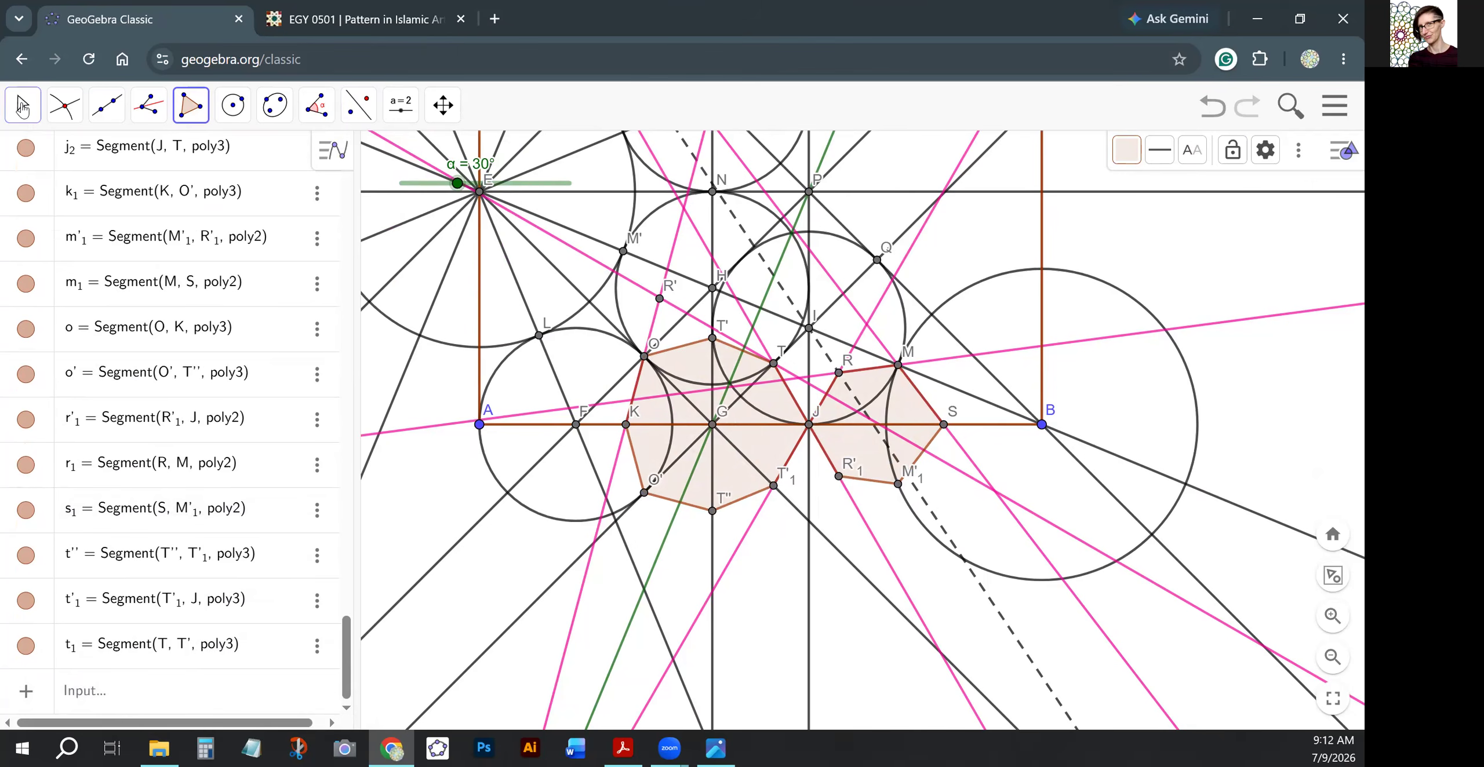
{"action": "left_click_drag", "start_coordinate": [458, 183], "coordinate": [443, 184]}
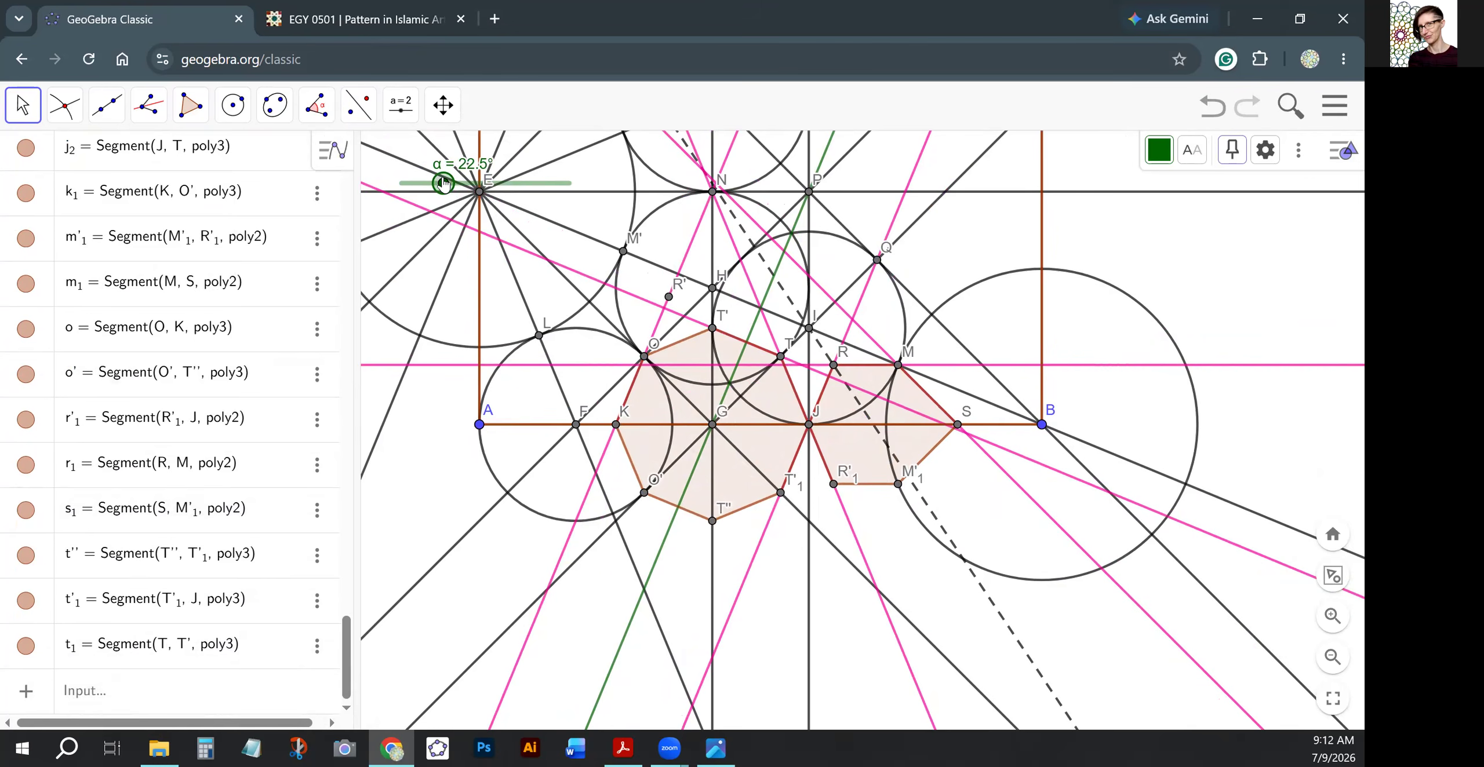
{"action": "mouse_move", "coordinate": [443, 183]}
{"action": "left_mouse_down"}
{"action": "mouse_move", "coordinate": [580, 183]}
{"action": "mouse_move", "coordinate": [395, 185]}
{"action": "mouse_move", "coordinate": [458, 183]}
{"action": "left_mouse_up"}
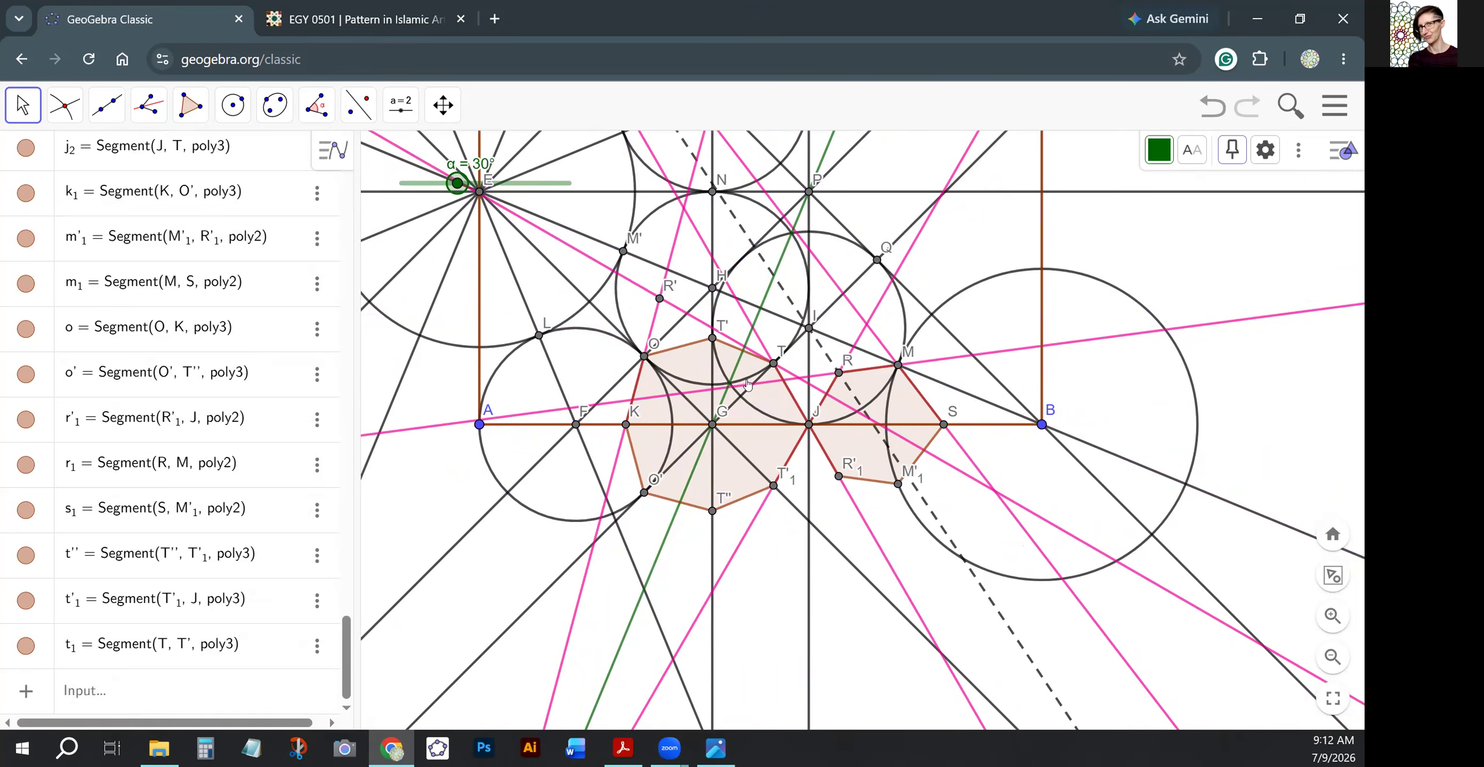
Mark where the pink line through R and M crosses diagonal DB, and reflect that pink line about the diagonal.
{"action": "left_click", "coordinate": [64, 105]}
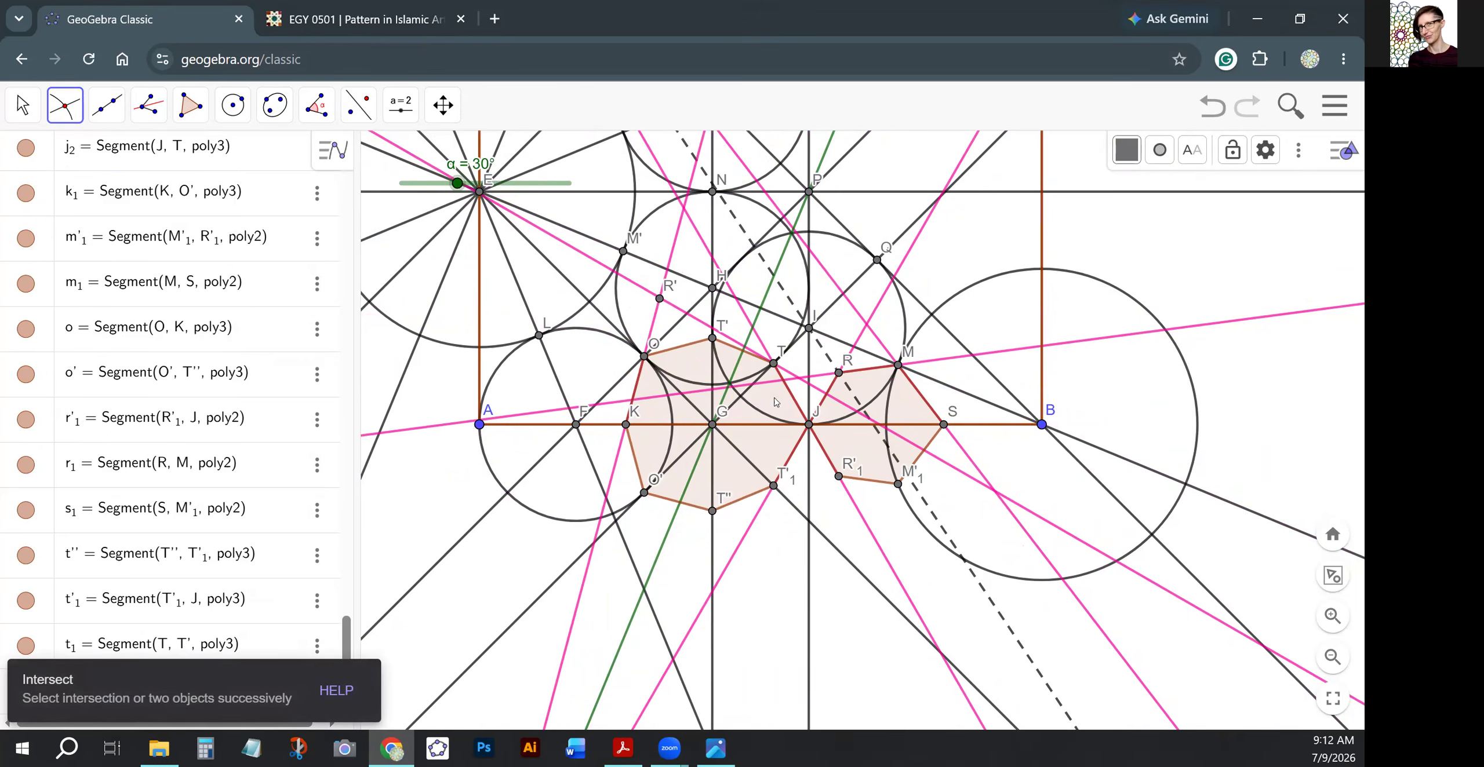
{"action": "left_click", "coordinate": [973, 356]}
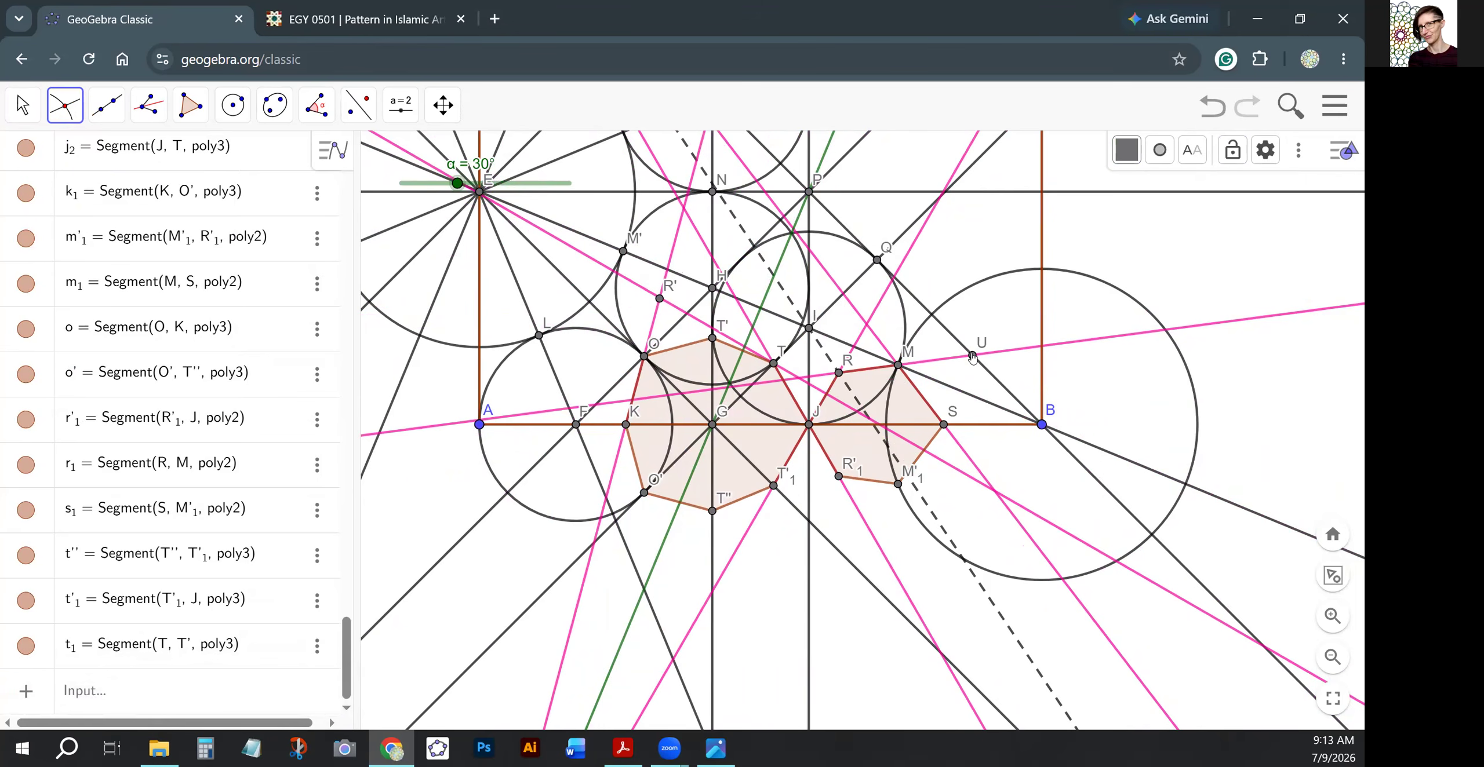
{"action": "left_click", "coordinate": [359, 105]}
{"action": "left_click", "coordinate": [388, 165]}
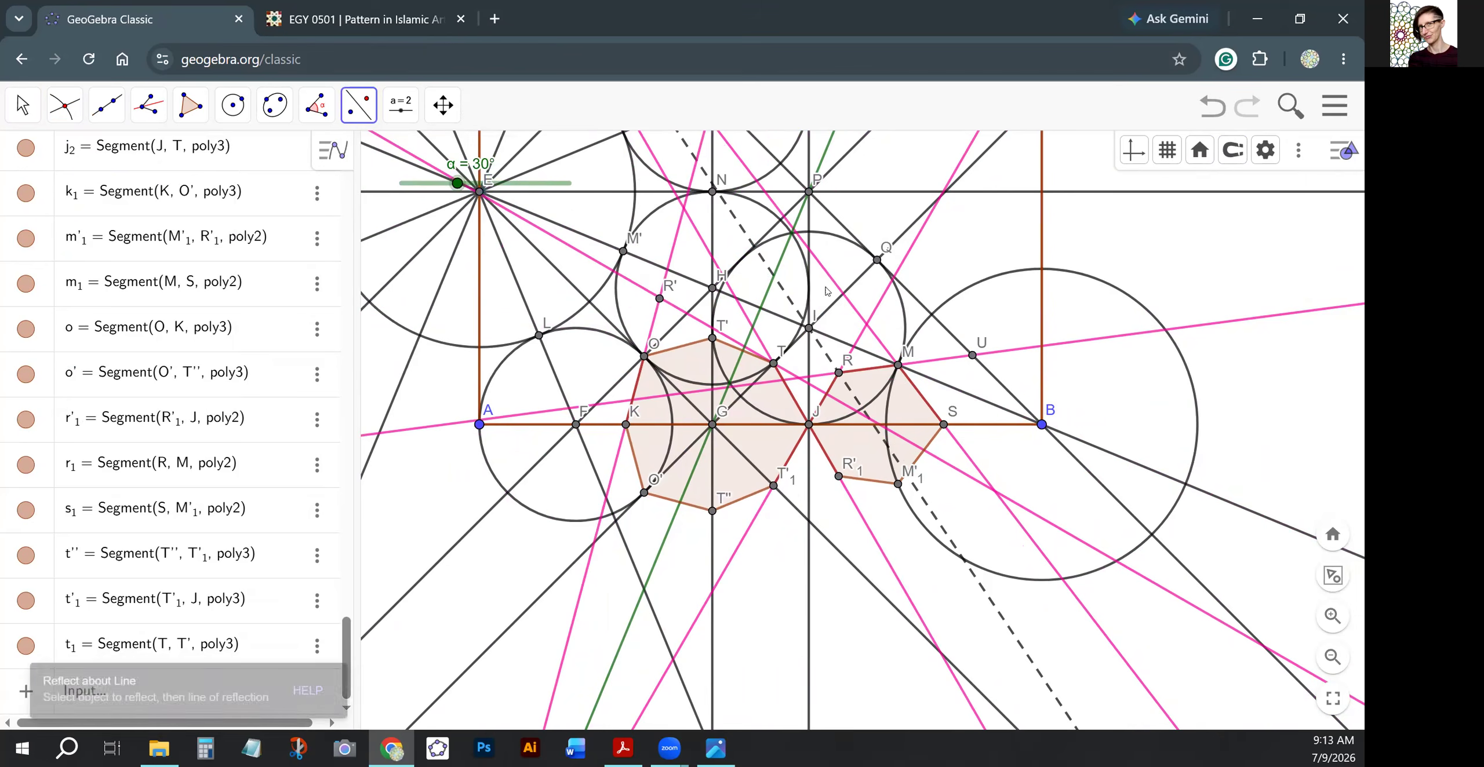
{"action": "left_click", "coordinate": [951, 338]}
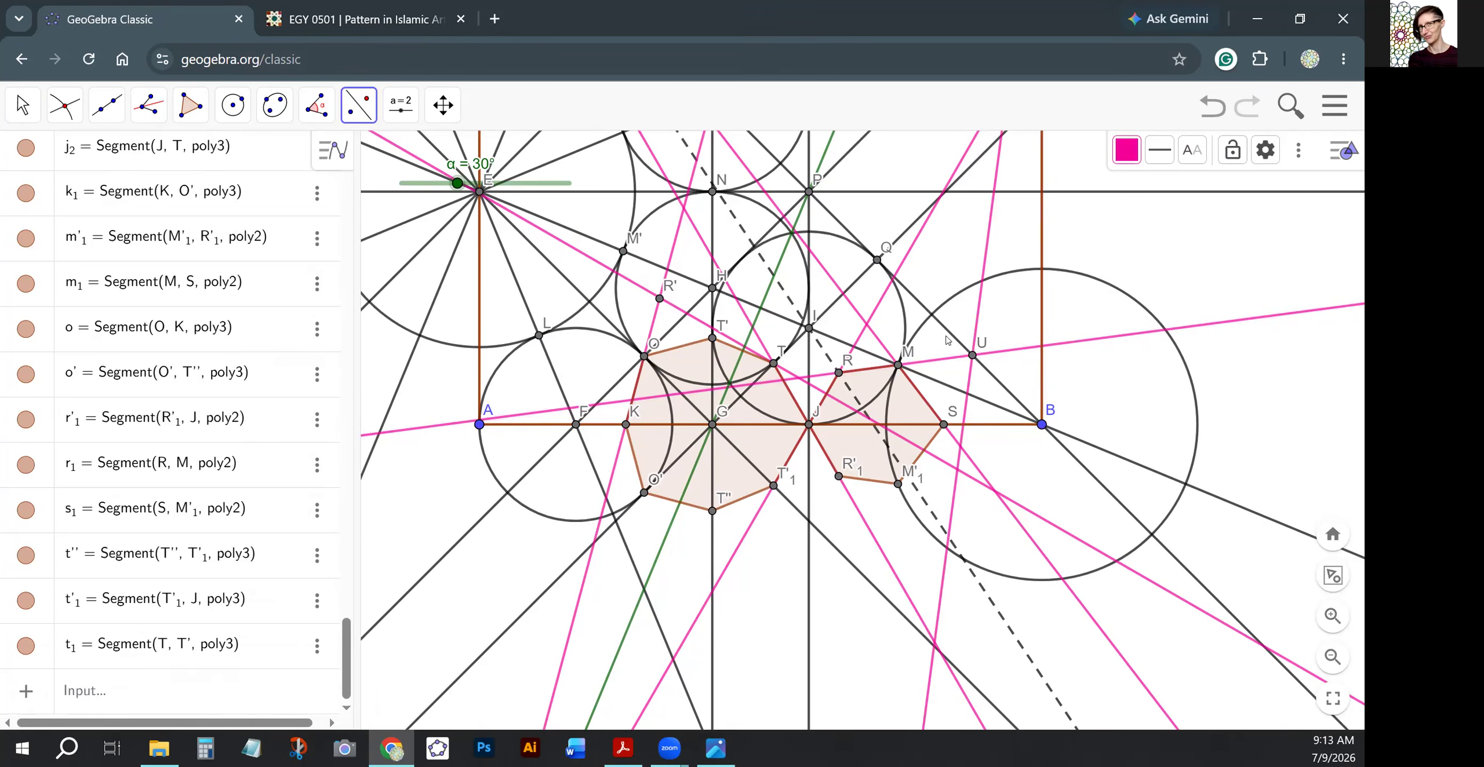
Mark the point where the newly reflected pink line crosses the line through M and B.
{"action": "left_click", "coordinate": [65, 106]}
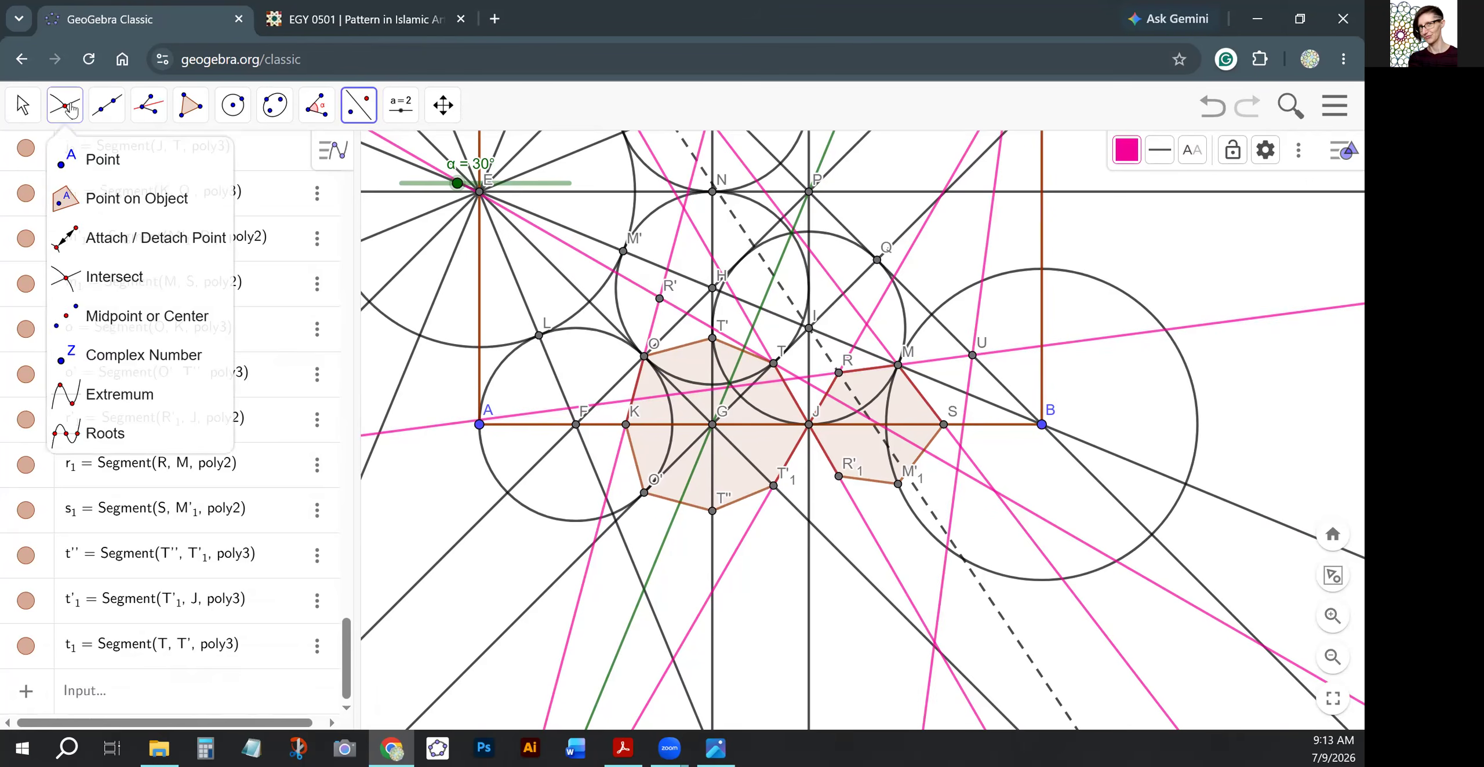
{"action": "left_click", "coordinate": [104, 287]}
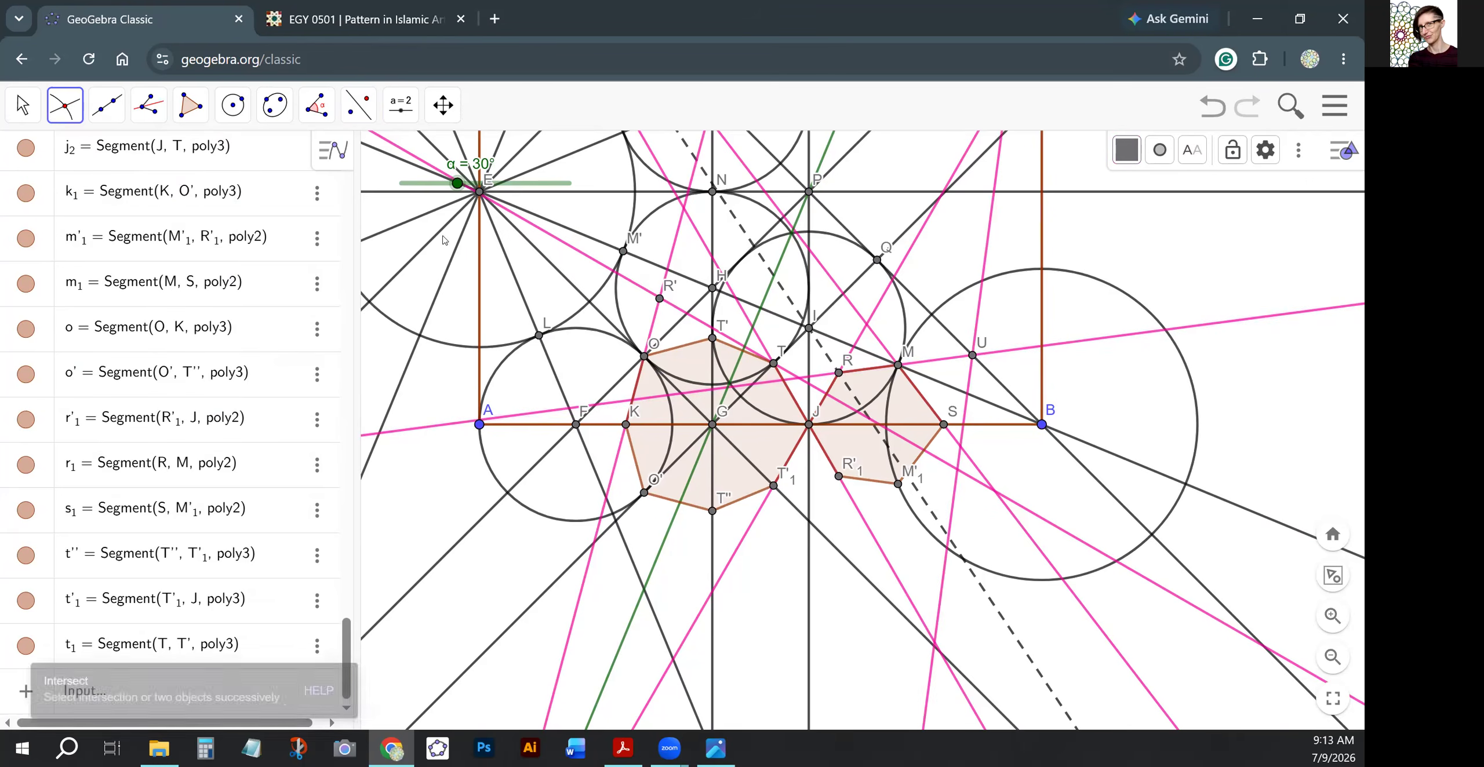
{"action": "left_click", "coordinate": [967, 395]}
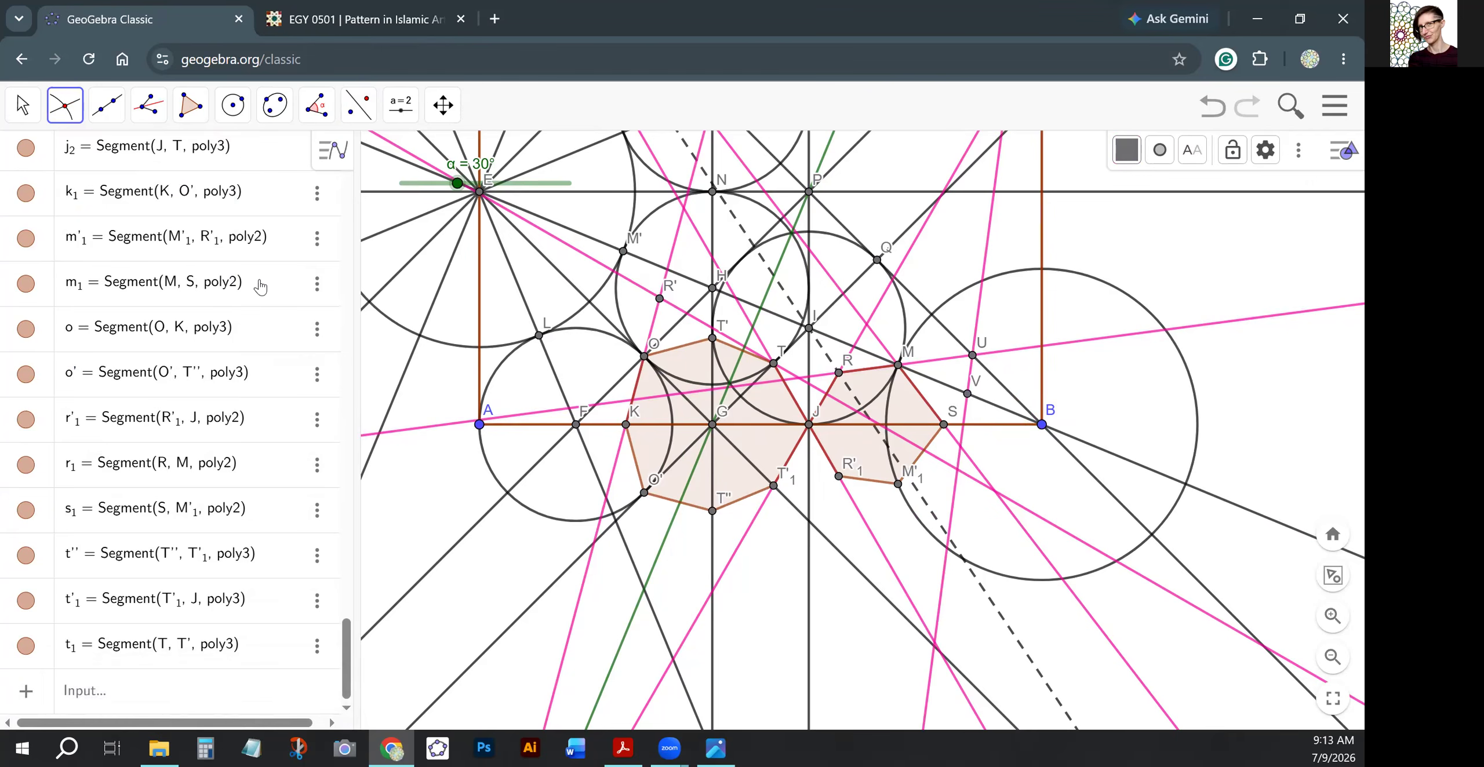
Hide all the pink lines: b, b', b'', g₁, t, t' and t'₂.
{"action": "scroll", "coordinate": [257, 288], "scroll_direction": "up", "scroll_amount": 5}
{"action": "scroll", "coordinate": [258, 288], "scroll_direction": "up", "scroll_amount": 10}
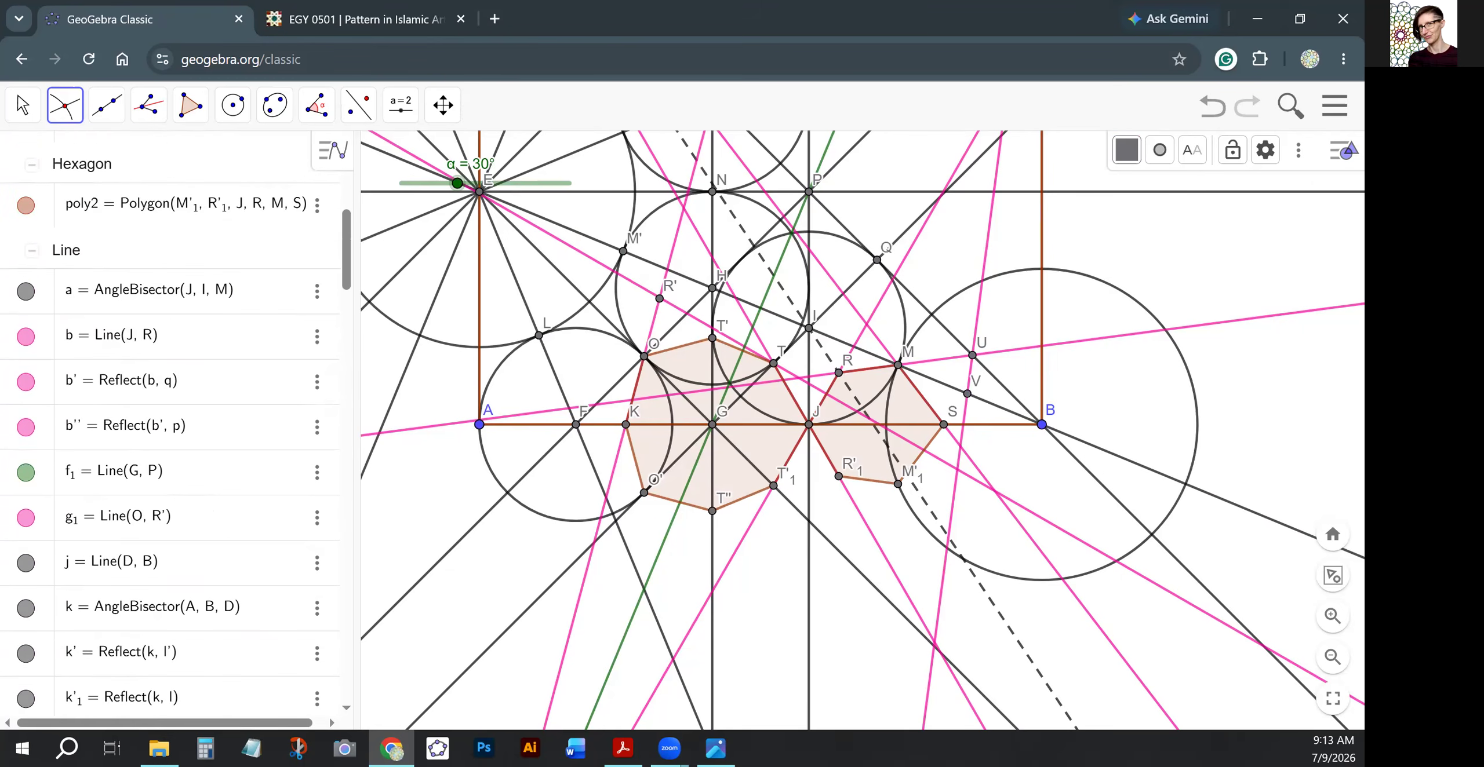
{"action": "left_click", "coordinate": [22, 105]}
{"action": "left_click", "coordinate": [26, 336]}
{"action": "left_click", "coordinate": [27, 382]}
{"action": "left_click", "coordinate": [26, 427]}
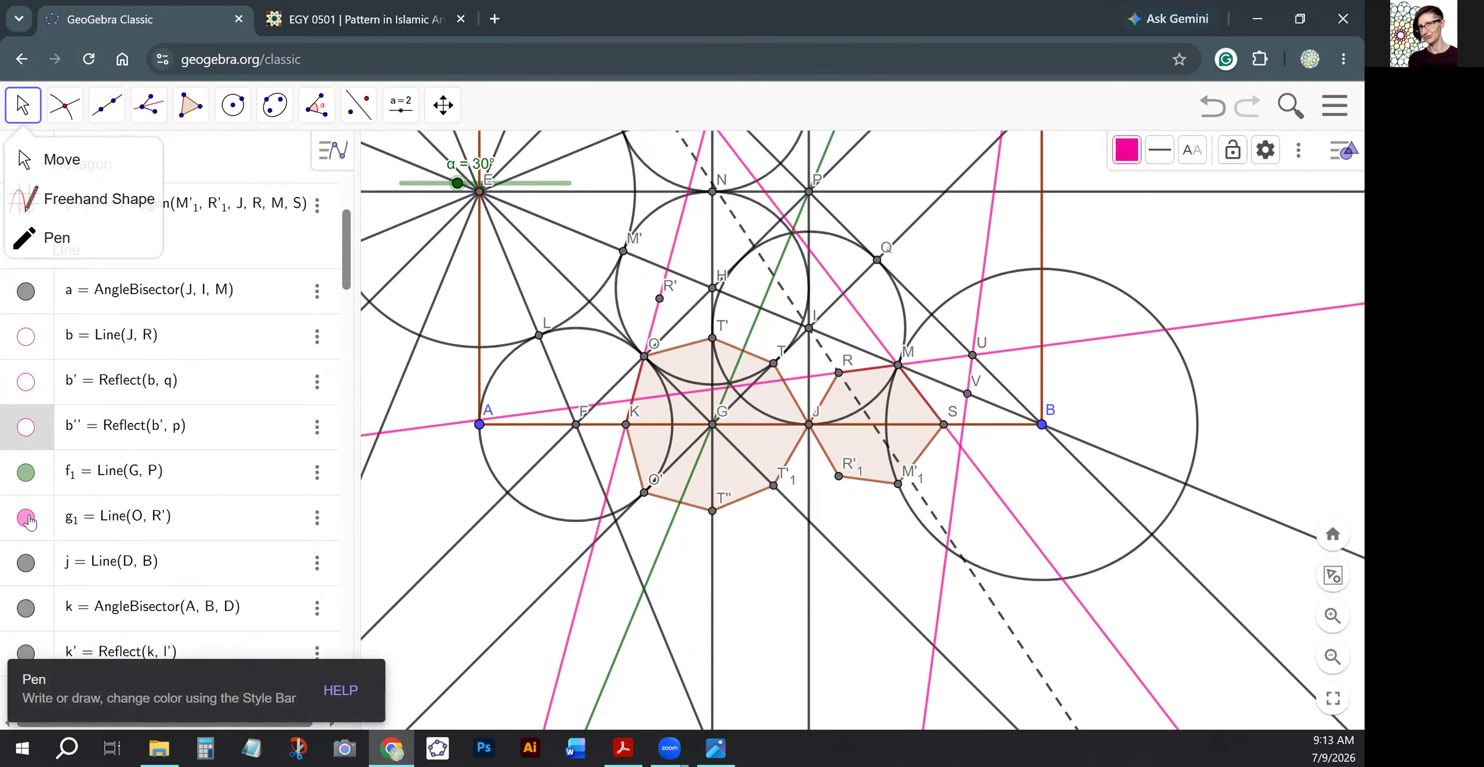
{"action": "left_click", "coordinate": [25, 518]}
{"action": "scroll", "coordinate": [40, 508], "scroll_direction": "down", "scroll_amount": 2}
{"action": "scroll", "coordinate": [42, 507], "scroll_direction": "down", "scroll_amount": 9}
{"action": "left_click", "coordinate": [25, 453]}
{"action": "left_click", "coordinate": [26, 499]}
{"action": "left_click", "coordinate": [25, 544]}
{"action": "left_click", "coordinate": [22, 106]}
{"action": "left_click", "coordinate": [421, 478]}
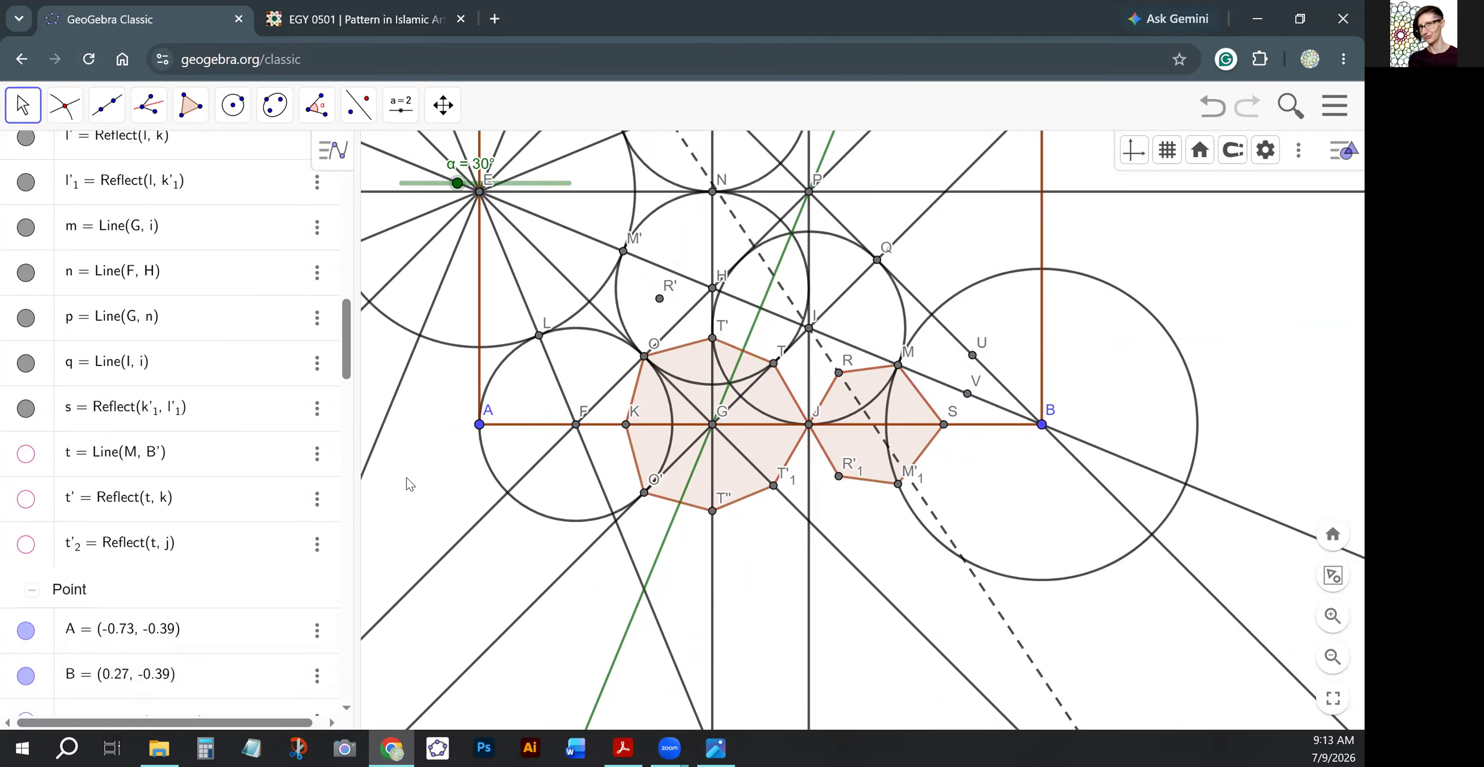
Hide the dashed angle bisector of J, I and M.
{"action": "right_click", "coordinate": [934, 520]}
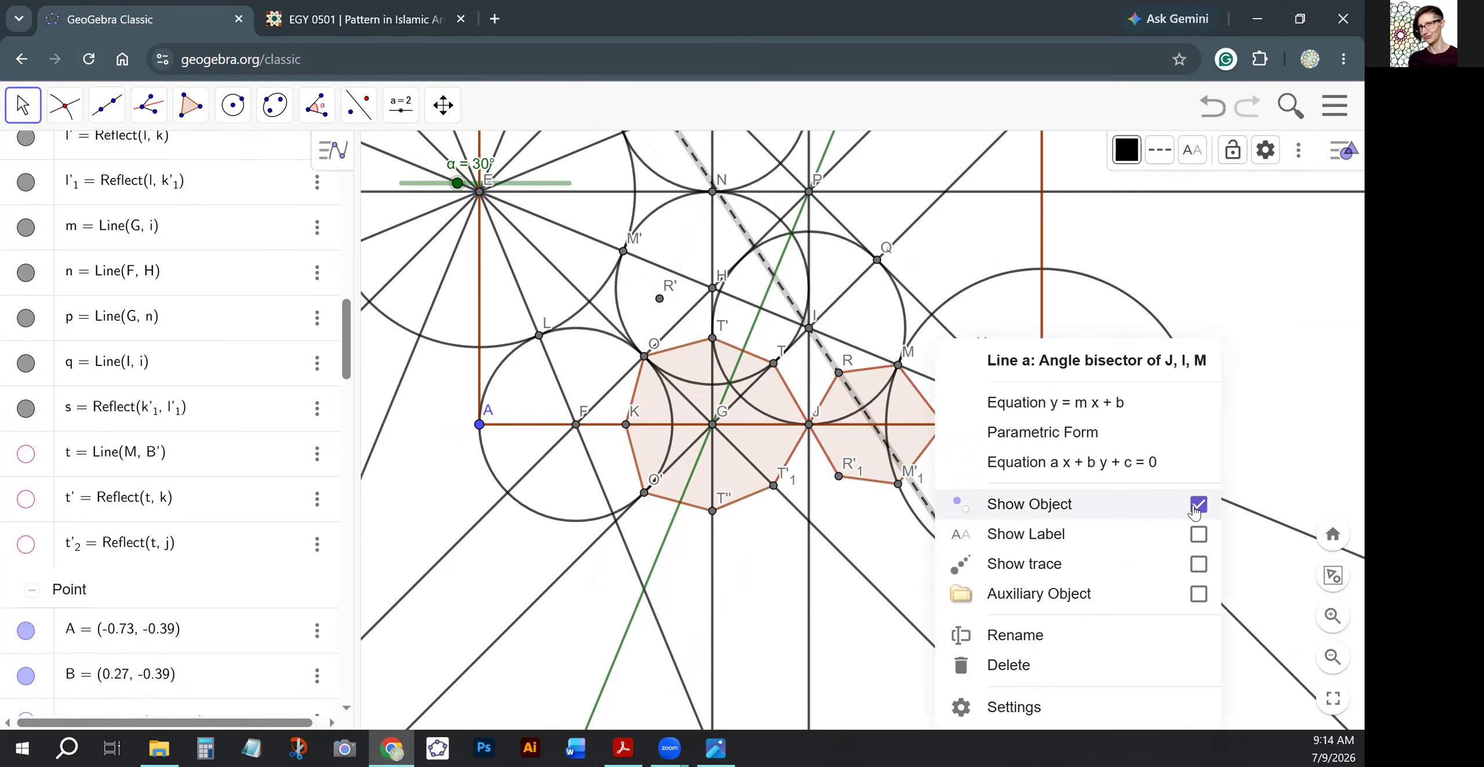
{"action": "left_click", "coordinate": [1197, 506]}
{"action": "left_click", "coordinate": [870, 548]}
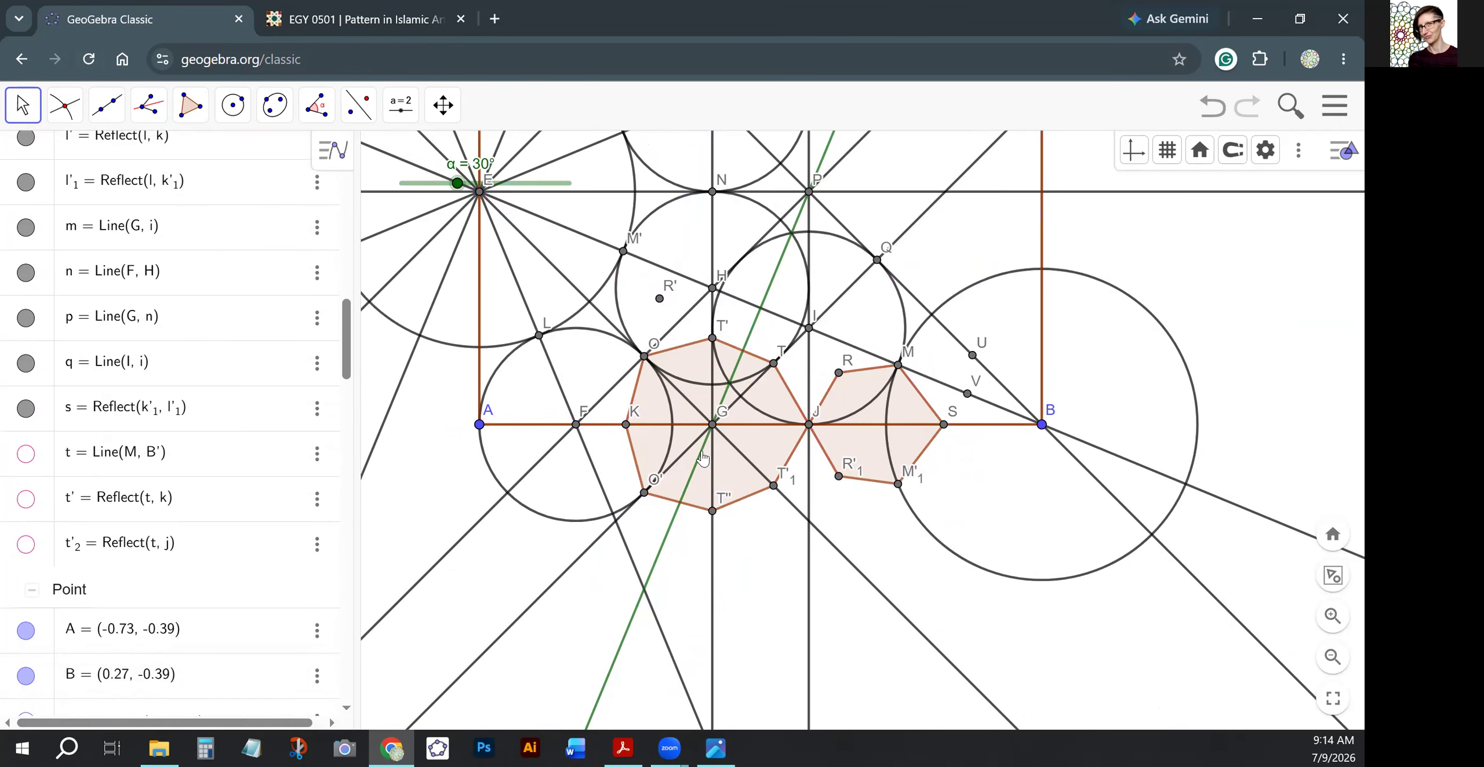
Mark the point where the green line through G and P crosses the line through H and I.
{"action": "left_click", "coordinate": [64, 107]}
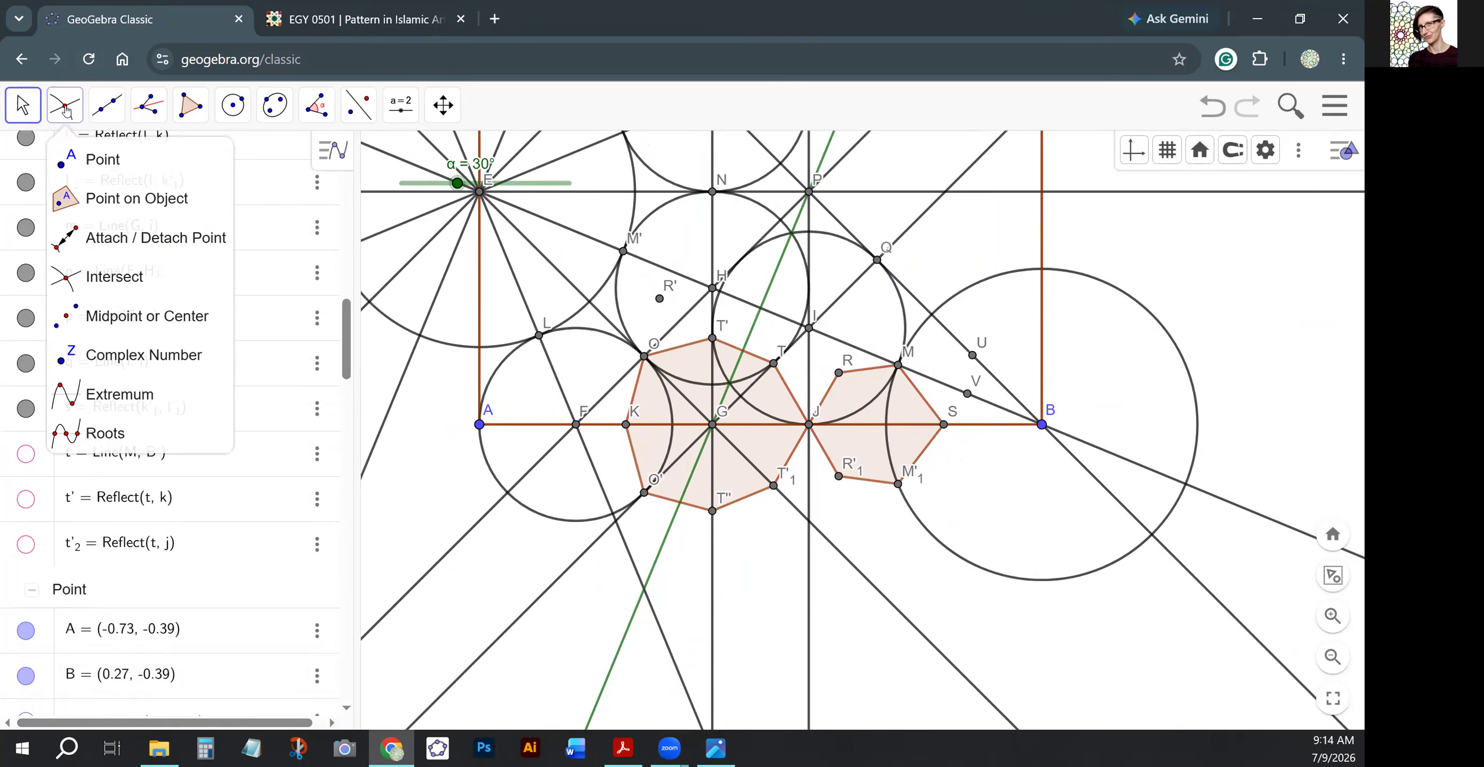
{"action": "left_click", "coordinate": [110, 277]}
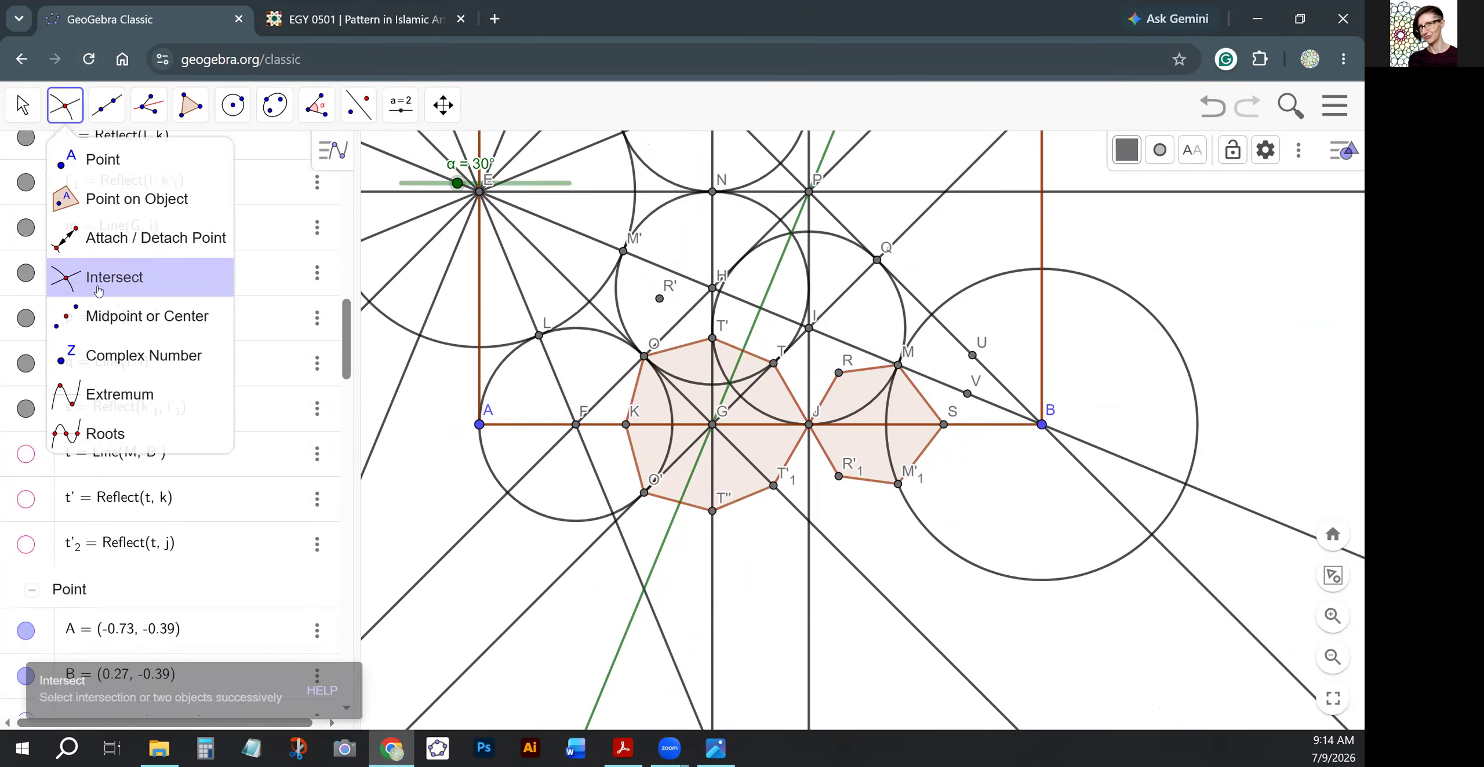
{"action": "left_click", "coordinate": [761, 309]}
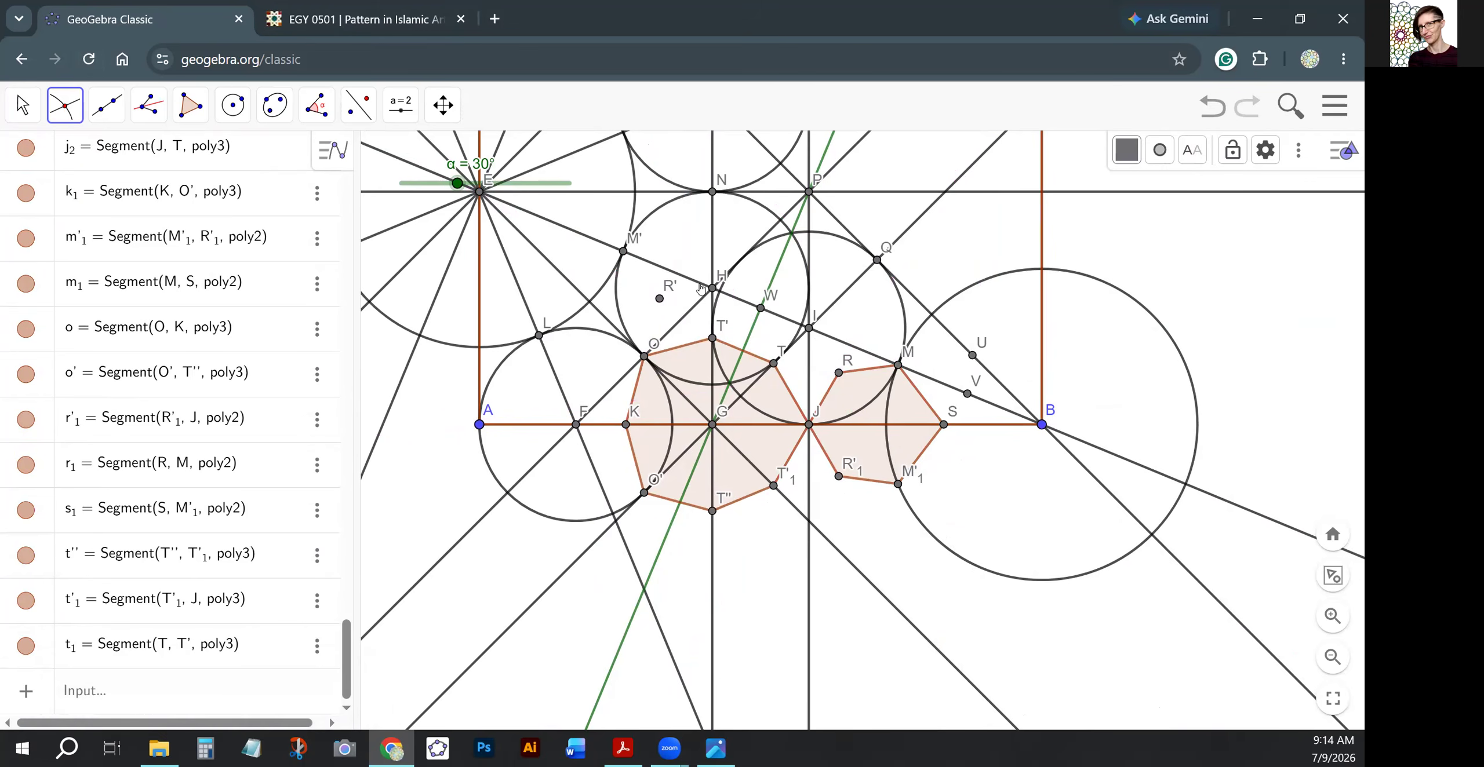
Reflect the hexagon between J and S about point W.
{"action": "scroll", "coordinate": [632, 271], "scroll_direction": "down", "scroll_amount": 3}
{"action": "left_click", "coordinate": [22, 104]}
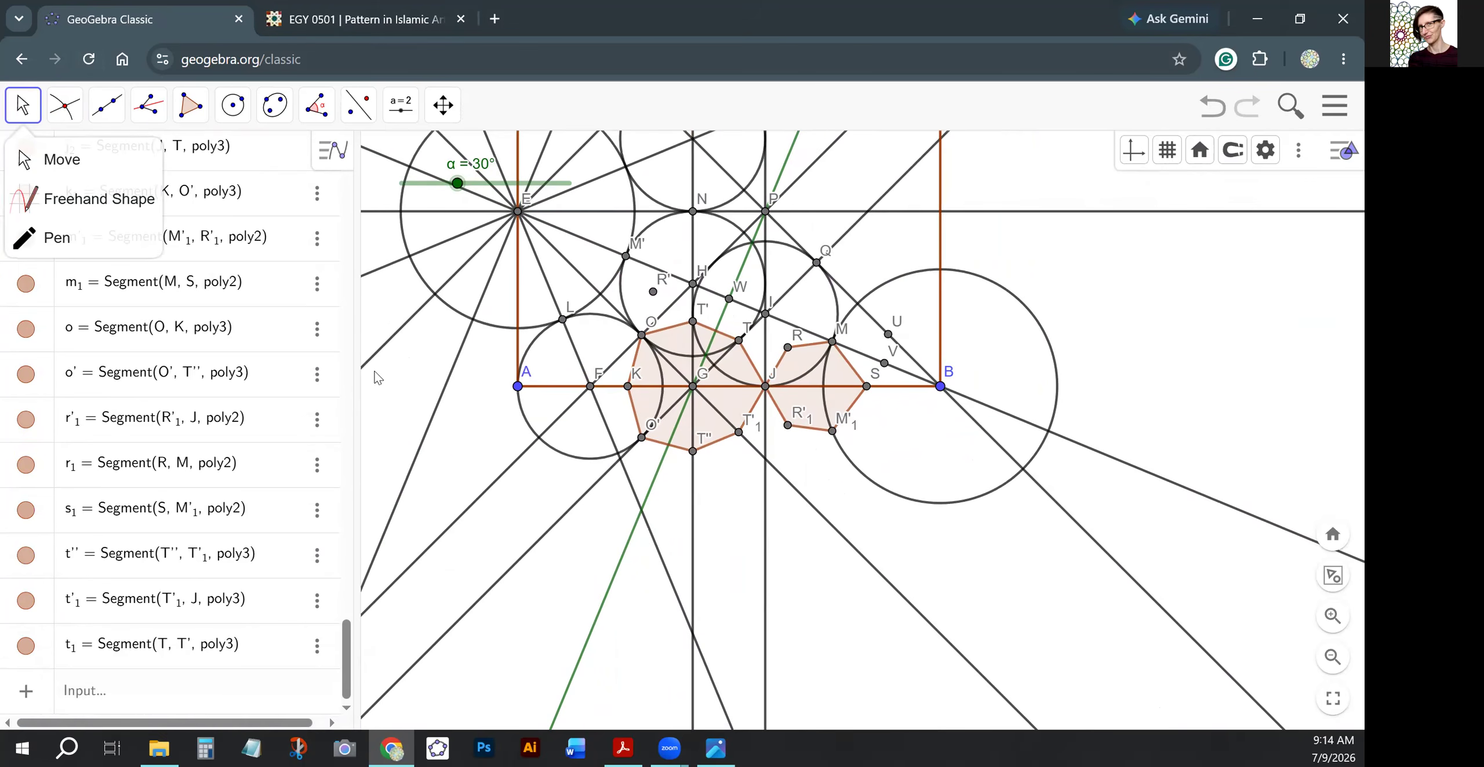
{"action": "left_click_drag", "start_coordinate": [409, 411], "coordinate": [401, 566]}
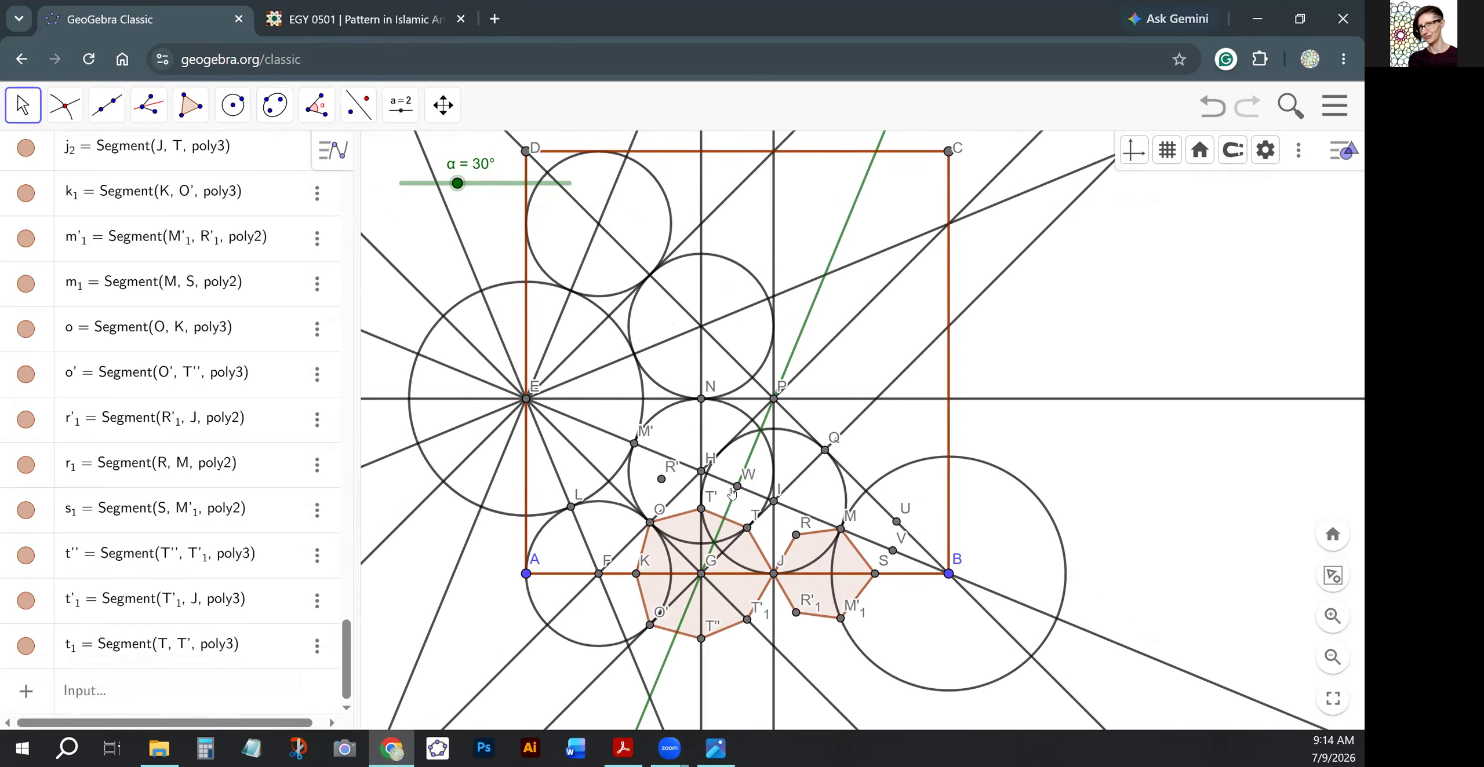
{"action": "left_click", "coordinate": [359, 105]}
{"action": "left_click", "coordinate": [410, 200]}
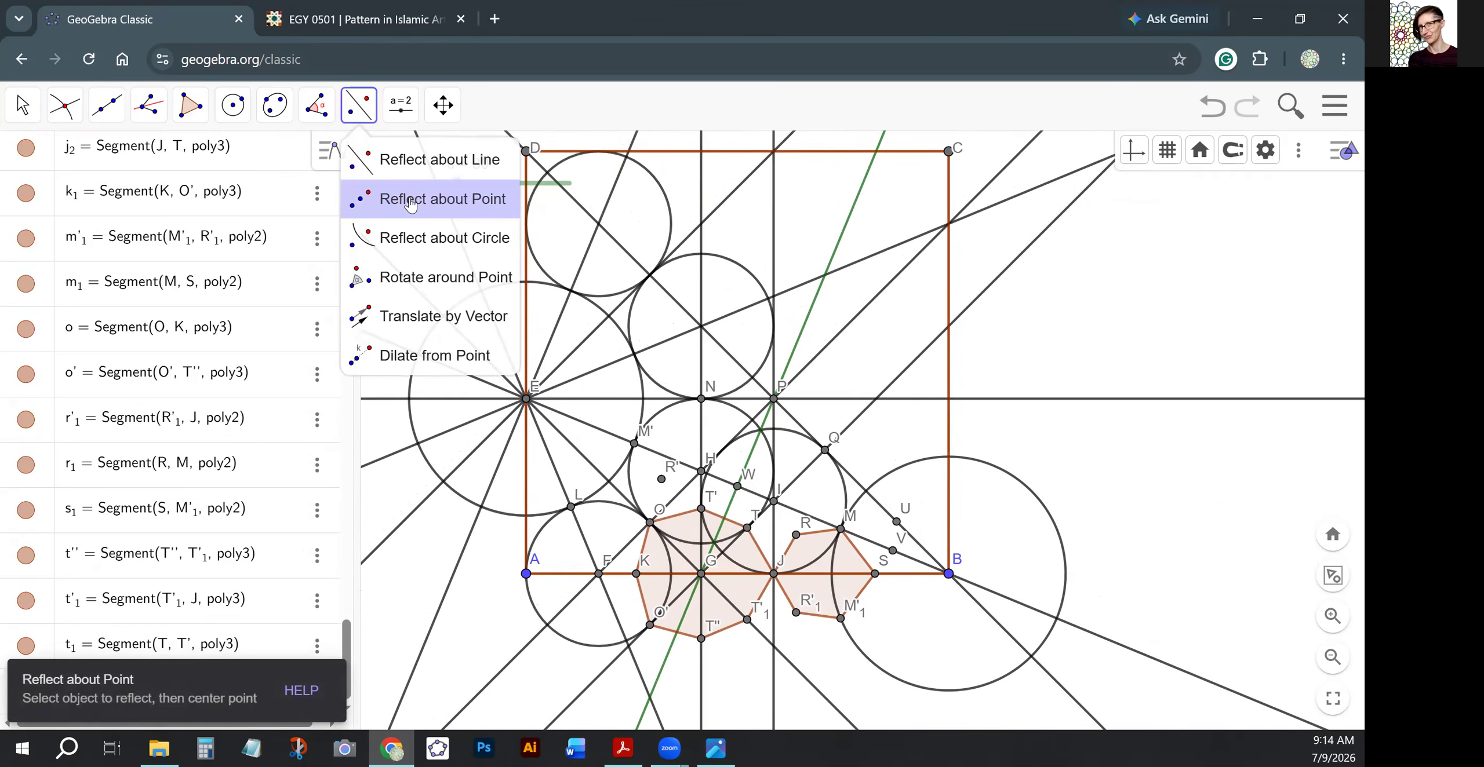
{"action": "left_click", "coordinate": [410, 200]}
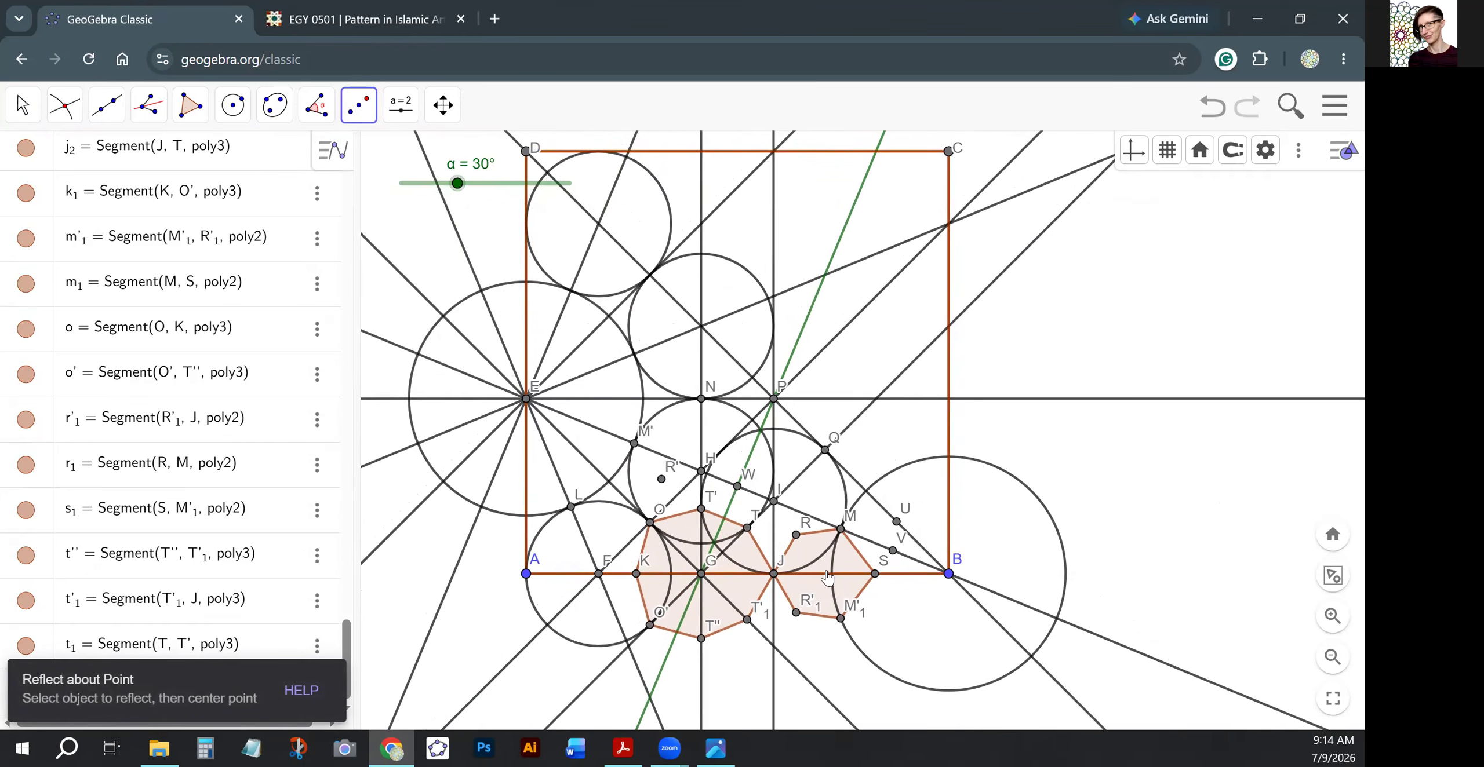
{"action": "left_click", "coordinate": [847, 571]}
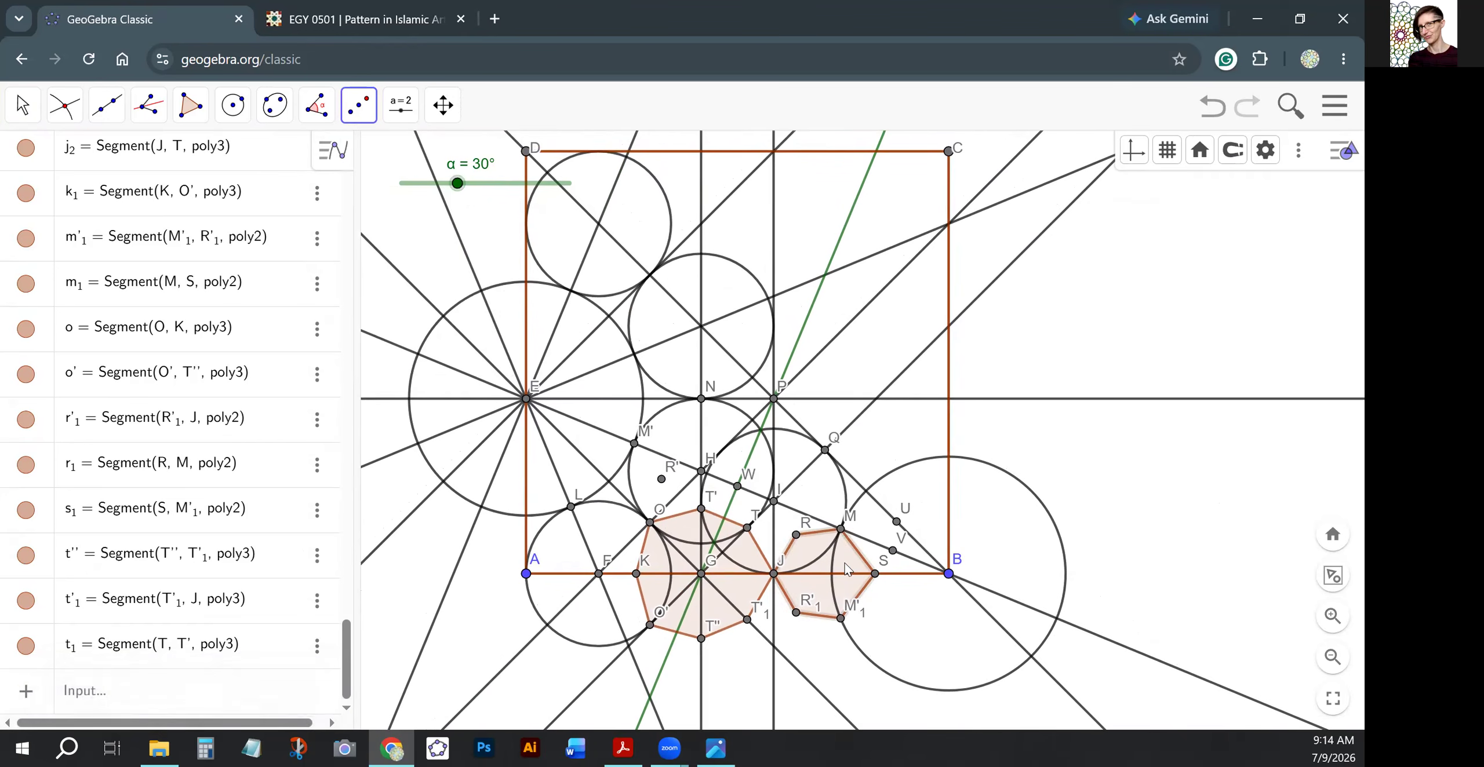
{"action": "left_click", "coordinate": [737, 487]}
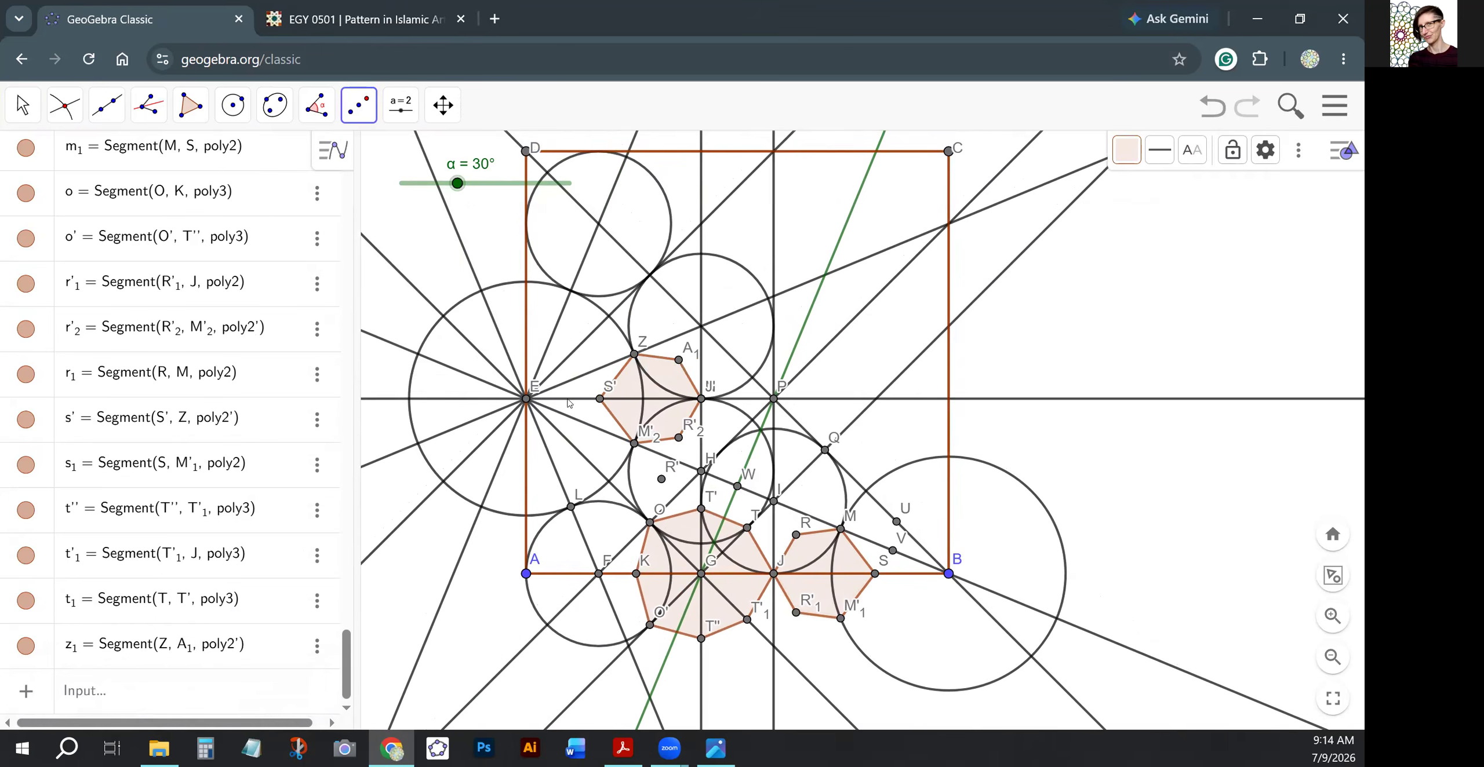
Reflect the new hexagon's vertices S' and Z about the line through H and B.
{"action": "left_click", "coordinate": [358, 113]}
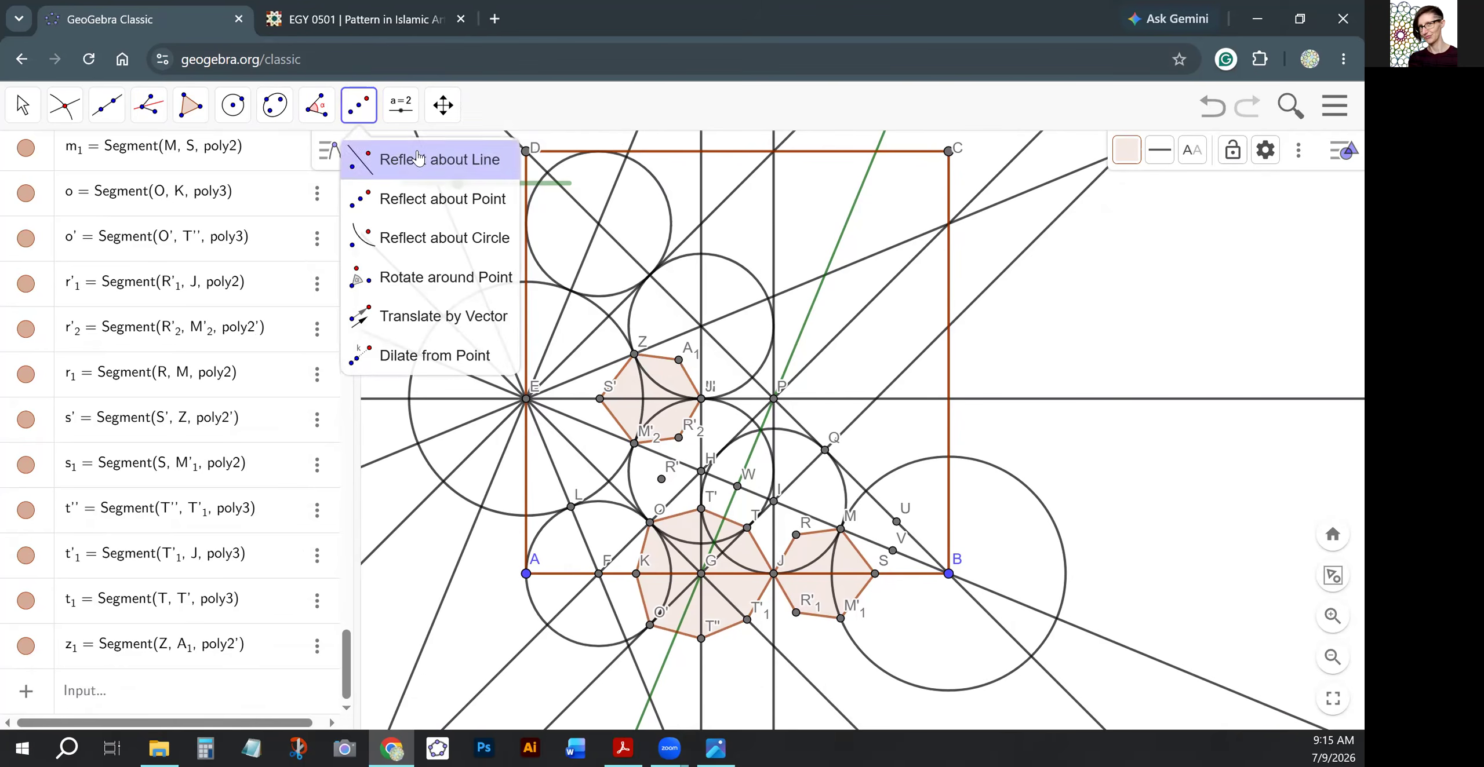
{"action": "left_click", "coordinate": [418, 158]}
{"action": "left_click", "coordinate": [600, 400]}
{"action": "left_click", "coordinate": [599, 432]}
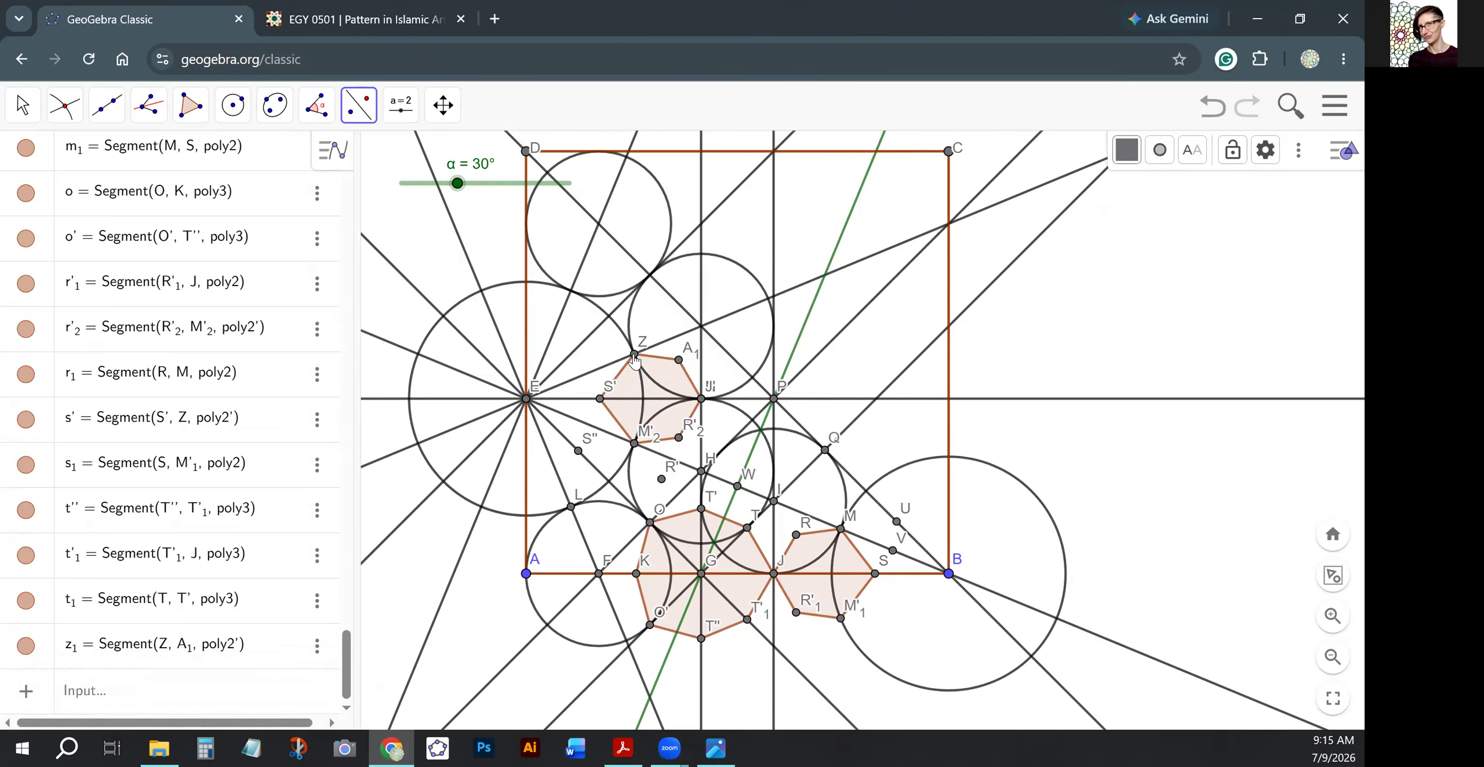
{"action": "left_click", "coordinate": [615, 438]}
{"action": "left_click", "coordinate": [23, 106]}
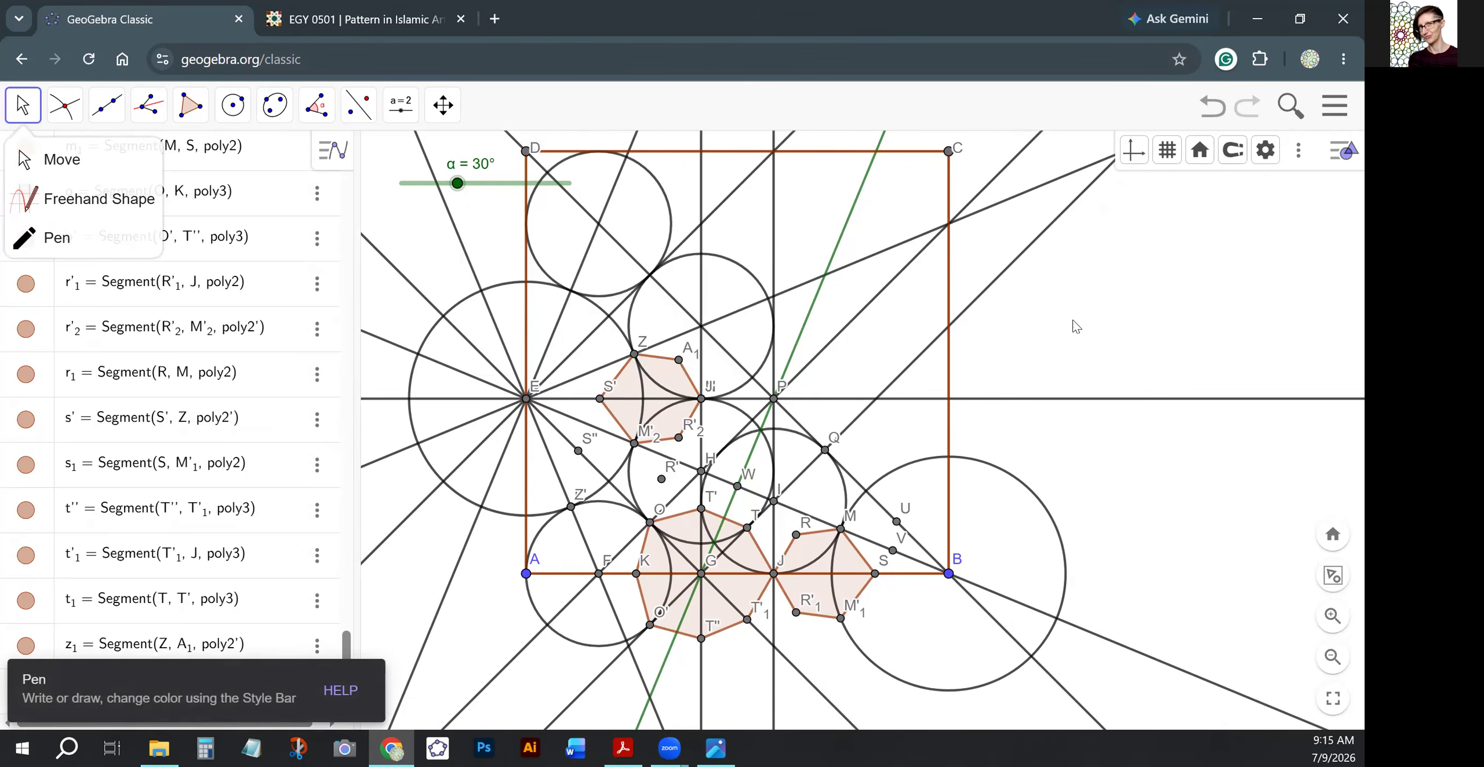
Undo the reflection of vertex Z and reflect vertex A₁ about the line through H and B.
{"action": "left_click", "coordinate": [1220, 115]}
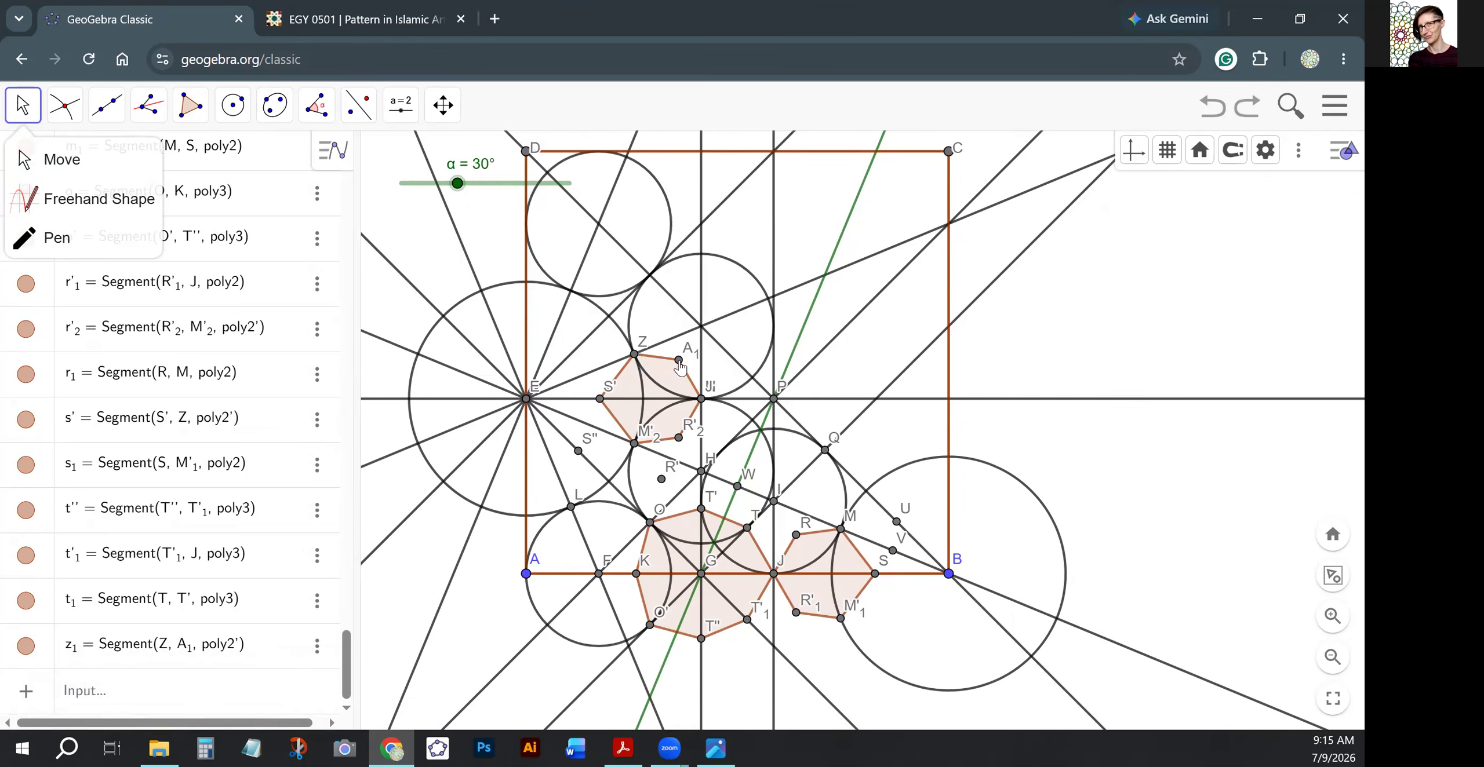
{"action": "left_click", "coordinate": [356, 105]}
{"action": "left_click", "coordinate": [406, 159]}
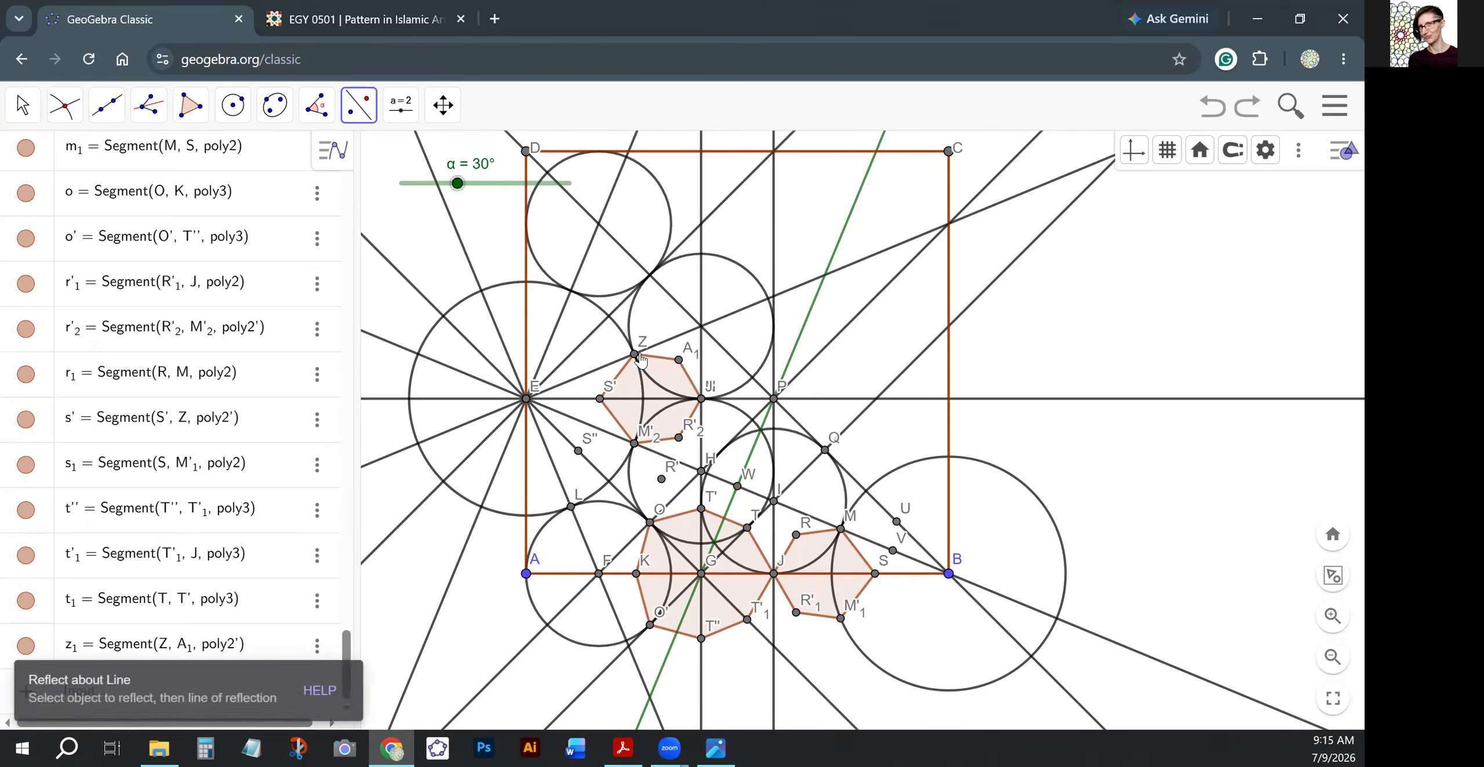
{"action": "left_click", "coordinate": [608, 436]}
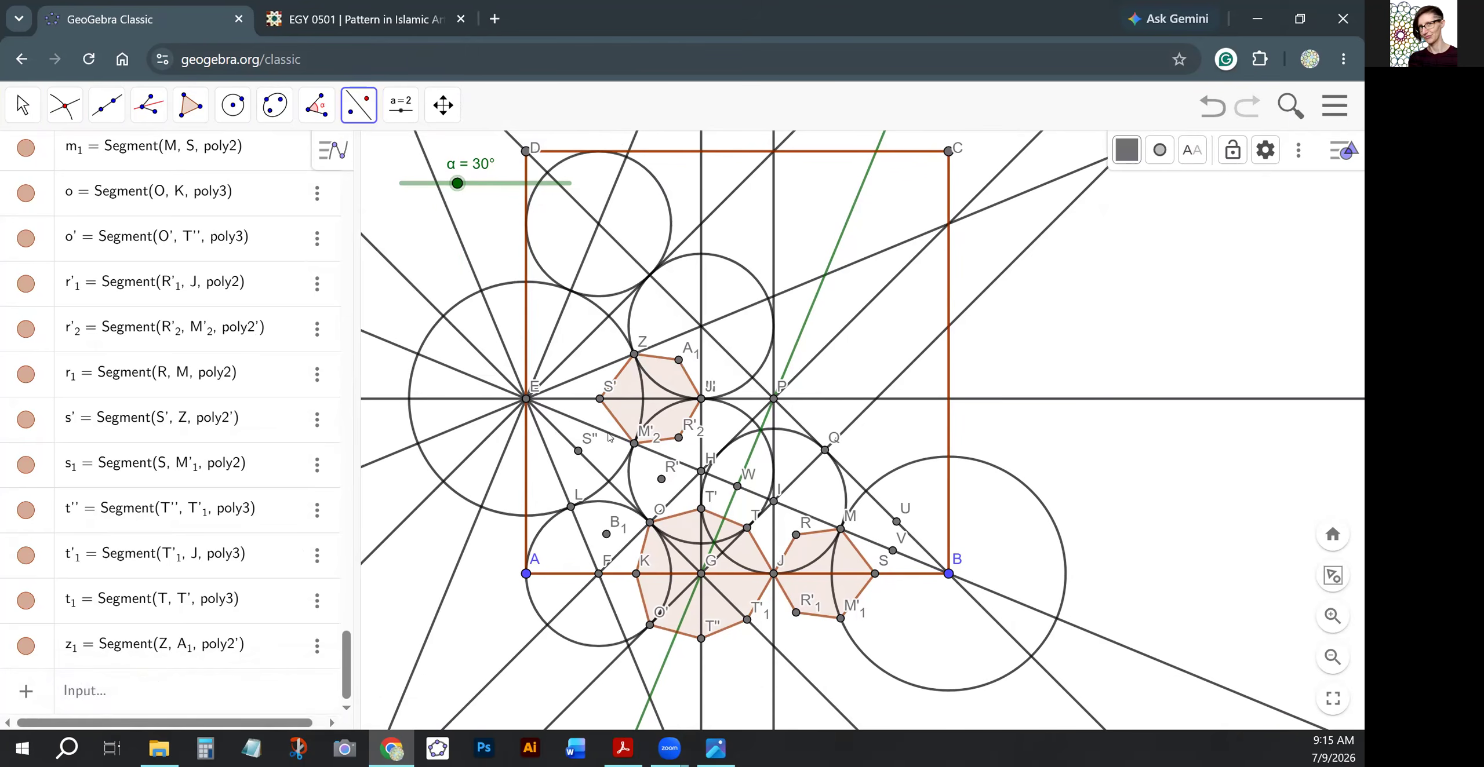
Build a hexagon with vertices B₁, O, R', M', S'' and L.
{"action": "left_click", "coordinate": [194, 110]}
{"action": "left_click", "coordinate": [221, 157]}
{"action": "left_click", "coordinate": [606, 534]}
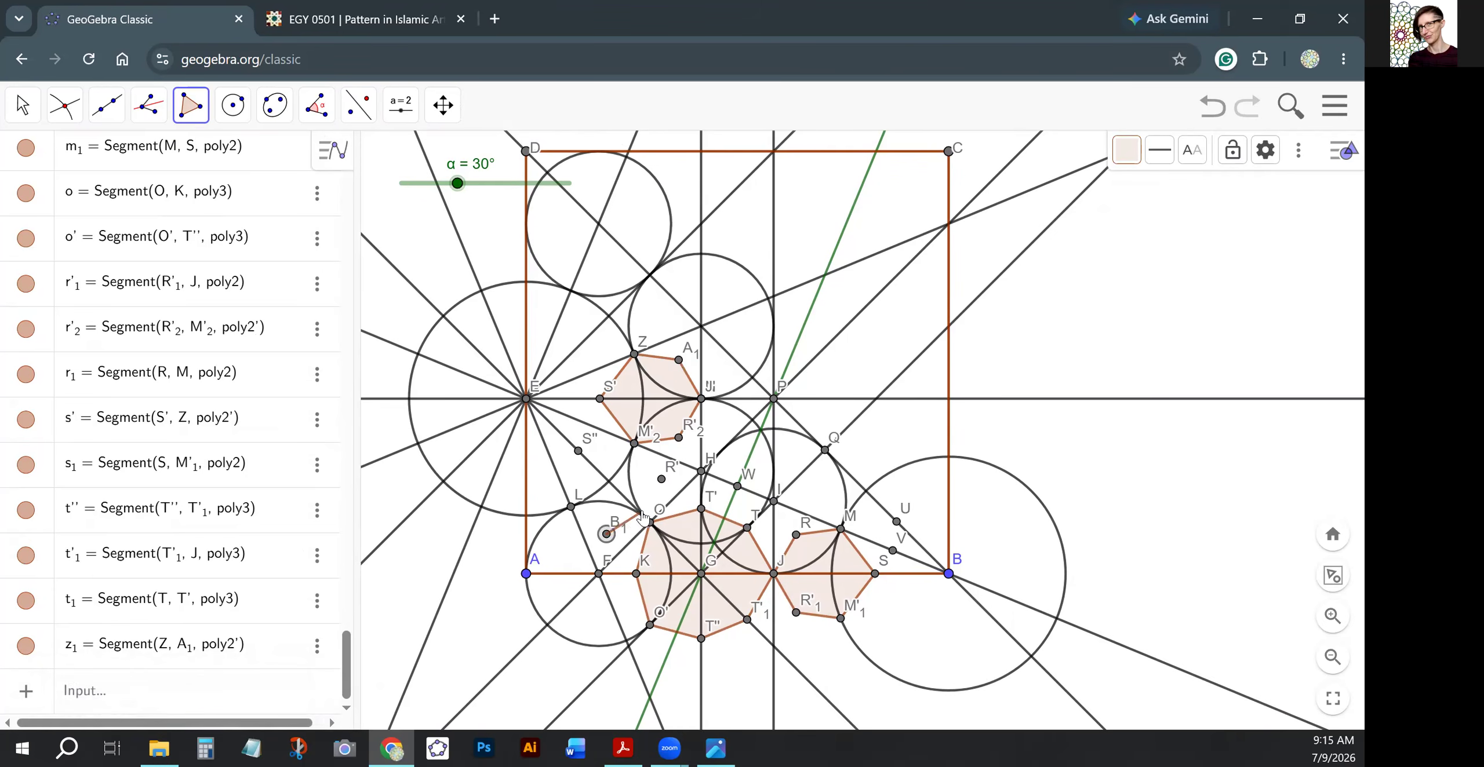
{"action": "left_click", "coordinate": [650, 523]}
{"action": "left_click", "coordinate": [662, 479]}
{"action": "left_click", "coordinate": [634, 444]}
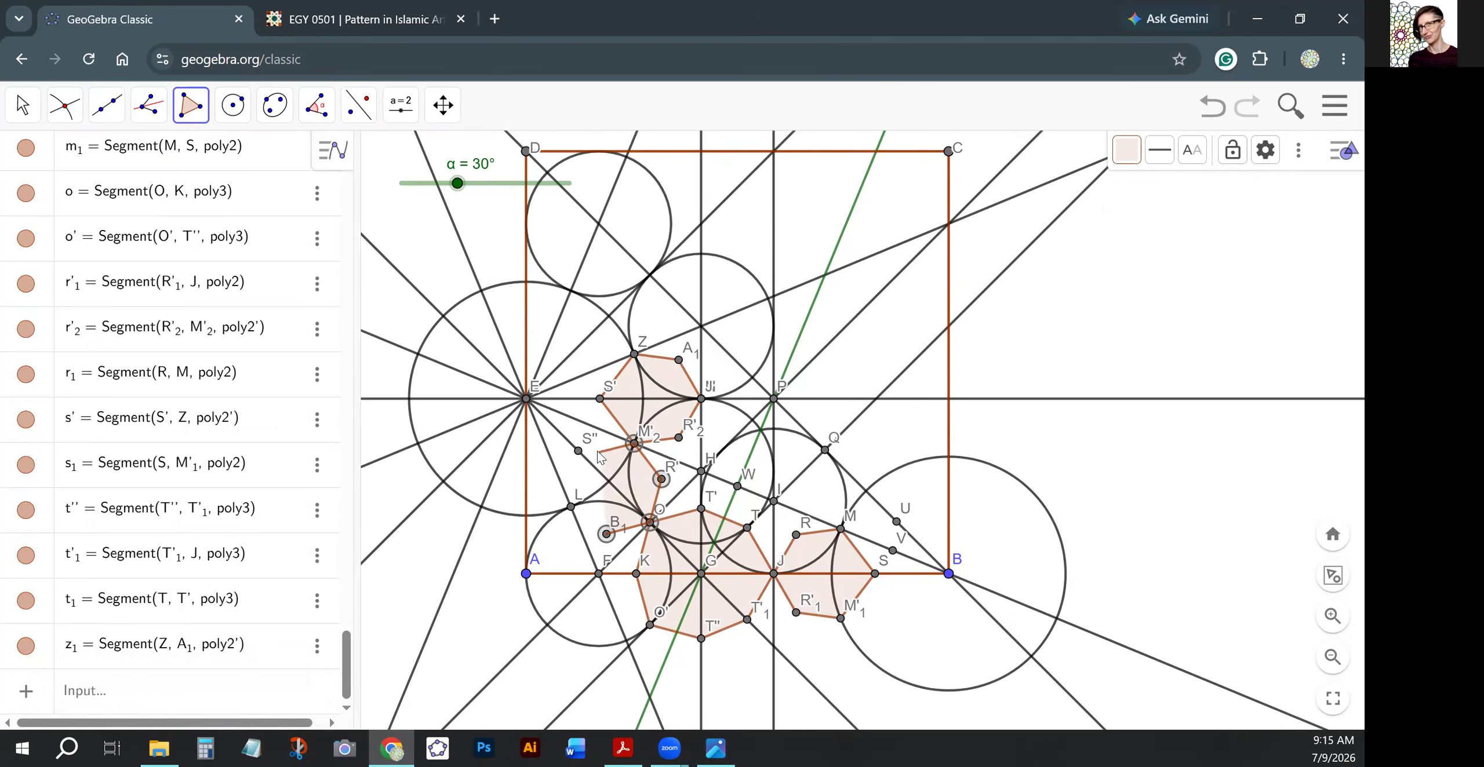
{"action": "left_click", "coordinate": [578, 451]}
{"action": "left_click", "coordinate": [571, 507]}
{"action": "left_click", "coordinate": [607, 533]}
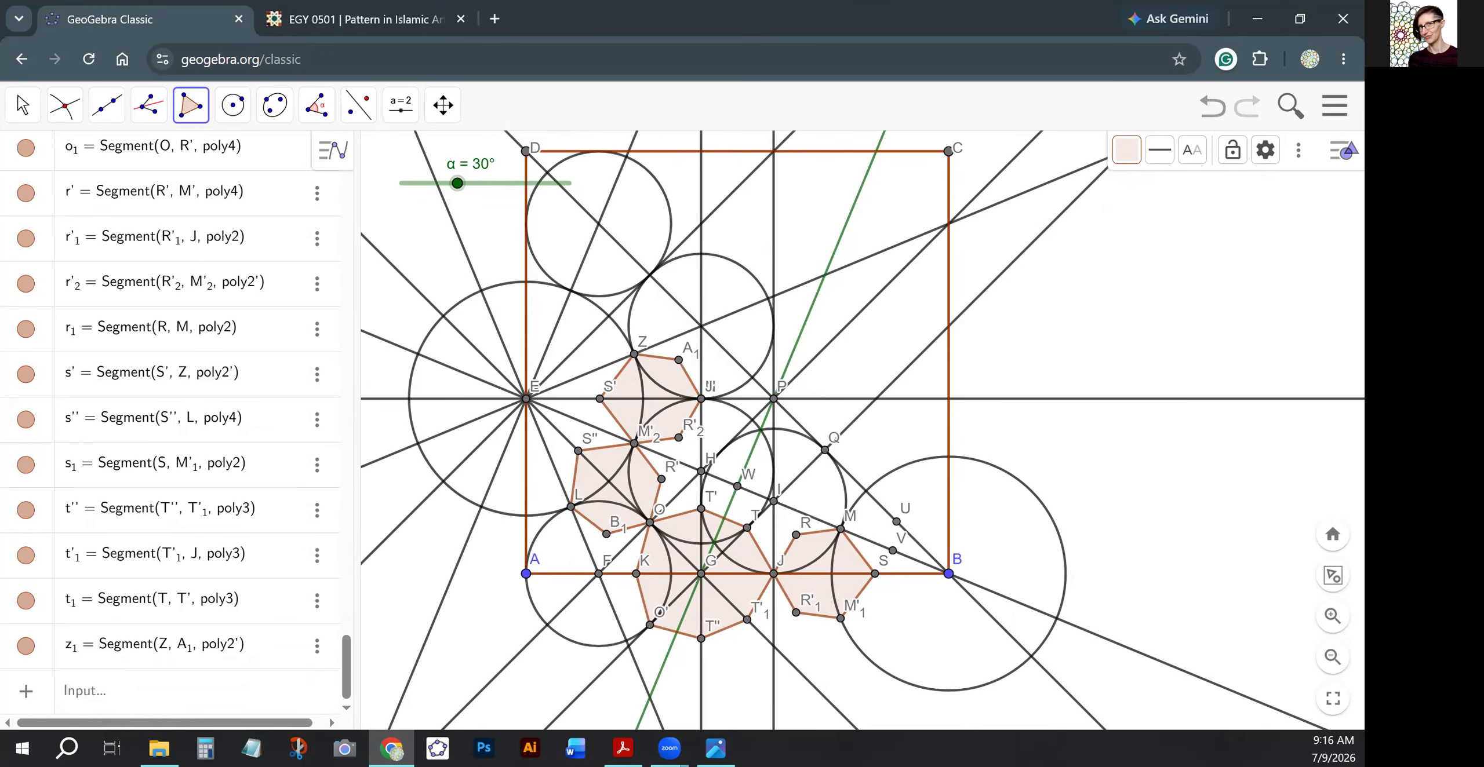
Reflect the hexagon's vertices S'' and B₁ about the line through E and L.
{"action": "left_click", "coordinate": [358, 105]}
{"action": "left_click", "coordinate": [400, 155]}
{"action": "left_click", "coordinate": [579, 453]}
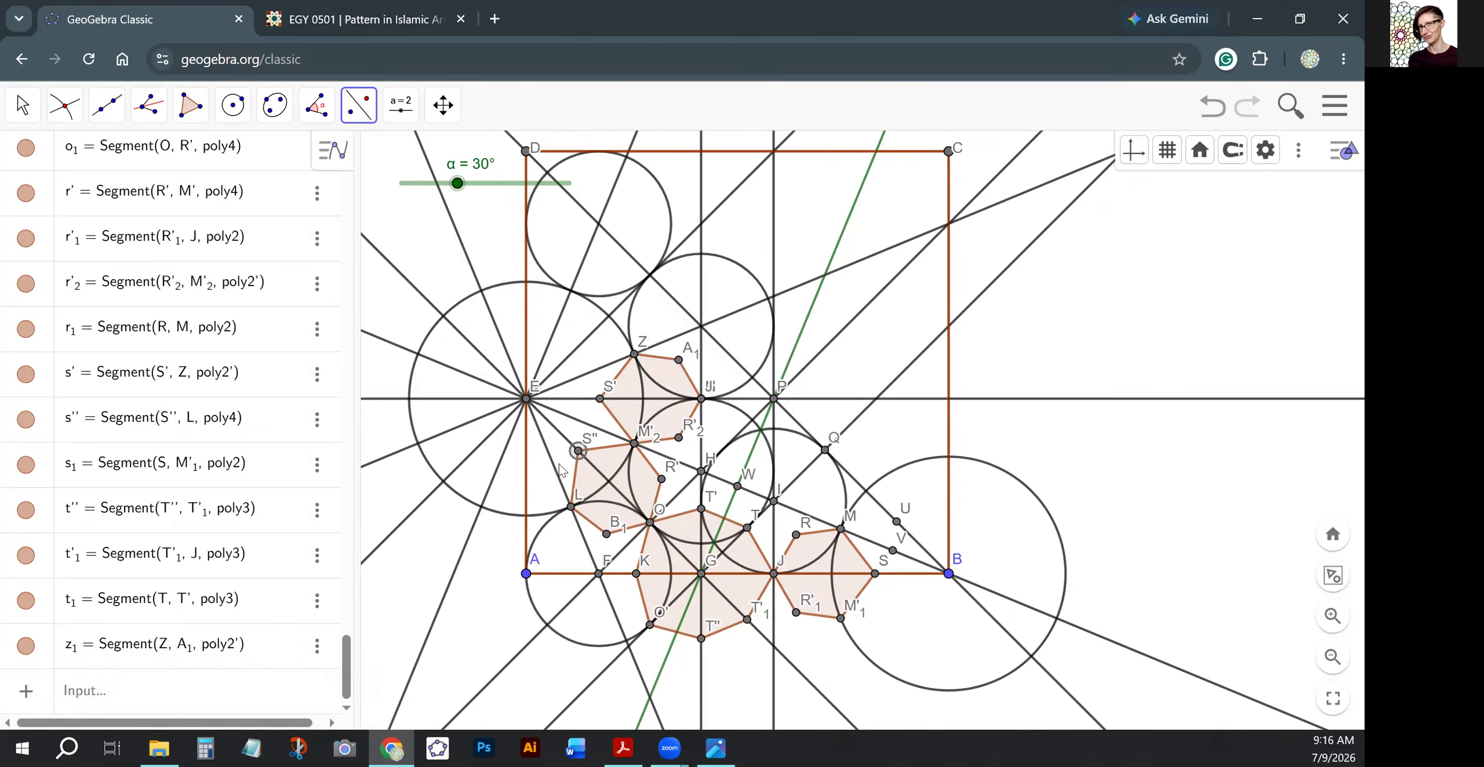
{"action": "left_click", "coordinate": [560, 478]}
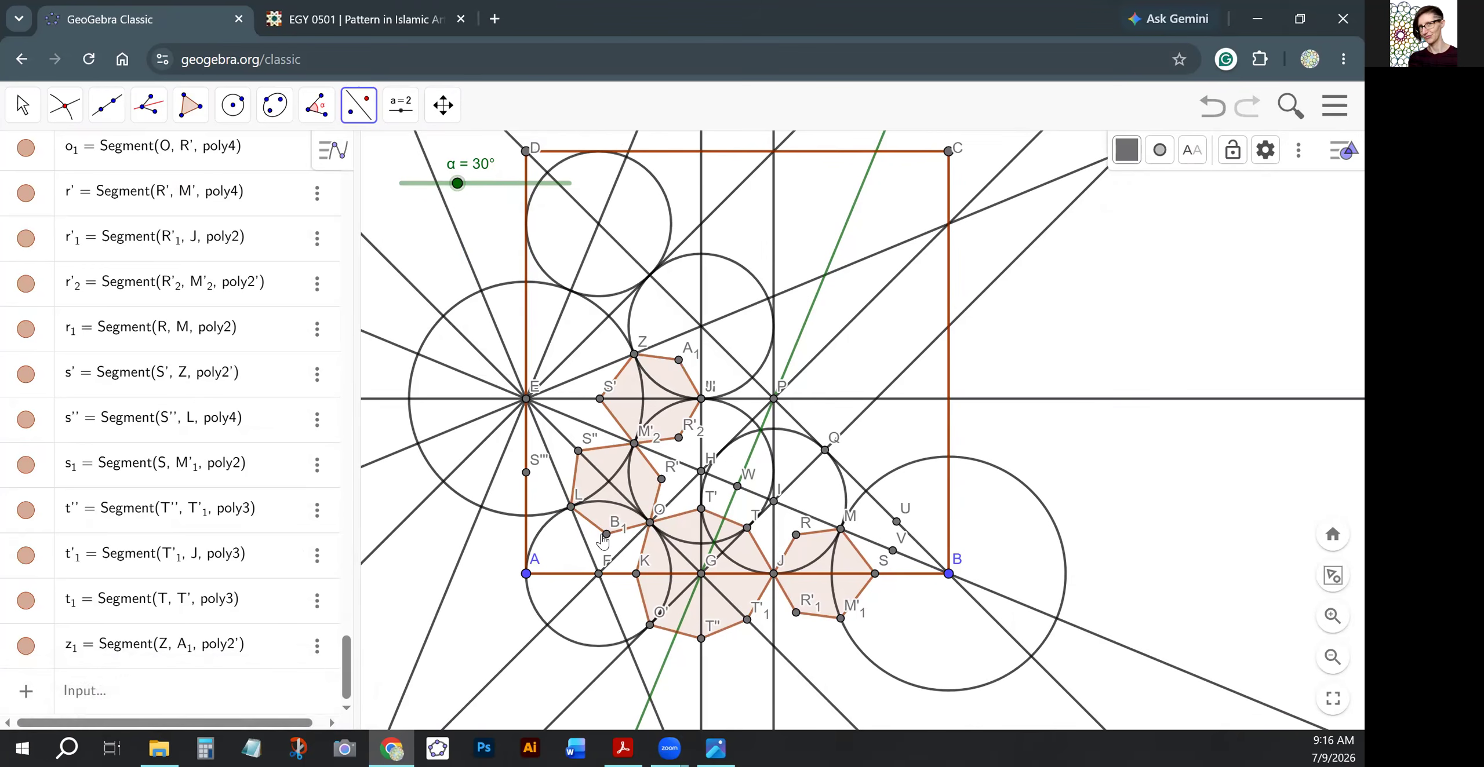
{"action": "left_click", "coordinate": [565, 551]}
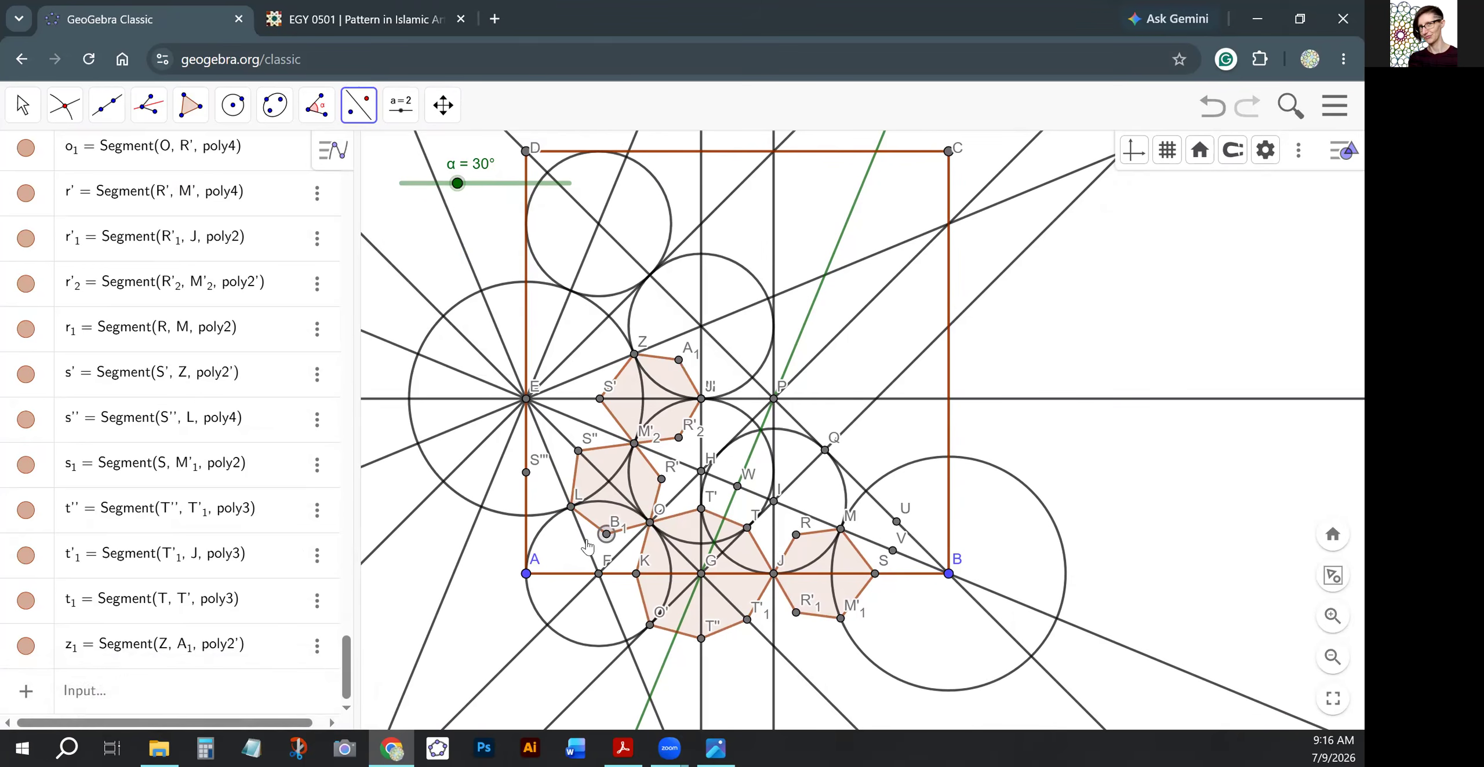
Build a quadrilateral with vertices A, C₁, L and S''' in the square's corner at A.
{"action": "left_click", "coordinate": [191, 104]}
{"action": "left_click", "coordinate": [208, 155]}
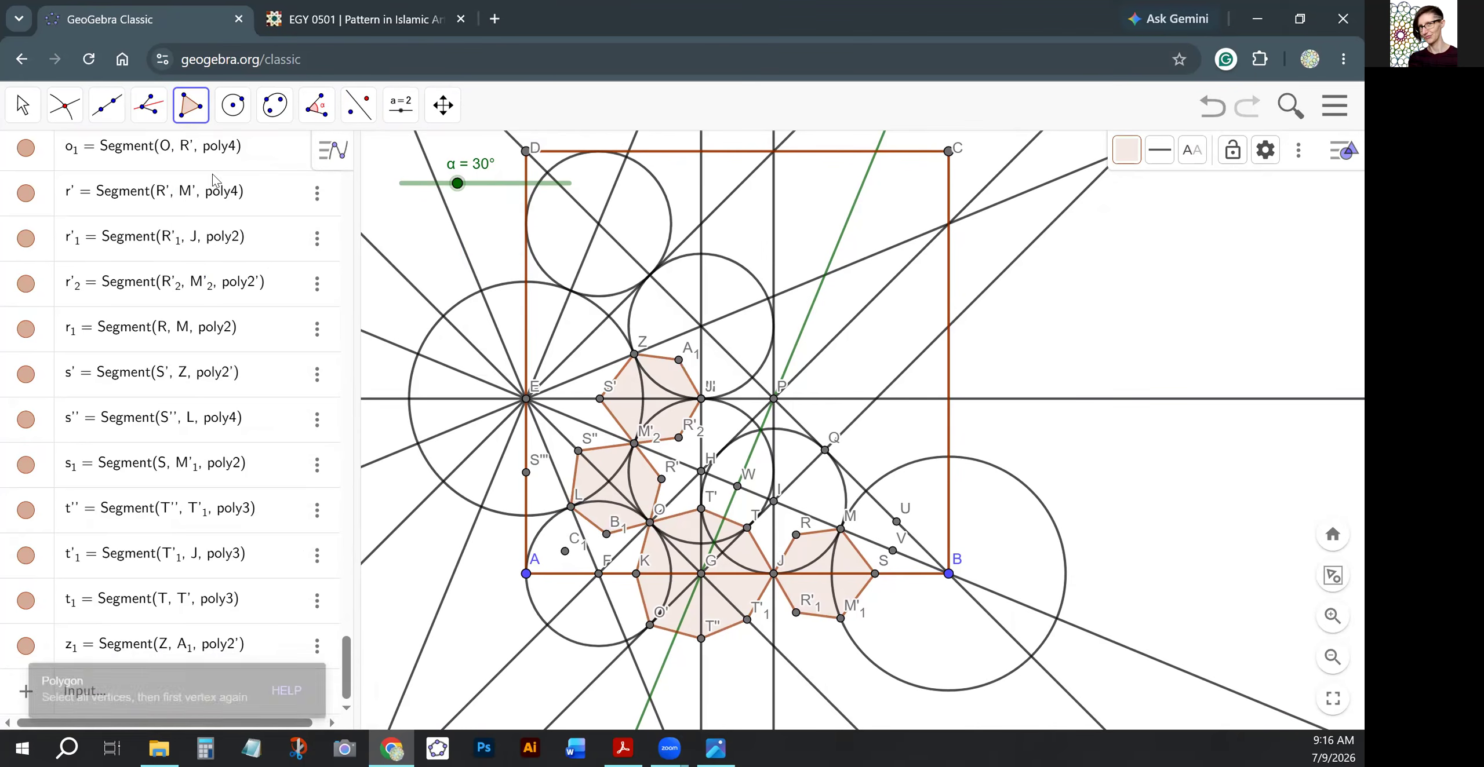
{"action": "left_click", "coordinate": [526, 574]}
{"action": "left_click", "coordinate": [565, 550]}
{"action": "left_click", "coordinate": [571, 507]}
{"action": "left_click", "coordinate": [526, 473]}
{"action": "left_click", "coordinate": [526, 574]}
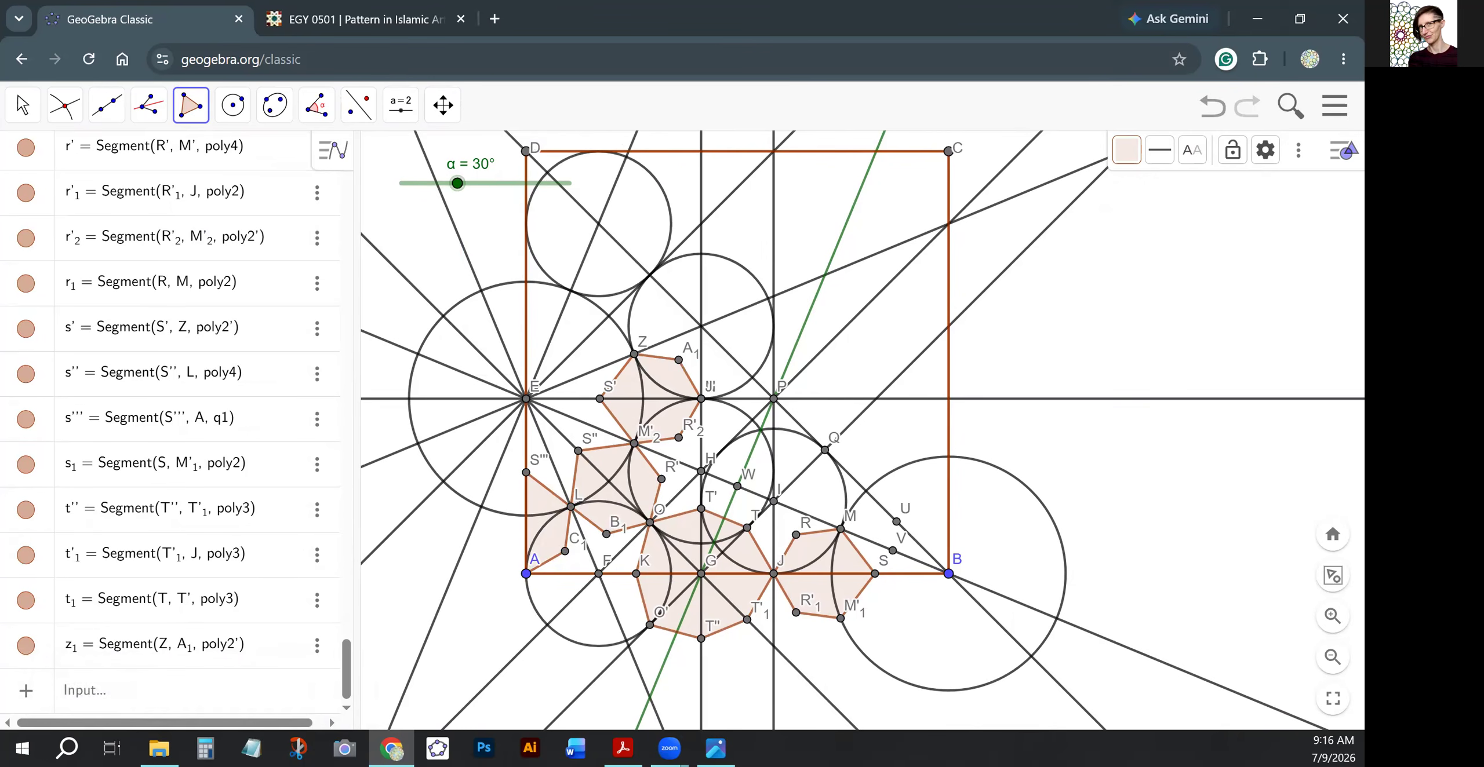
Reflect the quadrilateral at corner A about the horizontal line through E and P.
{"action": "left_click", "coordinate": [359, 105]}
{"action": "left_click", "coordinate": [418, 156]}
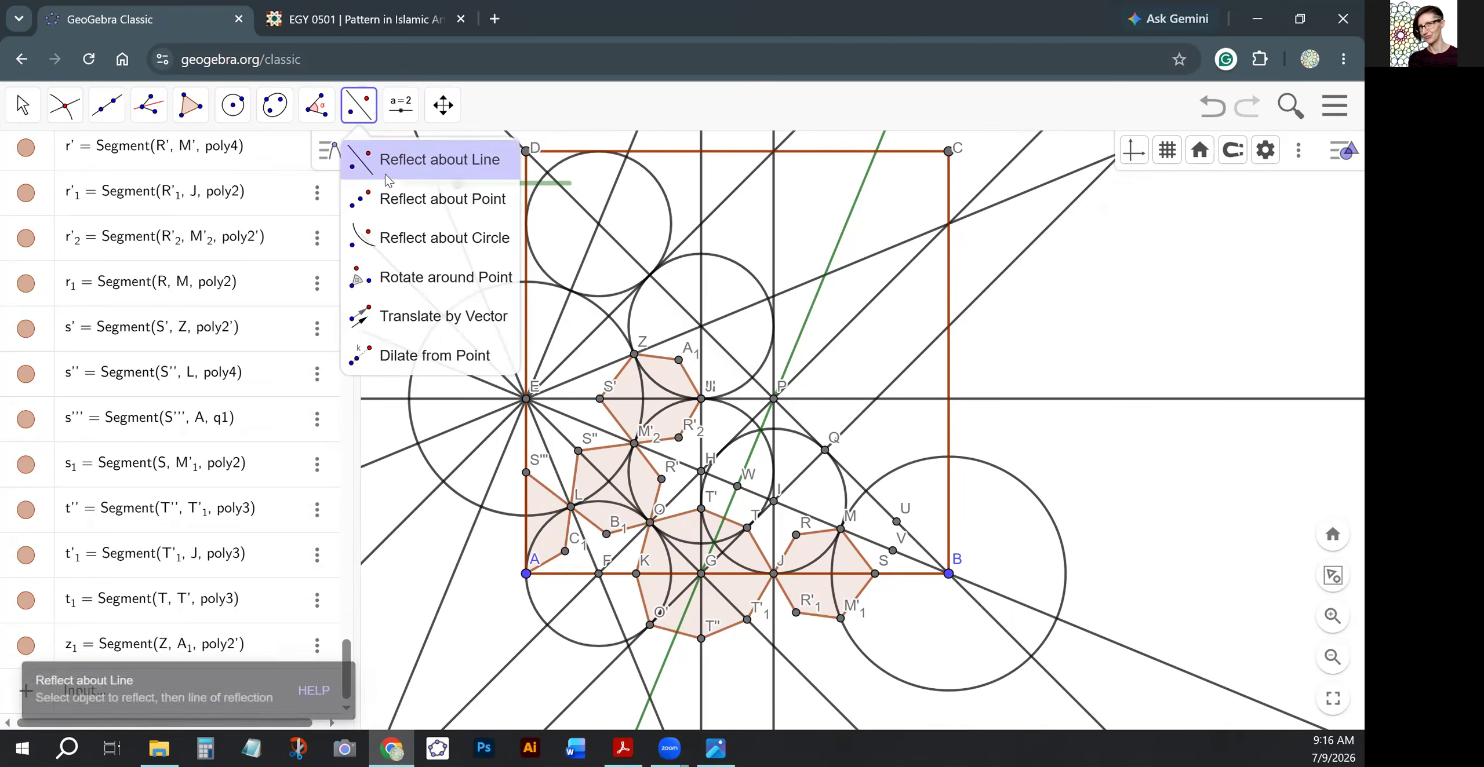
{"action": "left_click", "coordinate": [544, 507]}
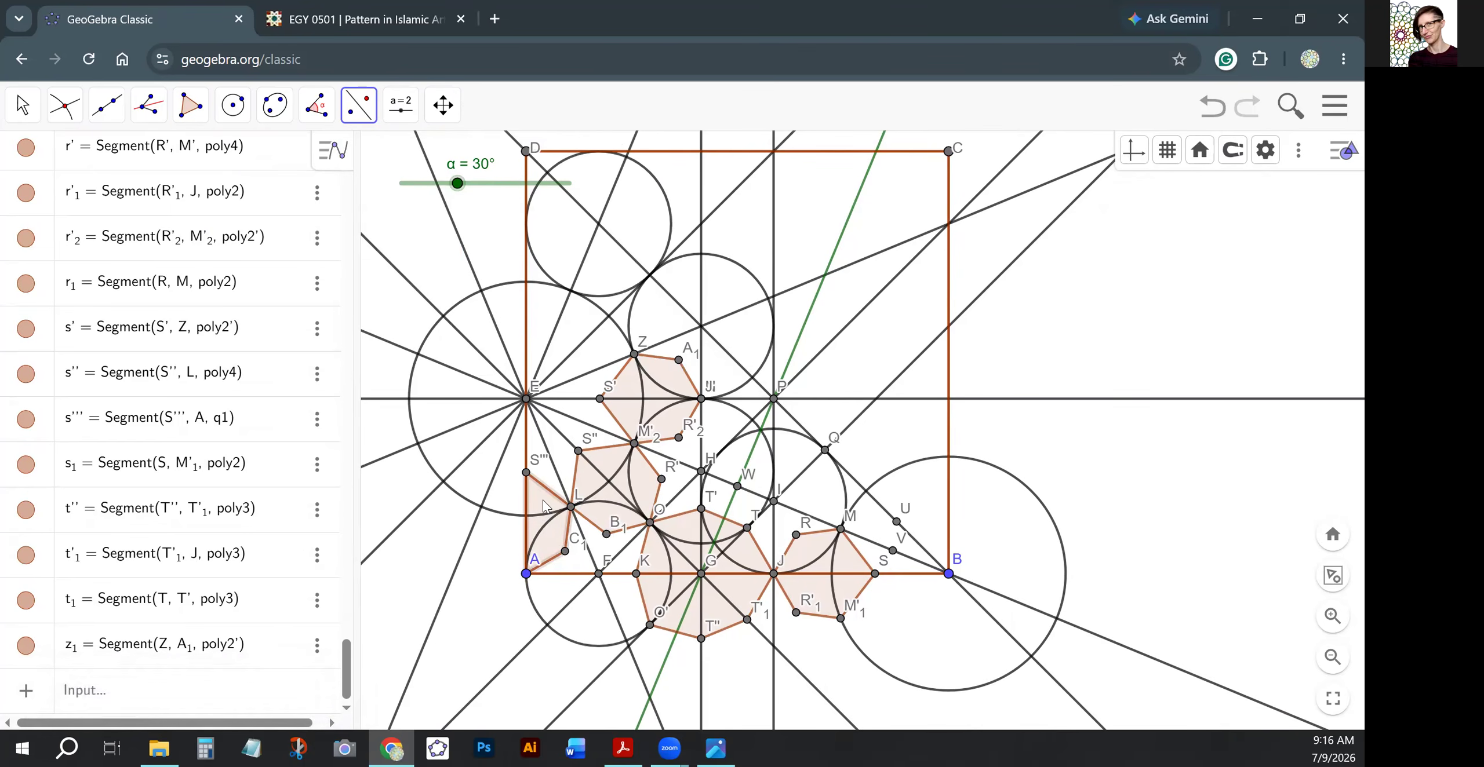
{"action": "left_click", "coordinate": [466, 400]}
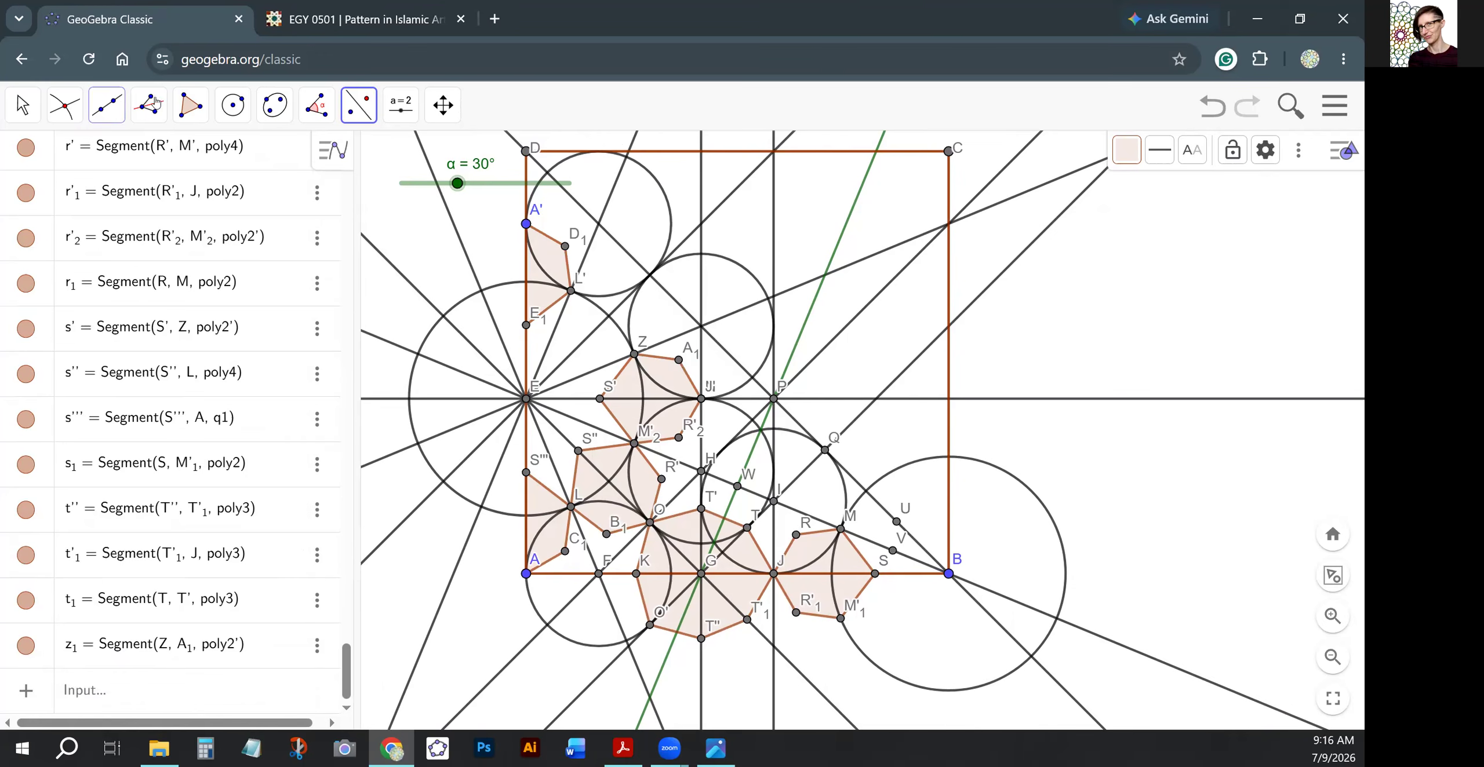
Draw a line through the reflected quadrilateral's vertices A' and D₁.
{"action": "left_click", "coordinate": [114, 114]}
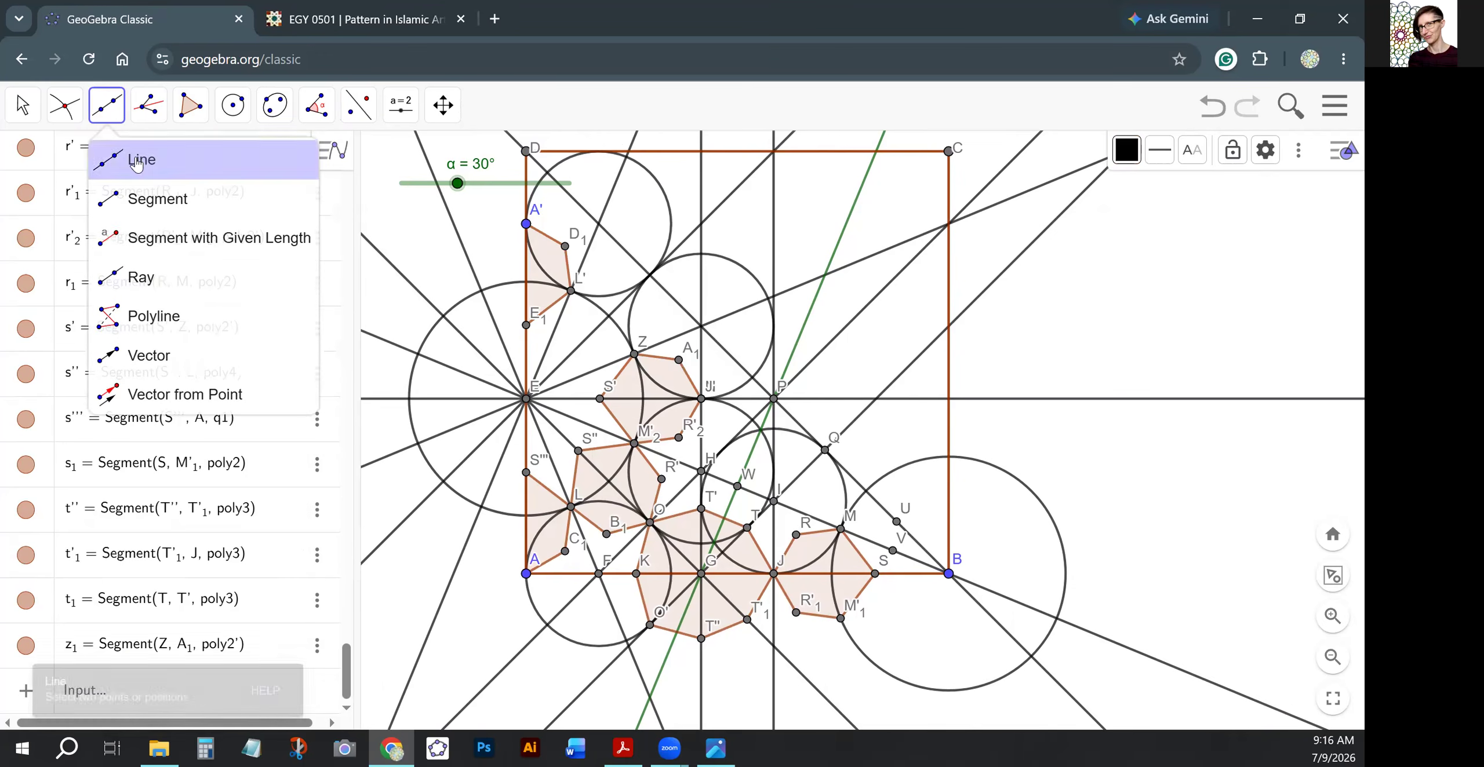
{"action": "left_click", "coordinate": [135, 160]}
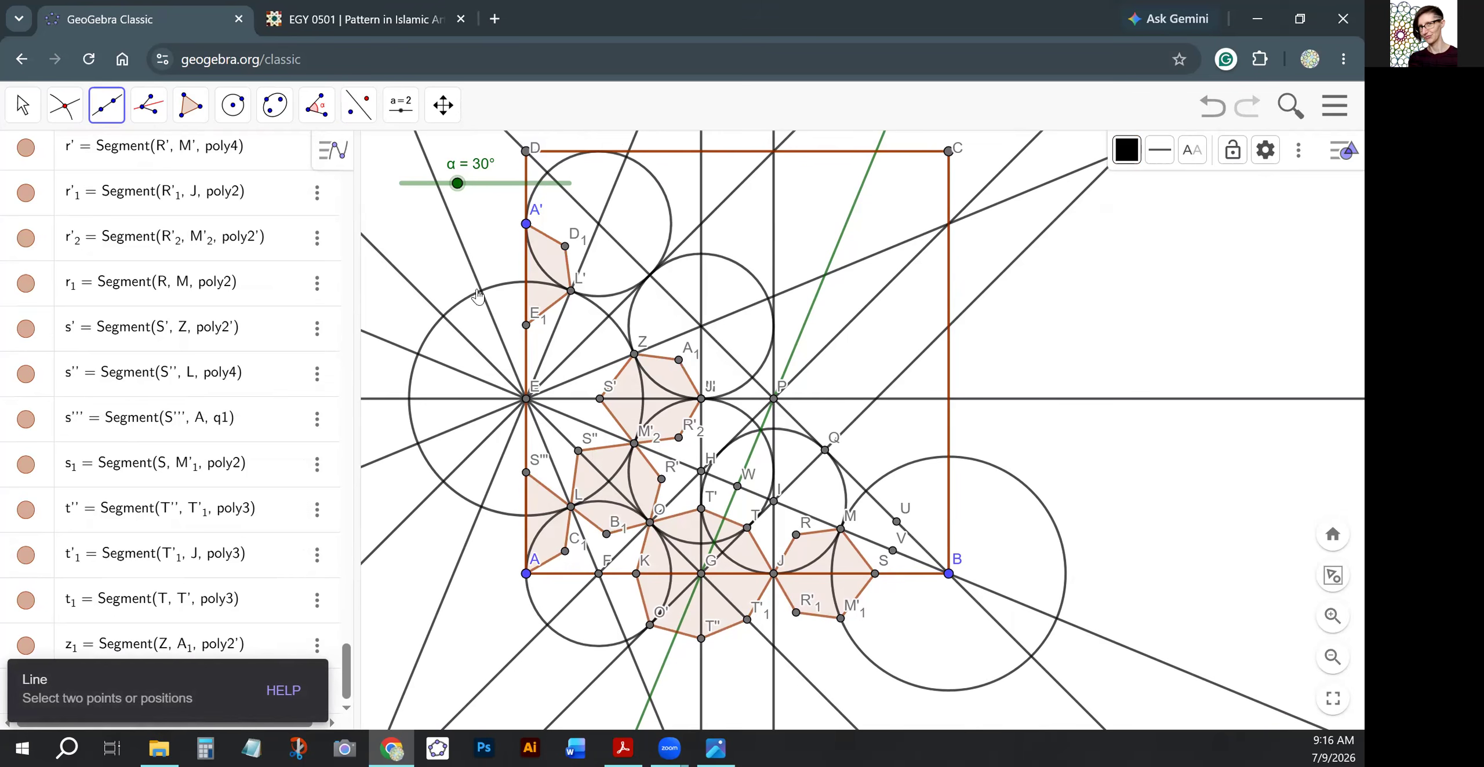
{"action": "left_click", "coordinate": [526, 224]}
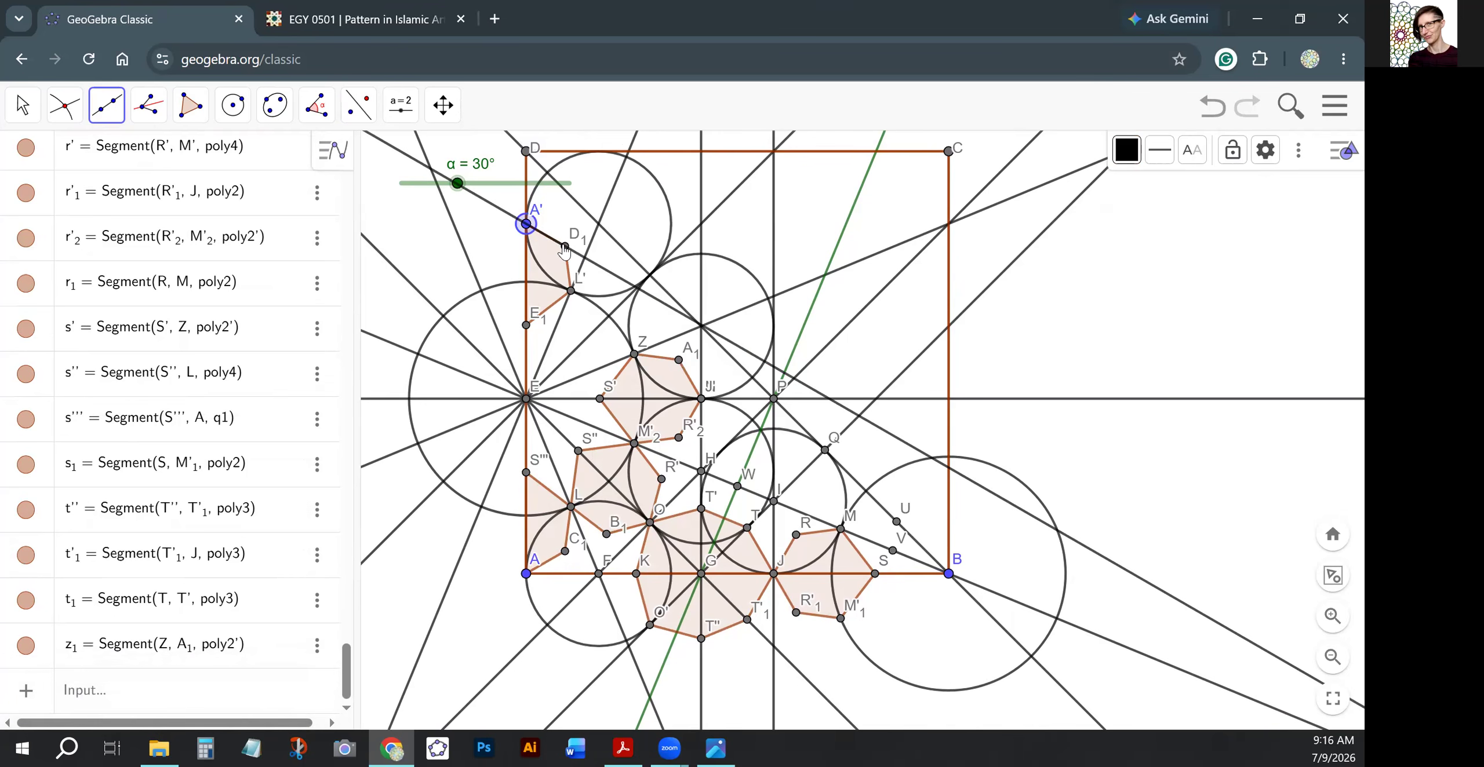
Colour the line through A' and D₁ pink.
{"action": "left_click", "coordinate": [23, 109]}
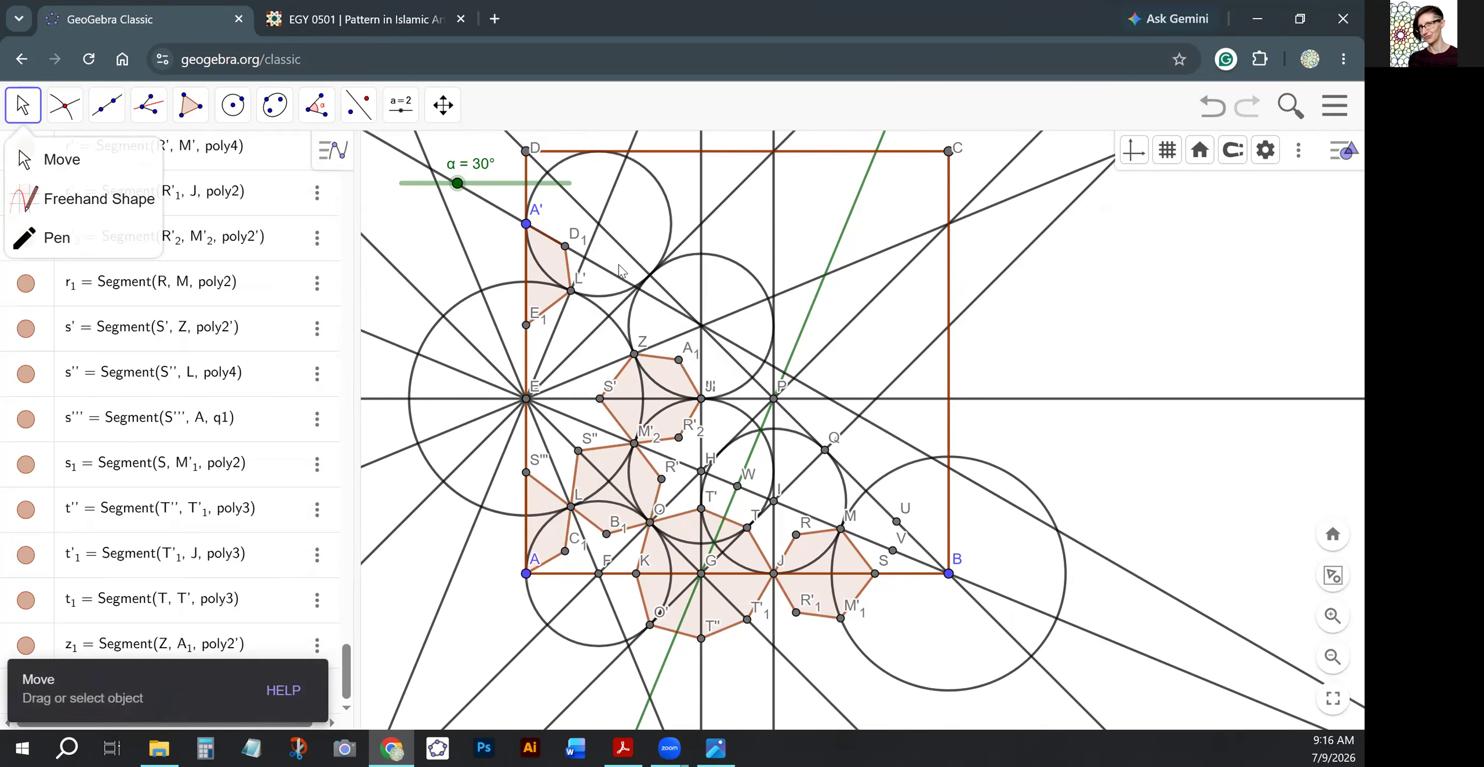
{"action": "left_click", "coordinate": [607, 280]}
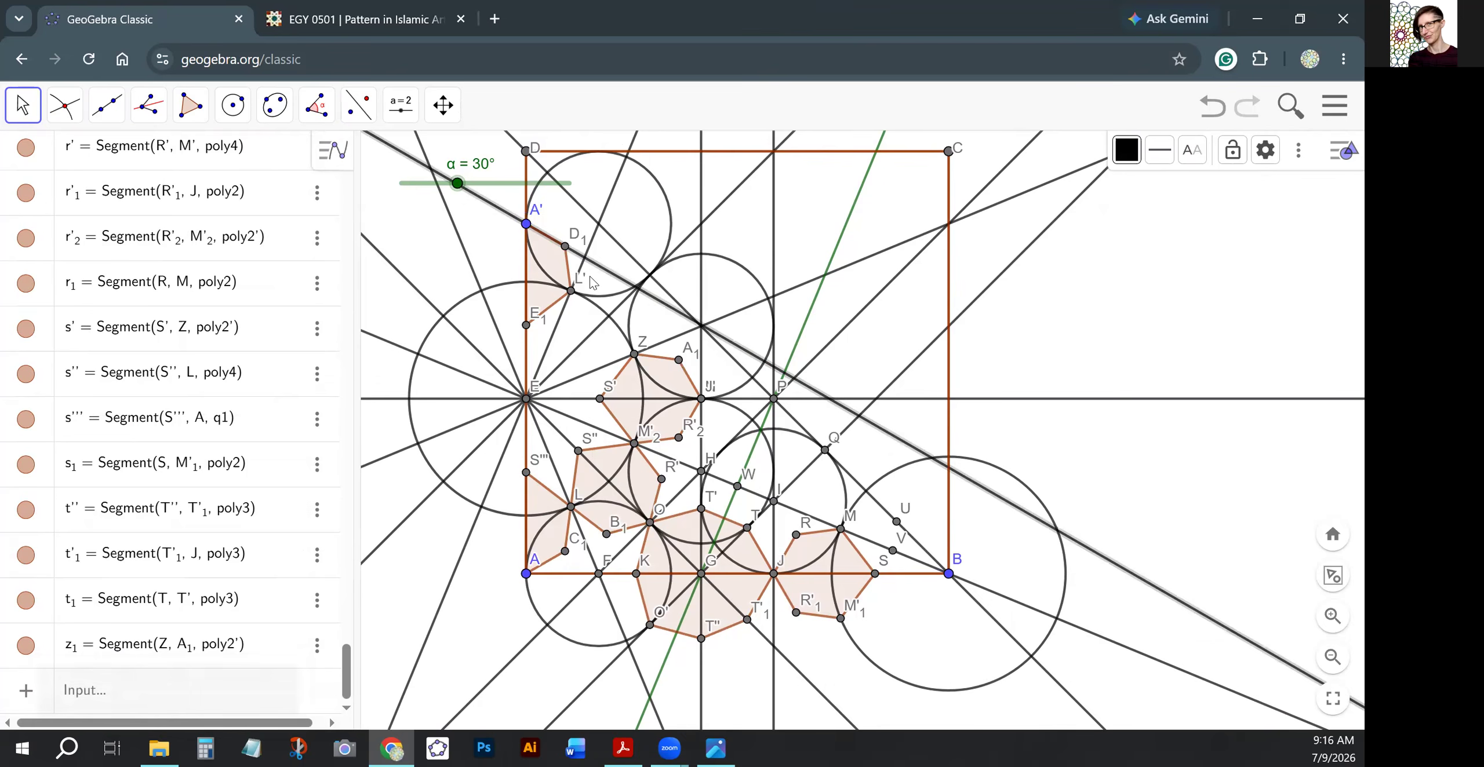
{"action": "left_click", "coordinate": [1137, 154]}
{"action": "left_click", "coordinate": [1231, 185]}
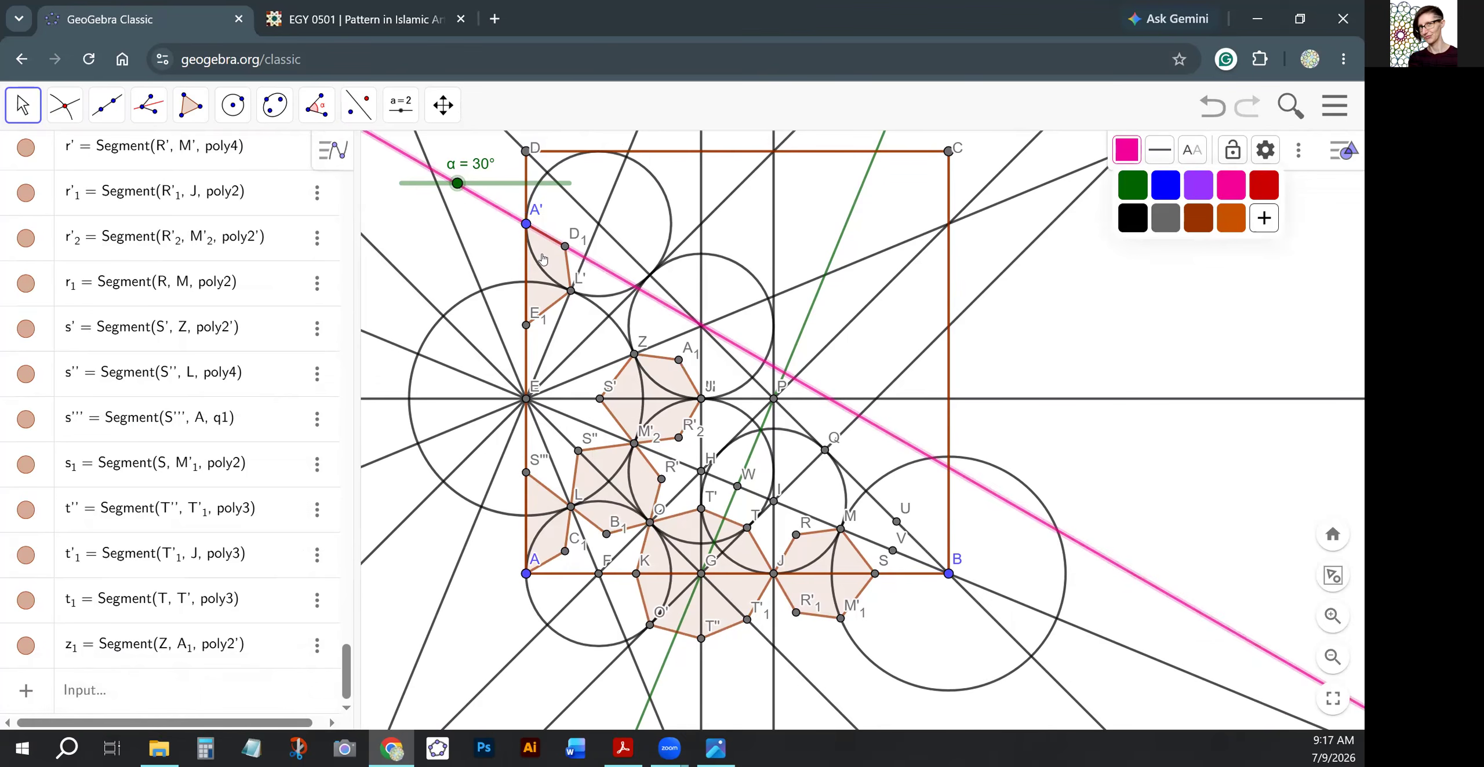
{"action": "left_click", "coordinate": [501, 258]}
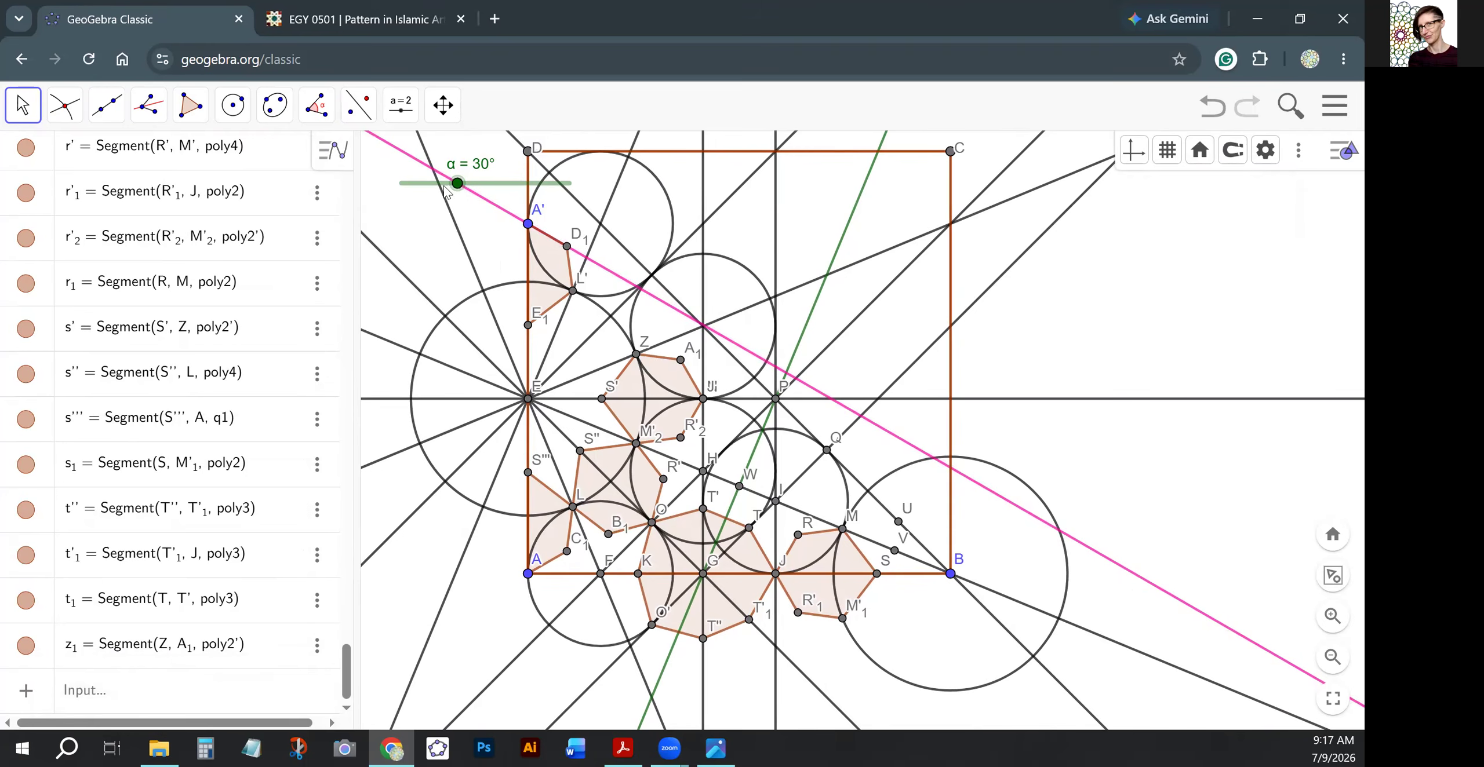
Start a parallel line through point A'.
{"action": "left_click", "coordinate": [116, 110]}
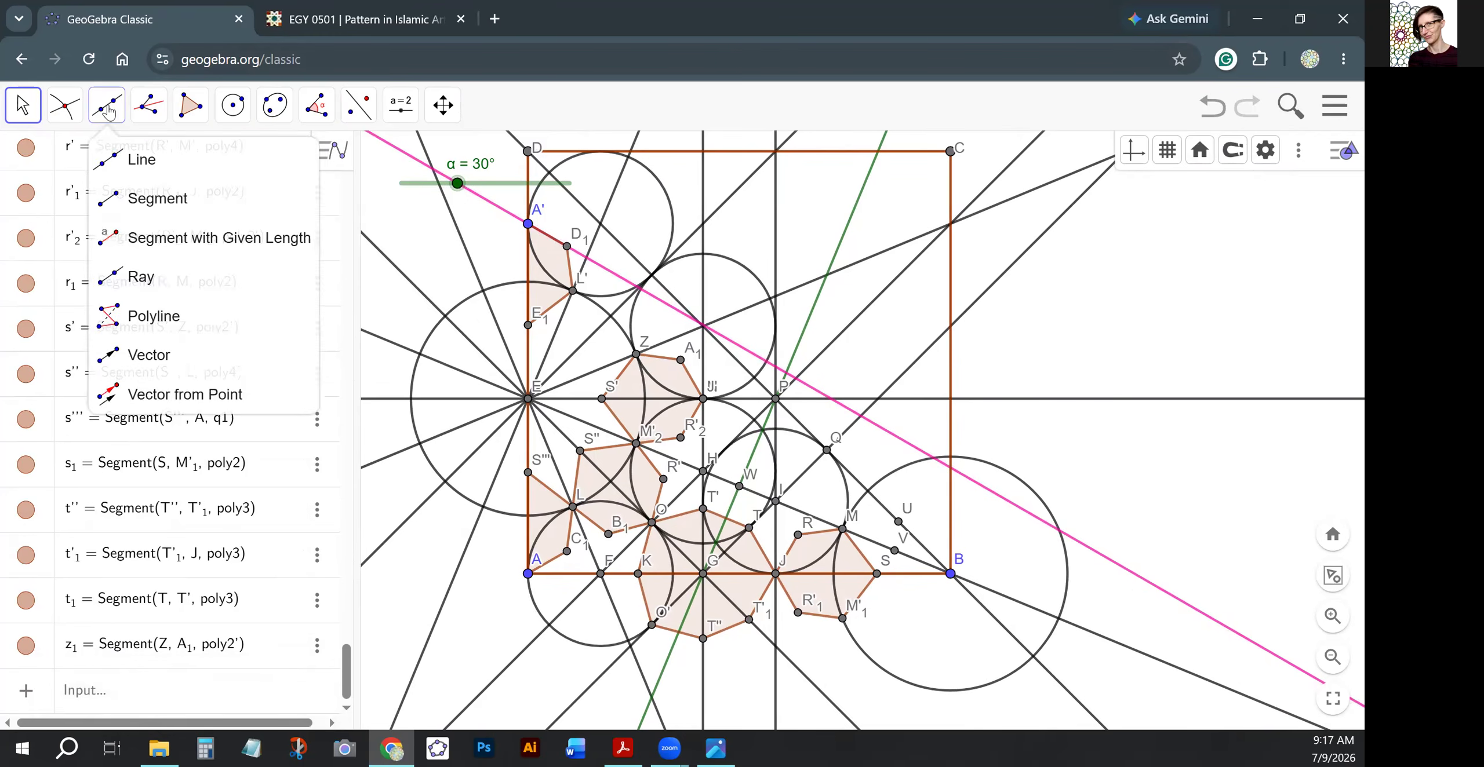
{"action": "mouse_move", "coordinate": [148, 107]}
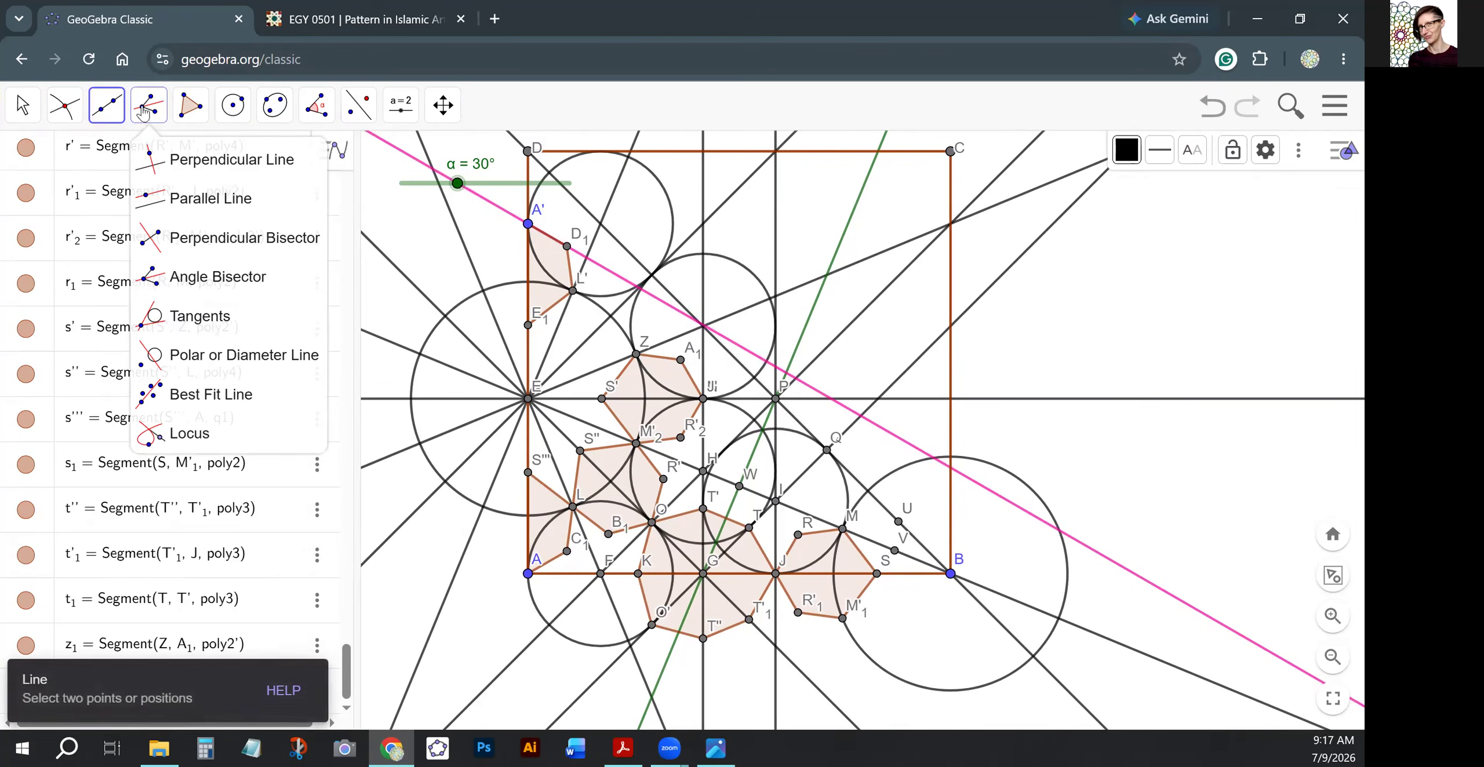
{"action": "left_click", "coordinate": [209, 198]}
{"action": "left_click", "coordinate": [528, 224]}
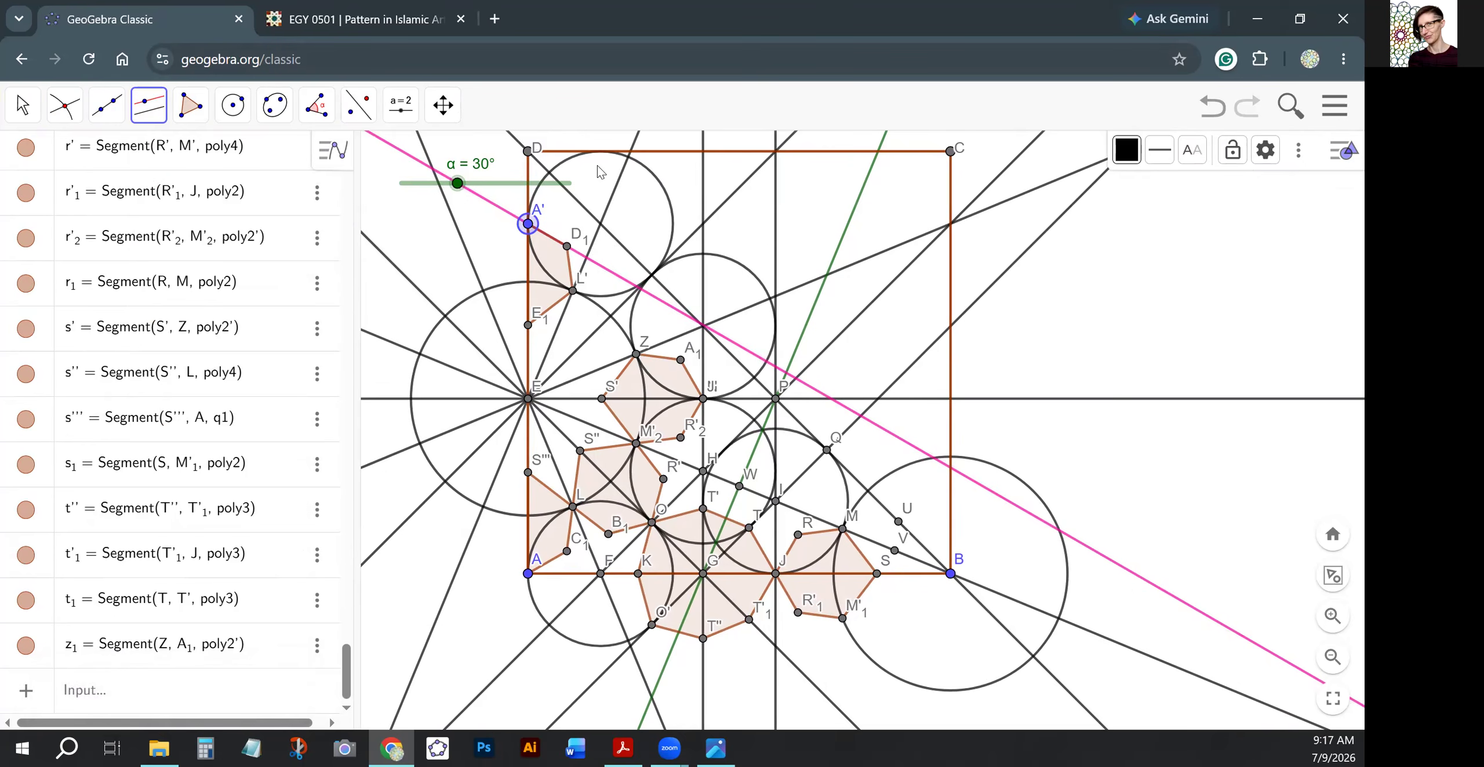
Draw the line through A' parallel to edge DC and reflect the magenta line through A' about it.
{"action": "left_click", "coordinate": [678, 153]}
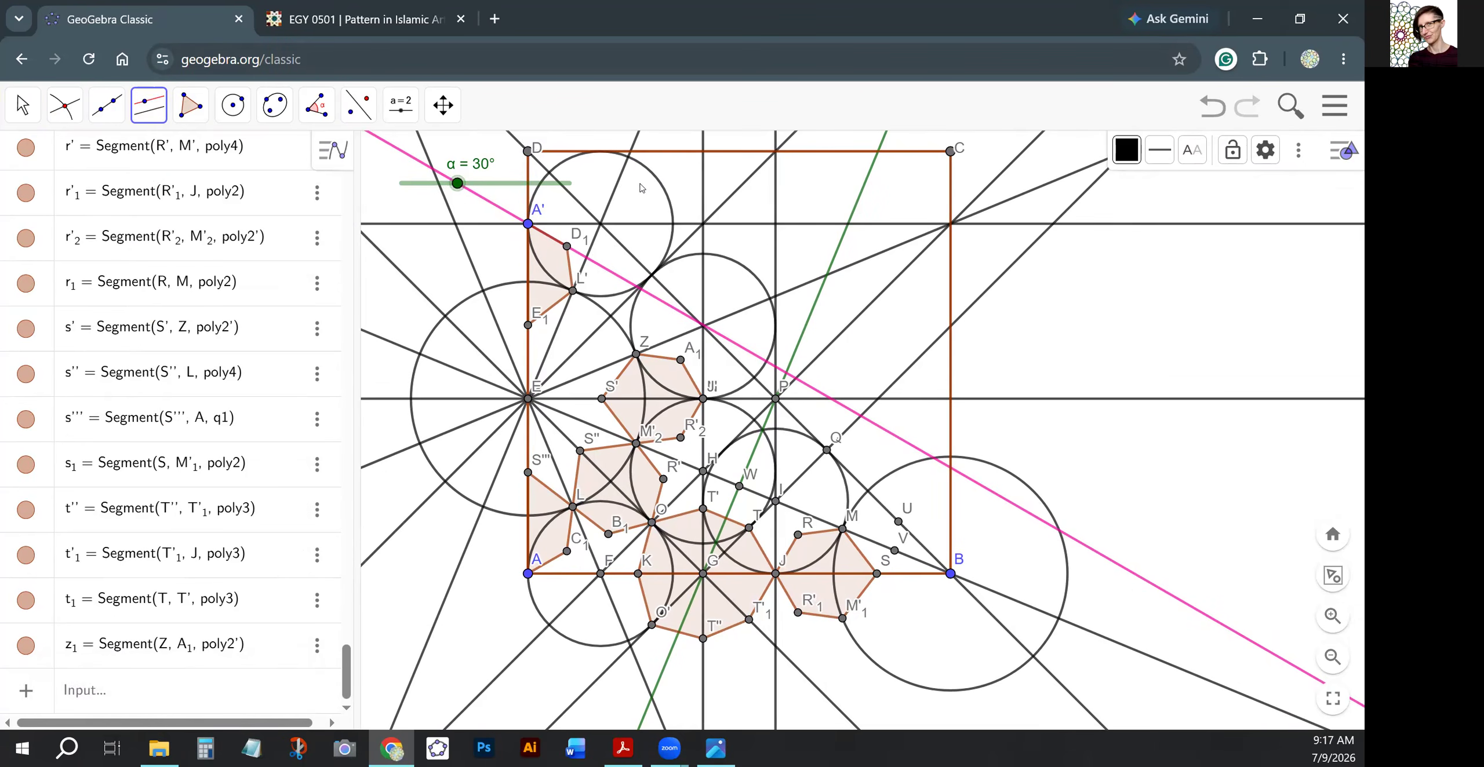
{"action": "left_click", "coordinate": [359, 105]}
{"action": "left_click", "coordinate": [383, 158]}
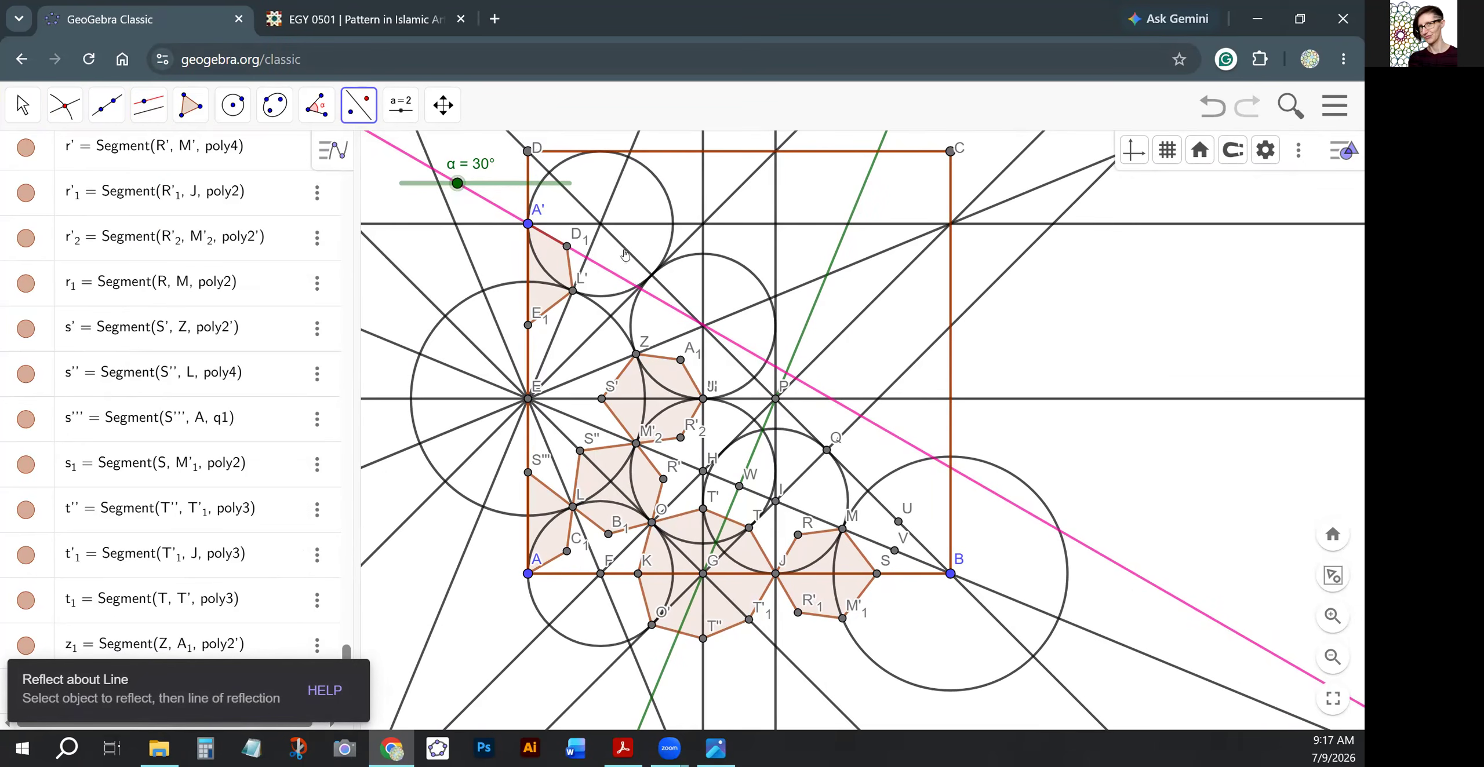
{"action": "left_click", "coordinate": [606, 280]}
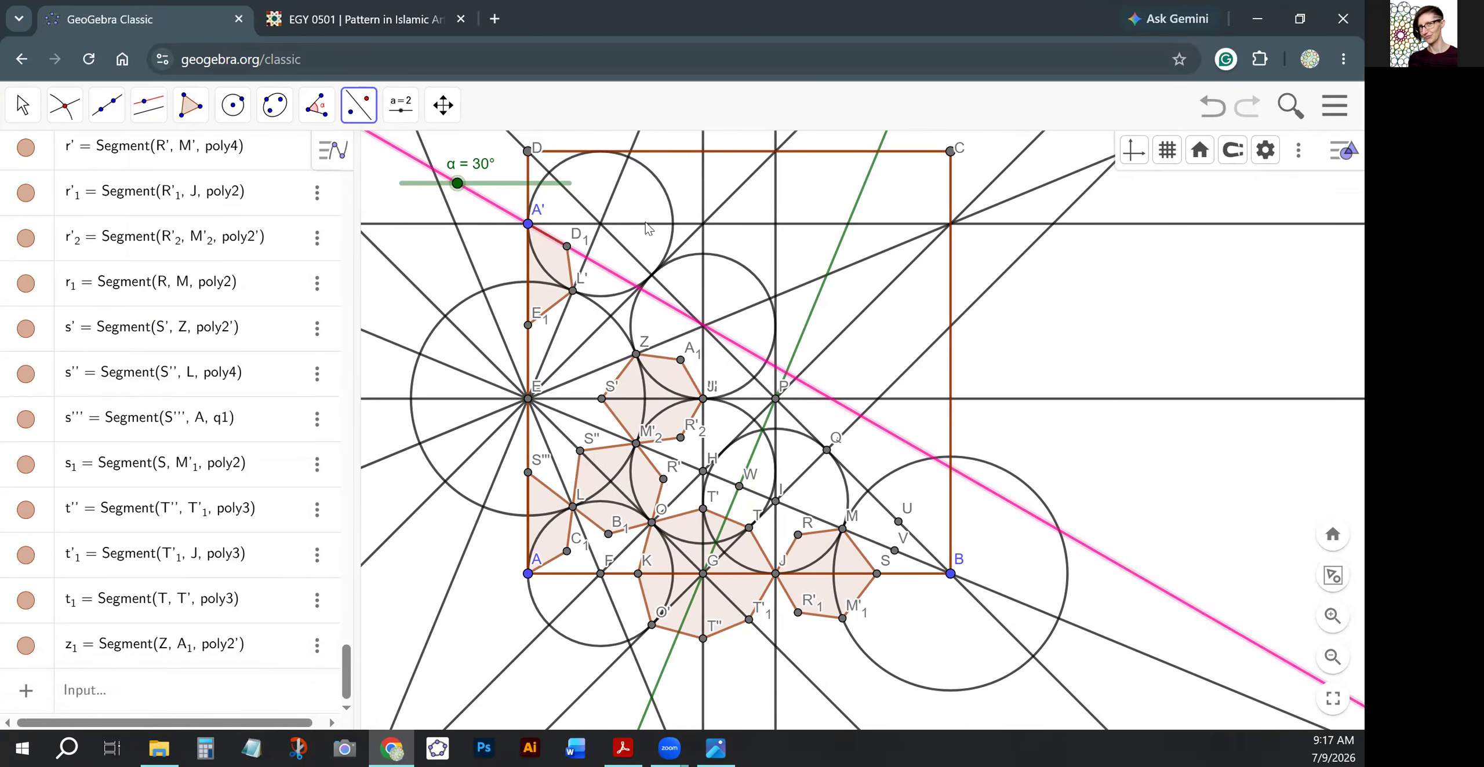
{"action": "left_click", "coordinate": [645, 225]}
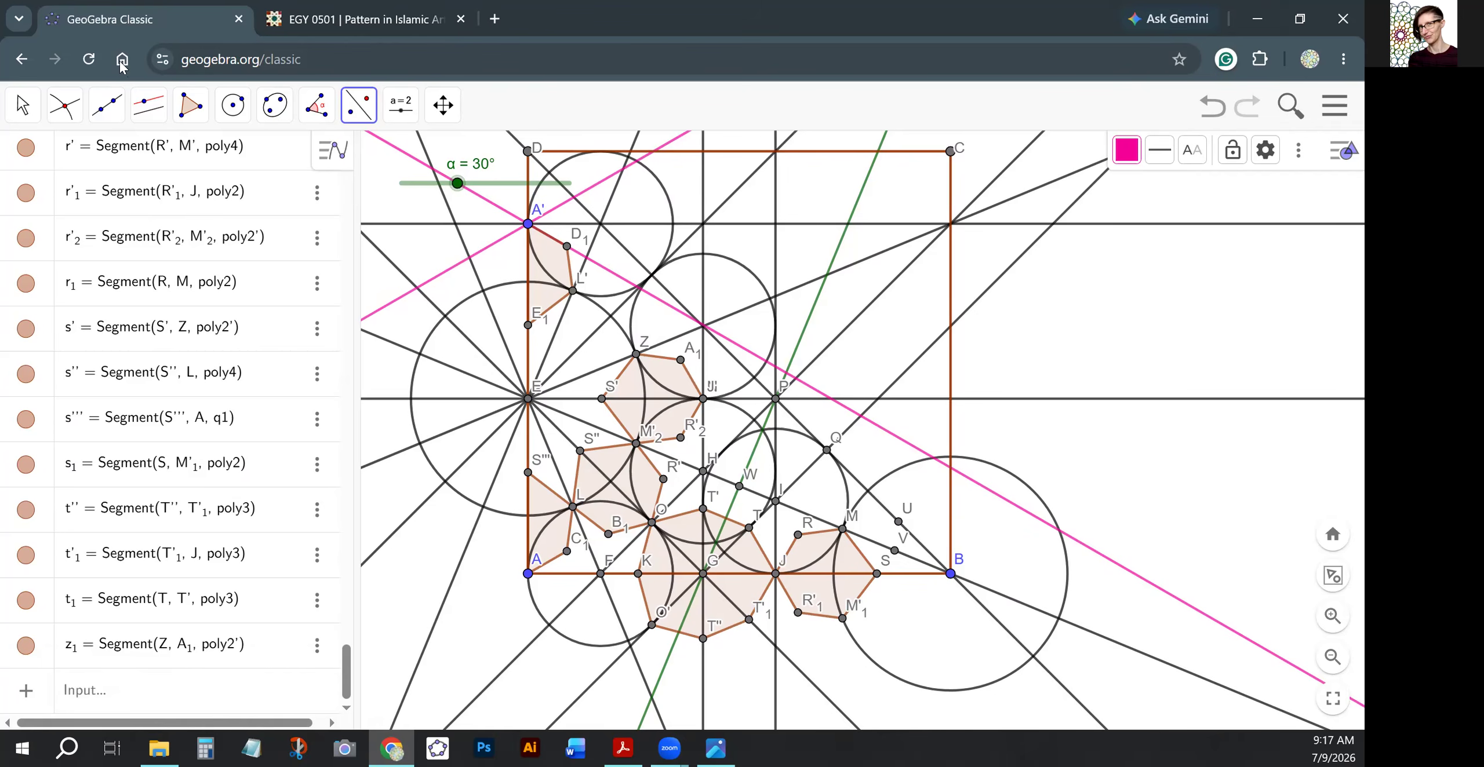
Mark the intersection of the reflected magenta line with the diagonal through D, inside the circle near D.
{"action": "left_click", "coordinate": [65, 105]}
{"action": "left_click", "coordinate": [116, 278]}
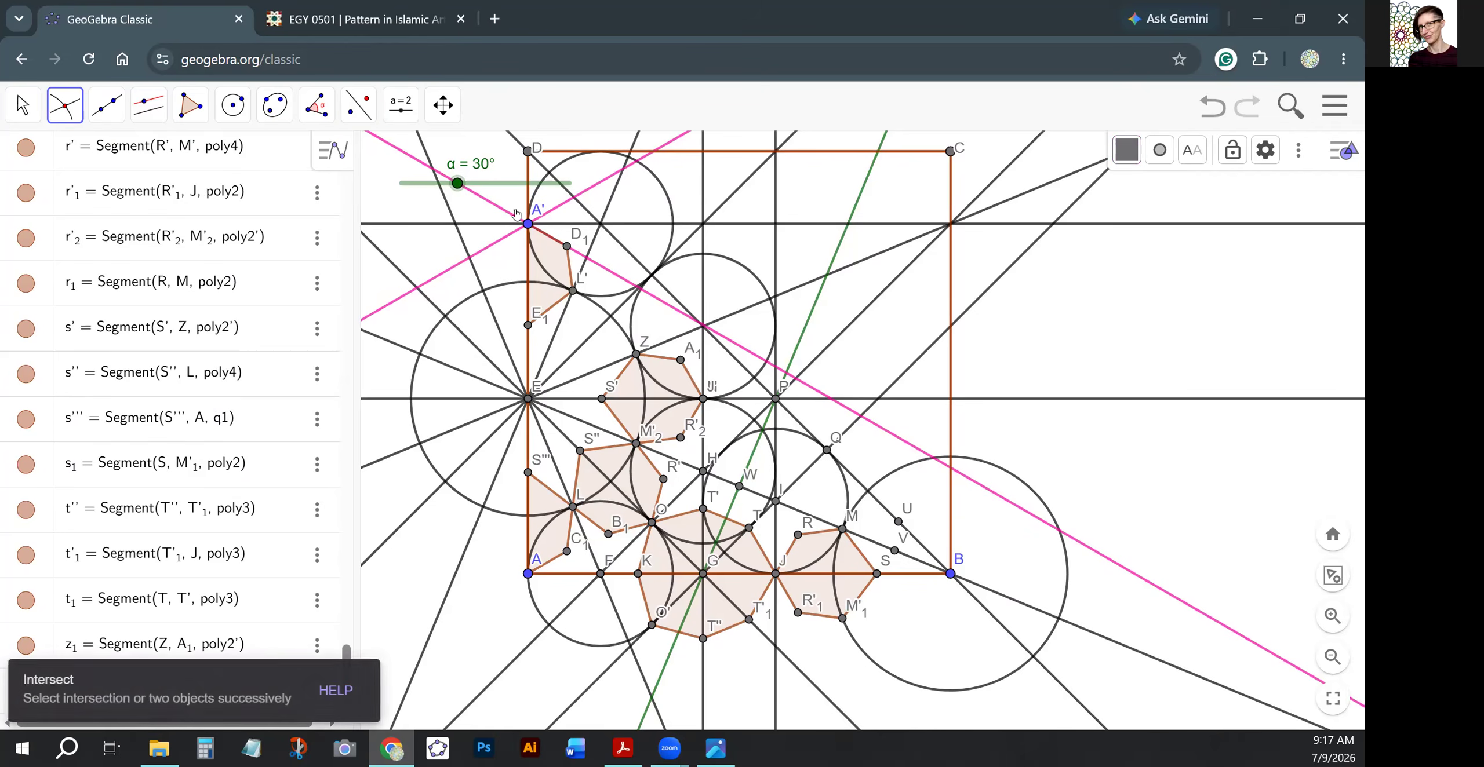
{"action": "left_click", "coordinate": [22, 105]}
{"action": "left_click_drag", "start_coordinate": [441, 238], "coordinate": [480, 367]}
{"action": "scroll", "coordinate": [480, 367], "scroll_direction": "up", "scroll_amount": 3}
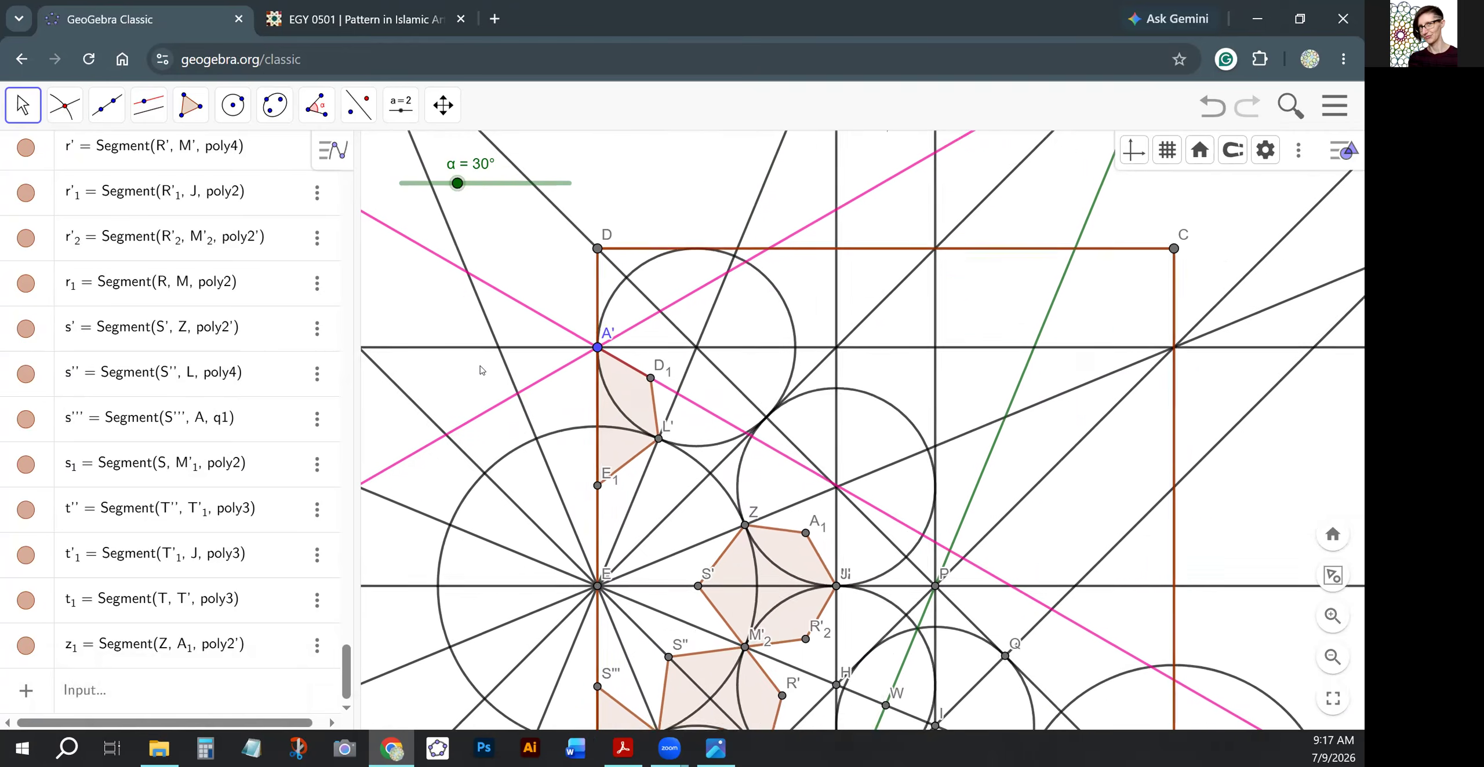
{"action": "scroll", "coordinate": [480, 369], "scroll_direction": "up", "scroll_amount": 1}
{"action": "left_click", "coordinate": [65, 105]}
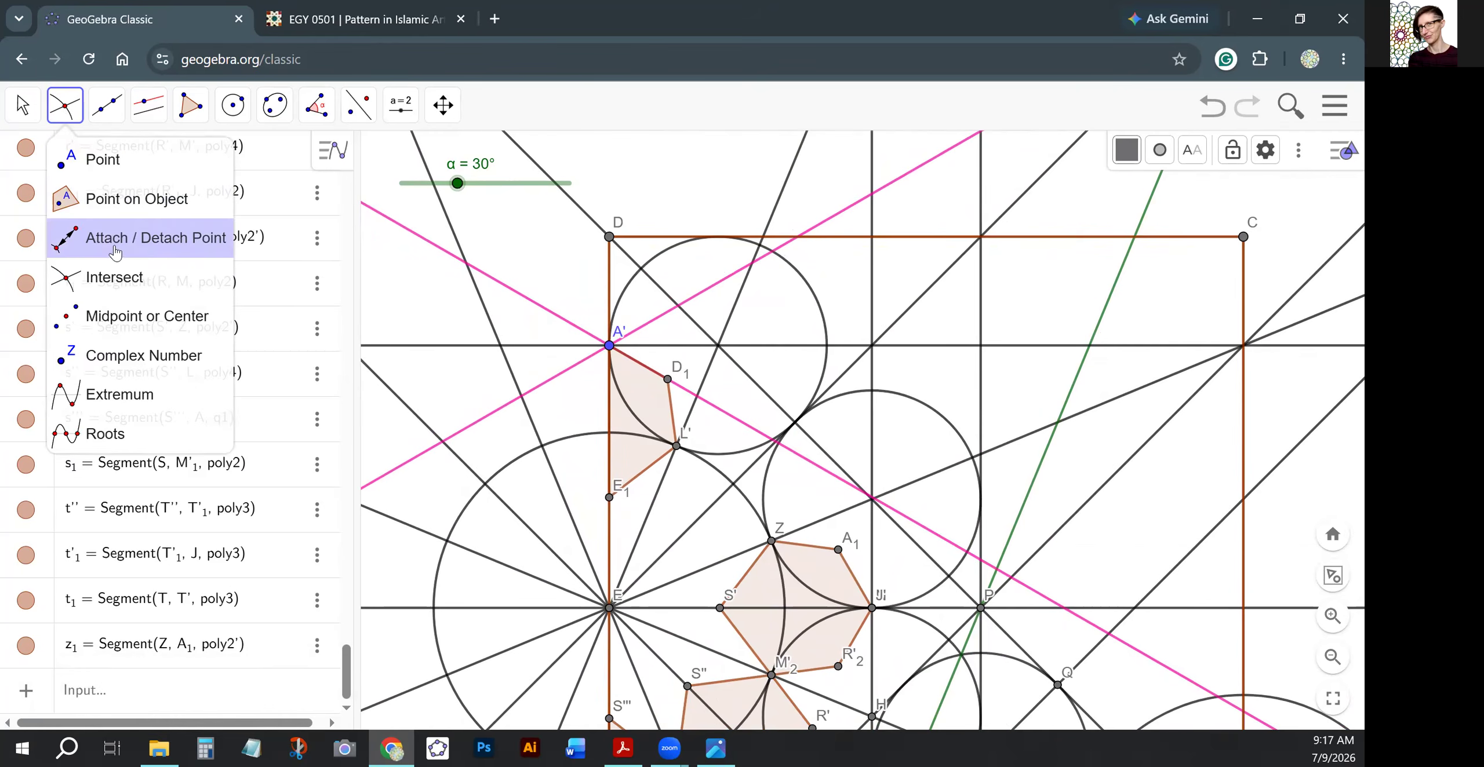
{"action": "left_click", "coordinate": [96, 281]}
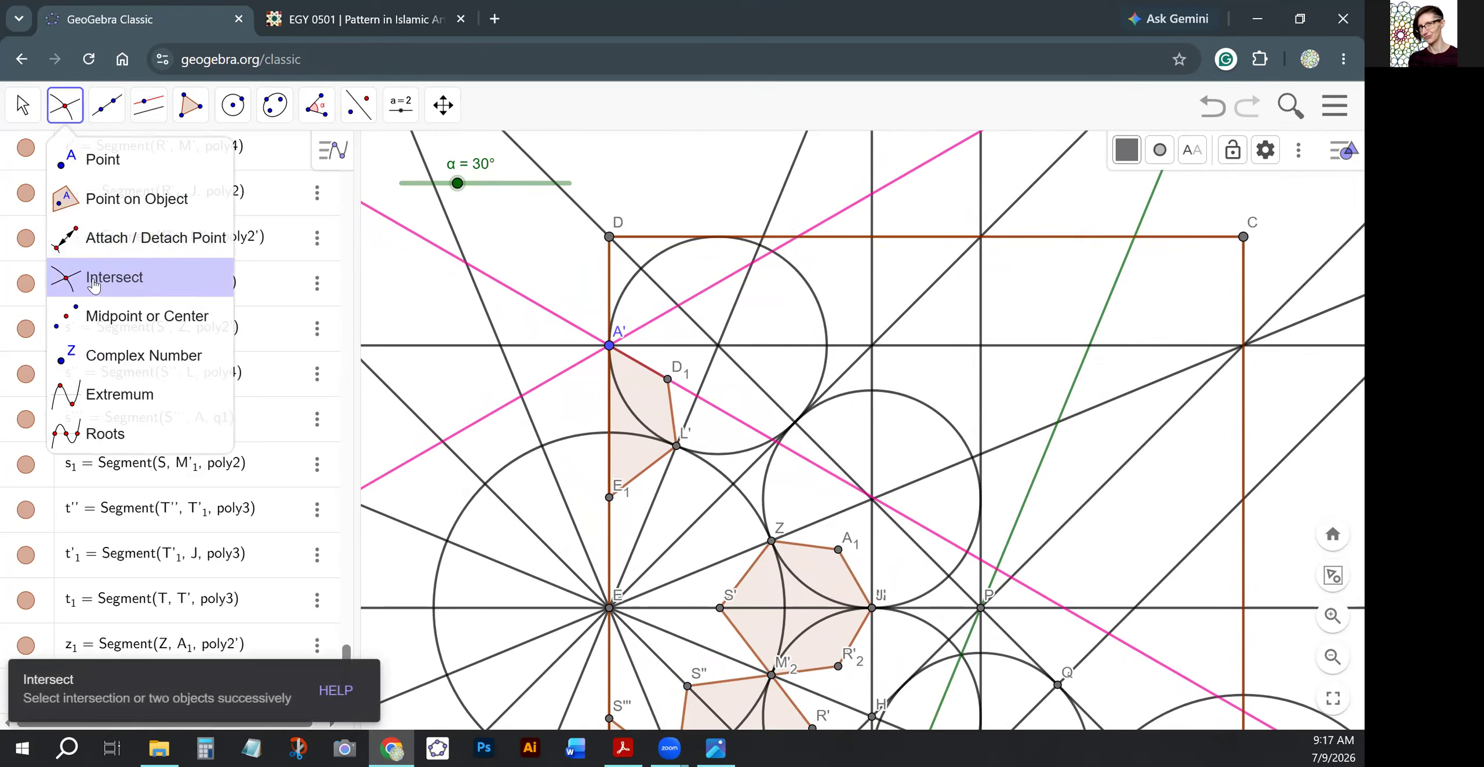
{"action": "left_click", "coordinate": [678, 306]}
Reflect the magenta line through A' and F₁ about the diagonal through D, and mark where its image meets edge DC.
{"action": "left_click", "coordinate": [358, 105]}
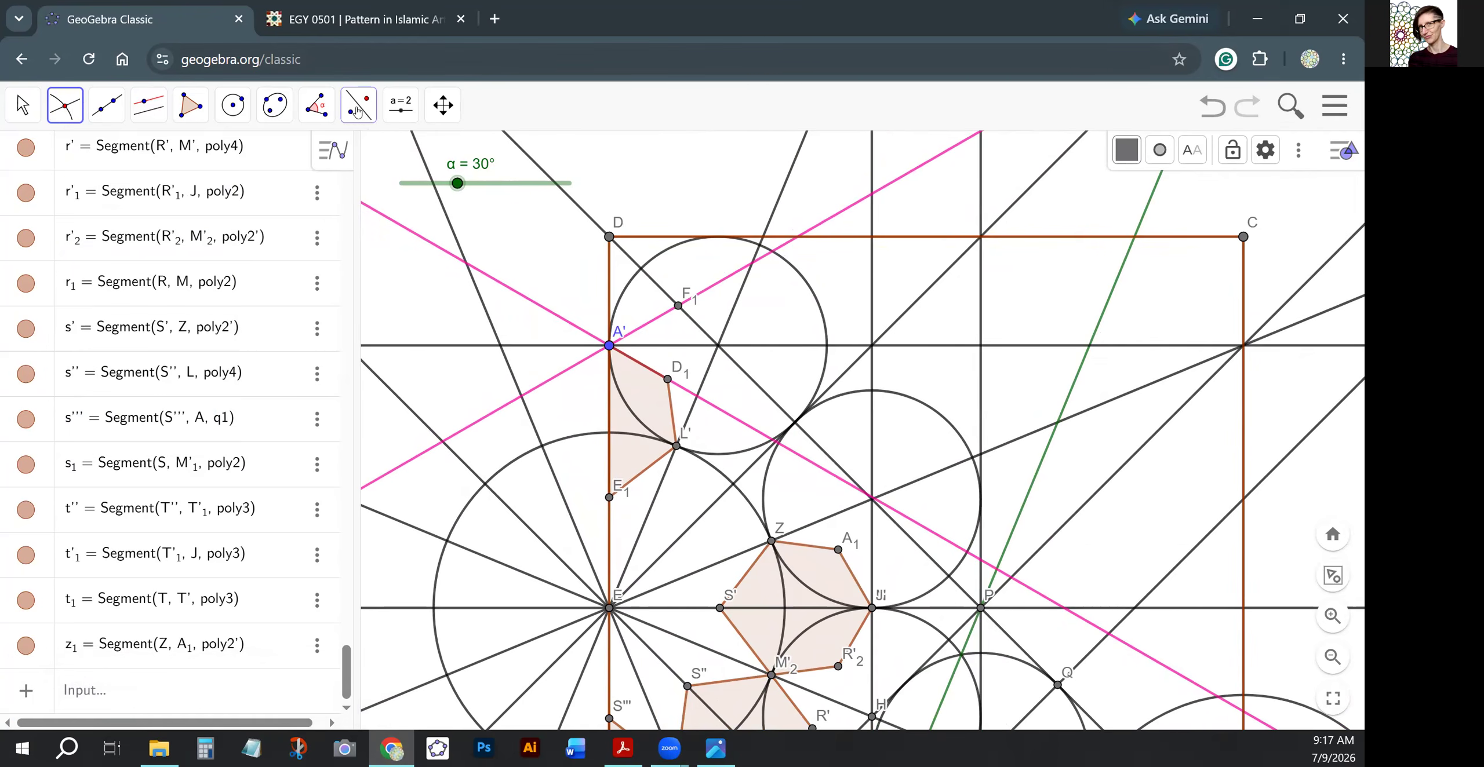
{"action": "left_click", "coordinate": [392, 157]}
{"action": "left_click", "coordinate": [711, 286]}
{"action": "left_click", "coordinate": [652, 289]}
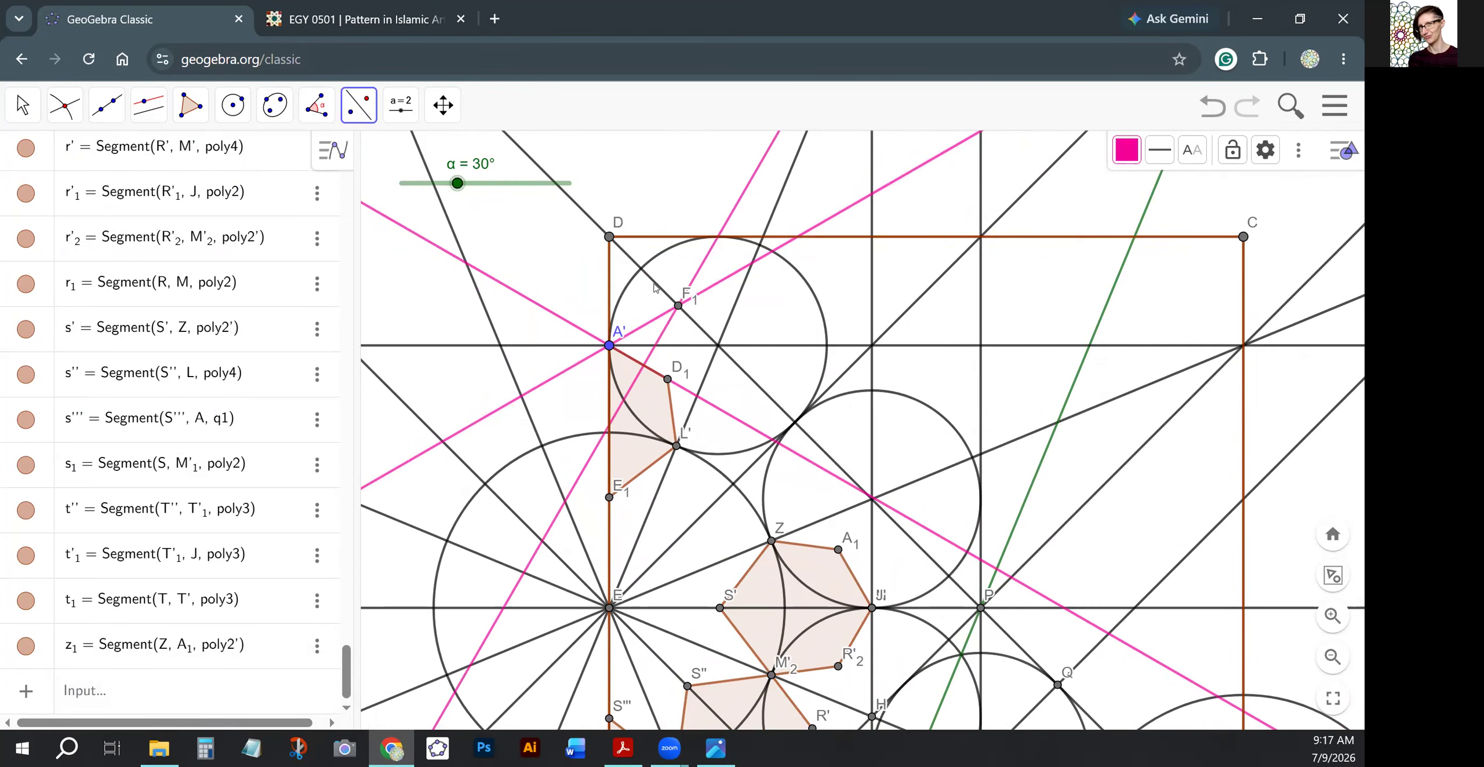
{"action": "left_click", "coordinate": [65, 105]}
{"action": "left_click", "coordinate": [121, 277]}
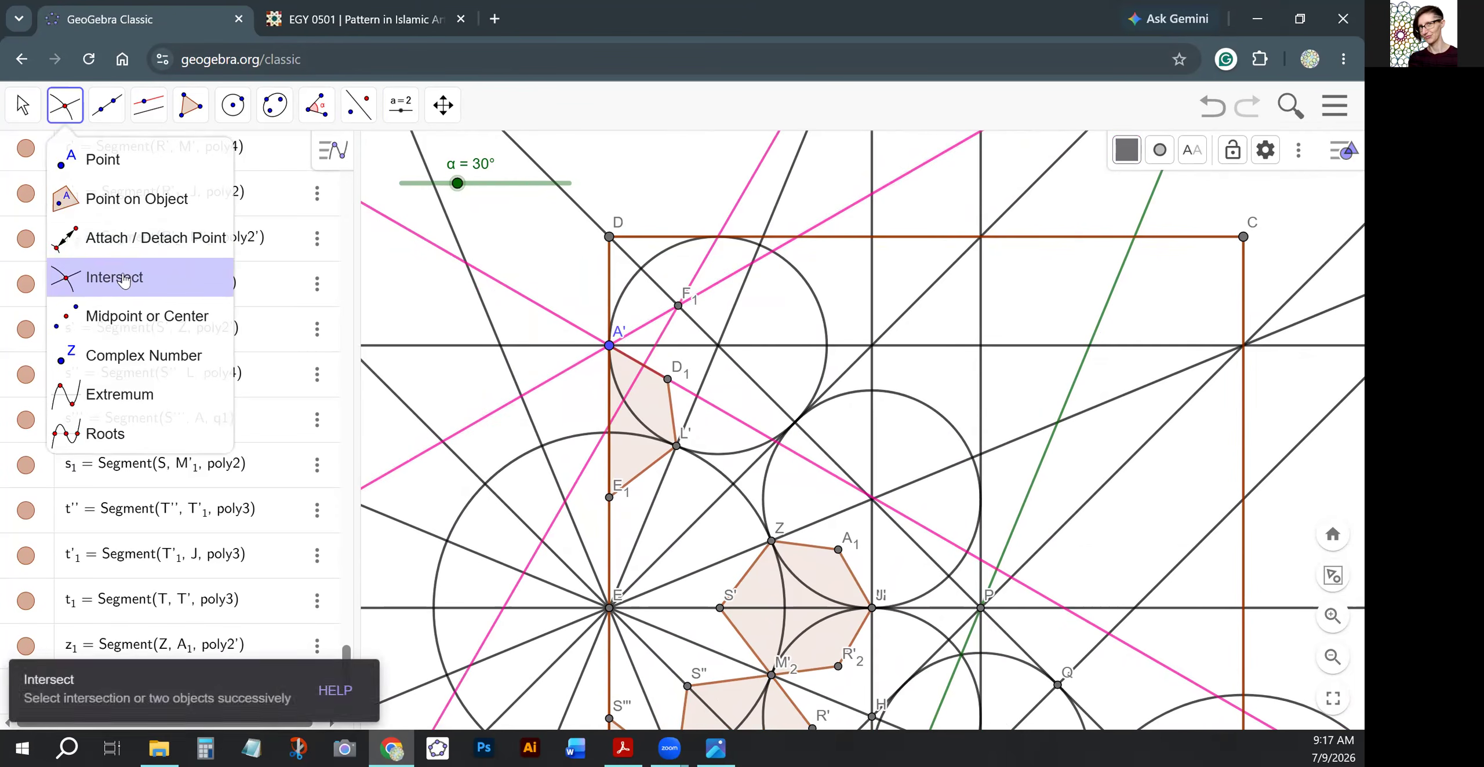
{"action": "left_click", "coordinate": [661, 237]}
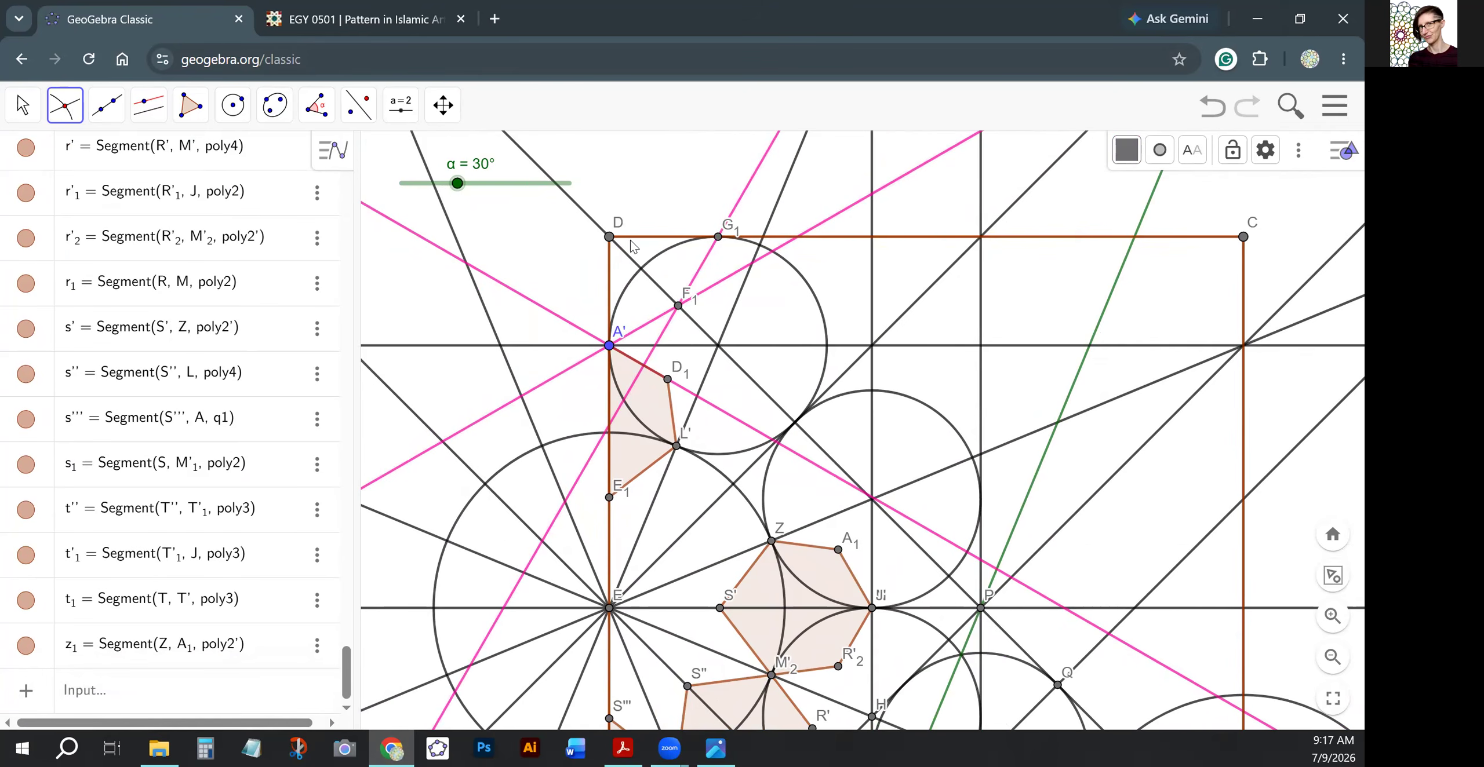
Draw the corner polygon with vertices F₁, G₁, D and A'.
{"action": "left_click", "coordinate": [191, 105]}
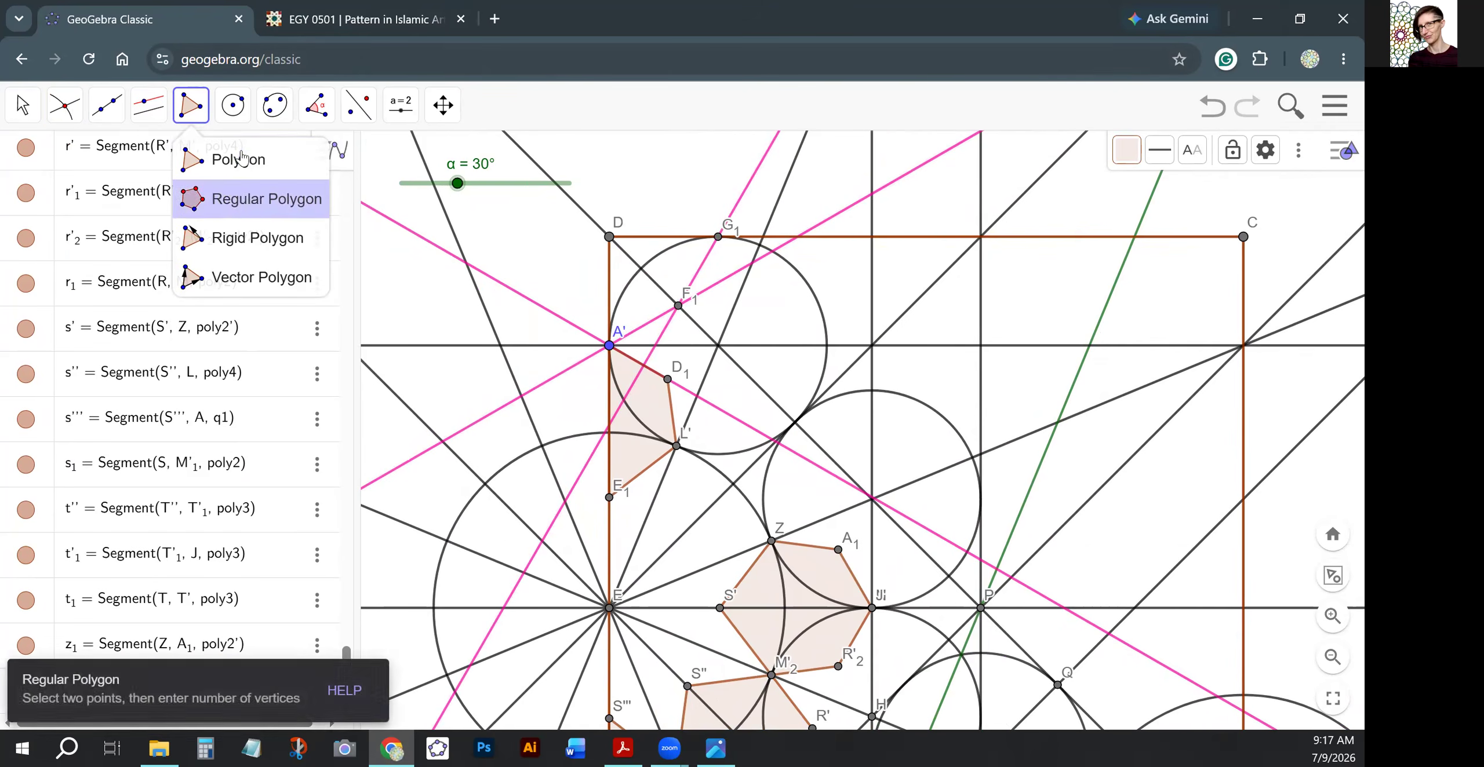
{"action": "left_click", "coordinate": [239, 161]}
{"action": "left_click", "coordinate": [678, 306]}
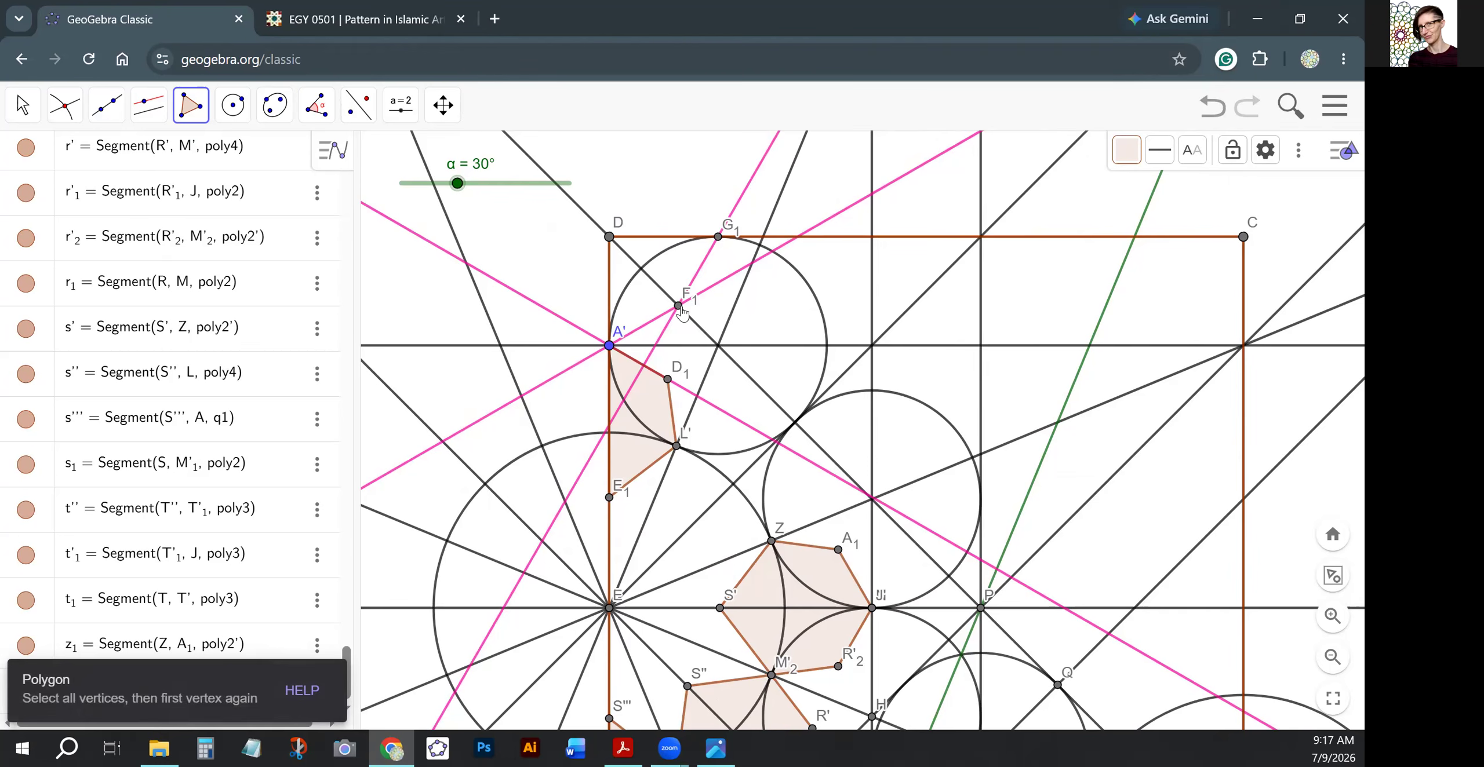
{"action": "left_click", "coordinate": [717, 237]}
{"action": "left_click", "coordinate": [609, 236]}
{"action": "left_click", "coordinate": [609, 346]}
{"action": "left_click", "coordinate": [678, 306]}
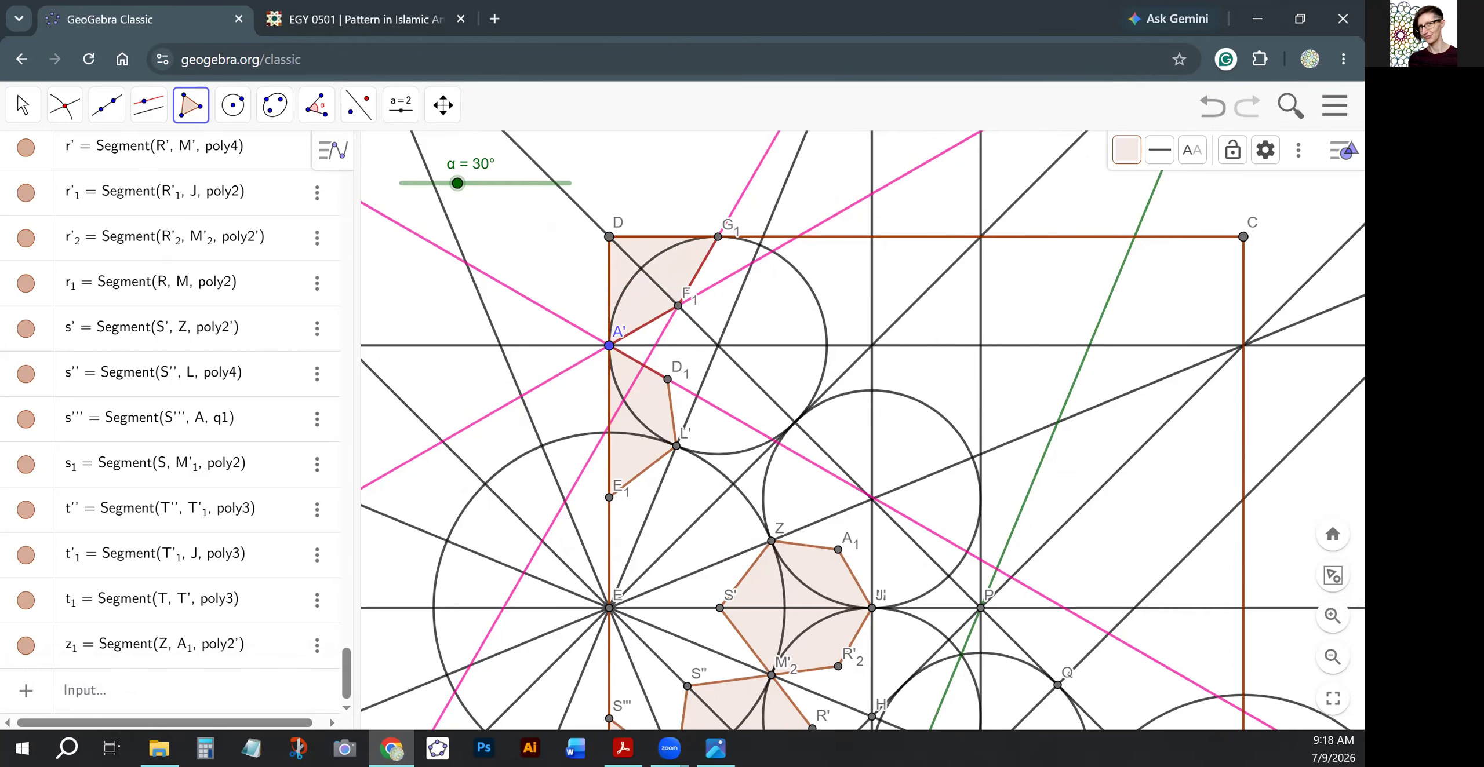
Reflect point E₁ about the line through E and L'.
{"action": "left_click", "coordinate": [22, 105]}
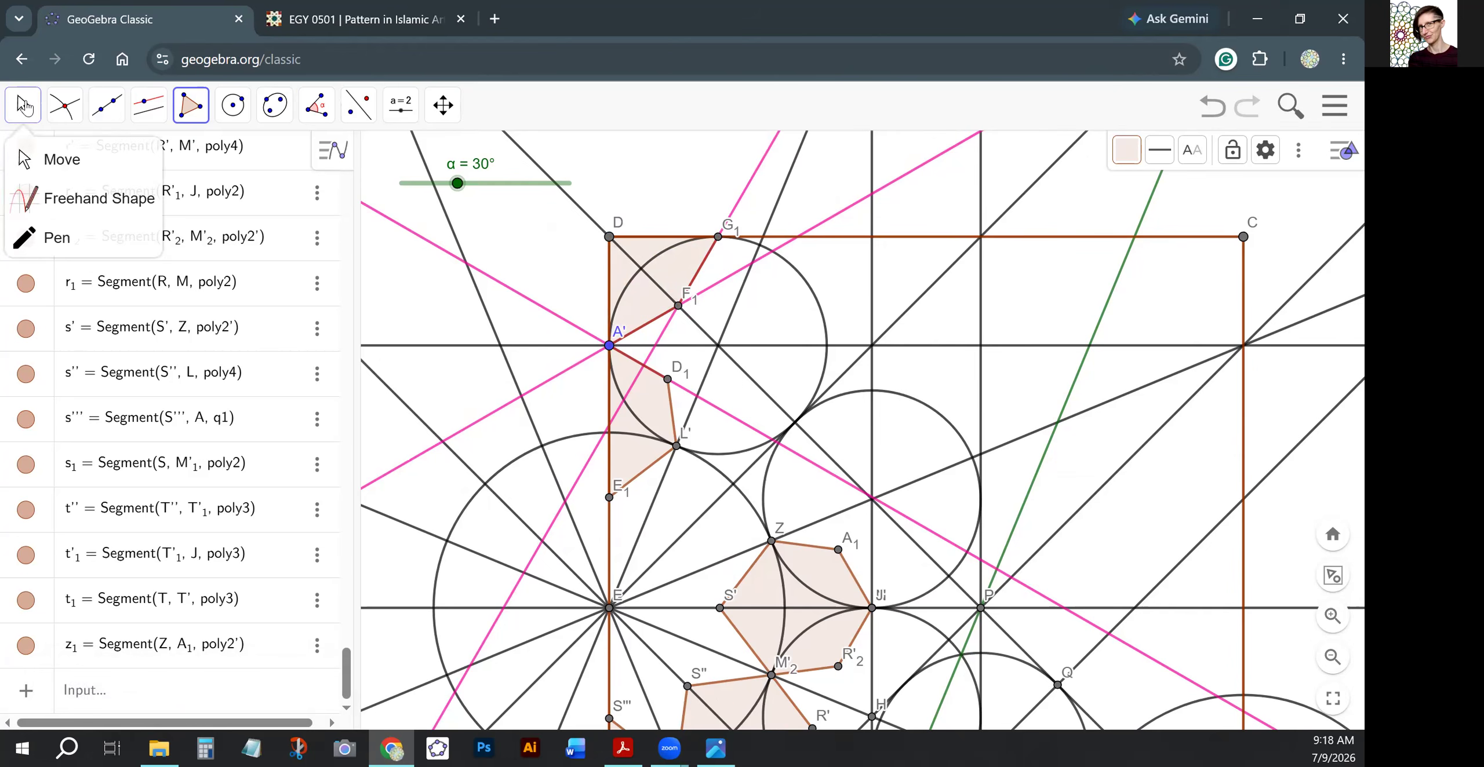
{"action": "left_click", "coordinate": [87, 188]}
{"action": "left_click_drag", "start_coordinate": [435, 361], "coordinate": [406, 182]}
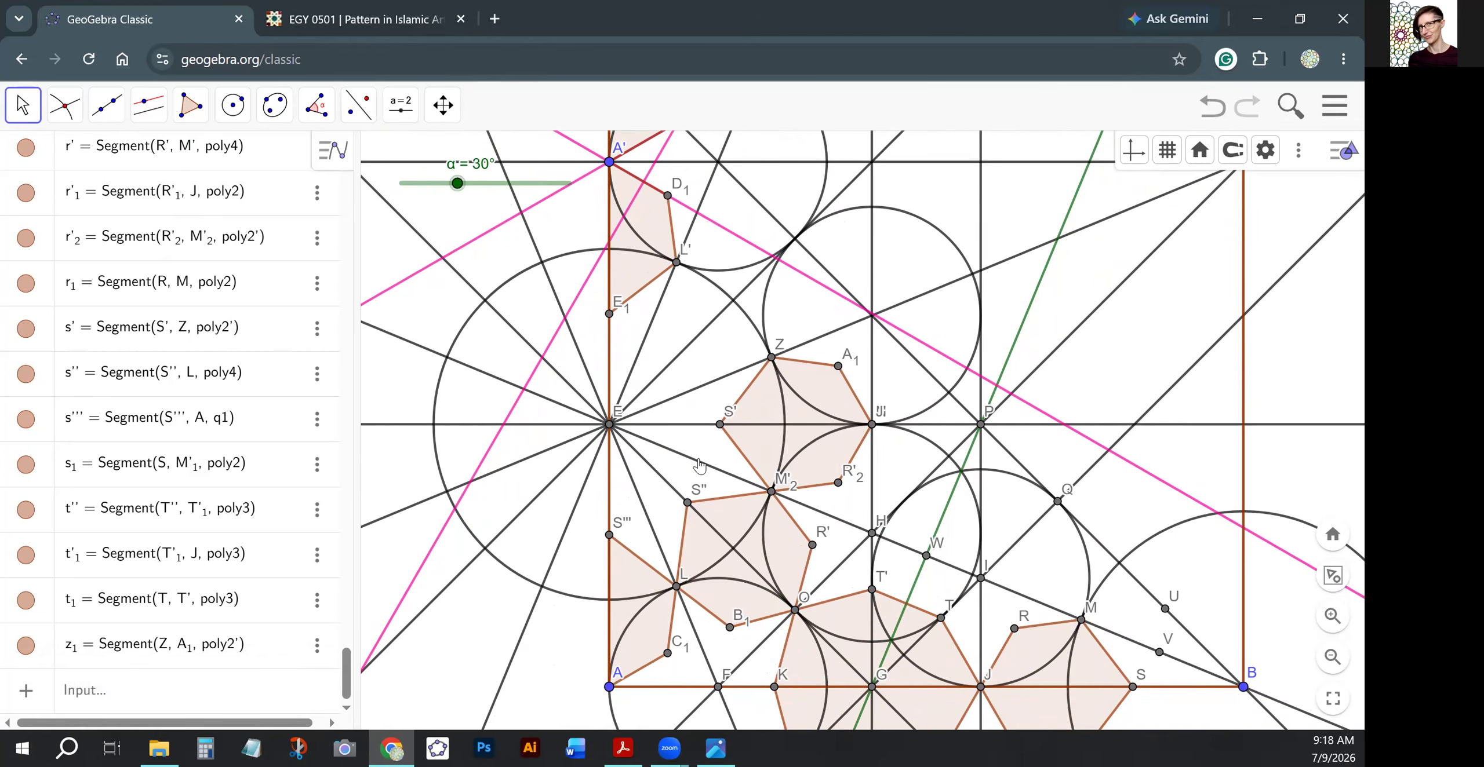
{"action": "left_click", "coordinate": [359, 105]}
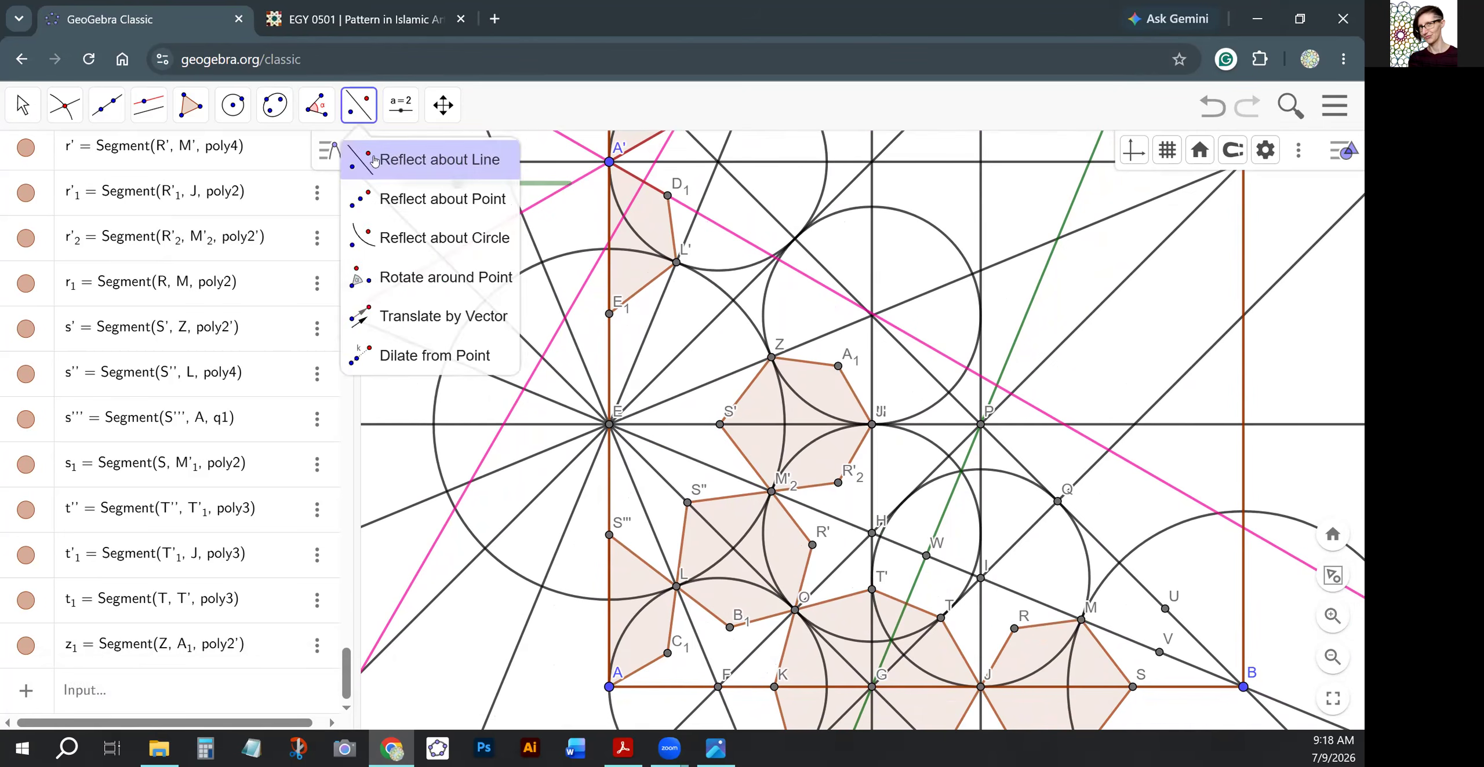
{"action": "left_click", "coordinate": [375, 160]}
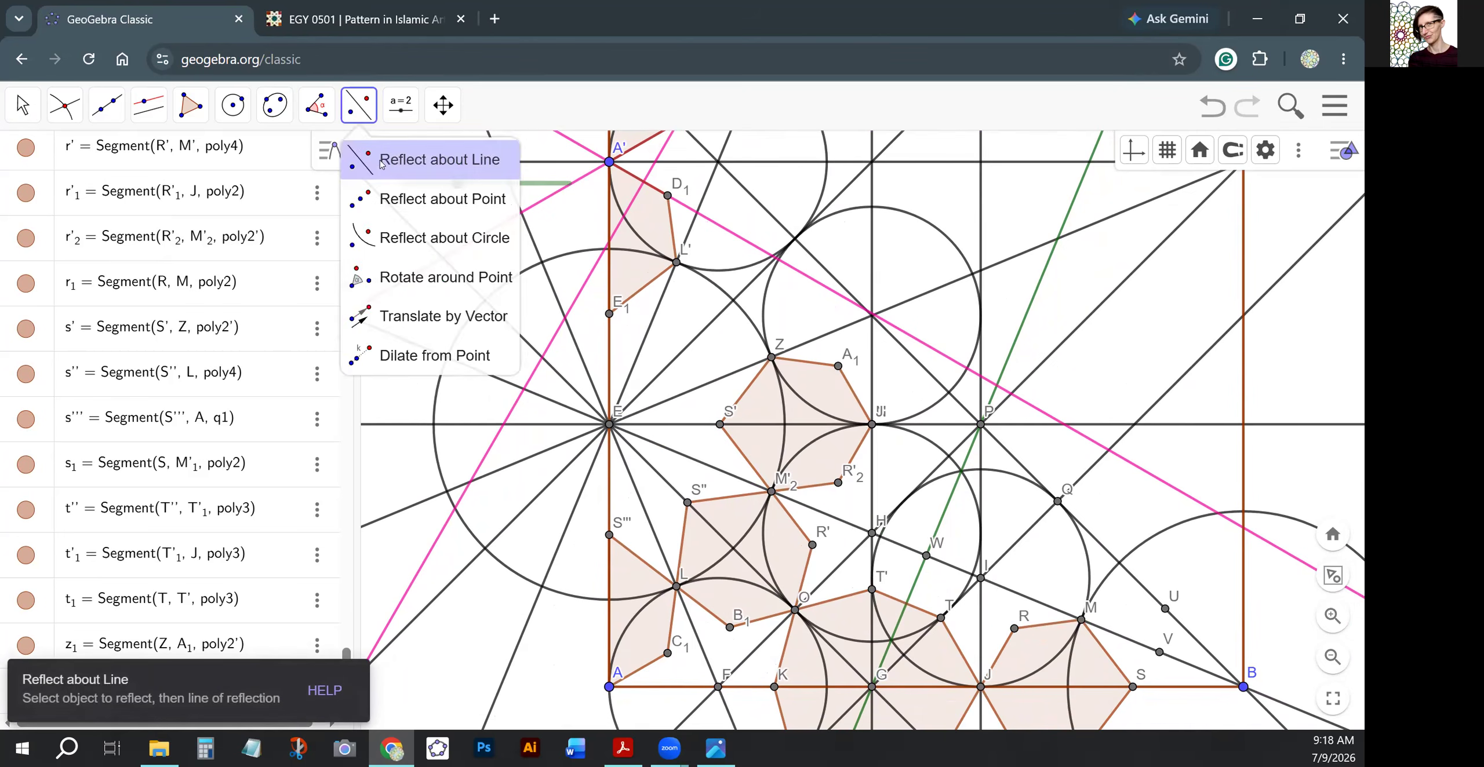
{"action": "left_click", "coordinate": [647, 337]}
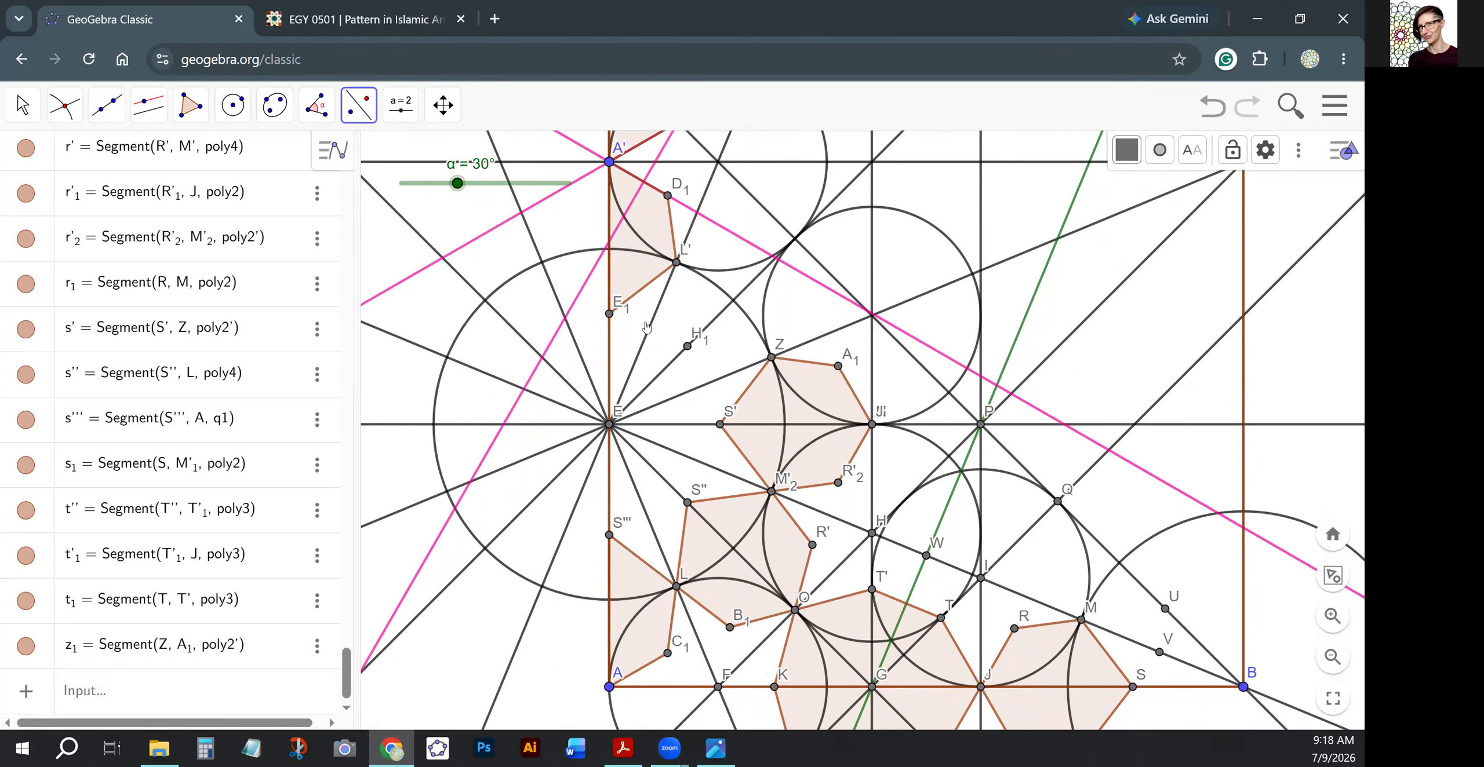
{"action": "left_click", "coordinate": [191, 106]}
{"action": "left_click", "coordinate": [232, 174]}
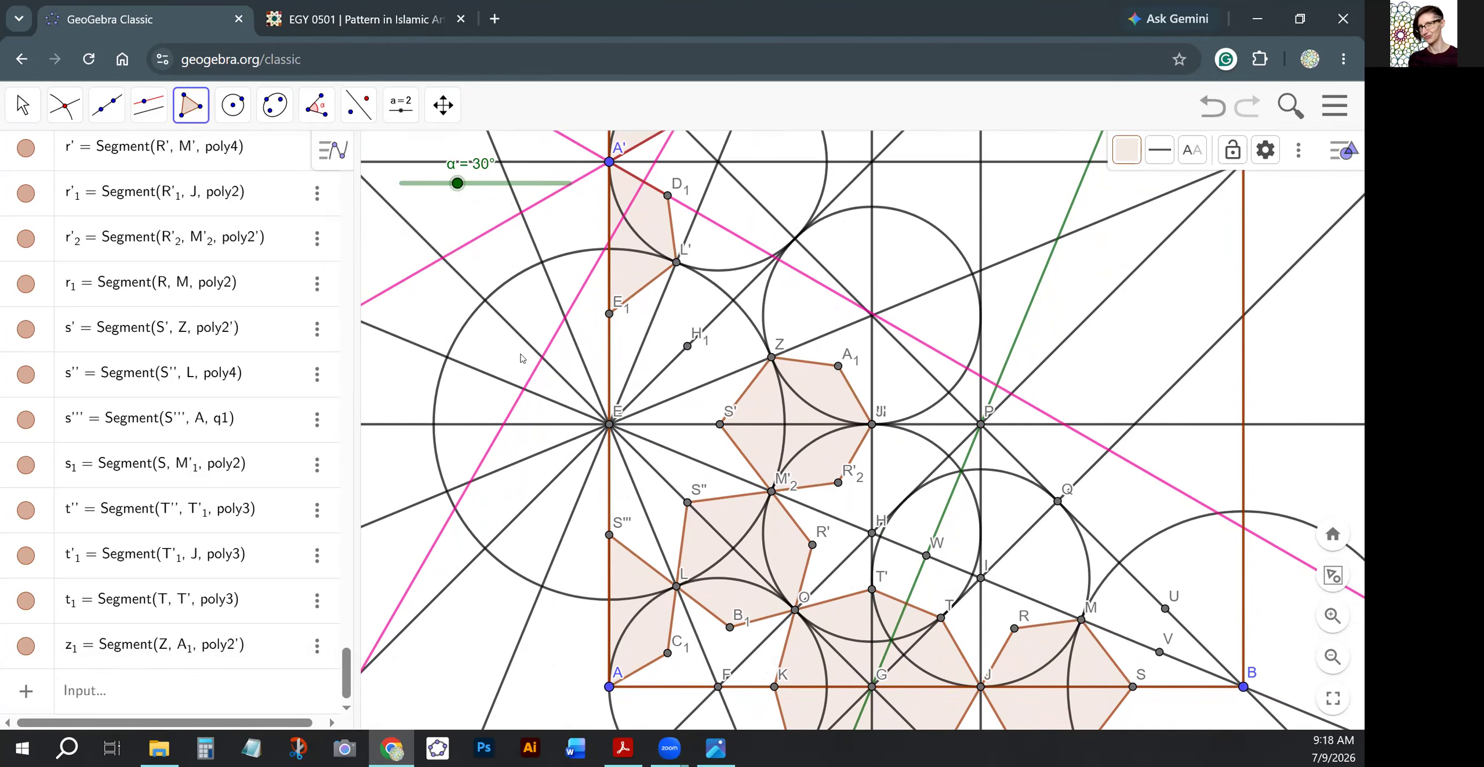
{"action": "left_click", "coordinate": [608, 315]}
{"action": "left_click", "coordinate": [23, 105]}
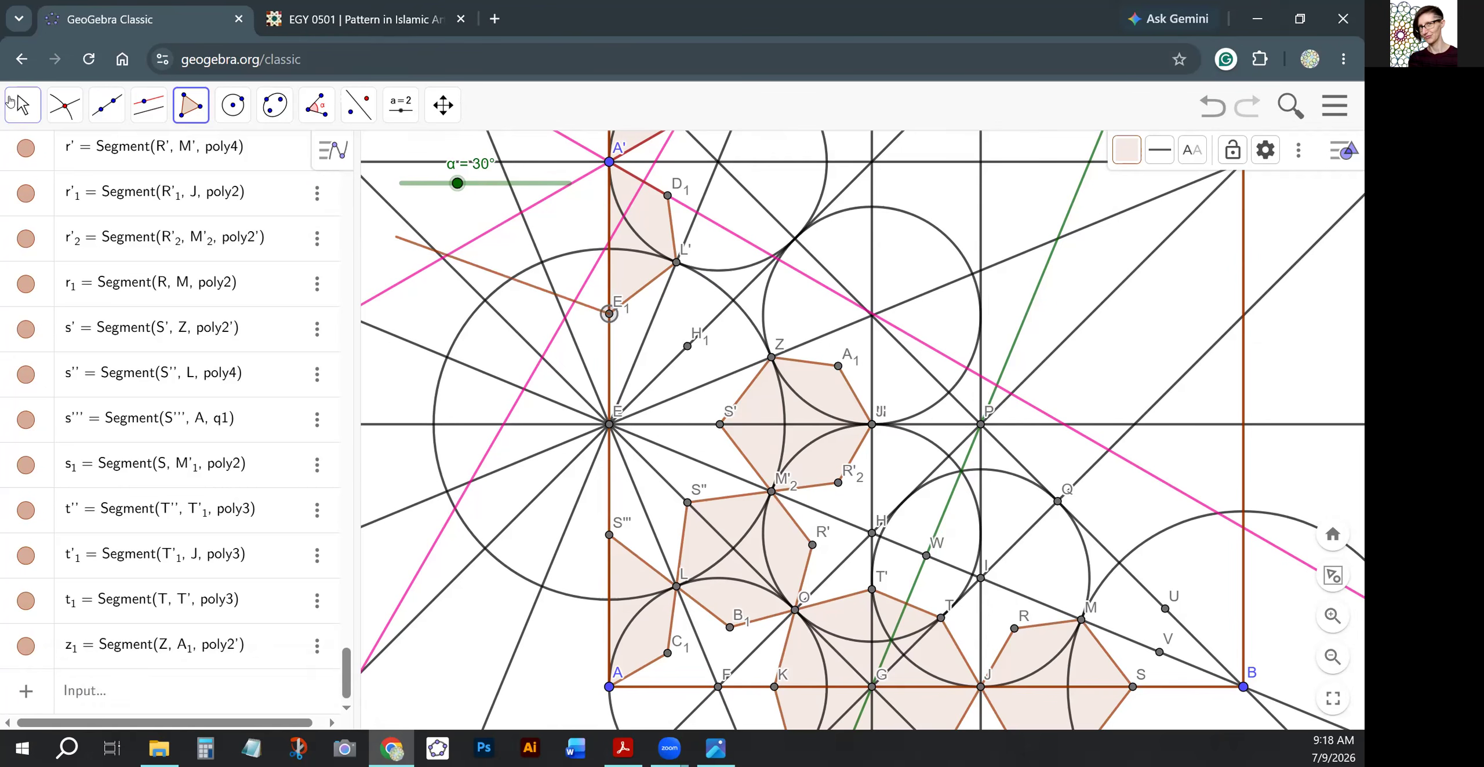
{"action": "left_click", "coordinate": [64, 105]}
{"action": "left_click", "coordinate": [110, 256]}
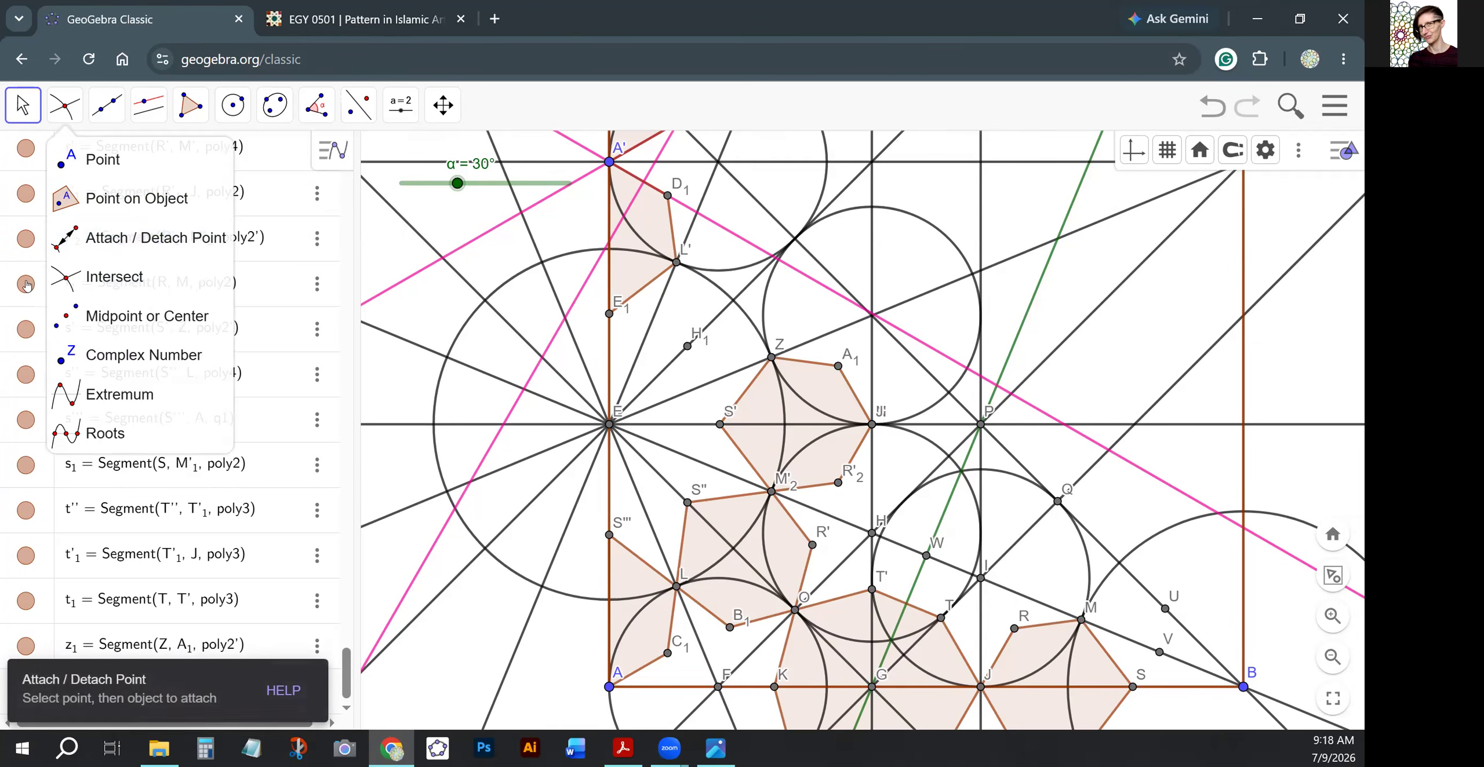
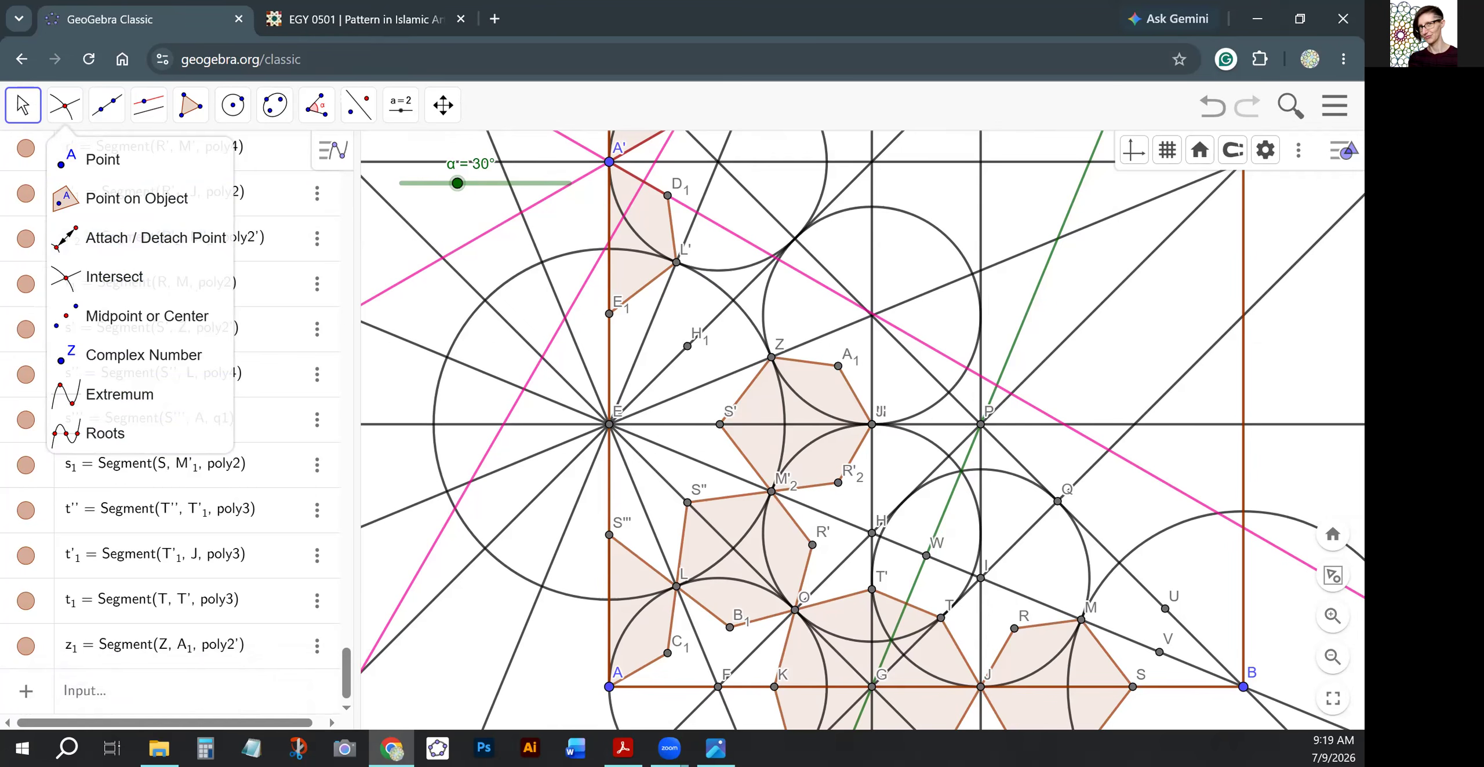
{"action": "left_click", "coordinate": [144, 355]}
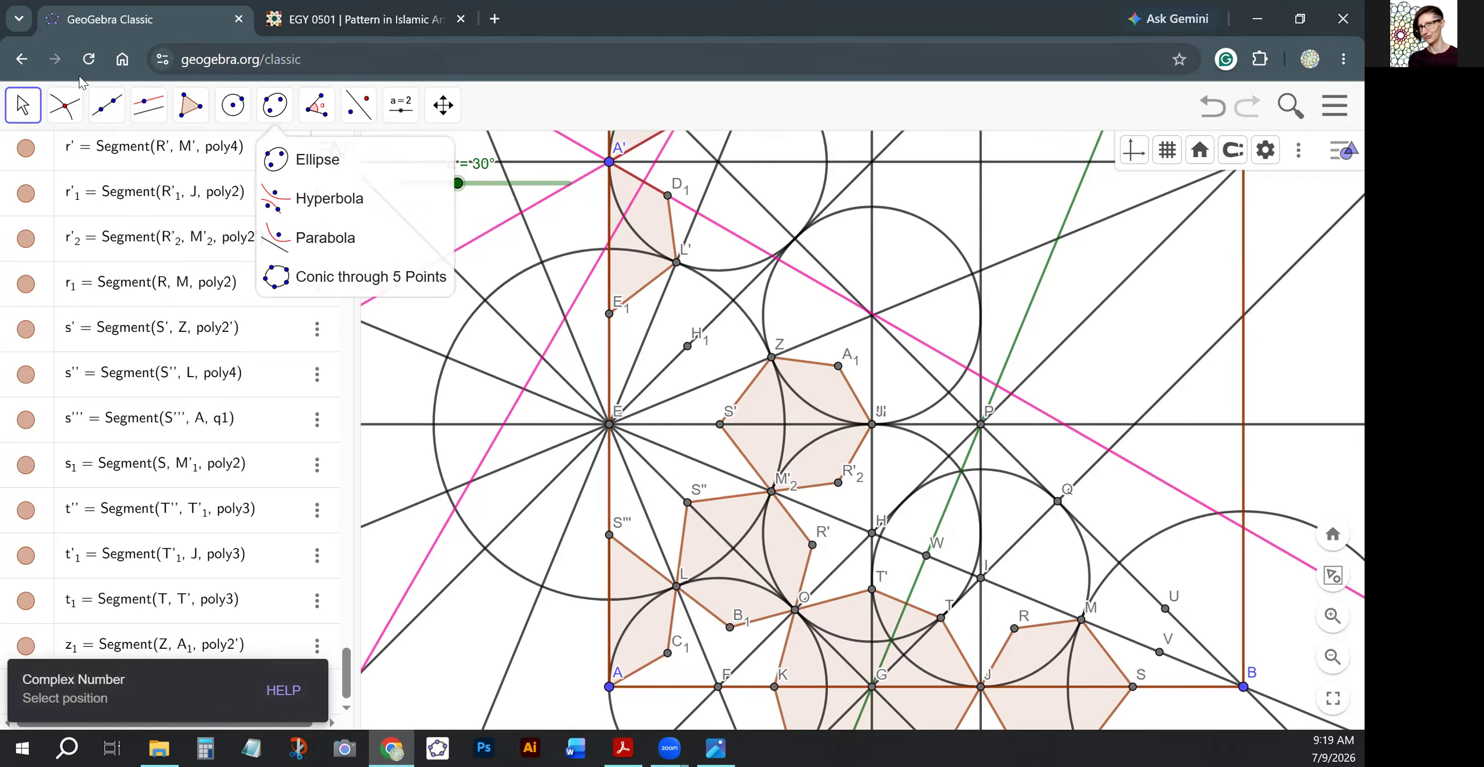
Draw a line through points S'' and M'₂.
{"action": "left_click", "coordinate": [106, 98]}
{"action": "left_click", "coordinate": [106, 98]}
{"action": "left_click", "coordinate": [139, 156]}
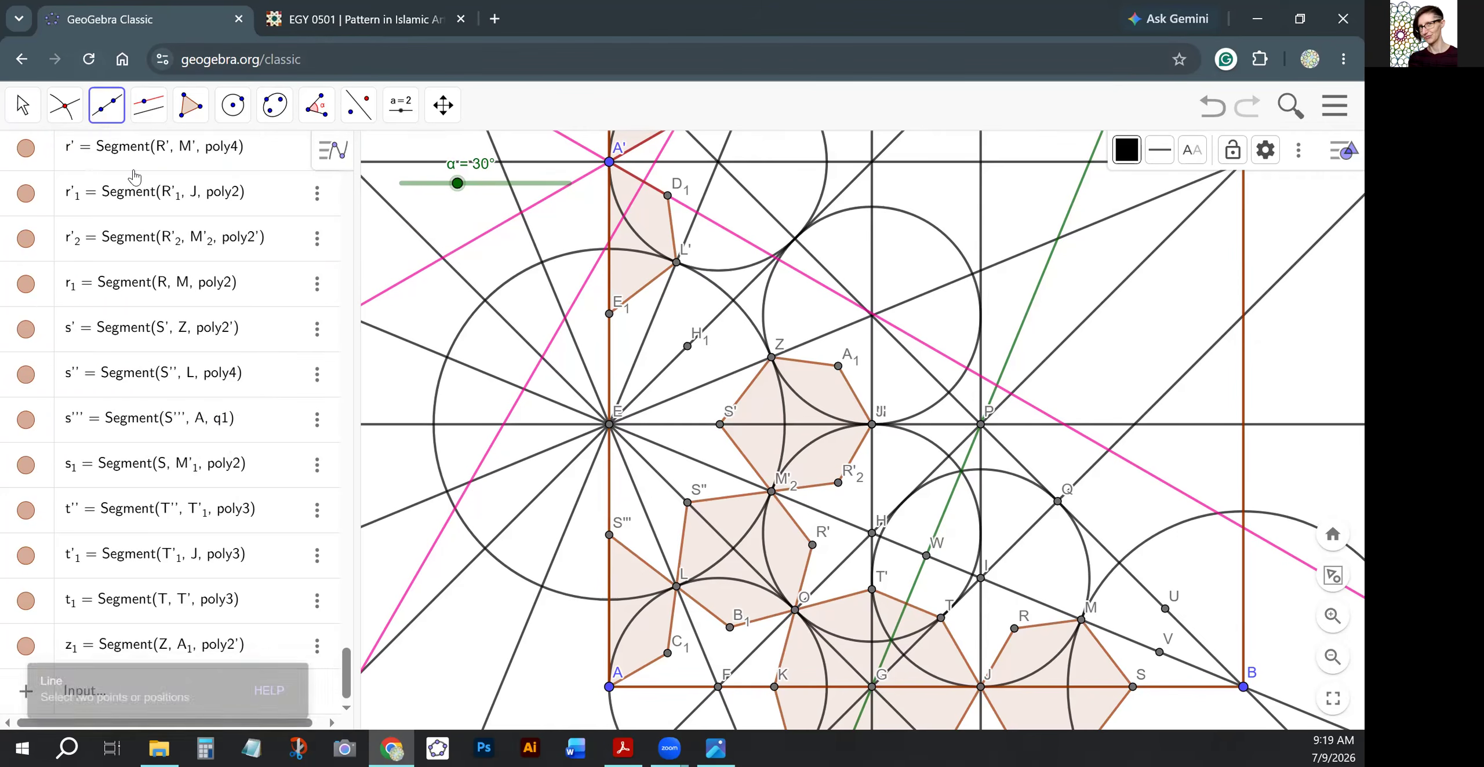
{"action": "left_click", "coordinate": [688, 502]}
{"action": "left_click", "coordinate": [772, 492]}
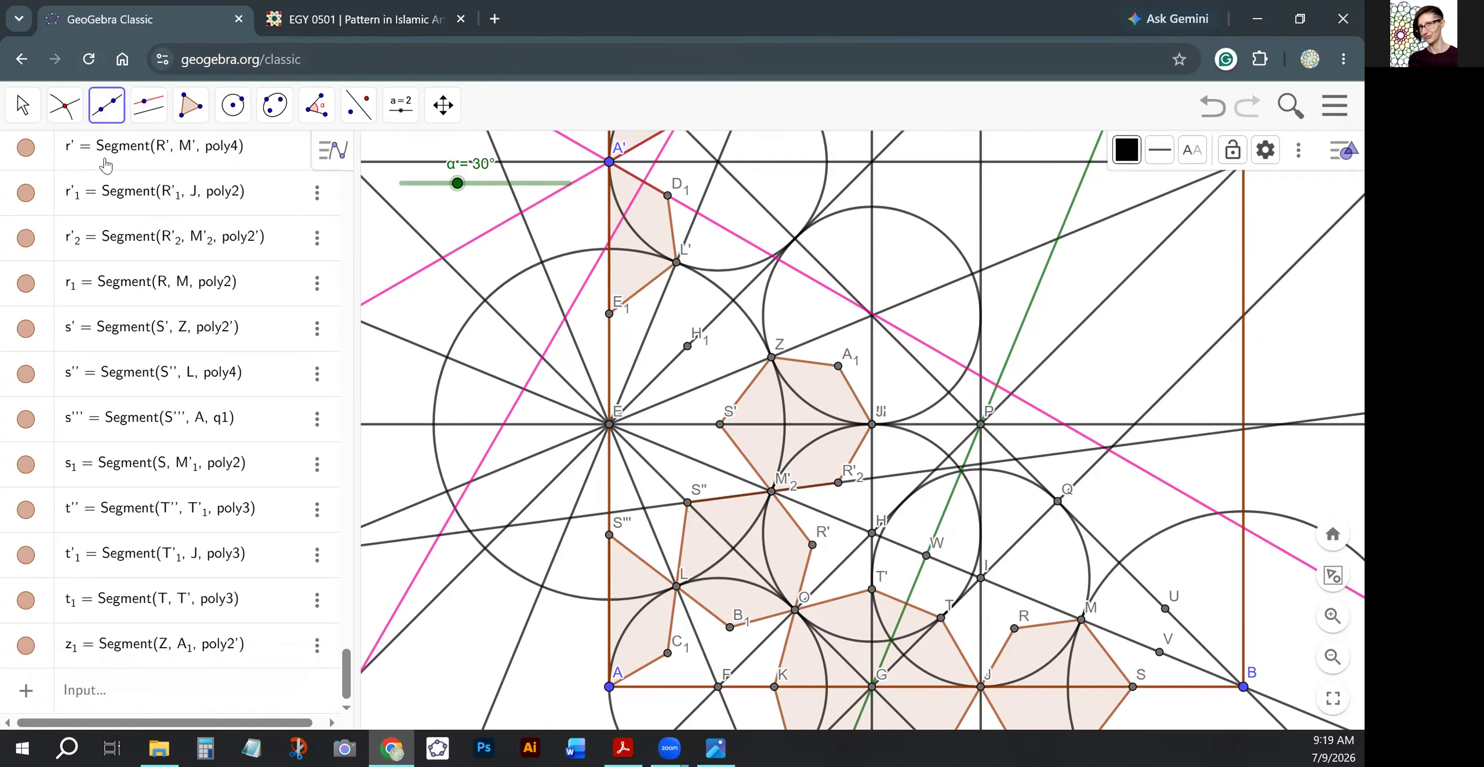
Colour the line through S'' and M'₂ magenta.
{"action": "left_click", "coordinate": [23, 105]}
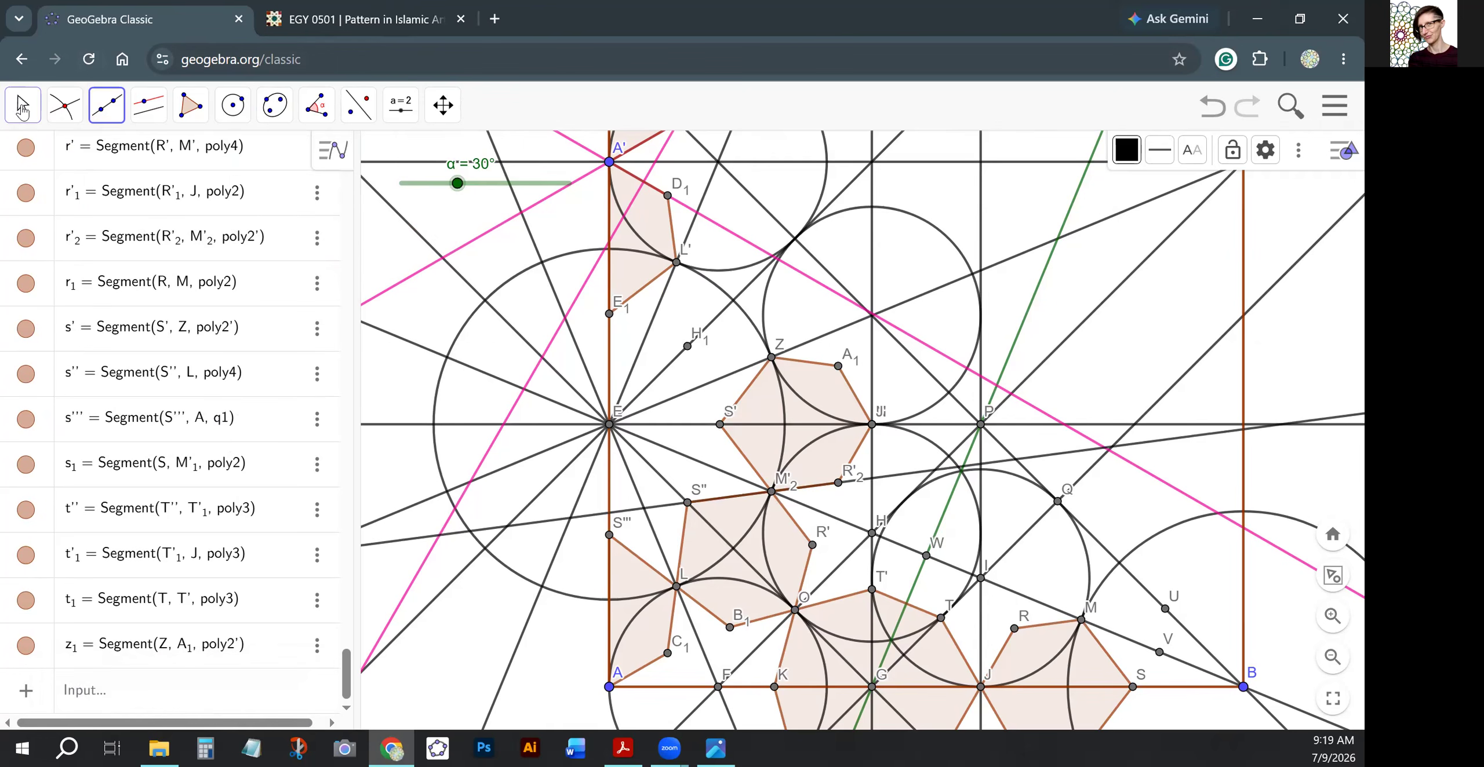
{"action": "left_click", "coordinate": [669, 504]}
{"action": "left_click", "coordinate": [1132, 160]}
{"action": "left_click", "coordinate": [1229, 190]}
{"action": "left_click", "coordinate": [672, 475]}
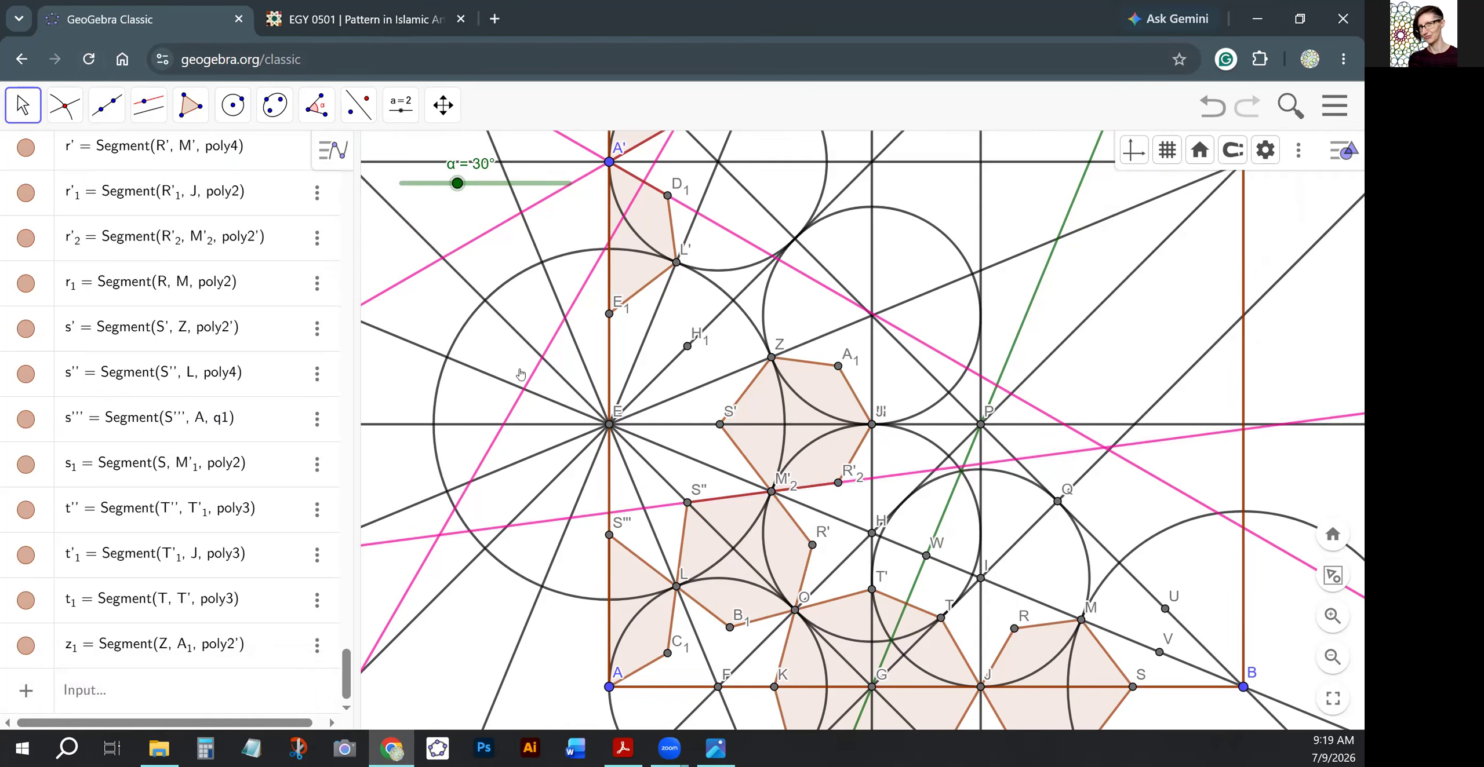
Mark the intersection of the magenta line through S'' with the line through E and L.
{"action": "left_click", "coordinate": [65, 105]}
{"action": "left_click", "coordinate": [107, 286]}
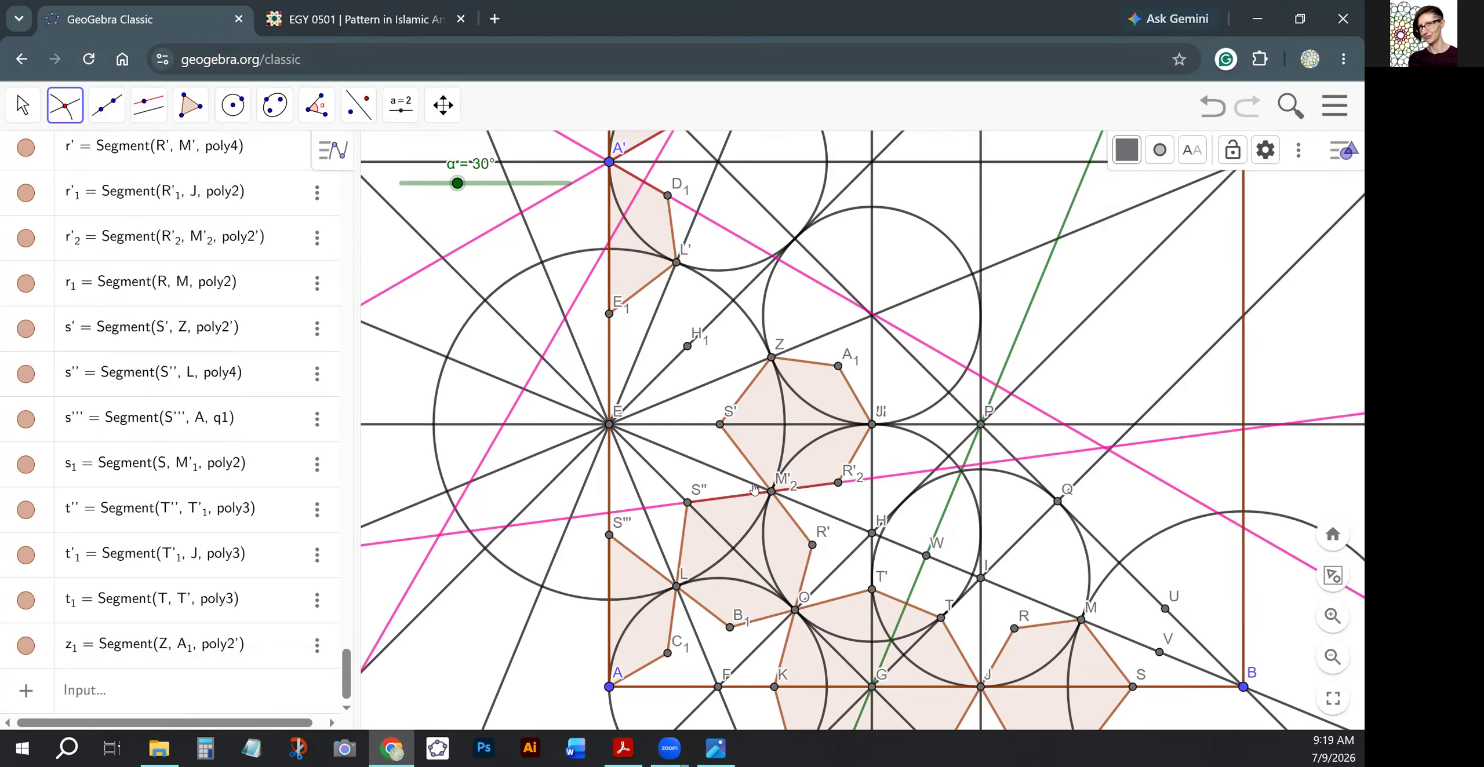
{"action": "left_click", "coordinate": [645, 509]}
Reflect point I₁ about line ES'', its image about the horizontal line through E, and that image about line EH₁.
{"action": "left_click", "coordinate": [358, 105]}
{"action": "left_click", "coordinate": [431, 155]}
{"action": "left_click", "coordinate": [644, 508]}
{"action": "left_click", "coordinate": [670, 484]}
{"action": "left_click", "coordinate": [692, 461]}
{"action": "left_click", "coordinate": [684, 424]}
{"action": "left_click", "coordinate": [693, 390]}
{"action": "left_click", "coordinate": [658, 377]}
Draw a closed polygon through points E₁, S''', I₁, S'', J₁, S', K₁, H₁ and L₁ around E.
{"action": "left_click", "coordinate": [191, 105]}
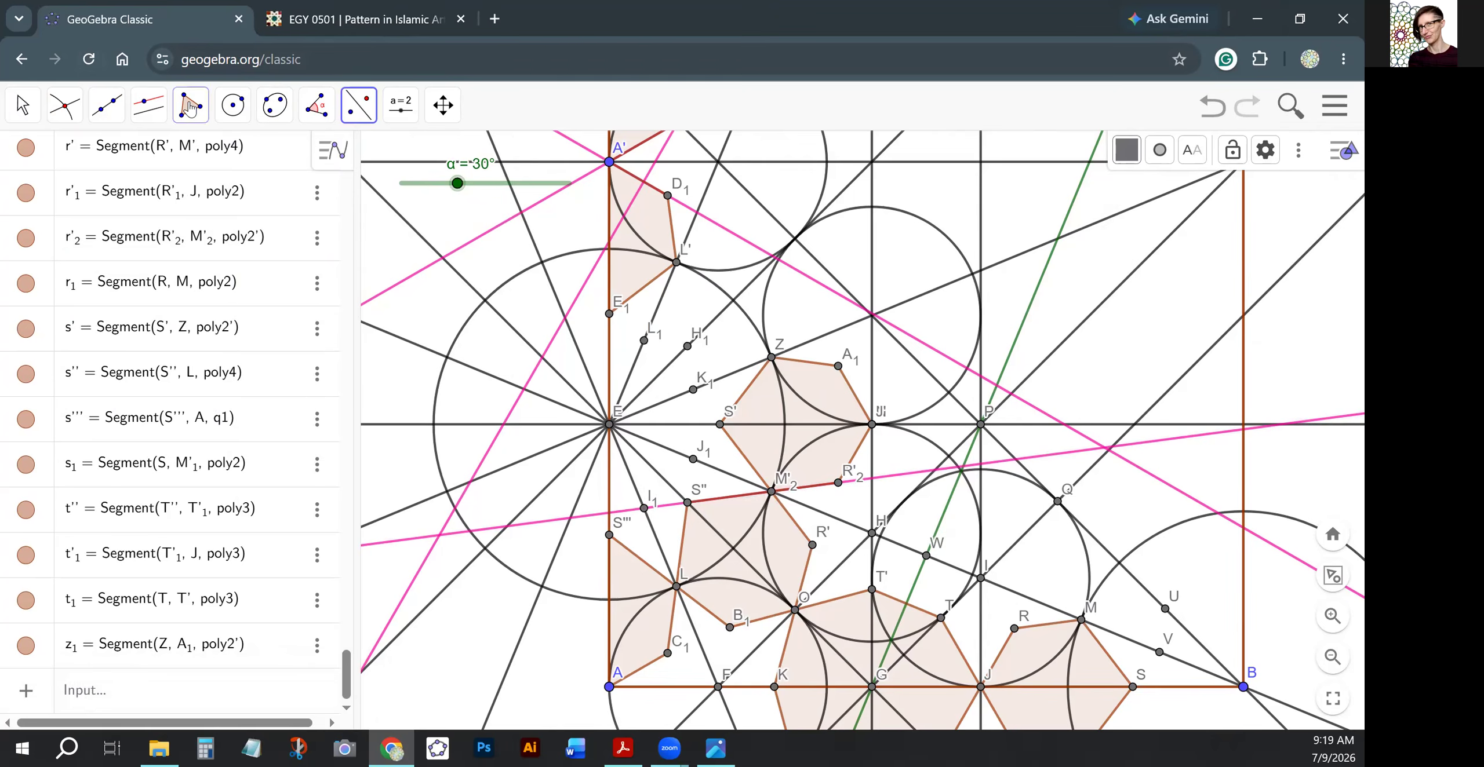
{"action": "left_click", "coordinate": [226, 158]}
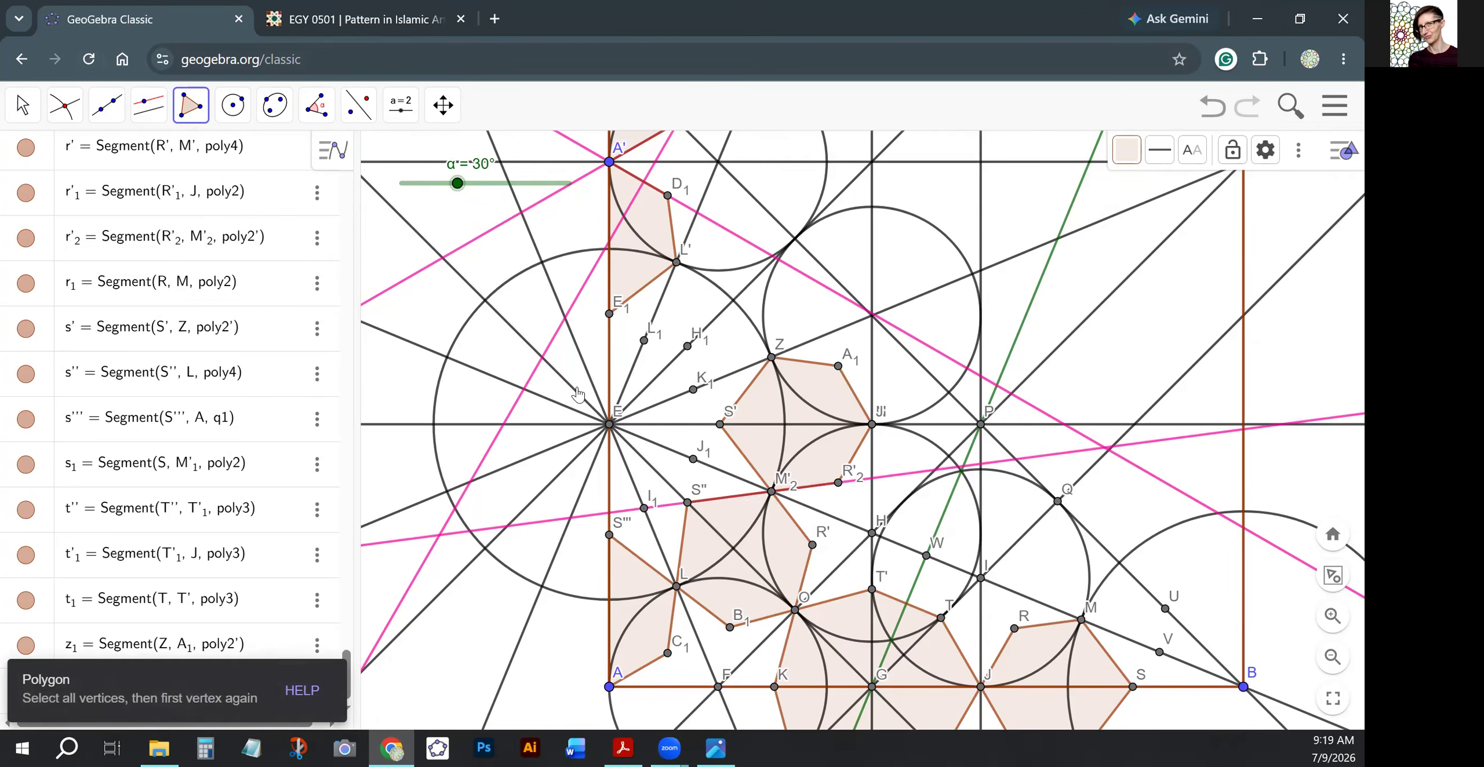
{"action": "left_click", "coordinate": [609, 314]}
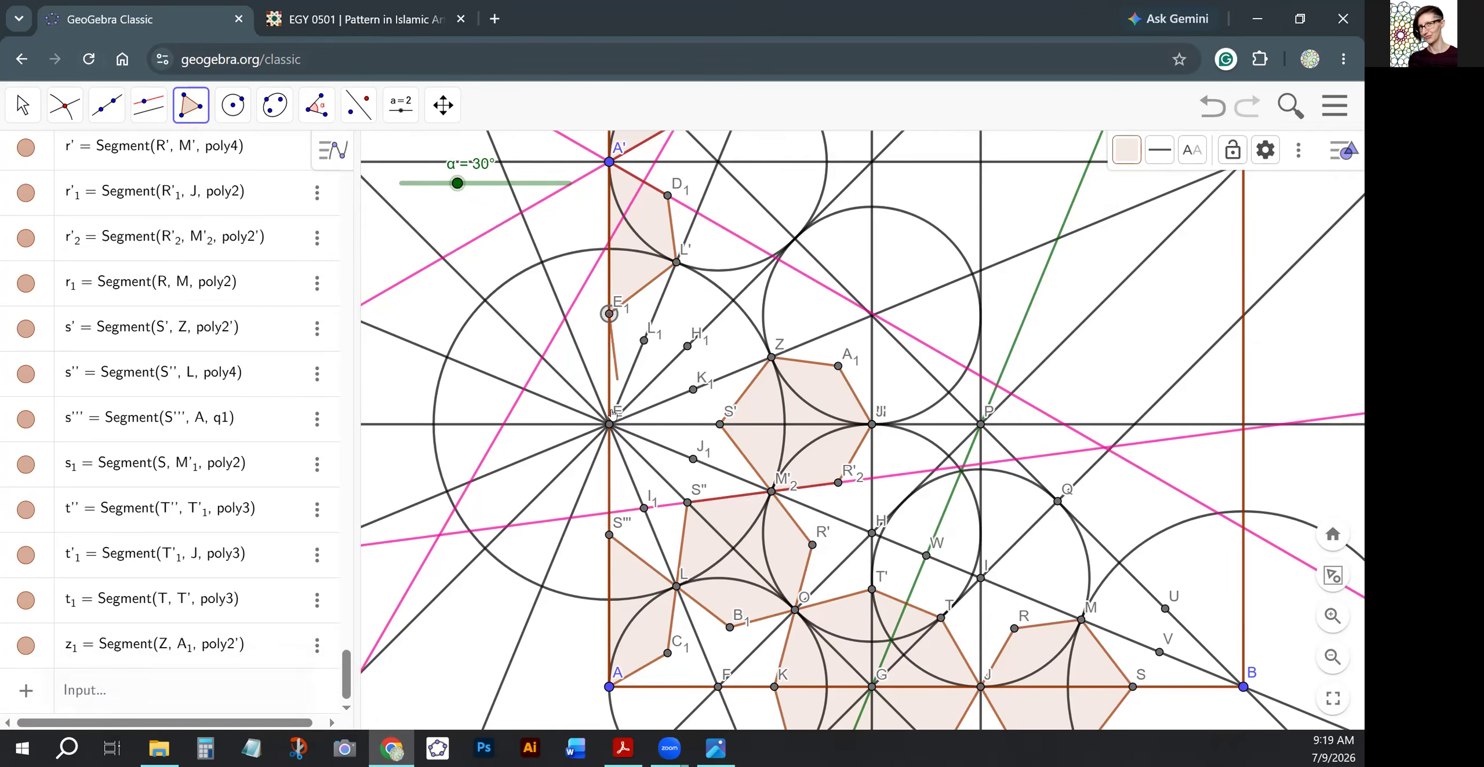
{"action": "left_click", "coordinate": [609, 534]}
{"action": "left_click", "coordinate": [643, 508]}
{"action": "left_click", "coordinate": [687, 502]}
{"action": "left_click", "coordinate": [693, 459]}
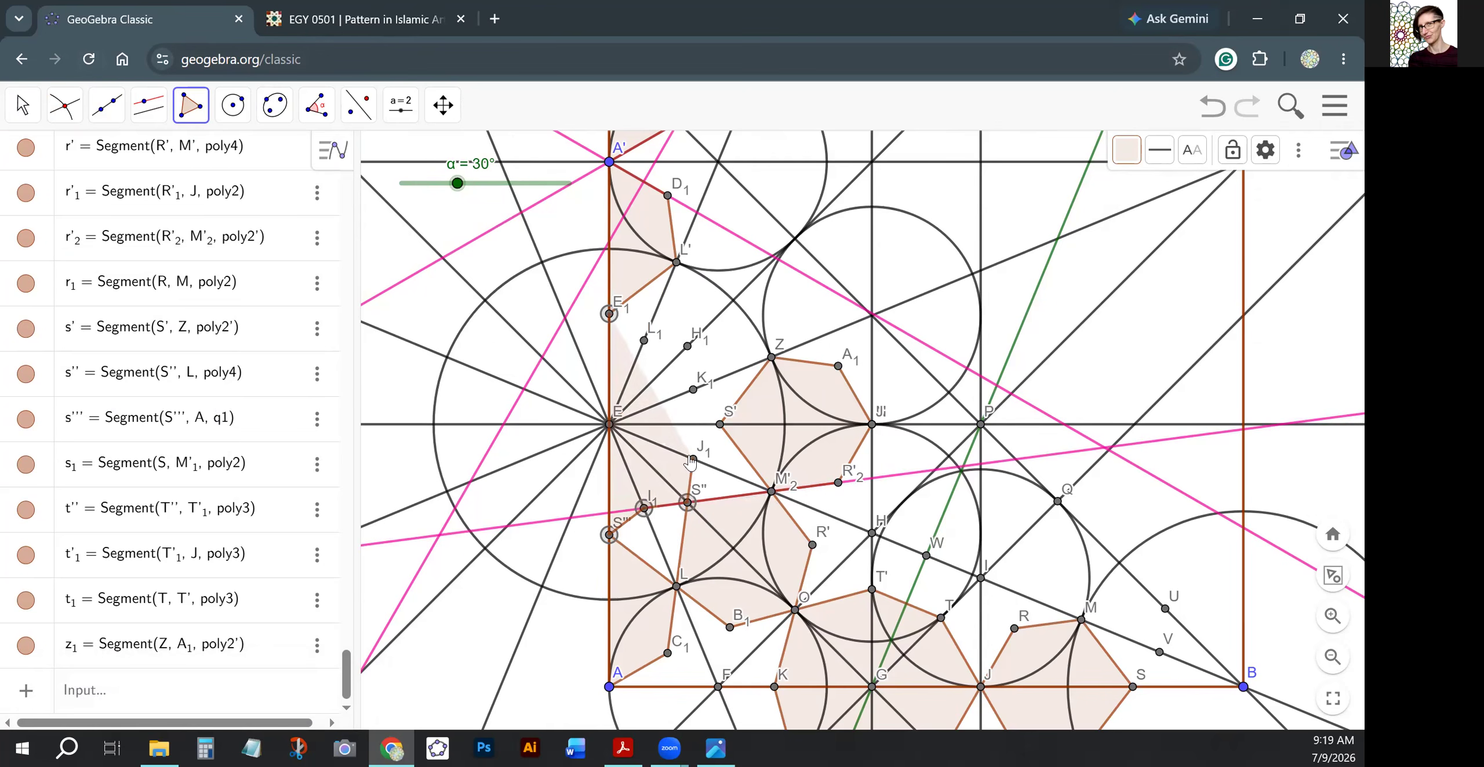
{"action": "left_click", "coordinate": [719, 424]}
{"action": "left_click", "coordinate": [693, 390]}
{"action": "left_click", "coordinate": [687, 346]}
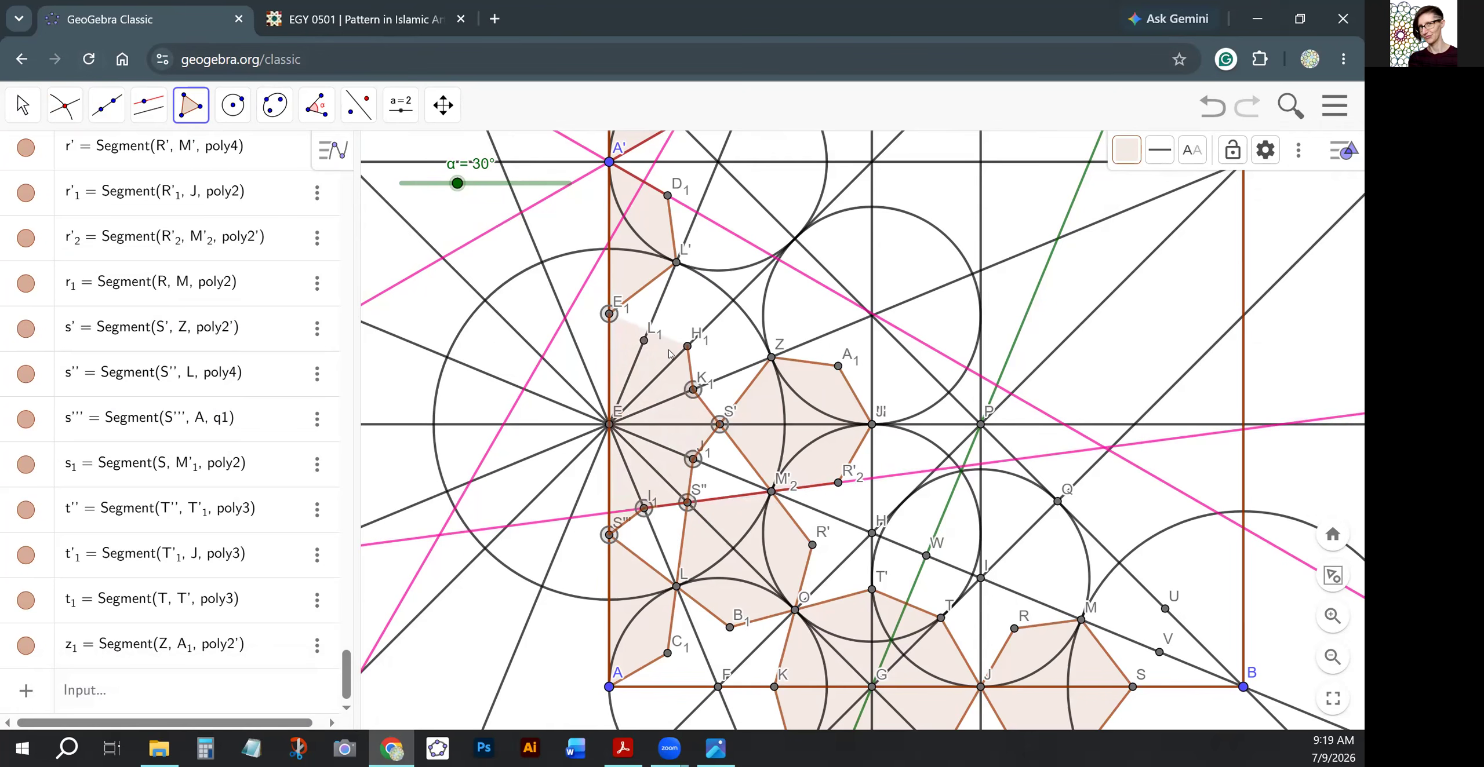
{"action": "left_click", "coordinate": [644, 340]}
{"action": "left_click", "coordinate": [608, 314]}
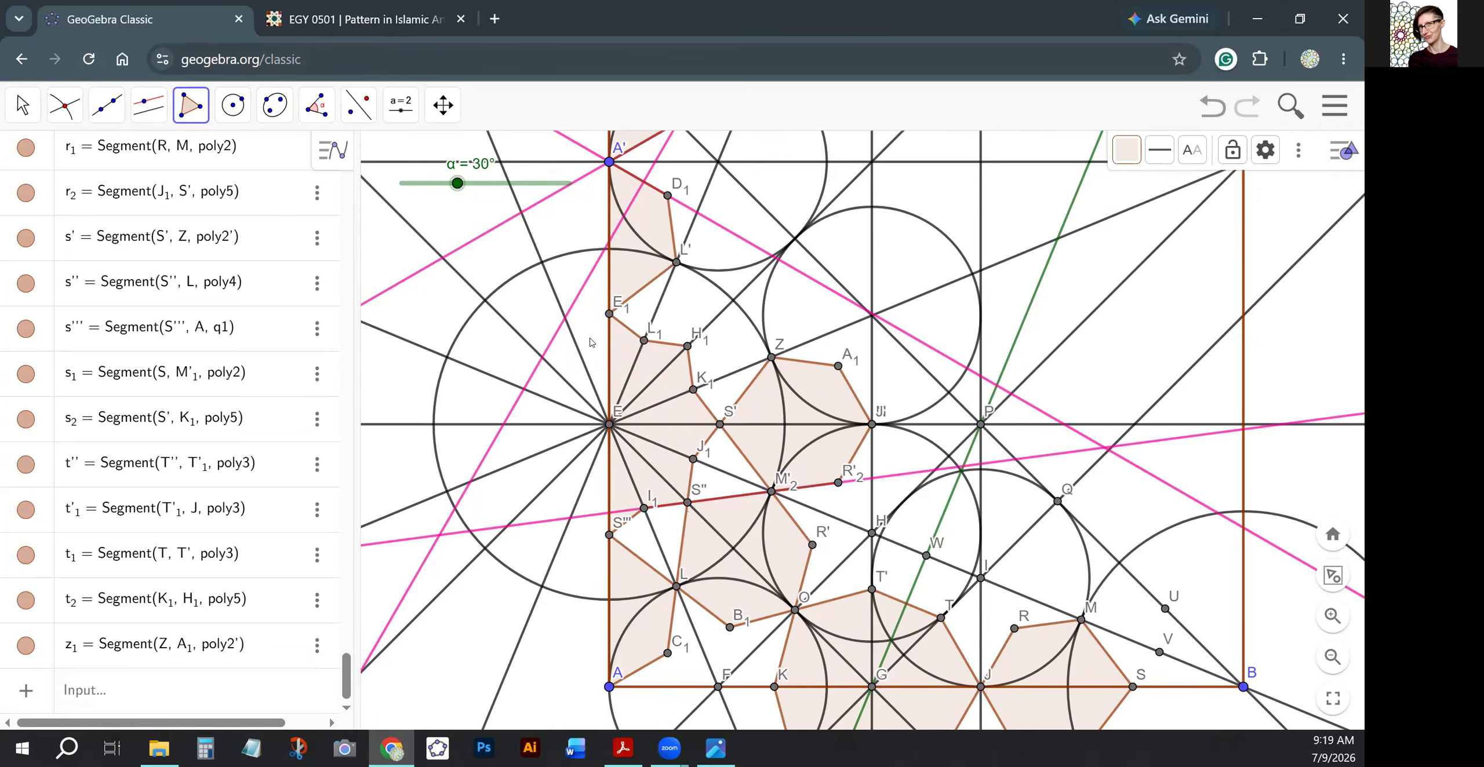
Vary the angle α to 22.5° to test the pattern, and leave it at 31.5°.
{"action": "left_click", "coordinate": [23, 105]}
{"action": "mouse_move", "coordinate": [457, 183]}
{"action": "left_mouse_down"}
{"action": "mouse_move", "coordinate": [415, 183]}
{"action": "mouse_move", "coordinate": [568, 189]}
{"action": "mouse_move", "coordinate": [432, 203]}
{"action": "mouse_move", "coordinate": [444, 204]}
{"action": "left_mouse_up"}
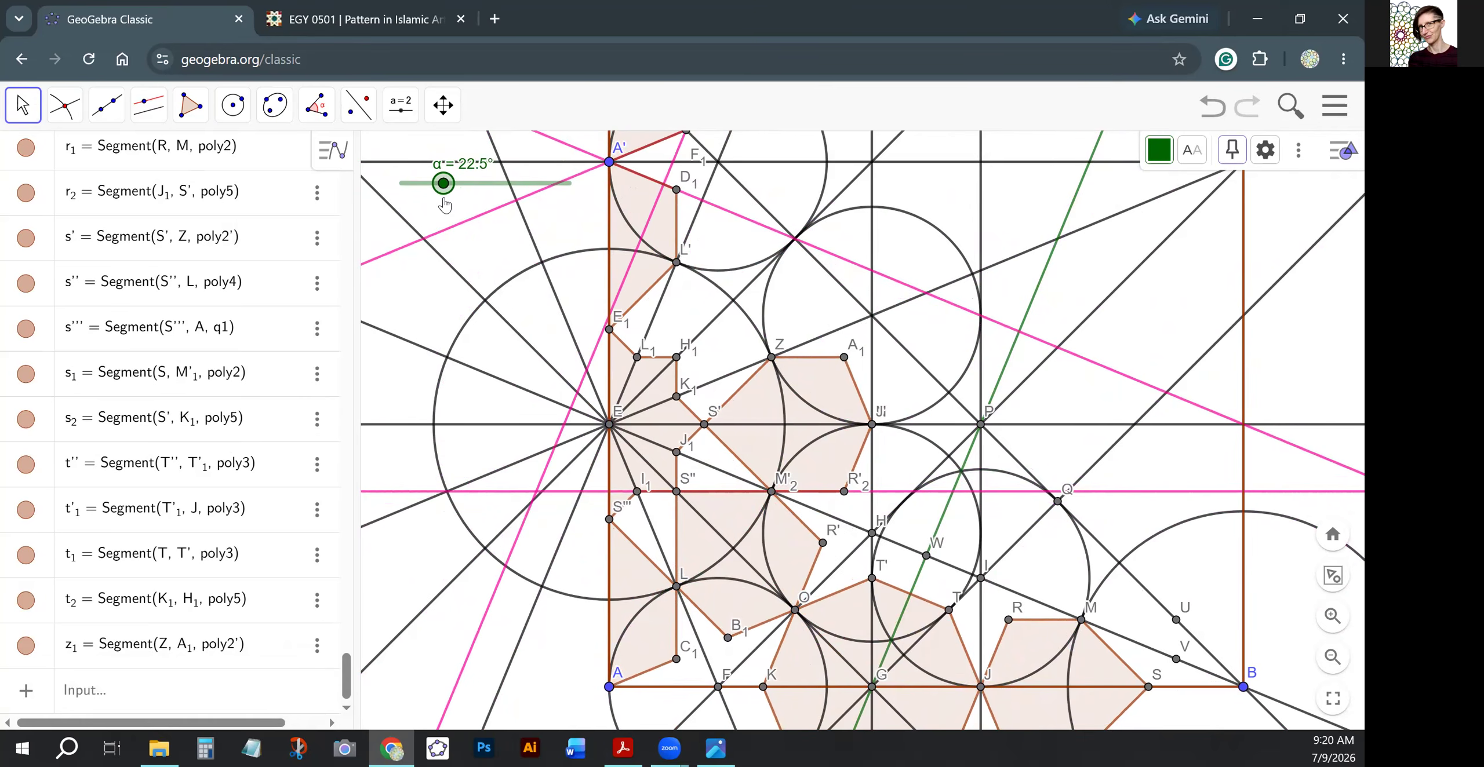
{"action": "left_click_drag", "start_coordinate": [445, 204], "coordinate": [460, 205]}
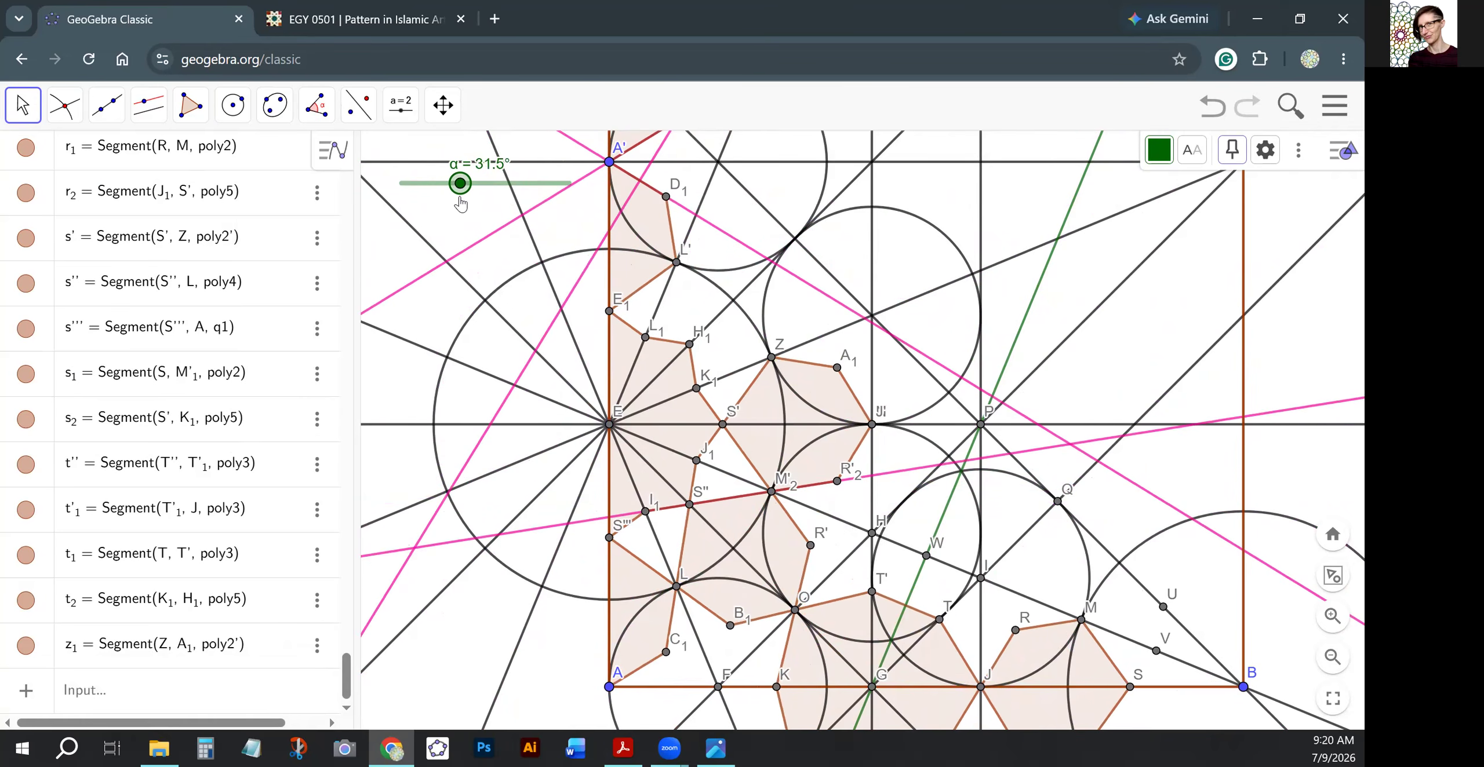
{"action": "left_click", "coordinate": [35, 106]}
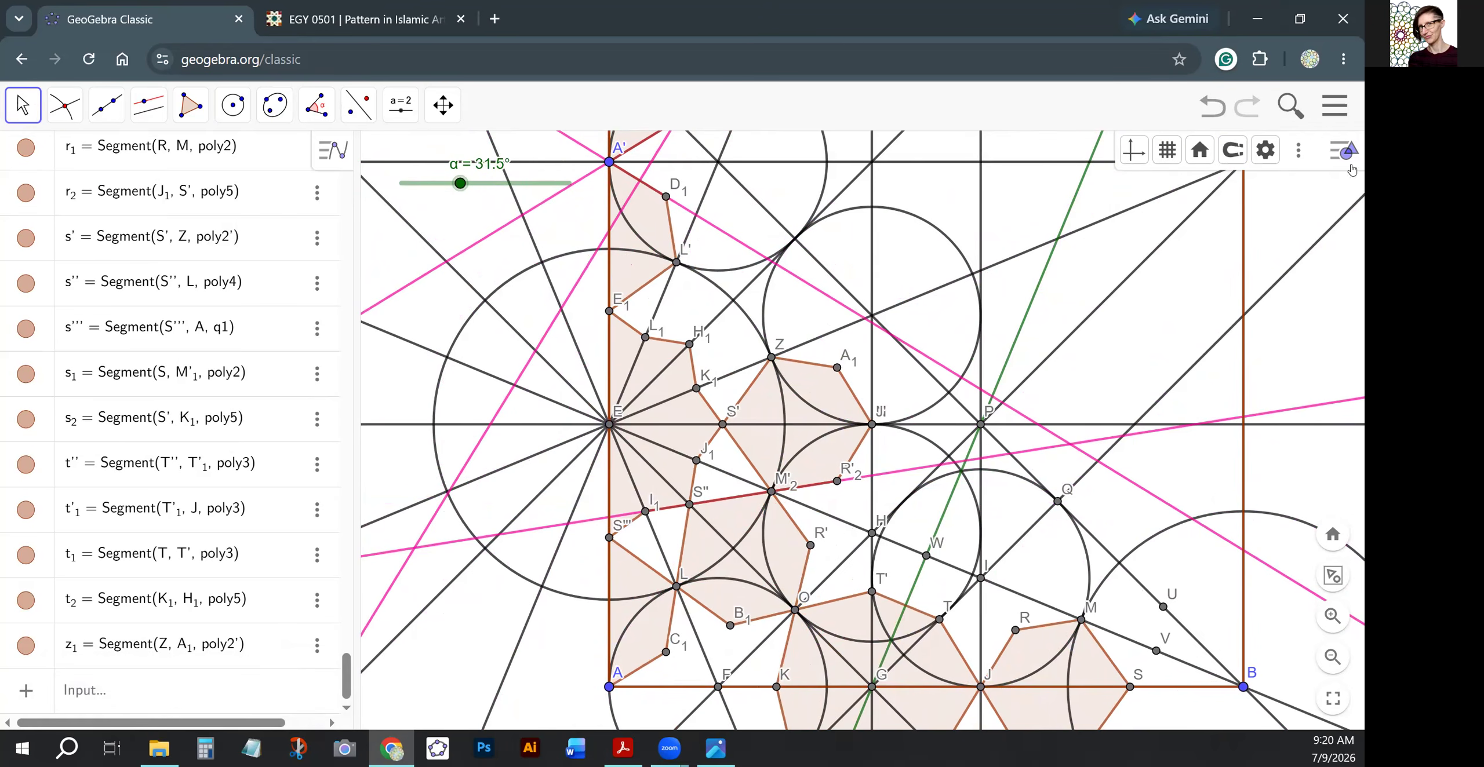
Save the construction under the title 2026-07-09_IbnTulun.
{"action": "left_click", "coordinate": [1334, 106]}
{"action": "left_click", "coordinate": [1180, 242]}
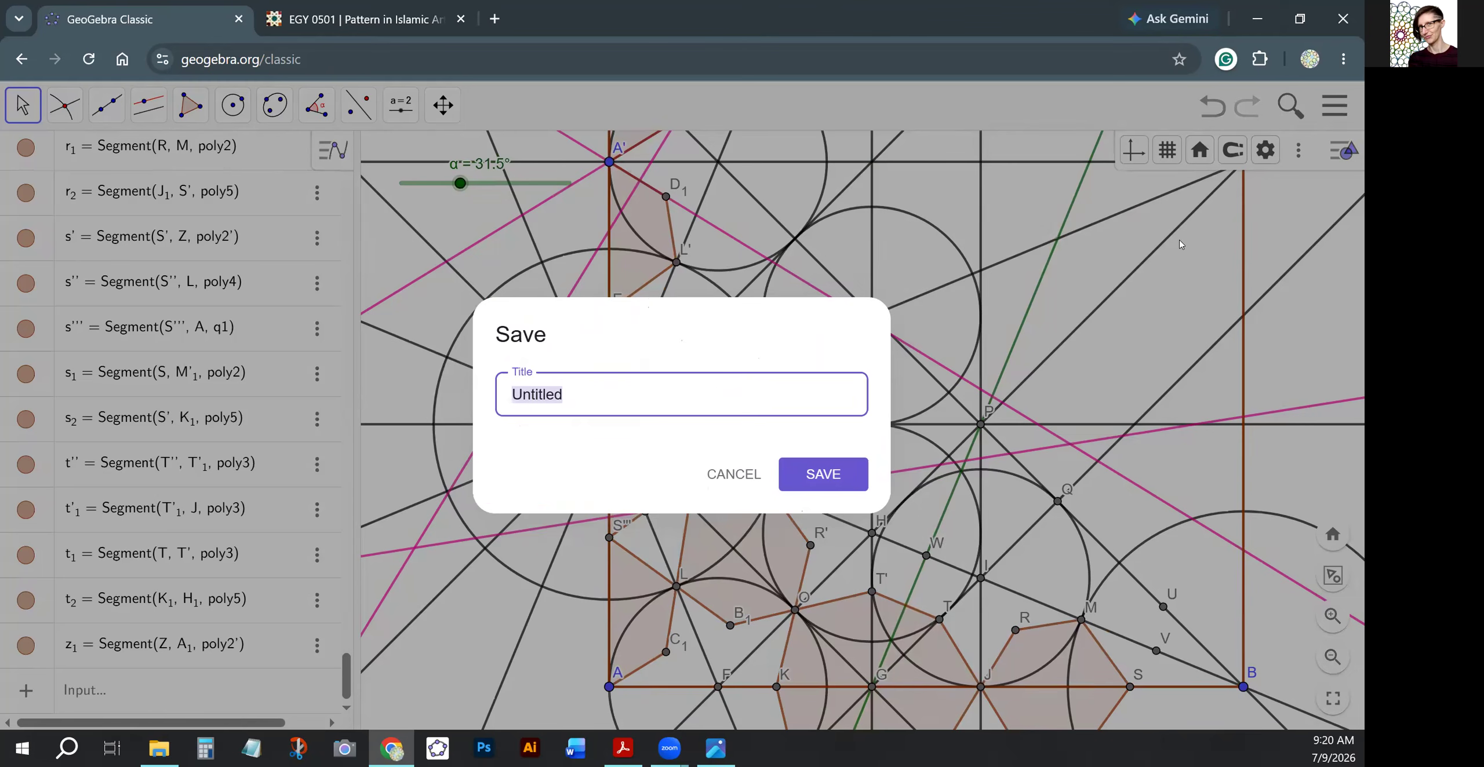
{"action": "type", "text": "2026-07-09"}
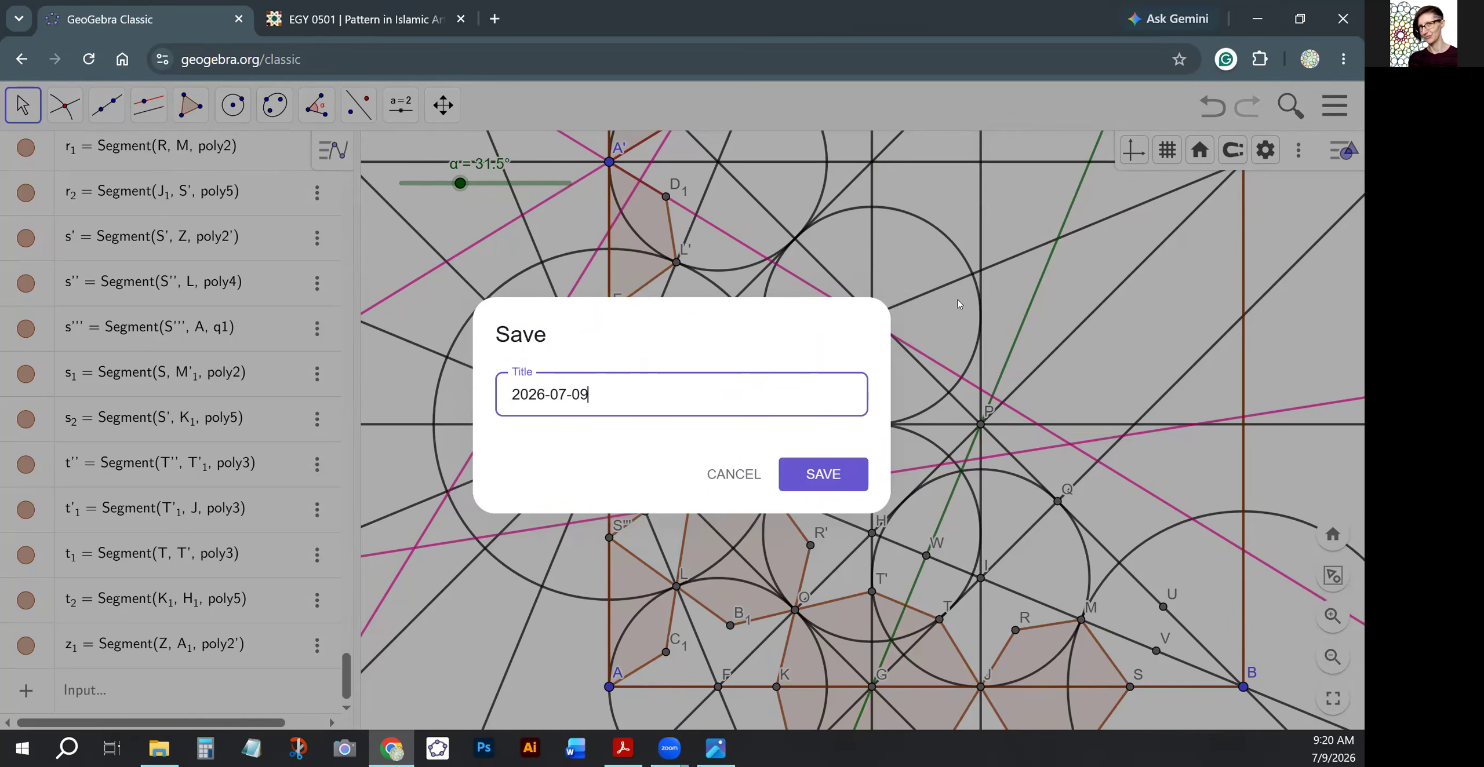
{"action": "type", "text": "_lb"}
{"action": "type", "text": "nTulun"}
{"action": "left_click", "coordinate": [823, 475]}
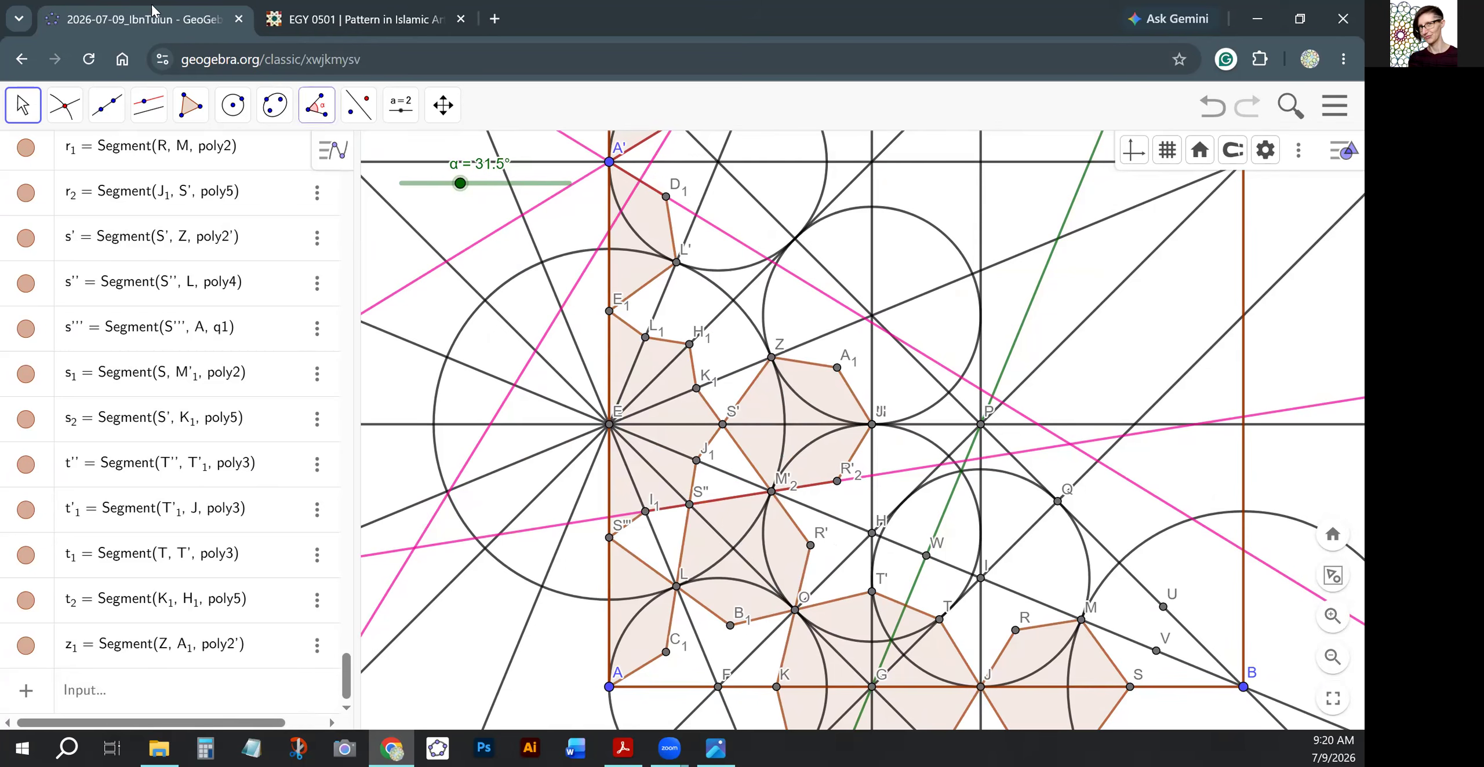
Show the label of hexagon B₁OR'M'S''L and place it near the hexagon's upper edge.
{"action": "left_click", "coordinate": [21, 106]}
{"action": "right_click", "coordinate": [738, 522]}
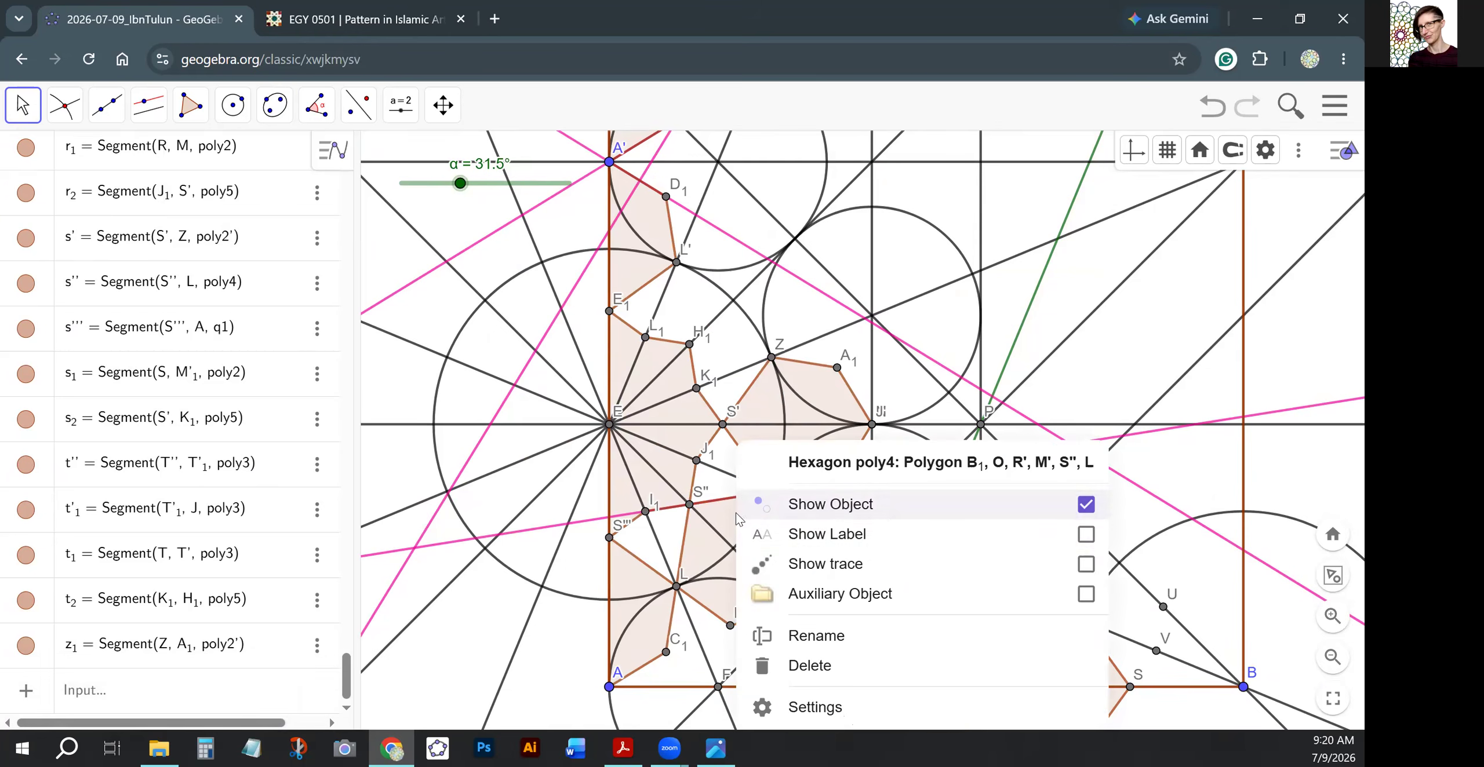
{"action": "left_click", "coordinate": [1082, 537]}
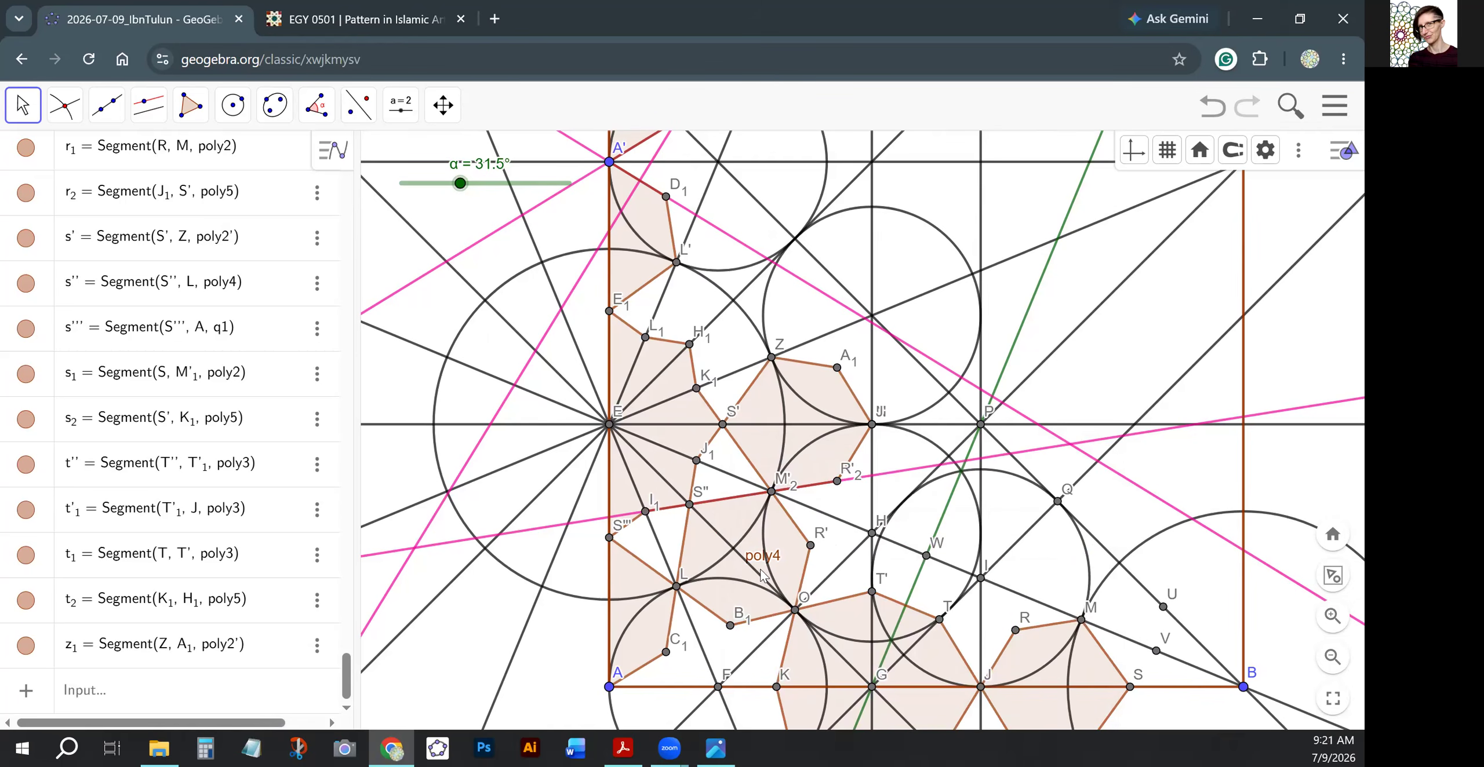
{"action": "left_click_drag", "start_coordinate": [759, 559], "coordinate": [727, 519]}
Begin a command that builds a list of rotated hexagons, entering Sequence(Rotate({poly4}, 360°)).
{"action": "left_click", "coordinate": [95, 698]}
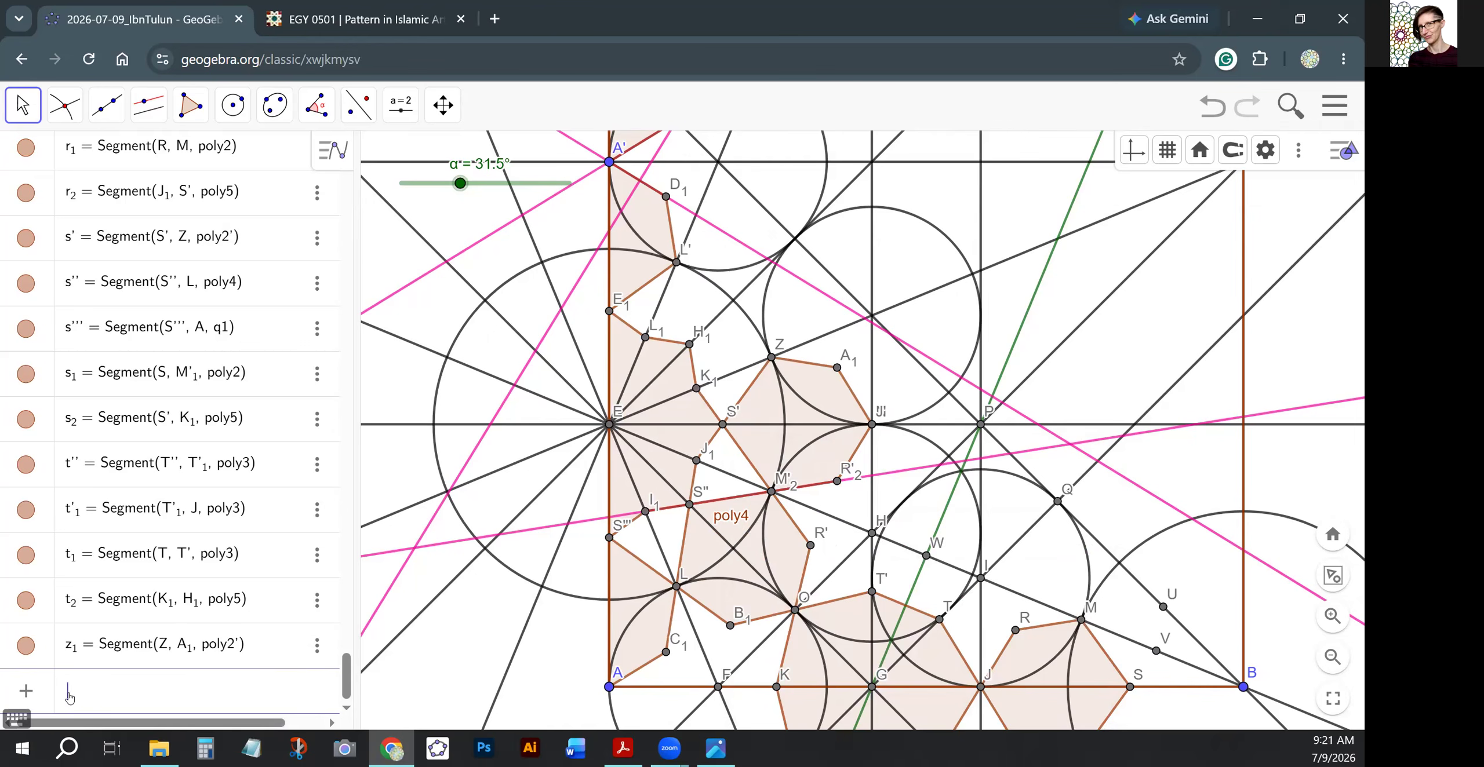
{"action": "type", "text": "Sequ"}
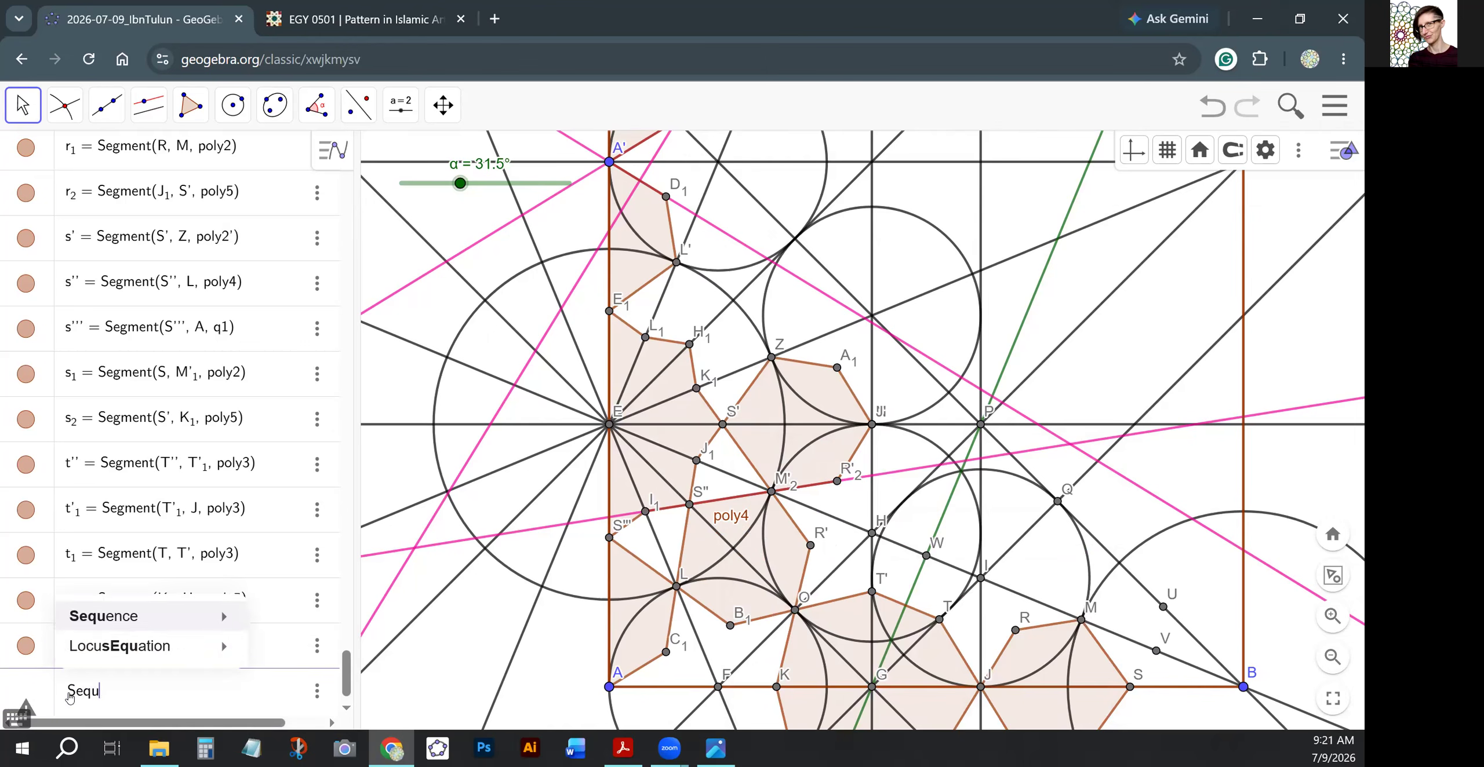
{"action": "type", "text": "ence(Rotate"}
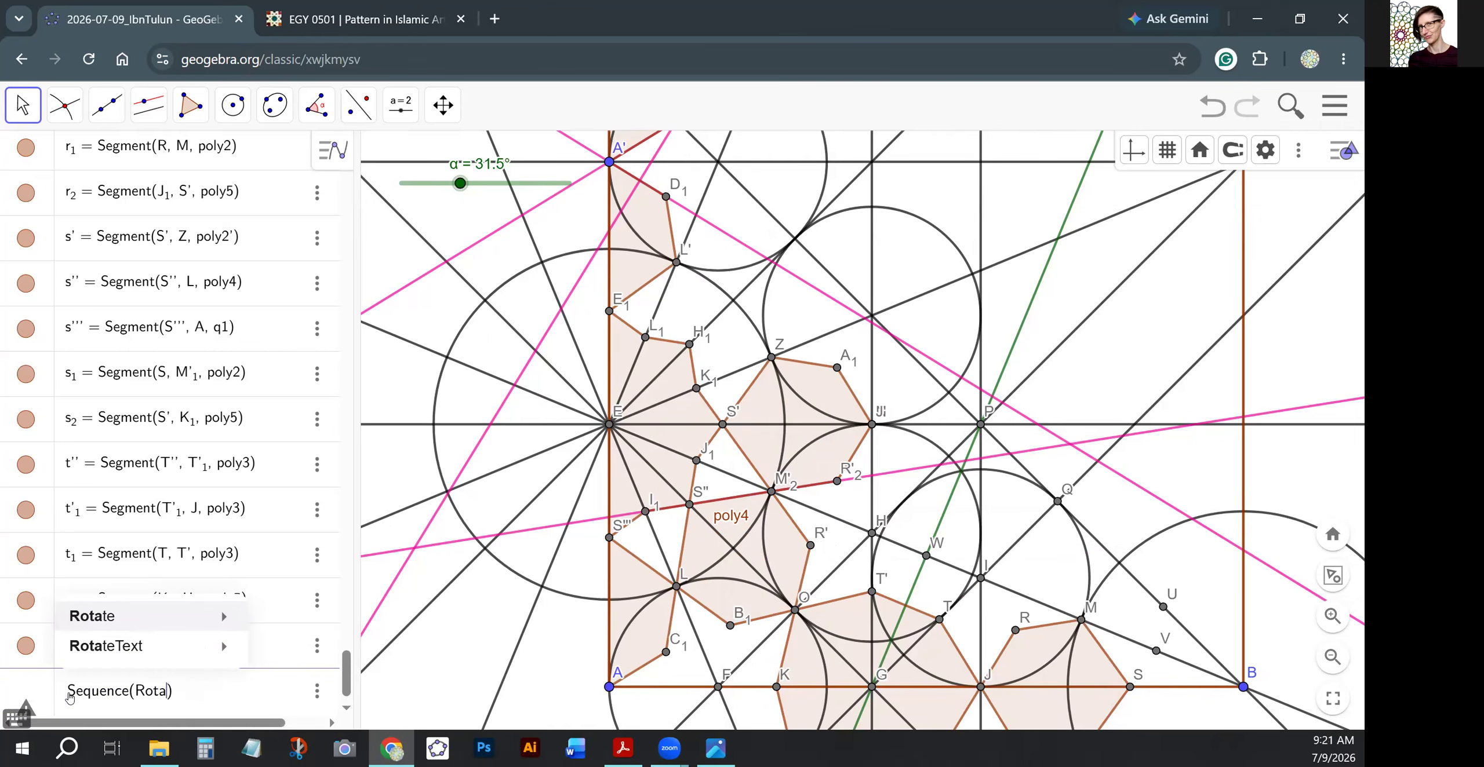
{"action": "type", "text": "("}
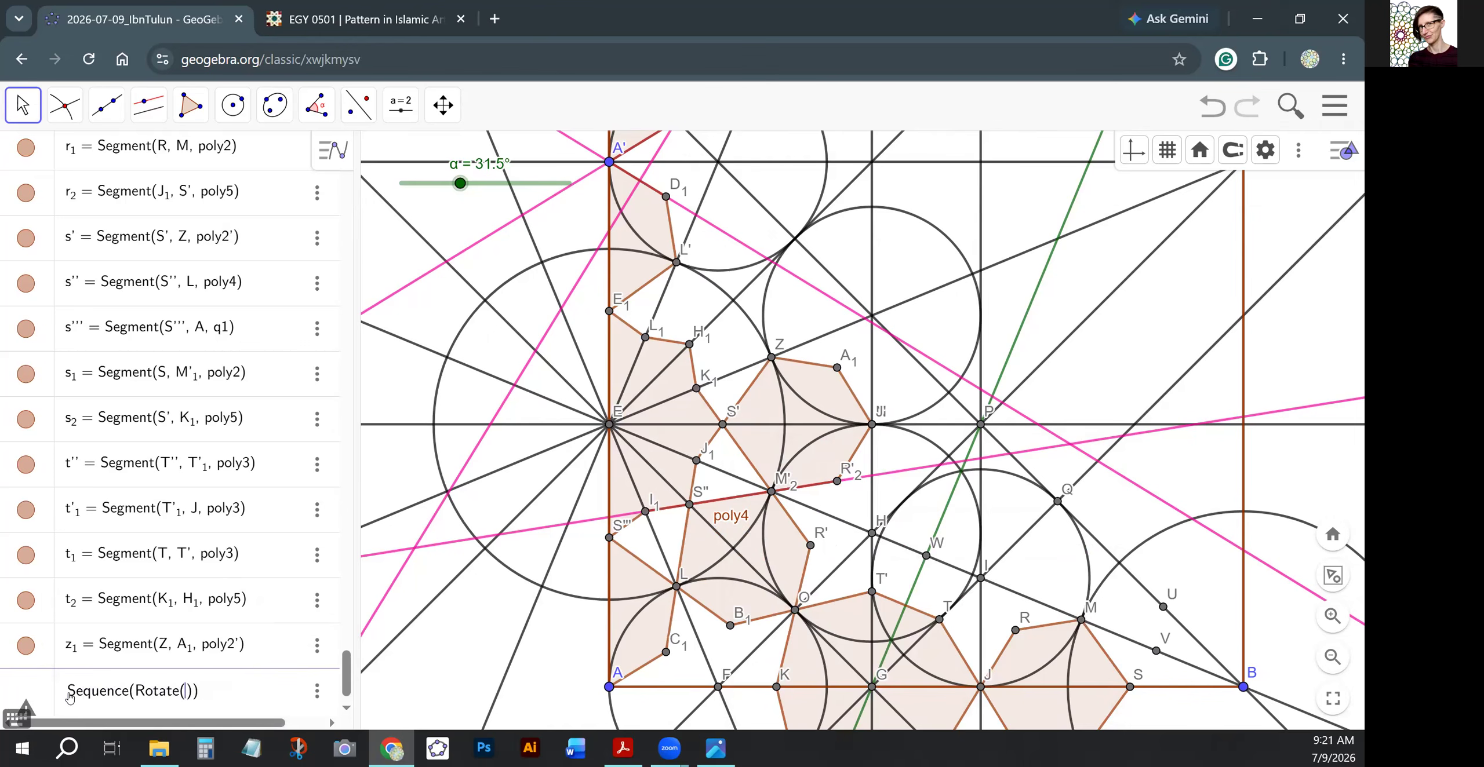
{"action": "type", "text": "{poly4},"}
{"action": "type", "text": "360°"}
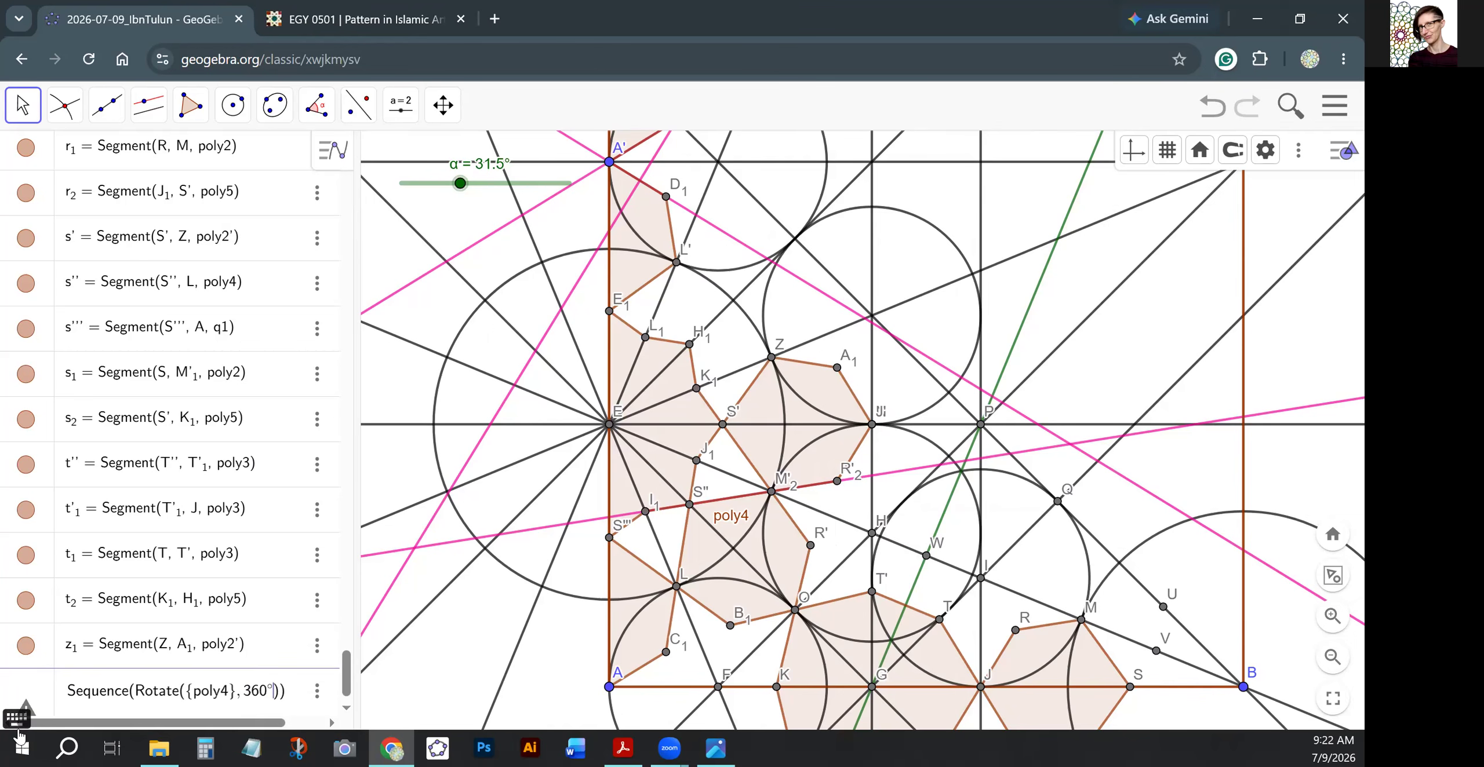
{"action": "left_click", "coordinate": [17, 719]}
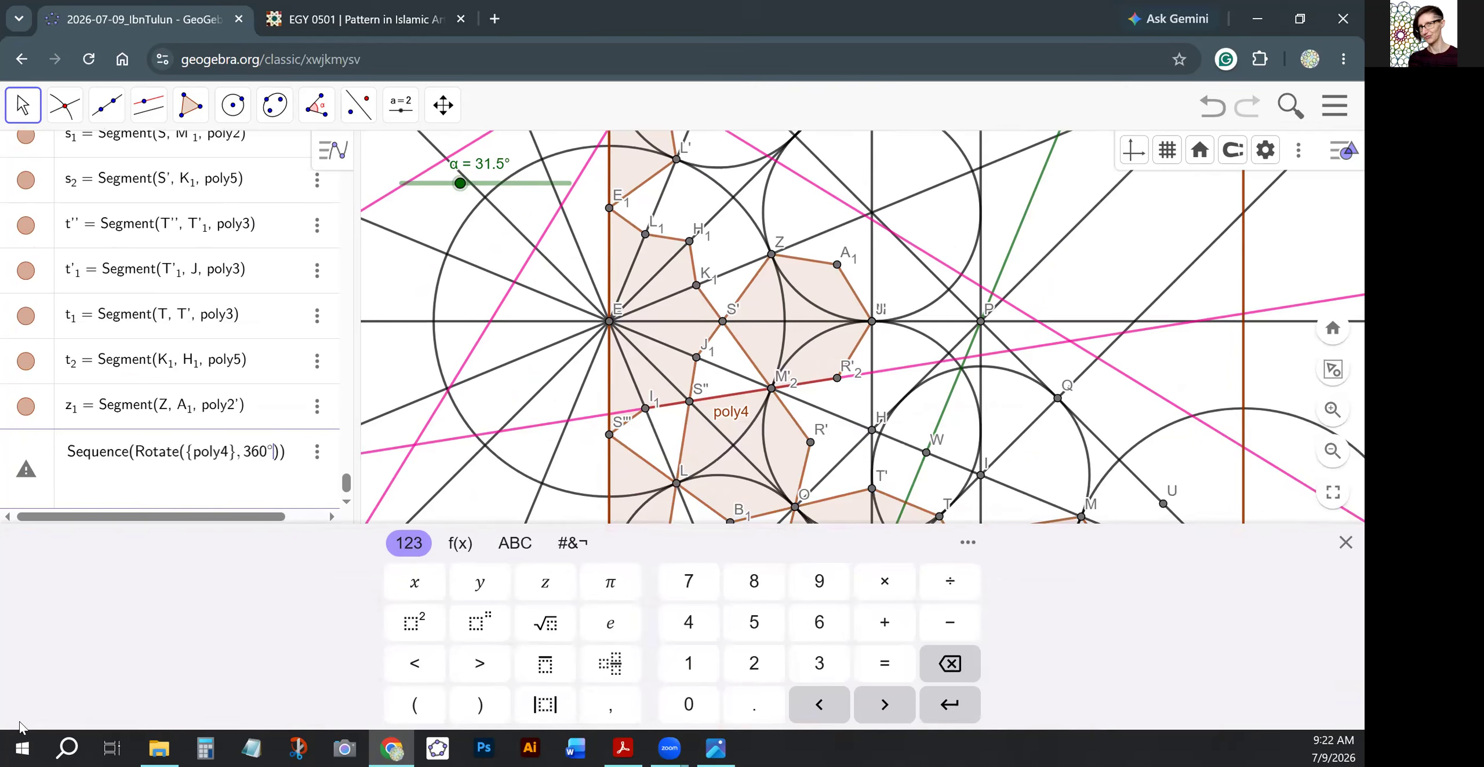
{"action": "left_click", "coordinate": [460, 544]}
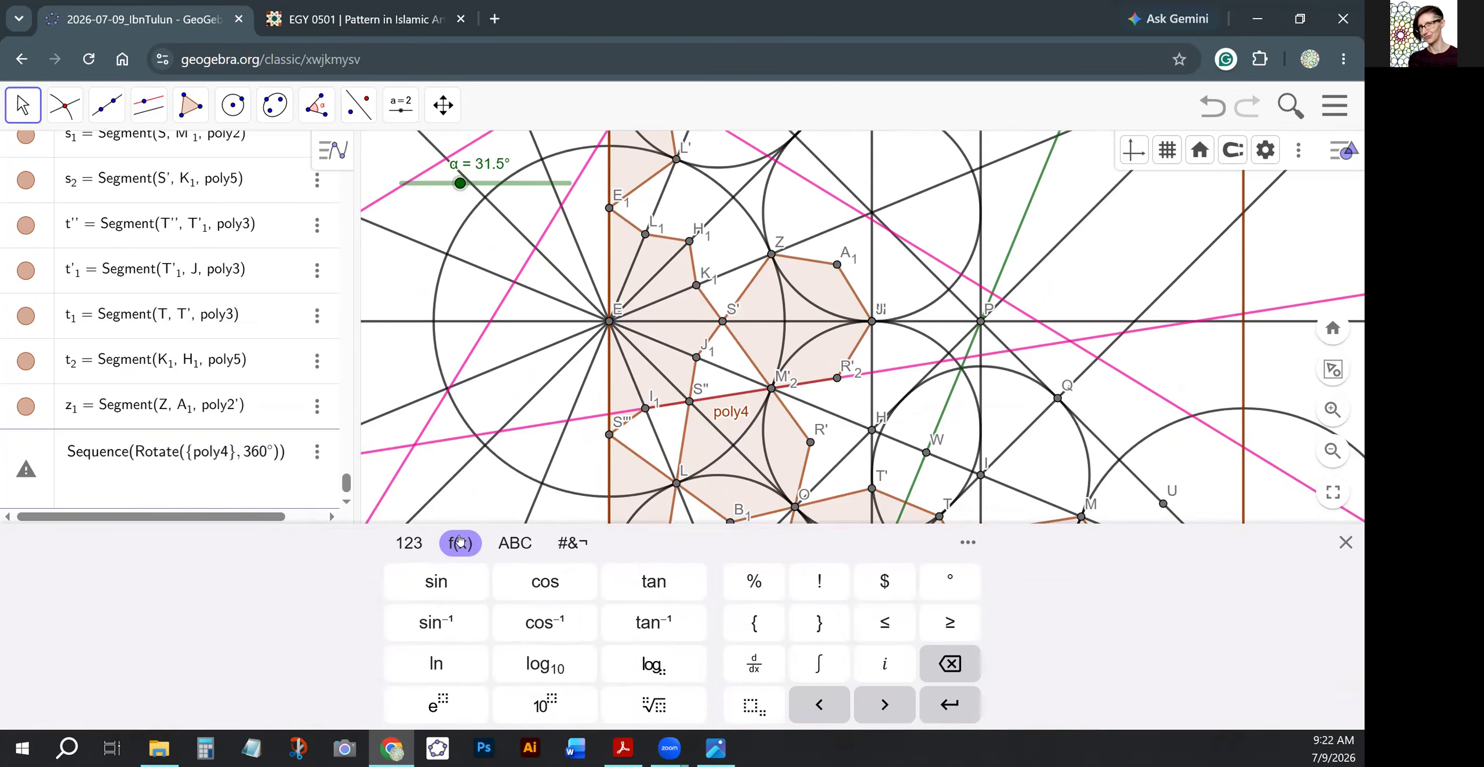
{"action": "left_click", "coordinate": [1345, 543]}
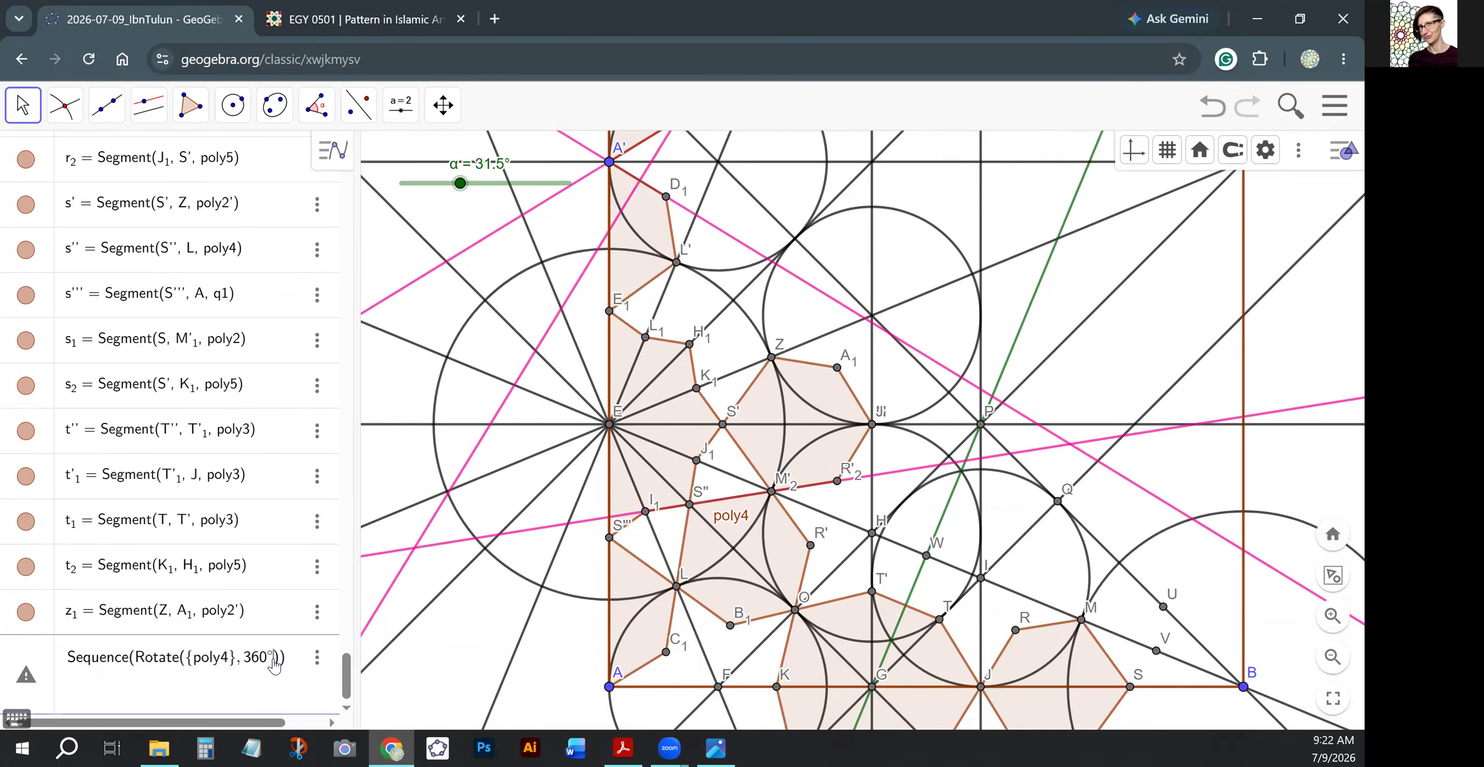
Complete the command as Sequence(Rotate({poly4}, 360°/8·i, E), i, 0, 2) and run it.
{"action": "type", "text": "/"}
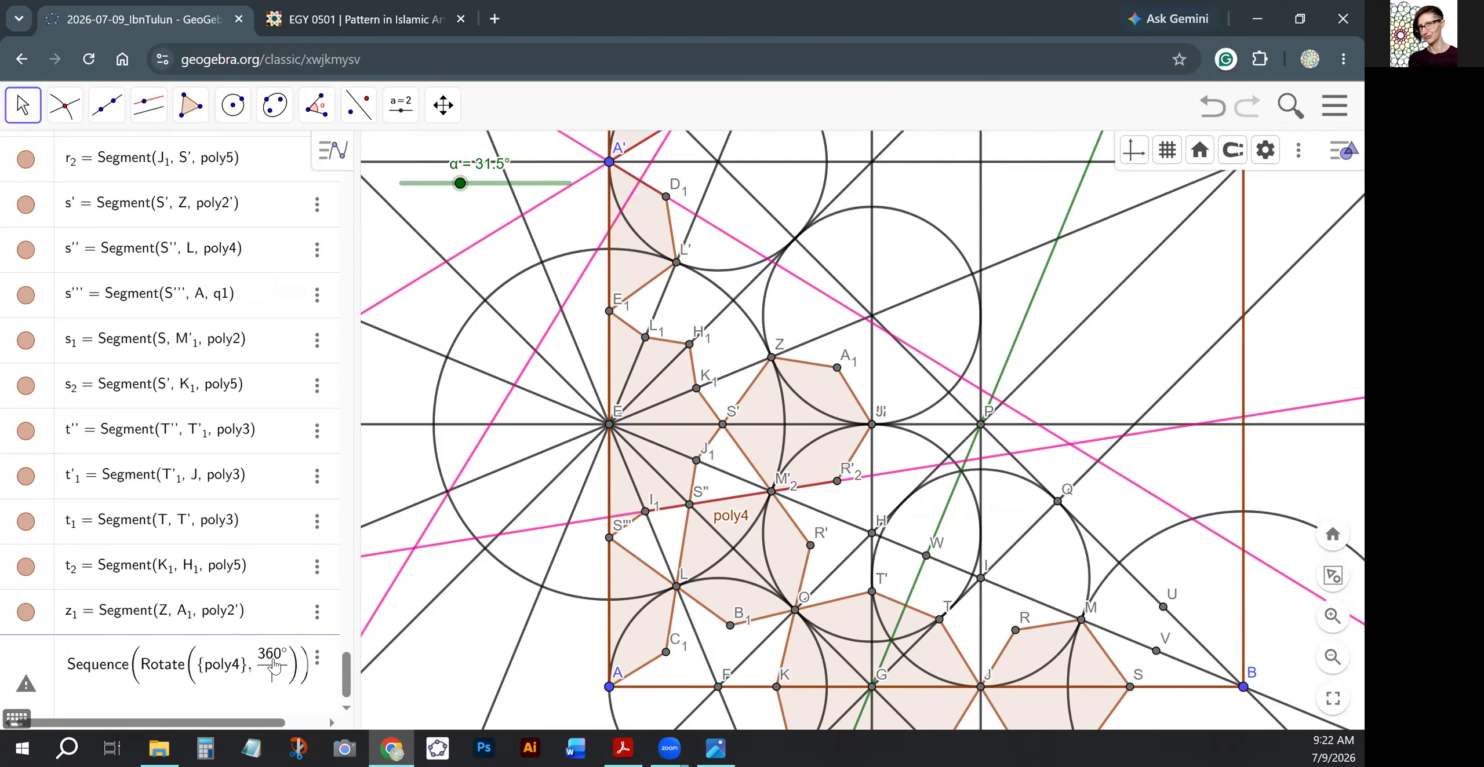
{"action": "type", "text": "8"}
{"action": "type", "text": "*"}
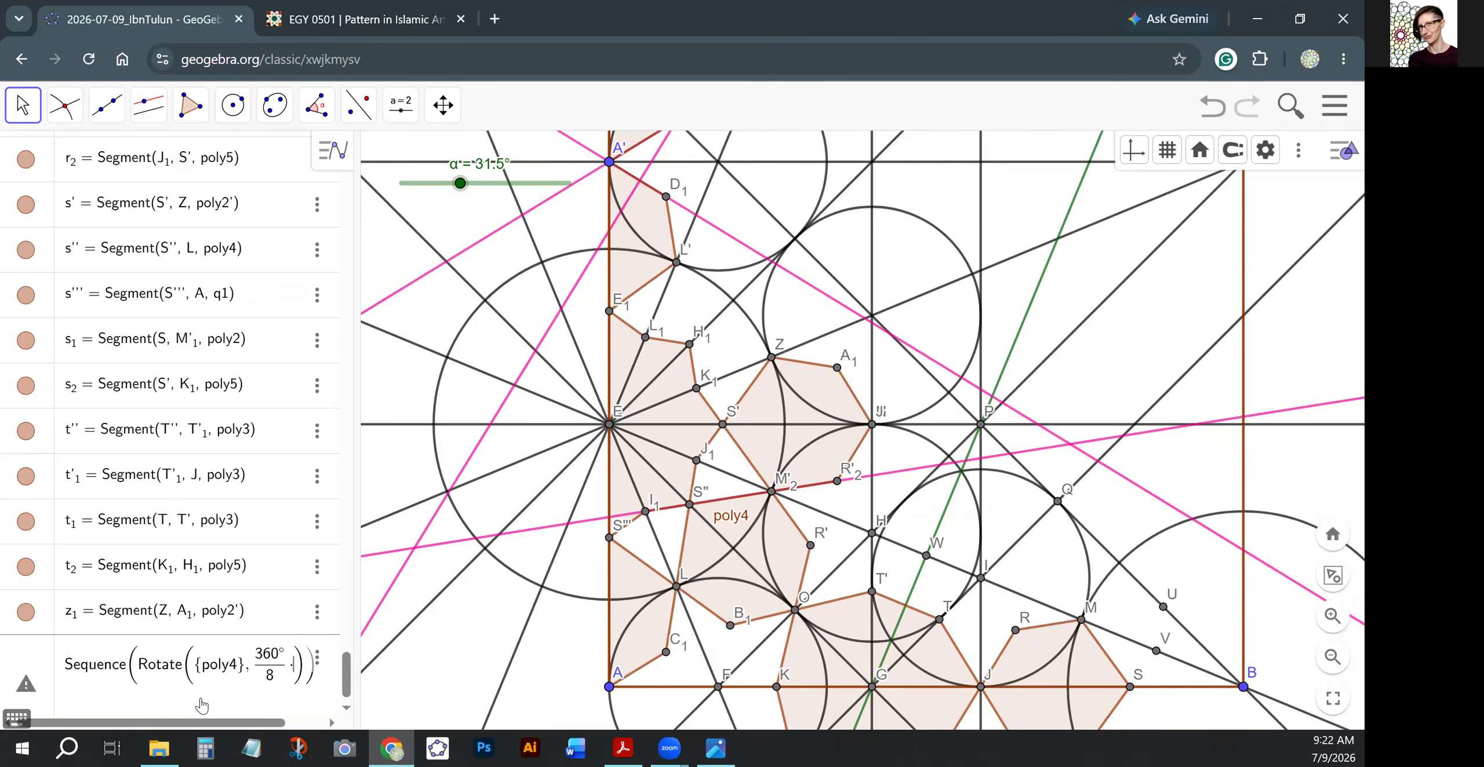
{"action": "type", "text": "i,"}
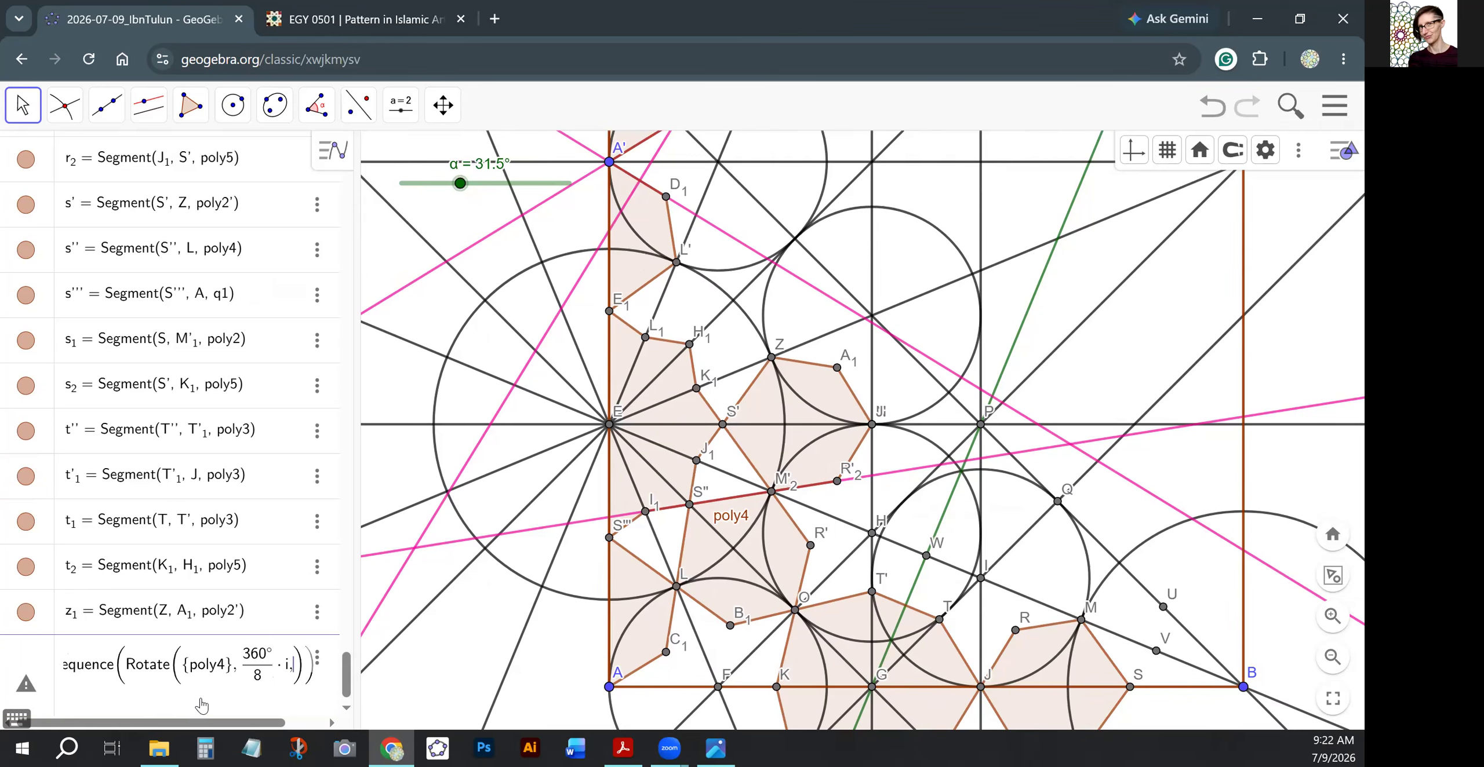
{"action": "type", "text": "E)"}
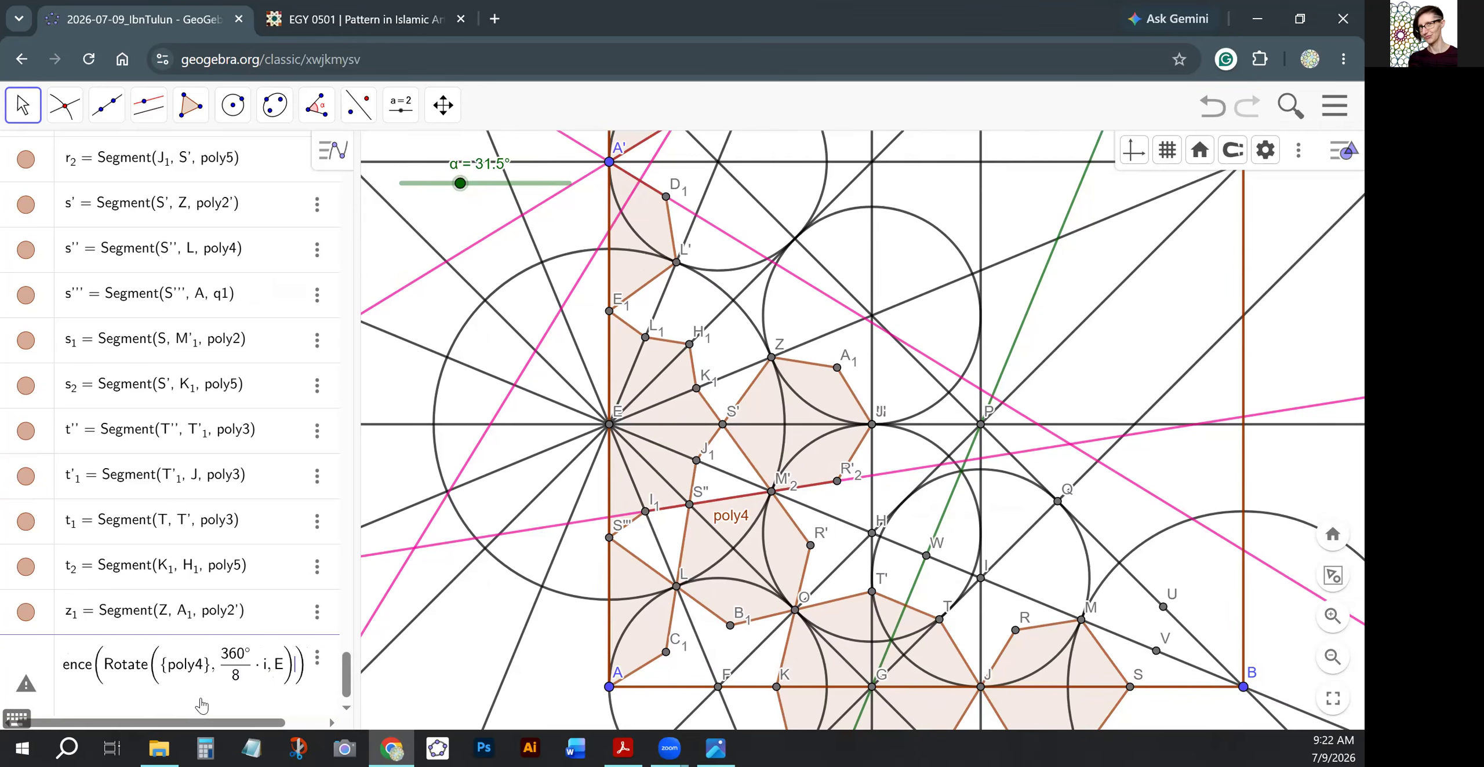
{"action": "type", "text": ",i,0,2"}
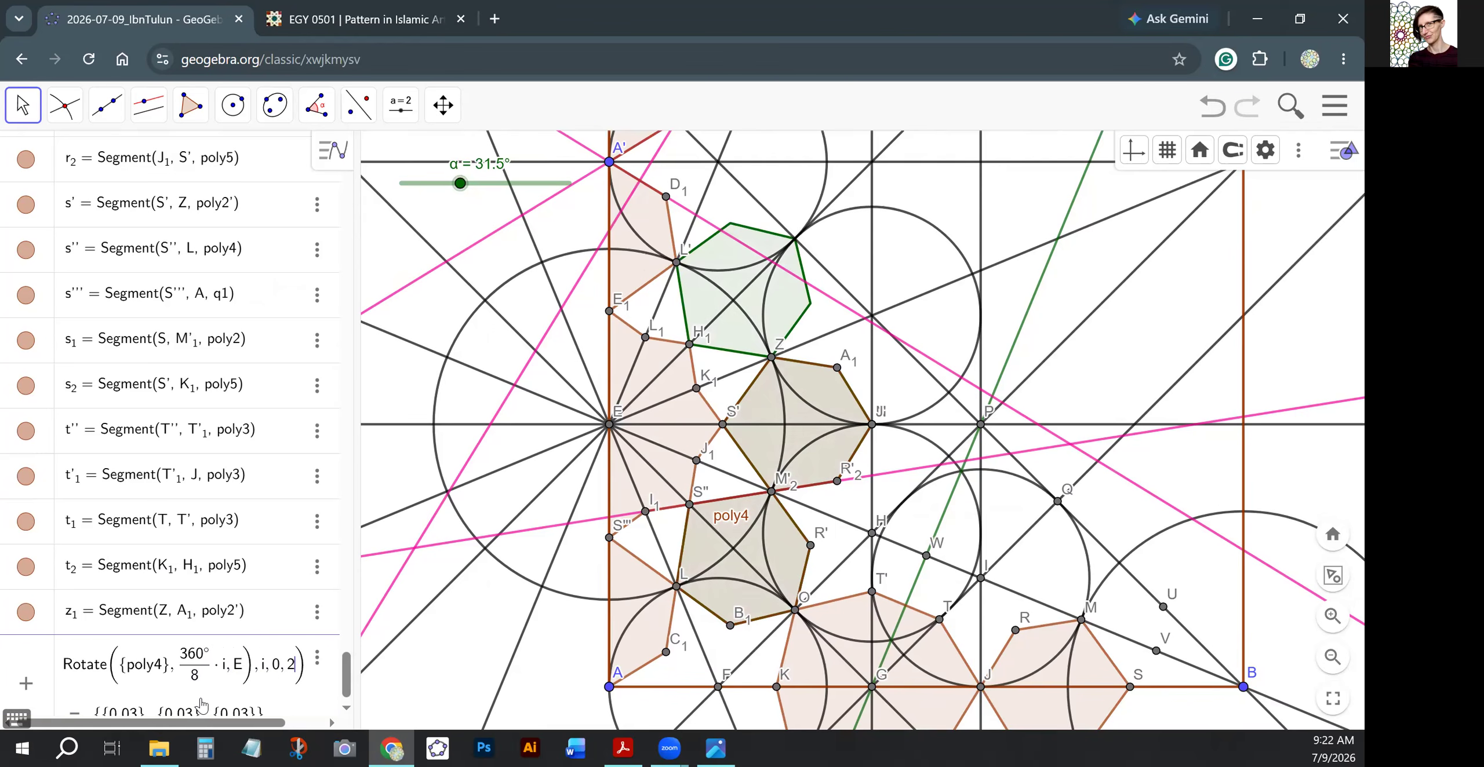
{"action": "key", "text": "Return"}
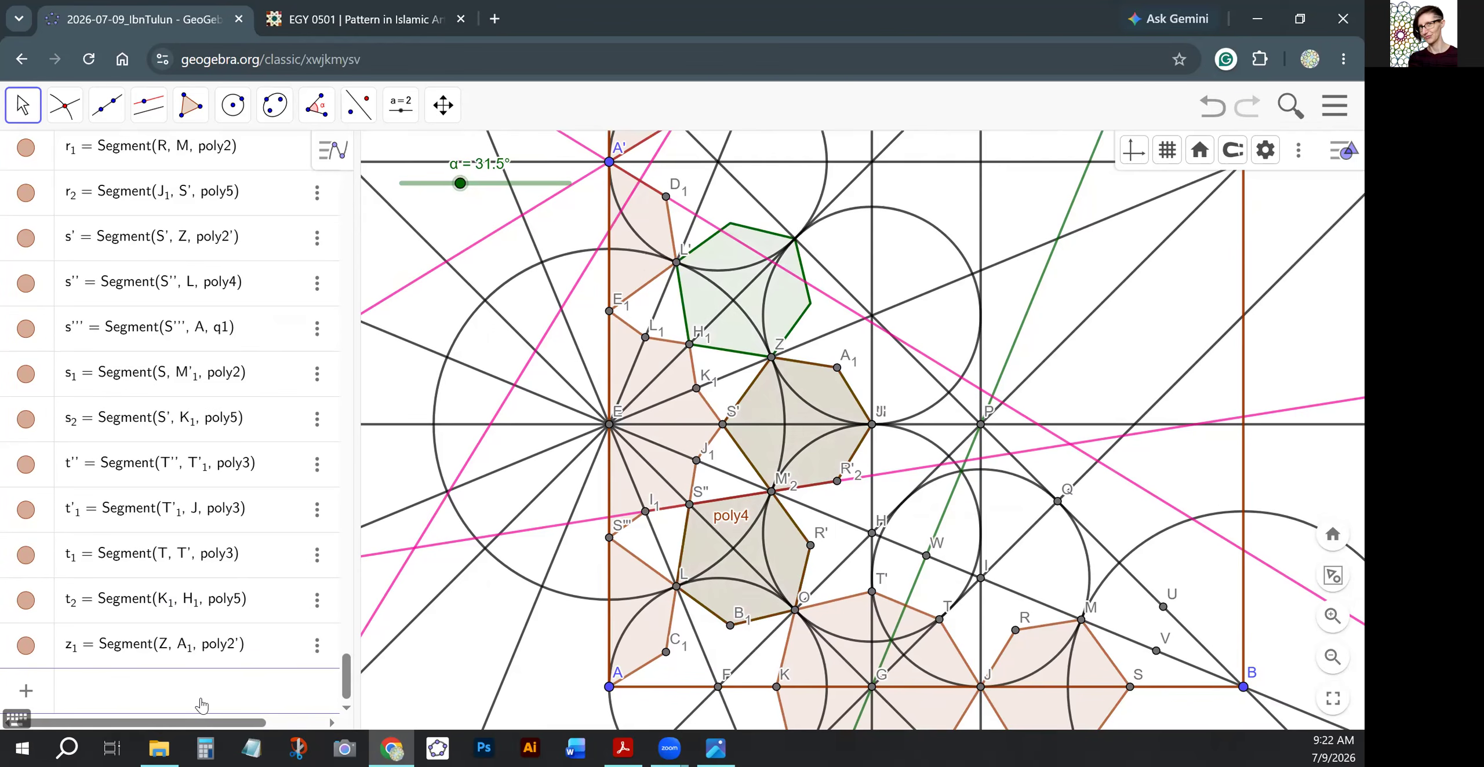
Find the new Sequence list among the algebra entries, widen the view to read its full definition, and select its rotated hexagons.
{"action": "left_click", "coordinate": [32, 123]}
{"action": "scroll", "coordinate": [163, 471], "scroll_direction": "up", "scroll_amount": 10}
{"action": "scroll", "coordinate": [163, 471], "scroll_direction": "down", "scroll_amount": 5}
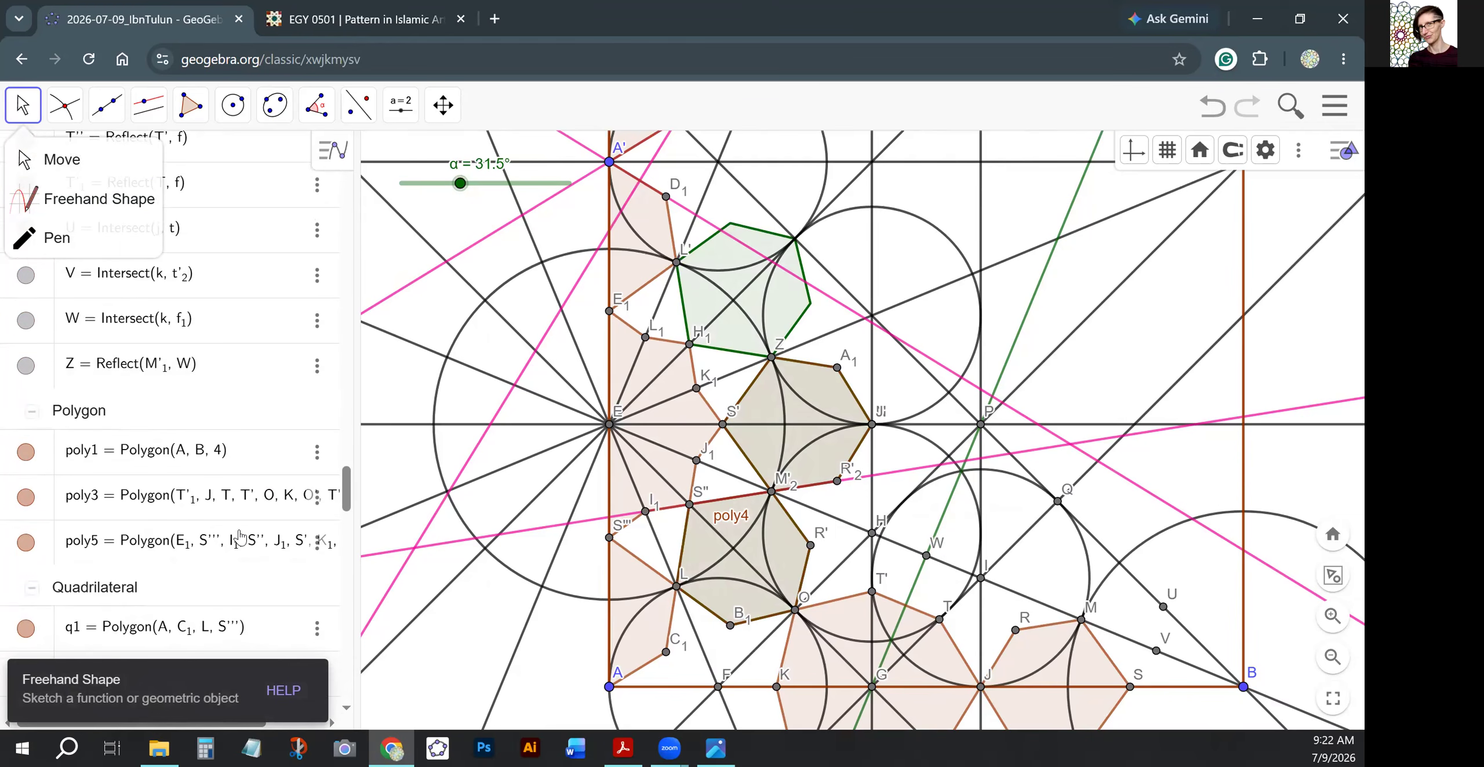
{"action": "scroll", "coordinate": [209, 516], "scroll_direction": "up", "scroll_amount": 15}
{"action": "scroll", "coordinate": [209, 511], "scroll_direction": "down", "scroll_amount": 8}
{"action": "left_click_drag", "start_coordinate": [400, 513], "coordinate": [489, 514]}
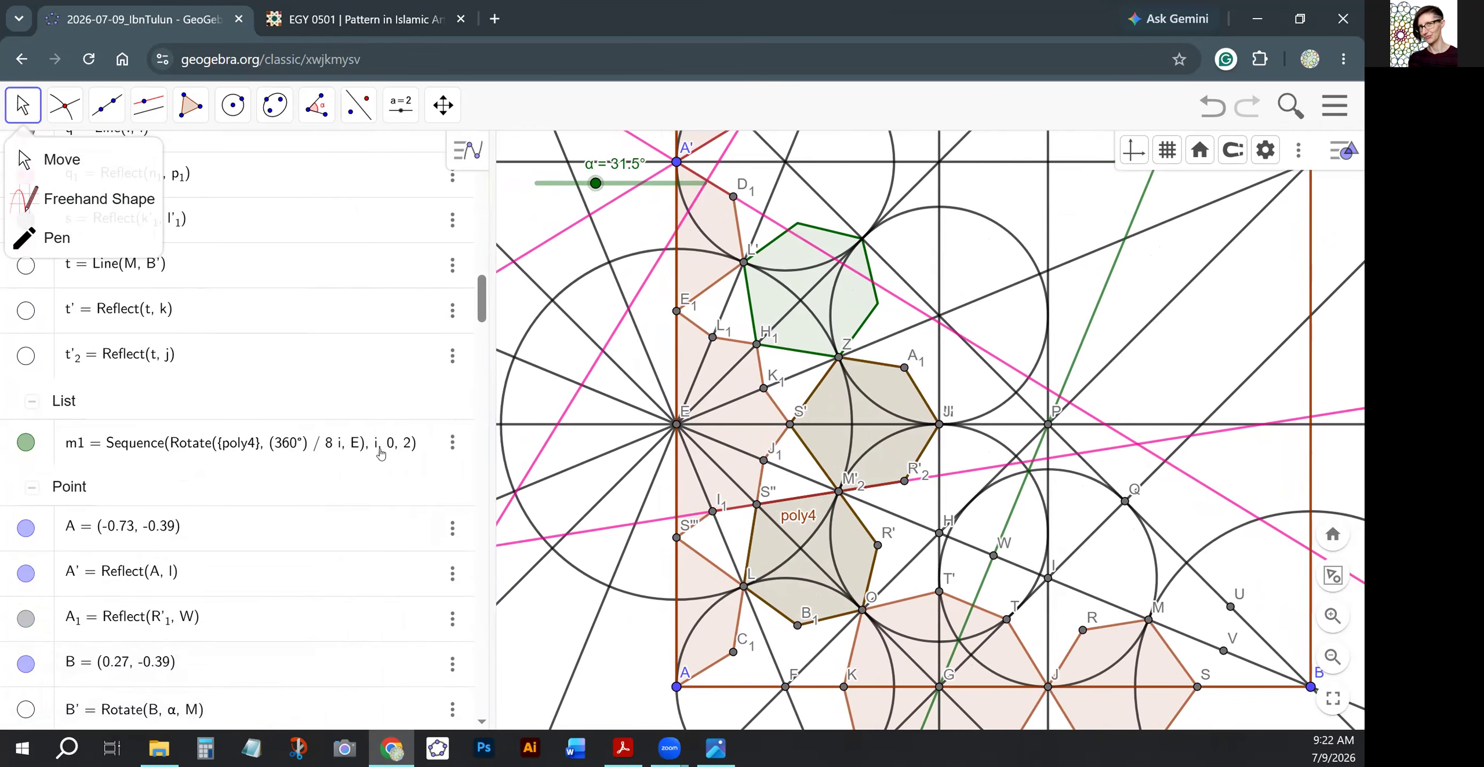
{"action": "left_click", "coordinate": [61, 152]}
{"action": "left_click", "coordinate": [844, 307]}
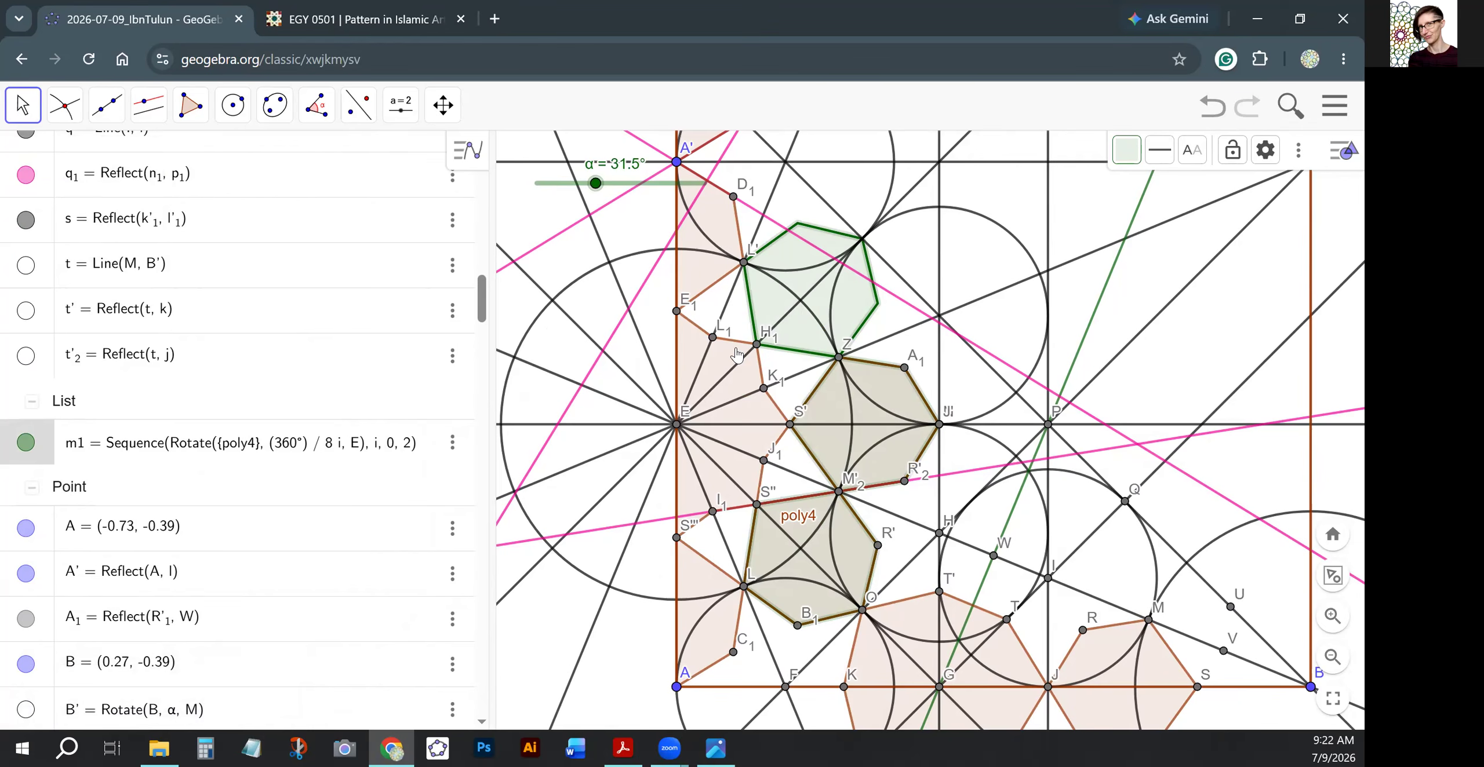
Reflect the line through B and V about the line through B and U.
{"action": "left_click", "coordinate": [22, 110]}
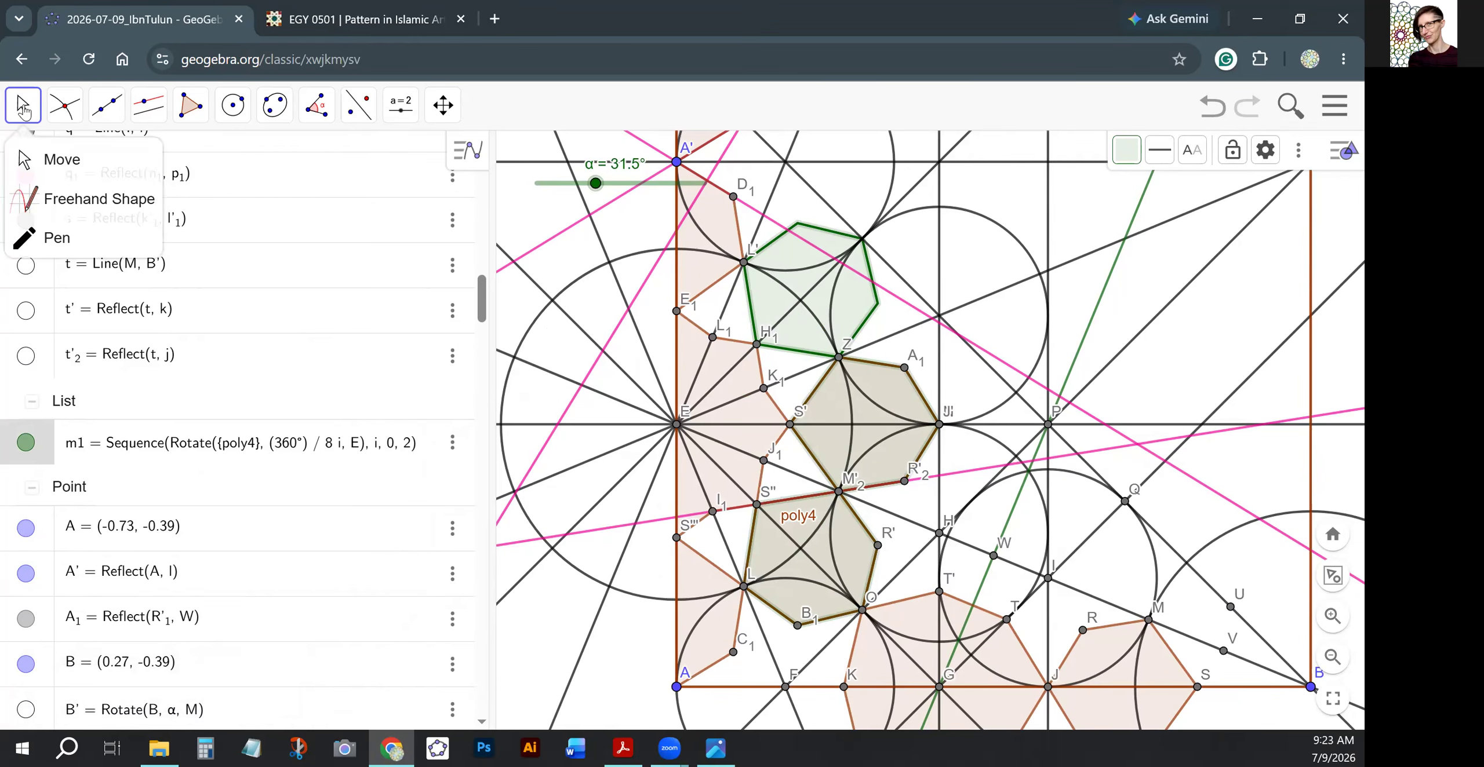
{"action": "left_click_drag", "start_coordinate": [635, 663], "coordinate": [510, 523]}
{"action": "left_click_drag", "start_coordinate": [1062, 626], "coordinate": [776, 538]}
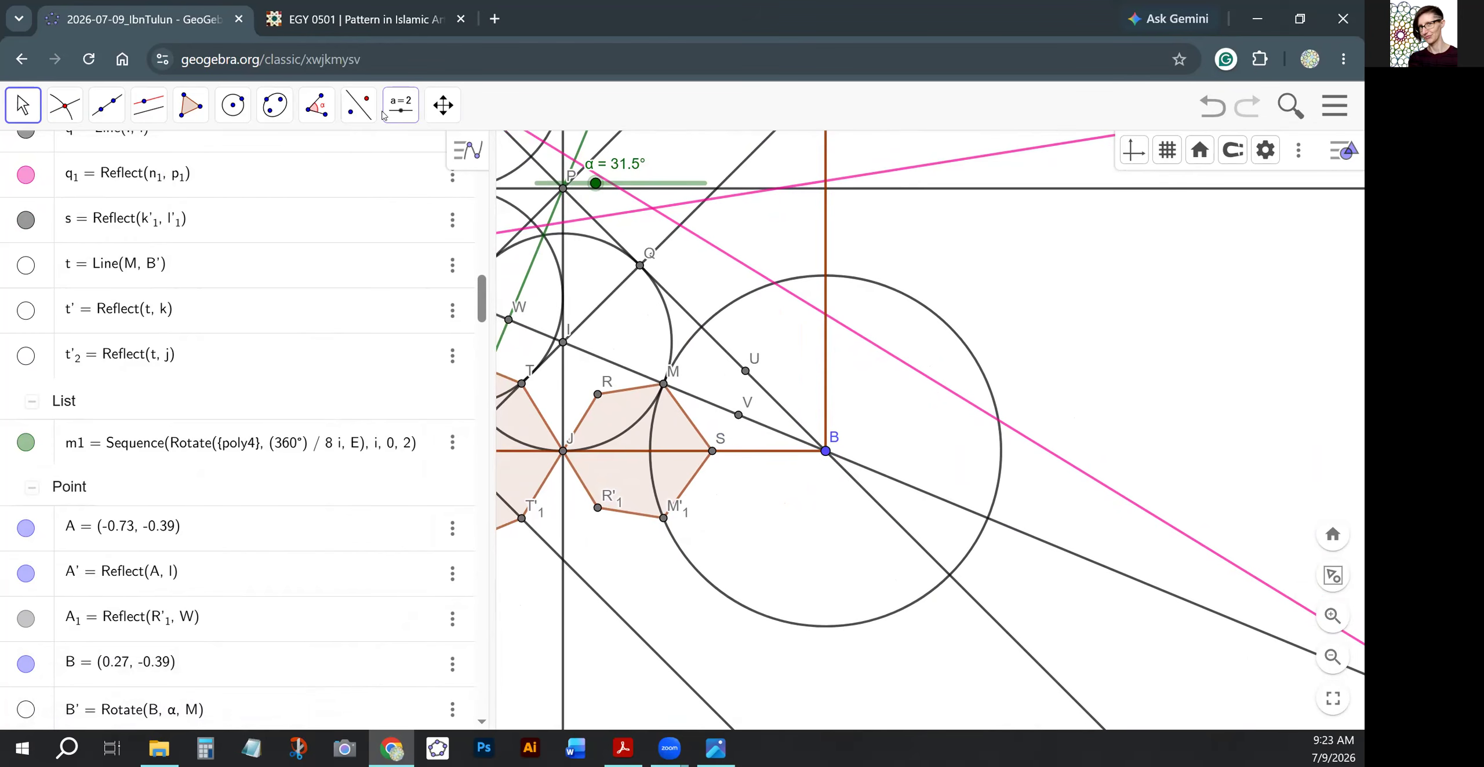
{"action": "left_click", "coordinate": [359, 107]}
{"action": "left_click", "coordinate": [406, 160]}
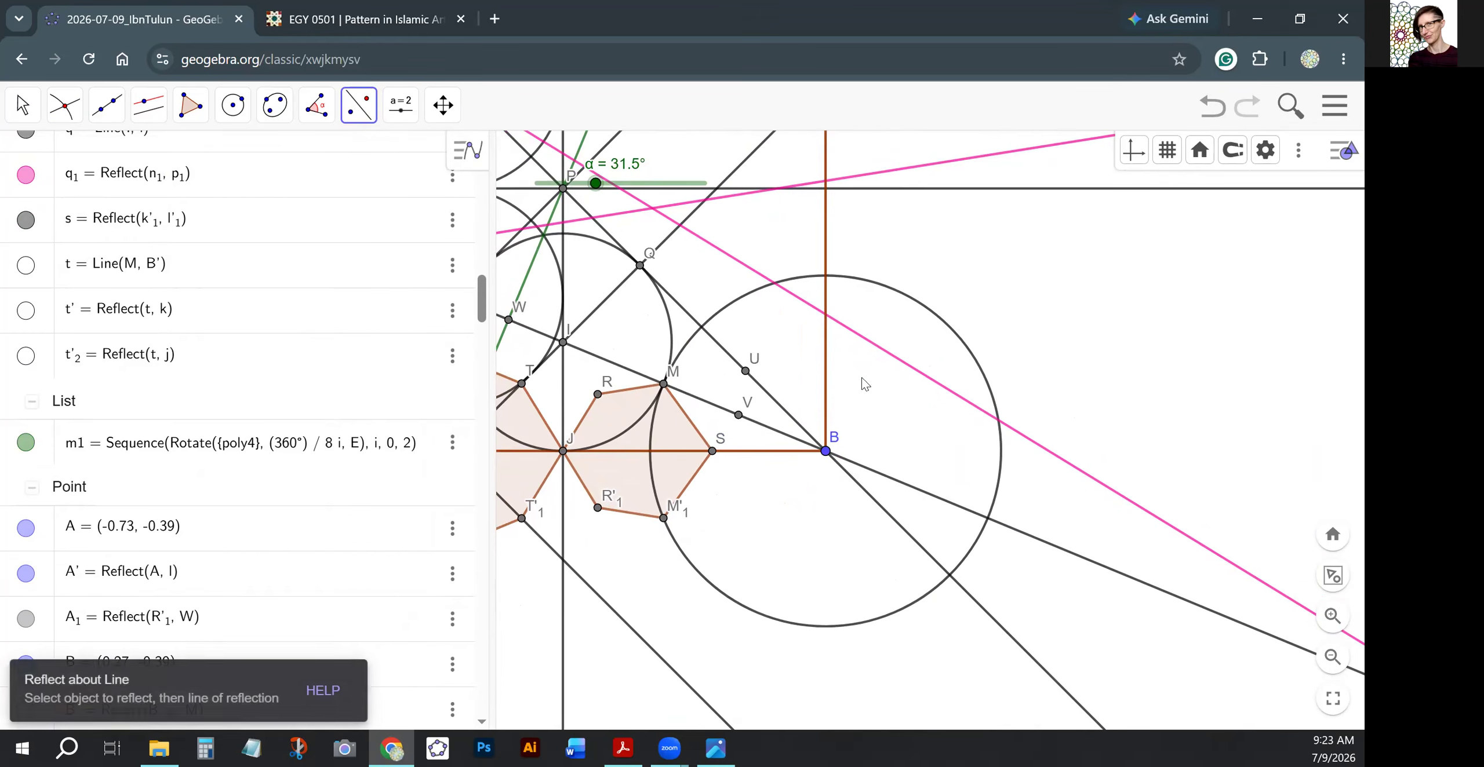
{"action": "left_click", "coordinate": [783, 432]}
{"action": "left_click", "coordinate": [789, 415]}
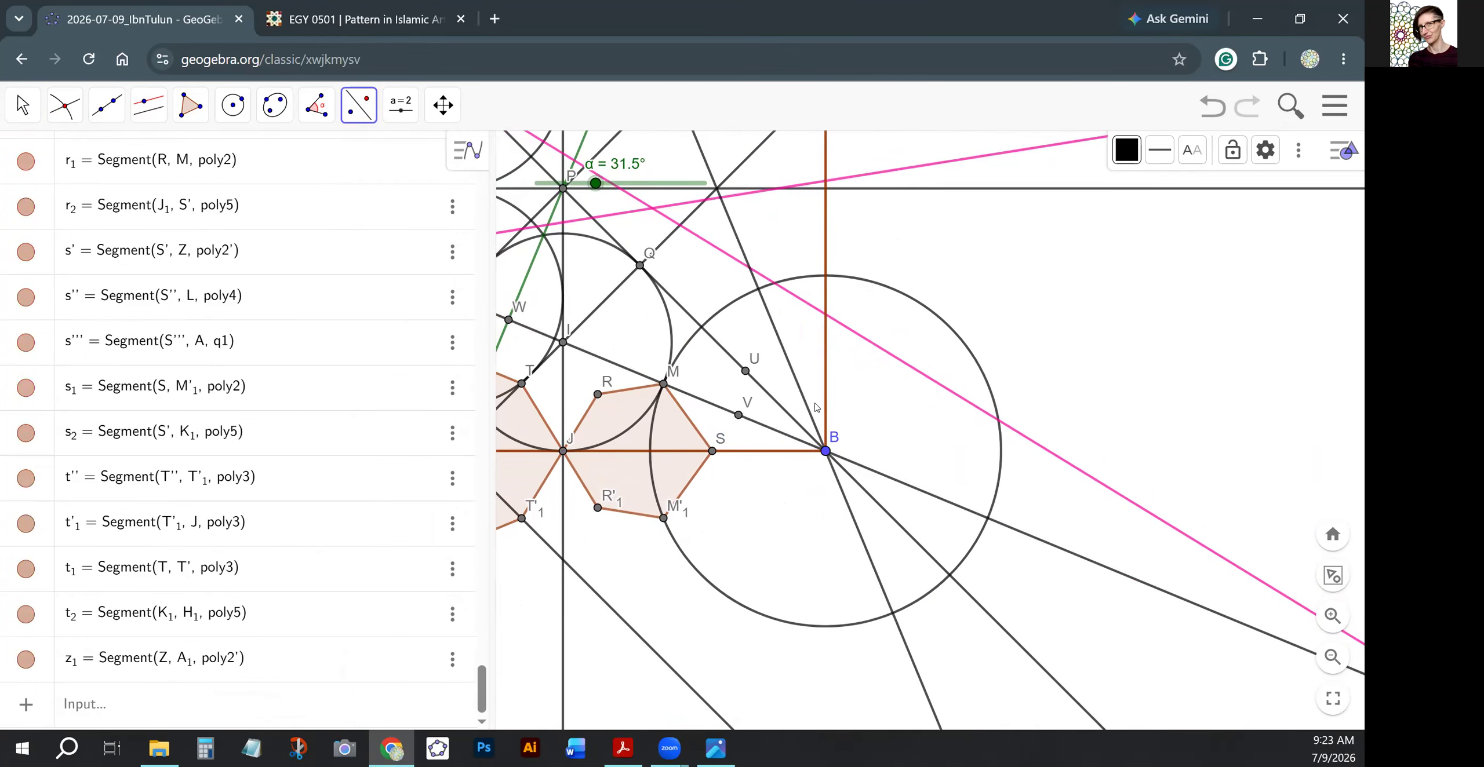
Reflect the steep falling line through B about the square's side BC.
{"action": "left_click", "coordinate": [810, 408]}
{"action": "left_click", "coordinate": [825, 409]}
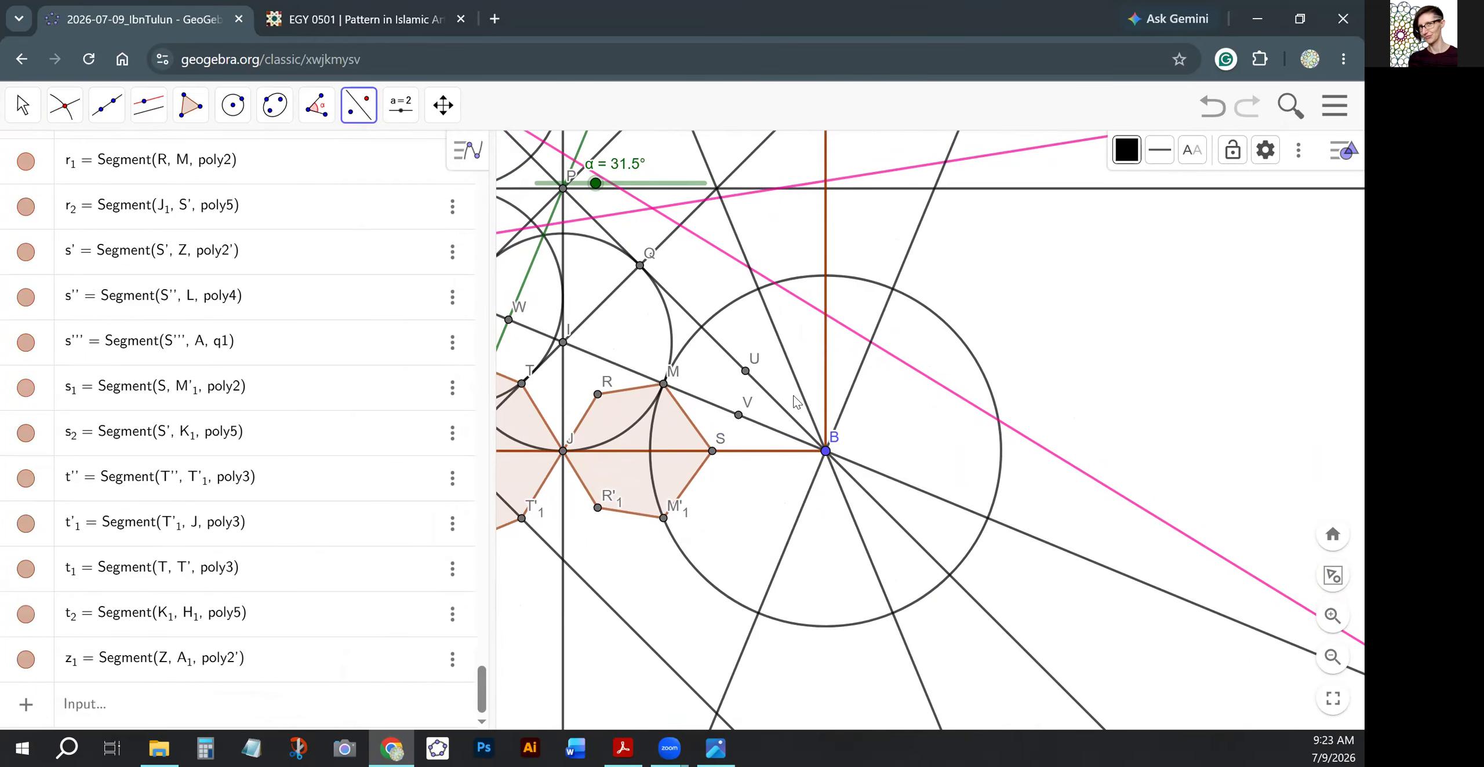
{"action": "scroll", "coordinate": [882, 365], "scroll_direction": "down", "scroll_amount": 5}
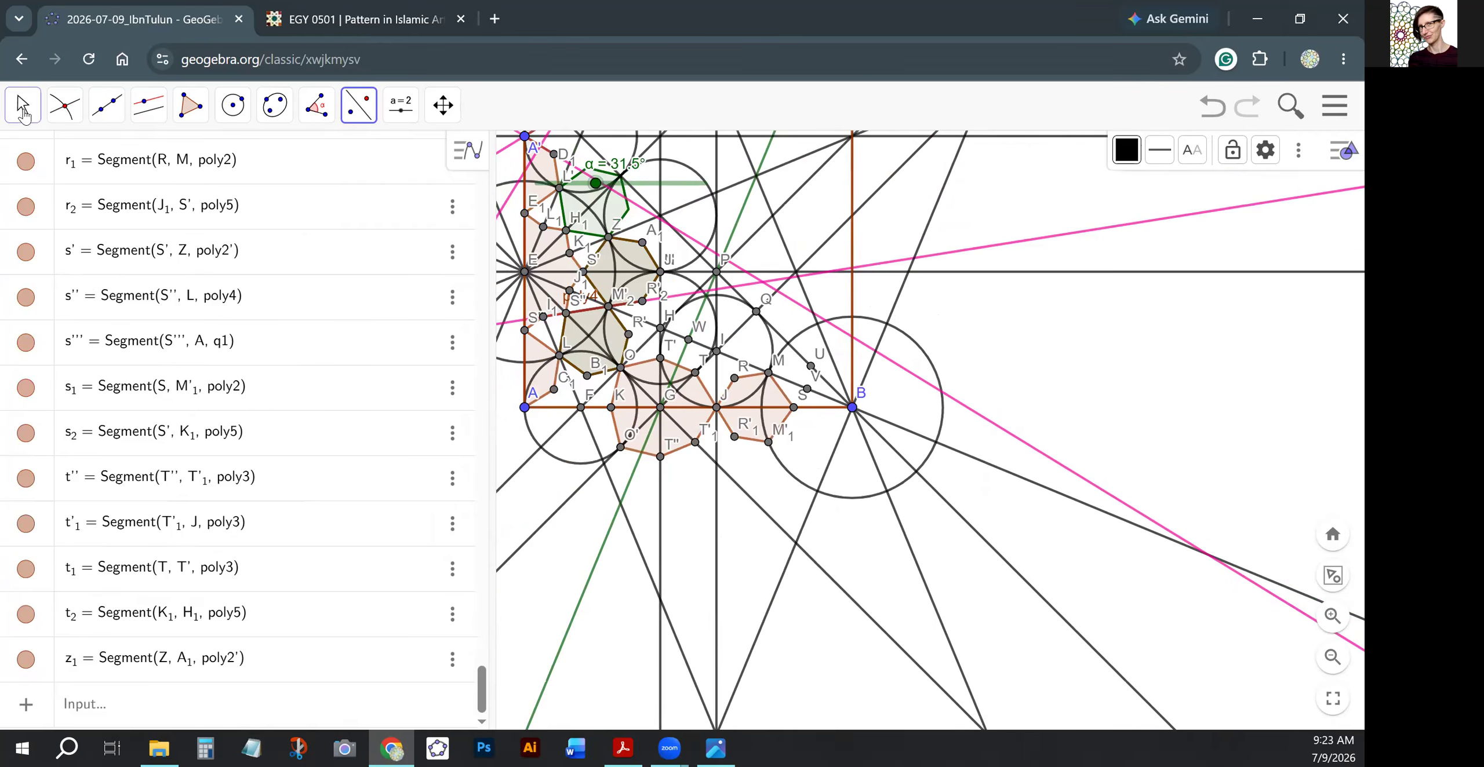
{"action": "left_click", "coordinate": [24, 111]}
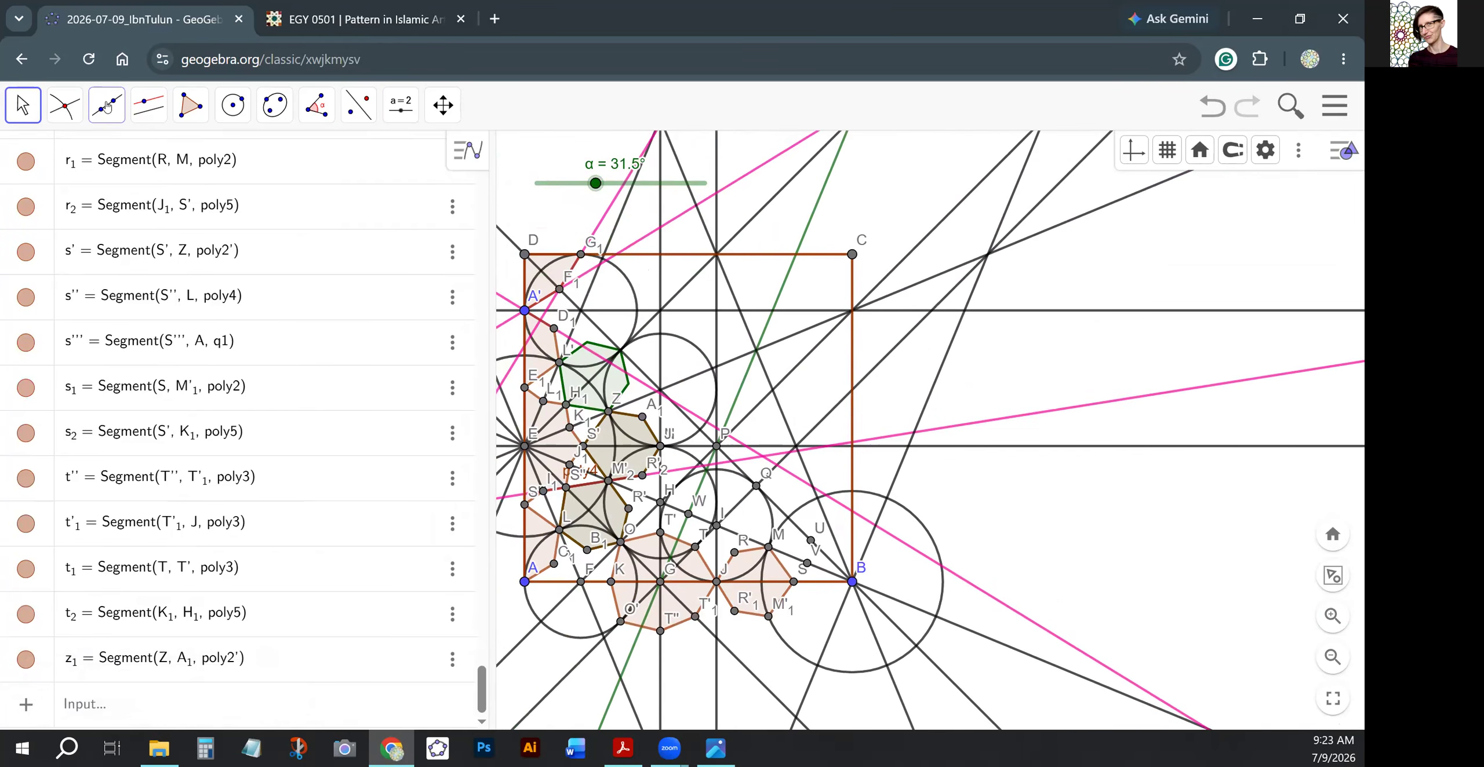
Draw a line through points B and C.
{"action": "left_click", "coordinate": [107, 107]}
{"action": "left_click", "coordinate": [139, 156]}
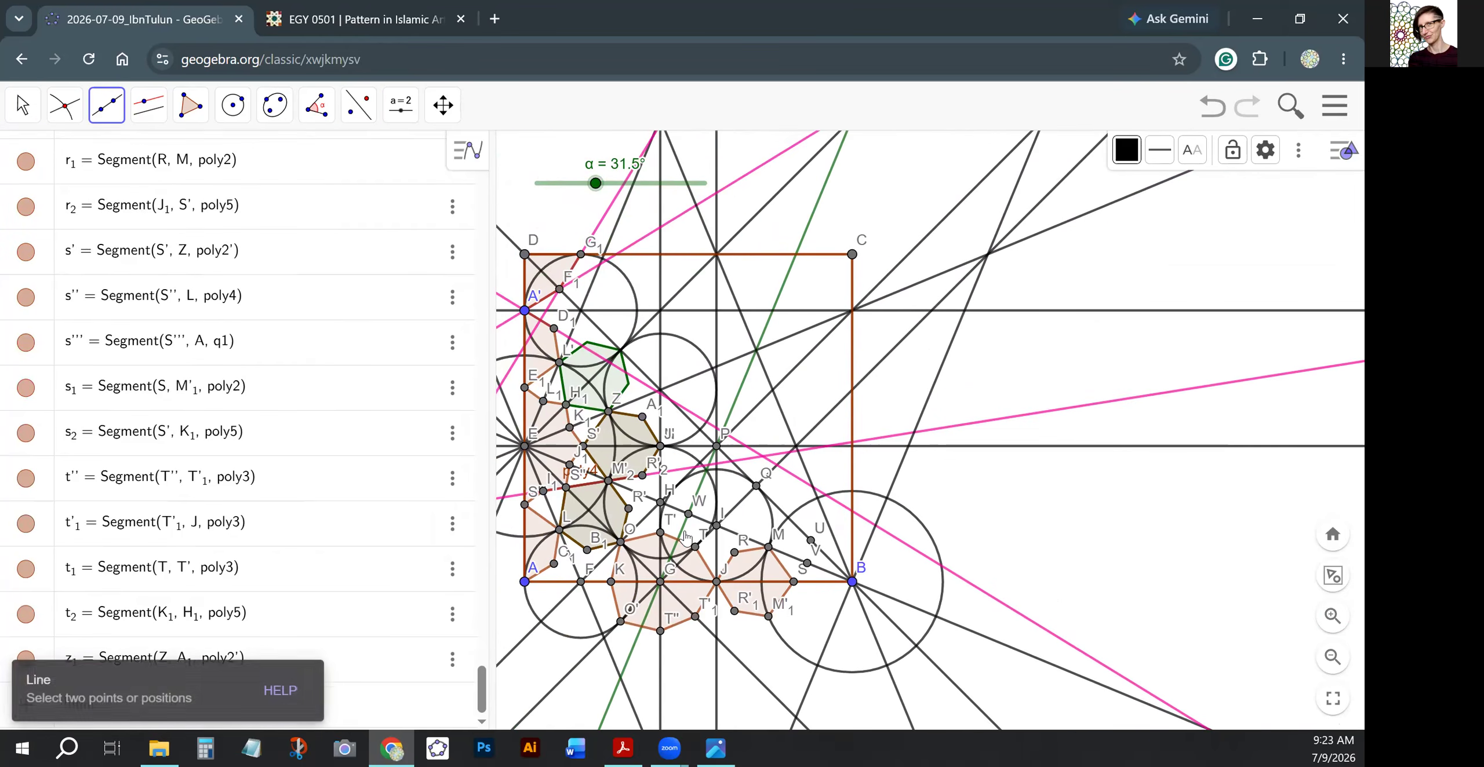
{"action": "left_click", "coordinate": [854, 583]}
{"action": "left_click", "coordinate": [853, 256]}
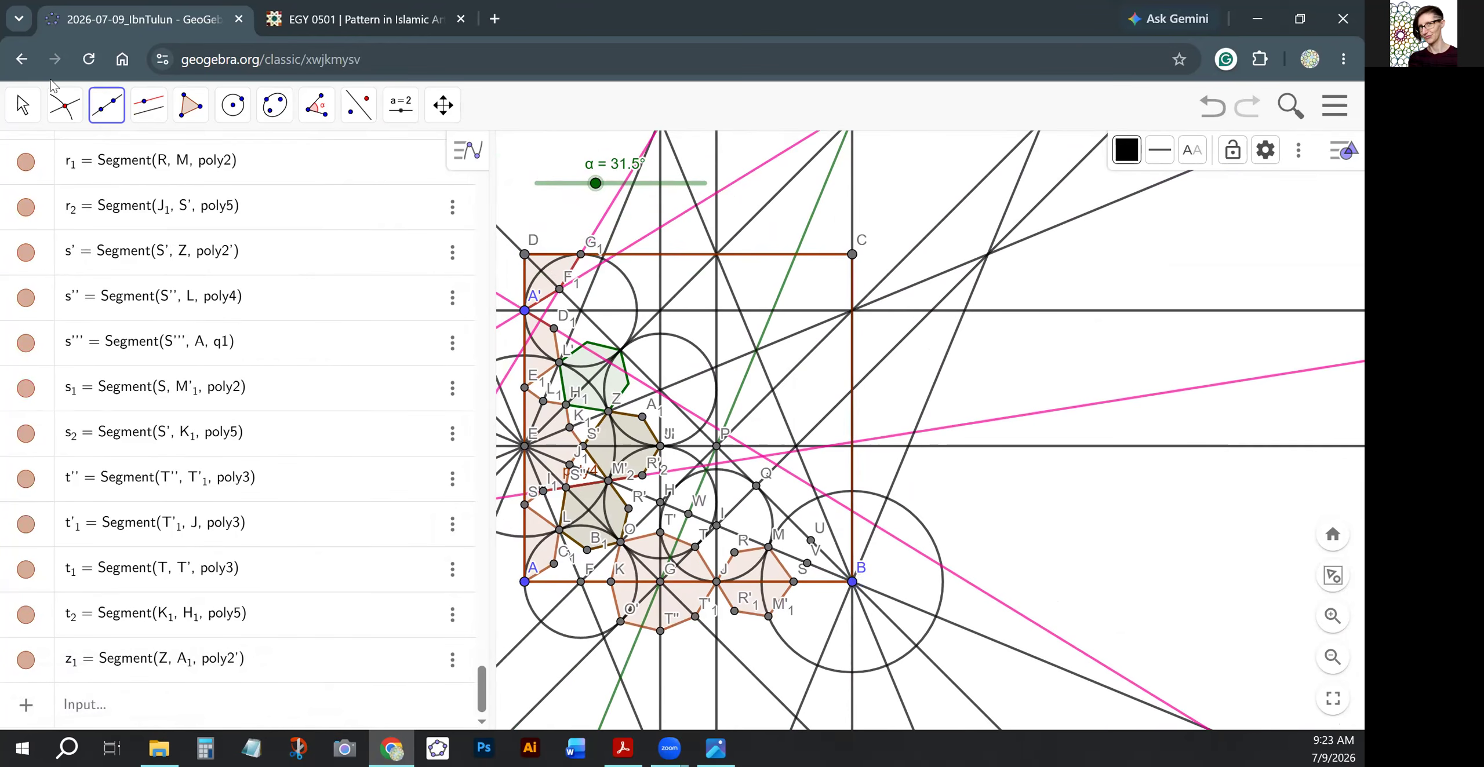
{"action": "left_click", "coordinate": [23, 105]}
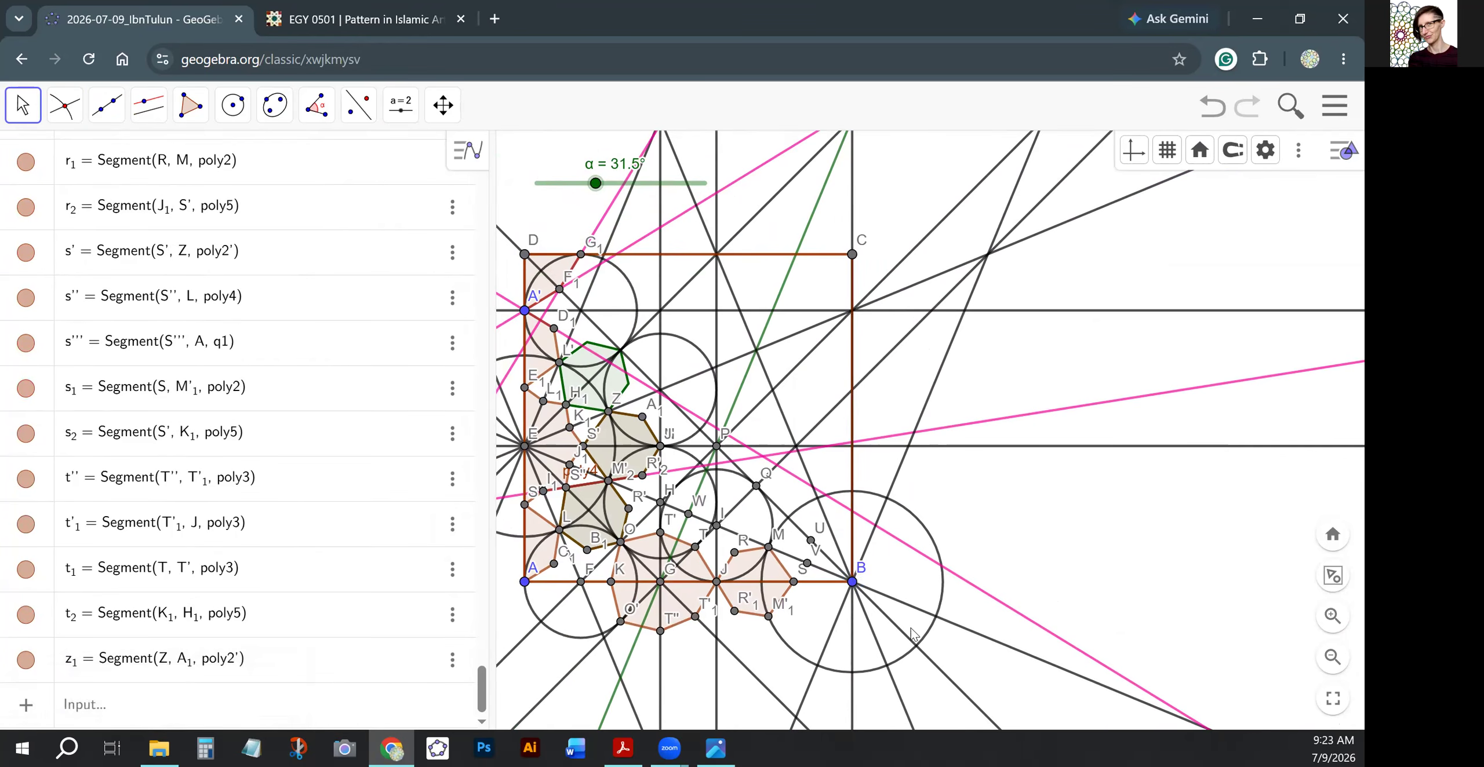
Reflect line BC about the steep rising line through B, and reflect that steep line about the new diagonal.
{"action": "scroll", "coordinate": [911, 634], "scroll_direction": "up", "scroll_amount": 5}
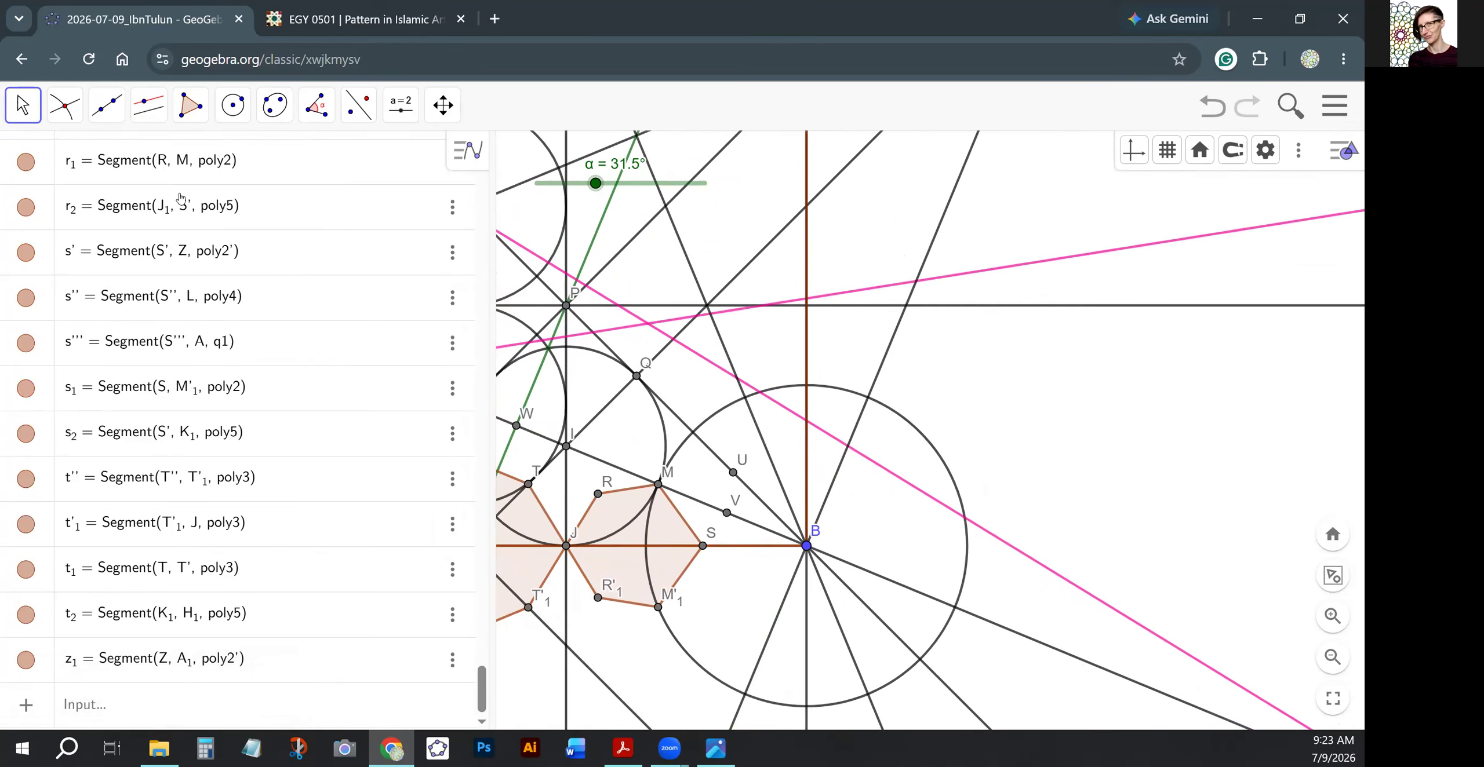
{"action": "left_click_drag", "start_coordinate": [747, 597], "coordinate": [754, 529]}
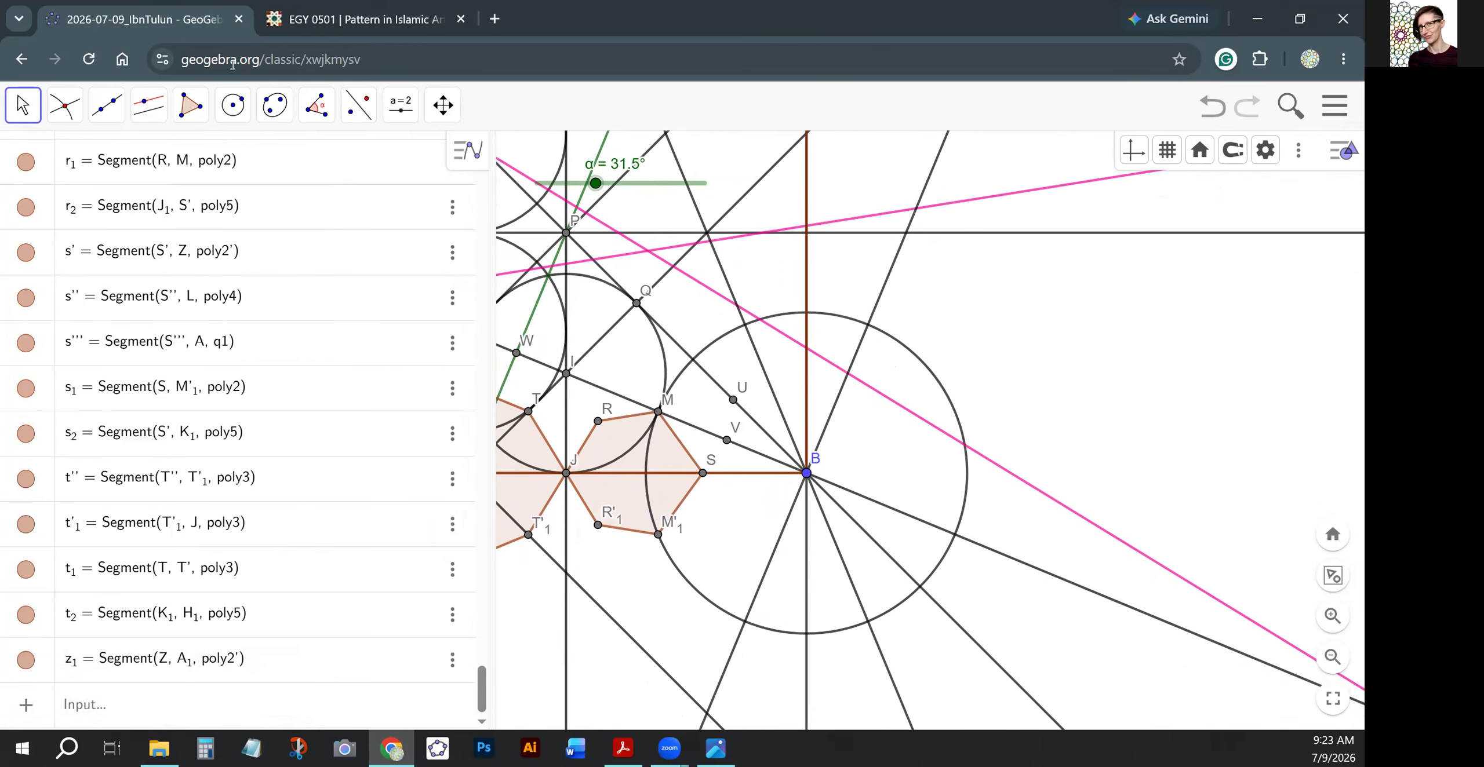
{"action": "left_click", "coordinate": [358, 105]}
{"action": "left_click", "coordinate": [428, 160]}
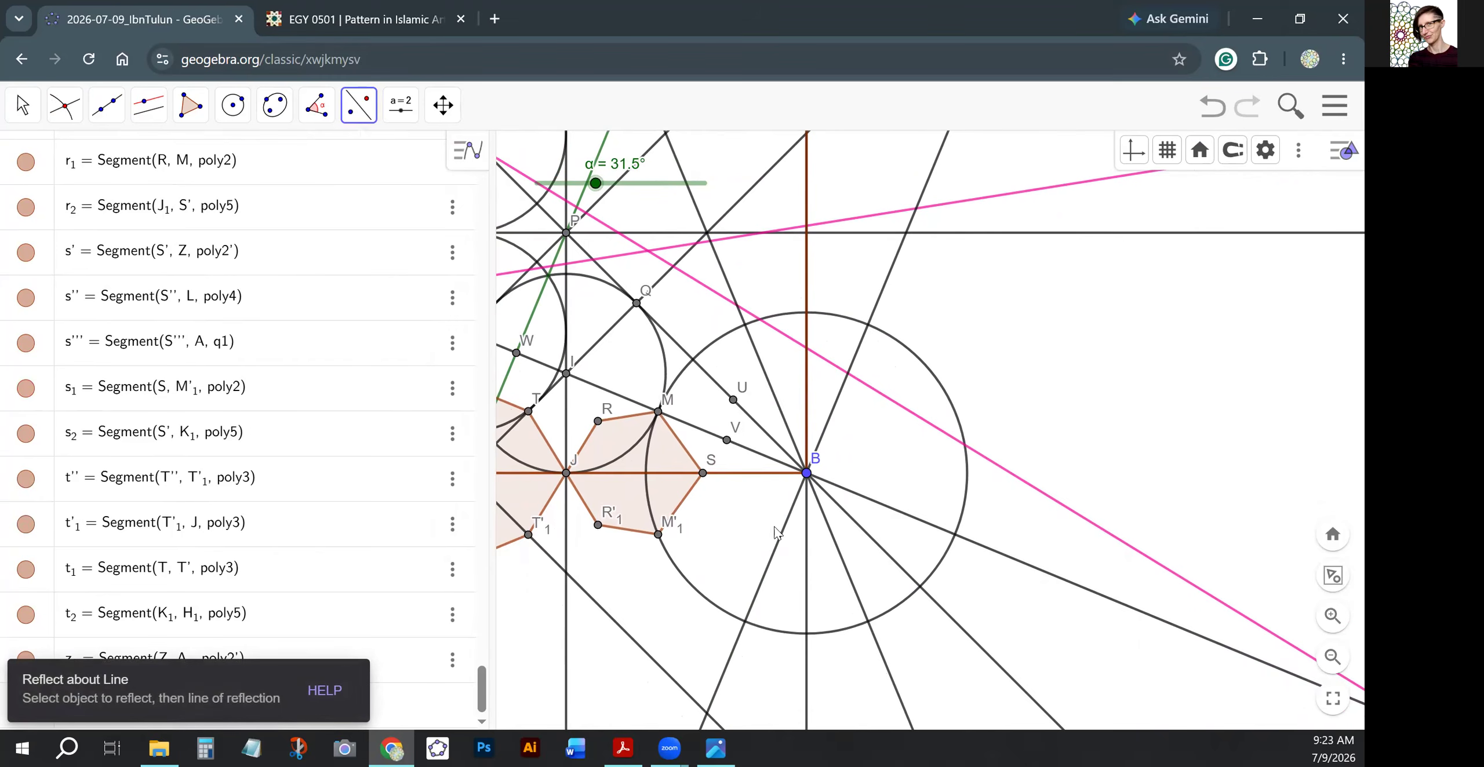
{"action": "left_click", "coordinate": [780, 549]}
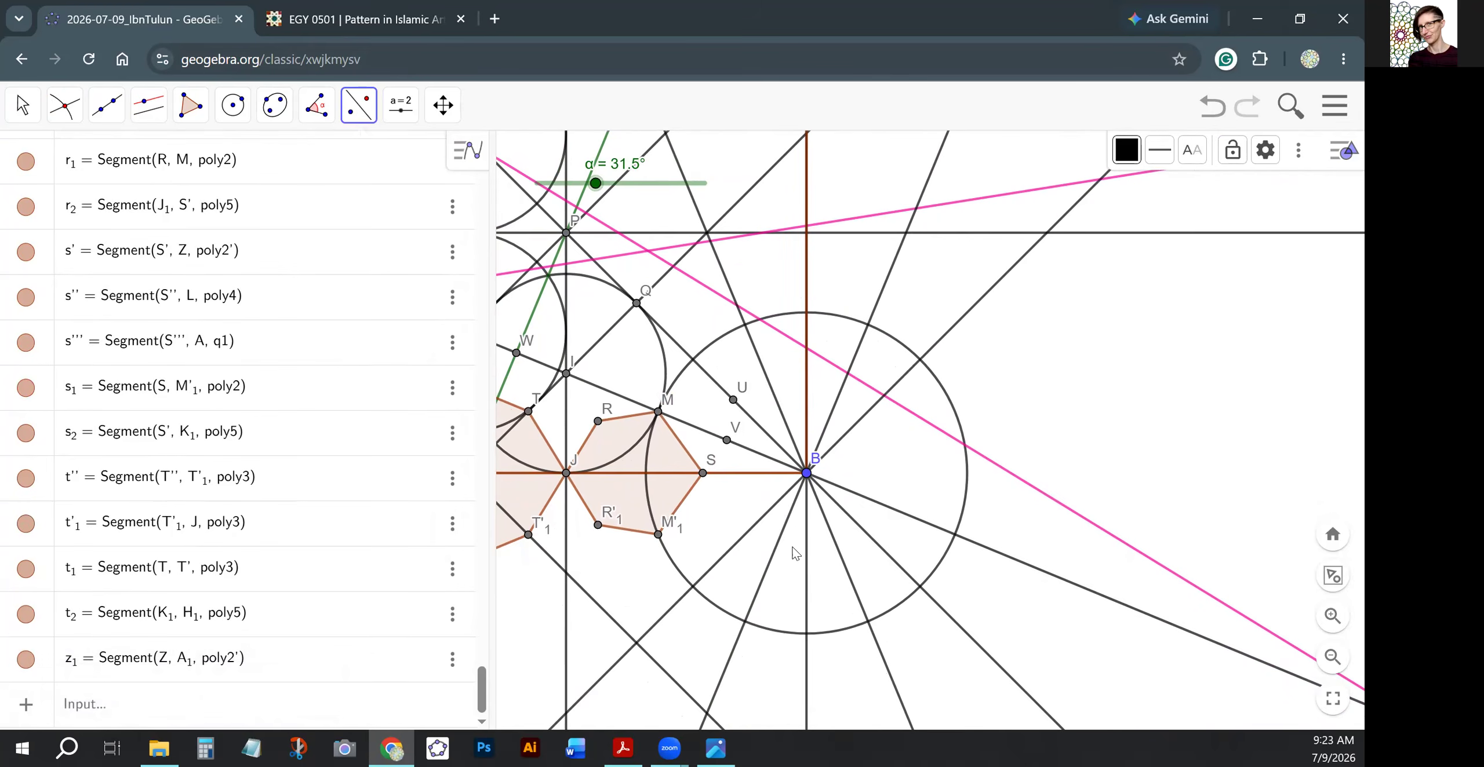
{"action": "left_click", "coordinate": [775, 551]}
{"action": "left_click", "coordinate": [748, 534]}
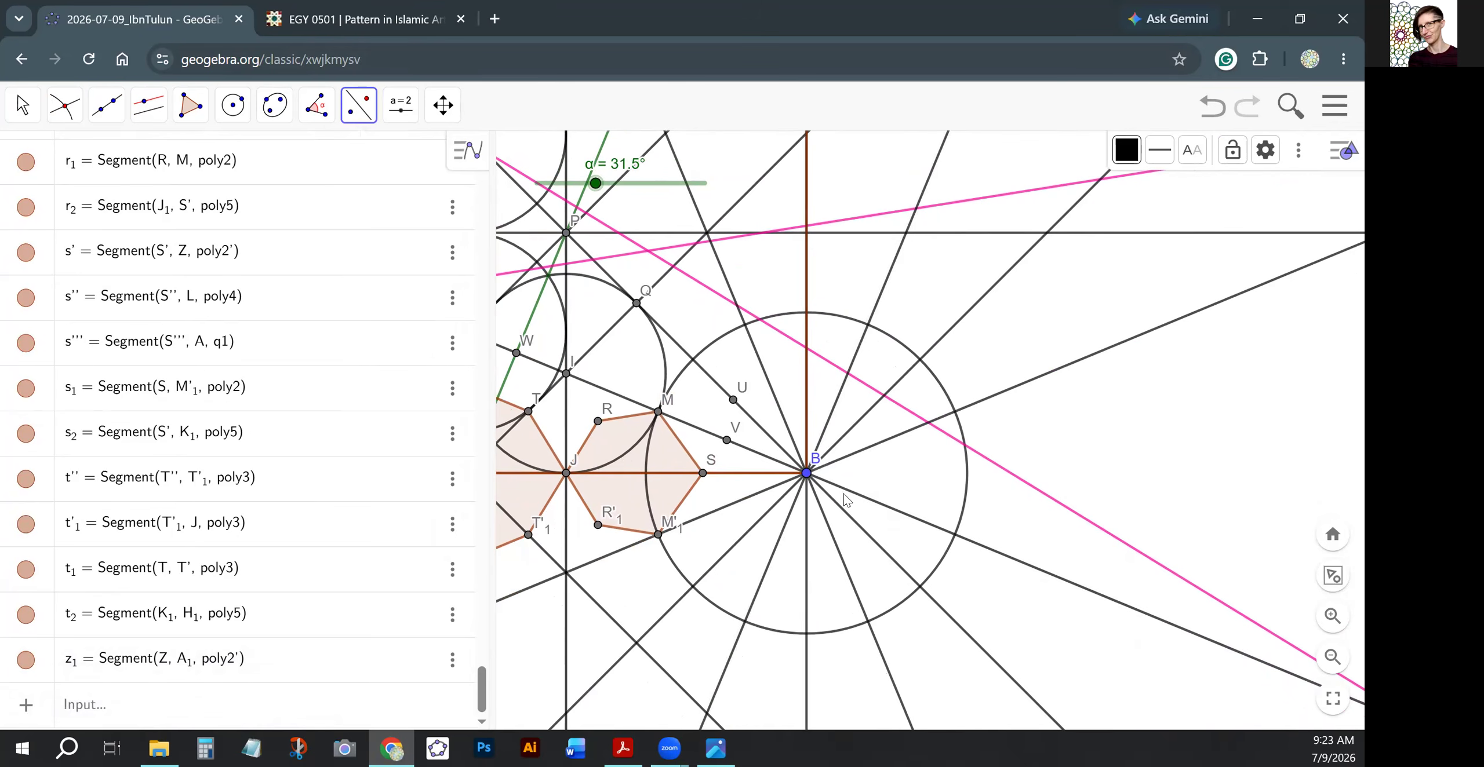
Draw a line through points A and B.
{"action": "scroll", "coordinate": [914, 532], "scroll_direction": "down", "scroll_amount": 5}
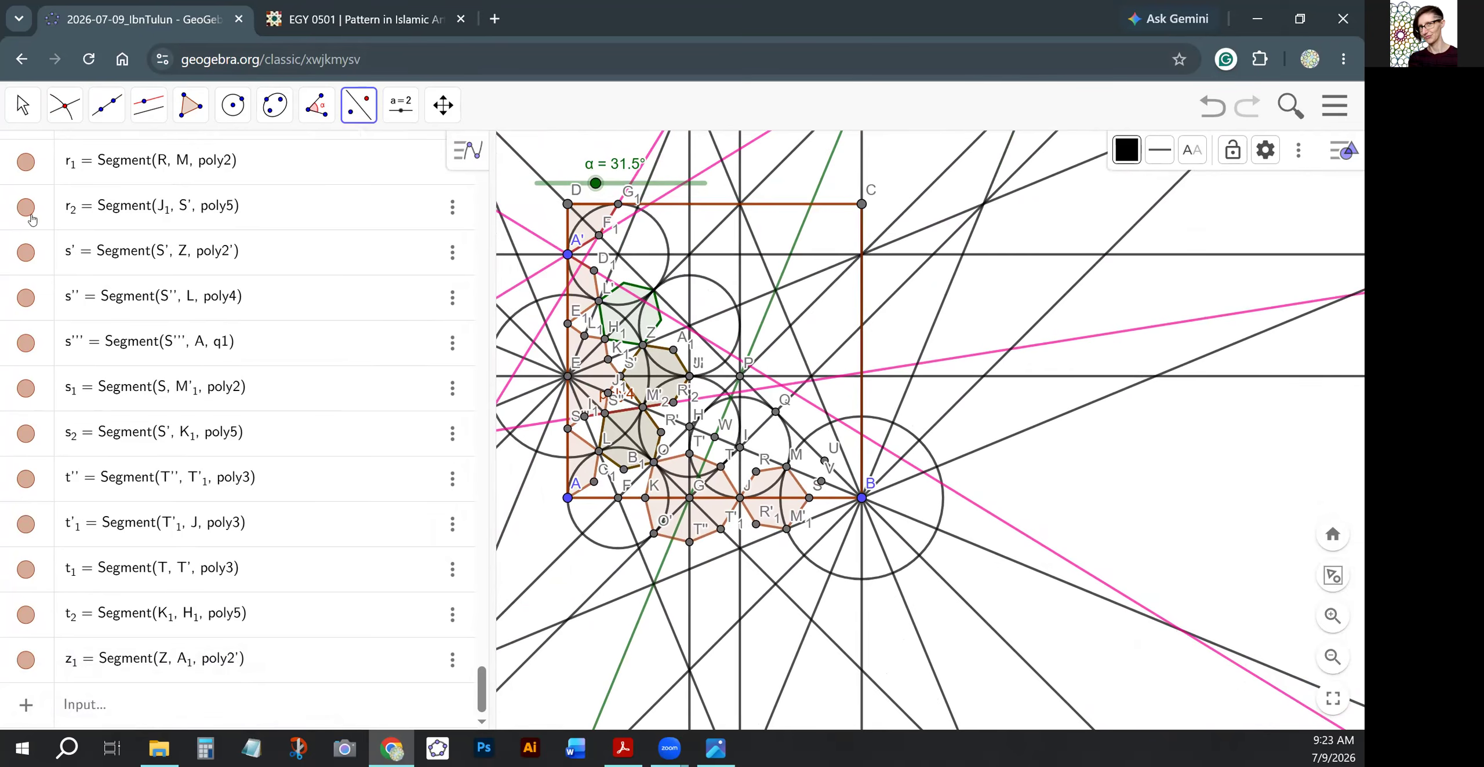
{"action": "left_click", "coordinate": [106, 104]}
{"action": "left_click", "coordinate": [152, 165]}
{"action": "left_click", "coordinate": [567, 497]}
{"action": "left_click", "coordinate": [860, 497]}
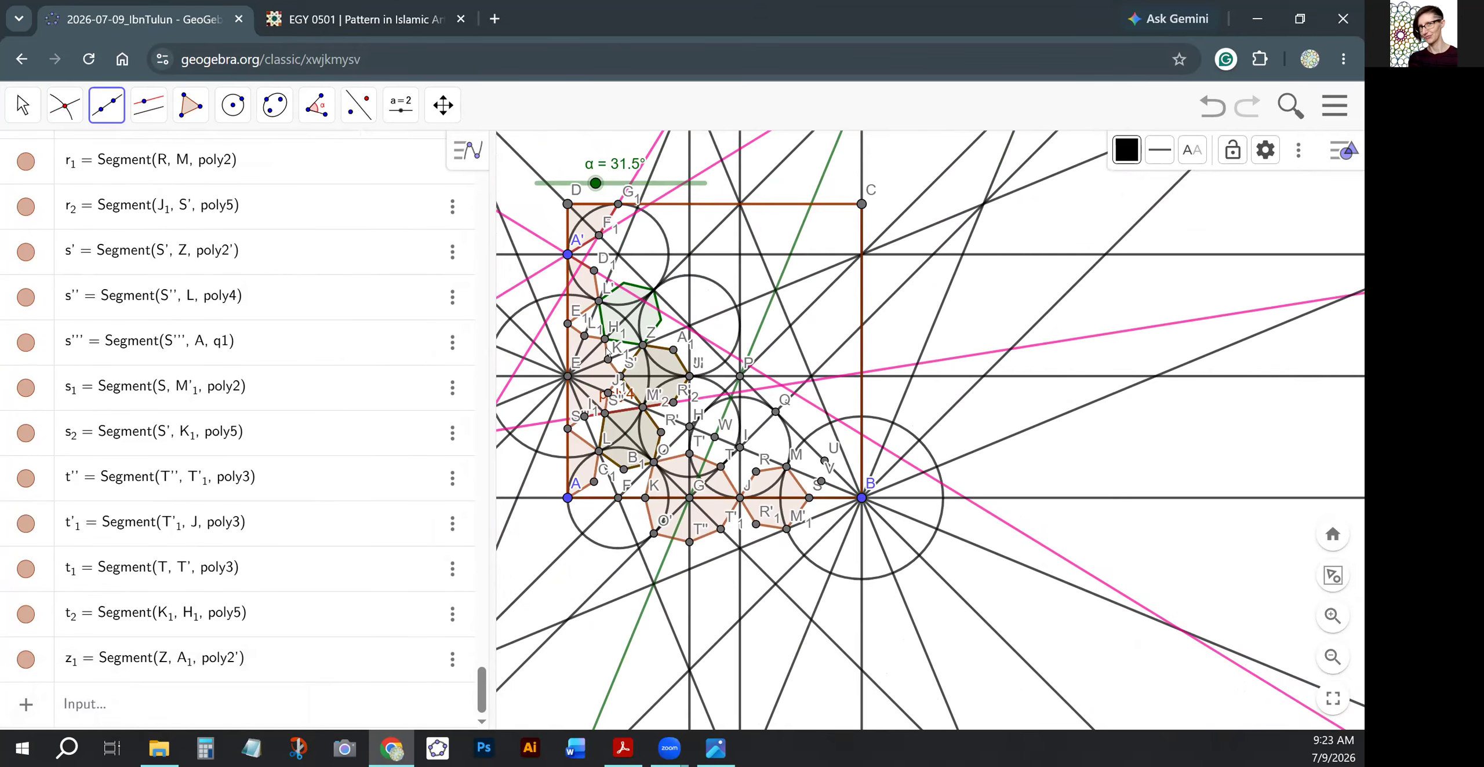
{"action": "left_click", "coordinate": [19, 105]}
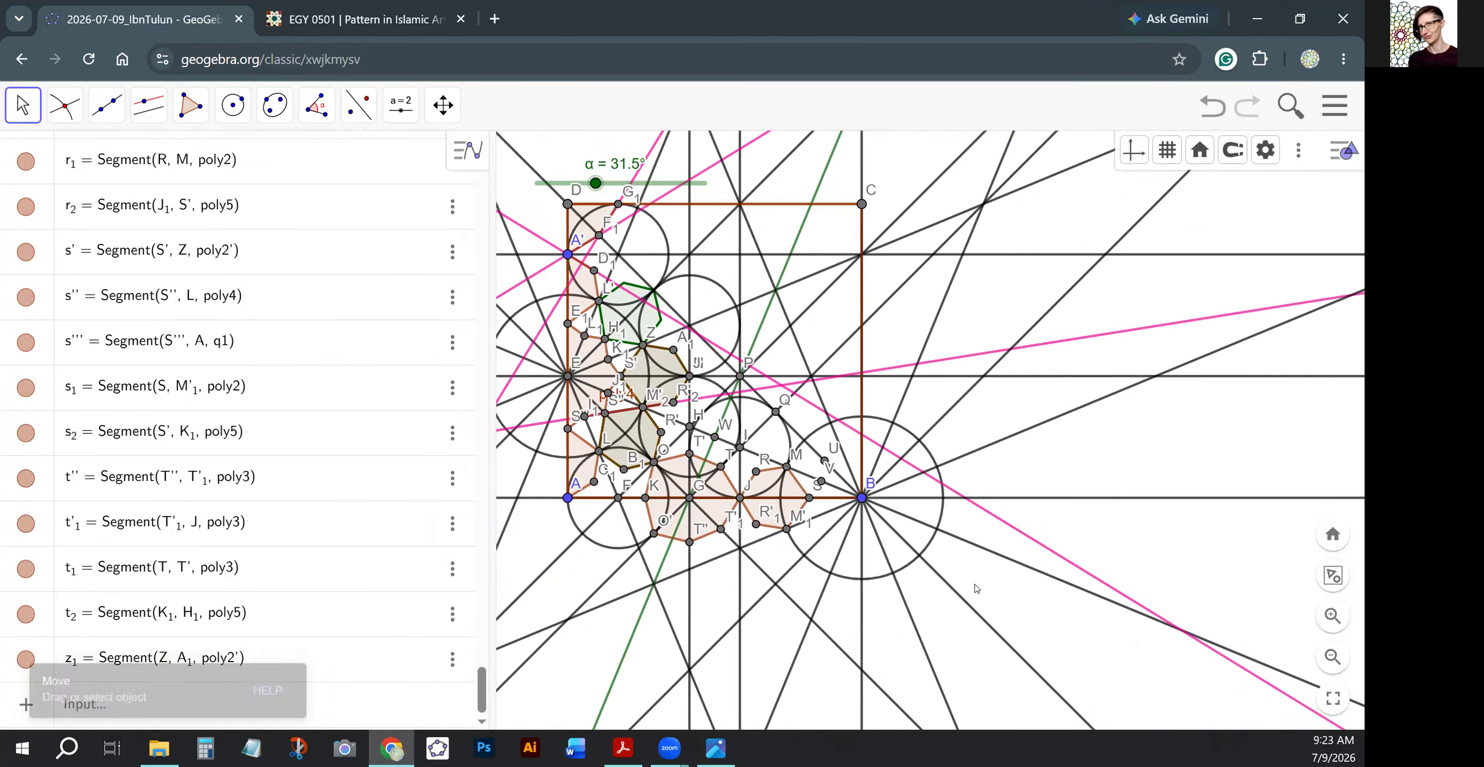
Reflect point U about successive radial lines at B to place one copy on line BC and another on the rising diagonal.
{"action": "scroll", "coordinate": [888, 606], "scroll_direction": "up", "scroll_amount": 4}
{"action": "scroll", "coordinate": [812, 506], "scroll_direction": "up", "scroll_amount": 5}
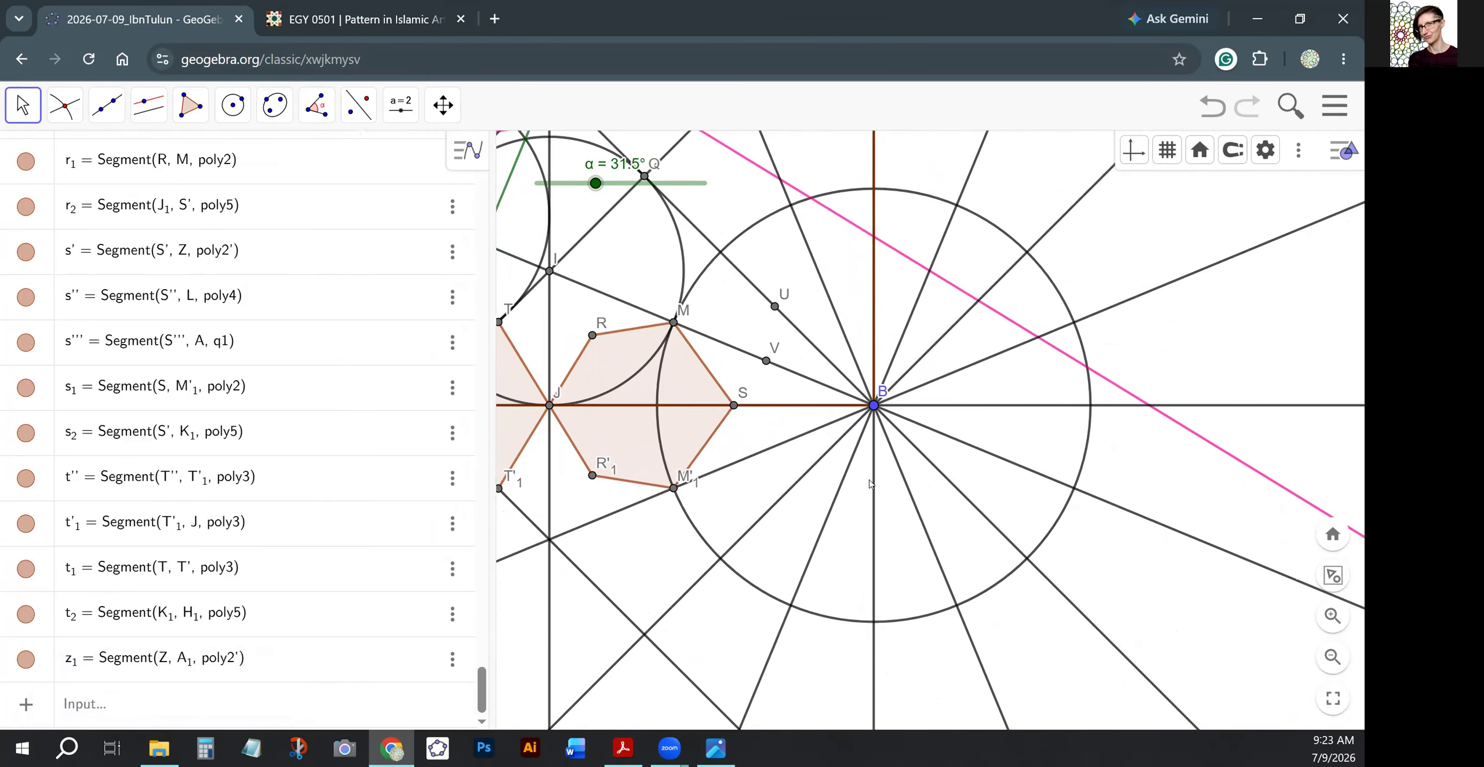
{"action": "left_click", "coordinate": [359, 105]}
{"action": "left_click", "coordinate": [394, 165]}
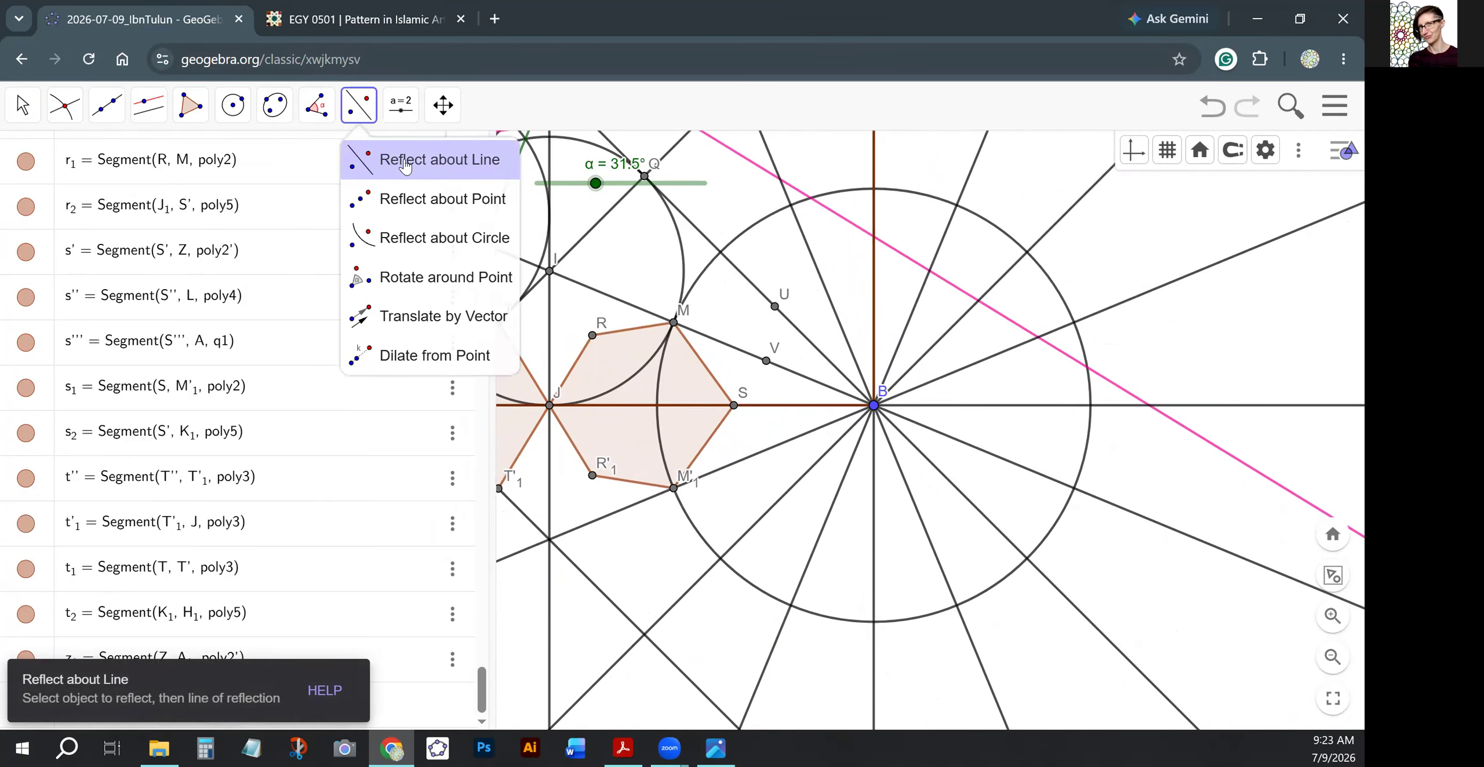
{"action": "left_click", "coordinate": [388, 168]}
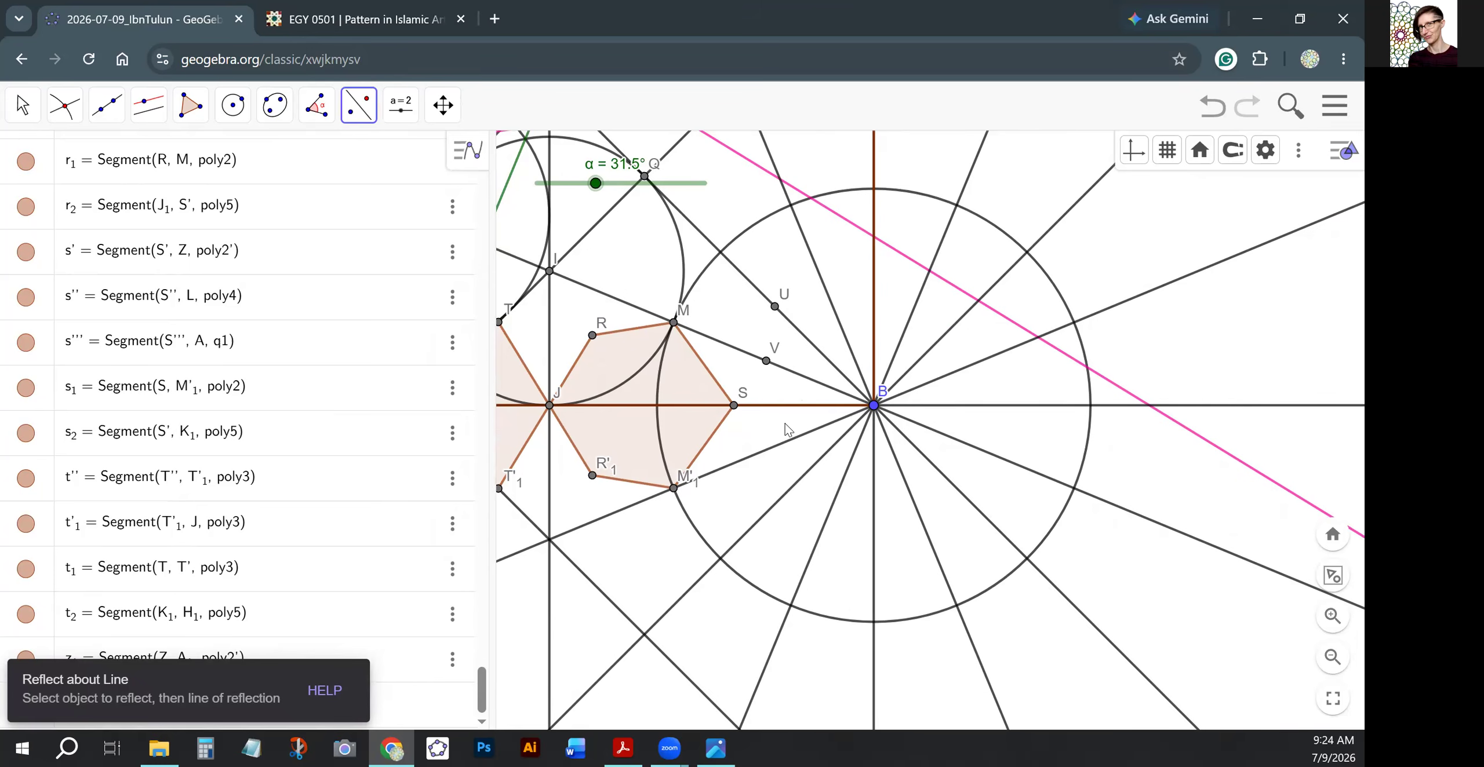
{"action": "left_click", "coordinate": [775, 307]}
{"action": "left_click", "coordinate": [832, 307]}
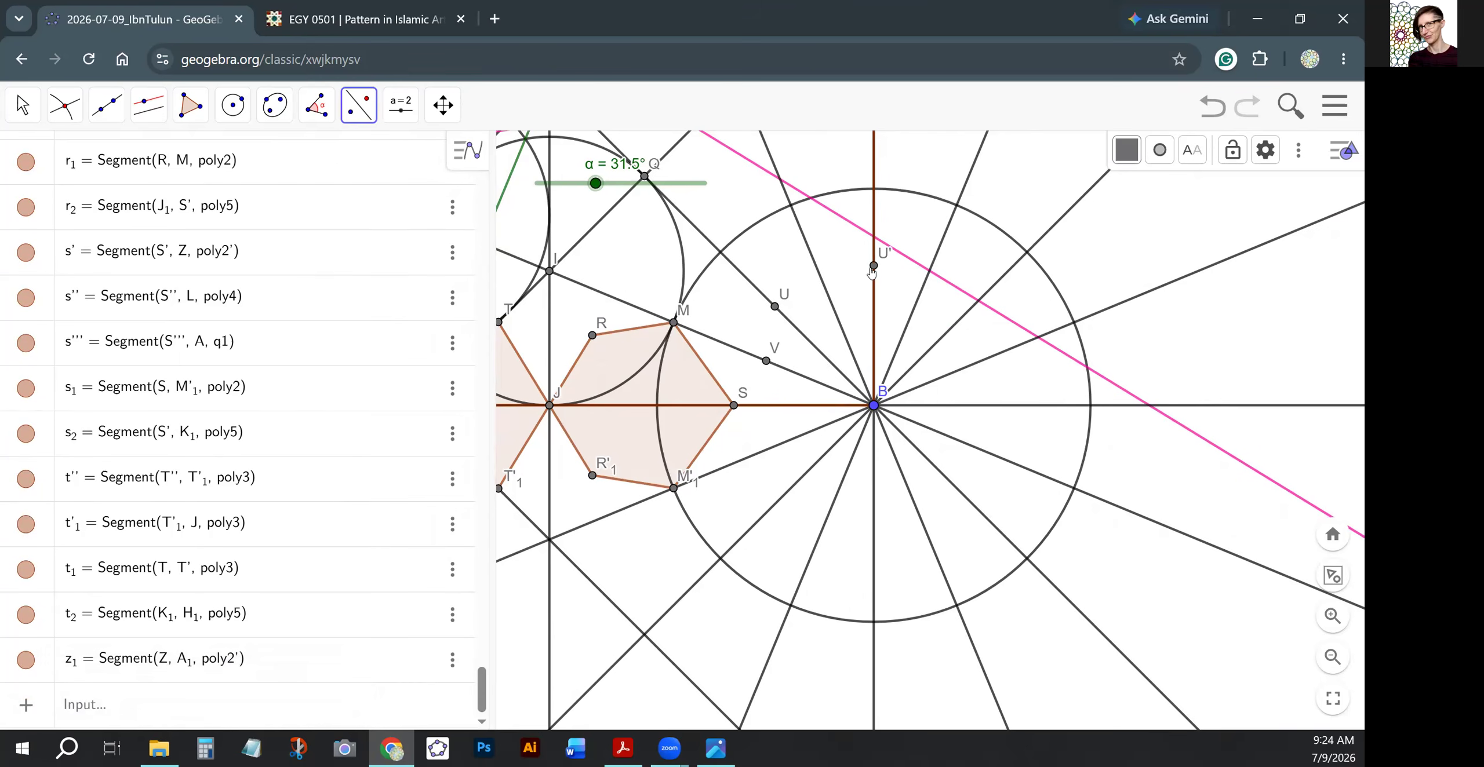
{"action": "left_click", "coordinate": [873, 268]}
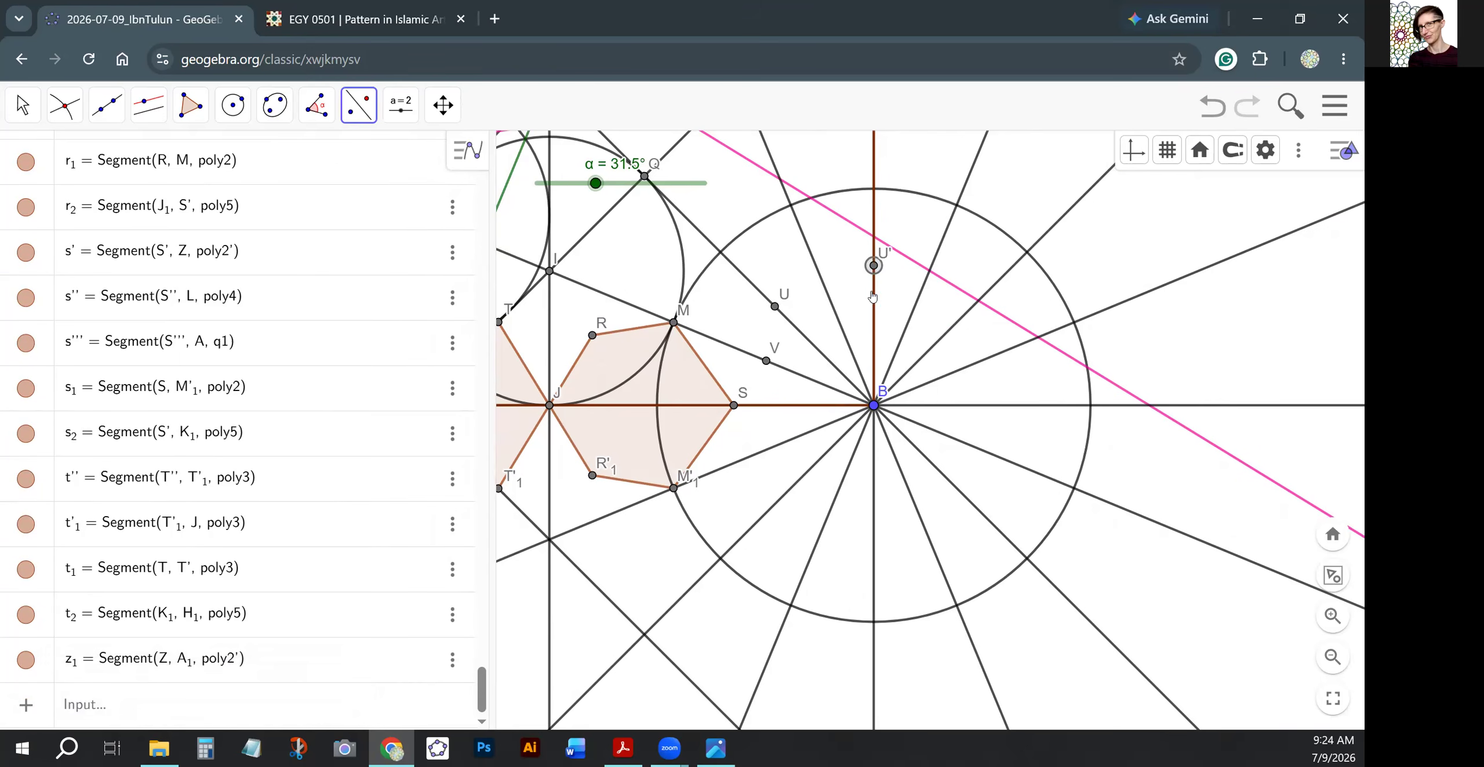
{"action": "left_click", "coordinate": [907, 333]}
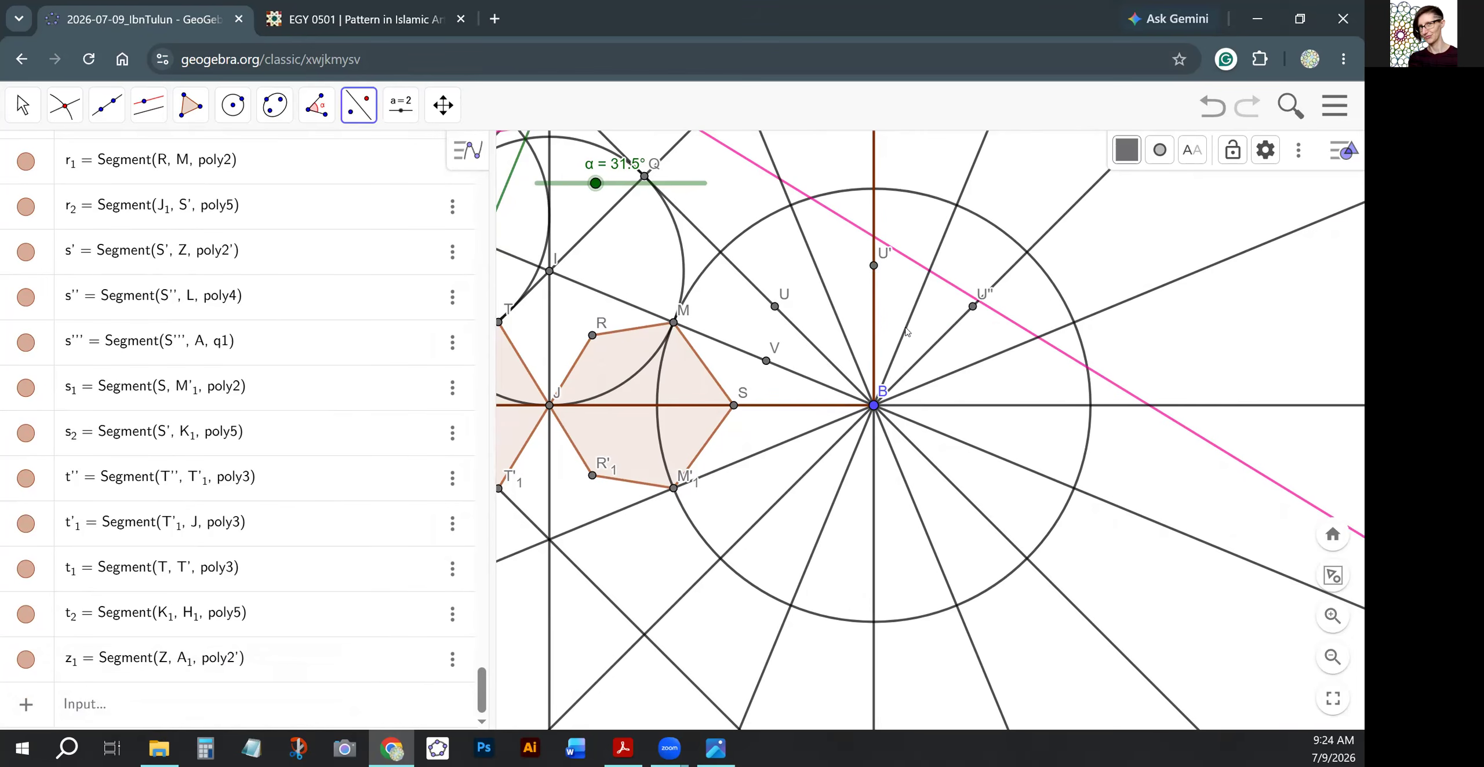
Continue reflecting U's copies clockwise about the radial lines through B, ending with a copy on the diagonal directly below U.
{"action": "left_click", "coordinate": [972, 308]}
{"action": "left_click", "coordinate": [977, 365]}
{"action": "left_click", "coordinate": [1013, 406]}
{"action": "left_click", "coordinate": [980, 454]}
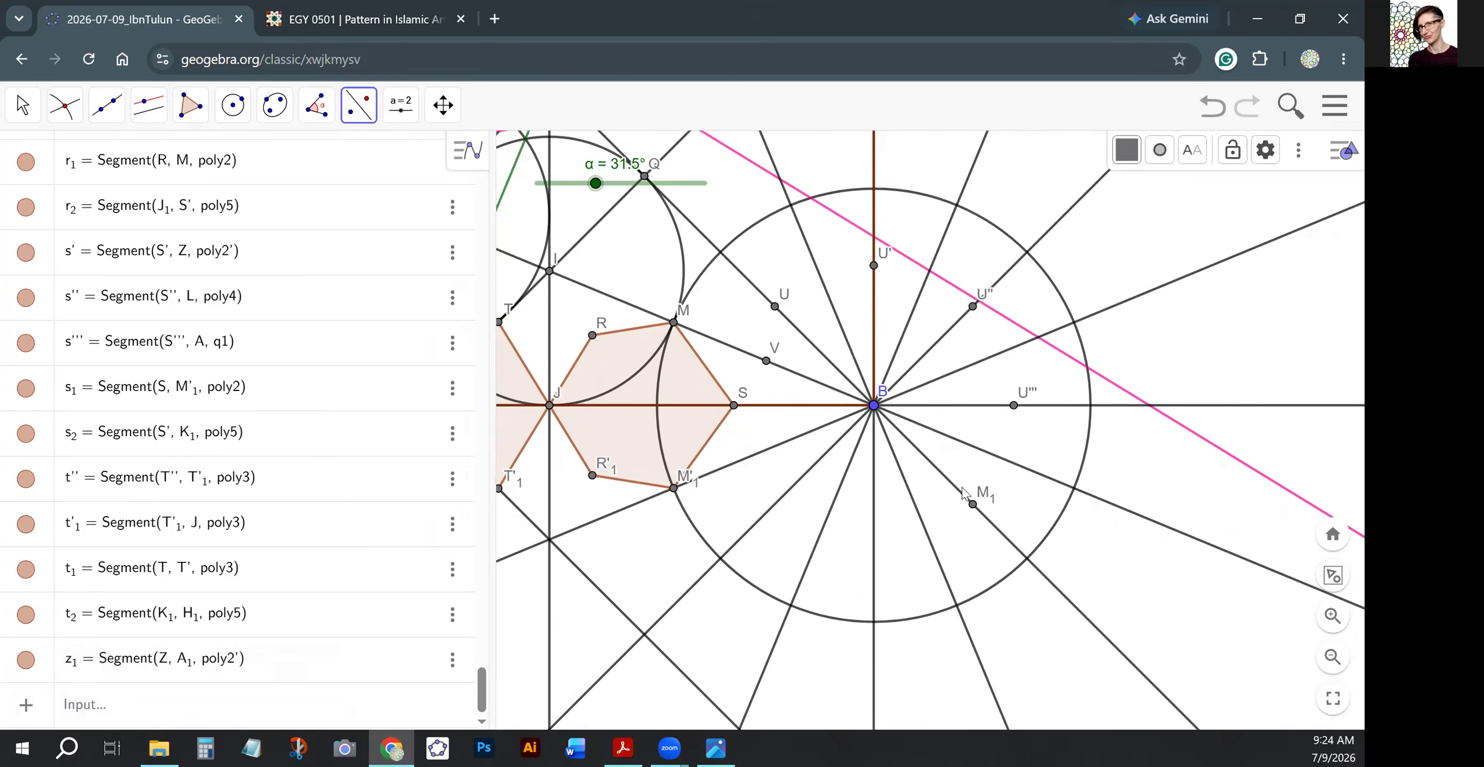
{"action": "left_click", "coordinate": [972, 504]}
{"action": "left_click", "coordinate": [916, 513]}
{"action": "left_click", "coordinate": [834, 513]}
Reflect point V in turn about line BU, line BC and the rising diagonal through B to place three copies above line AB.
{"action": "left_click", "coordinate": [766, 361]}
{"action": "left_click", "coordinate": [809, 346]}
{"action": "left_click", "coordinate": [829, 298]}
{"action": "left_click", "coordinate": [828, 299]}
{"action": "left_click", "coordinate": [874, 498]}
{"action": "left_click", "coordinate": [950, 334]}
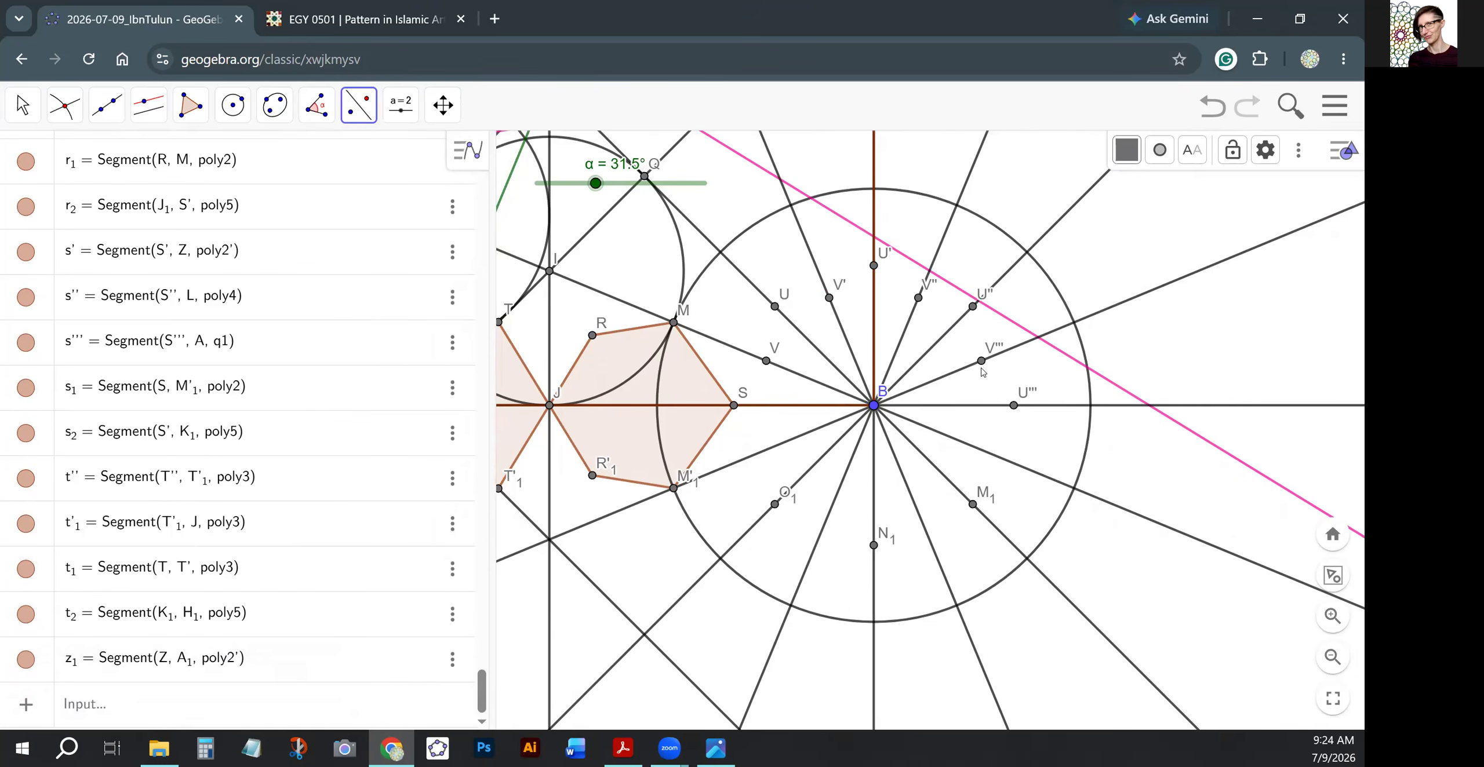
Reflect V's last copy about line AB and onward about the lines through B to place four copies below AB.
{"action": "left_click", "coordinate": [971, 406]}
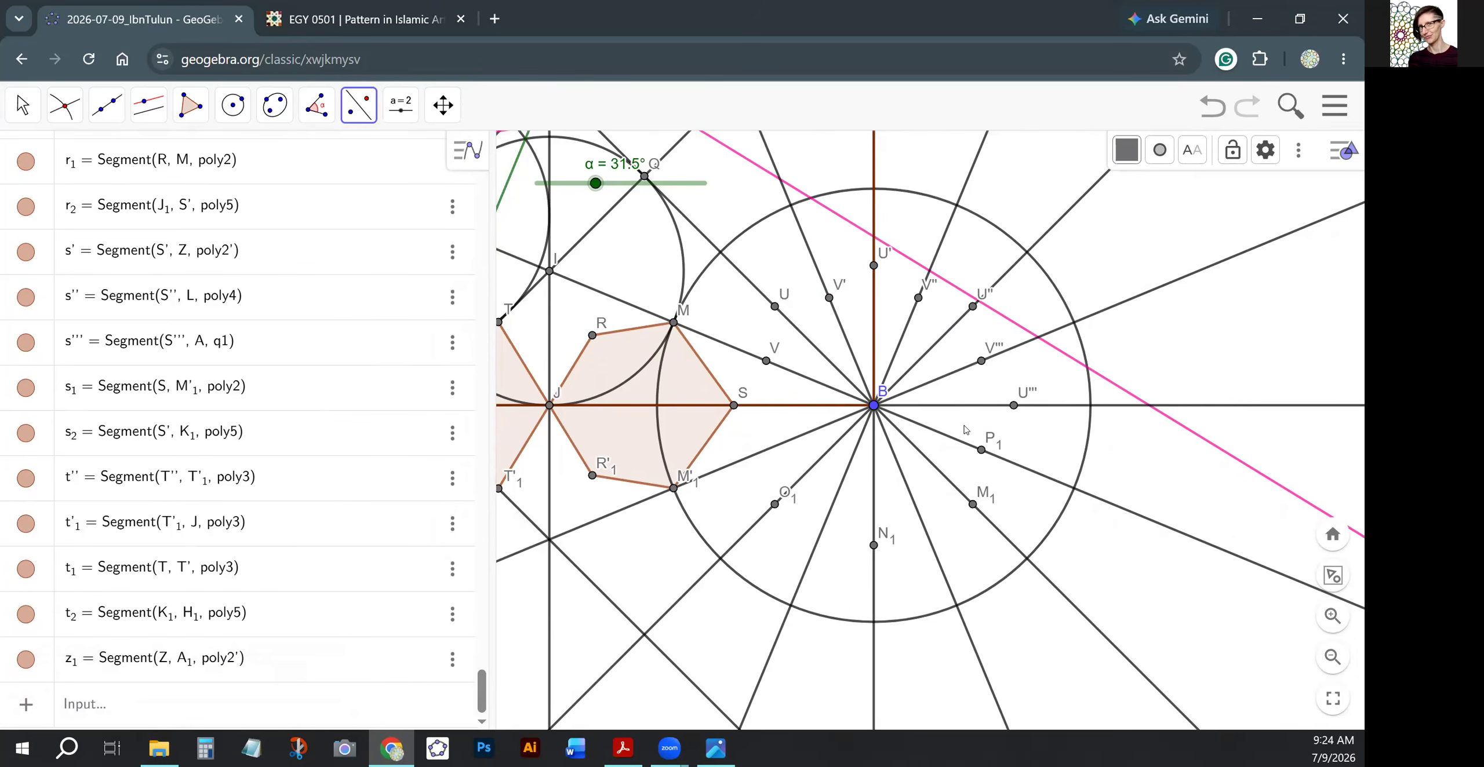
{"action": "left_click", "coordinate": [948, 485]}
{"action": "left_click", "coordinate": [920, 516]}
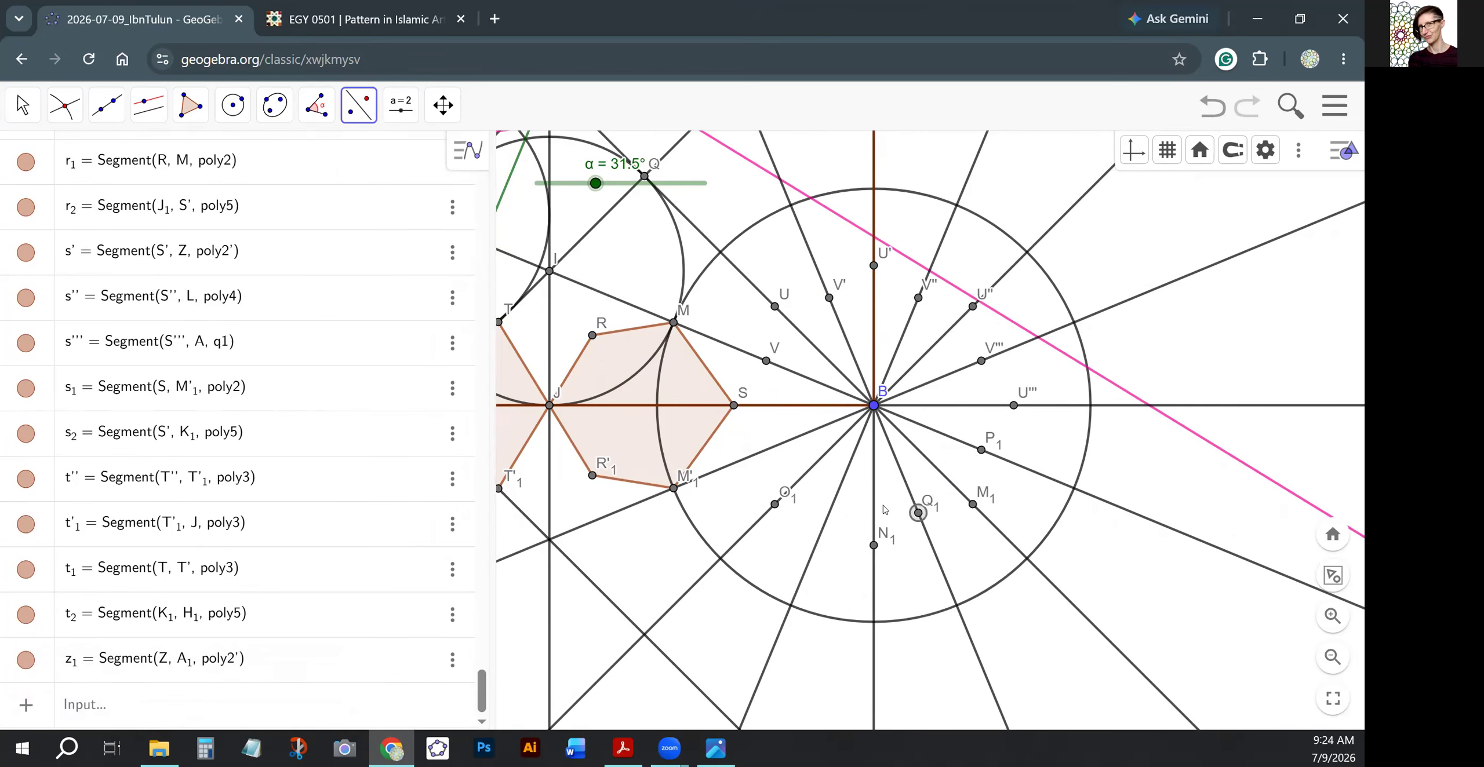
{"action": "left_click", "coordinate": [874, 510]}
{"action": "left_click", "coordinate": [829, 515]}
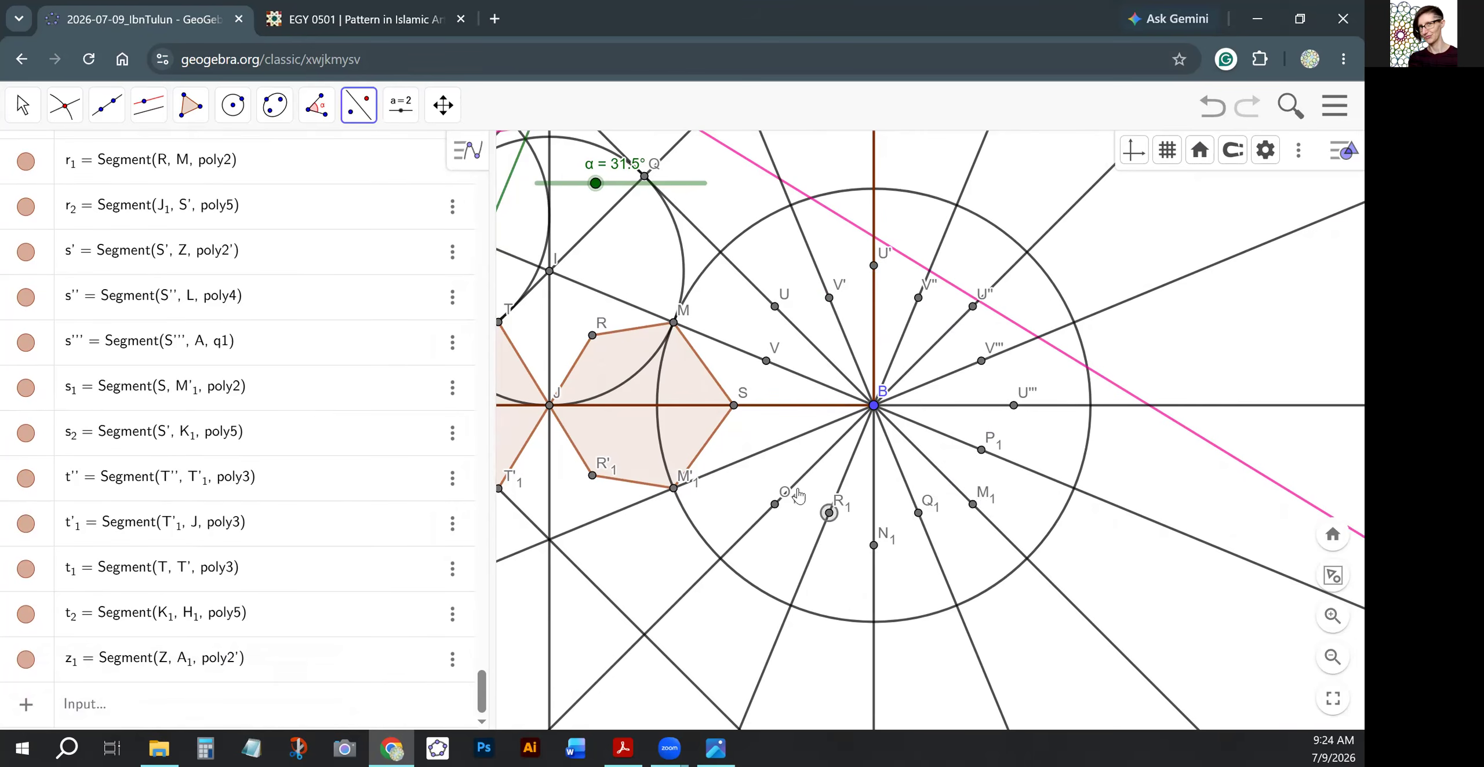
{"action": "left_click", "coordinate": [804, 474]}
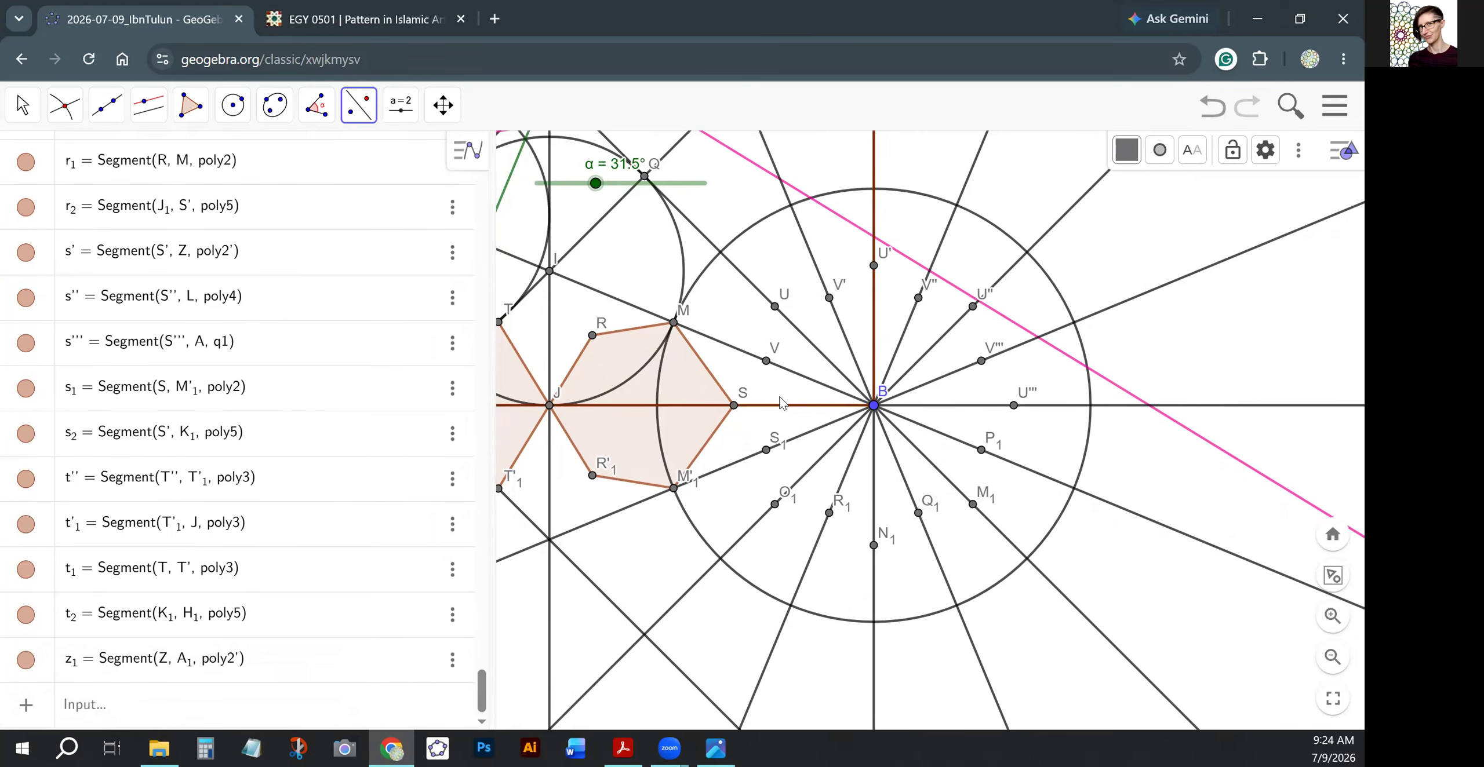
Create a 16-vertex star polygon centred on B, starting at S and passing clockwise through V, U and all their reflected copies.
{"action": "left_click", "coordinate": [191, 107]}
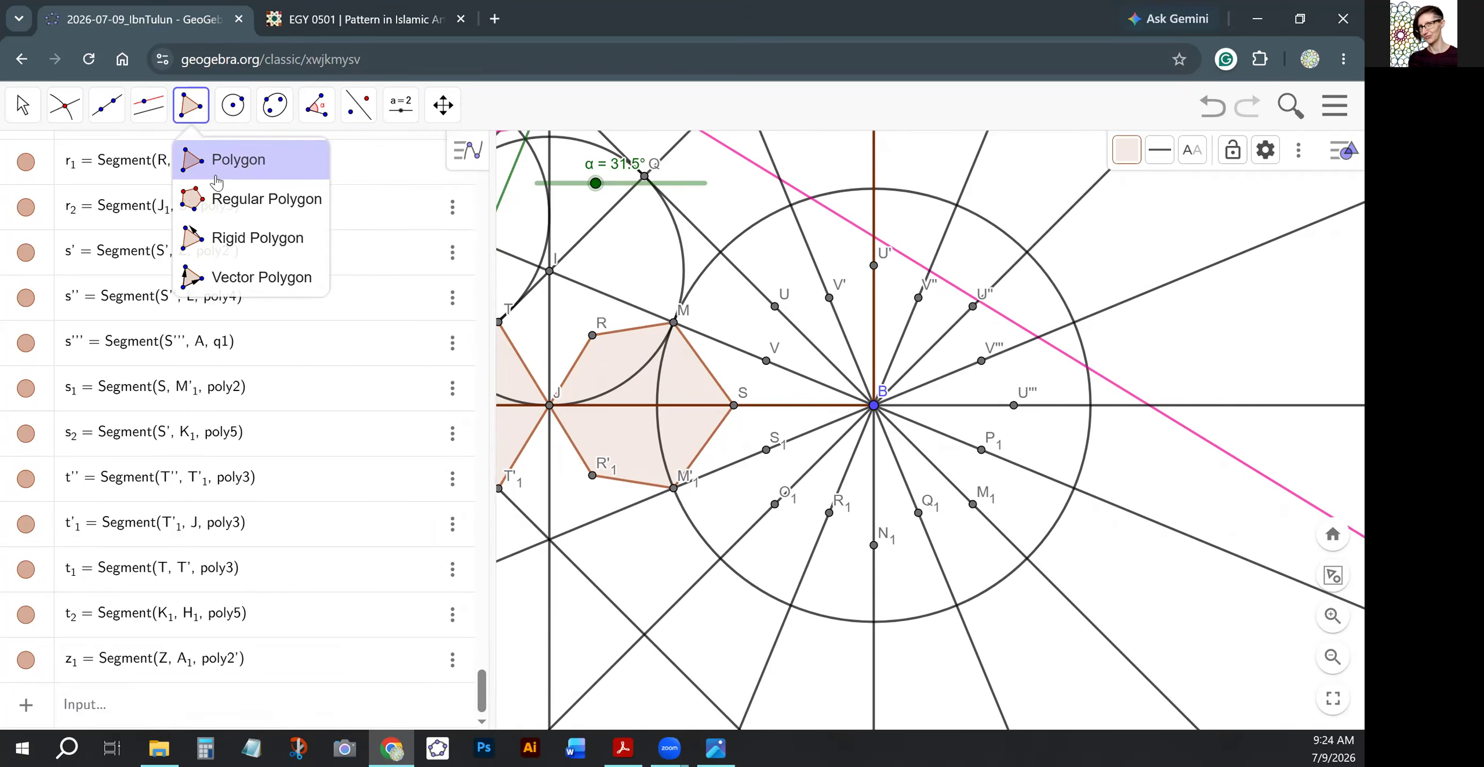
{"action": "left_click", "coordinate": [260, 158]}
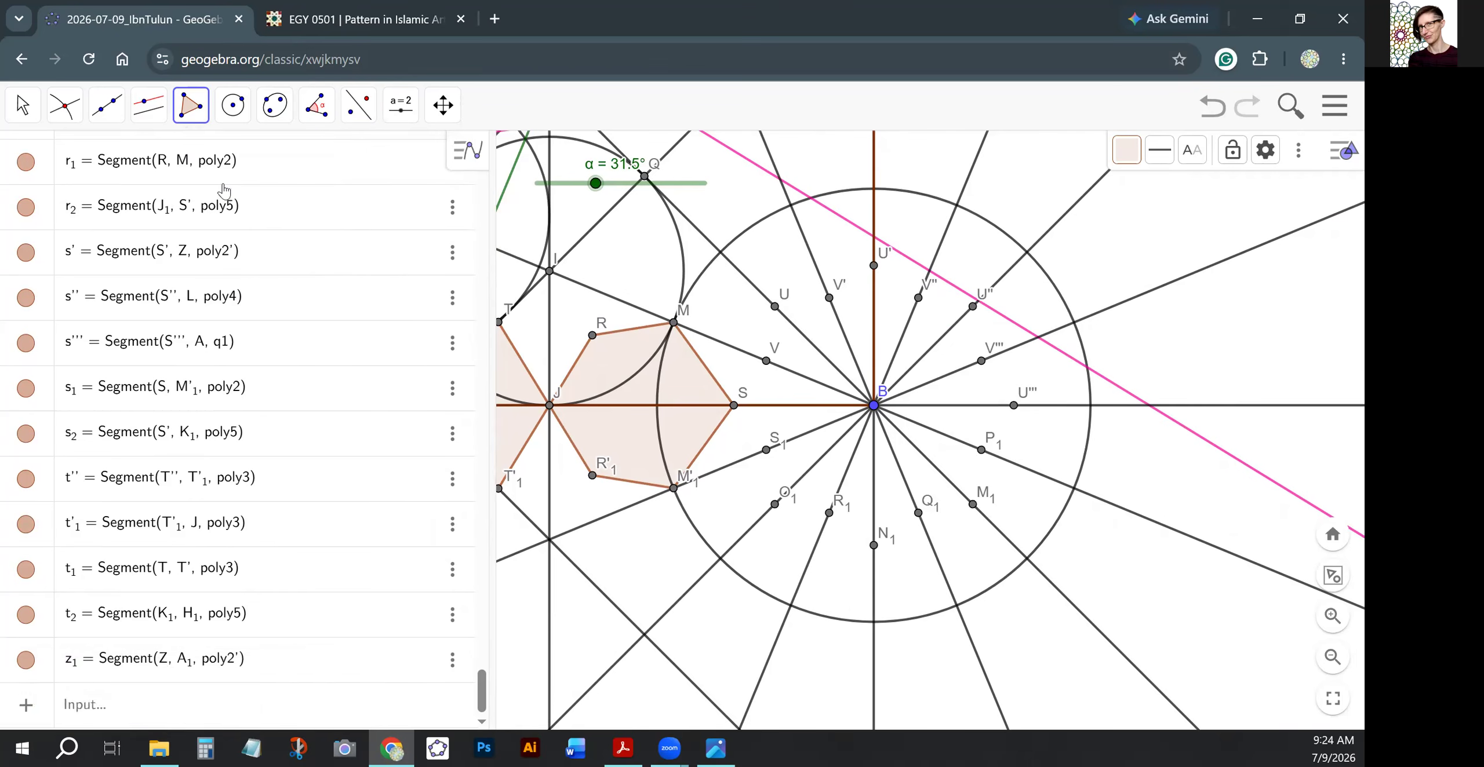
{"action": "left_click", "coordinate": [734, 405]}
{"action": "left_click", "coordinate": [766, 361]}
{"action": "left_click", "coordinate": [775, 306]}
{"action": "left_click", "coordinate": [829, 298]}
{"action": "left_click", "coordinate": [874, 265]}
{"action": "left_click", "coordinate": [918, 298]}
{"action": "left_click", "coordinate": [972, 307]}
{"action": "left_click", "coordinate": [981, 361]}
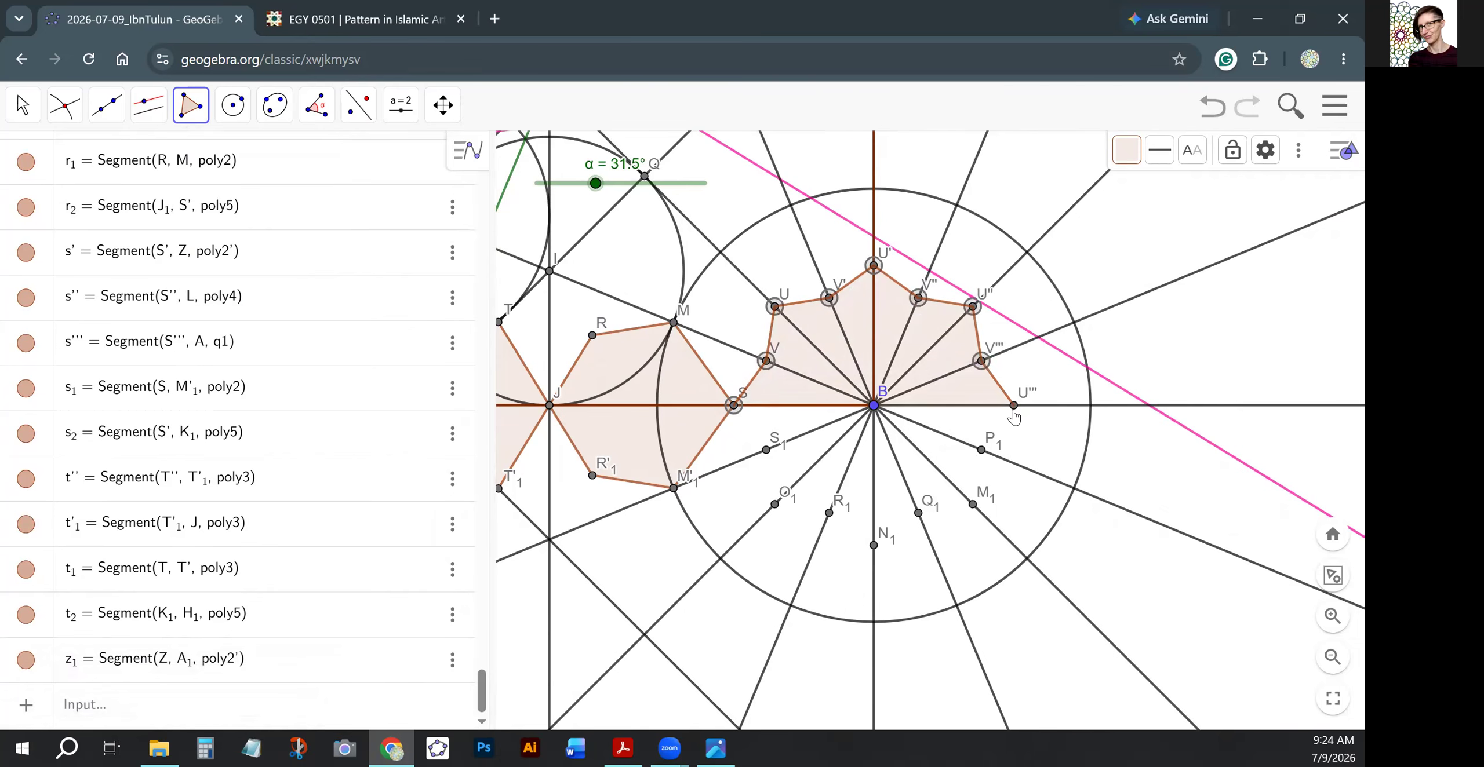
{"action": "left_click", "coordinate": [1014, 406]}
{"action": "left_click", "coordinate": [981, 449]}
{"action": "left_click", "coordinate": [973, 505]}
{"action": "left_click", "coordinate": [918, 514]}
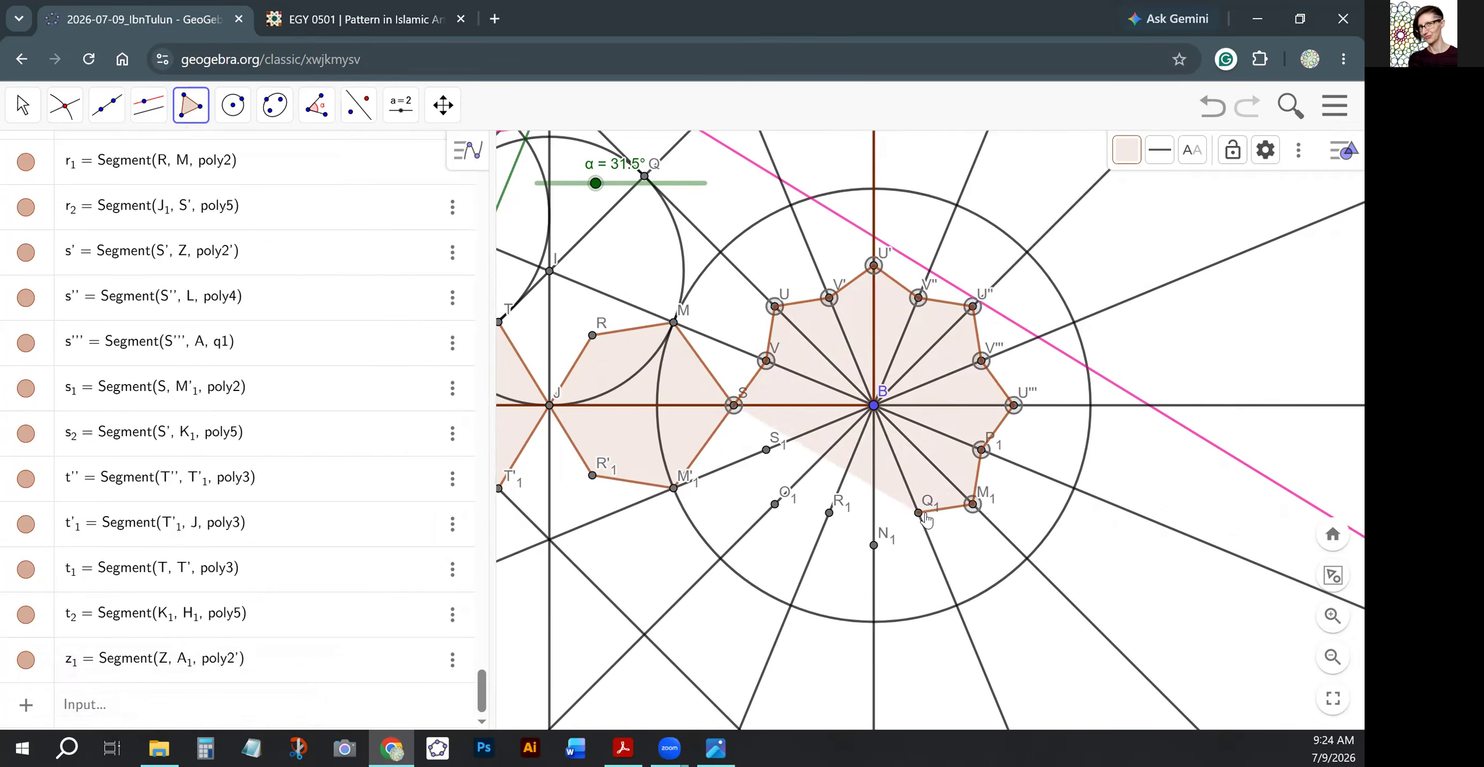
{"action": "left_click", "coordinate": [873, 545]}
{"action": "left_click", "coordinate": [829, 513]}
{"action": "left_click", "coordinate": [775, 504]}
{"action": "left_click", "coordinate": [766, 451]}
{"action": "left_click", "coordinate": [733, 406]}
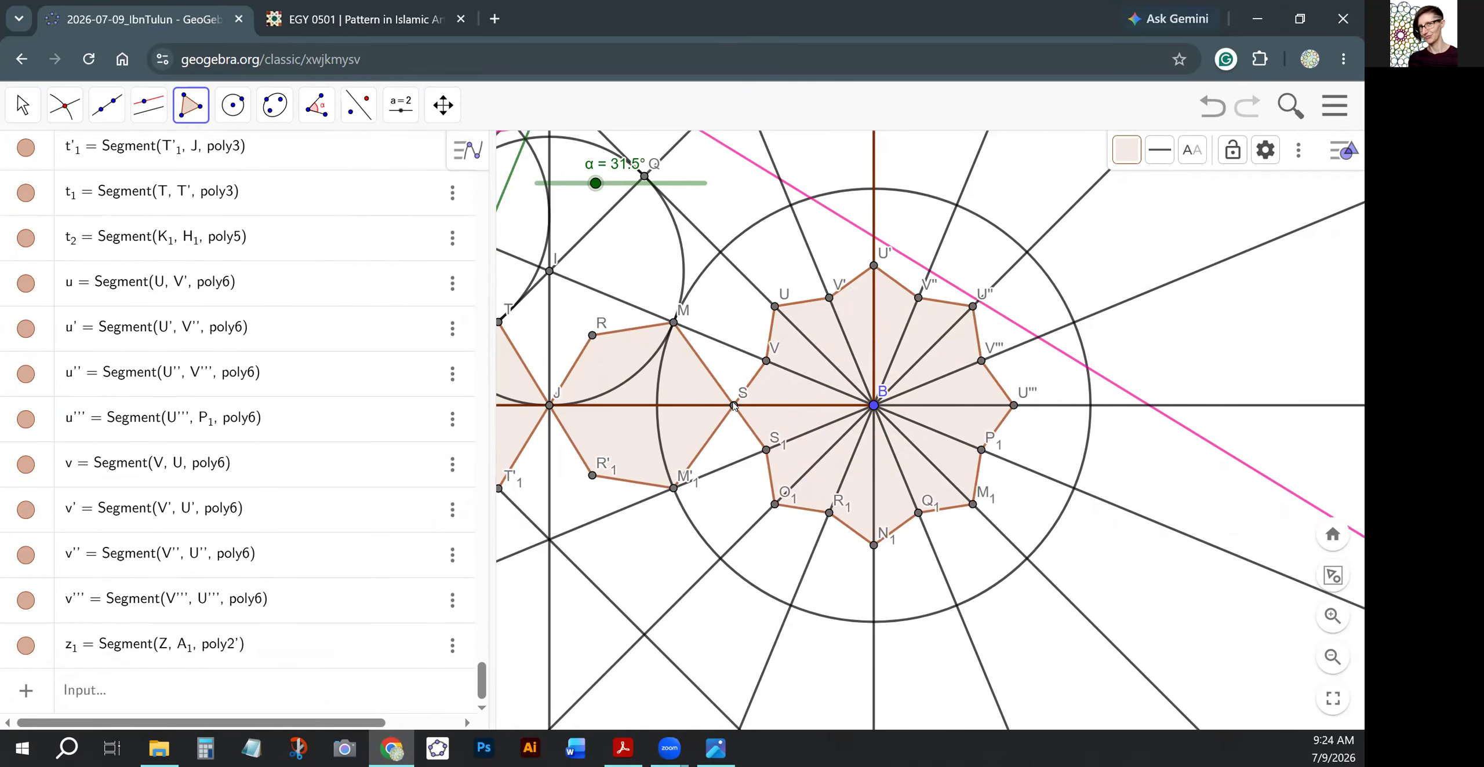
Set the α slider to 30° and save the construction under the title 2026-07-09_IbnTulun.
{"action": "left_click", "coordinate": [22, 105]}
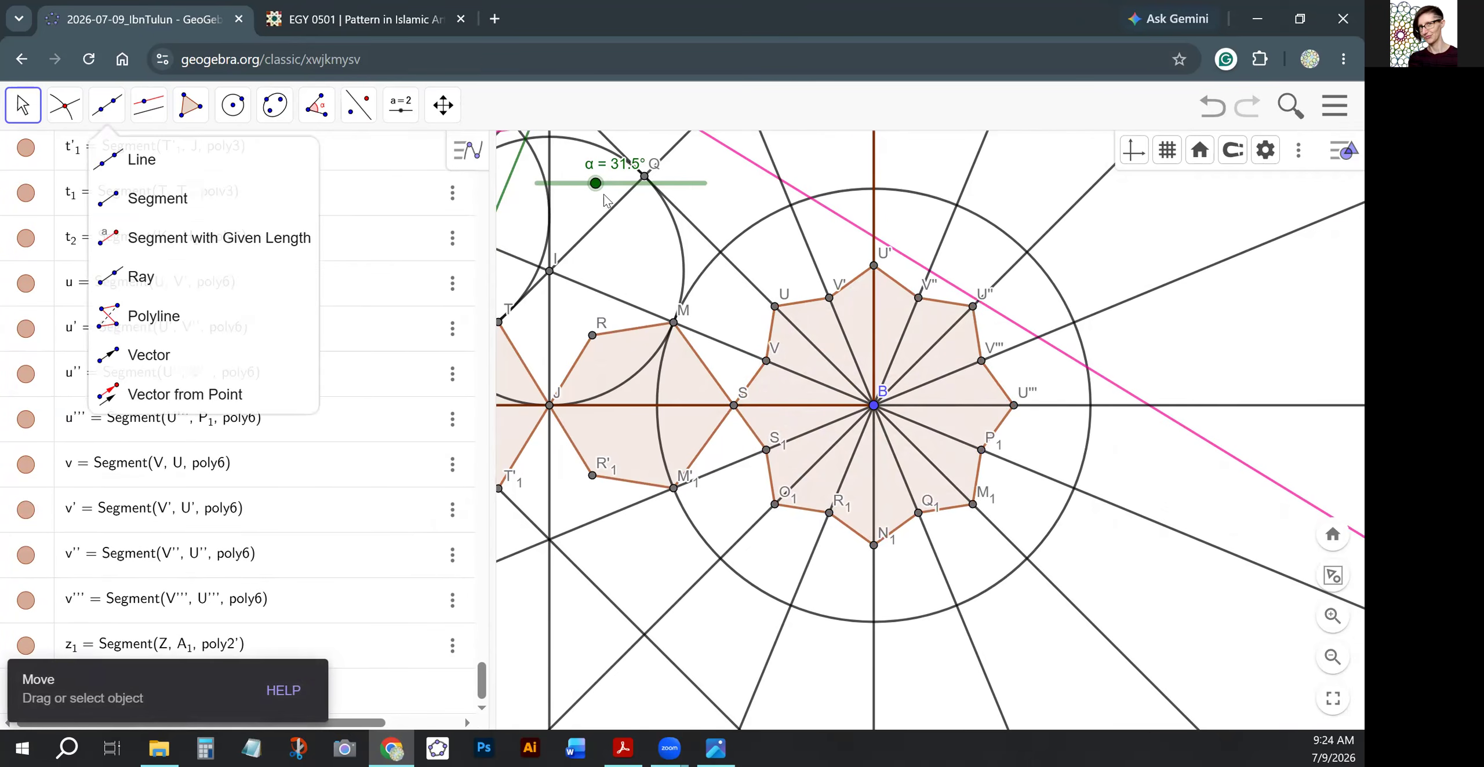
{"action": "mouse_move", "coordinate": [592, 191]}
{"action": "left_mouse_down"}
{"action": "mouse_move", "coordinate": [689, 183]}
{"action": "mouse_move", "coordinate": [546, 183]}
{"action": "mouse_move", "coordinate": [592, 183]}
{"action": "left_mouse_up"}
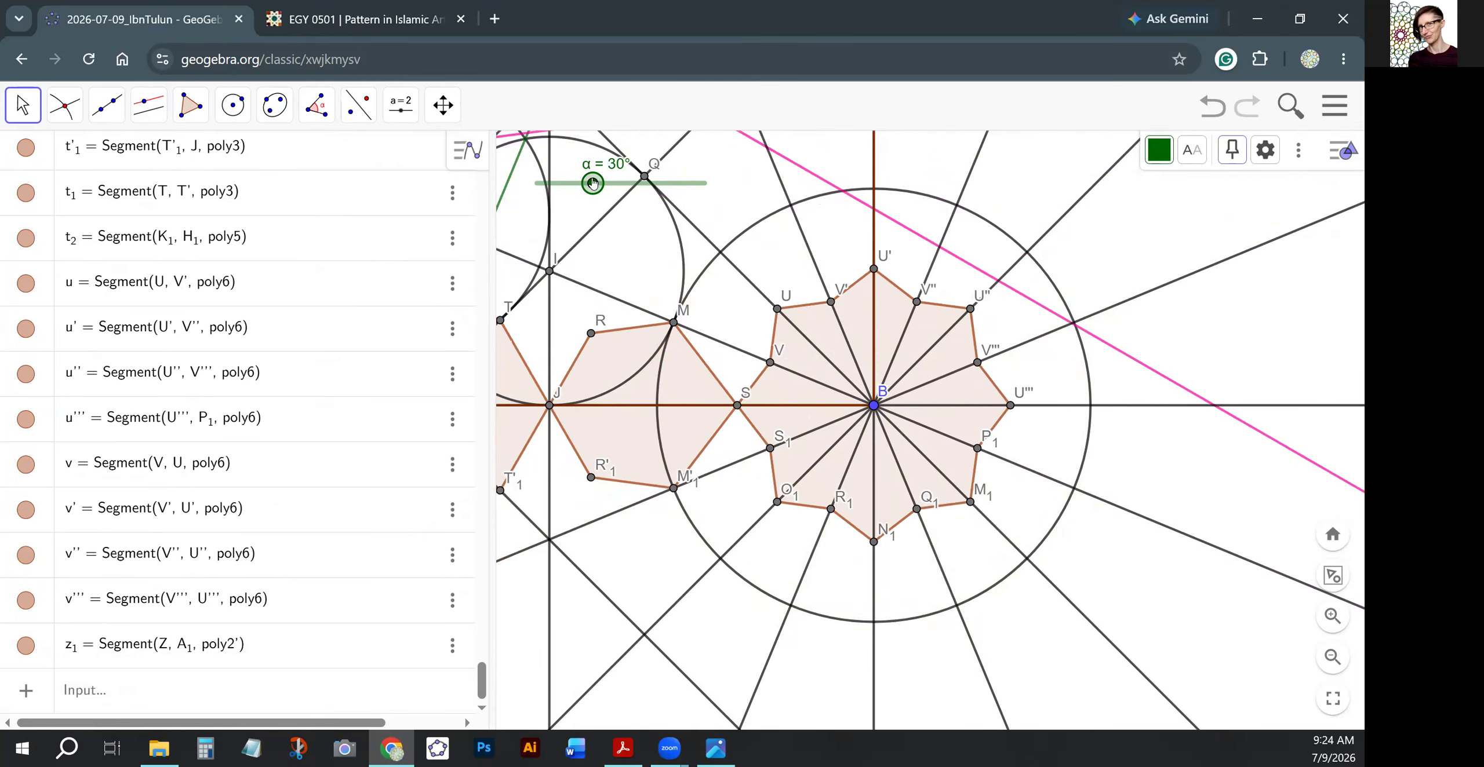
{"action": "left_click", "coordinate": [1332, 111]}
{"action": "left_click", "coordinate": [1241, 165]}
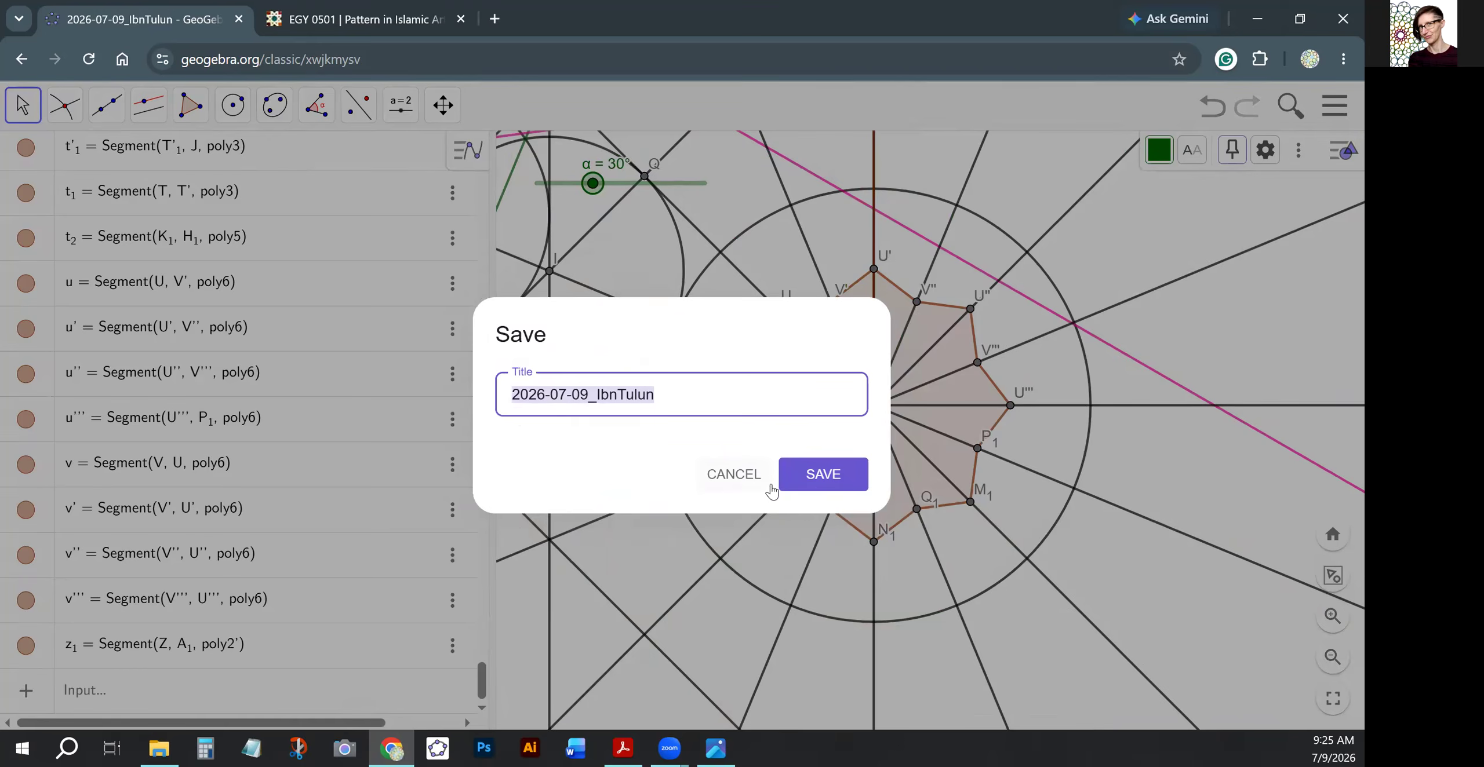
{"action": "left_click", "coordinate": [823, 474]}
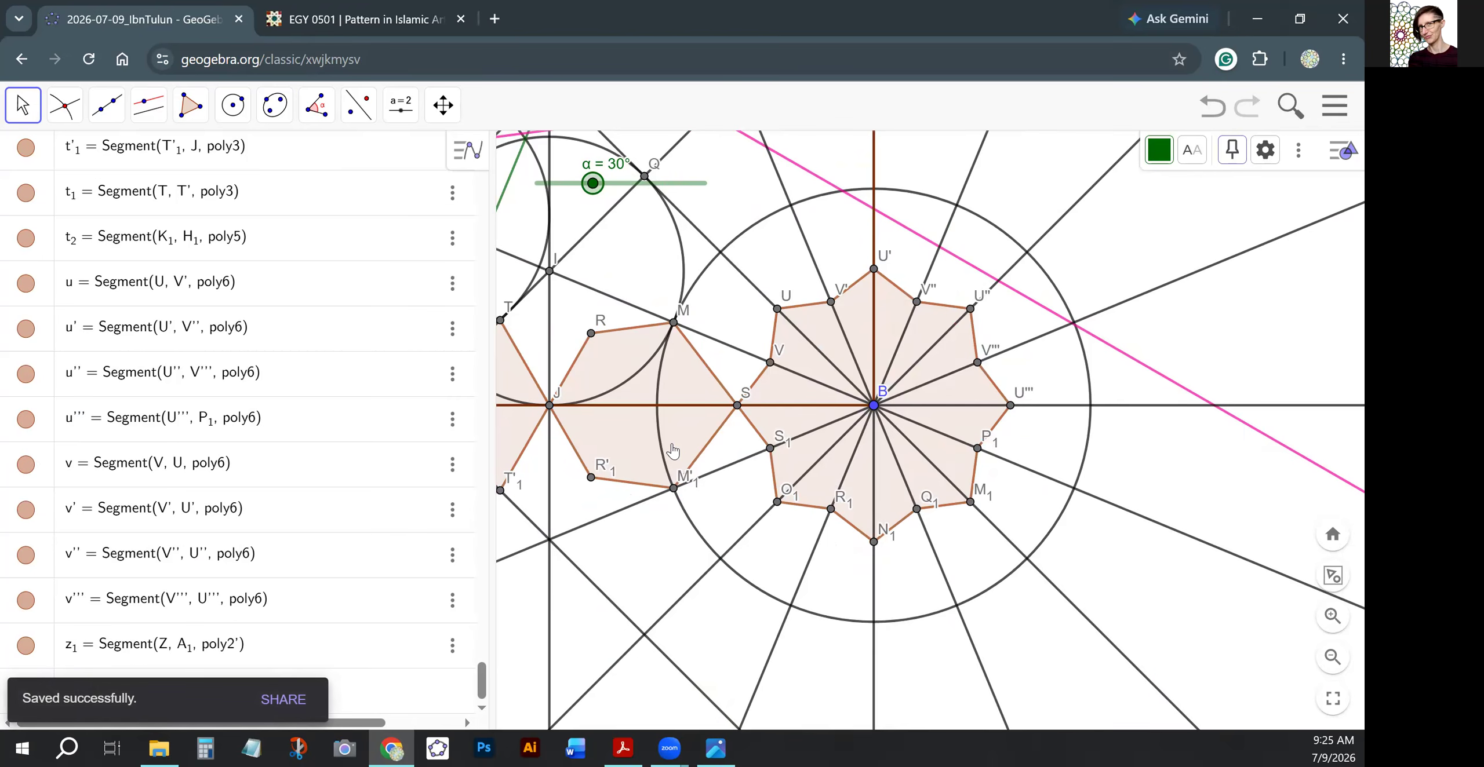
Show the label of the vertical line through B and C.
{"action": "left_click", "coordinate": [30, 112]}
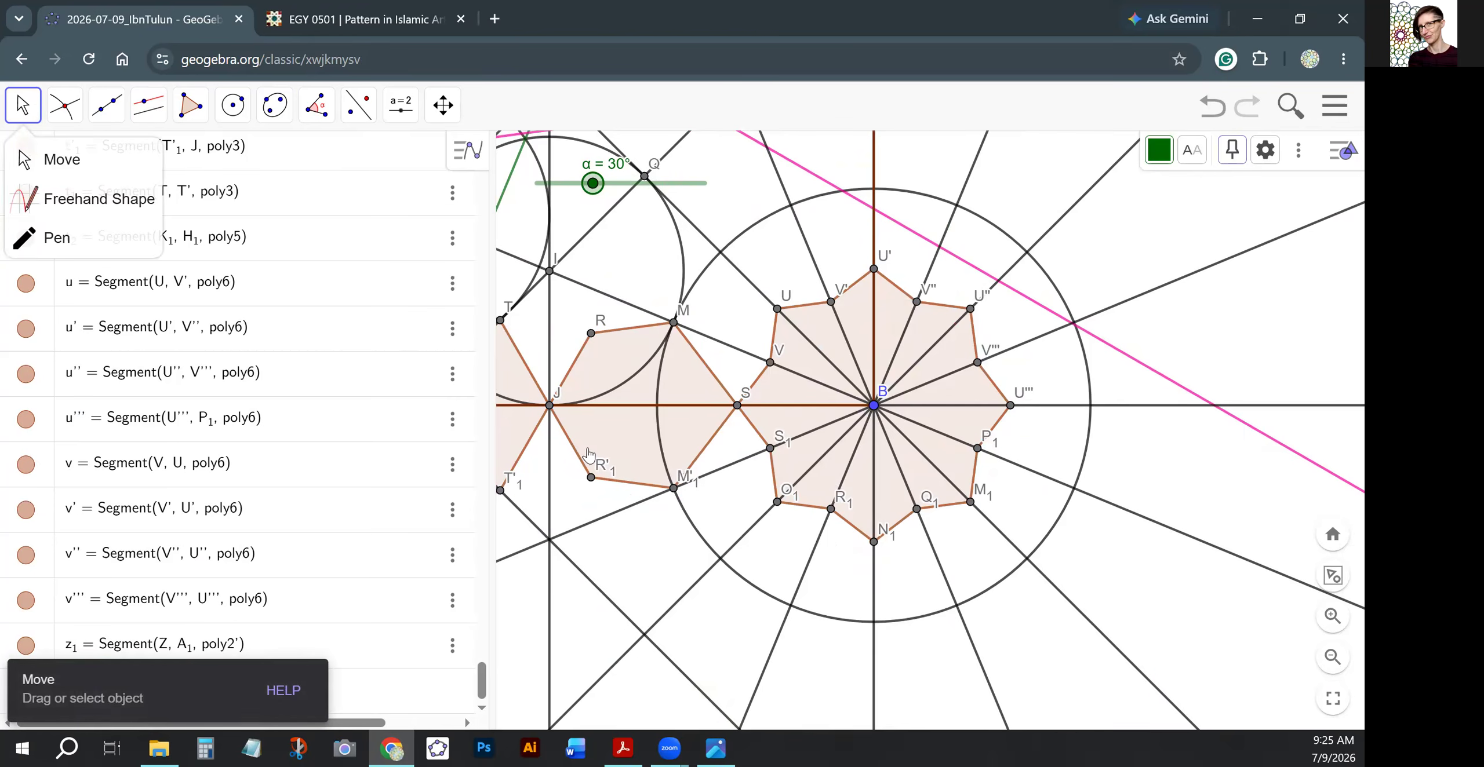
{"action": "left_click", "coordinate": [611, 538]}
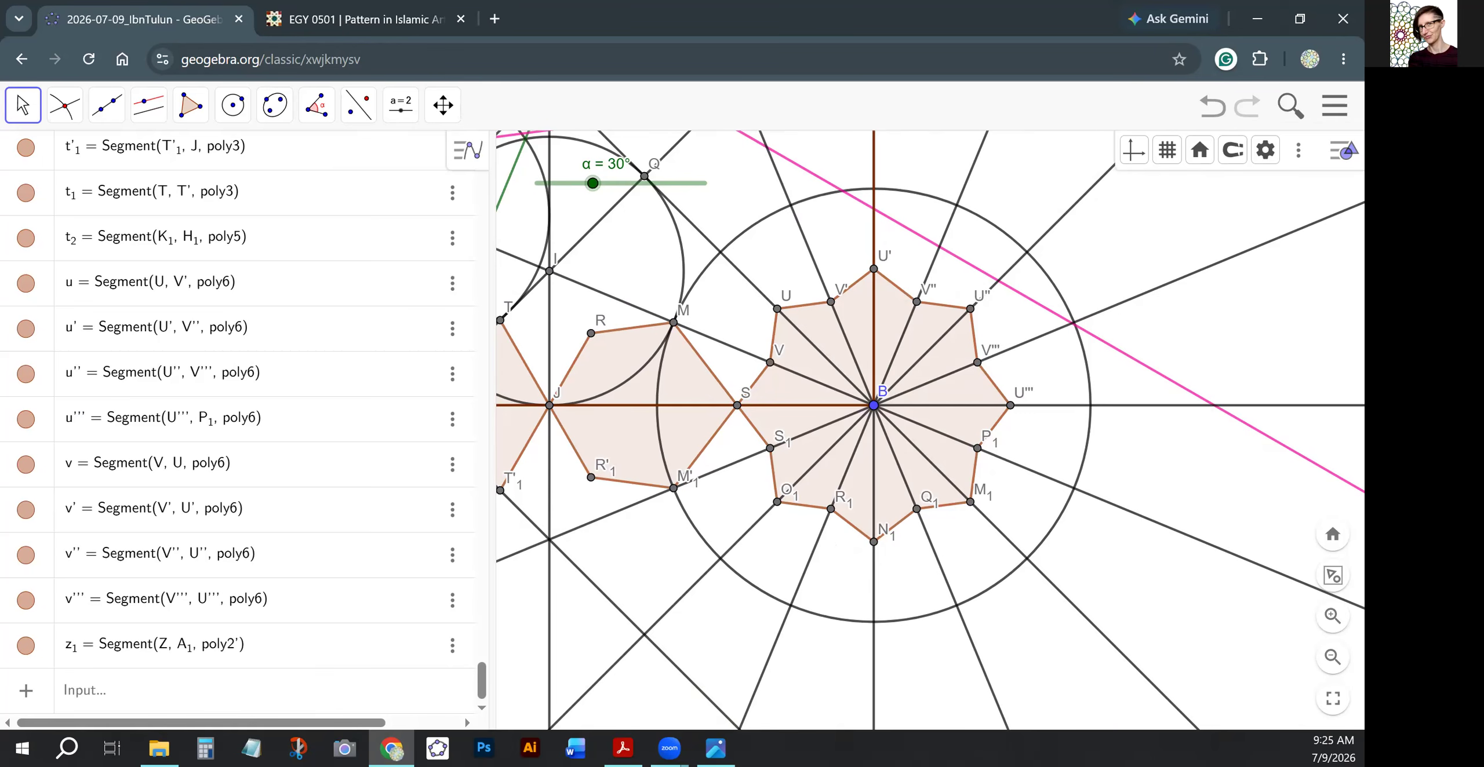
{"action": "scroll", "coordinate": [770, 416], "scroll_direction": "down", "scroll_amount": 10}
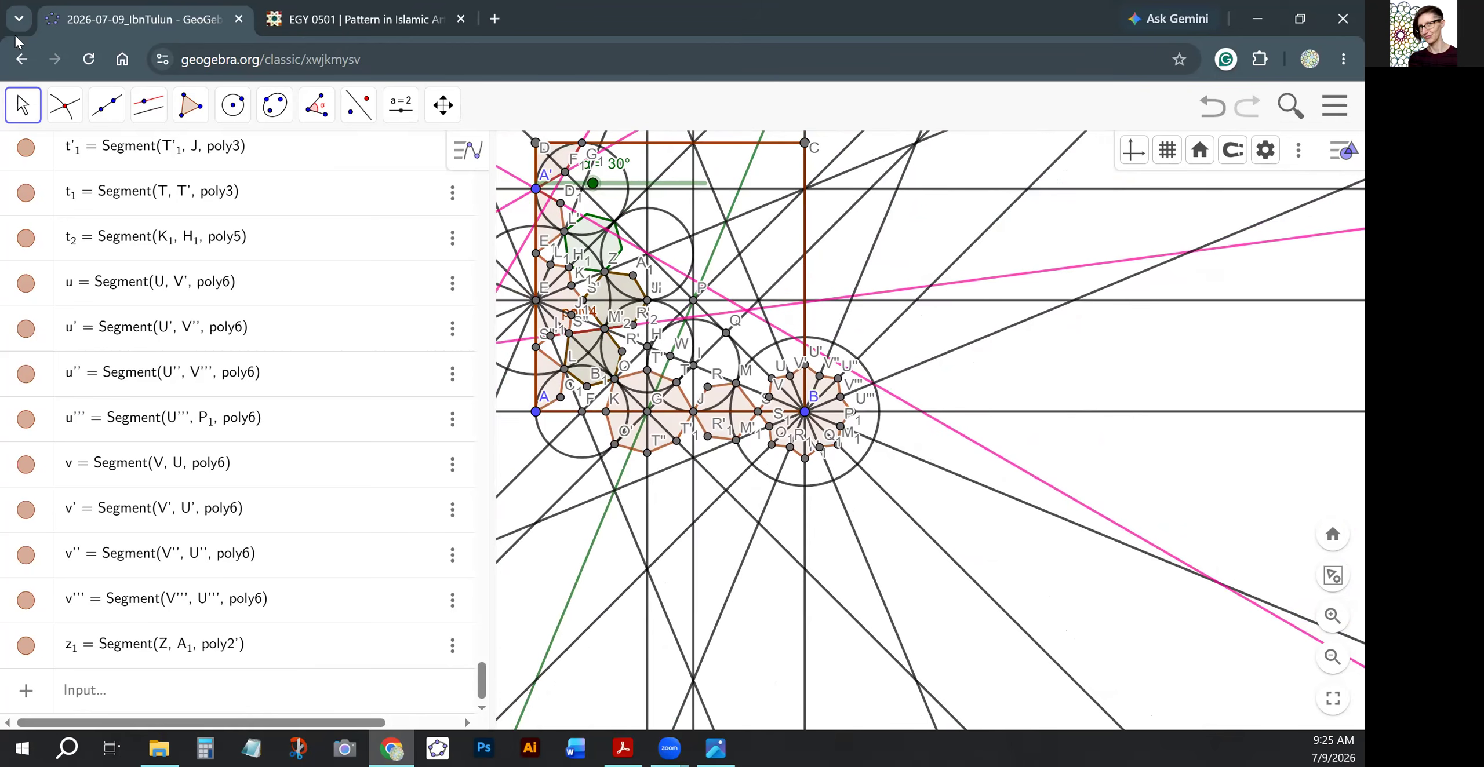
{"action": "left_click", "coordinate": [24, 108]}
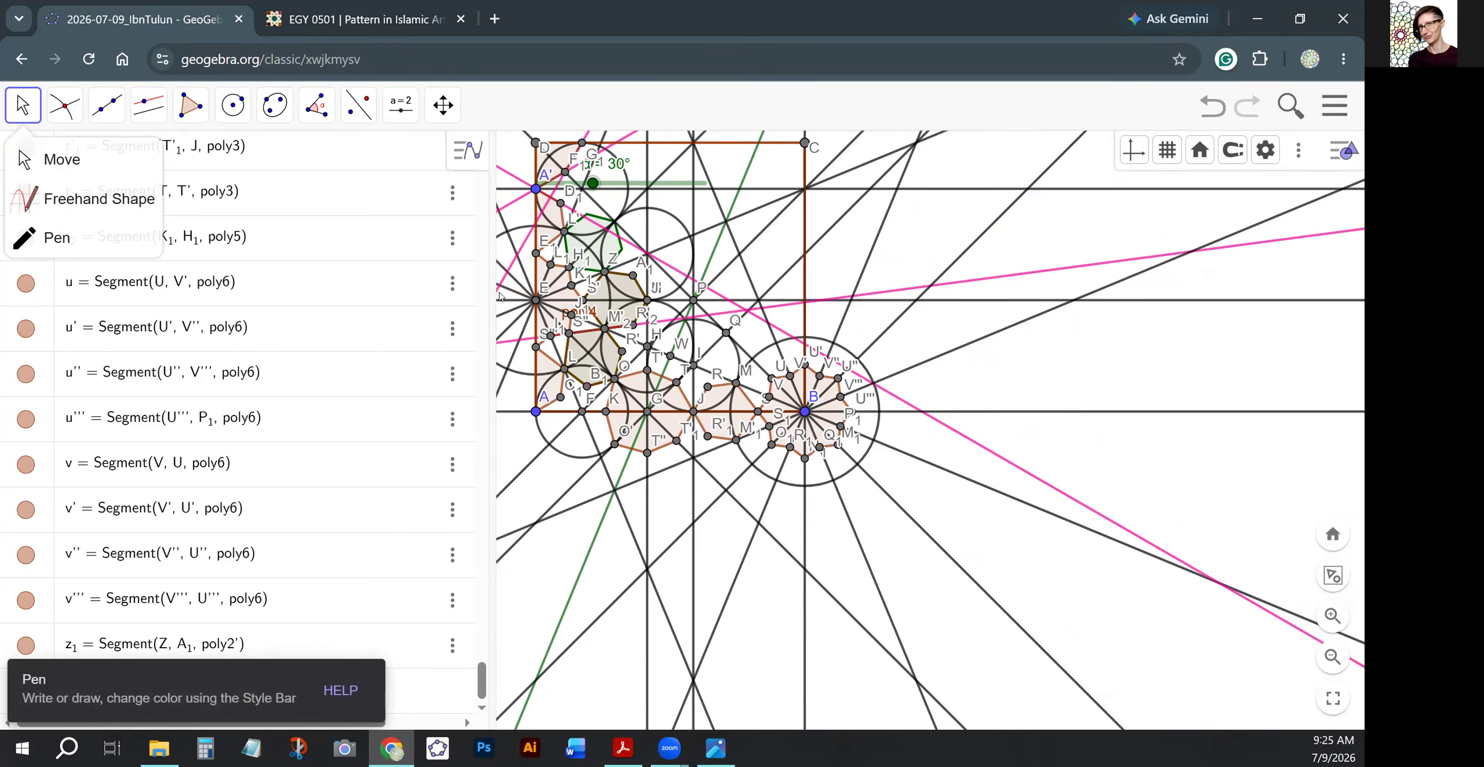
{"action": "left_click", "coordinate": [805, 528]}
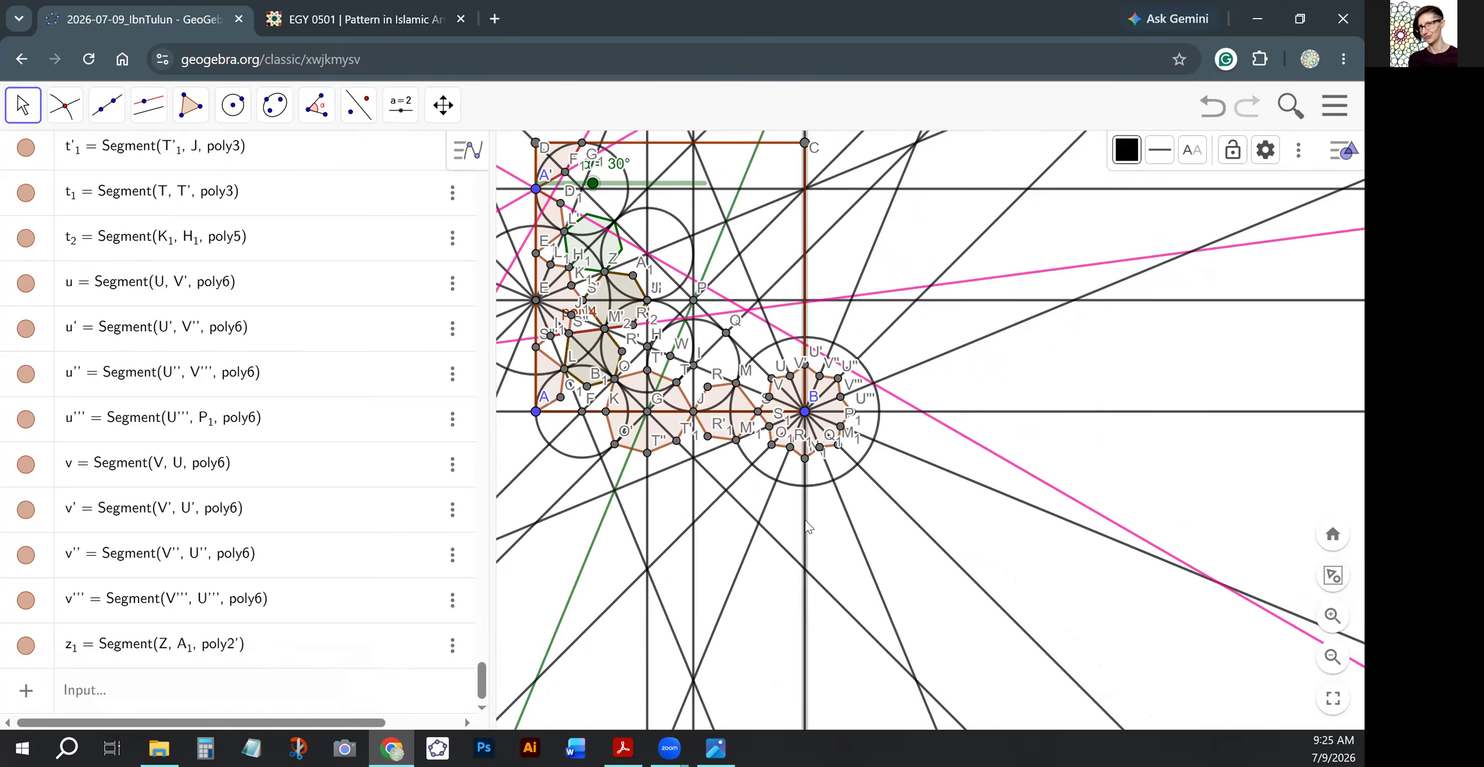
{"action": "right_click", "coordinate": [805, 526]}
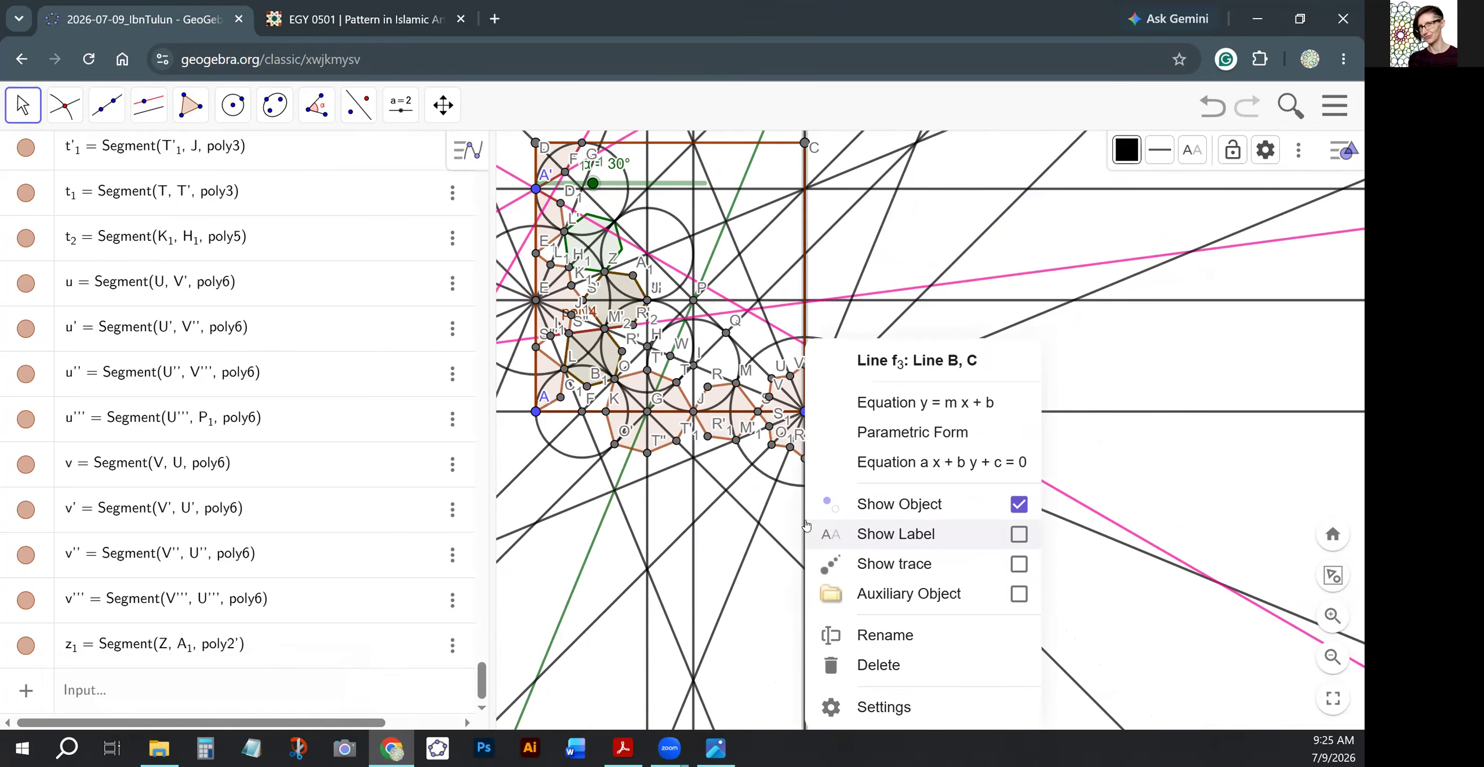
{"action": "left_click", "coordinate": [1019, 535]}
{"action": "left_click_drag", "start_coordinate": [945, 383], "coordinate": [971, 482]}
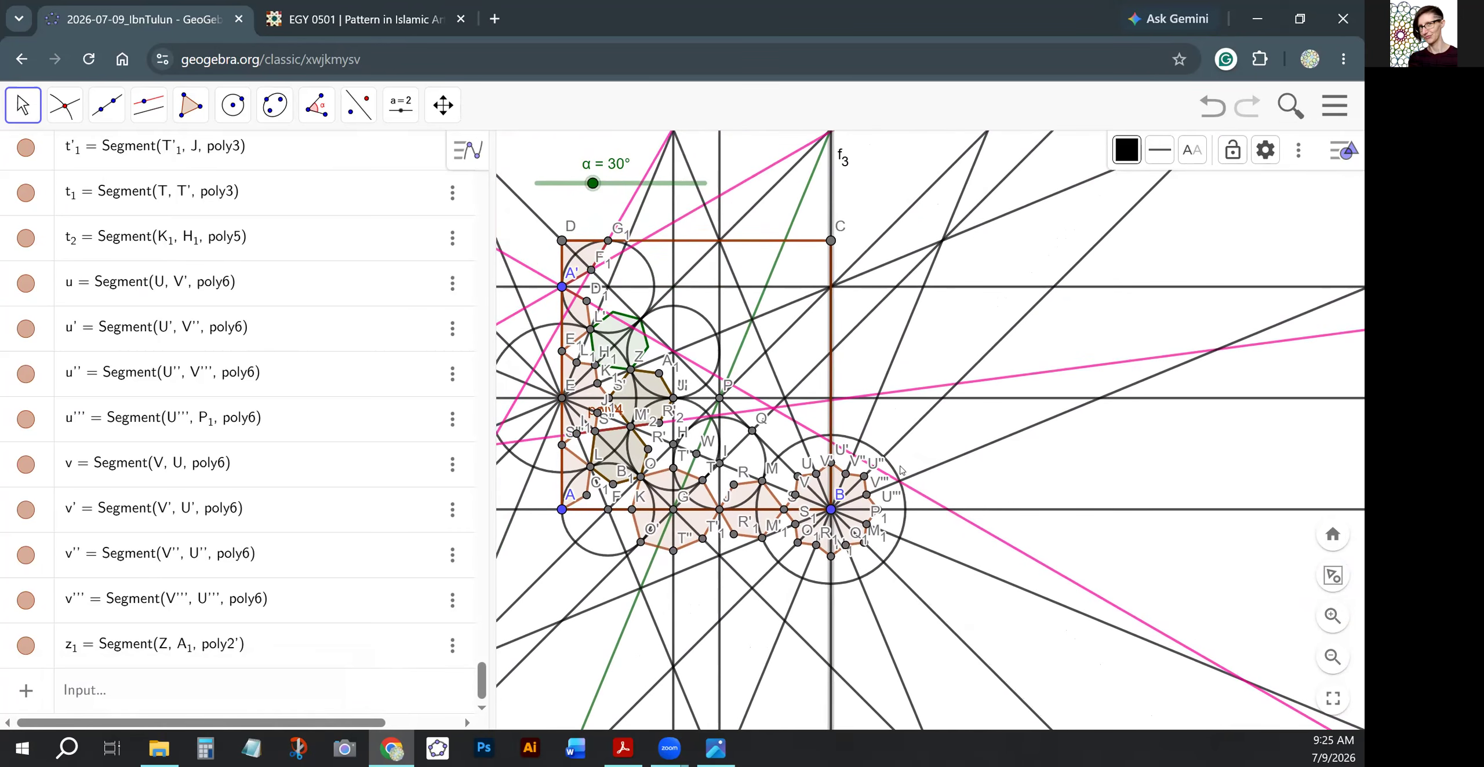
Select all objects in the Line group and hide them from the drawing.
{"action": "scroll", "coordinate": [289, 275], "scroll_direction": "up", "scroll_amount": 20}
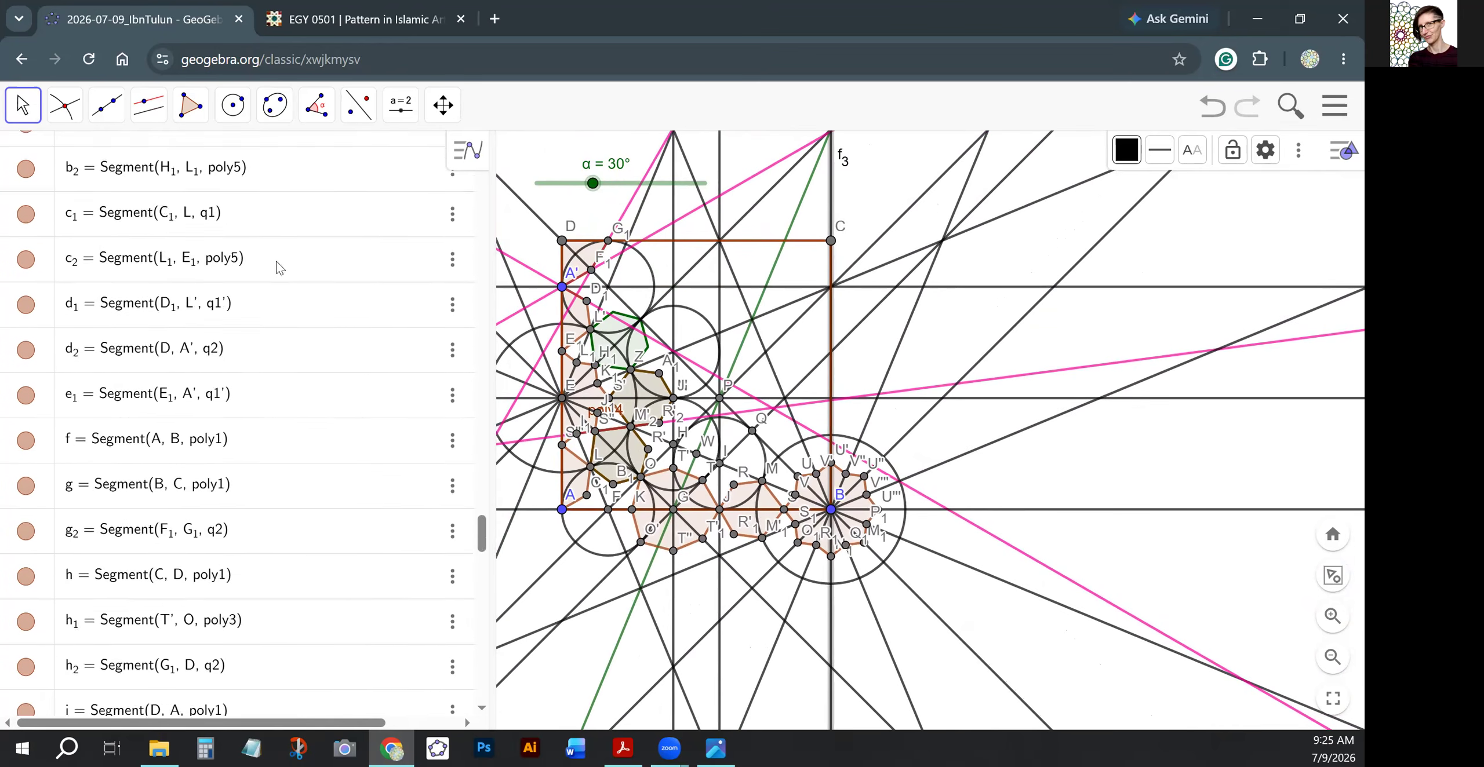
{"action": "scroll", "coordinate": [267, 267], "scroll_direction": "down", "scroll_amount": 8}
{"action": "scroll", "coordinate": [58, 302], "scroll_direction": "up", "scroll_amount": 4}
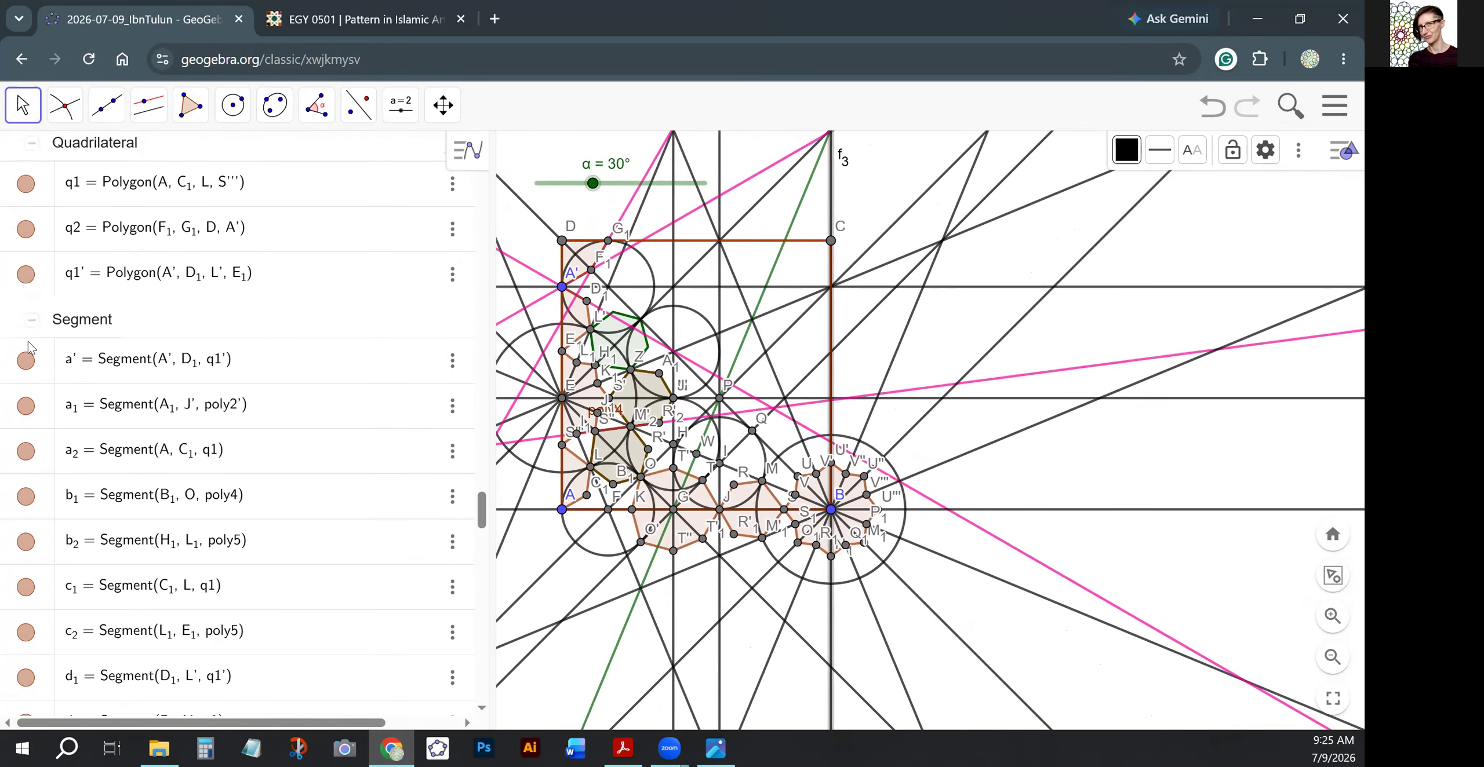
{"action": "scroll", "coordinate": [47, 327], "scroll_direction": "up", "scroll_amount": 20}
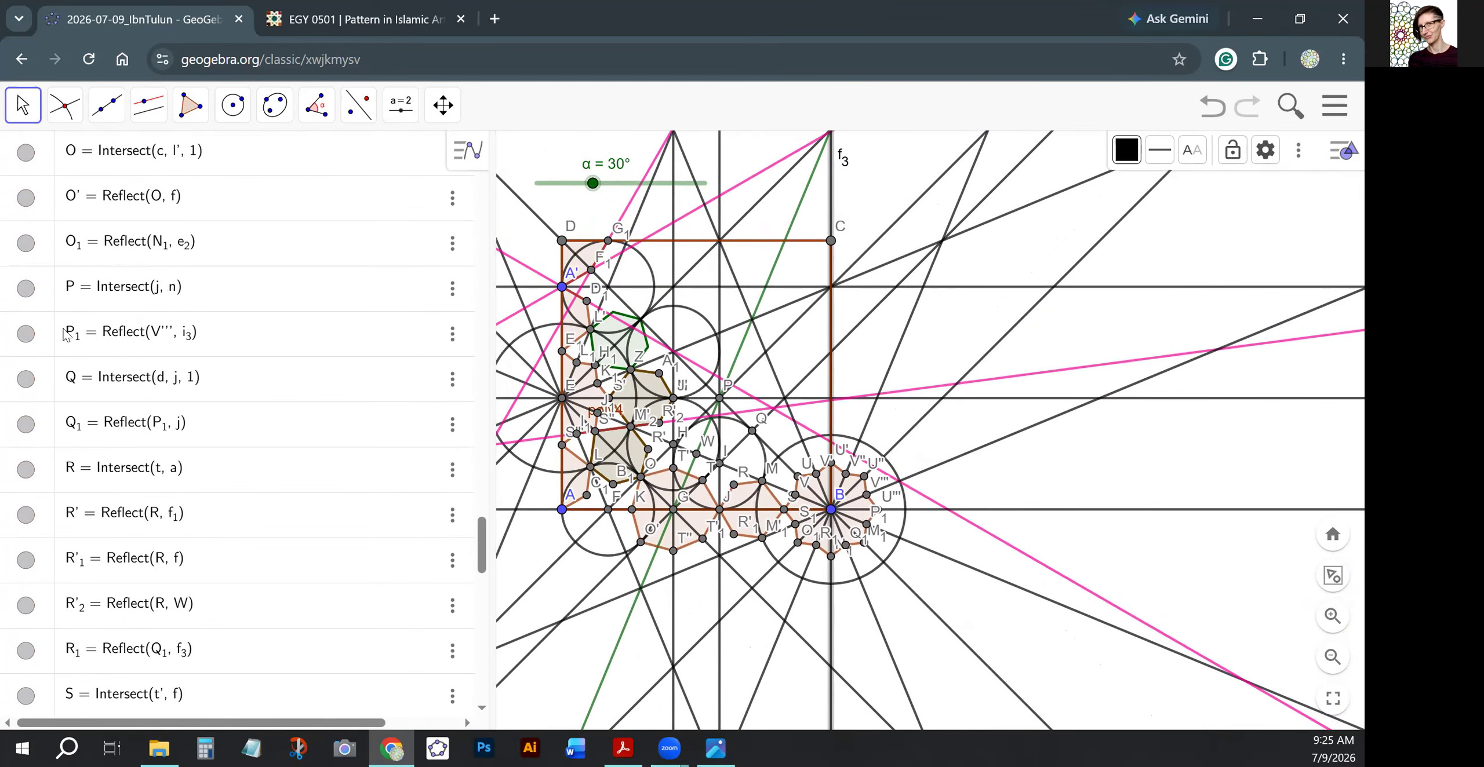
{"action": "scroll", "coordinate": [68, 326], "scroll_direction": "down", "scroll_amount": 20}
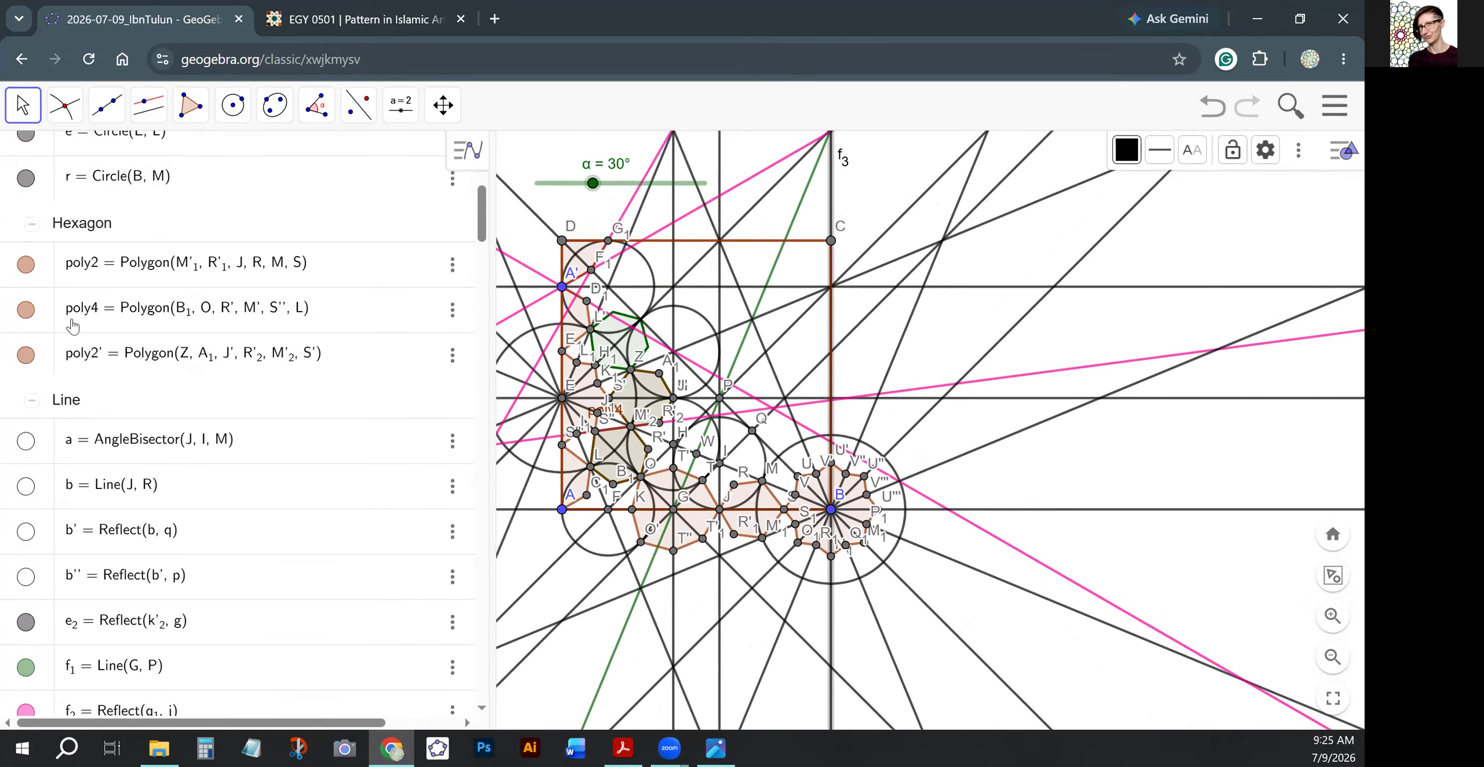
{"action": "left_click", "coordinate": [68, 403]}
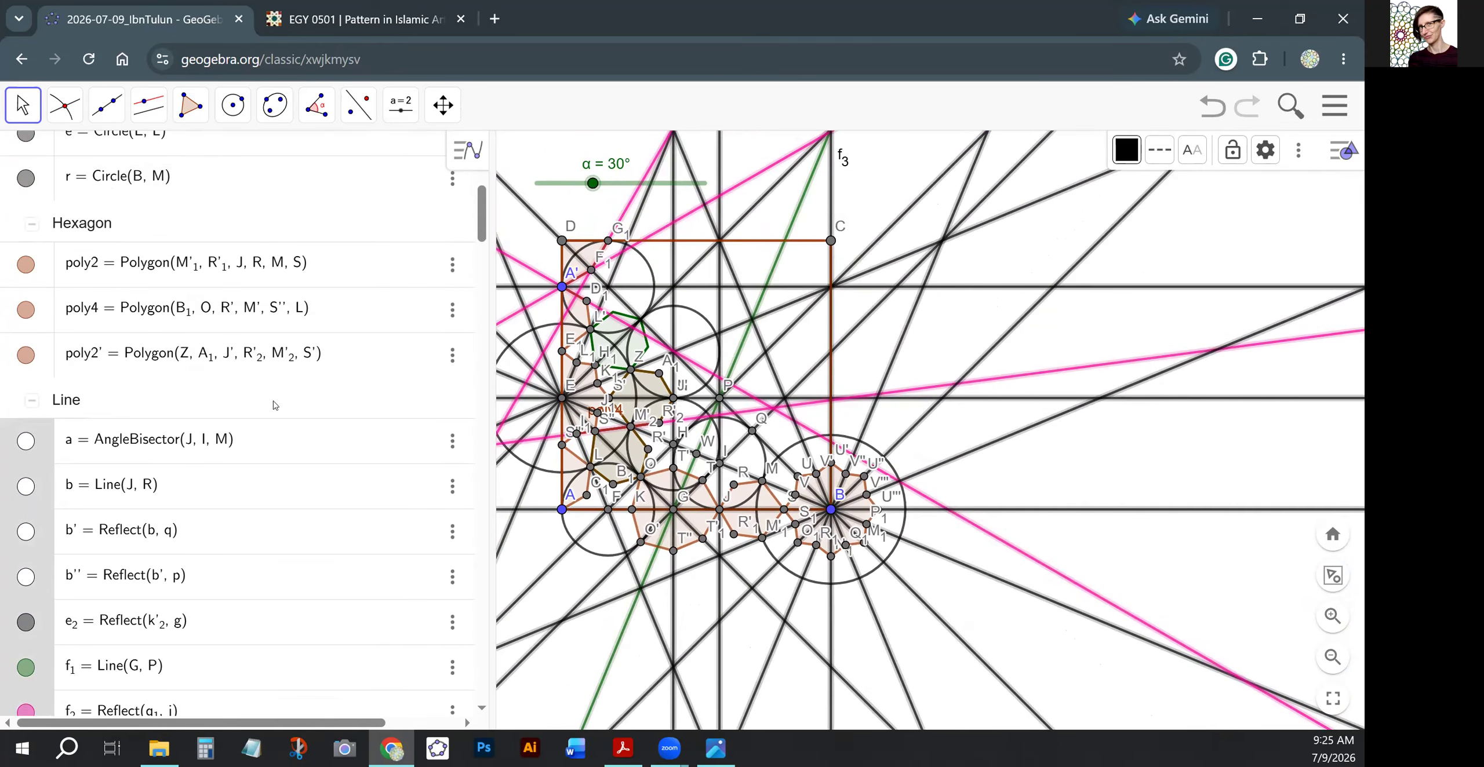
{"action": "right_click", "coordinate": [880, 306]}
{"action": "left_click", "coordinate": [1090, 477]}
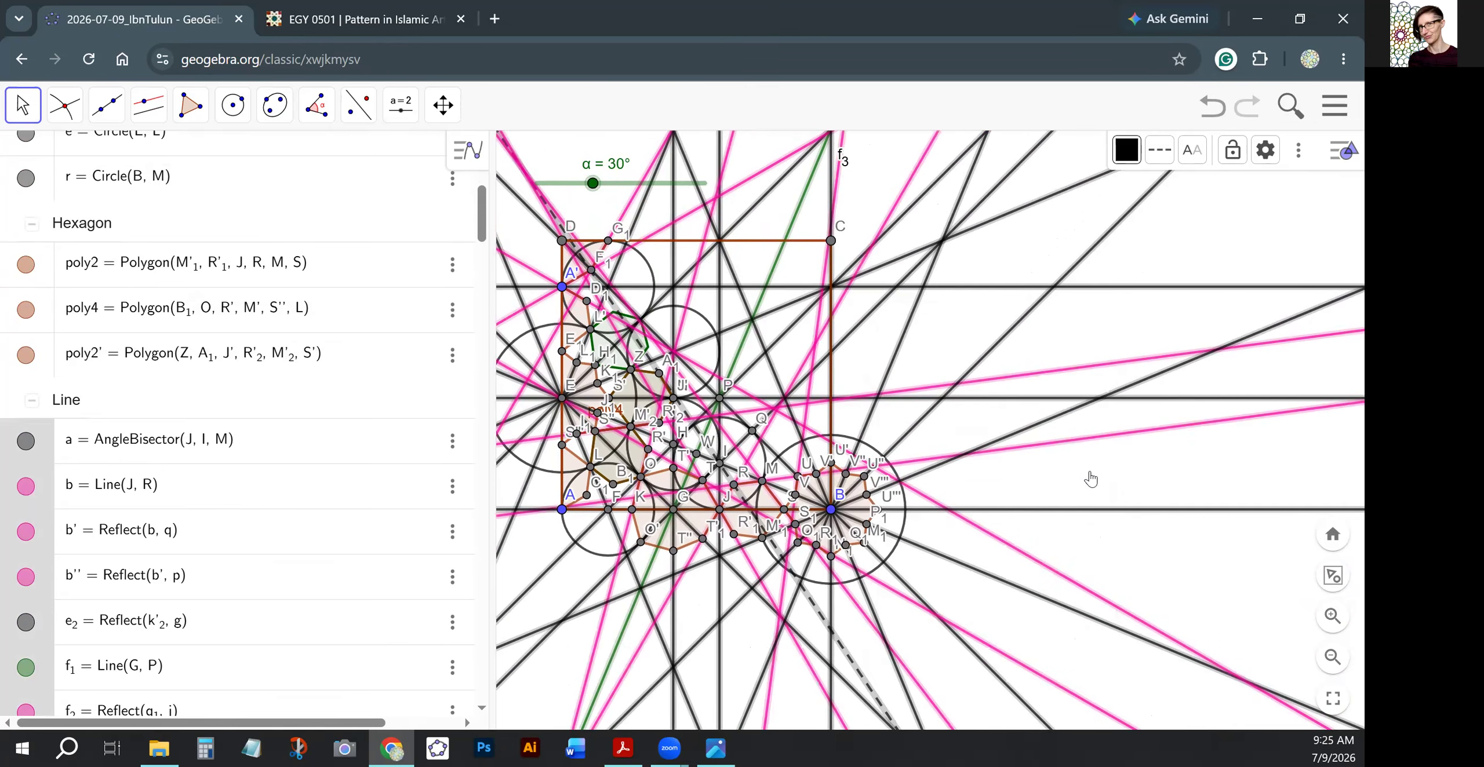
{"action": "right_click", "coordinate": [1015, 451]}
{"action": "left_click", "coordinate": [1225, 537]}
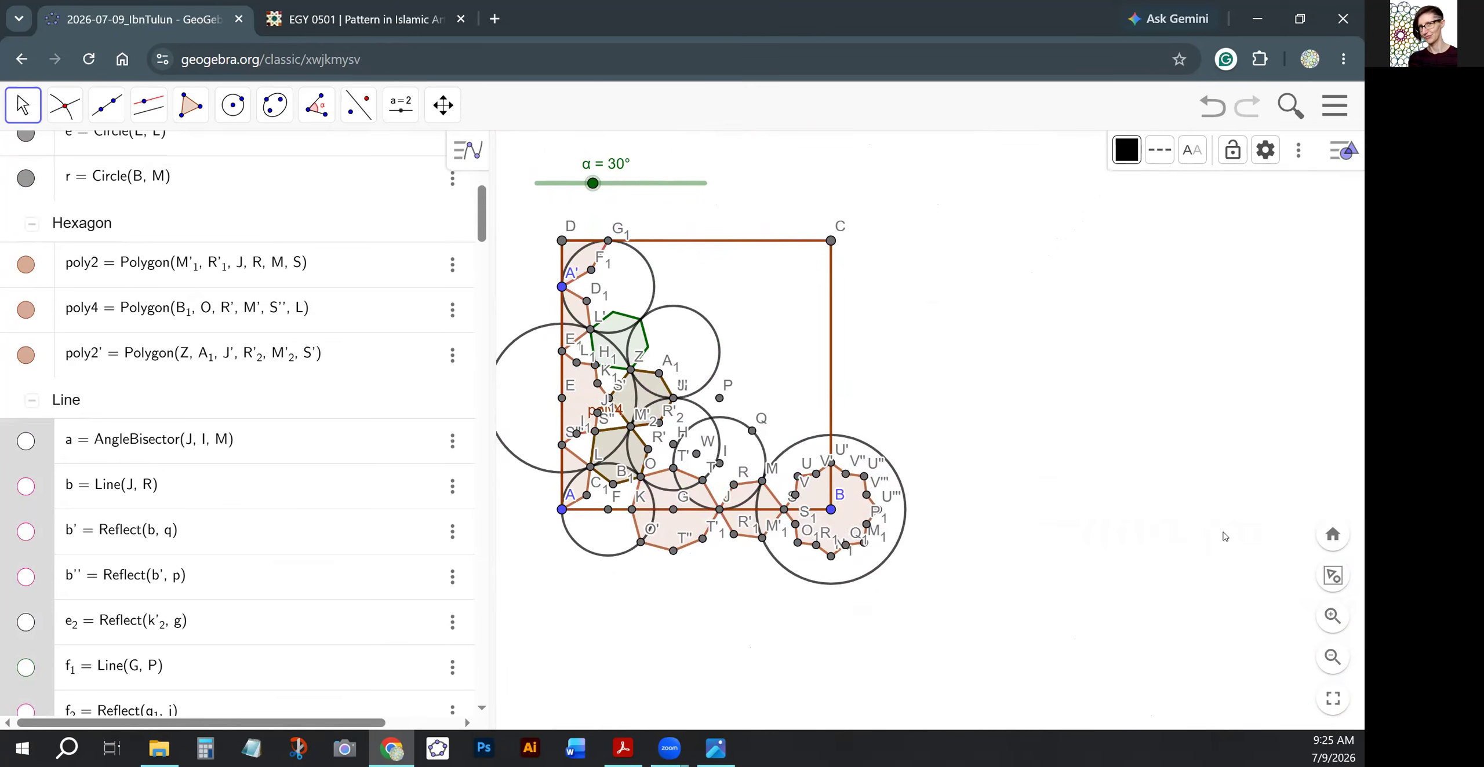
Make only line f₃ through B and C visible again, collapse the Line group and clear the selection.
{"action": "scroll", "coordinate": [86, 422], "scroll_direction": "down", "scroll_amount": 15}
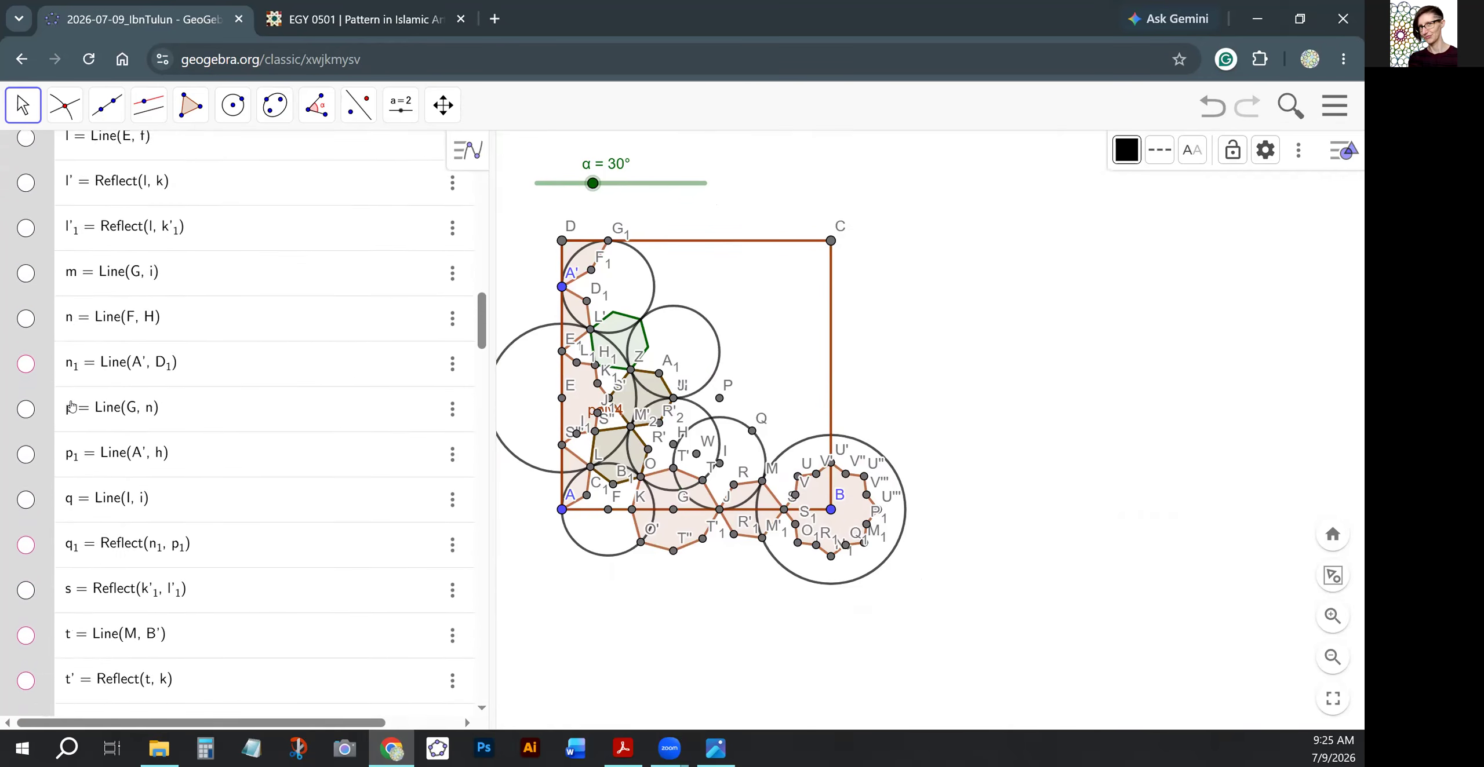
{"action": "scroll", "coordinate": [71, 405], "scroll_direction": "up", "scroll_amount": 15}
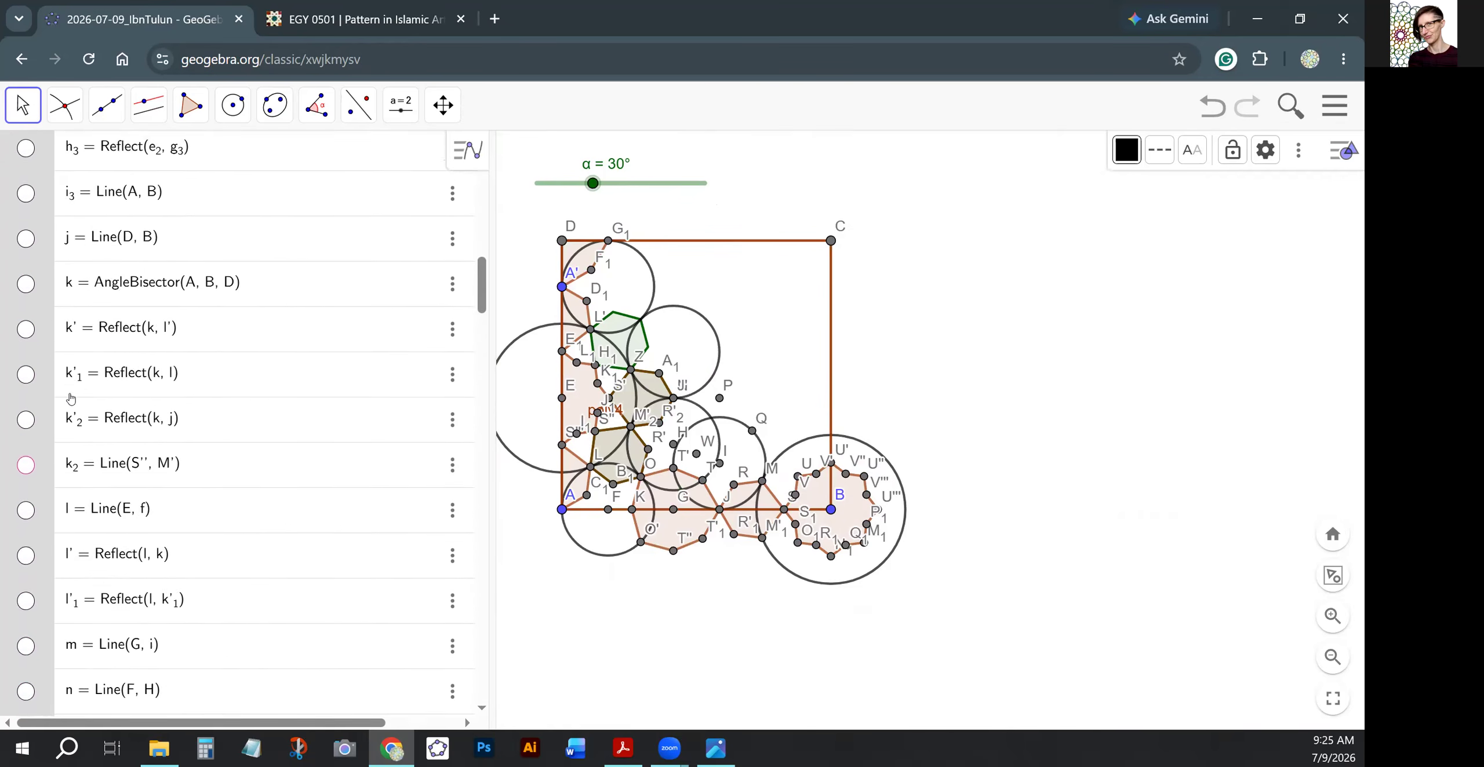
{"action": "left_click", "coordinate": [26, 478]}
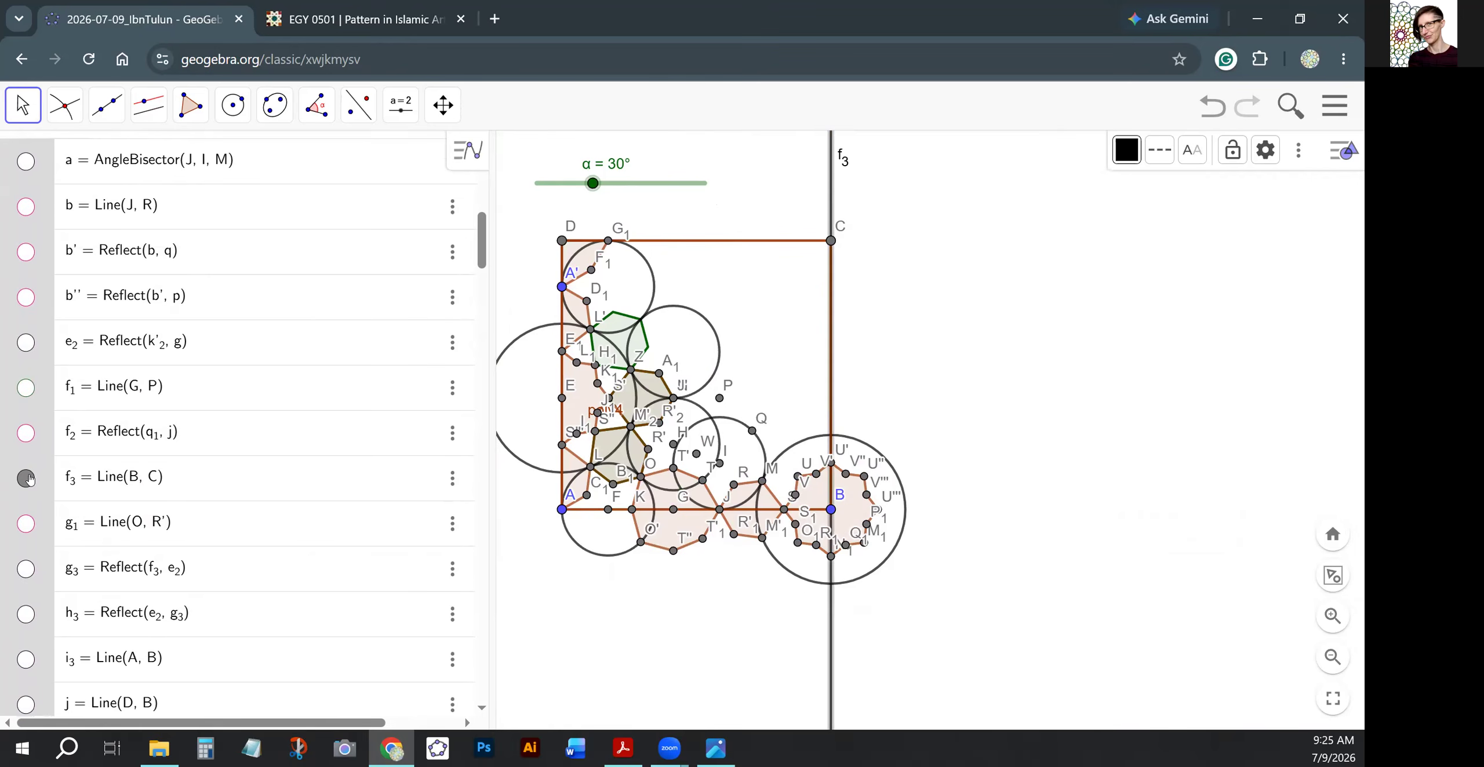
{"action": "scroll", "coordinate": [12, 359], "scroll_direction": "up", "scroll_amount": 5}
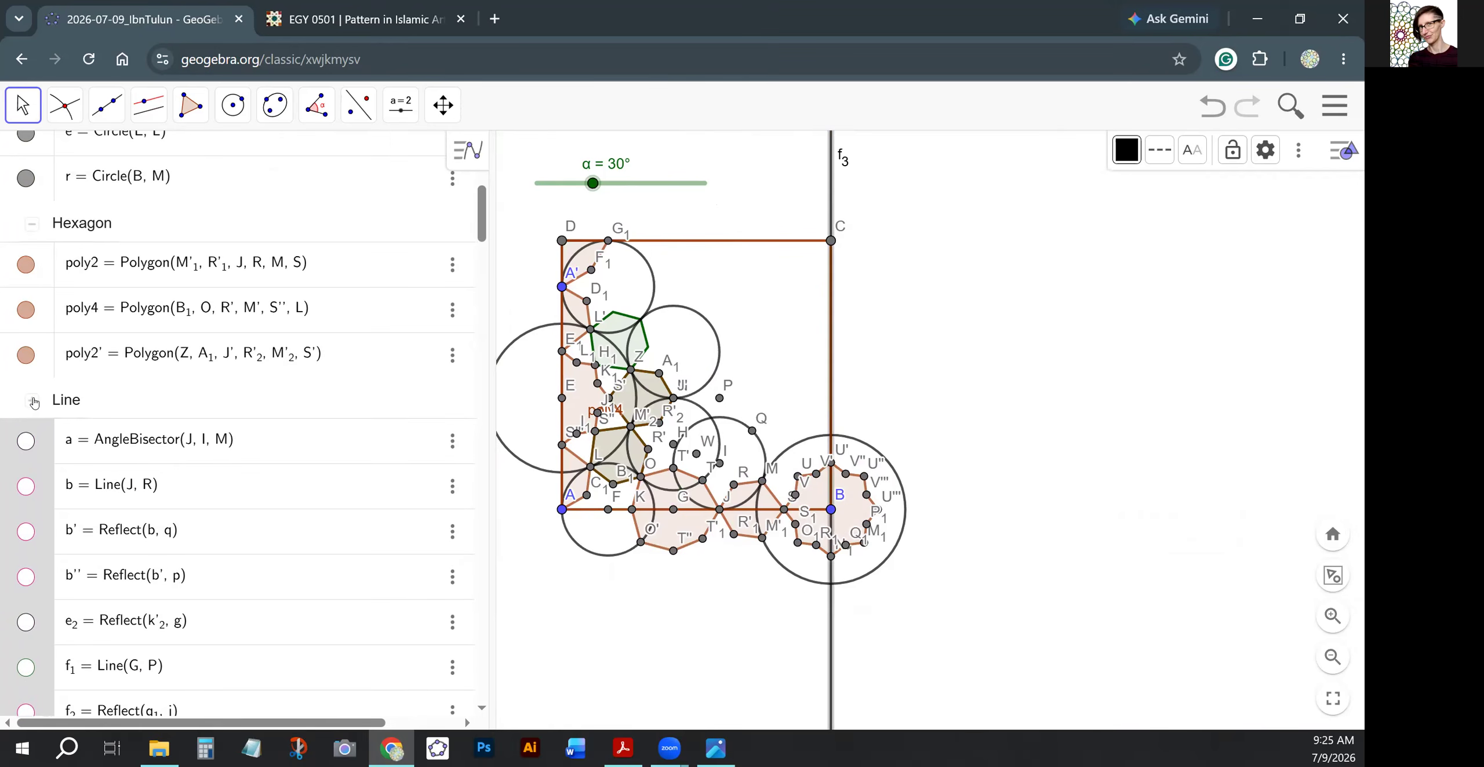
{"action": "left_click", "coordinate": [32, 400]}
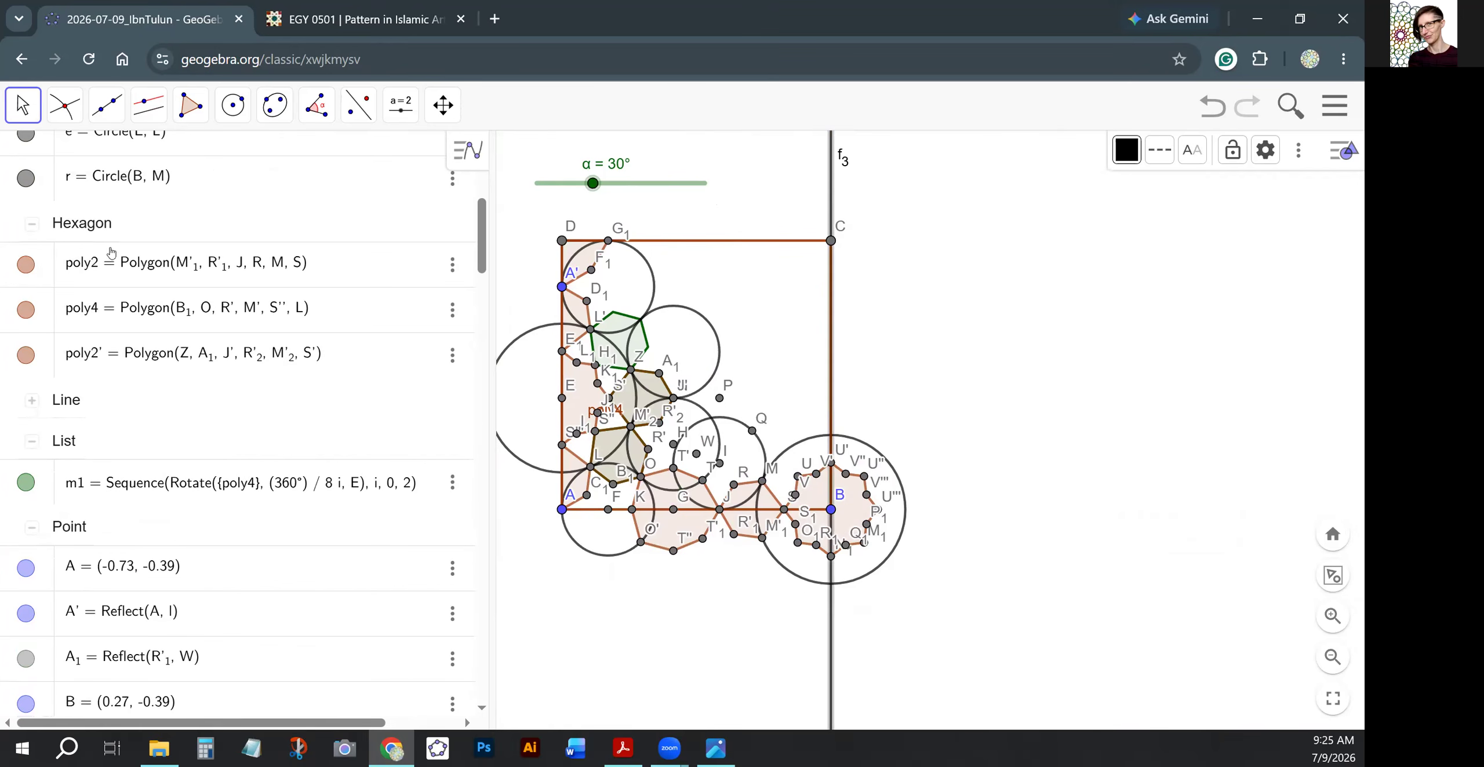
{"action": "left_click", "coordinate": [23, 106]}
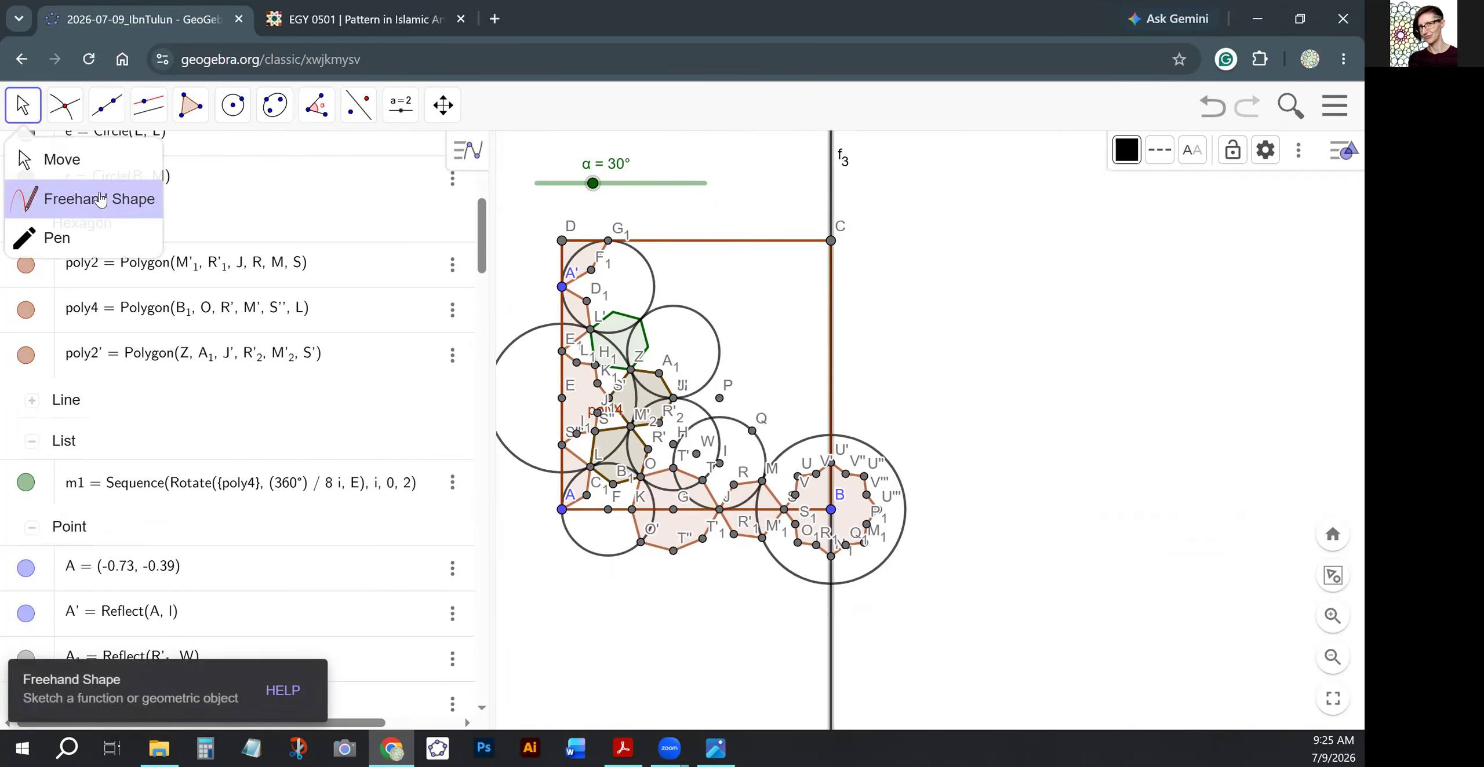
{"action": "left_click", "coordinate": [771, 371]}
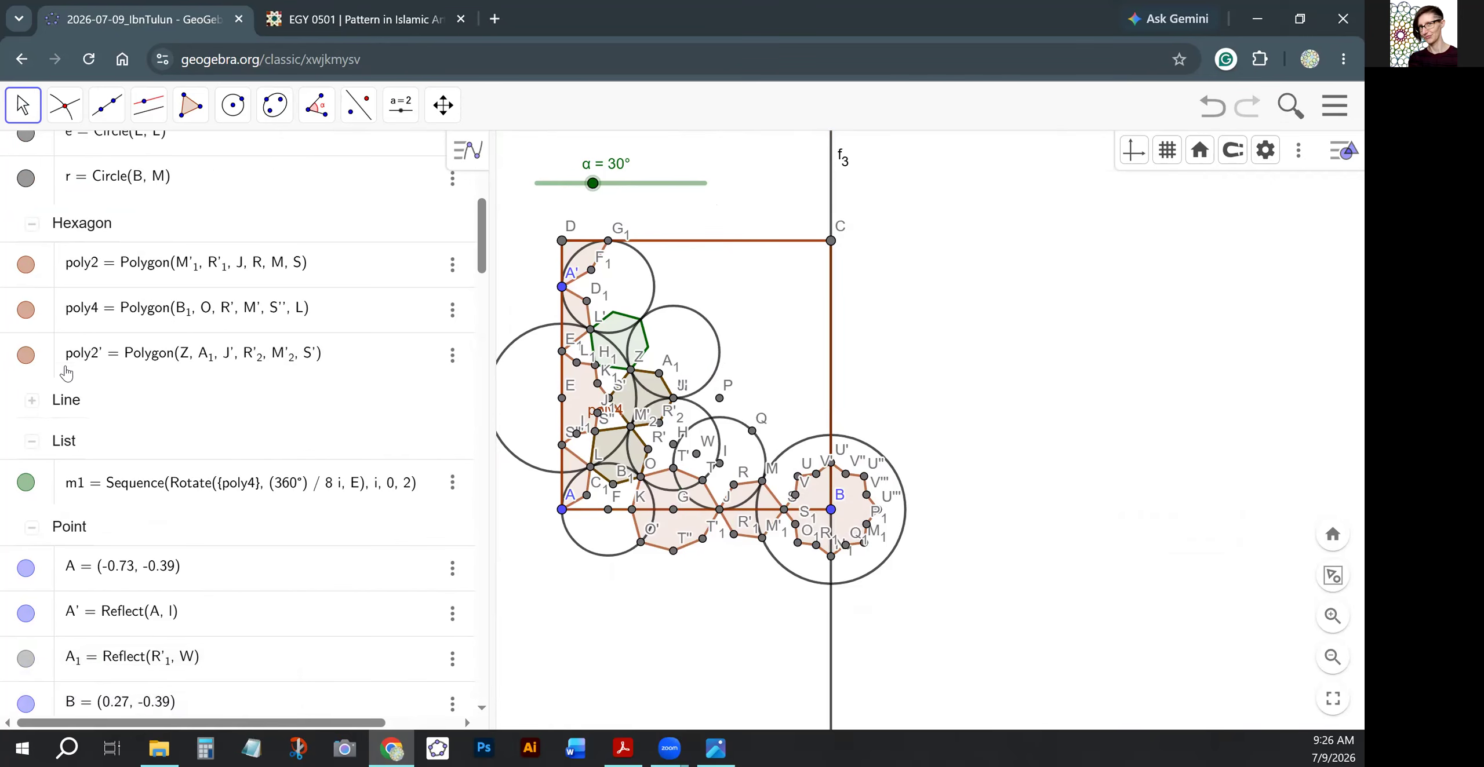
Hide all points of the construction except B and collapse the Point group.
{"action": "scroll", "coordinate": [49, 418], "scroll_direction": "down", "scroll_amount": 3}
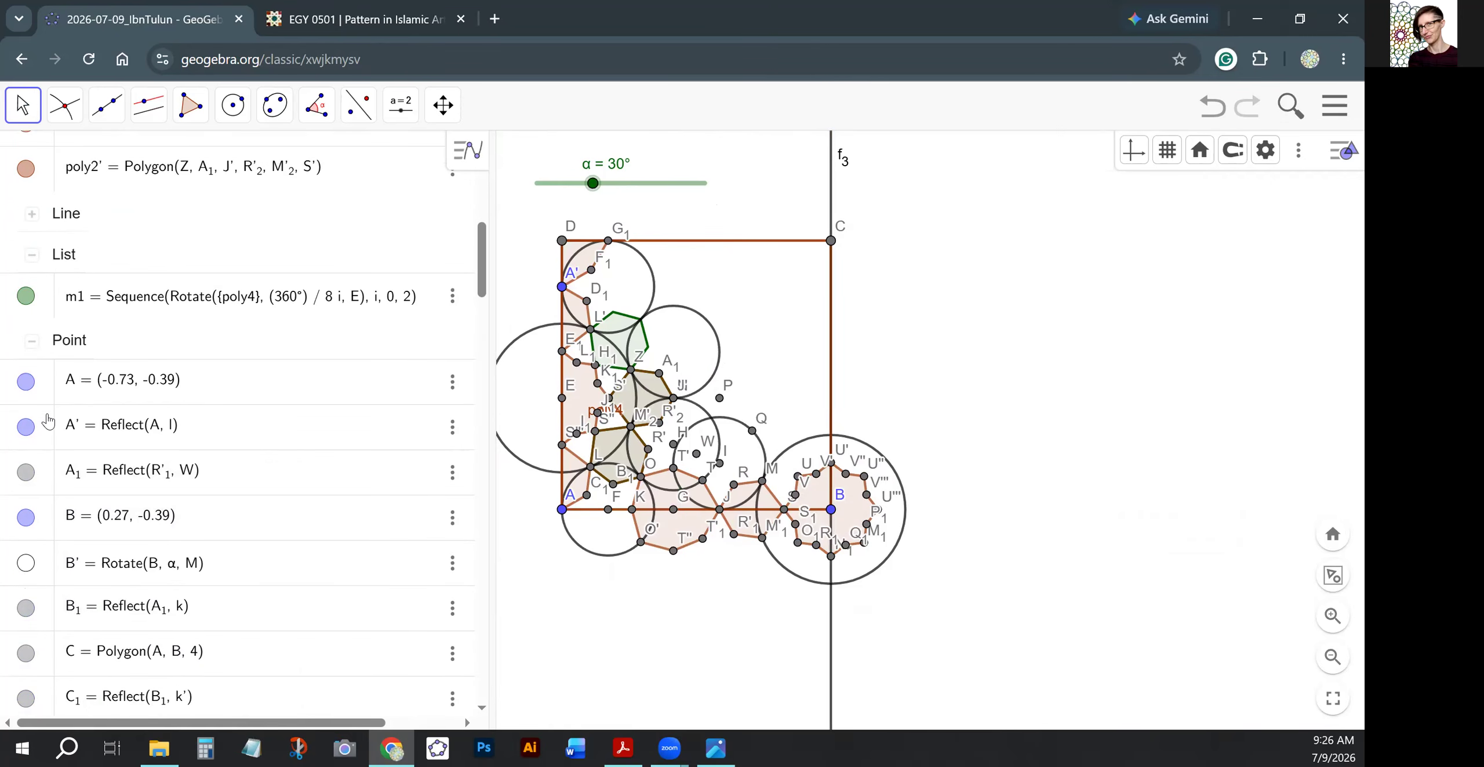
{"action": "left_click", "coordinate": [69, 344]}
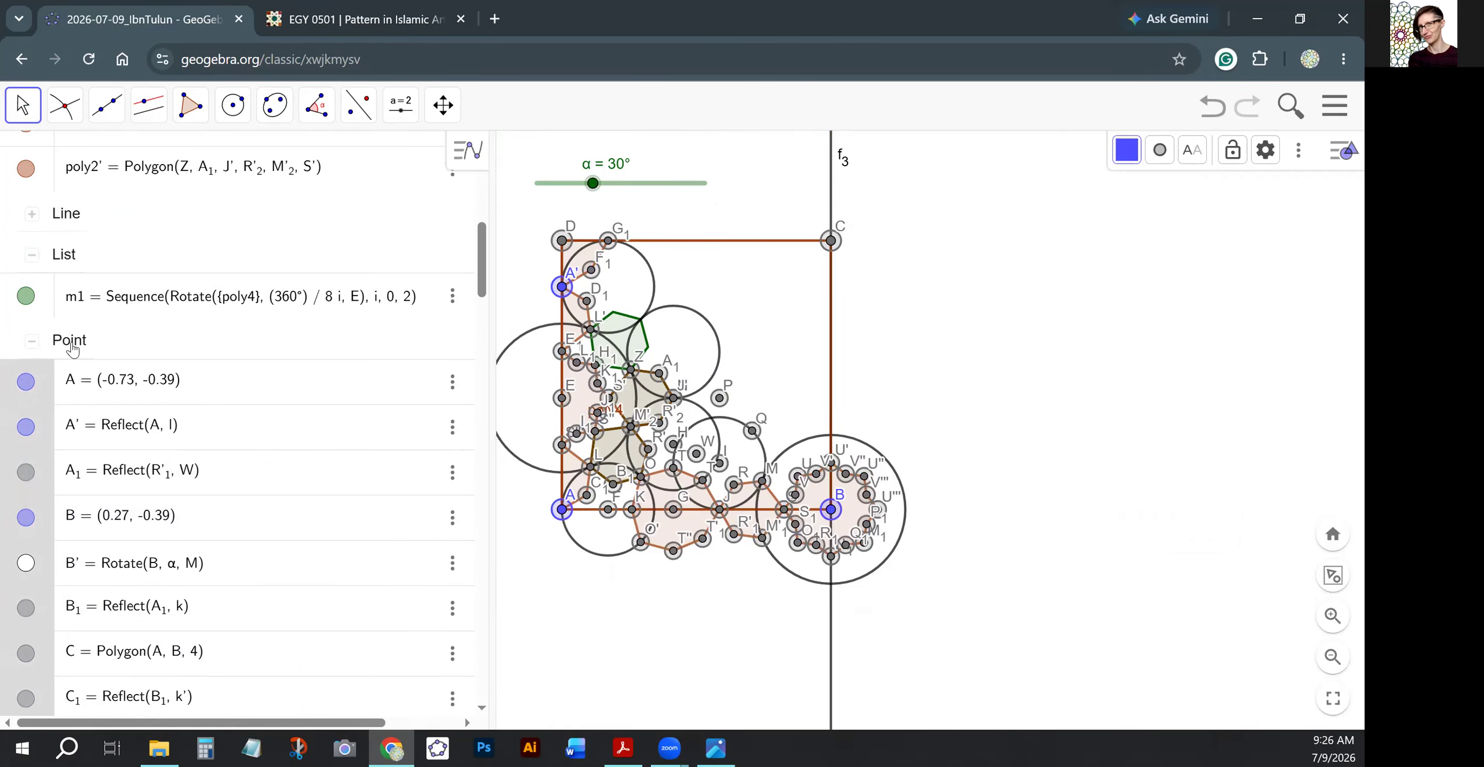
{"action": "right_click", "coordinate": [723, 406]}
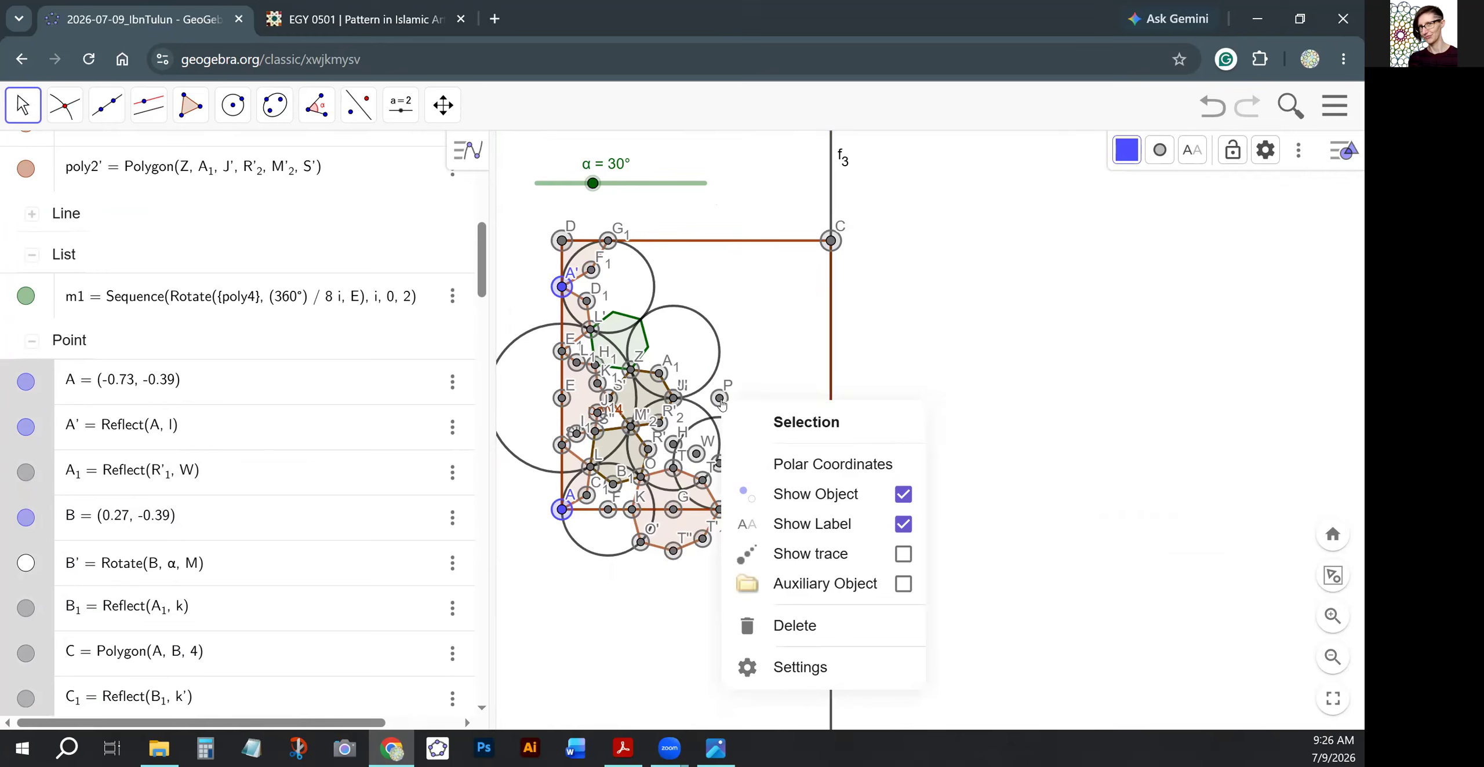
{"action": "left_click", "coordinate": [903, 494]}
{"action": "left_click", "coordinate": [32, 517]}
{"action": "left_click", "coordinate": [31, 342]}
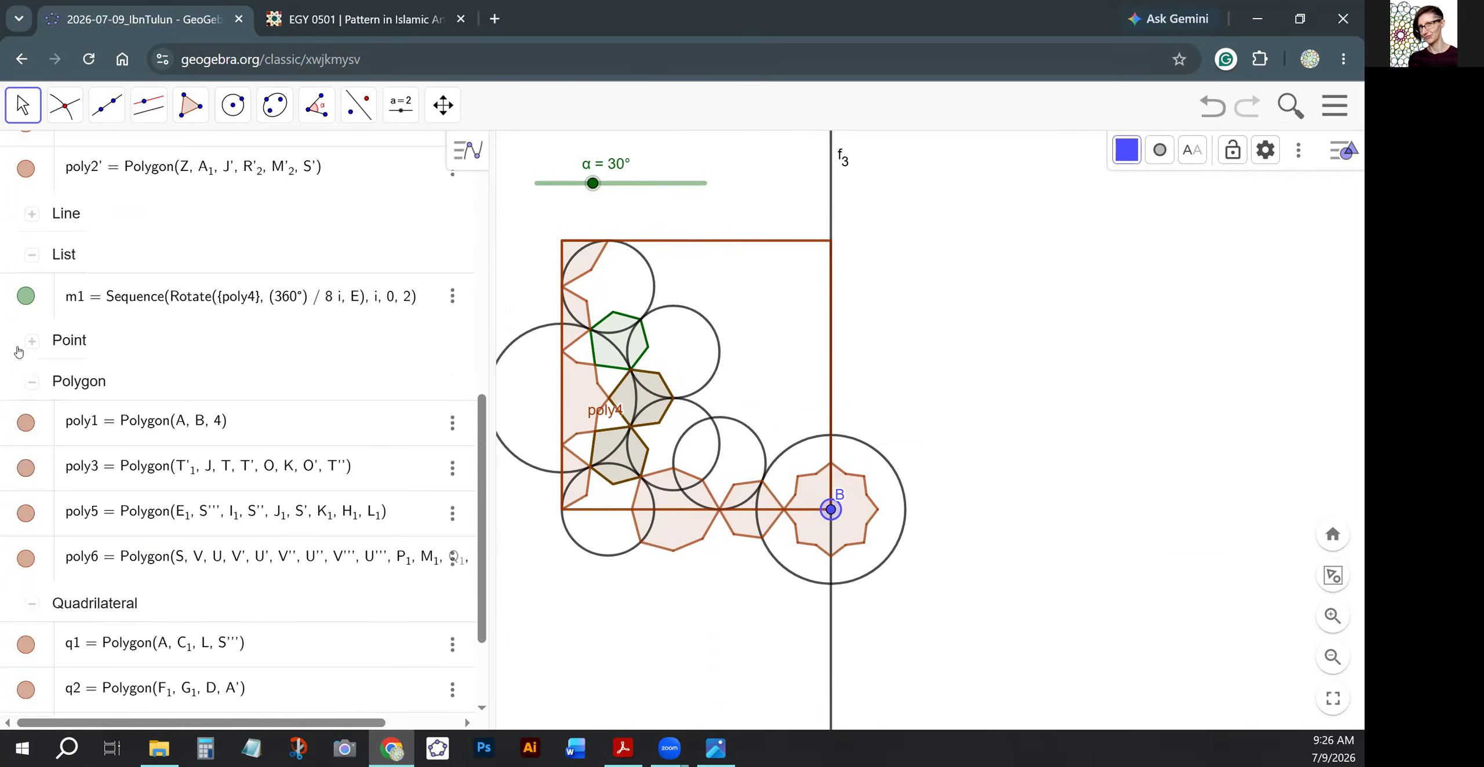
Set the coordinates of point A to (0, 0).
{"action": "left_click", "coordinate": [32, 342]}
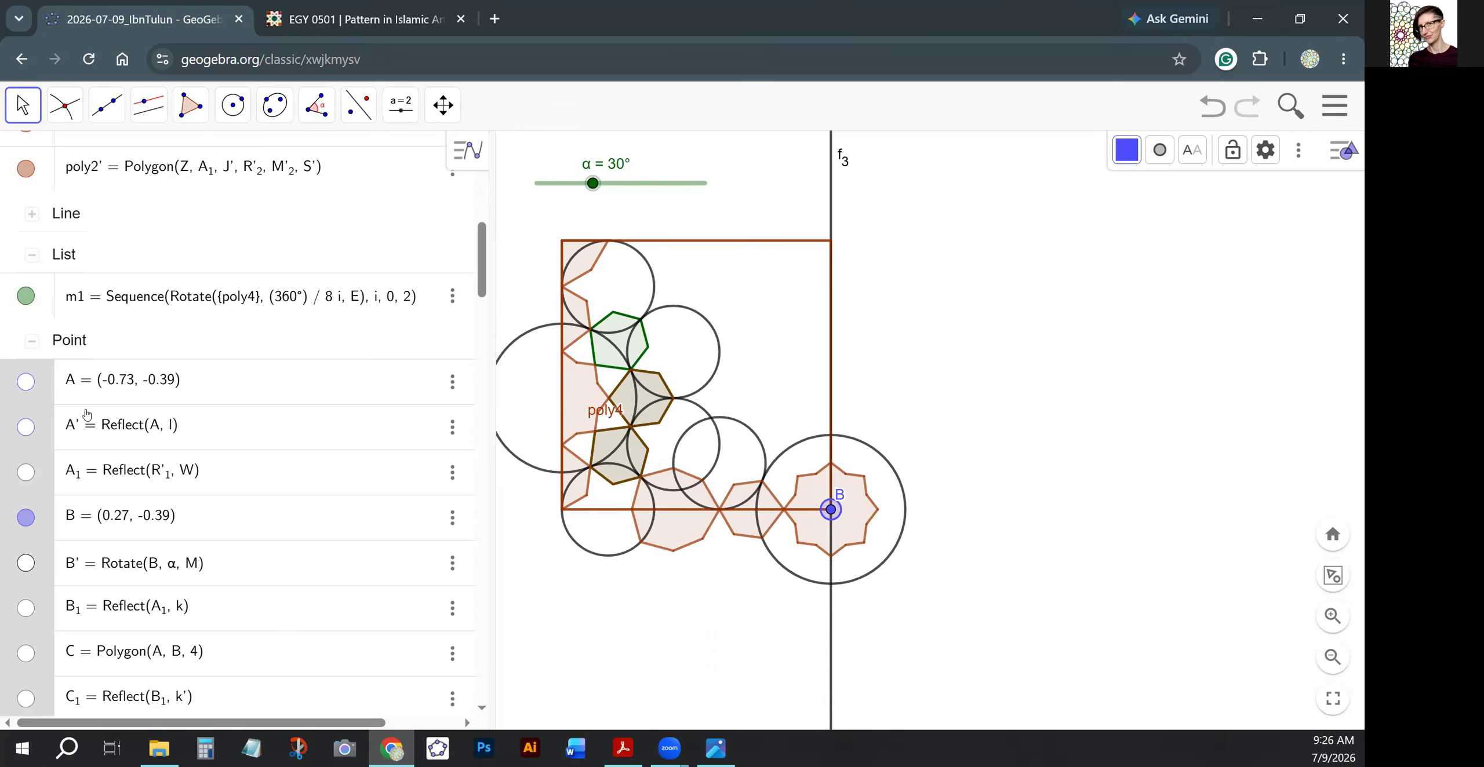
{"action": "left_click", "coordinate": [120, 385]}
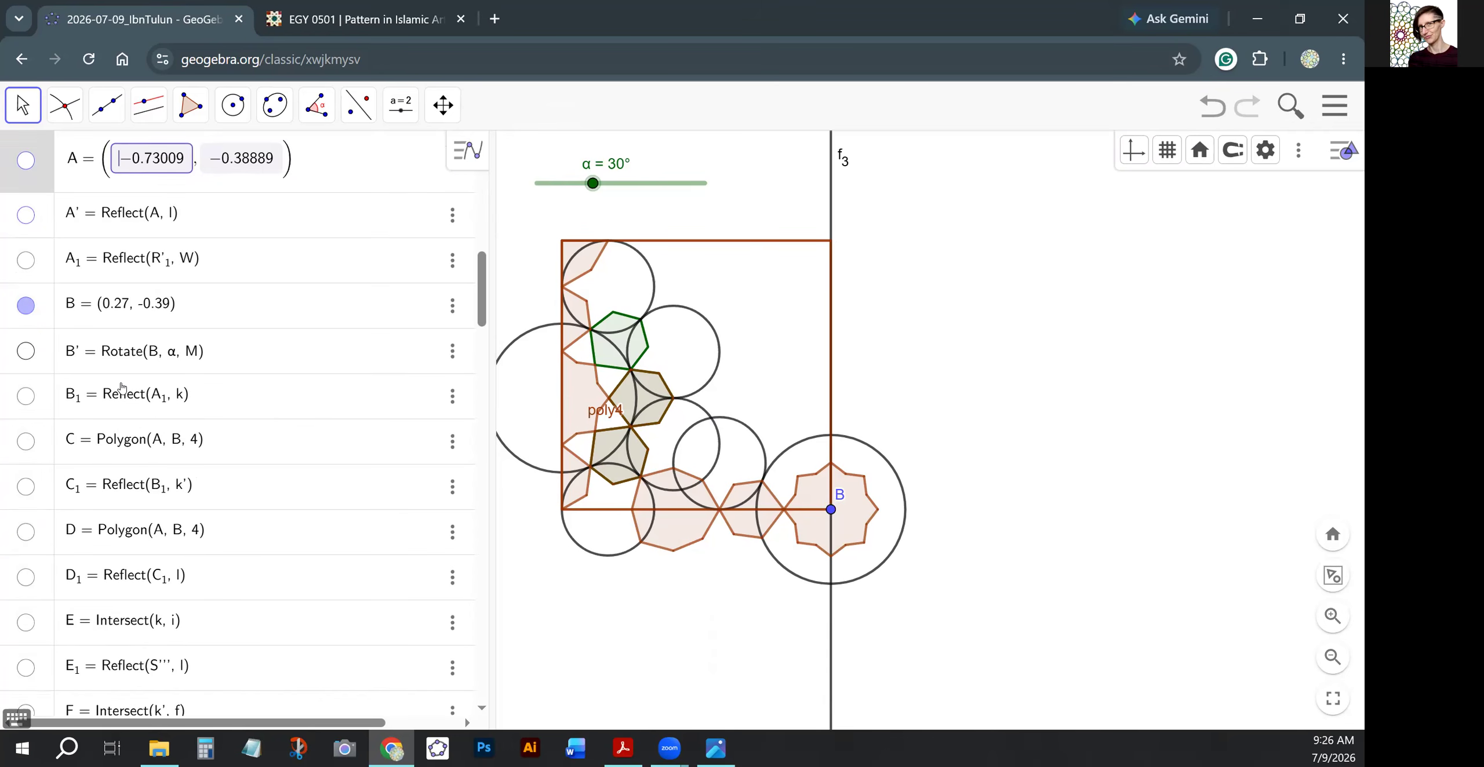
{"action": "left_click_drag", "start_coordinate": [121, 161], "coordinate": [183, 169]}
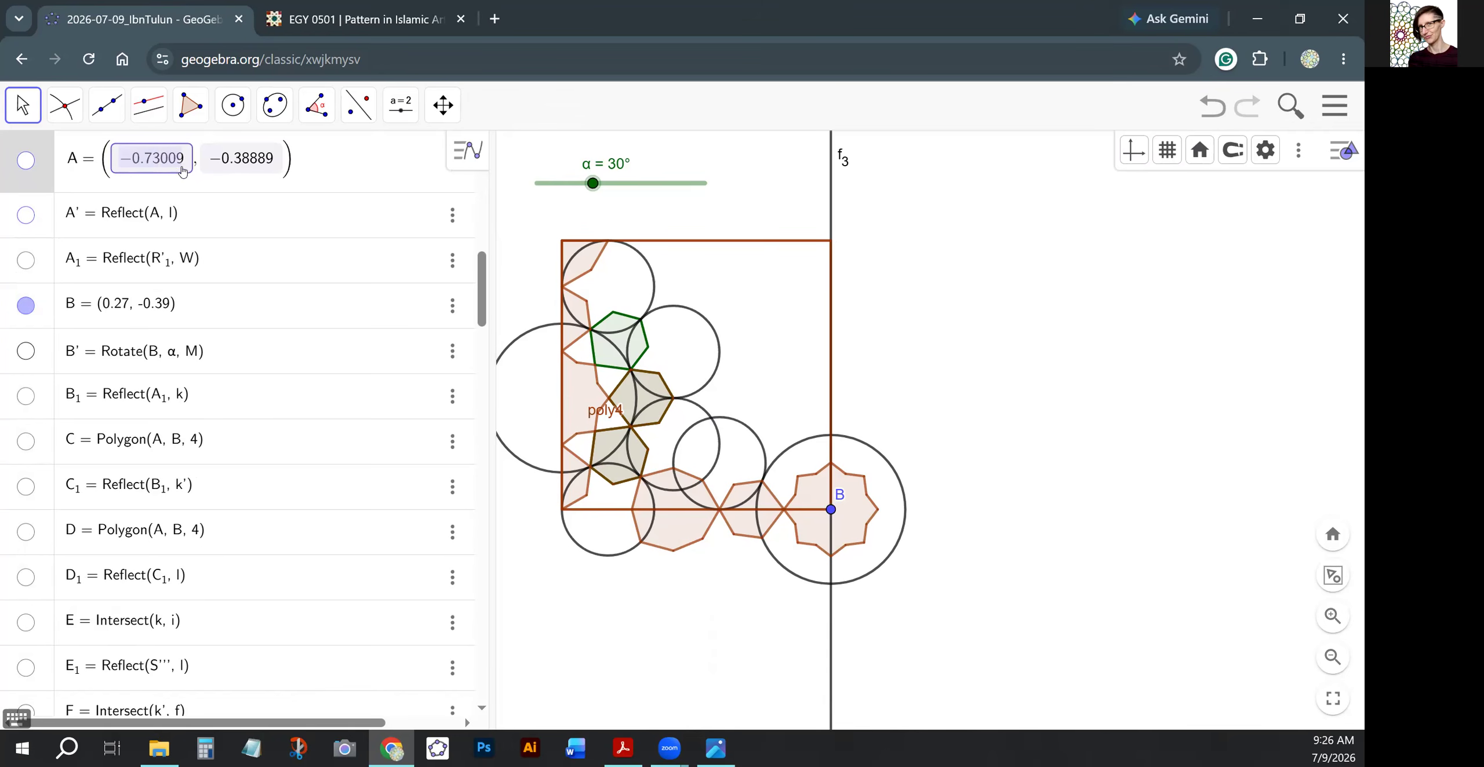
{"action": "type", "text": "0"}
{"action": "left_click_drag", "start_coordinate": [160, 166], "coordinate": [216, 168]}
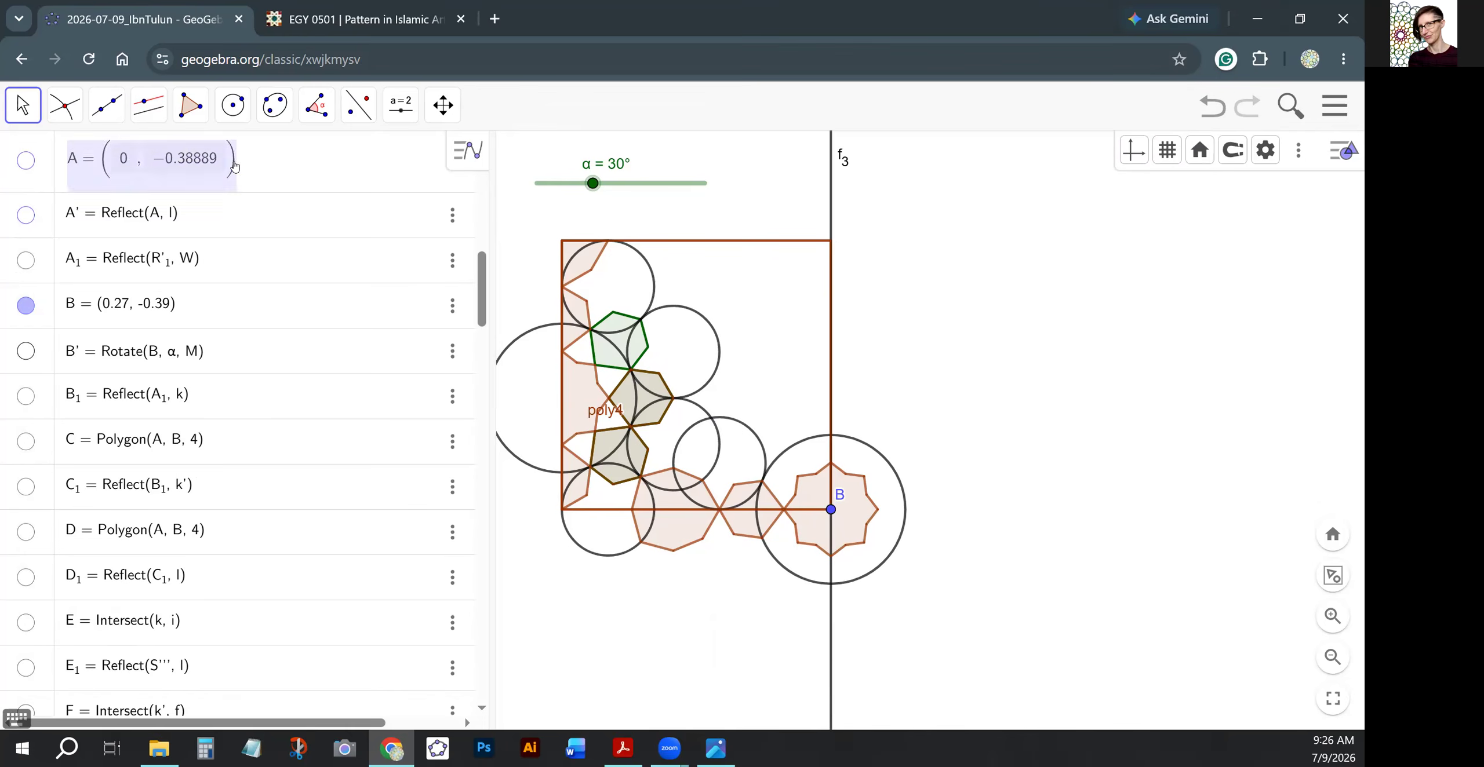
{"action": "type", "text": "0"}
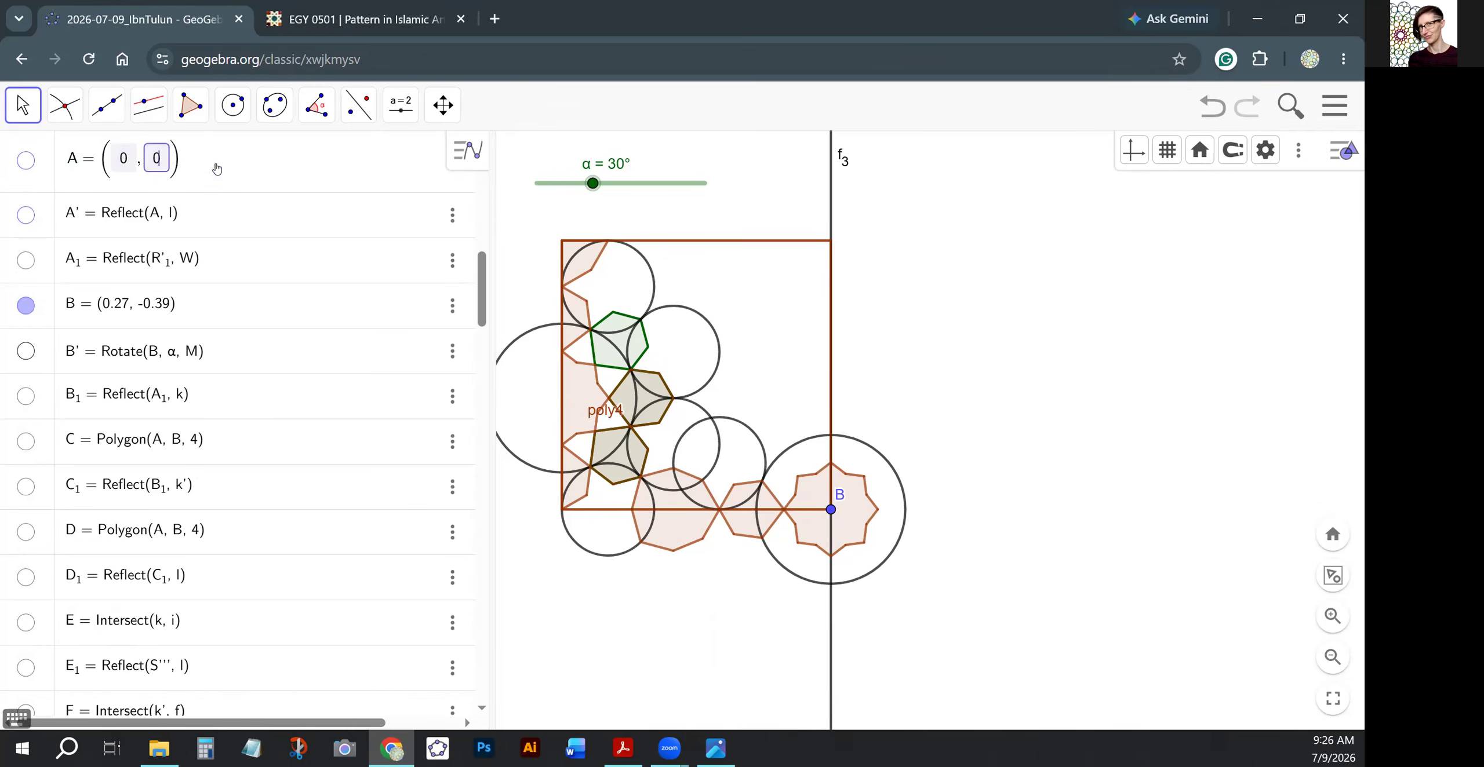
{"action": "key", "text": "Return"}
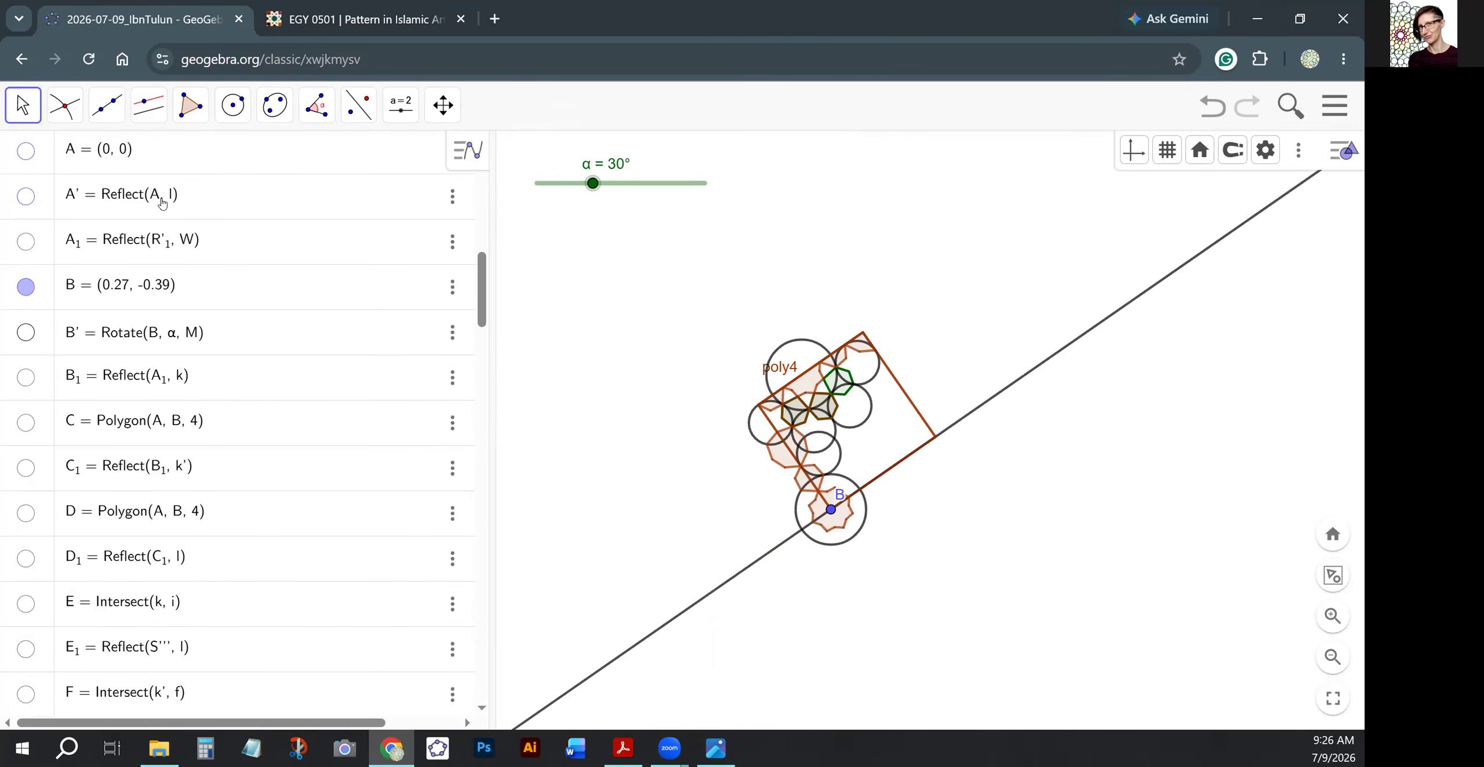
Set the coordinates of point B to (1, 0).
{"action": "left_click", "coordinate": [113, 290]}
{"action": "left_click", "coordinate": [127, 169]}
{"action": "double_click", "coordinate": [155, 167]}
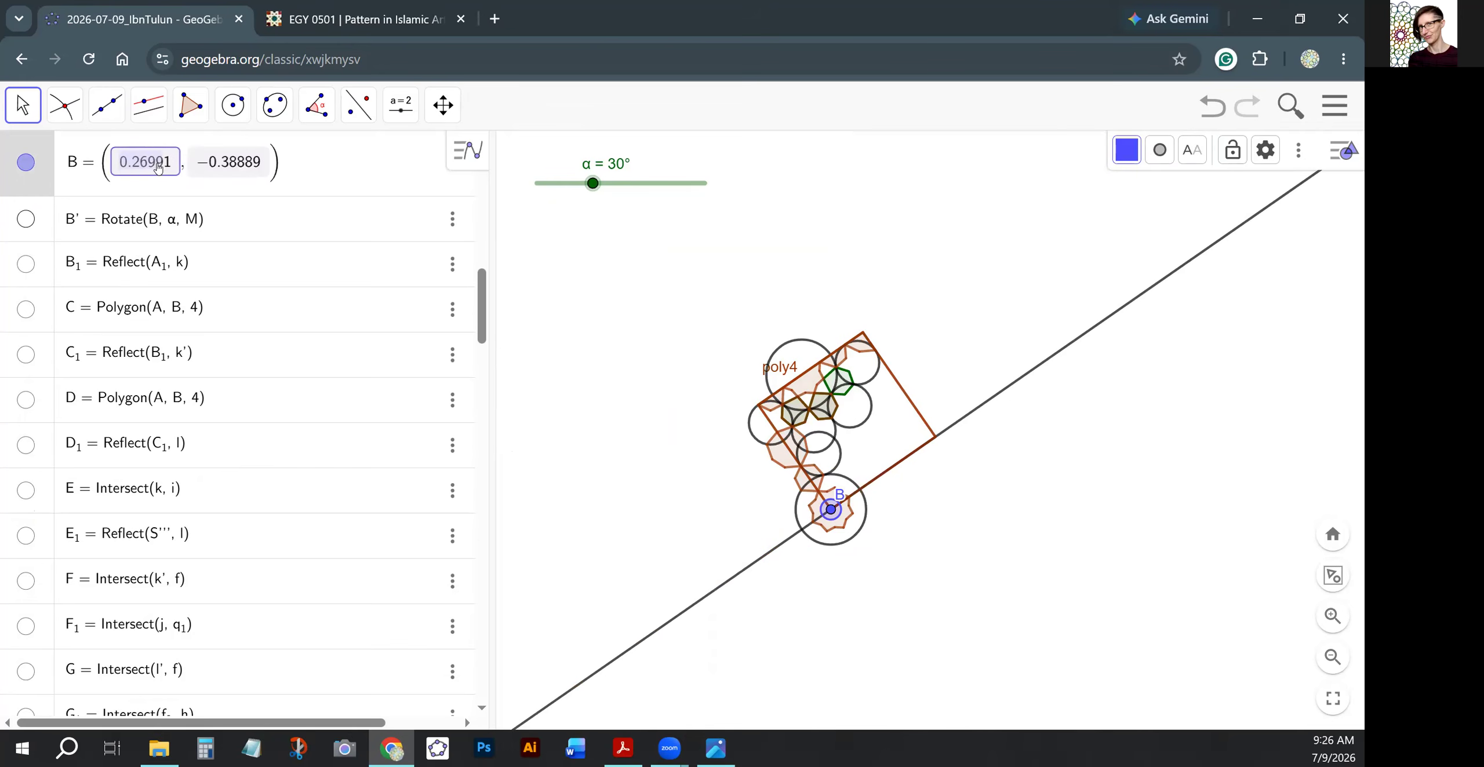
{"action": "type", "text": "1"}
{"action": "left_click_drag", "start_coordinate": [152, 169], "coordinate": [214, 173]}
{"action": "type", "text": "0"}
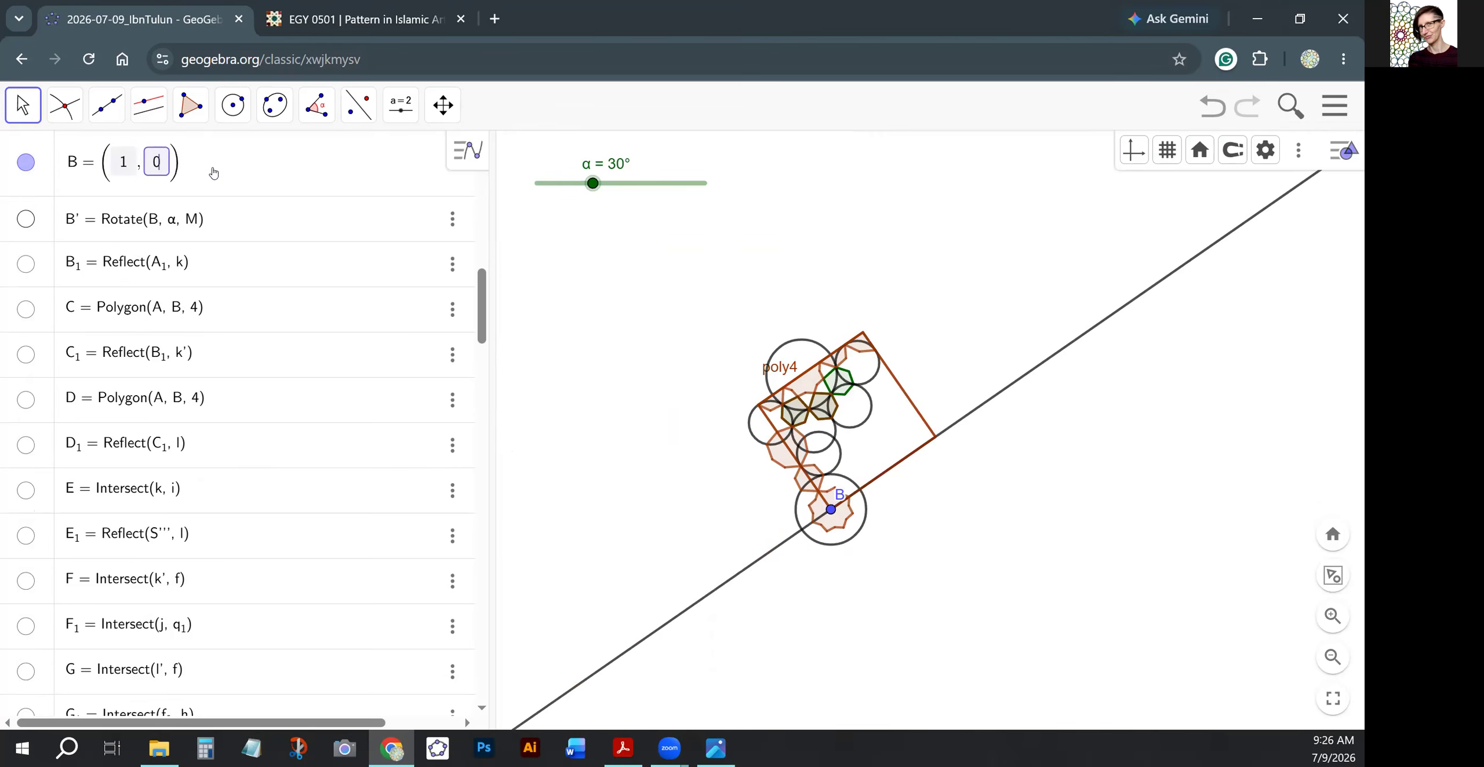
{"action": "key", "text": "Return"}
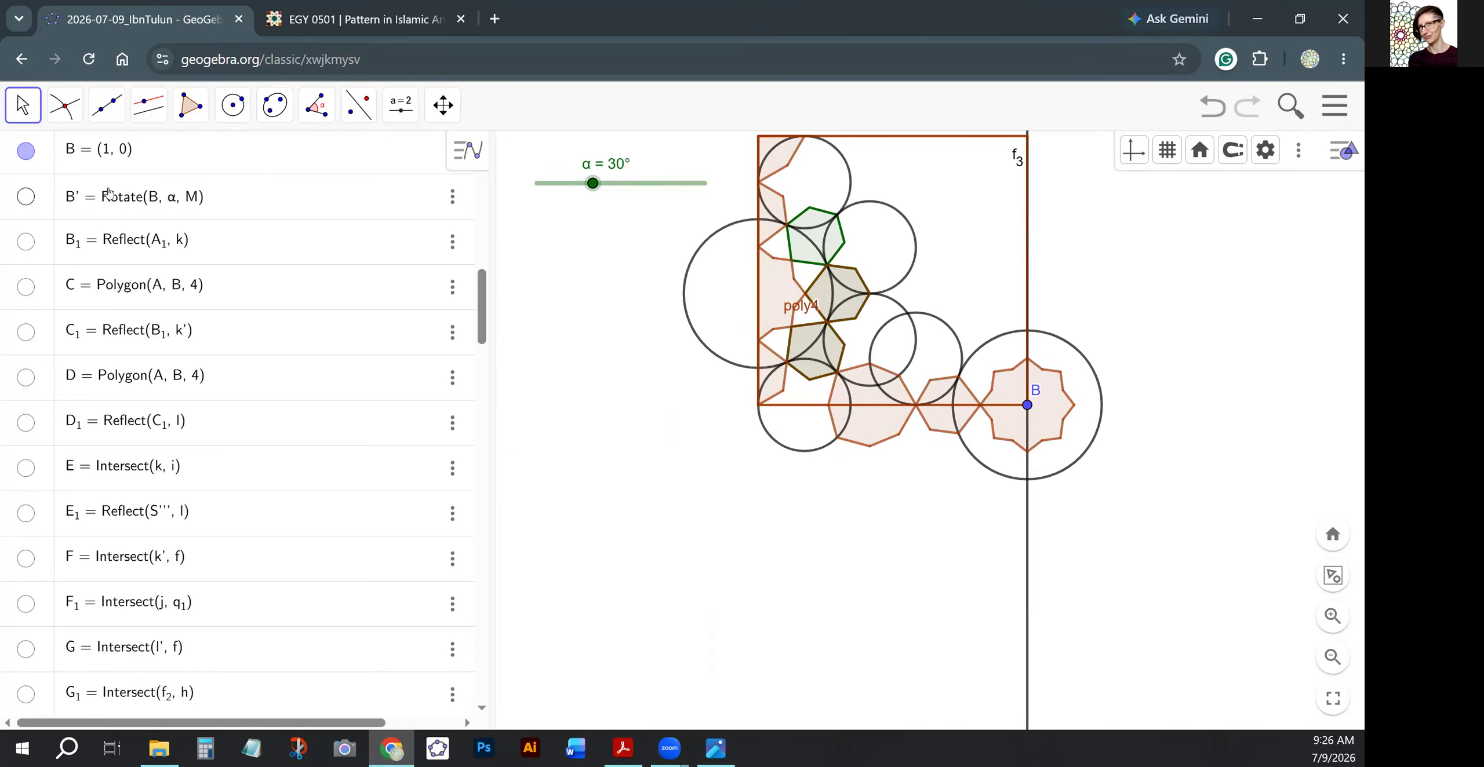
{"action": "left_click", "coordinate": [37, 110]}
{"action": "left_click", "coordinate": [110, 187]}
{"action": "key", "text": "Escape"}
{"action": "scroll", "coordinate": [278, 357], "scroll_direction": "up", "scroll_amount": 5}
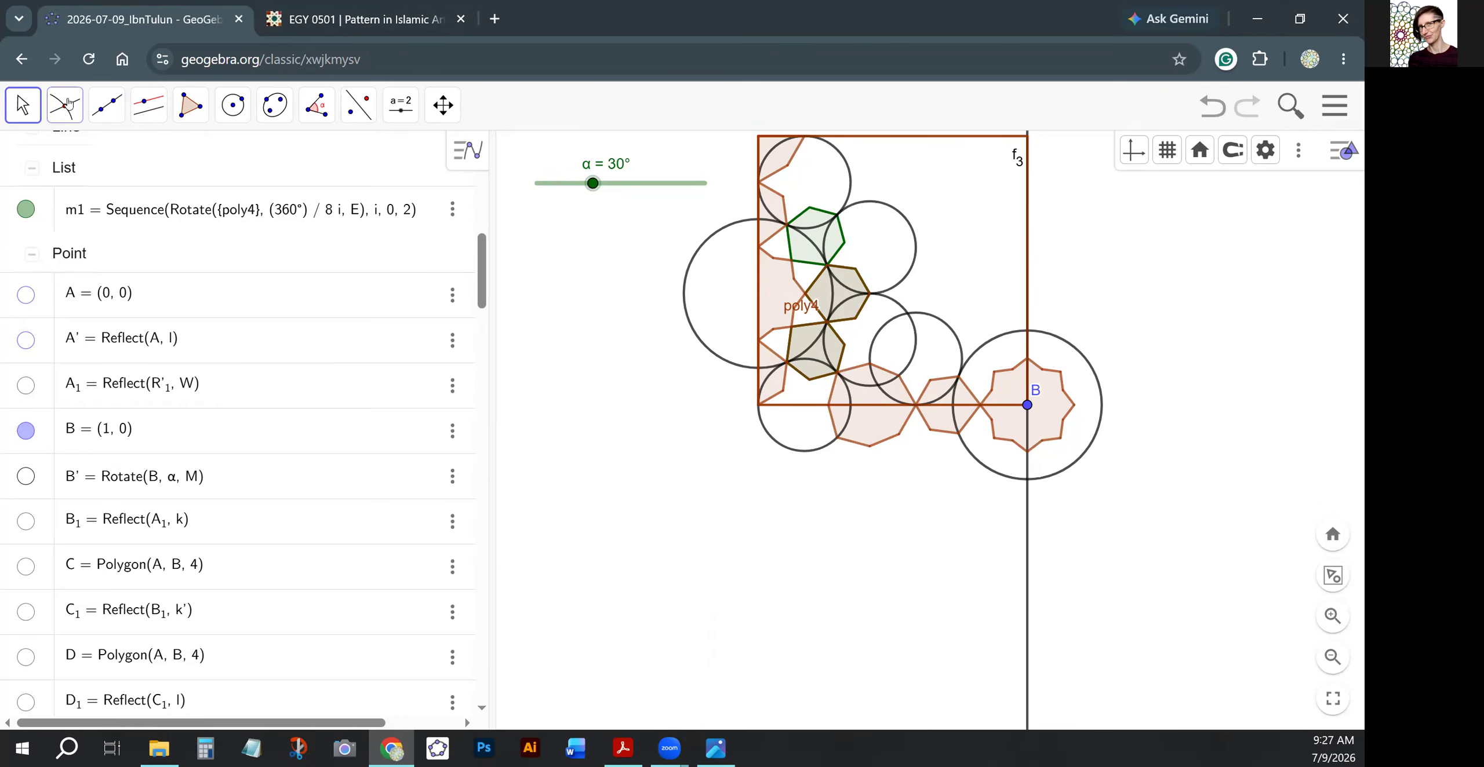
Collapse the Point group and hide hexagon poly4.
{"action": "left_click", "coordinate": [23, 105]}
{"action": "left_click_drag", "start_coordinate": [600, 338], "coordinate": [578, 474]}
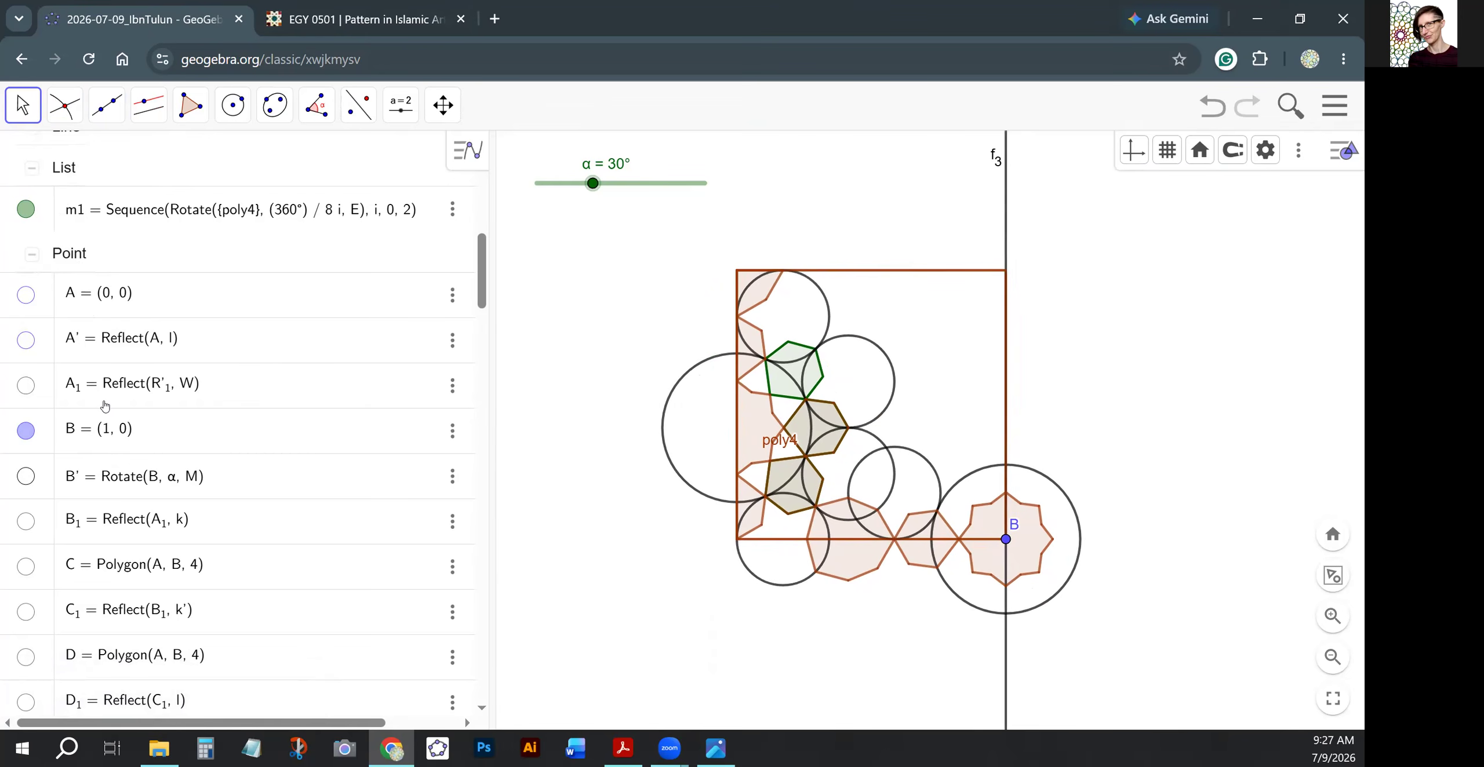
{"action": "left_click", "coordinate": [24, 127]}
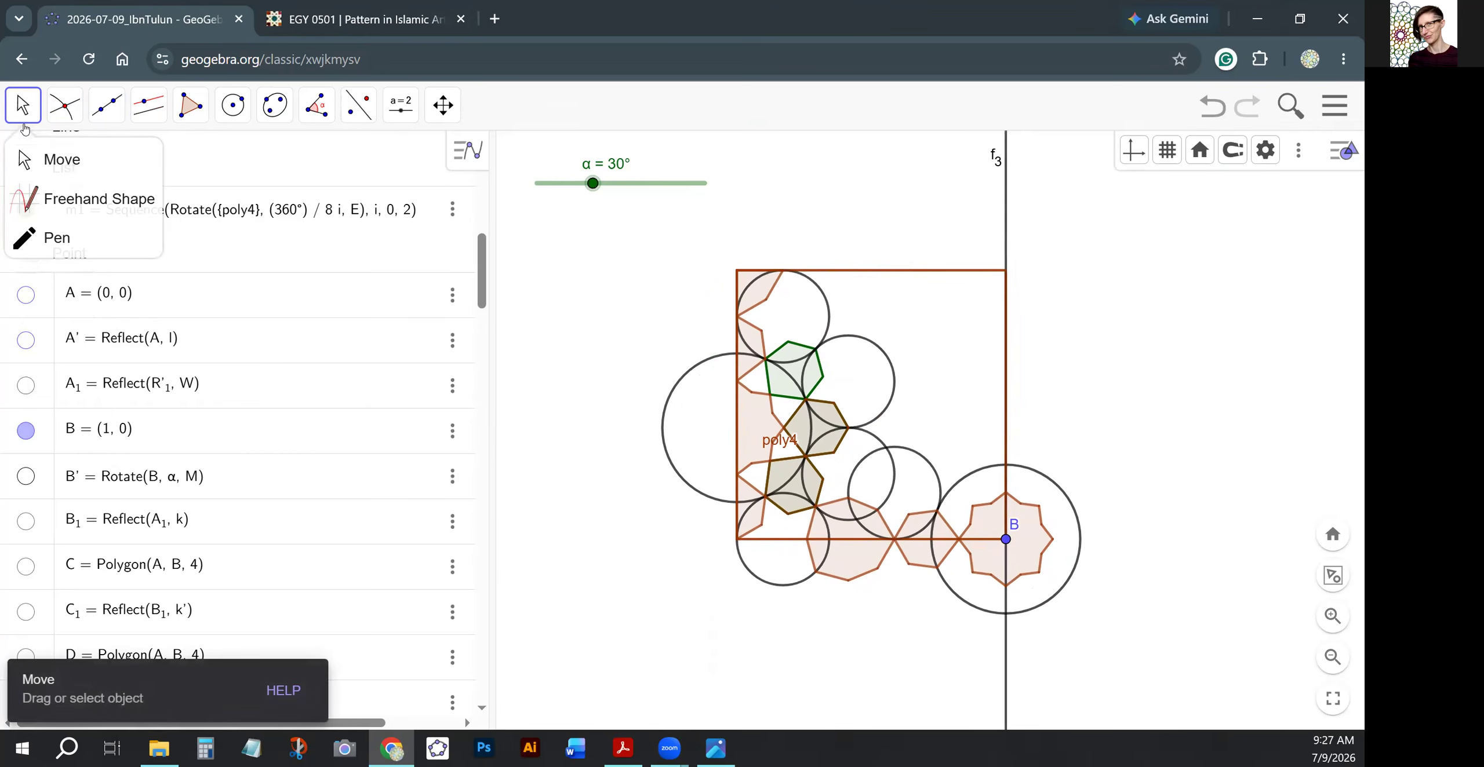
{"action": "left_click", "coordinate": [547, 437]}
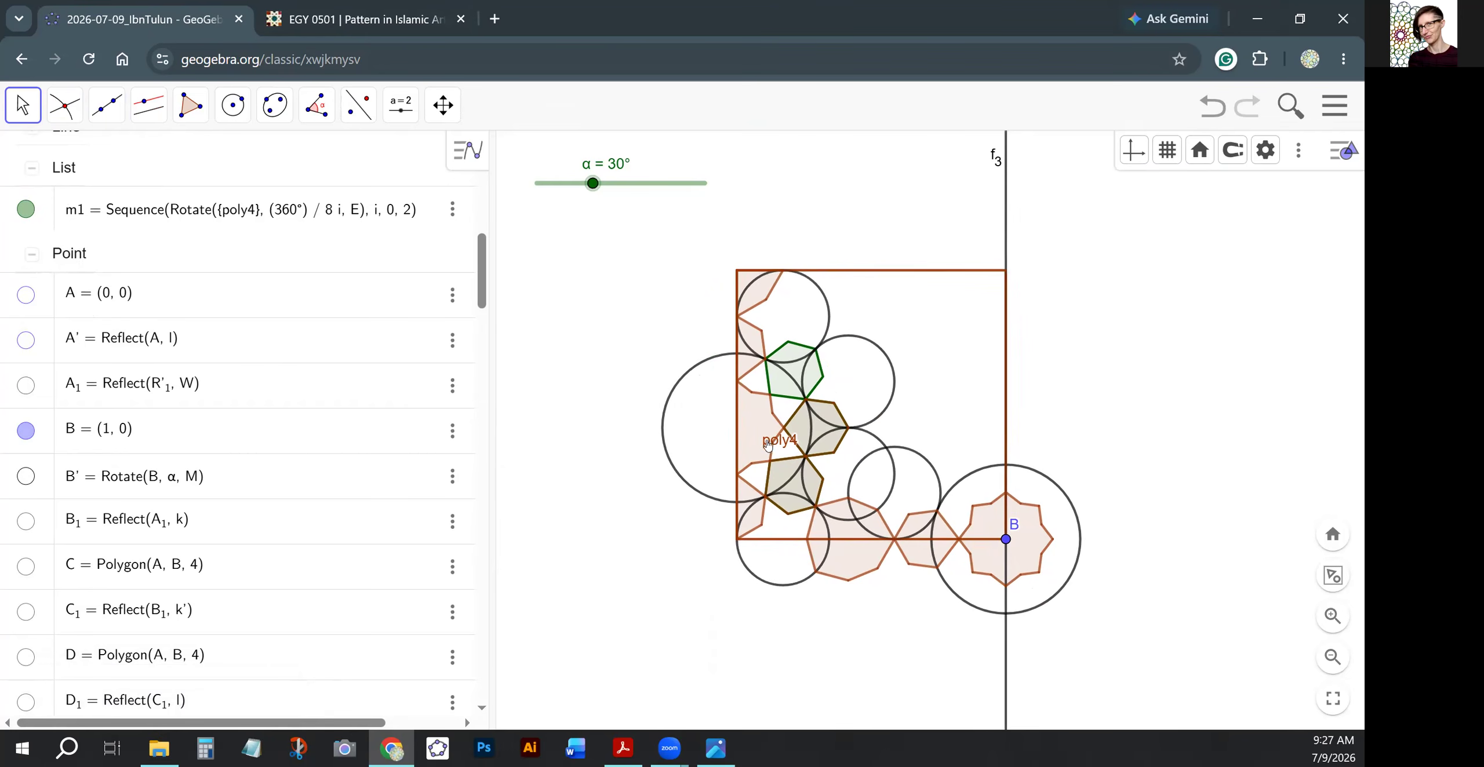
{"action": "left_click", "coordinate": [32, 254]}
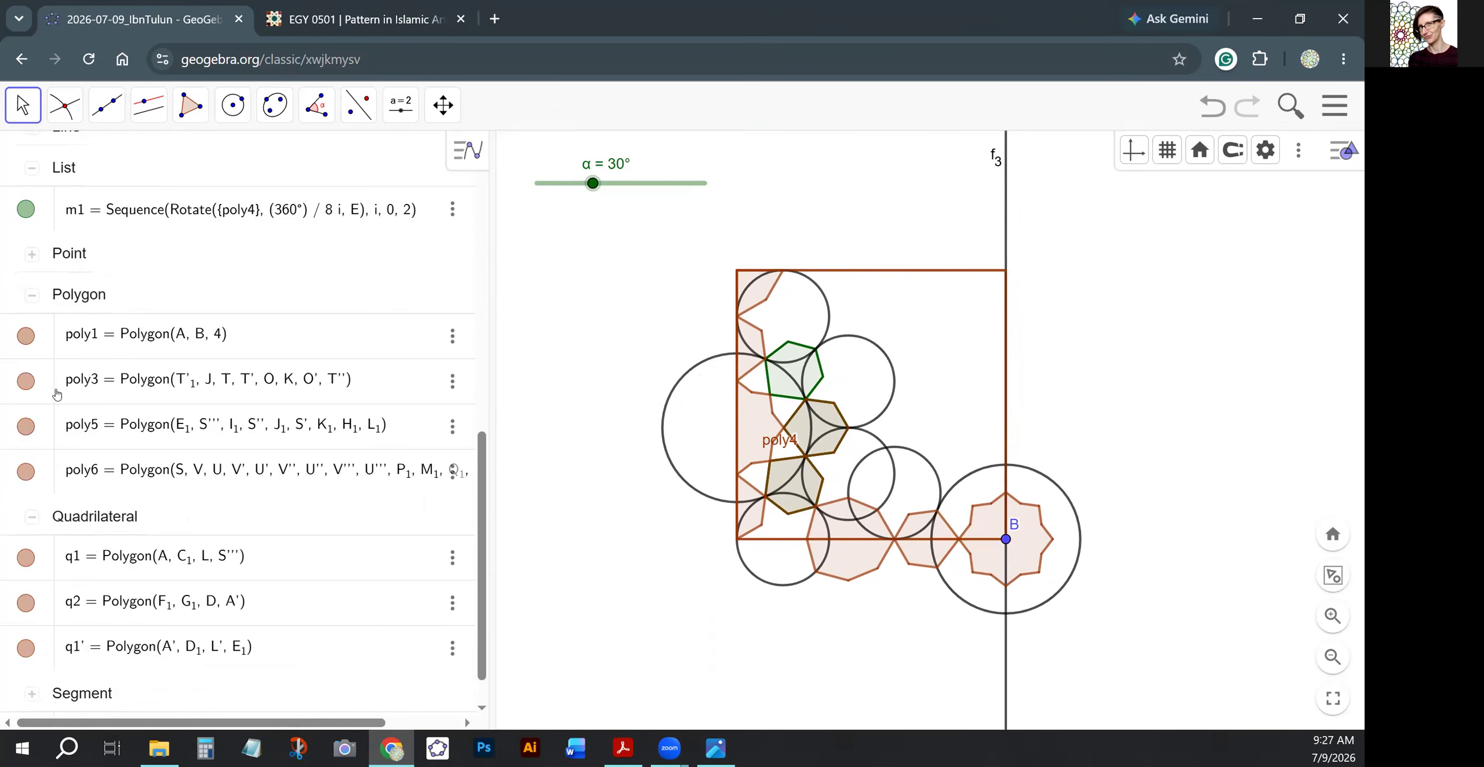
{"action": "scroll", "coordinate": [33, 469], "scroll_direction": "down", "scroll_amount": 1}
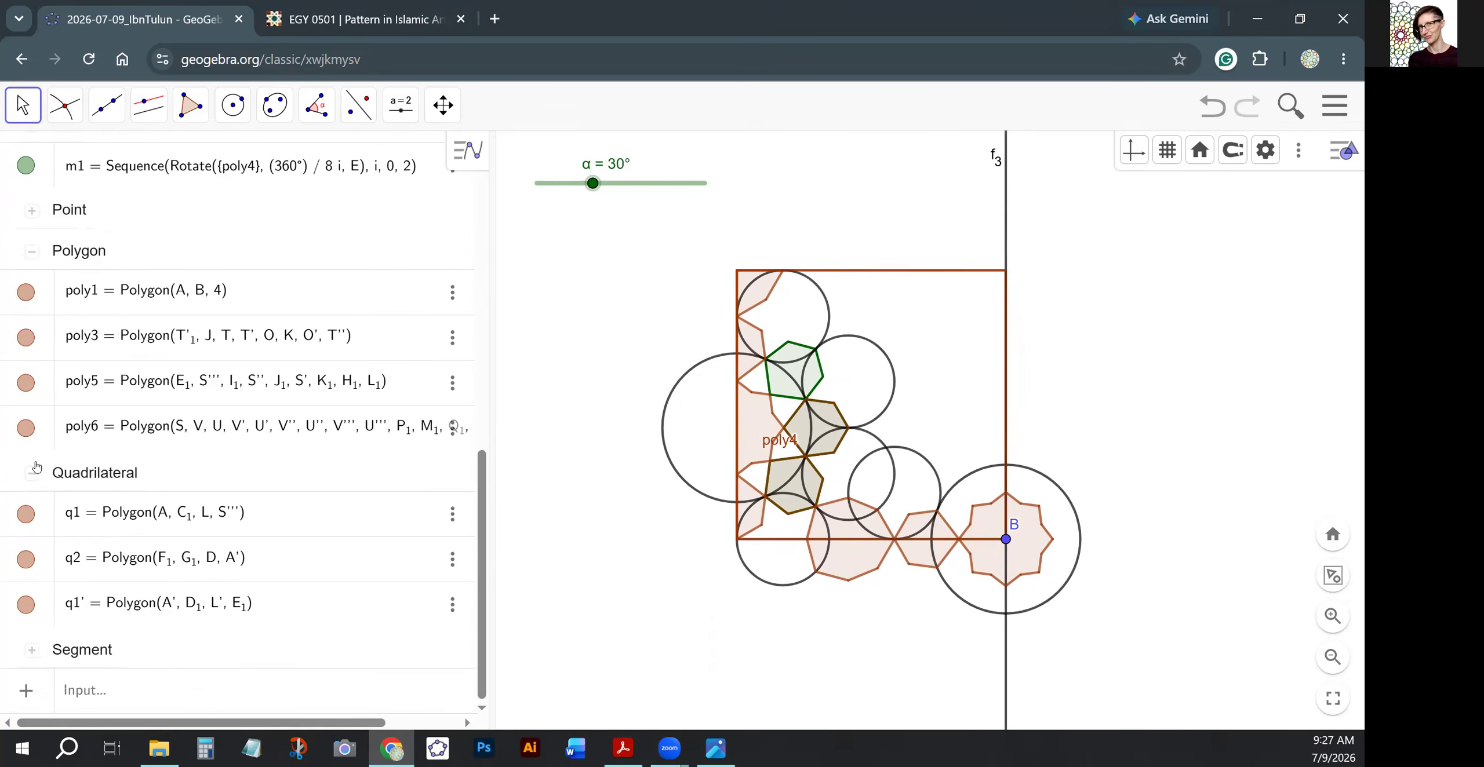
{"action": "scroll", "coordinate": [42, 553], "scroll_direction": "up", "scroll_amount": 8}
{"action": "left_click", "coordinate": [26, 552]}
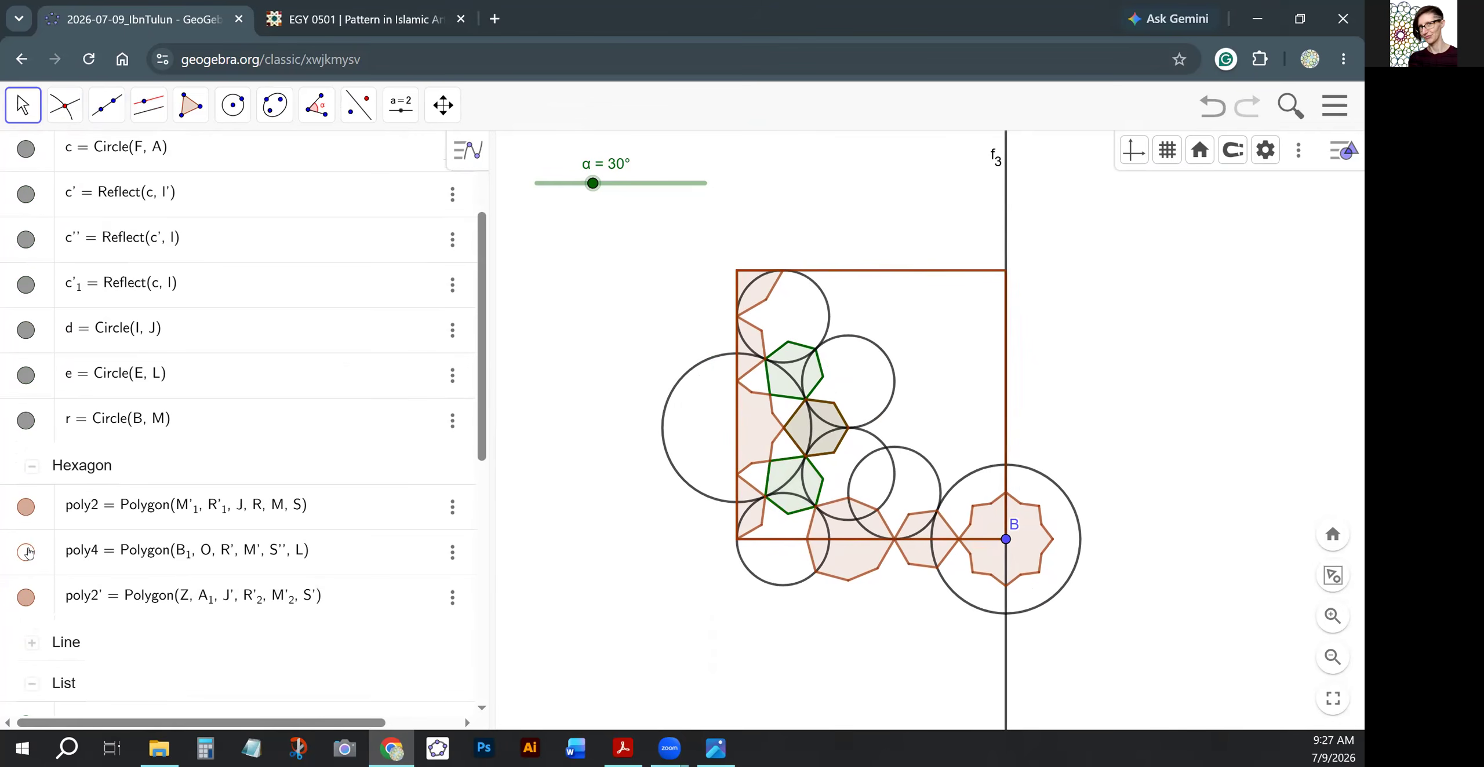
Hide the reflected hexagon poly2'.
{"action": "scroll", "coordinate": [29, 510], "scroll_direction": "down", "scroll_amount": 10}
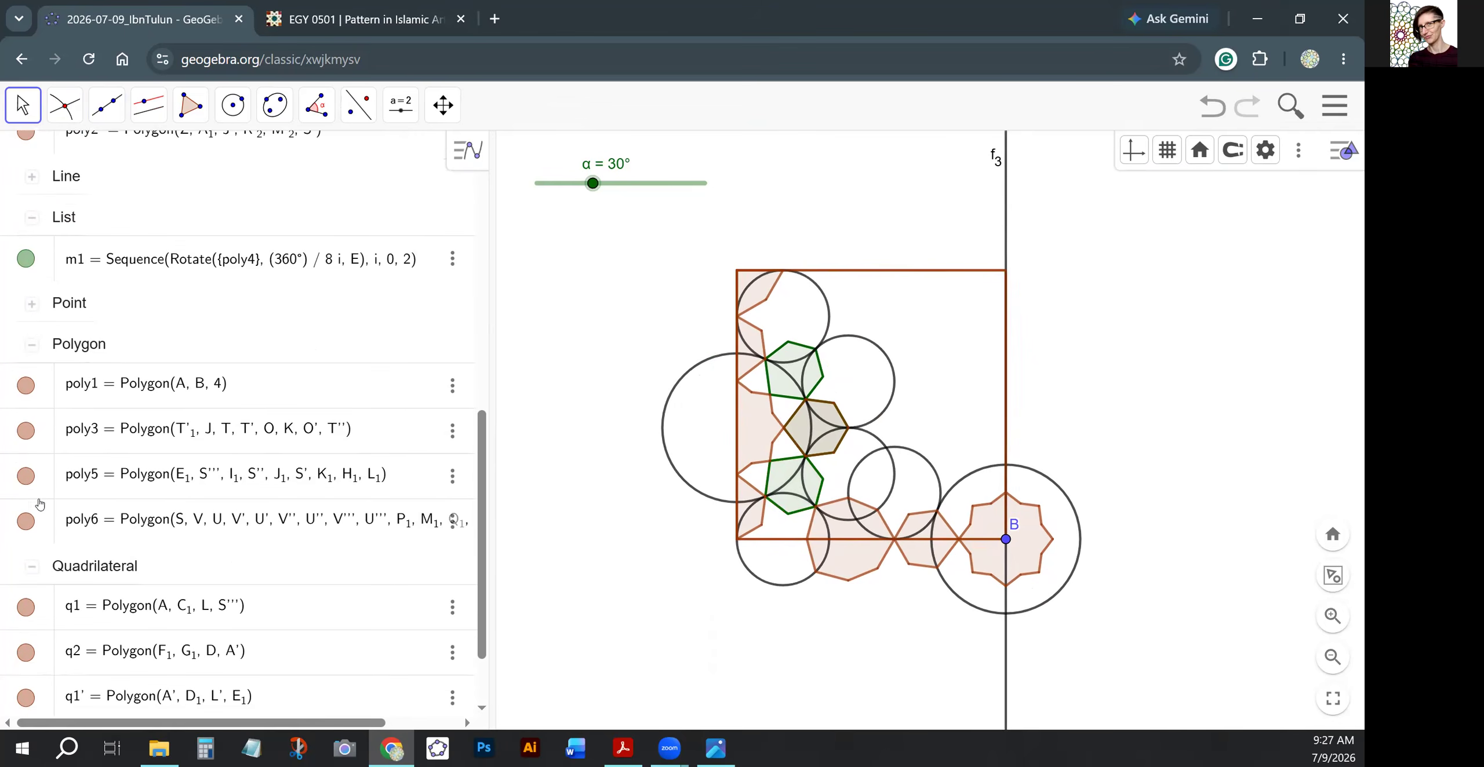
{"action": "left_click", "coordinate": [26, 477]}
{"action": "left_click", "coordinate": [26, 476]}
{"action": "left_click", "coordinate": [803, 430]}
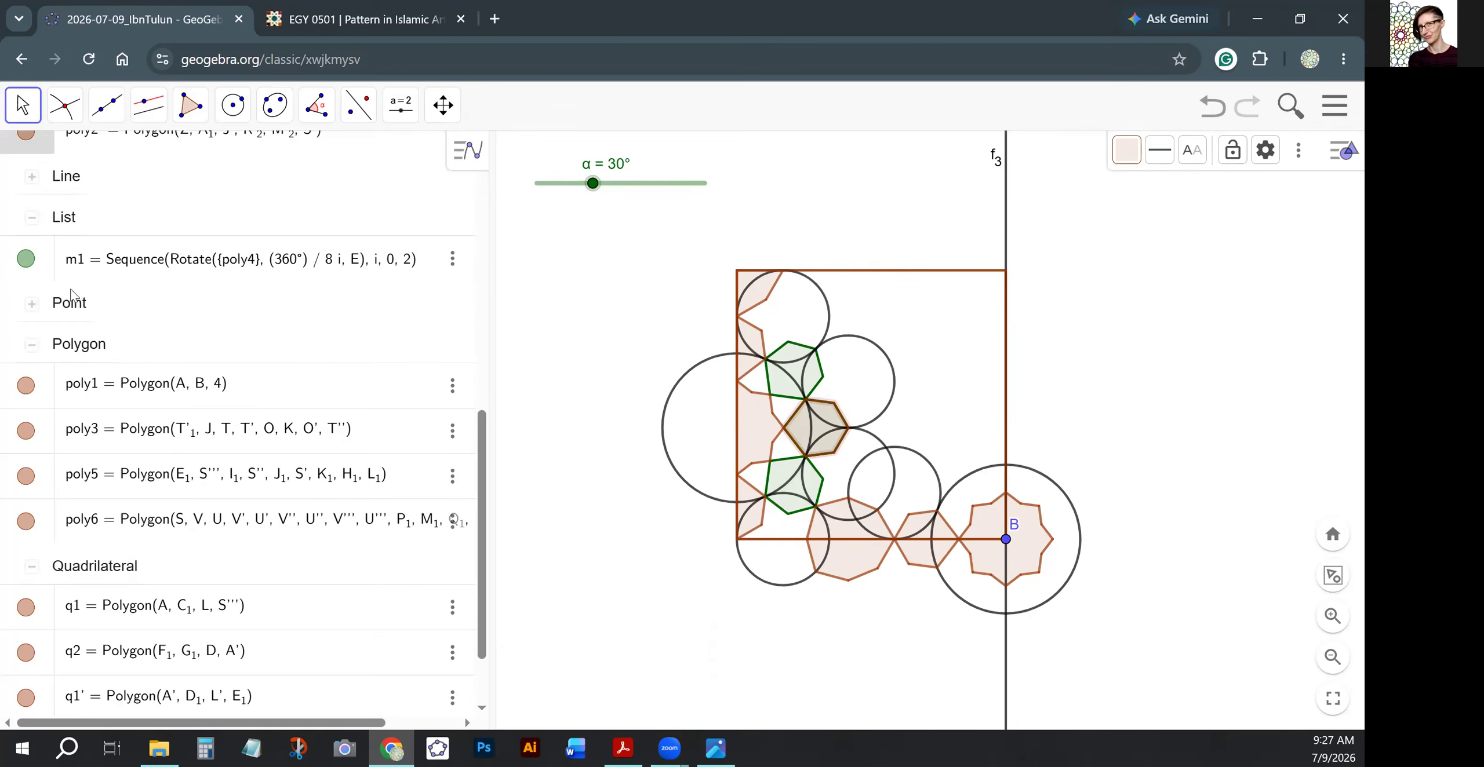
{"action": "scroll", "coordinate": [76, 295], "scroll_direction": "up", "scroll_amount": 4}
{"action": "left_click", "coordinate": [25, 318]}
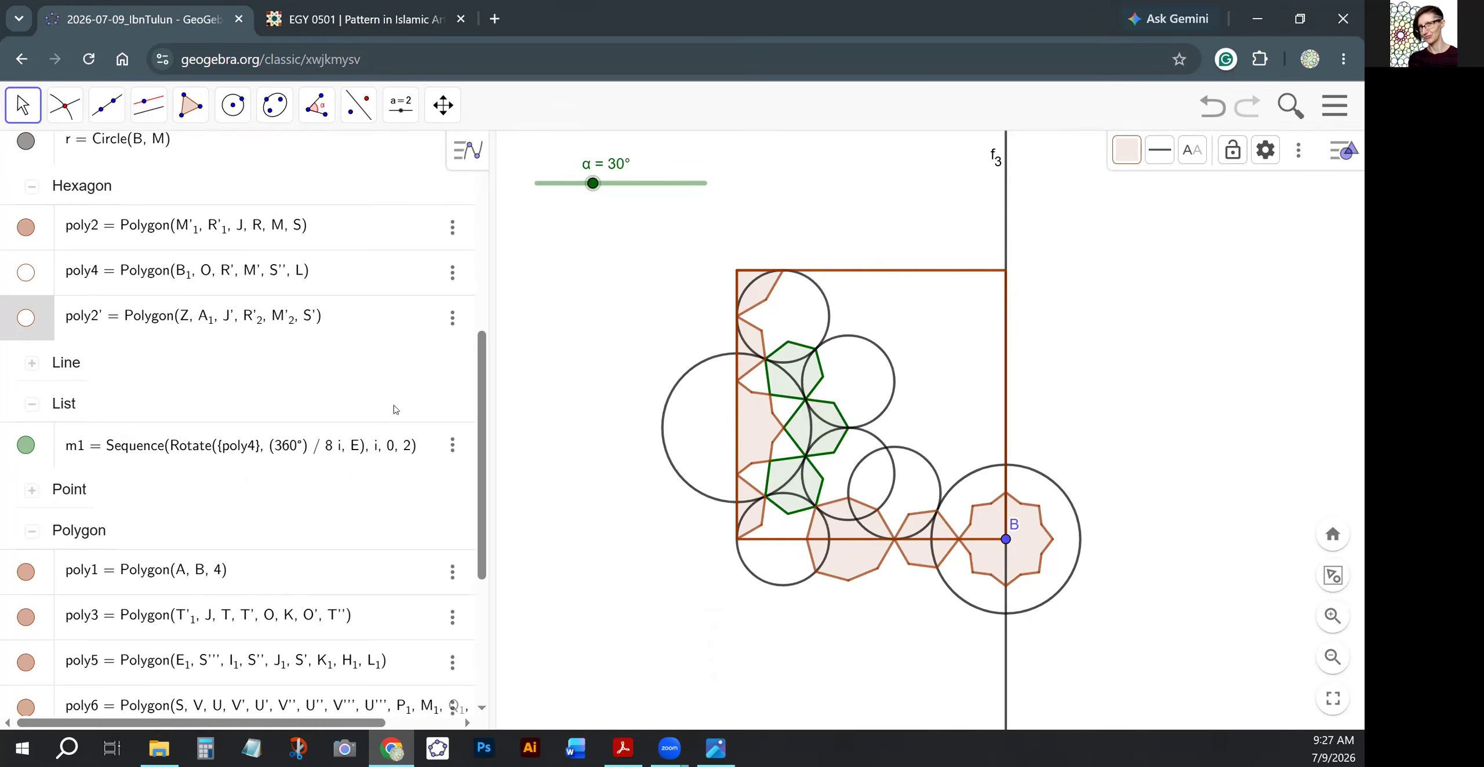
Show the name labels of polygons poly3 and poly2.
{"action": "right_click", "coordinate": [855, 556]}
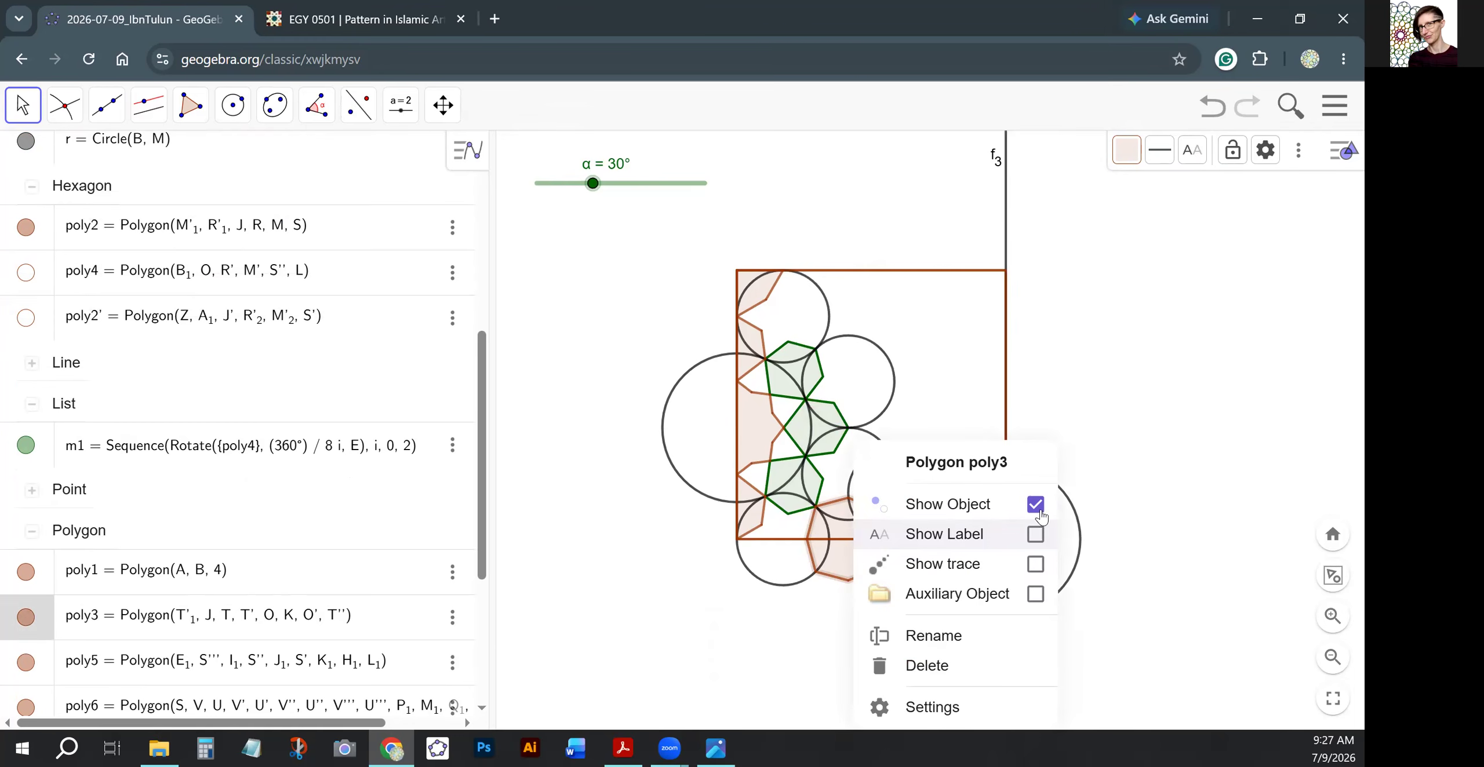
{"action": "left_click", "coordinate": [1036, 534]}
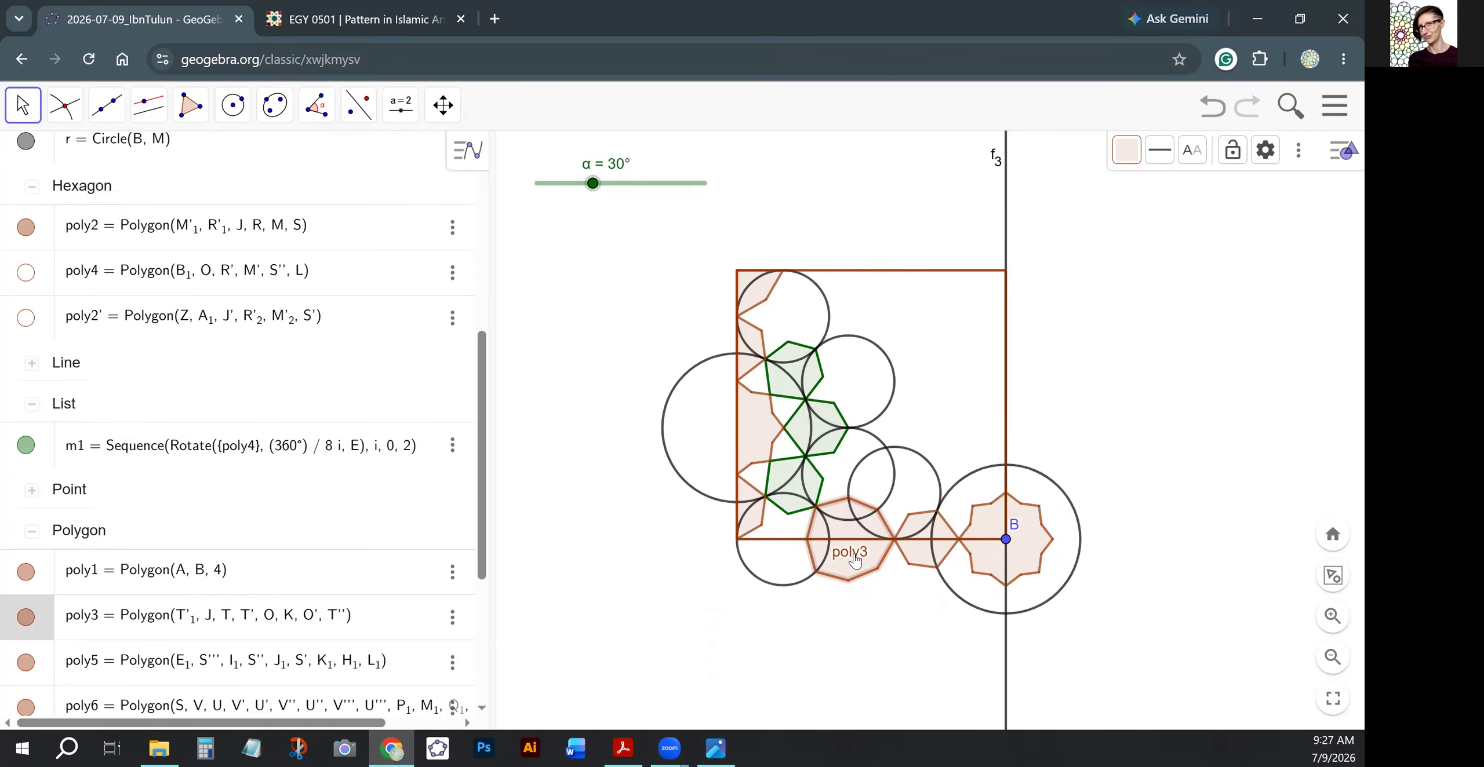
{"action": "right_click", "coordinate": [928, 558]}
{"action": "left_click", "coordinate": [1009, 535]}
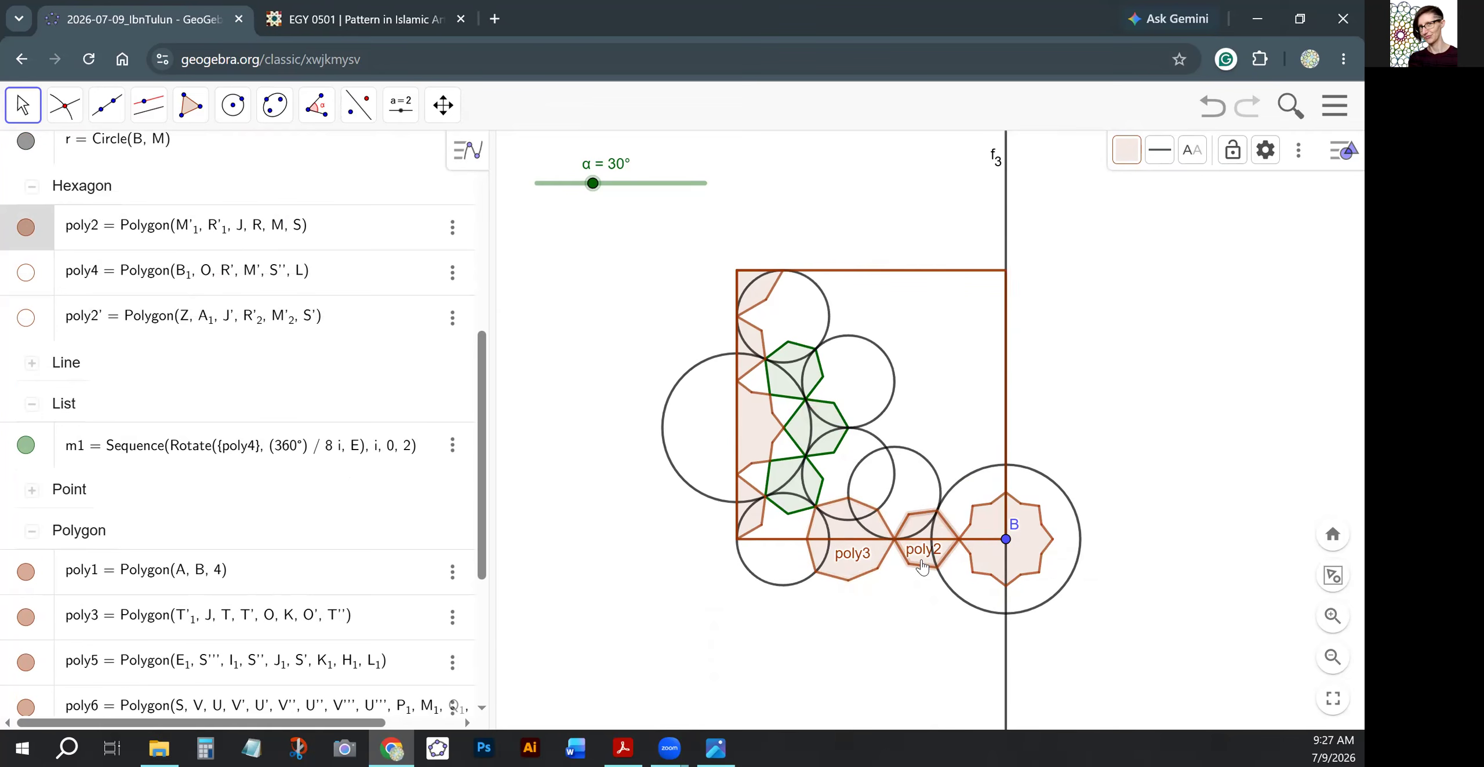
Show the labels of quadrilaterals q1 and q1' and place each label inside its shape.
{"action": "right_click", "coordinate": [751, 525]}
{"action": "left_click", "coordinate": [1064, 535]}
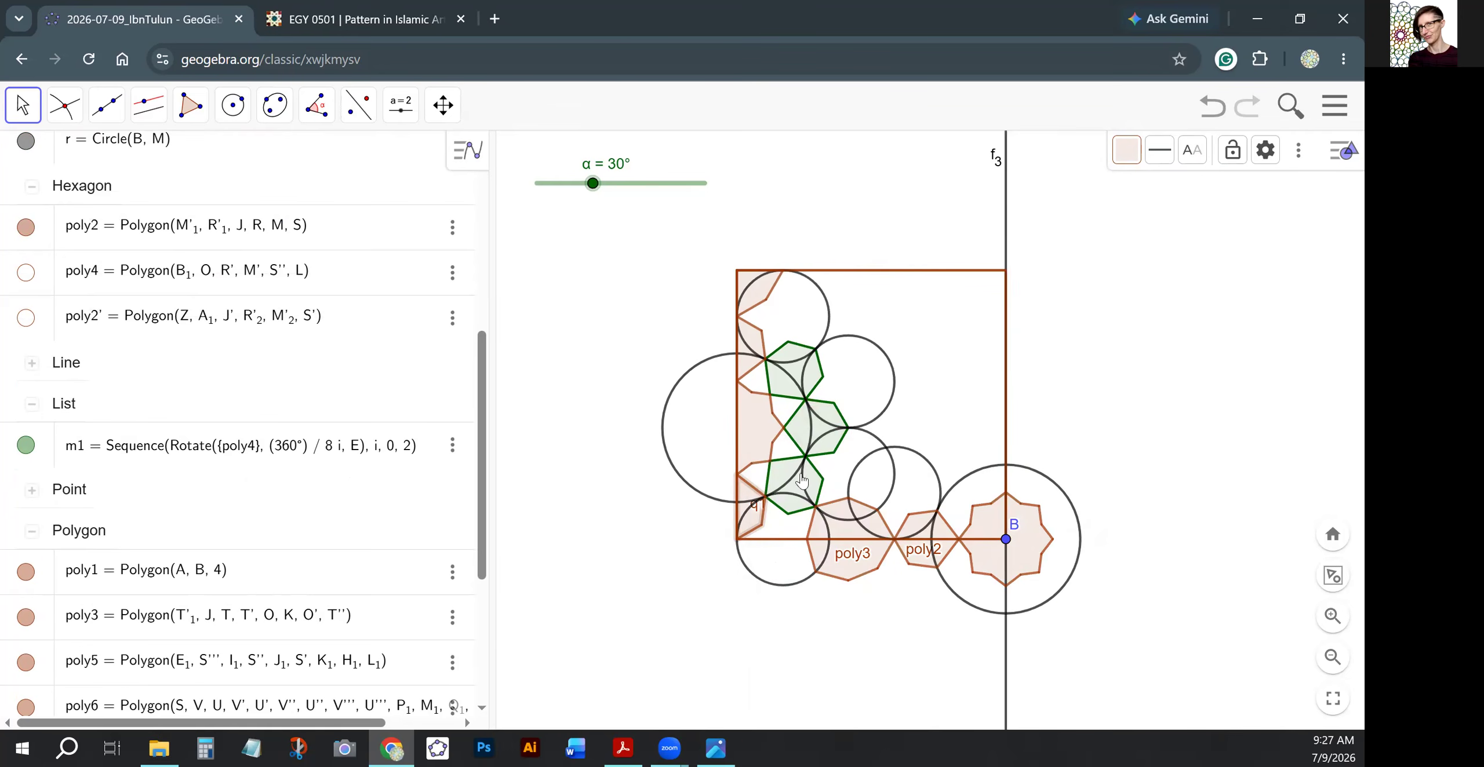
{"action": "left_click", "coordinate": [752, 505]}
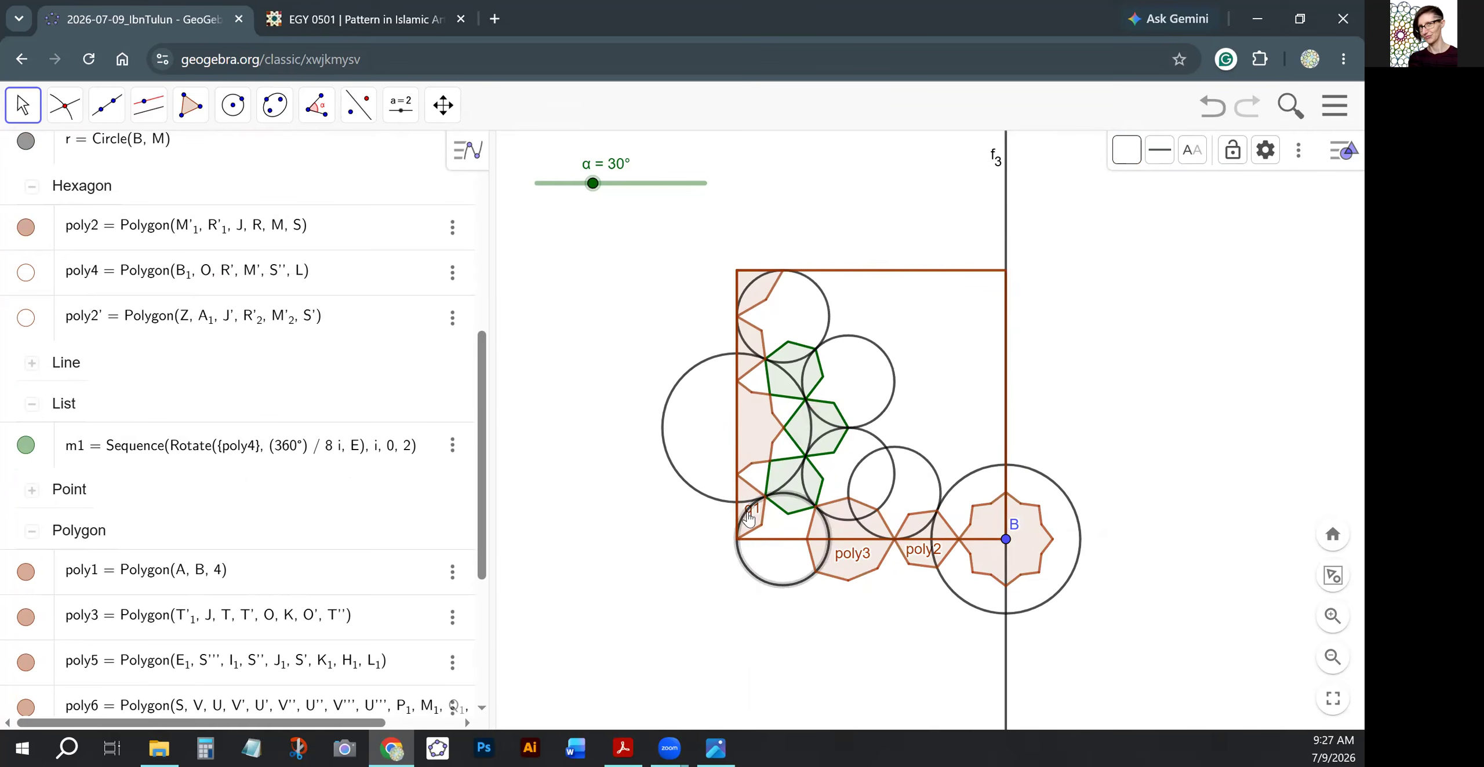
{"action": "right_click", "coordinate": [746, 363]}
{"action": "left_click", "coordinate": [927, 454]}
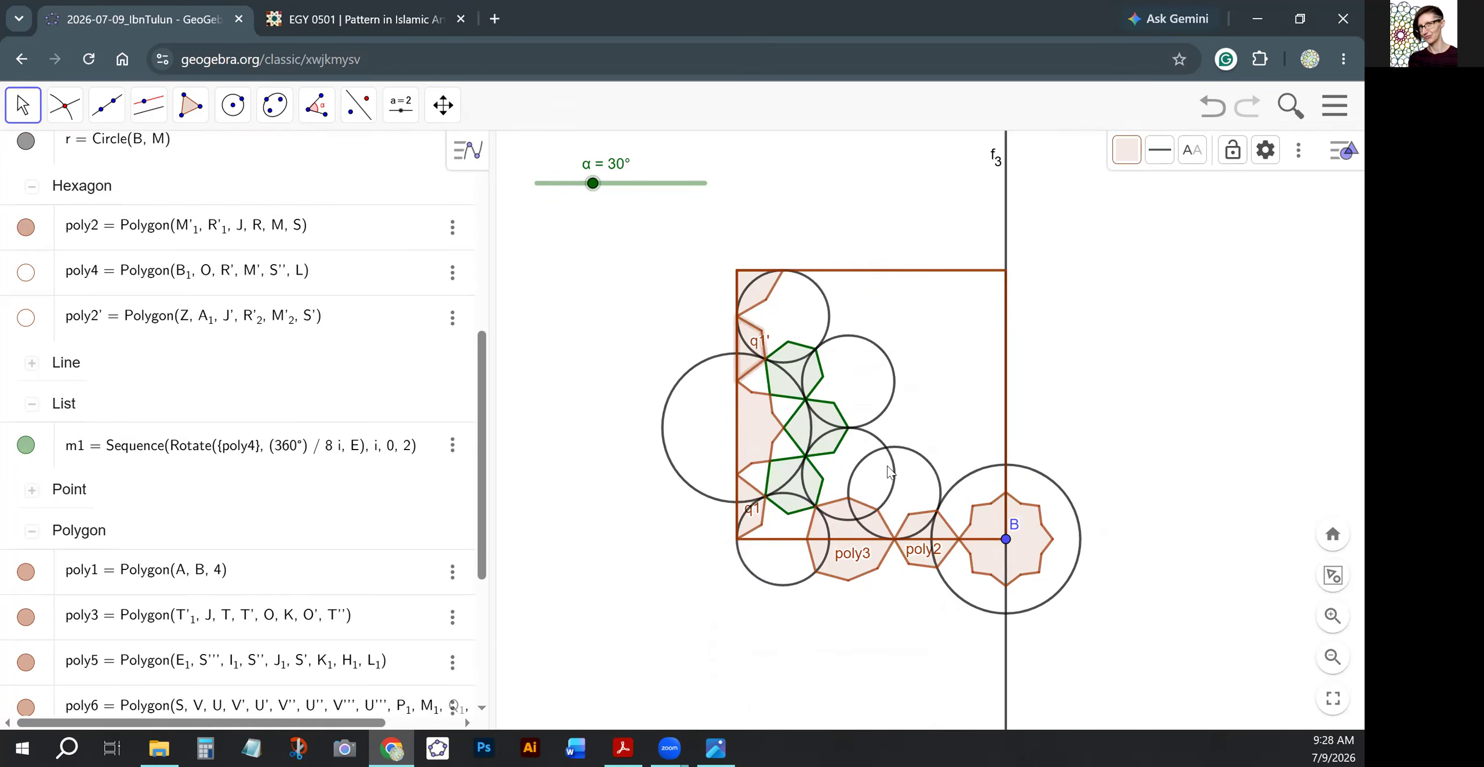
{"action": "left_click", "coordinate": [745, 350]}
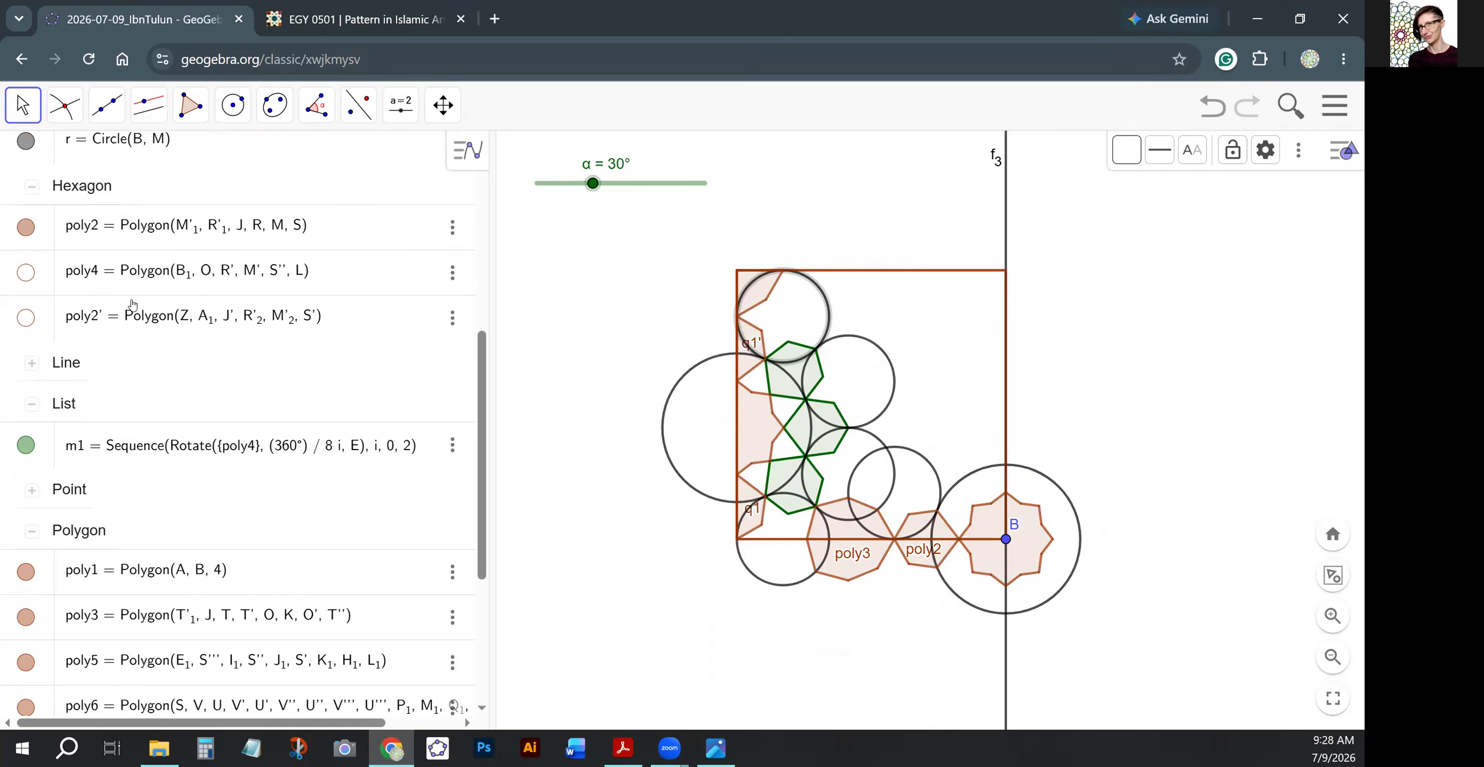
Hide all circles of the Conic group and clear the selection.
{"action": "scroll", "coordinate": [139, 307], "scroll_direction": "up", "scroll_amount": 7}
{"action": "left_click", "coordinate": [79, 264]}
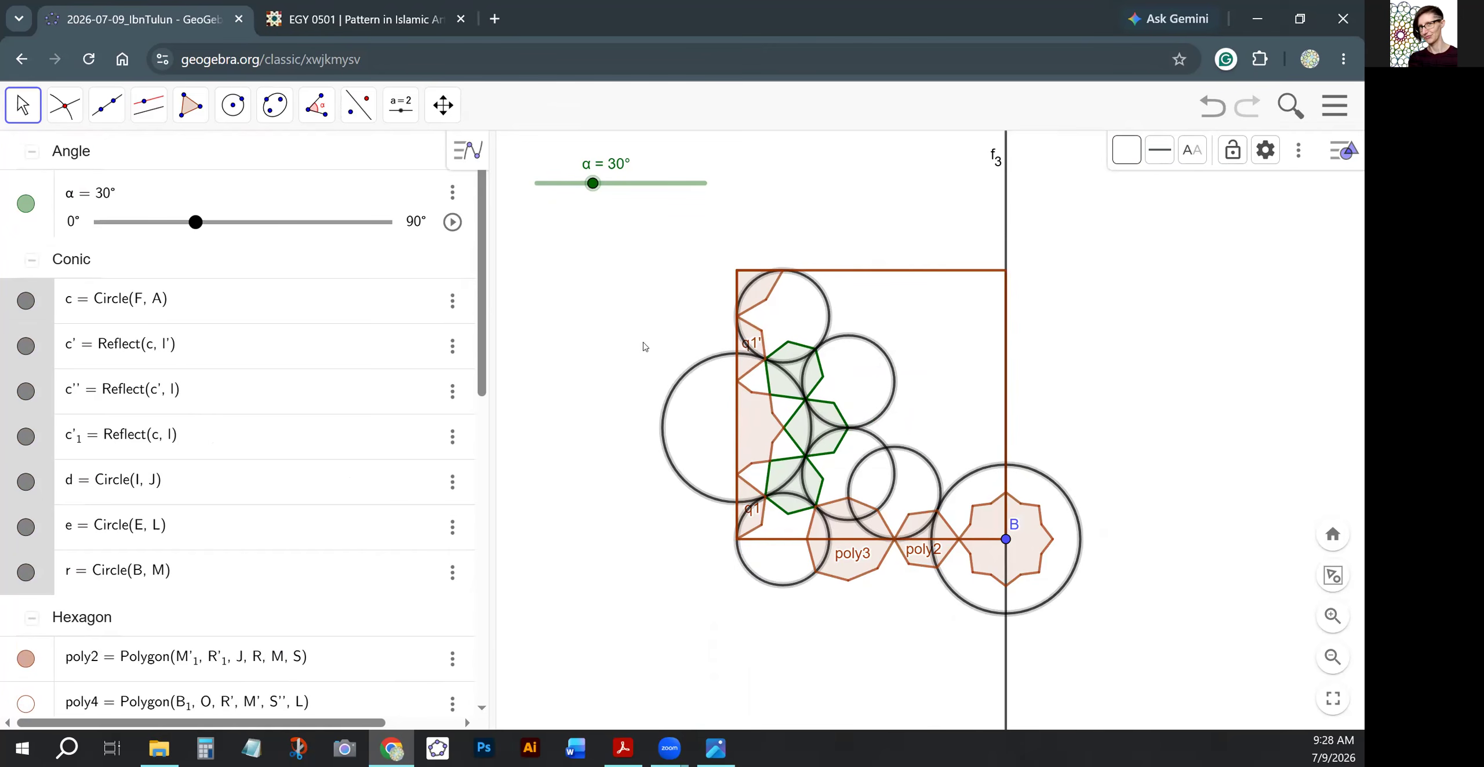
{"action": "right_click", "coordinate": [828, 318]}
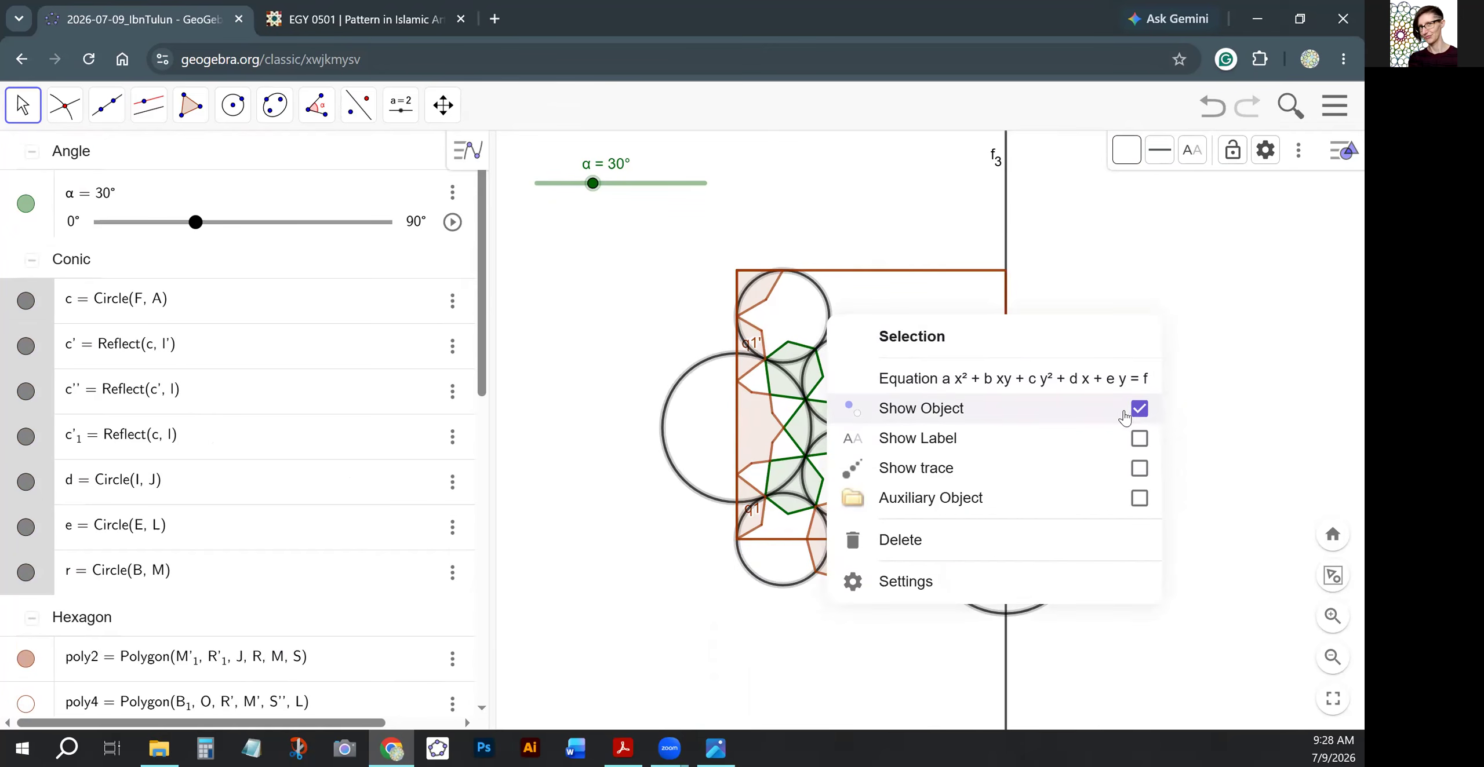
{"action": "left_click", "coordinate": [1138, 414]}
{"action": "left_click", "coordinate": [22, 107]}
{"action": "left_click", "coordinate": [583, 525]}
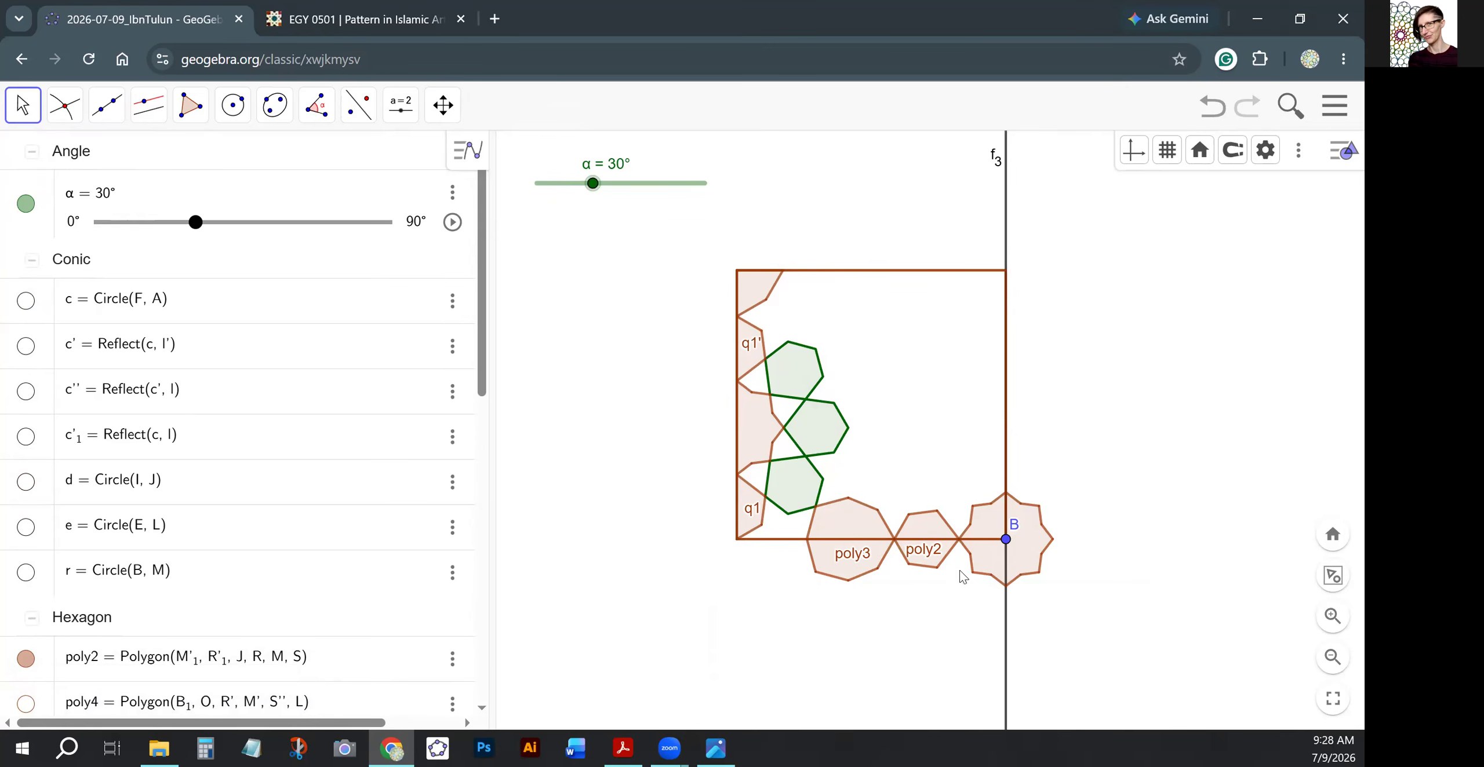
Collapse the Polygon, Quadrilateral, Conic and Hexagon groups in the object list.
{"action": "scroll", "coordinate": [145, 481], "scroll_direction": "down", "scroll_amount": 10}
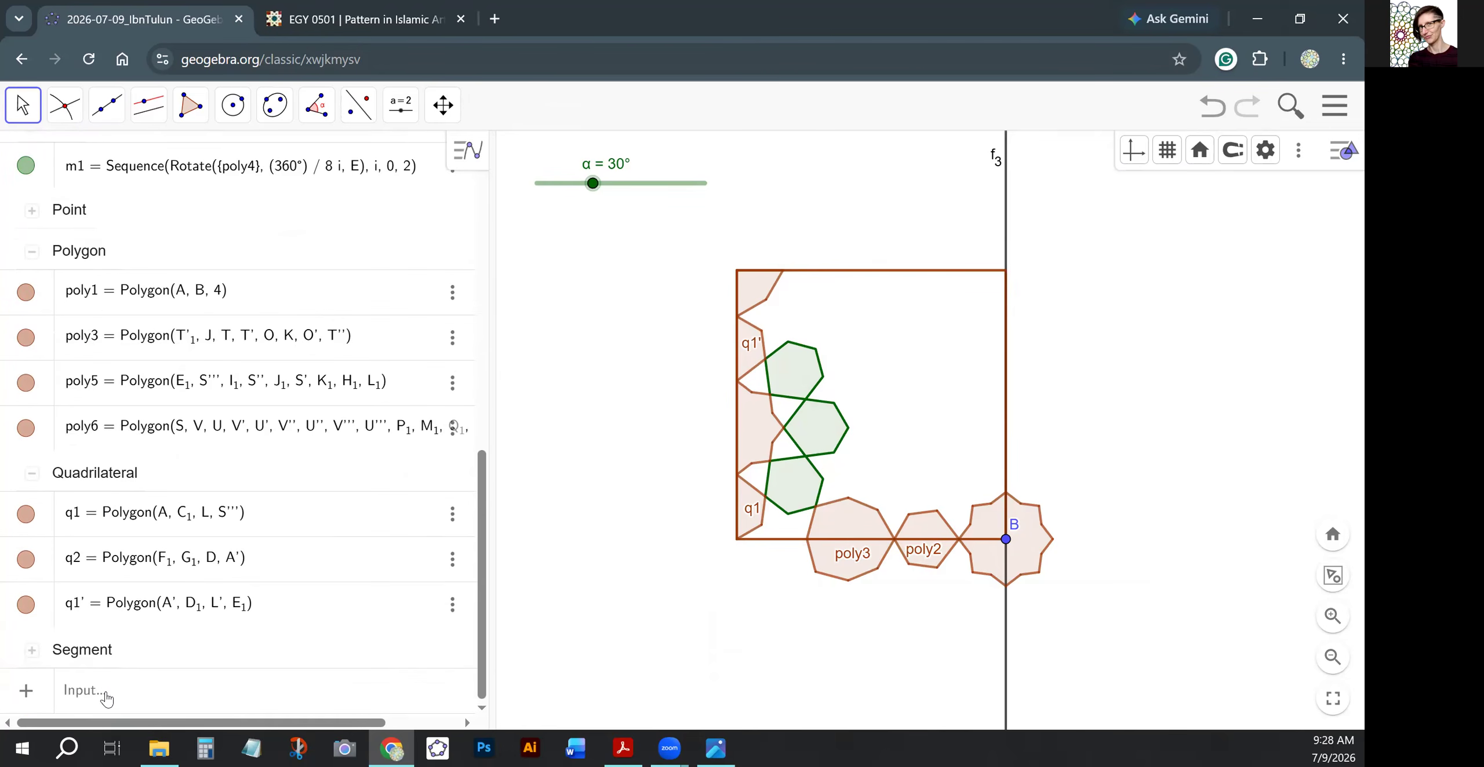
{"action": "left_click", "coordinate": [31, 252]}
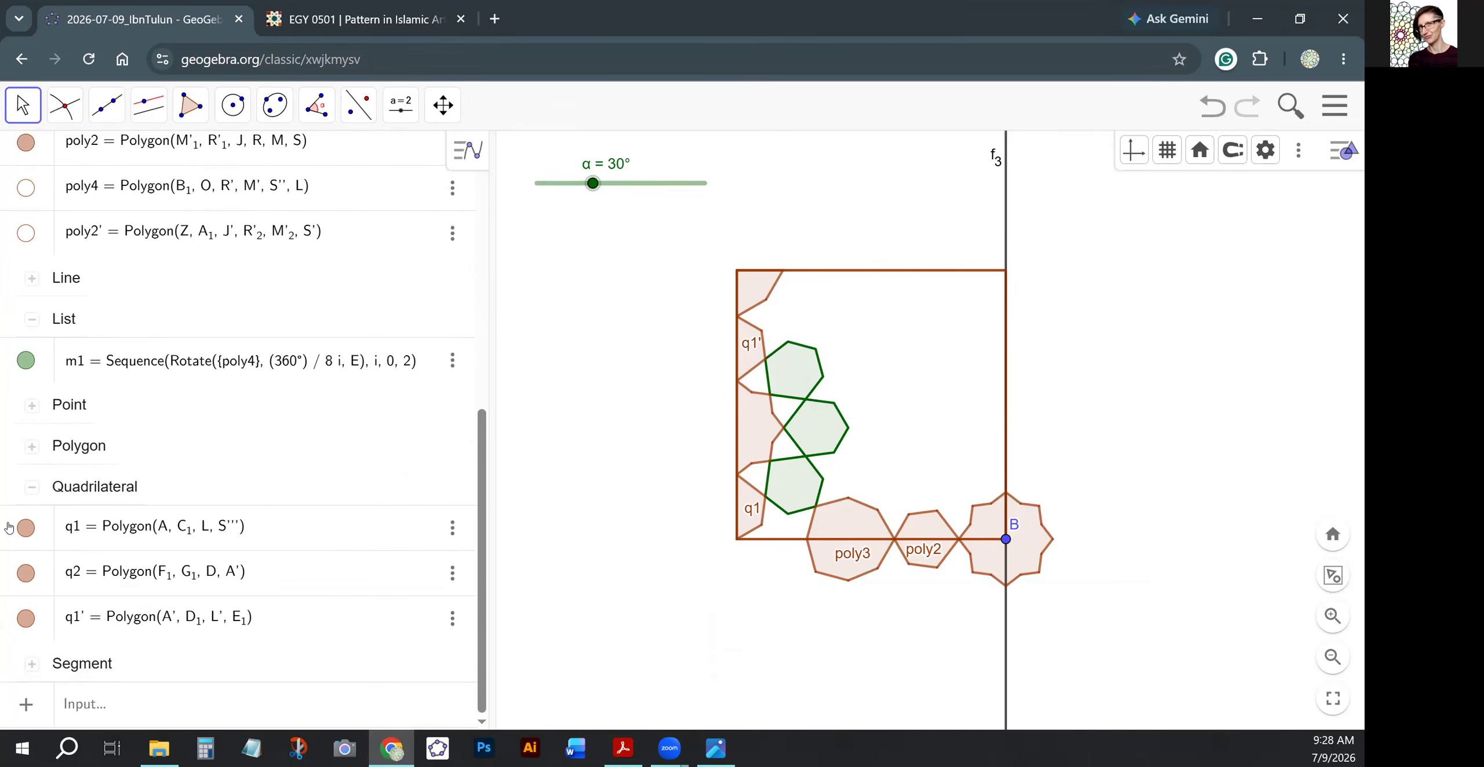
{"action": "left_click", "coordinate": [32, 491]}
{"action": "scroll", "coordinate": [34, 250], "scroll_direction": "up", "scroll_amount": 5}
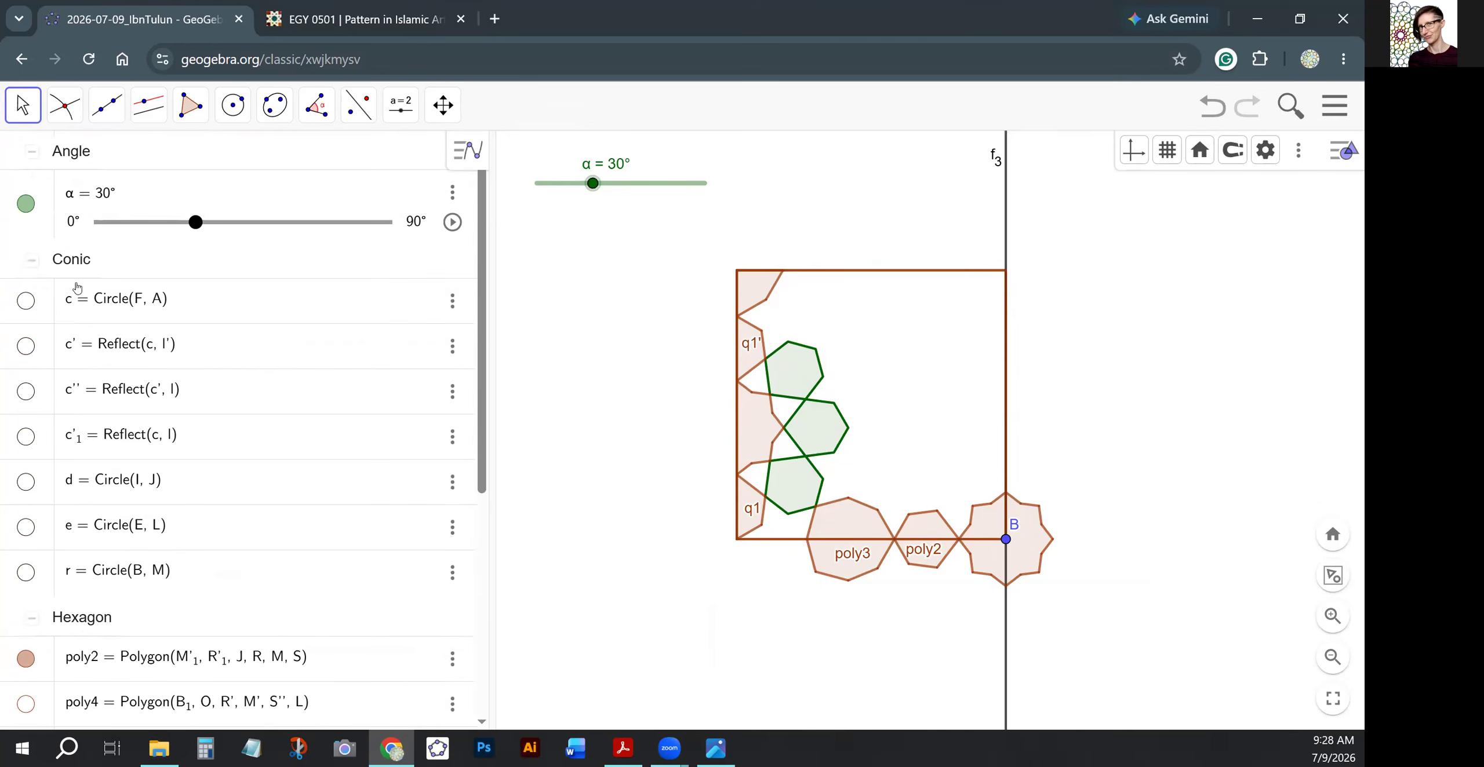
{"action": "left_click", "coordinate": [33, 262]}
{"action": "left_click", "coordinate": [32, 300]}
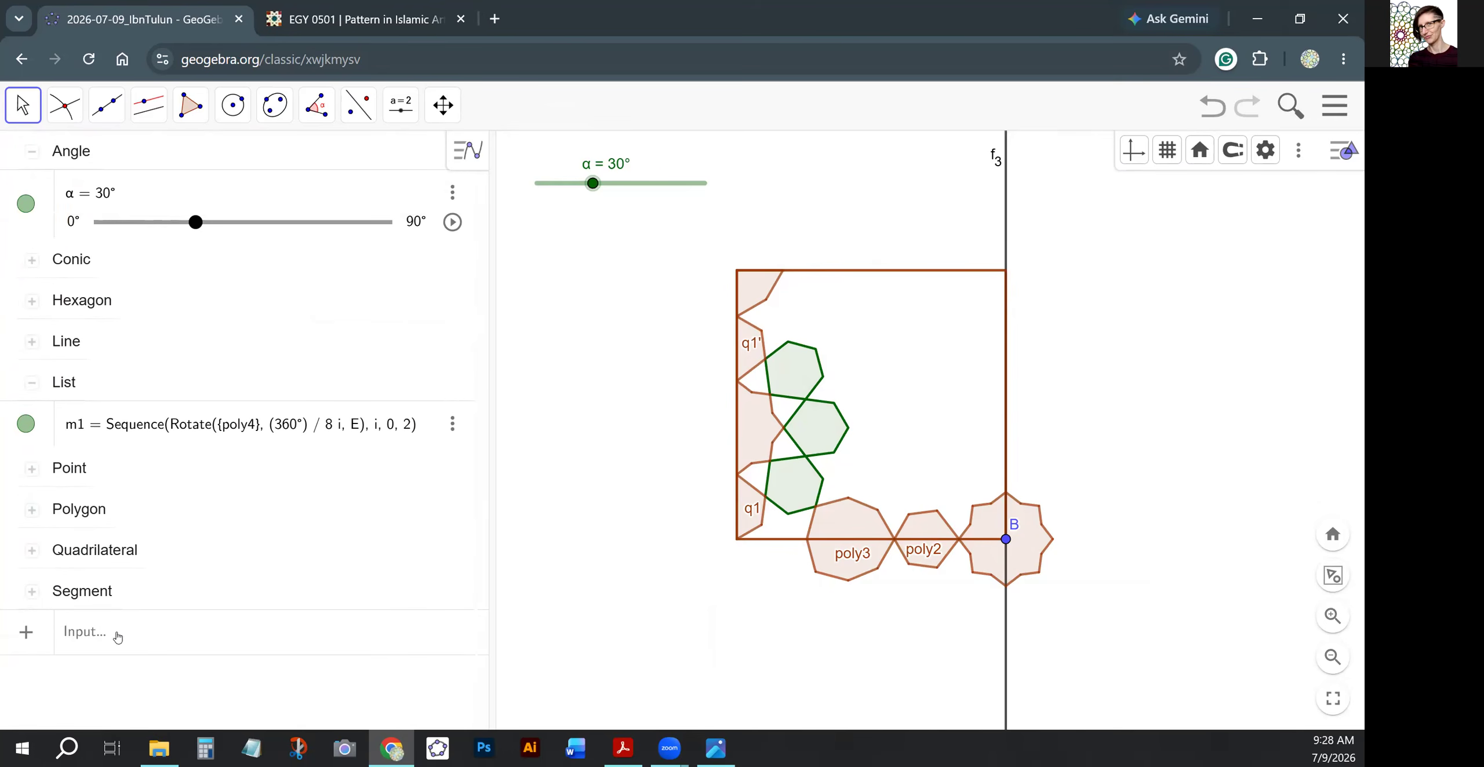
Create the list Sequence(Rotate({poly2, poly3}, 360°/8*i, B), i, 0, 7) and widen the object list to fit its definition.
{"action": "left_click", "coordinate": [96, 628]}
{"action": "type", "text": "S"}
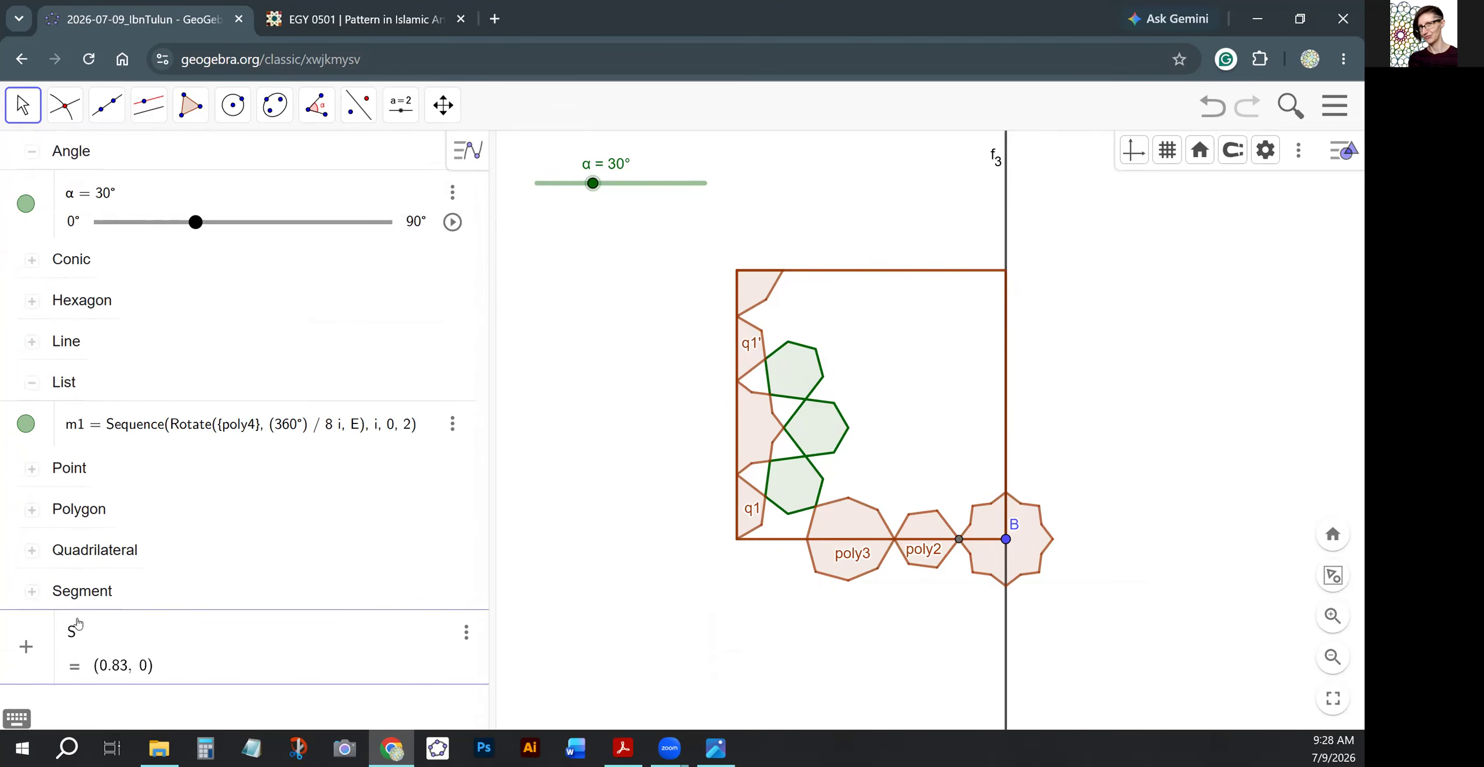
{"action": "type", "text": "equence(Rota"}
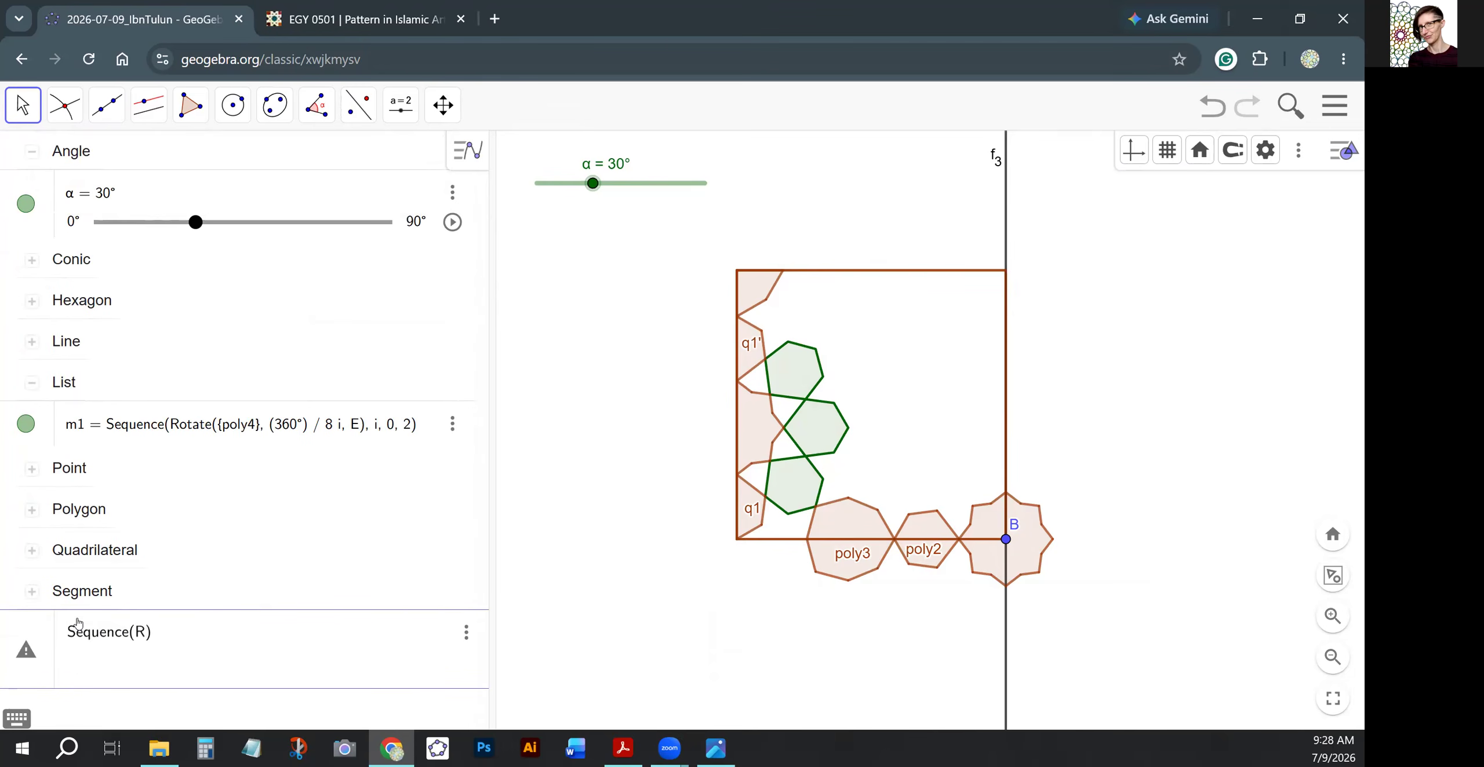
{"action": "type", "text": "te("}
{"action": "type", "text": "{"}
{"action": "type", "text": "poly2, pol"}
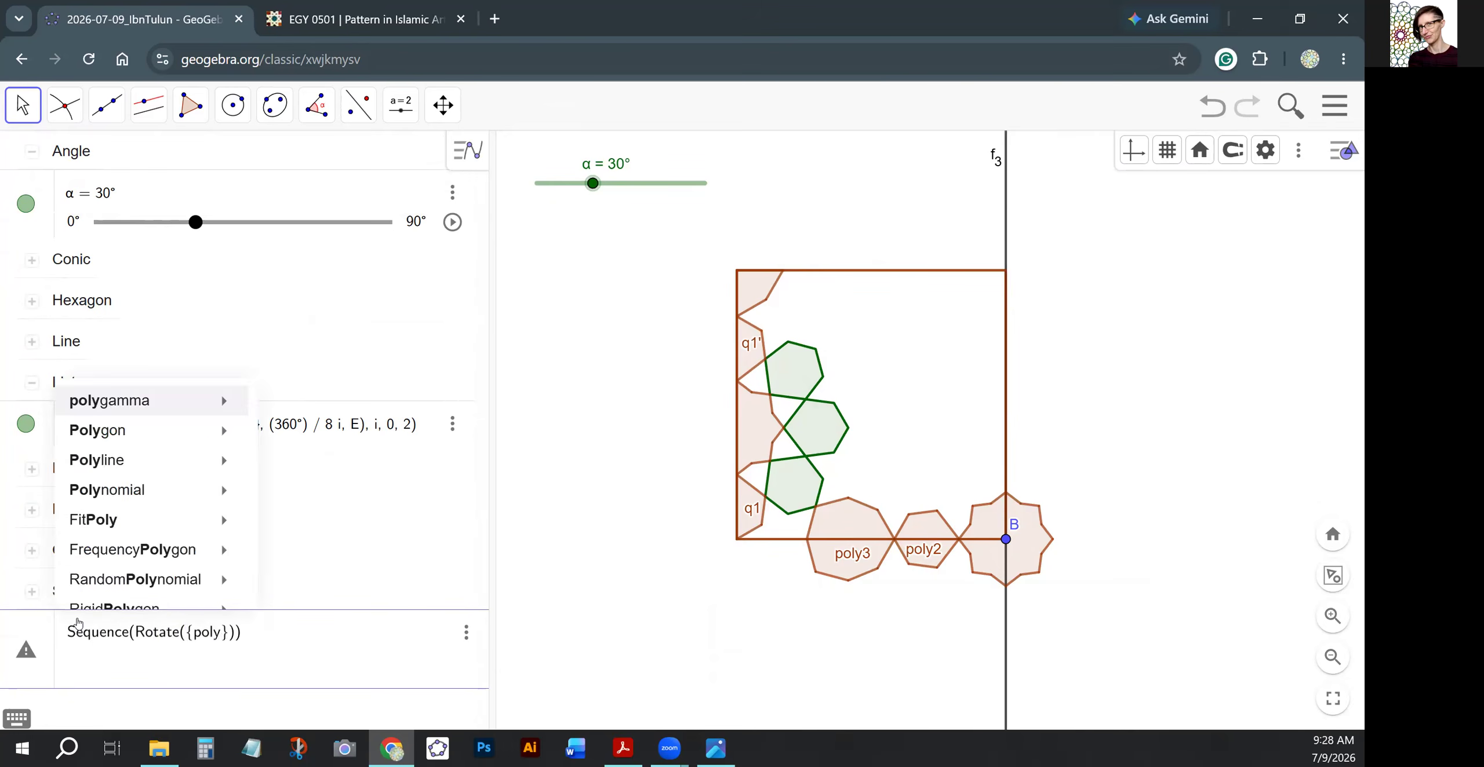
{"action": "type", "text": "y3}"}
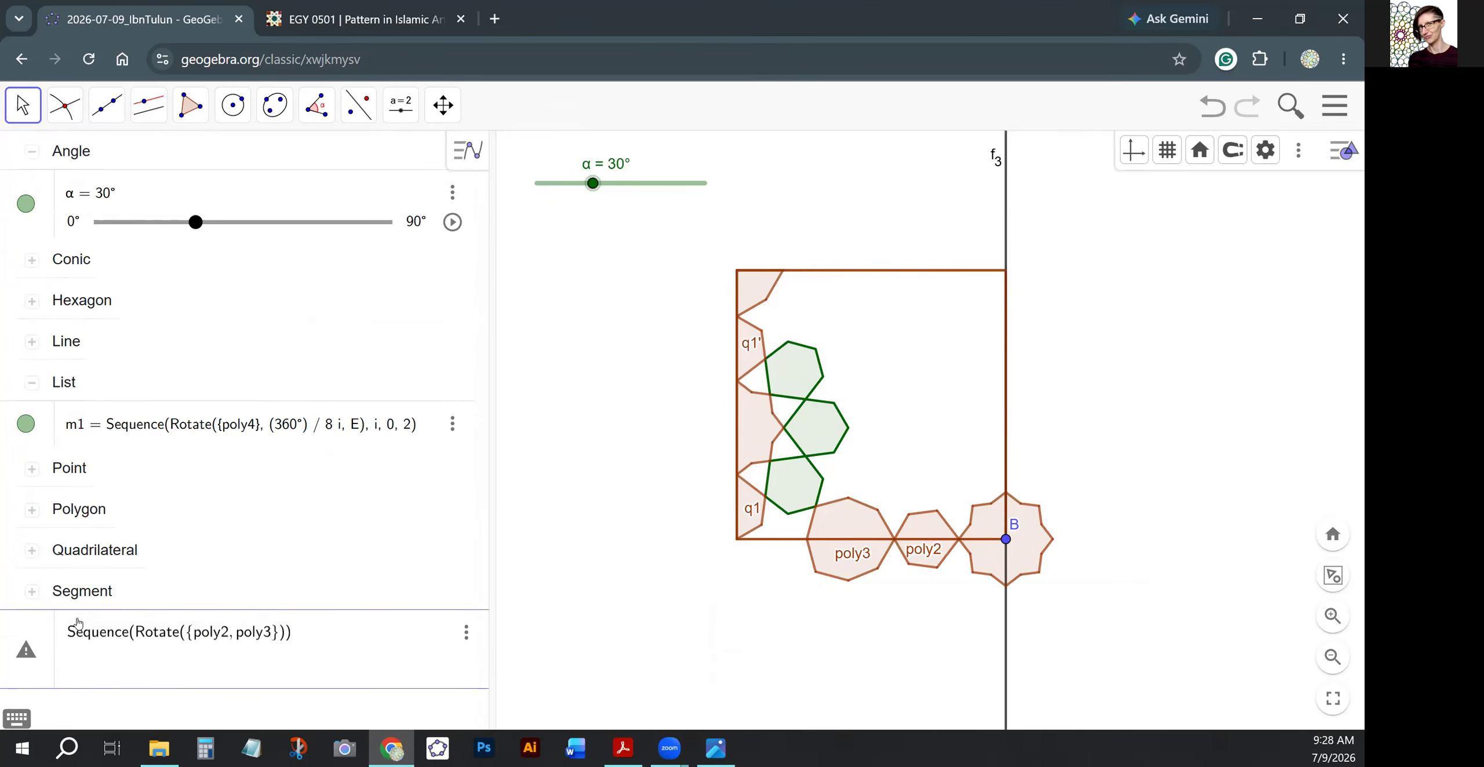
{"action": "type", "text": ", "}
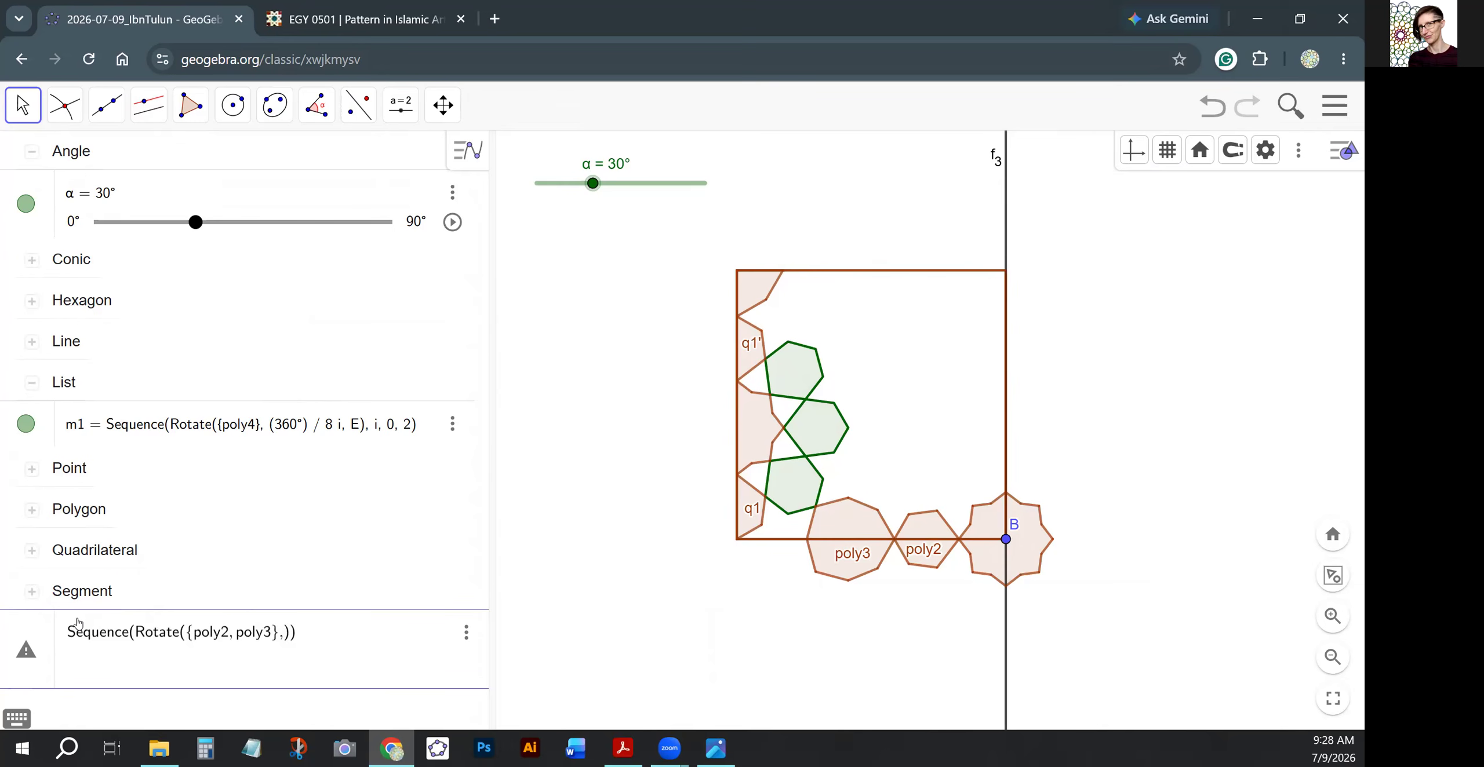
{"action": "type", "text": "360°/"}
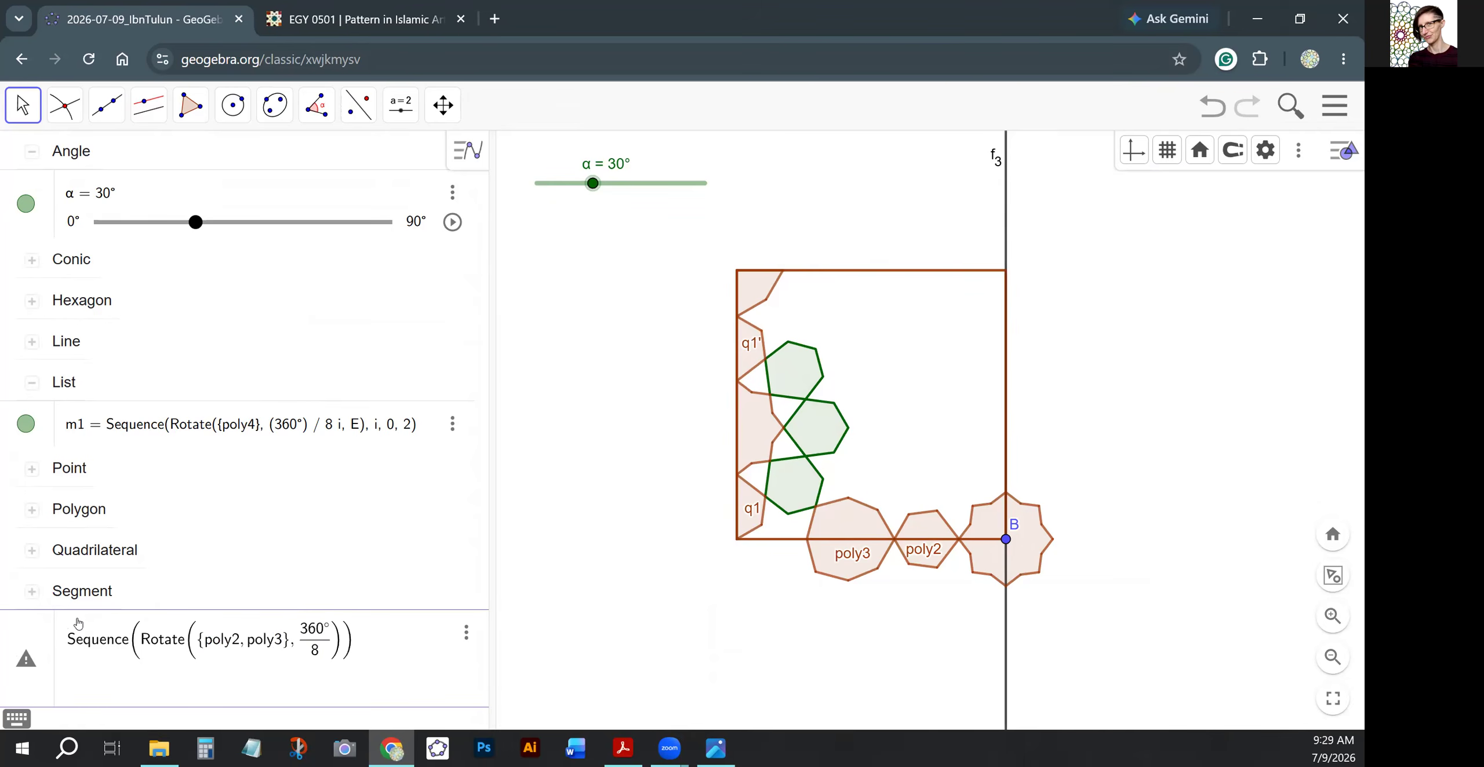
{"action": "type", "text": "8"}
{"action": "key", "text": "Right"}
{"action": "type", "text": "*i"}
{"action": "type", "text": ","}
{"action": "type", "text": "B"}
{"action": "key", "text": "Right"}
{"action": "type", "text": ",i,0,7"}
{"action": "key", "text": "Return"}
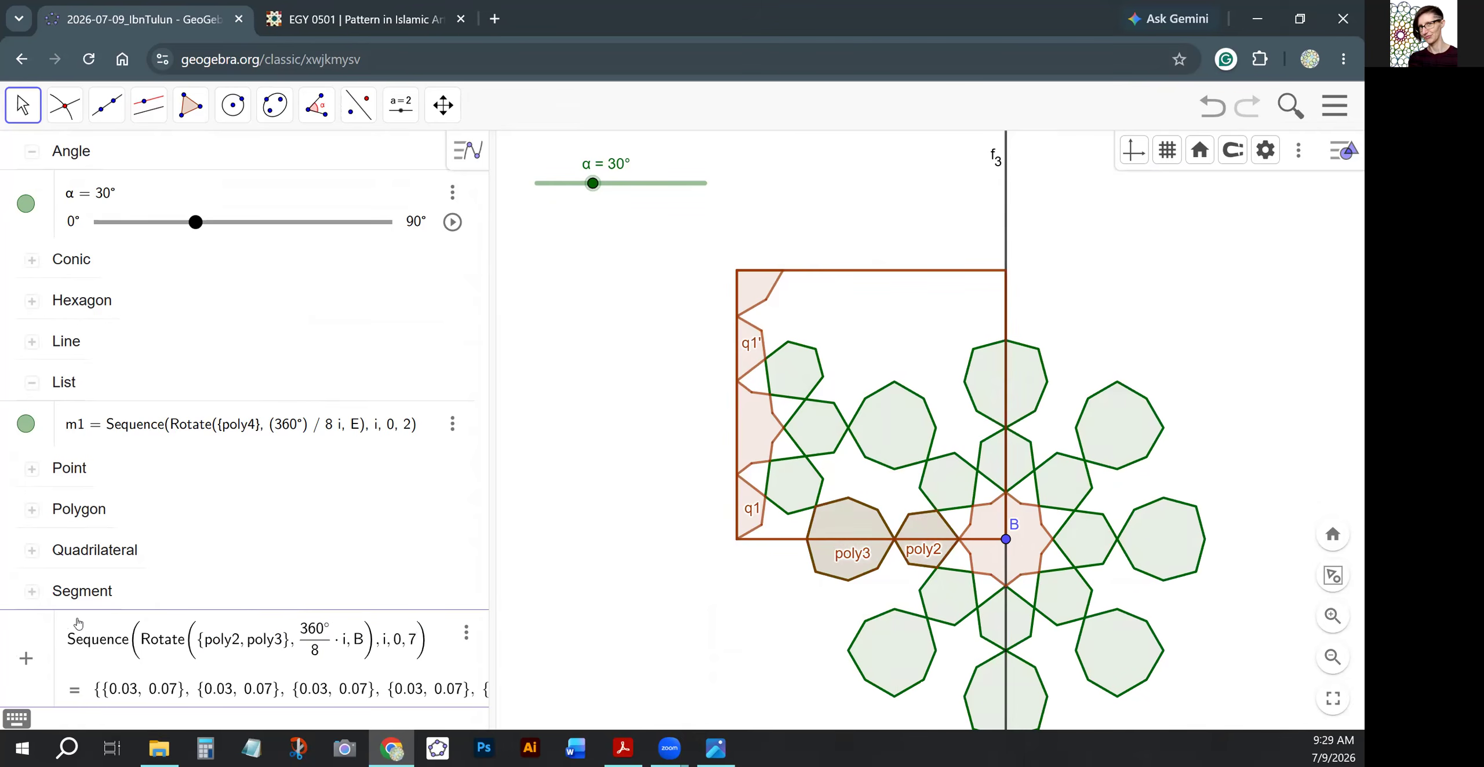
{"action": "key", "text": "Return"}
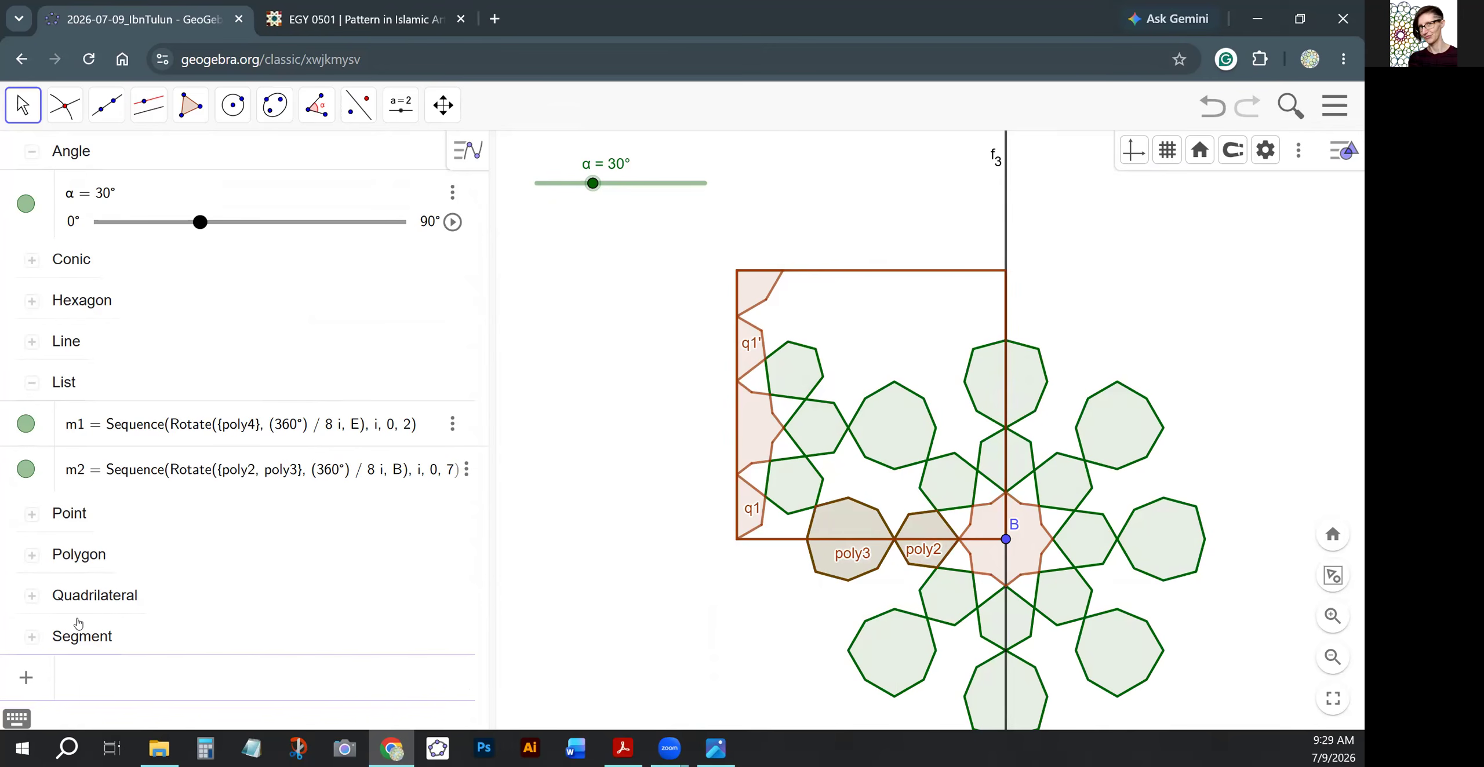
{"action": "left_click_drag", "start_coordinate": [490, 534], "coordinate": [512, 534]}
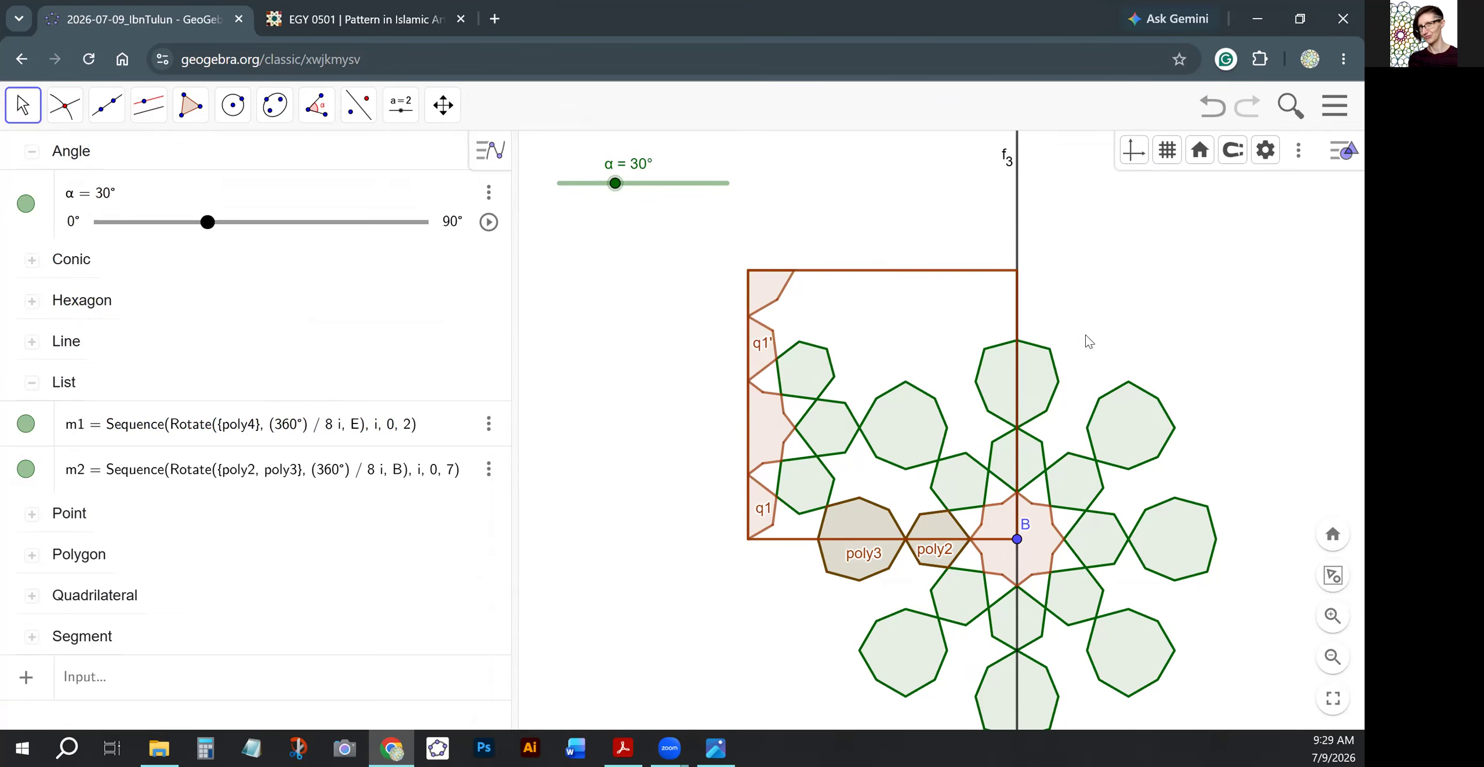
Show the label of polygon poly5 and move it onto the half star at the square's edge.
{"action": "left_click", "coordinate": [23, 105]}
{"action": "left_click", "coordinate": [47, 156]}
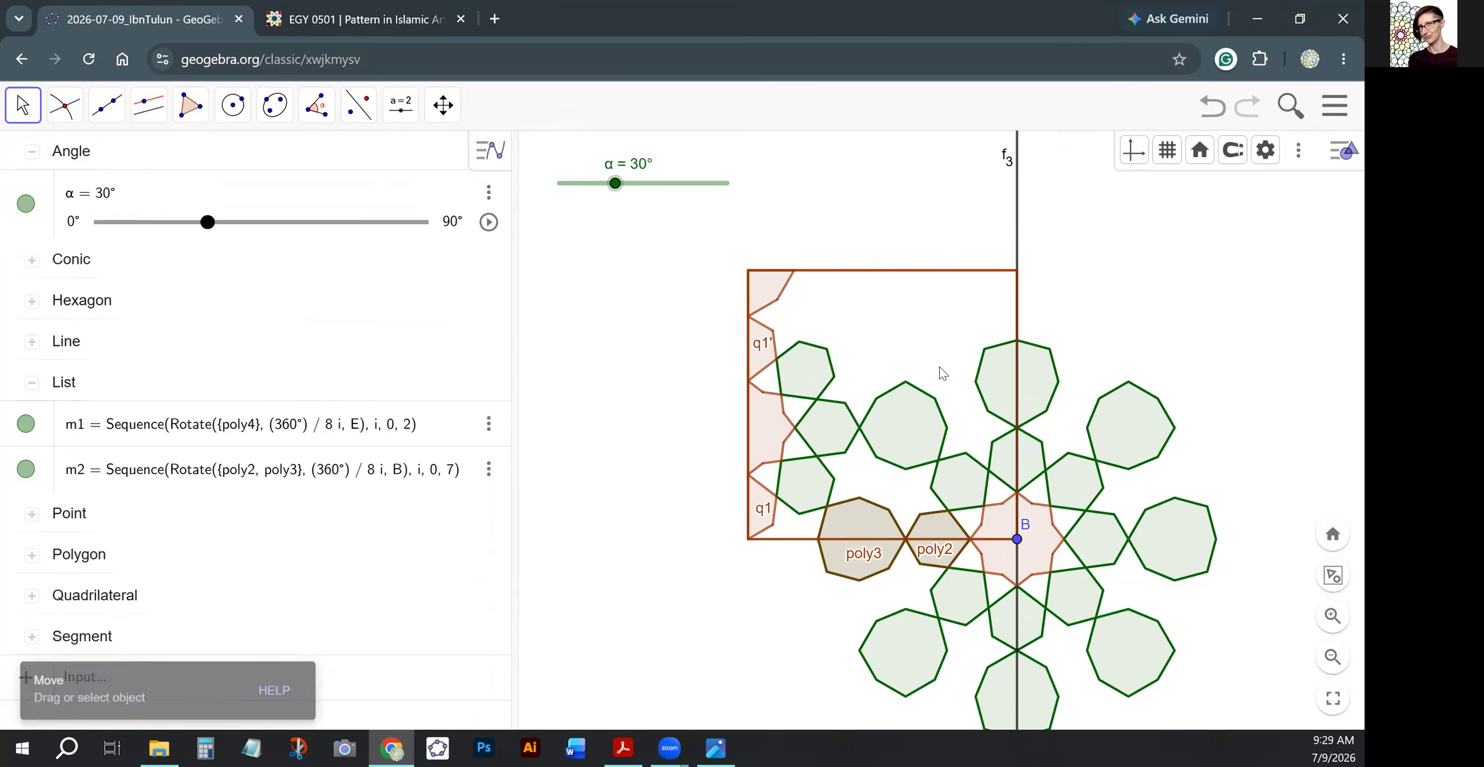
{"action": "right_click", "coordinate": [758, 437]}
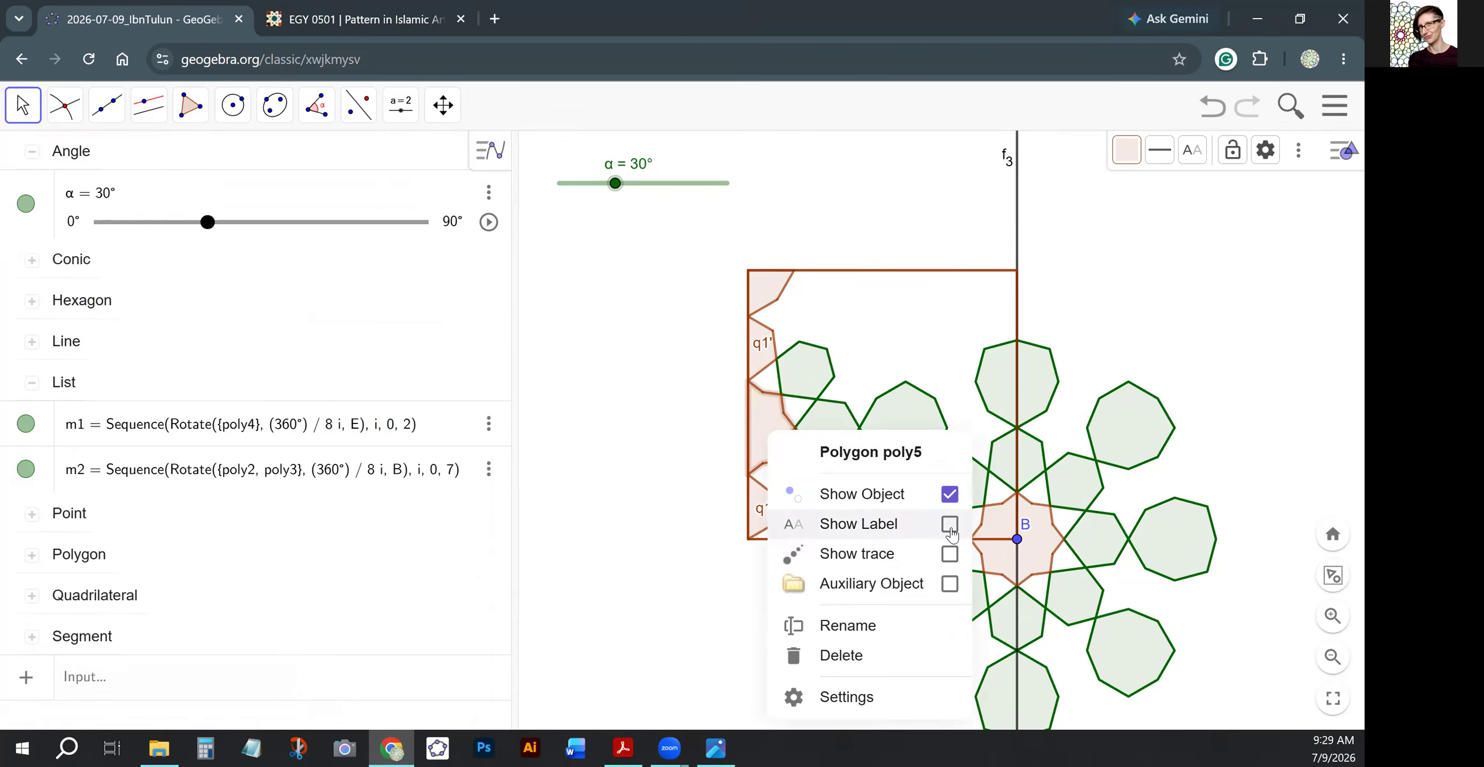
{"action": "left_click", "coordinate": [949, 529]}
{"action": "left_click_drag", "start_coordinate": [797, 431], "coordinate": [765, 437]}
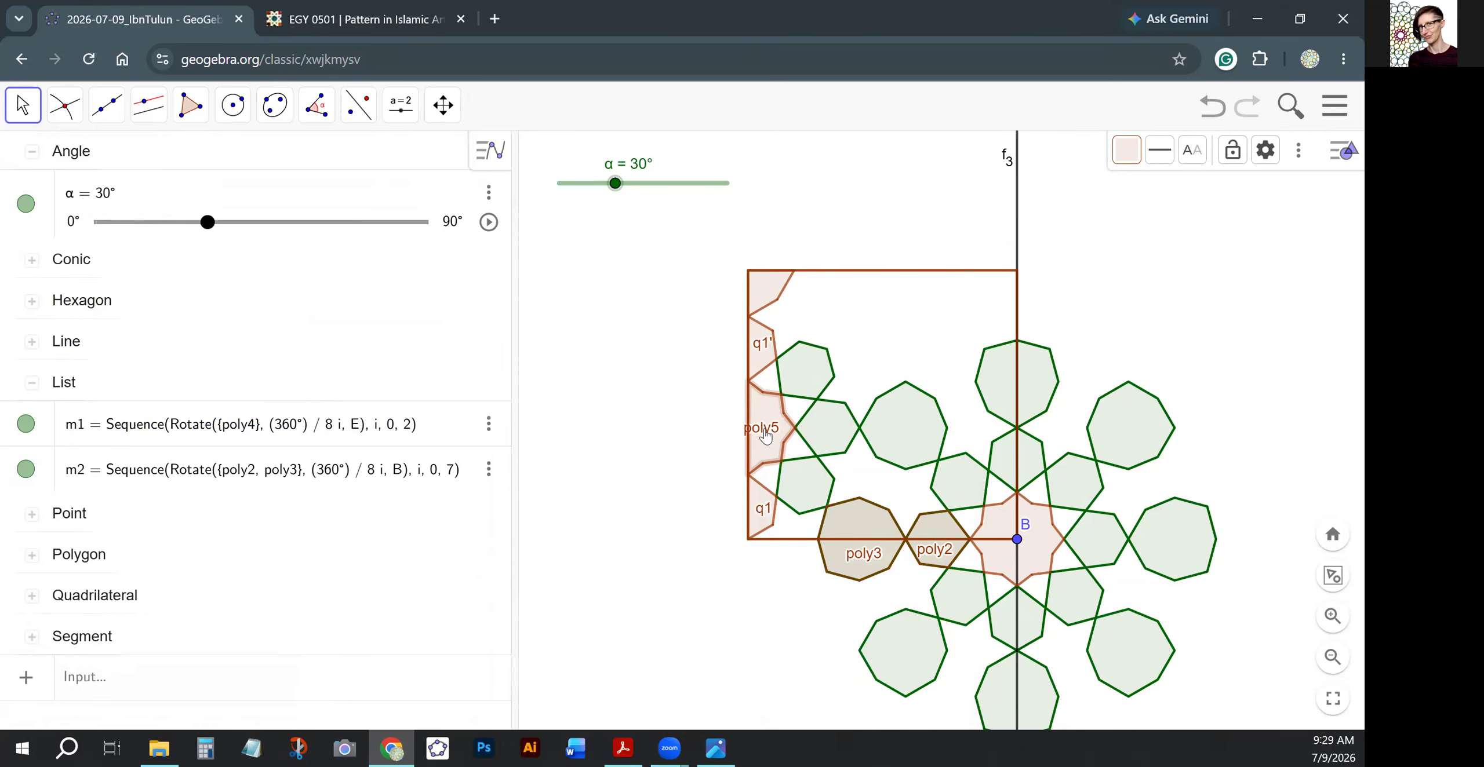
Show the label of quadrilateral q2, move it onto the tile at the square's corner and clear the selection.
{"action": "right_click", "coordinate": [770, 290]}
{"action": "left_click", "coordinate": [952, 385]}
{"action": "left_click_drag", "start_coordinate": [774, 285], "coordinate": [694, 335]}
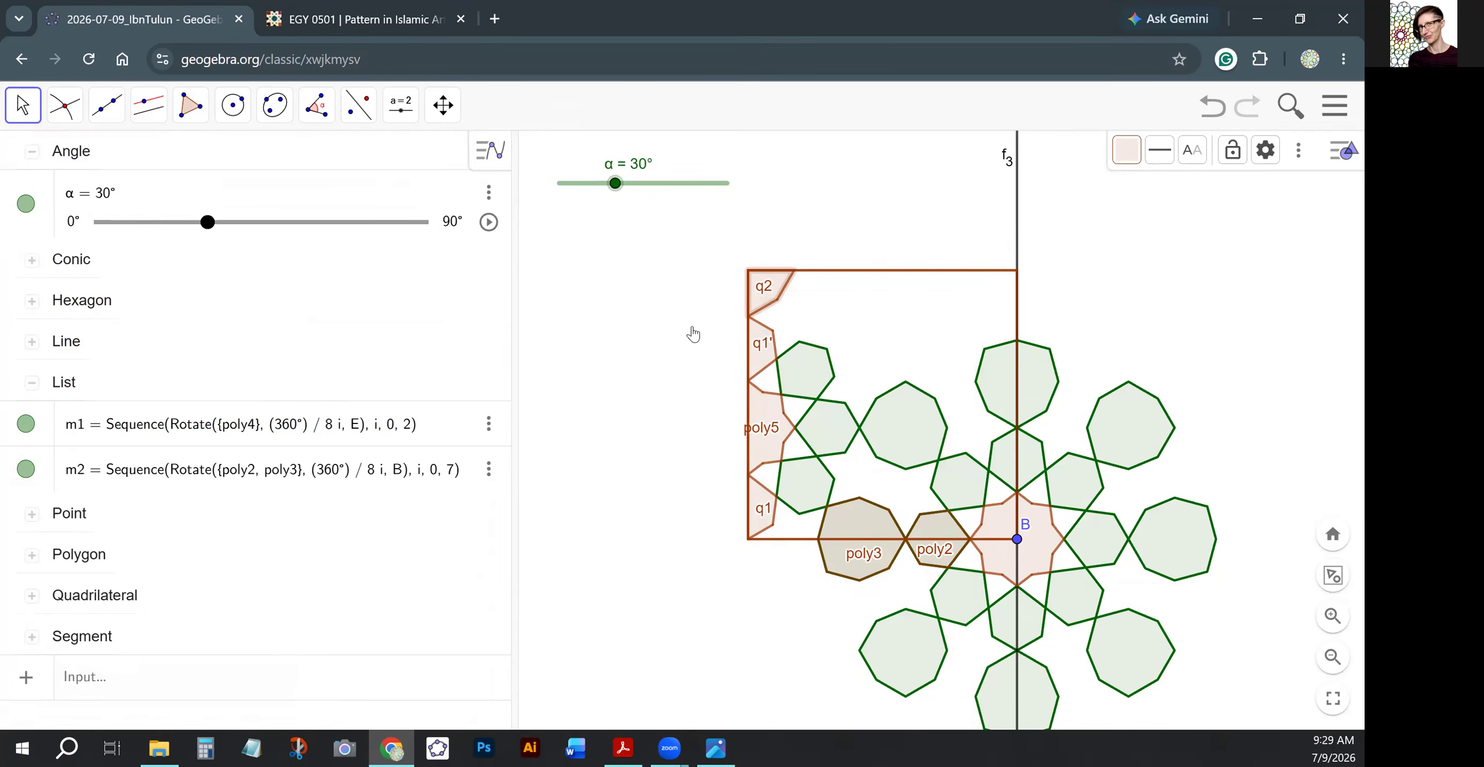
{"action": "left_click", "coordinate": [693, 334]}
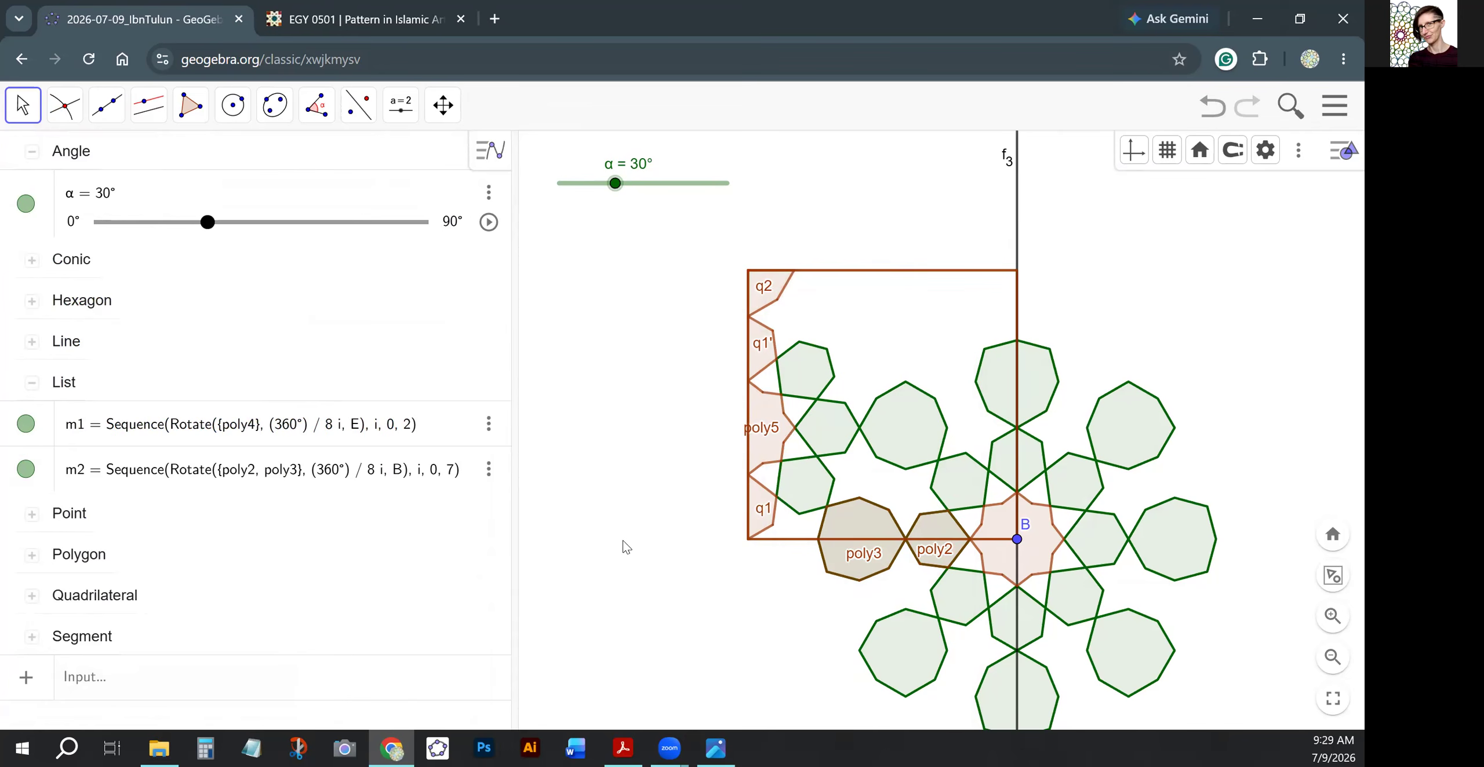
Create the list Sequence(Rotate({q1, q1', poly5, m1}, 360°/4*i, B), i, 0, 3).
{"action": "left_click", "coordinate": [173, 676]}
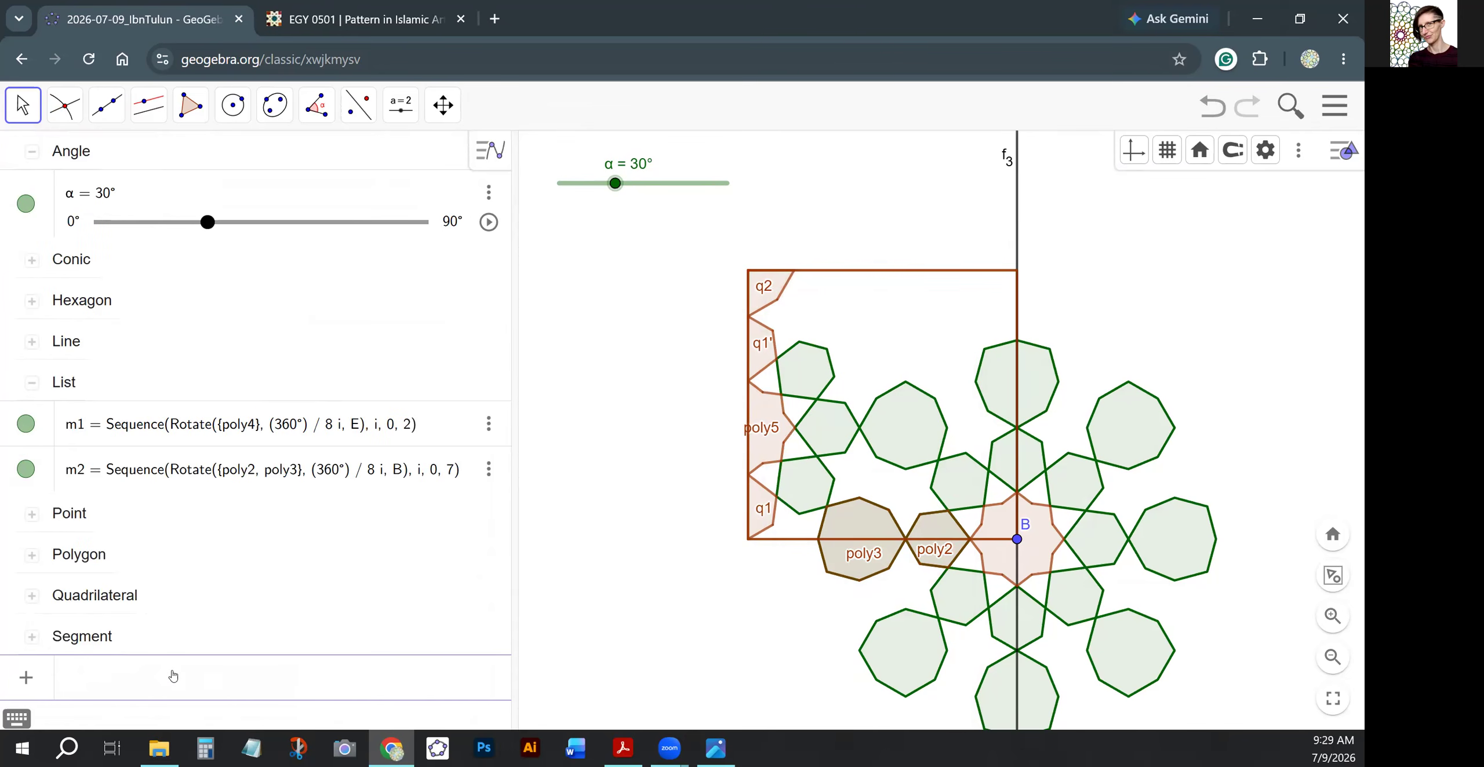
{"action": "type", "text": "Sequen"}
{"action": "key", "text": "Return"}
{"action": "type", "text": "Rotat"}
{"action": "key", "text": "Return"}
{"action": "type", "text": "{"}
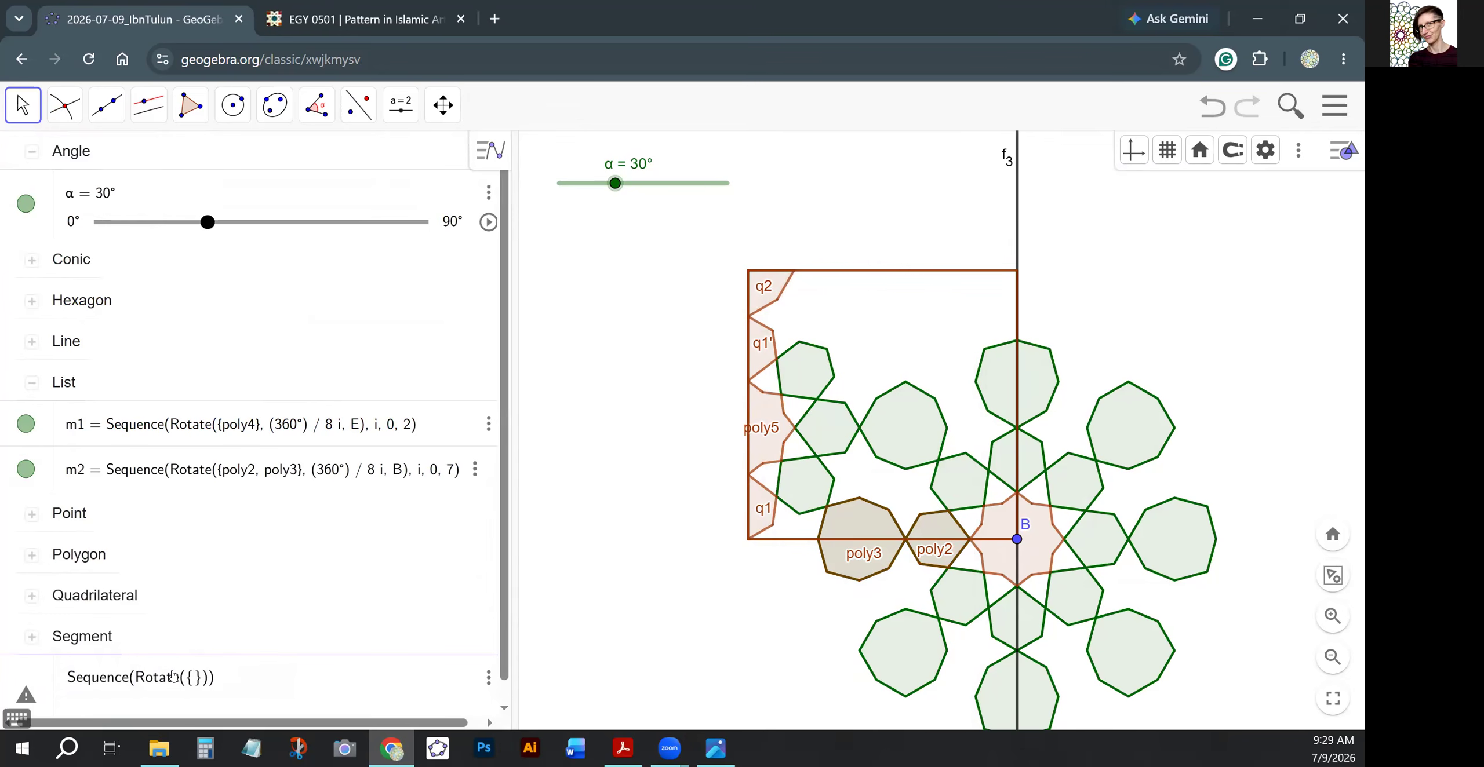
{"action": "type", "text": "q1, q1', poly5, m1},"}
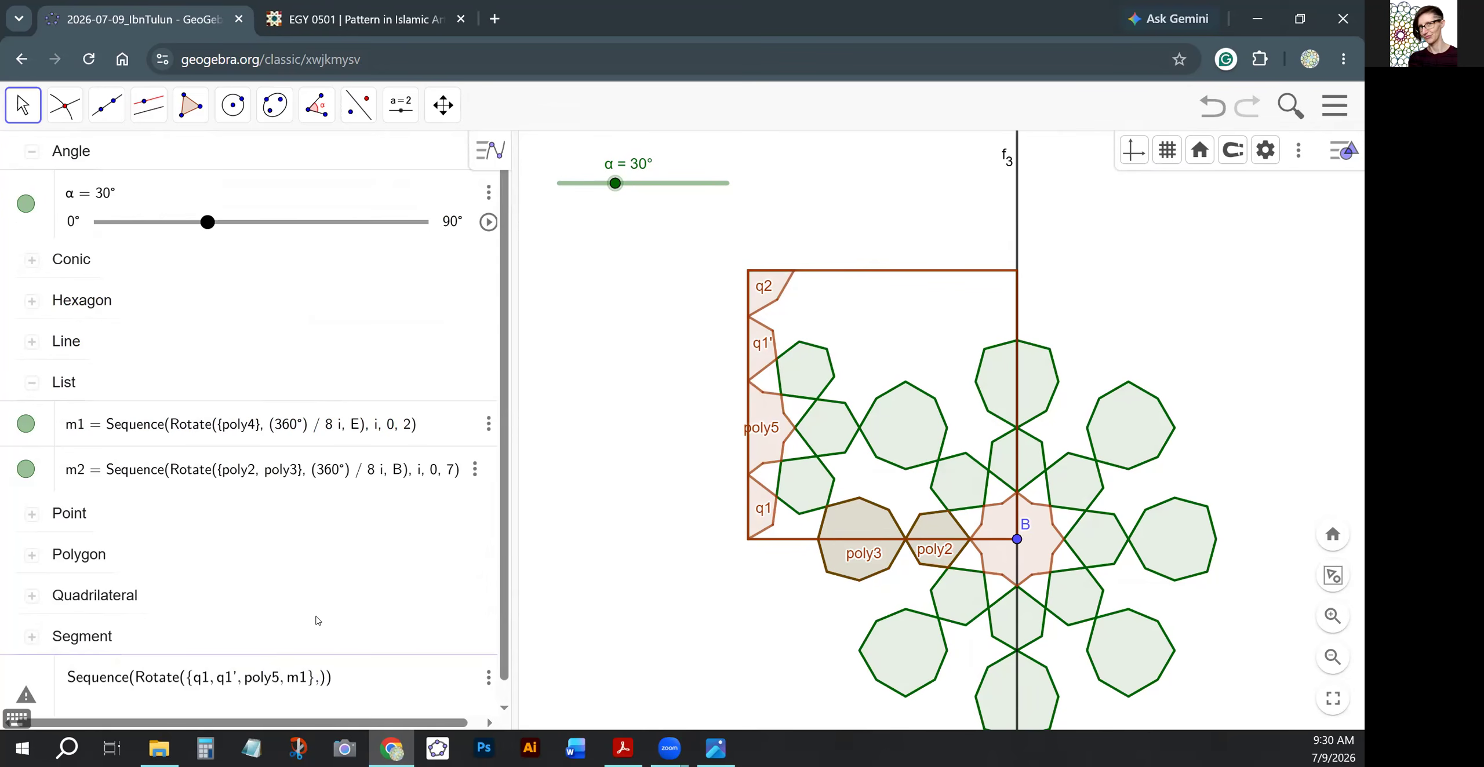
{"action": "type", "text": "360°/4"}
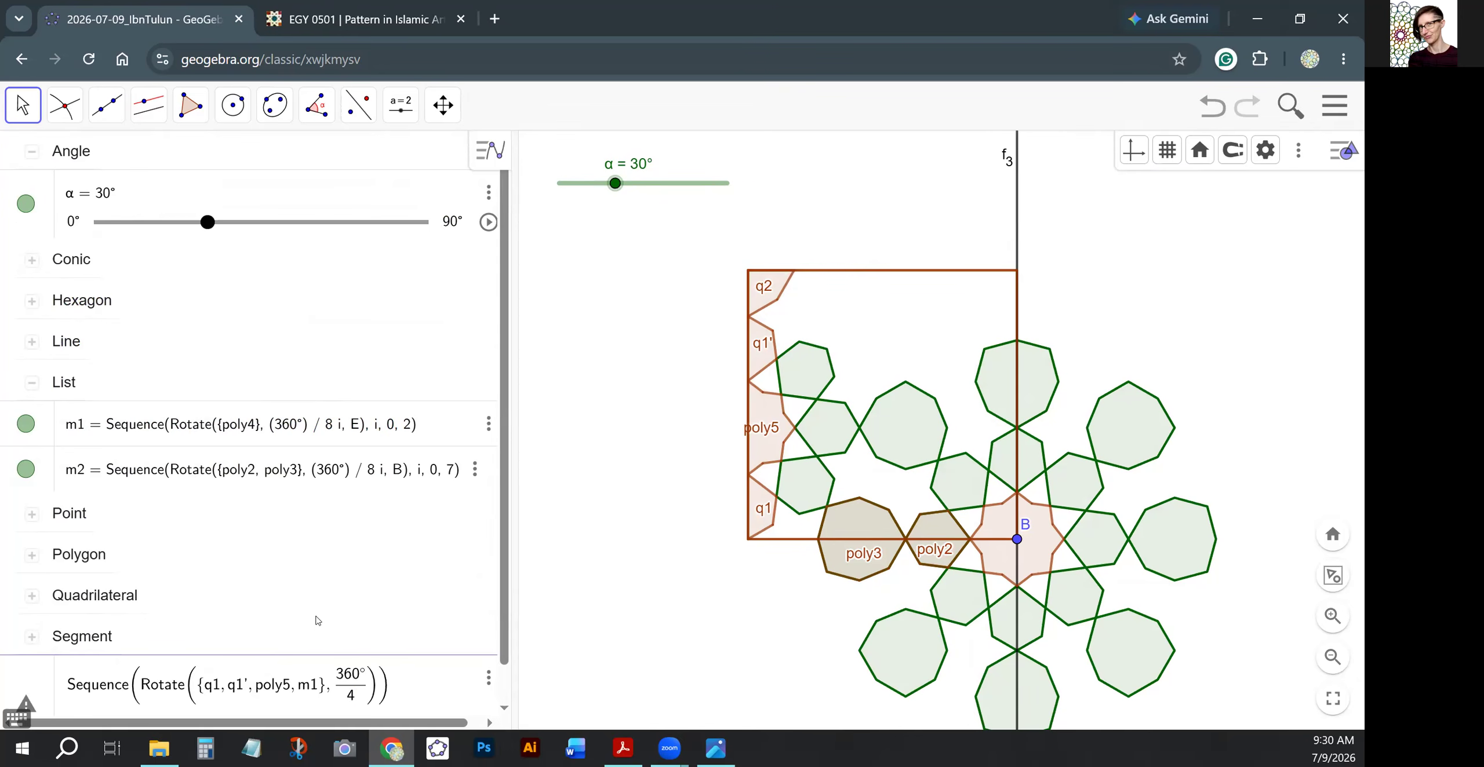
{"action": "type", "text": "*i,B"}
{"action": "type", "text": ",i,0,3"}
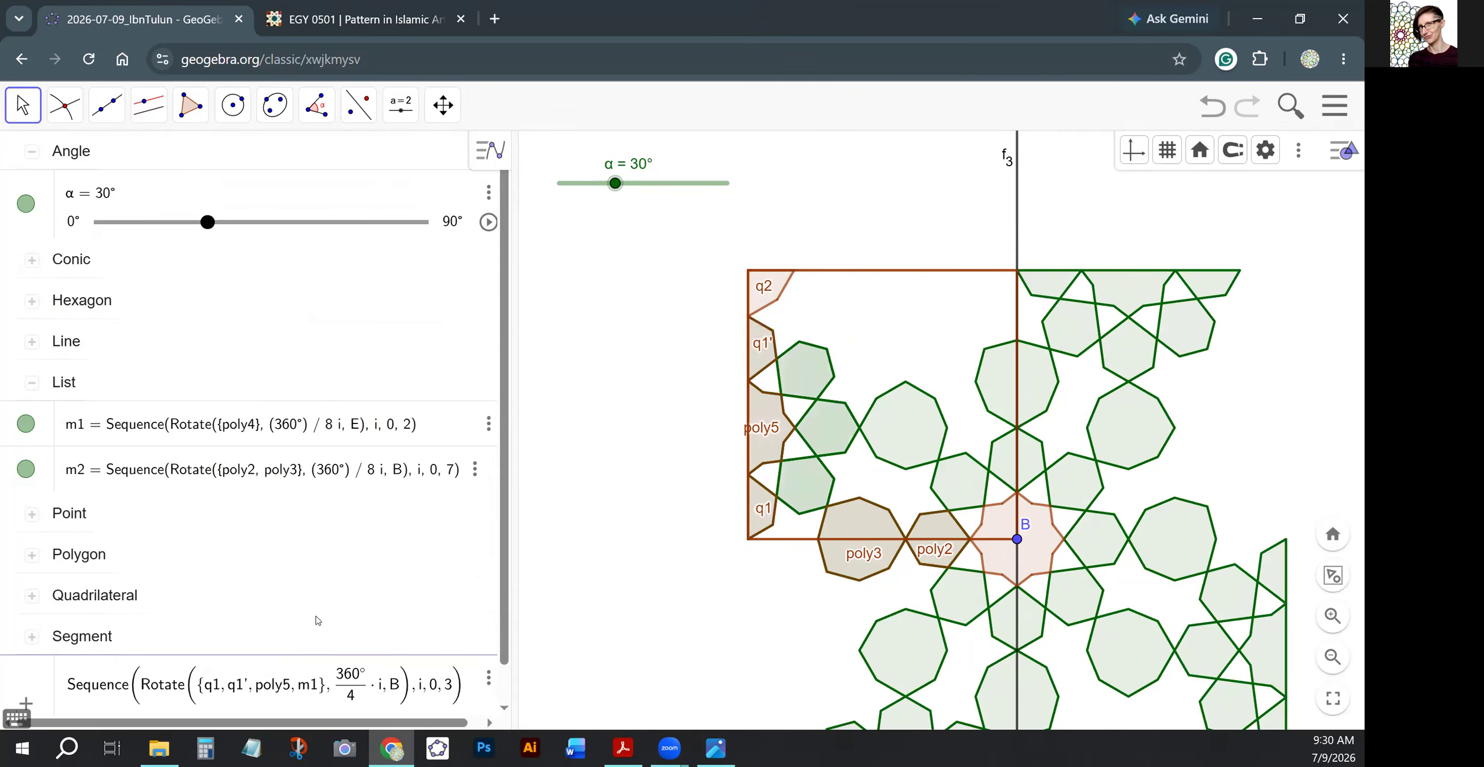
{"action": "key", "text": "Return"}
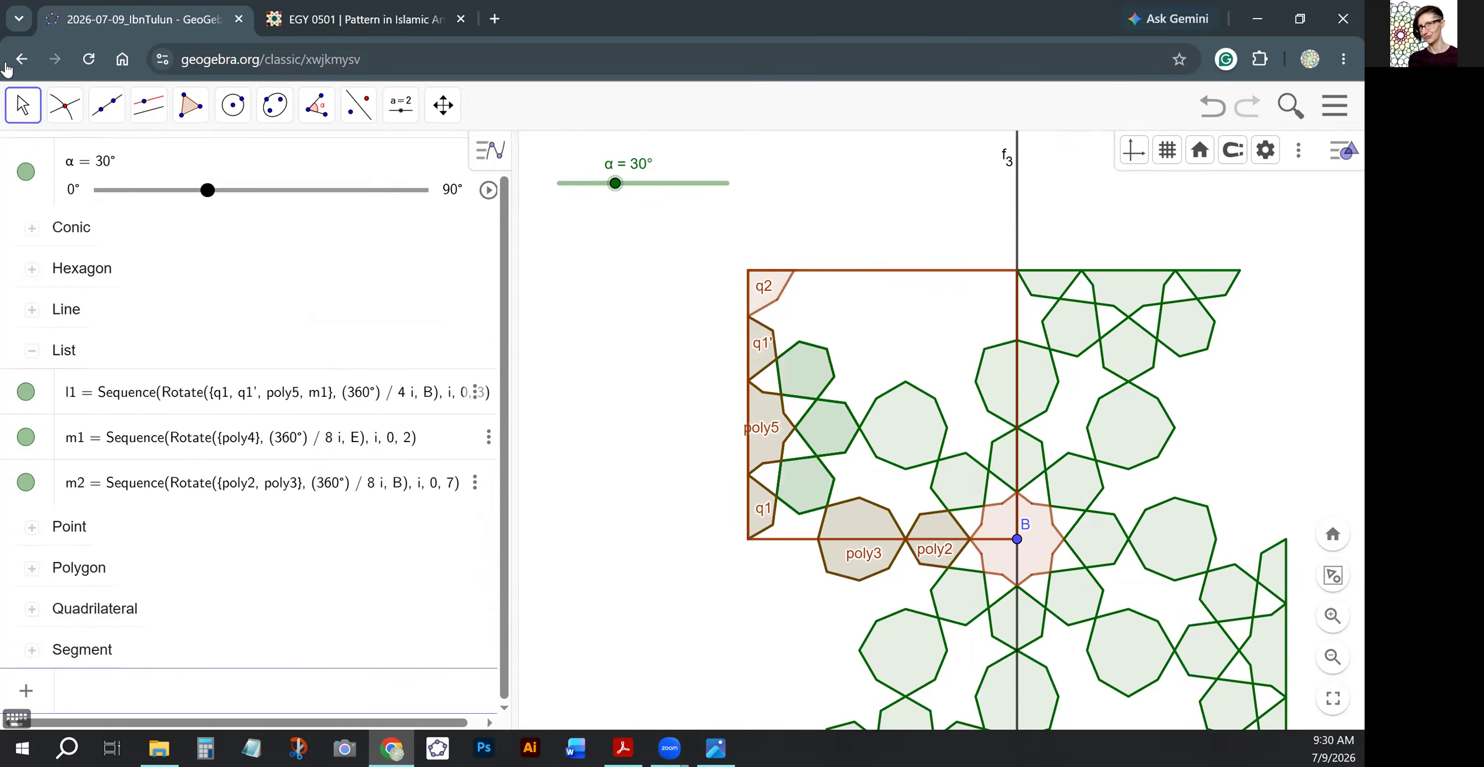
Hide the source objects poly5, q1, q1' and list m1, leaving the Quadrilateral group collapsed.
{"action": "left_click", "coordinate": [16, 108]}
{"action": "left_click", "coordinate": [31, 571]}
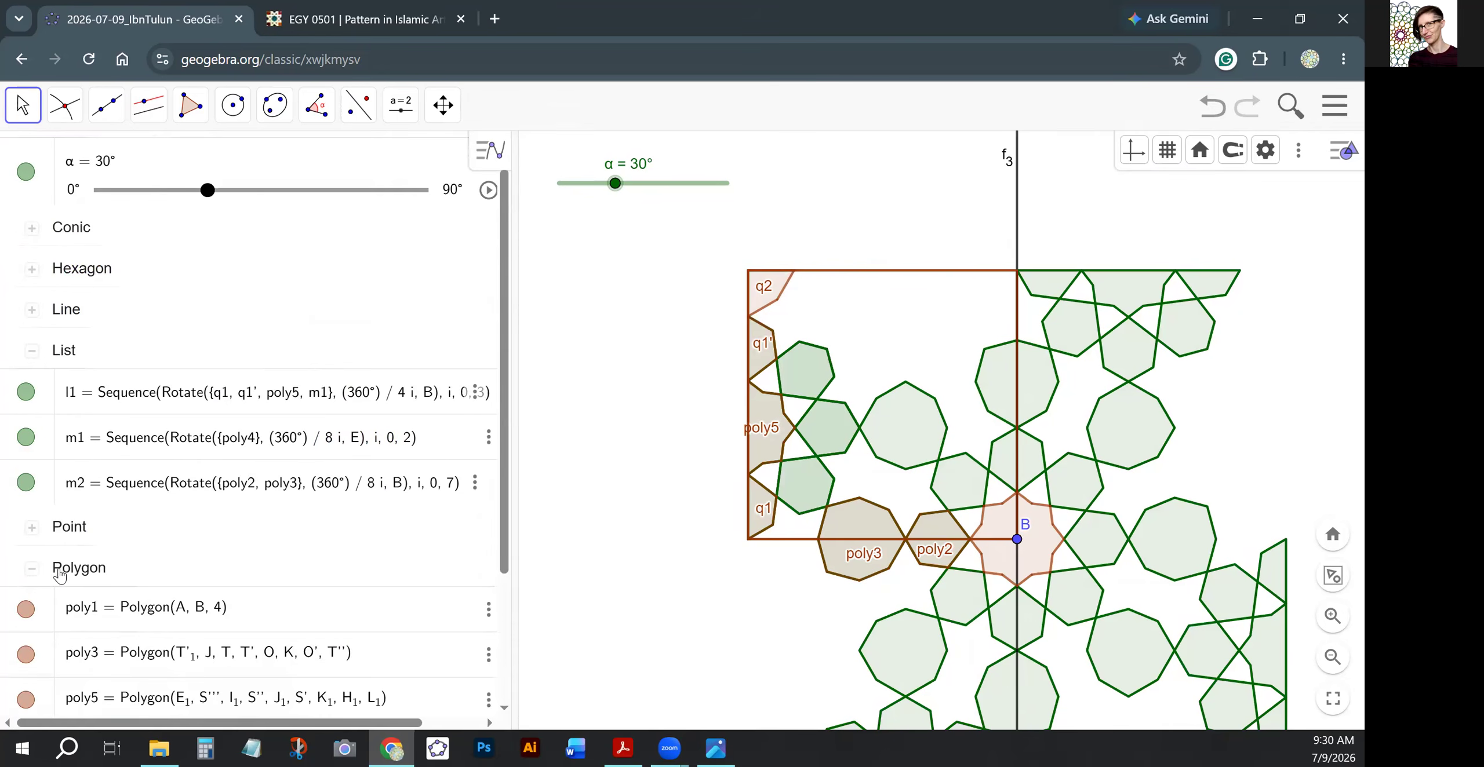
{"action": "scroll", "coordinate": [58, 571], "scroll_direction": "down", "scroll_amount": 3}
{"action": "left_click", "coordinate": [26, 520]}
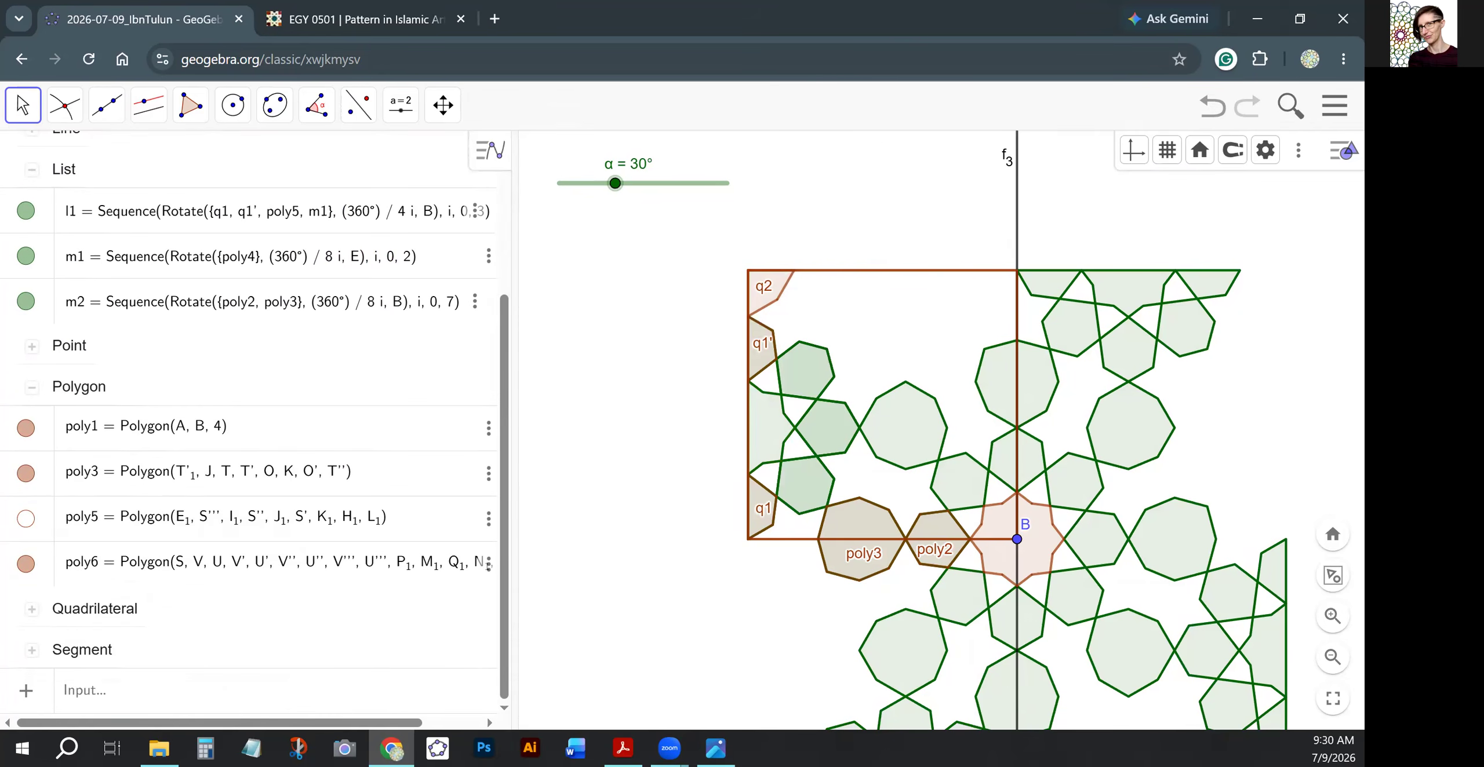
{"action": "left_click", "coordinate": [32, 609]}
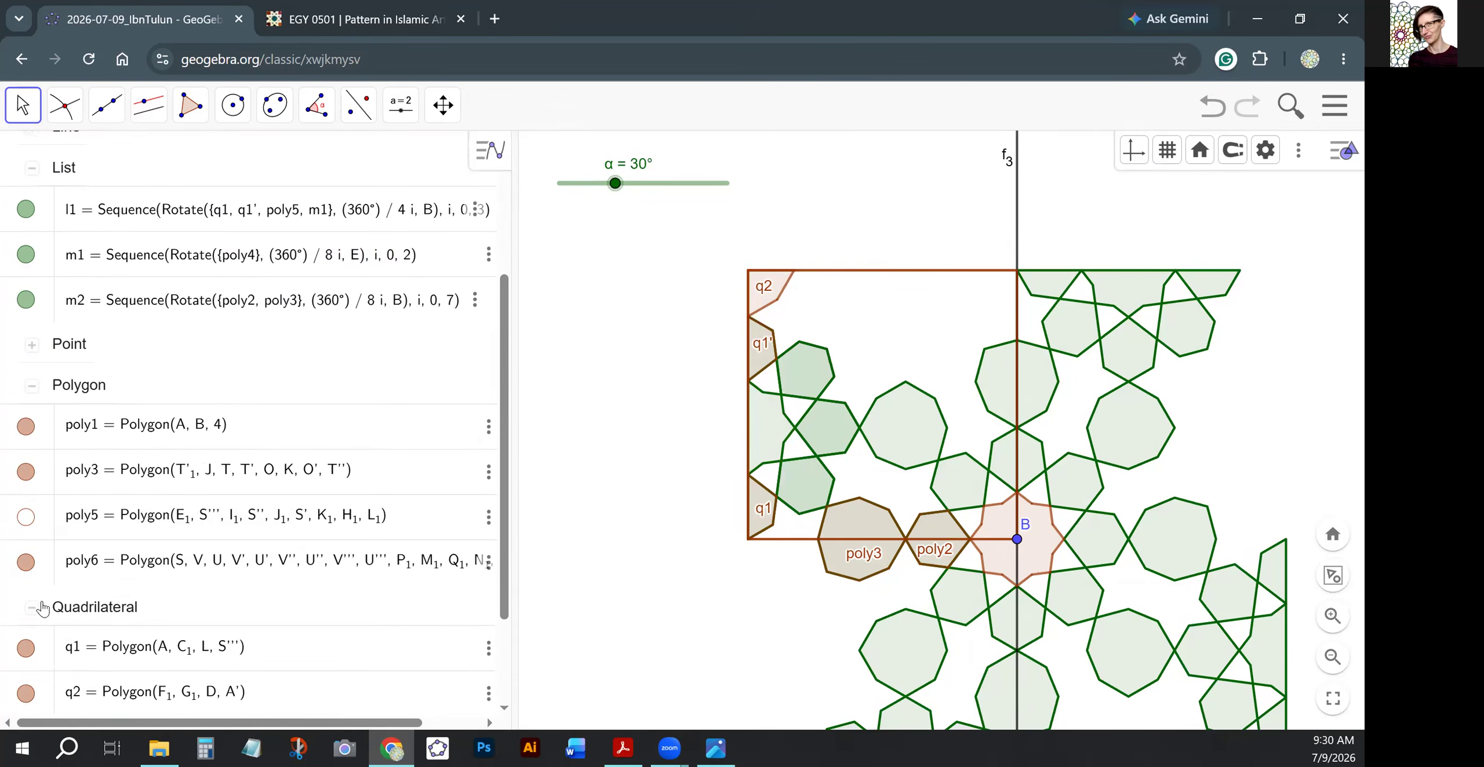
{"action": "scroll", "coordinate": [31, 608], "scroll_direction": "down", "scroll_amount": 3}
{"action": "left_click", "coordinate": [26, 514]}
{"action": "left_click", "coordinate": [25, 604]}
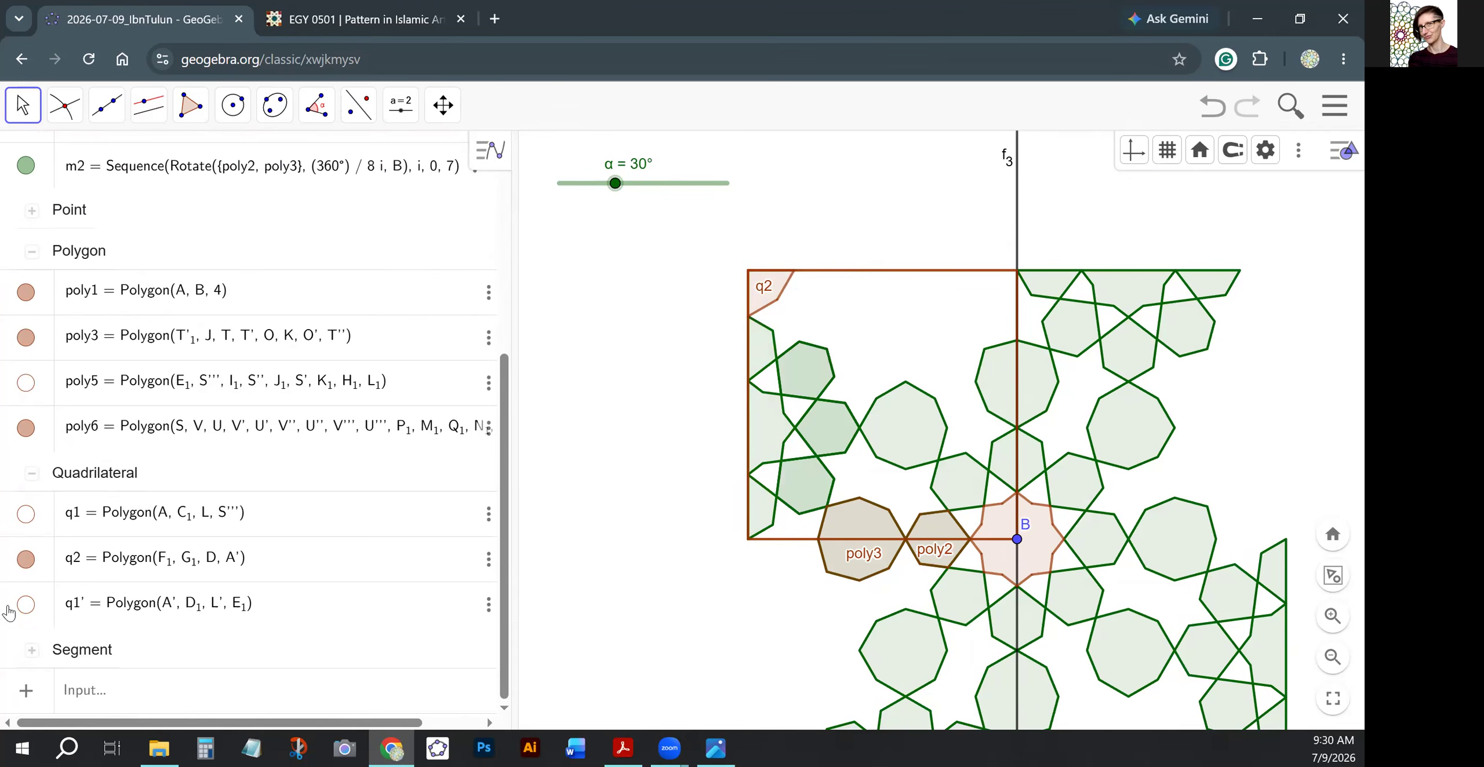
{"action": "left_click", "coordinate": [26, 473]}
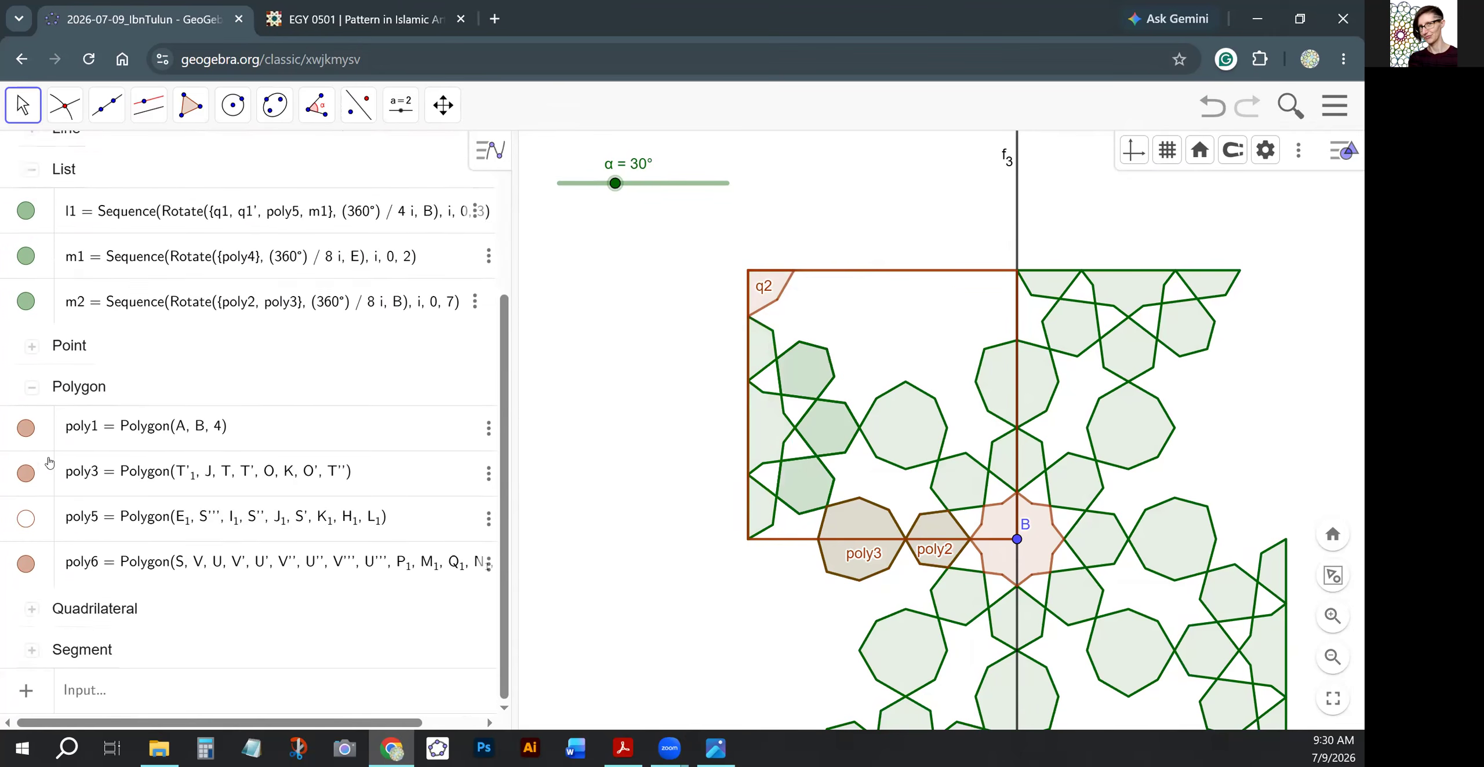
{"action": "scroll", "coordinate": [27, 440], "scroll_direction": "up", "scroll_amount": 4}
{"action": "left_click", "coordinate": [26, 443]}
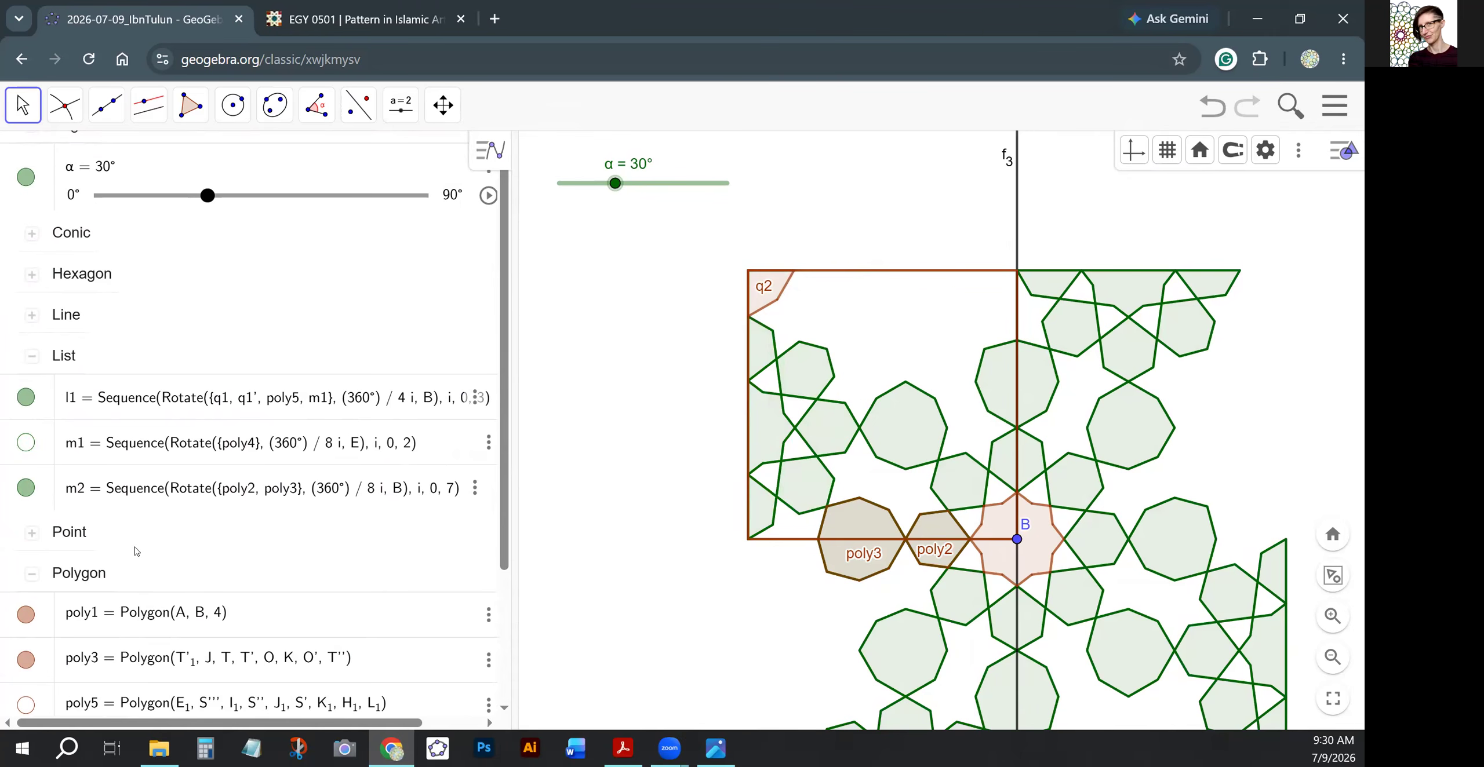
Reflect list l1 about the vertical line f₃.
{"action": "left_click", "coordinate": [358, 118]}
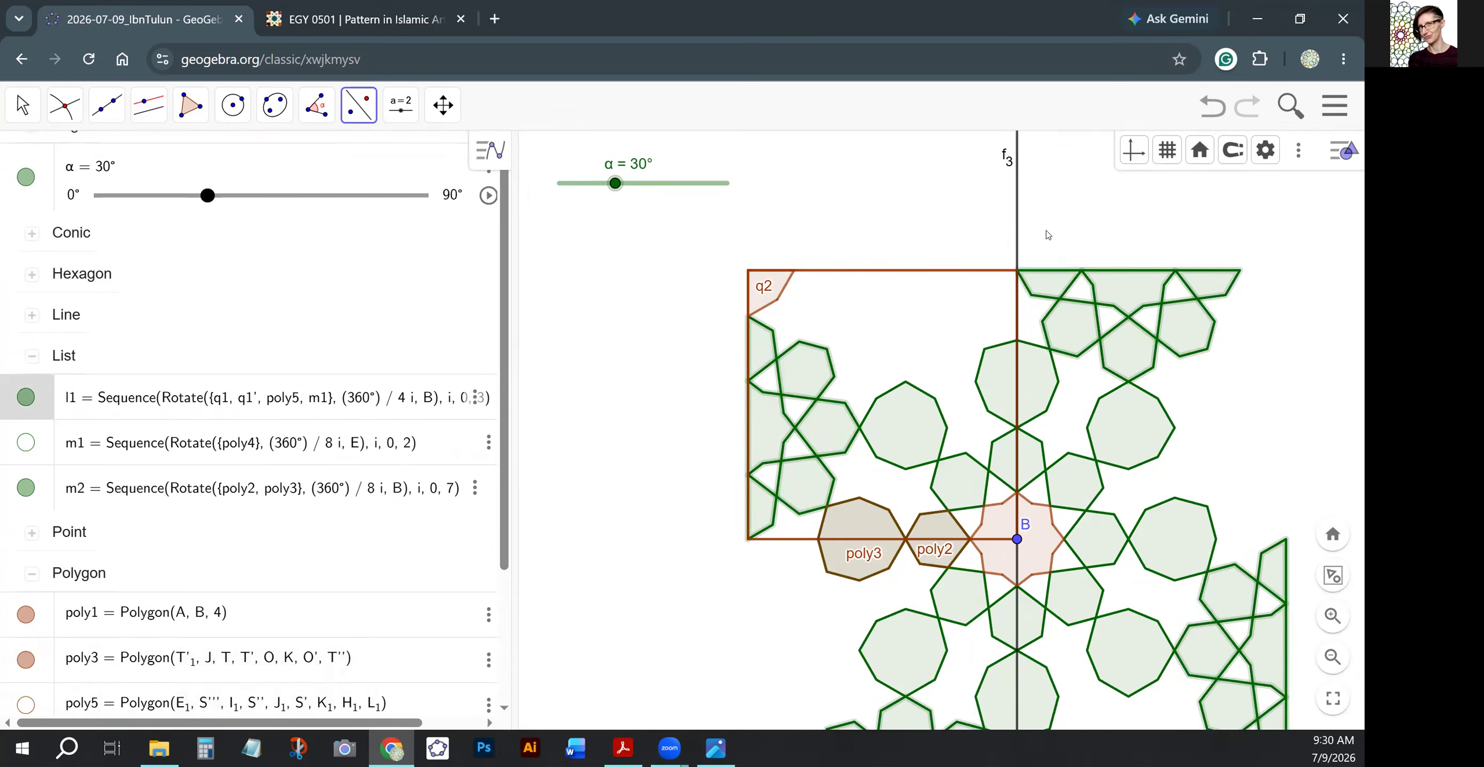
{"action": "left_click", "coordinate": [1017, 241]}
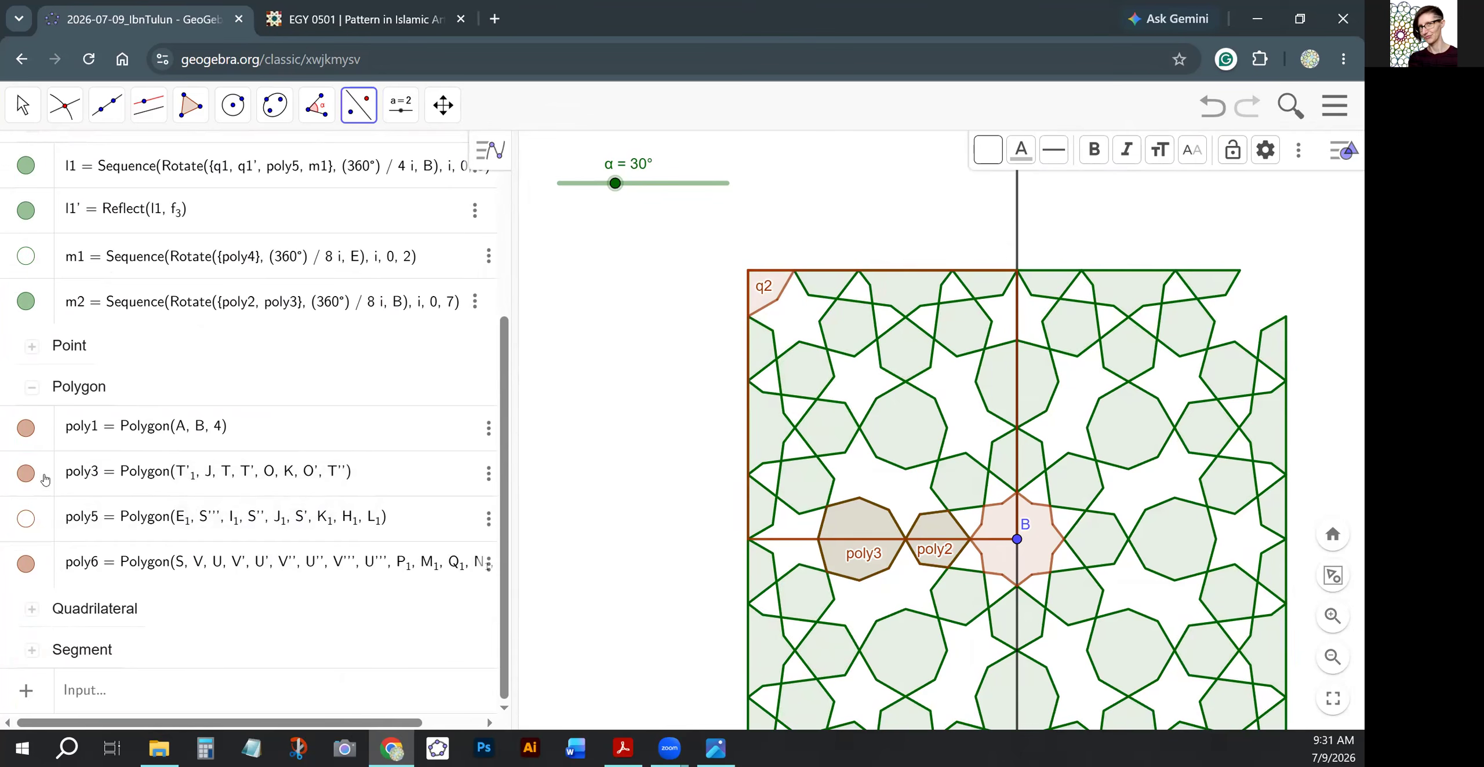
Hide polygon poly3 and hexagon poly2, collapse the Hexagon group and clear the selection.
{"action": "left_click", "coordinate": [25, 482]}
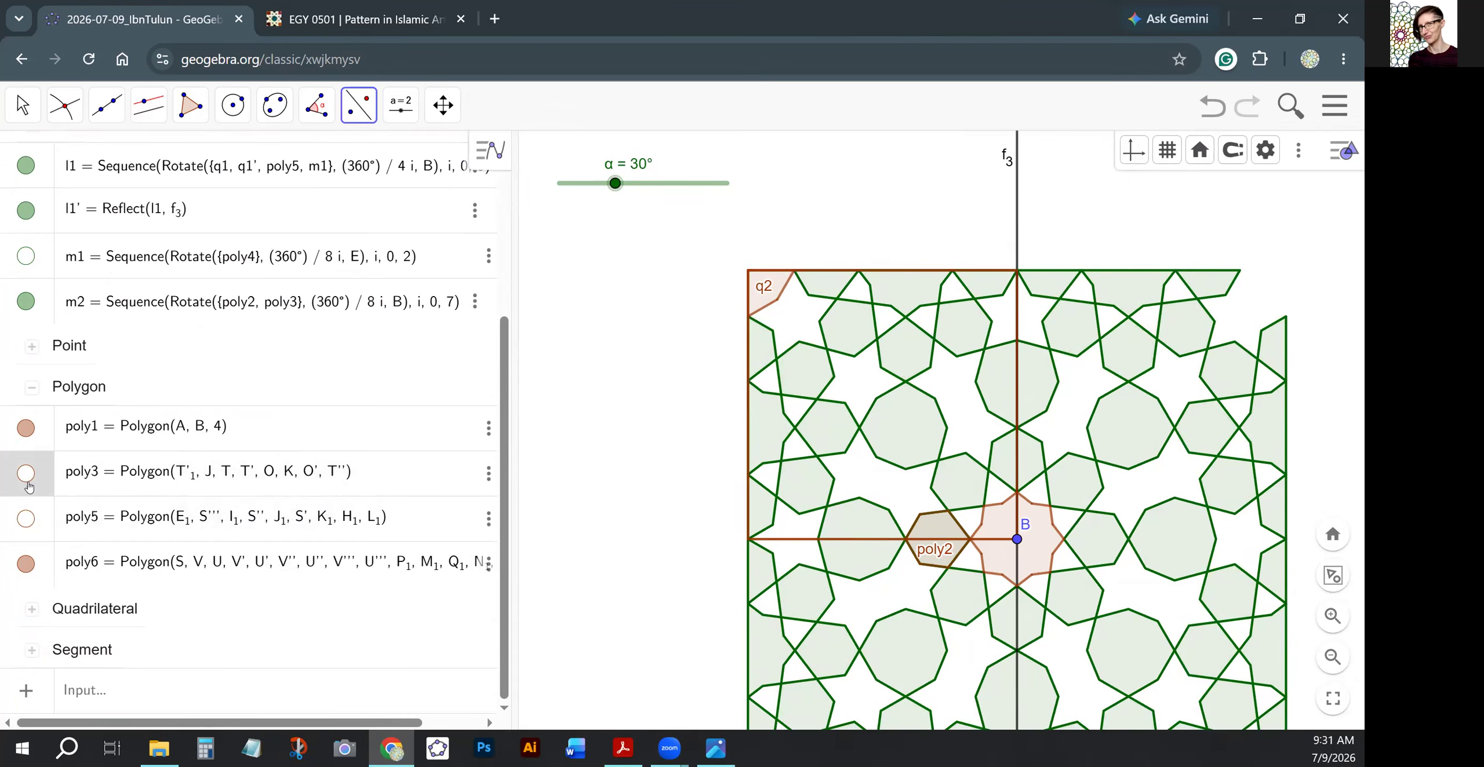
{"action": "scroll", "coordinate": [64, 528], "scroll_direction": "up", "scroll_amount": 5}
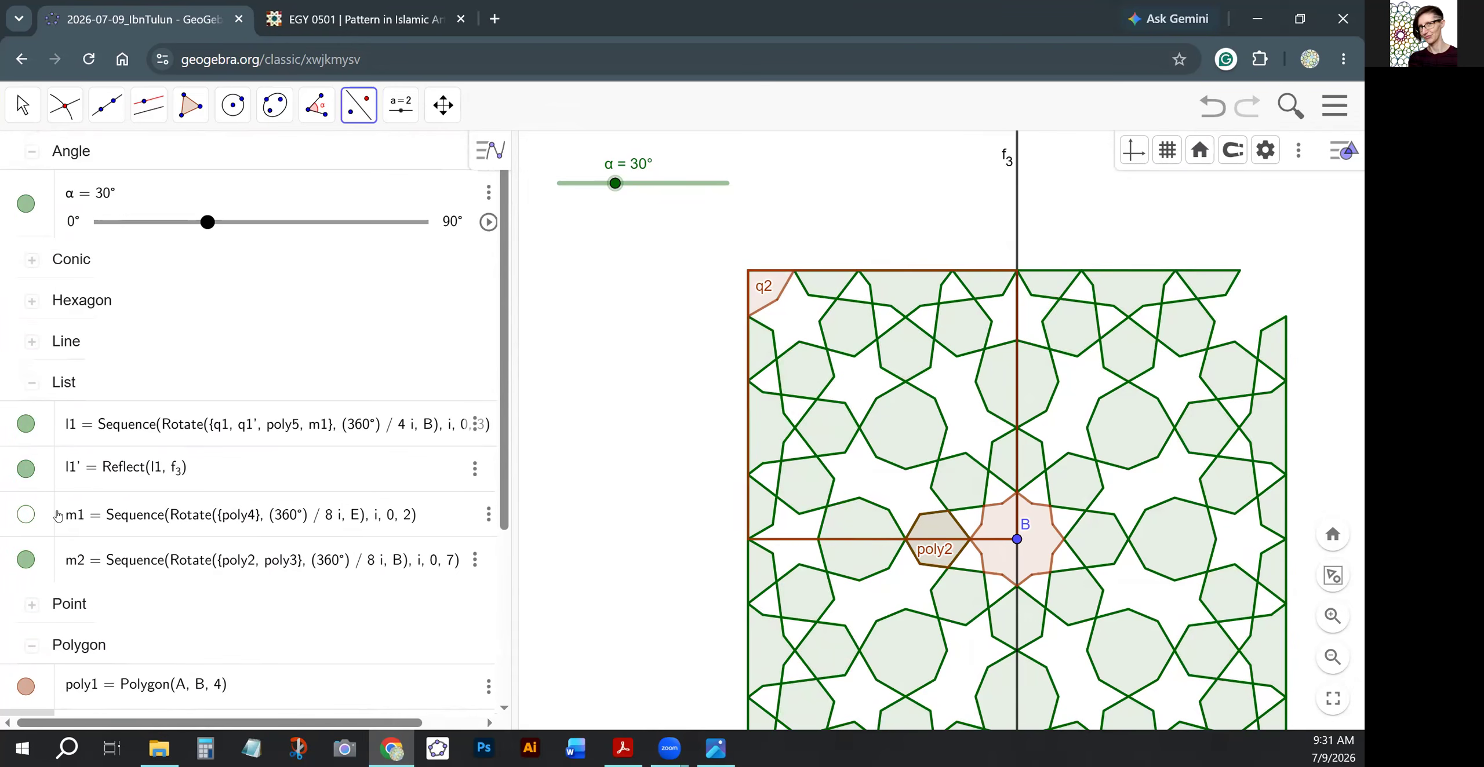
{"action": "left_click", "coordinate": [32, 300]}
{"action": "left_click", "coordinate": [25, 341]}
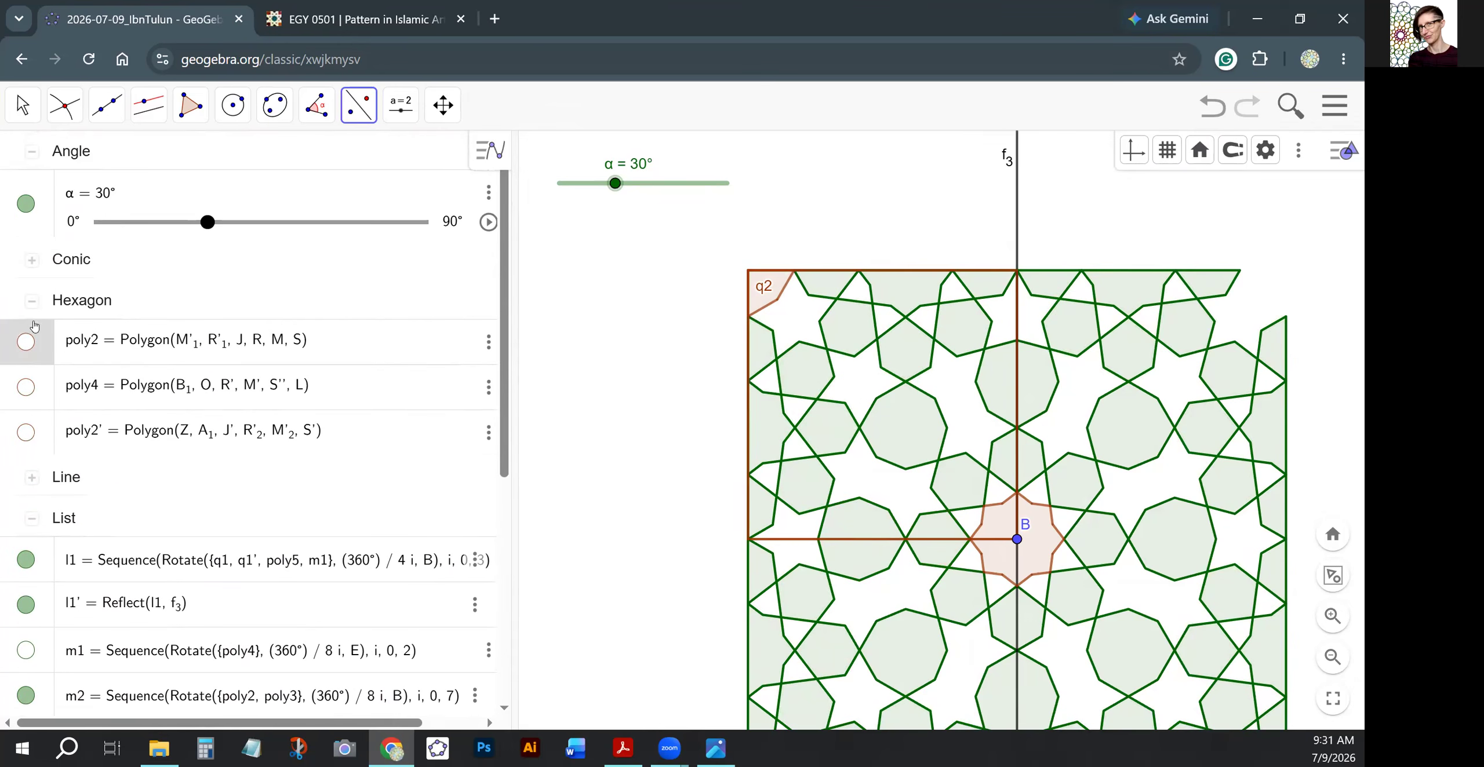
{"action": "left_click", "coordinate": [32, 301]}
{"action": "scroll", "coordinate": [35, 522], "scroll_direction": "down", "scroll_amount": 4}
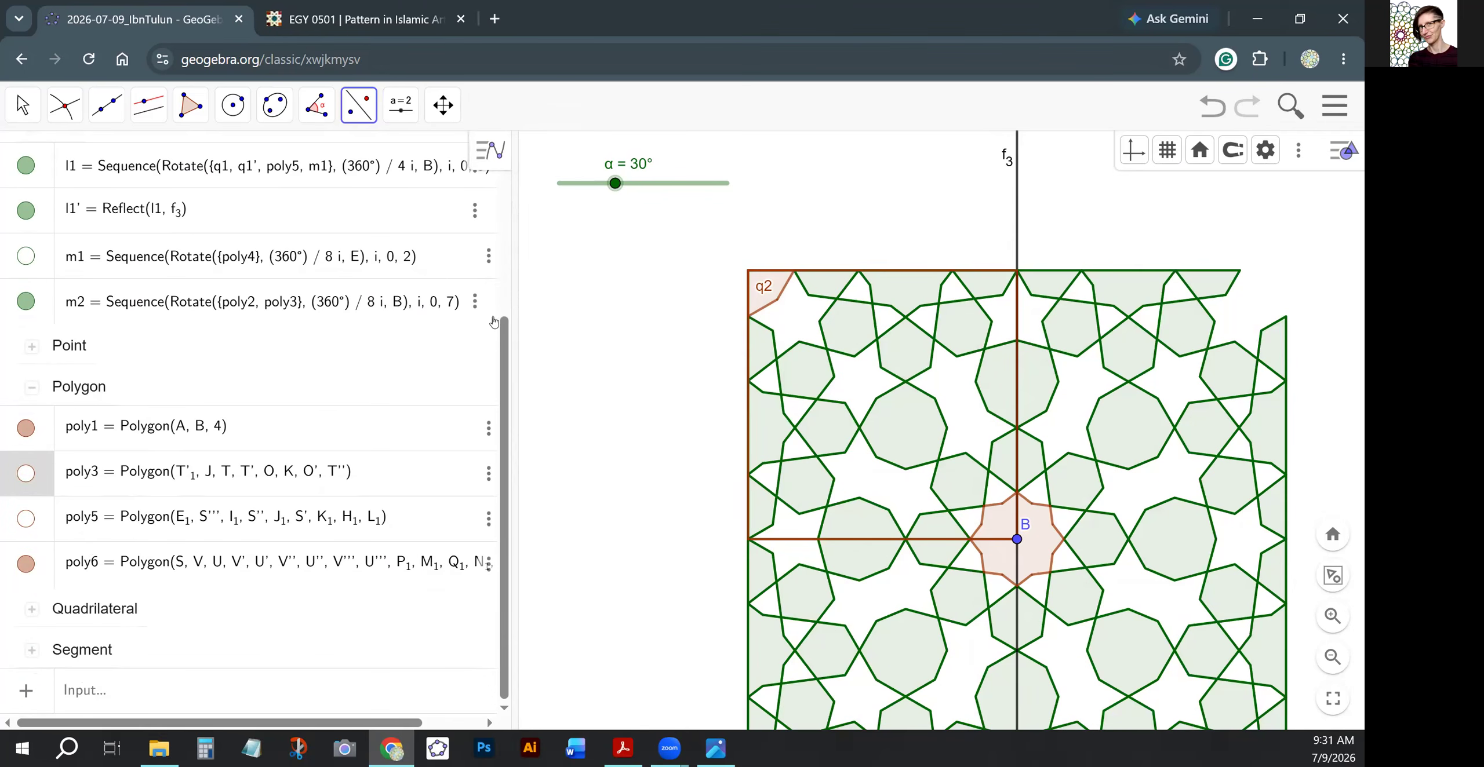
{"action": "left_click", "coordinate": [18, 107]}
{"action": "left_click", "coordinate": [571, 414]}
Create the list Sequence(Rotate({q2}, 360°/4*i, B), i, 0, 3) and hide the square poly1.
{"action": "scroll", "coordinate": [641, 470], "scroll_direction": "down", "scroll_amount": 1}
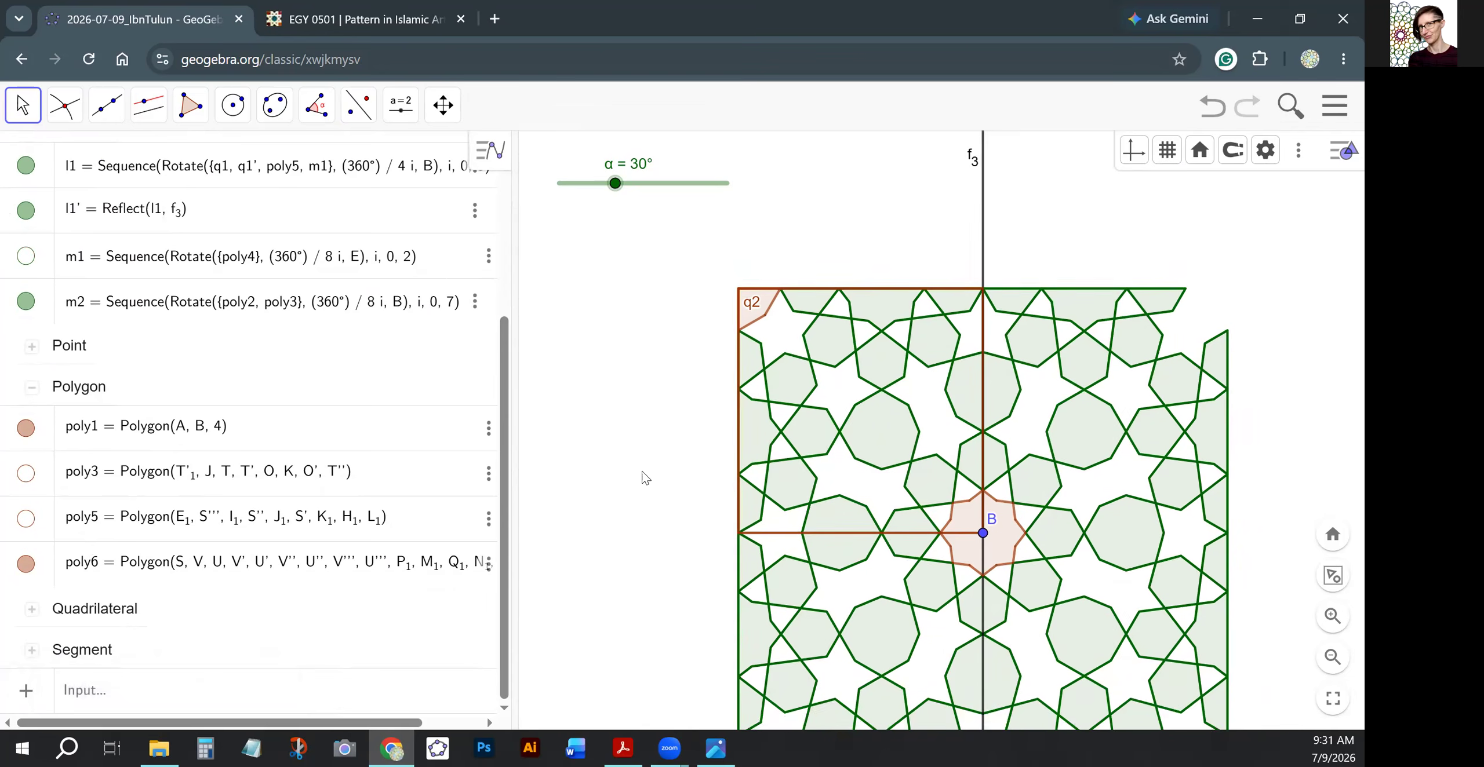
{"action": "left_click_drag", "start_coordinate": [628, 524], "coordinate": [628, 435]}
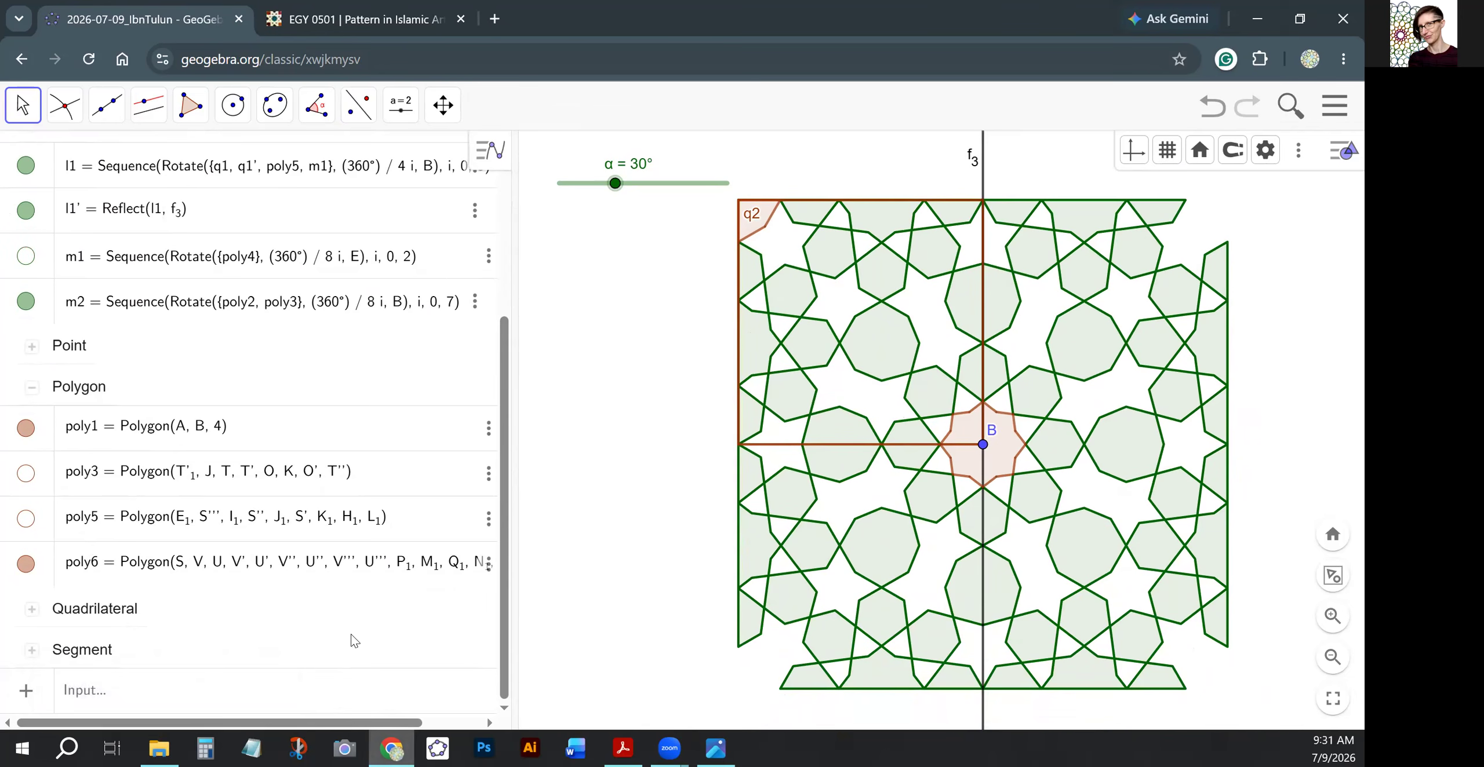
{"action": "left_click", "coordinate": [100, 688]}
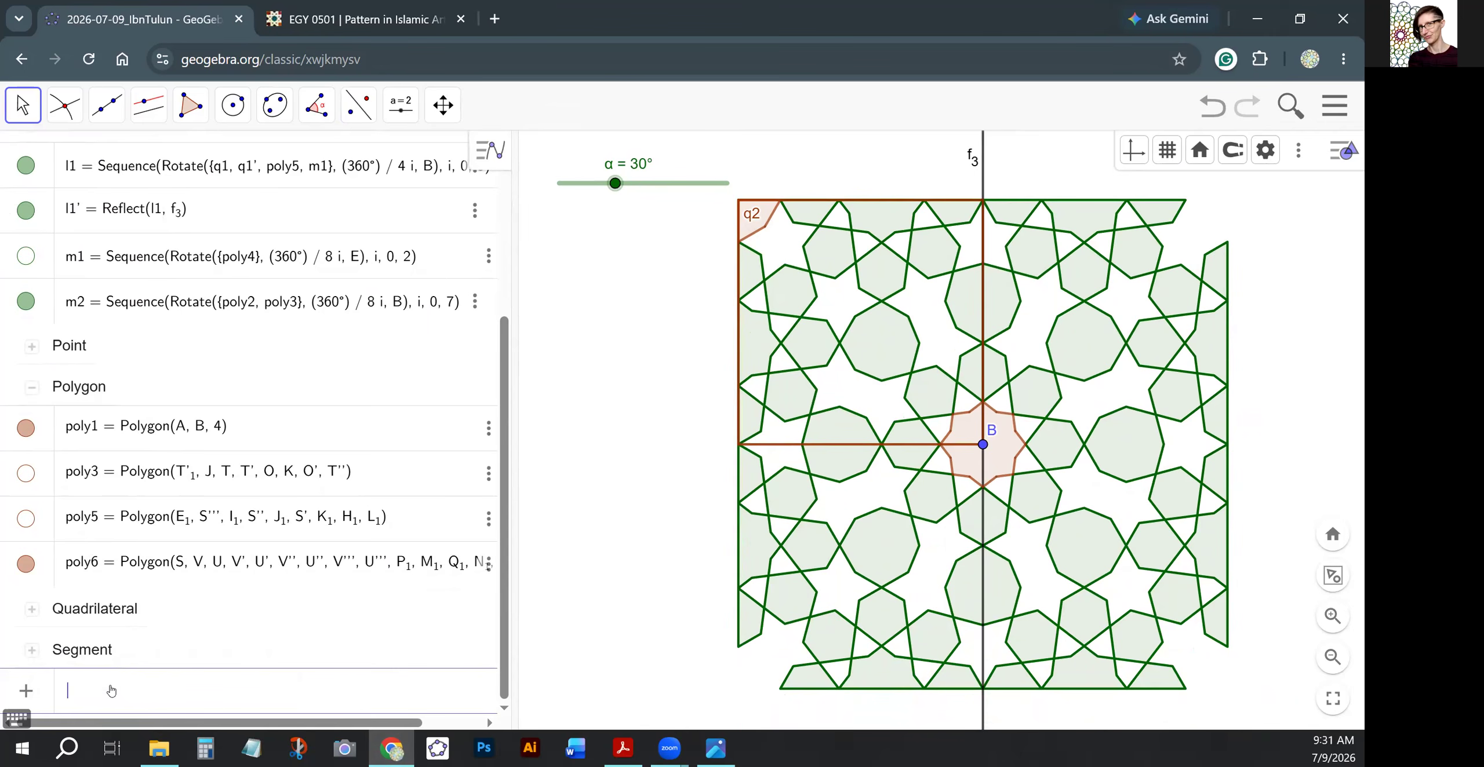
{"action": "type", "text": "S"}
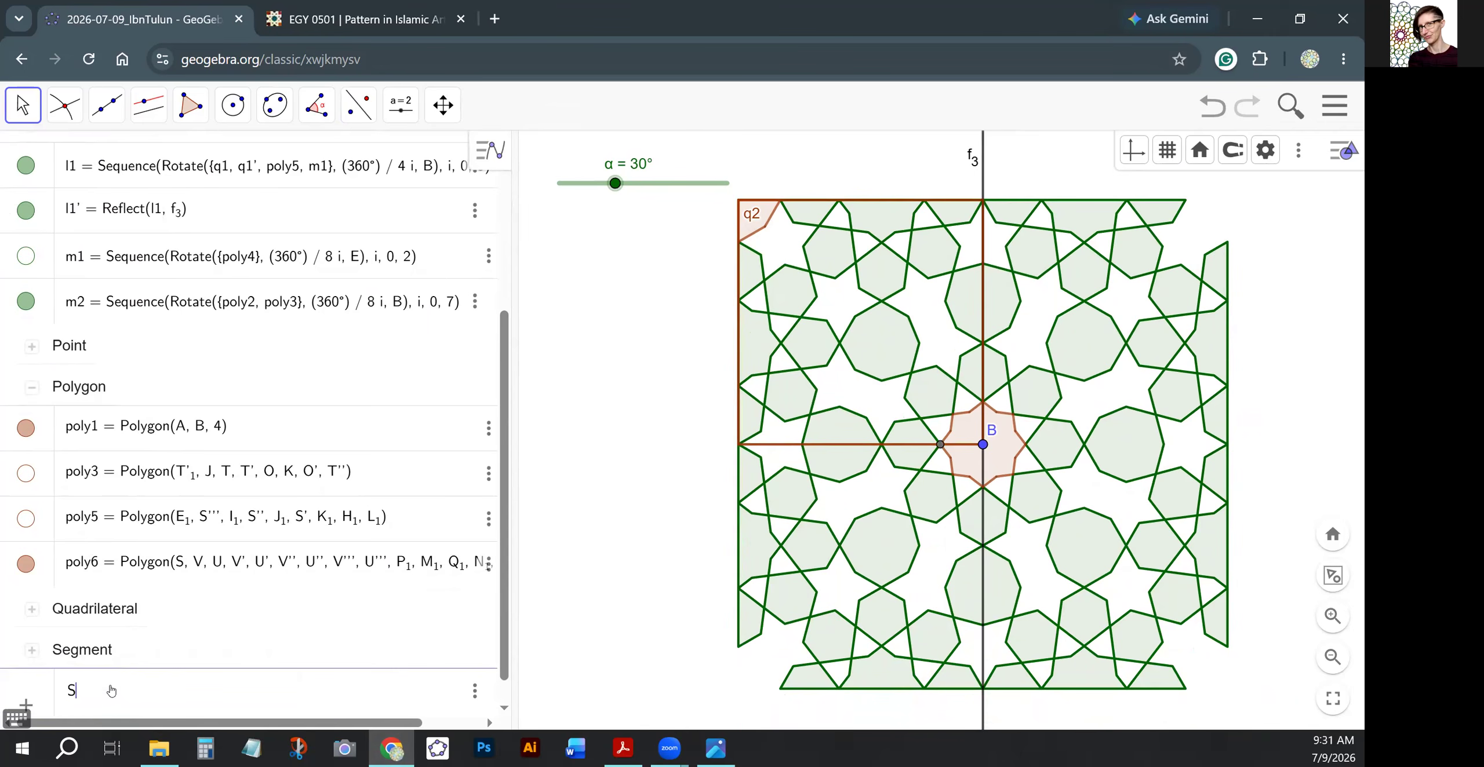
{"action": "type", "text": "quence(Rotate("}
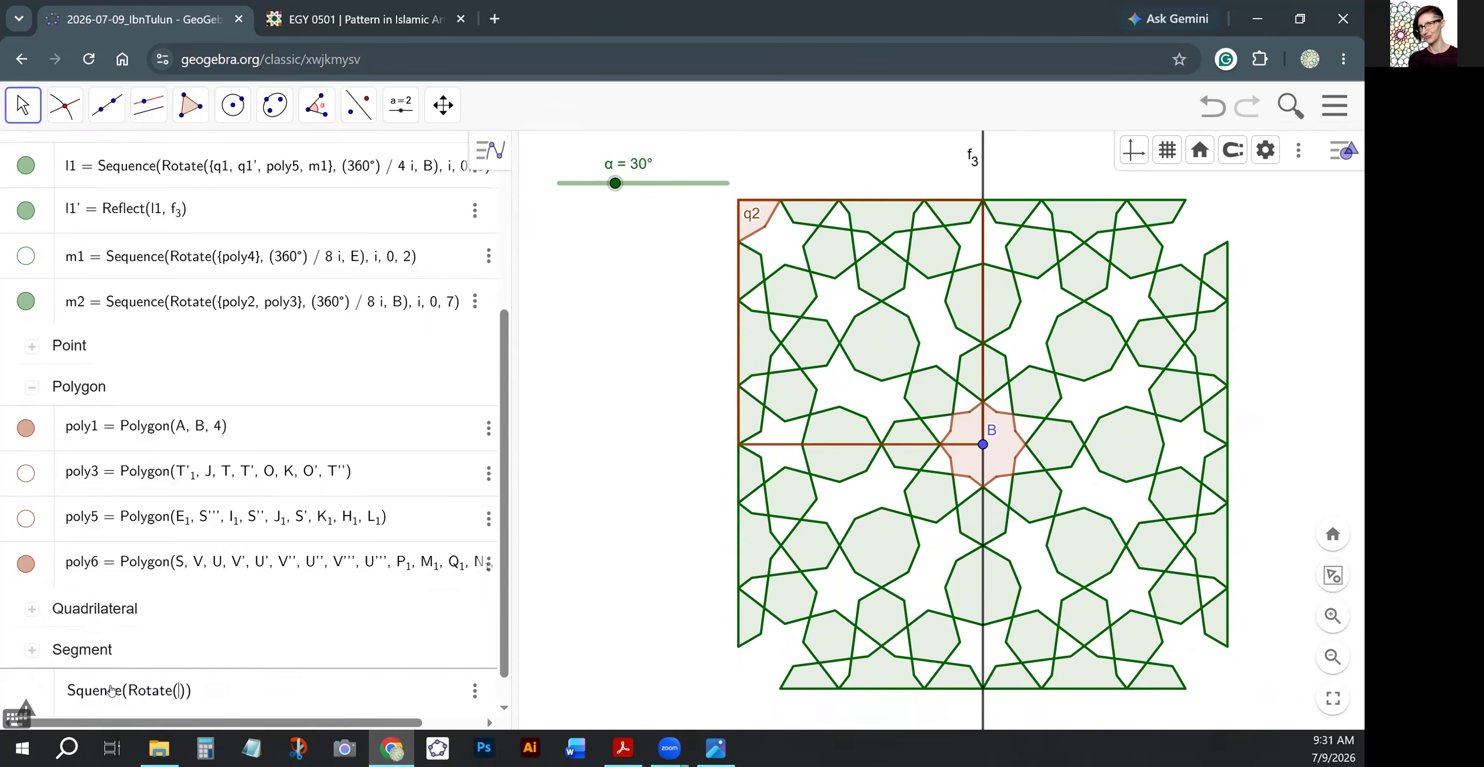
{"action": "type", "text": "{q2"}
{"action": "type", "text": ", 360"}
{"action": "key", "text": "alt+o"}
{"action": "type", "text": "/"}
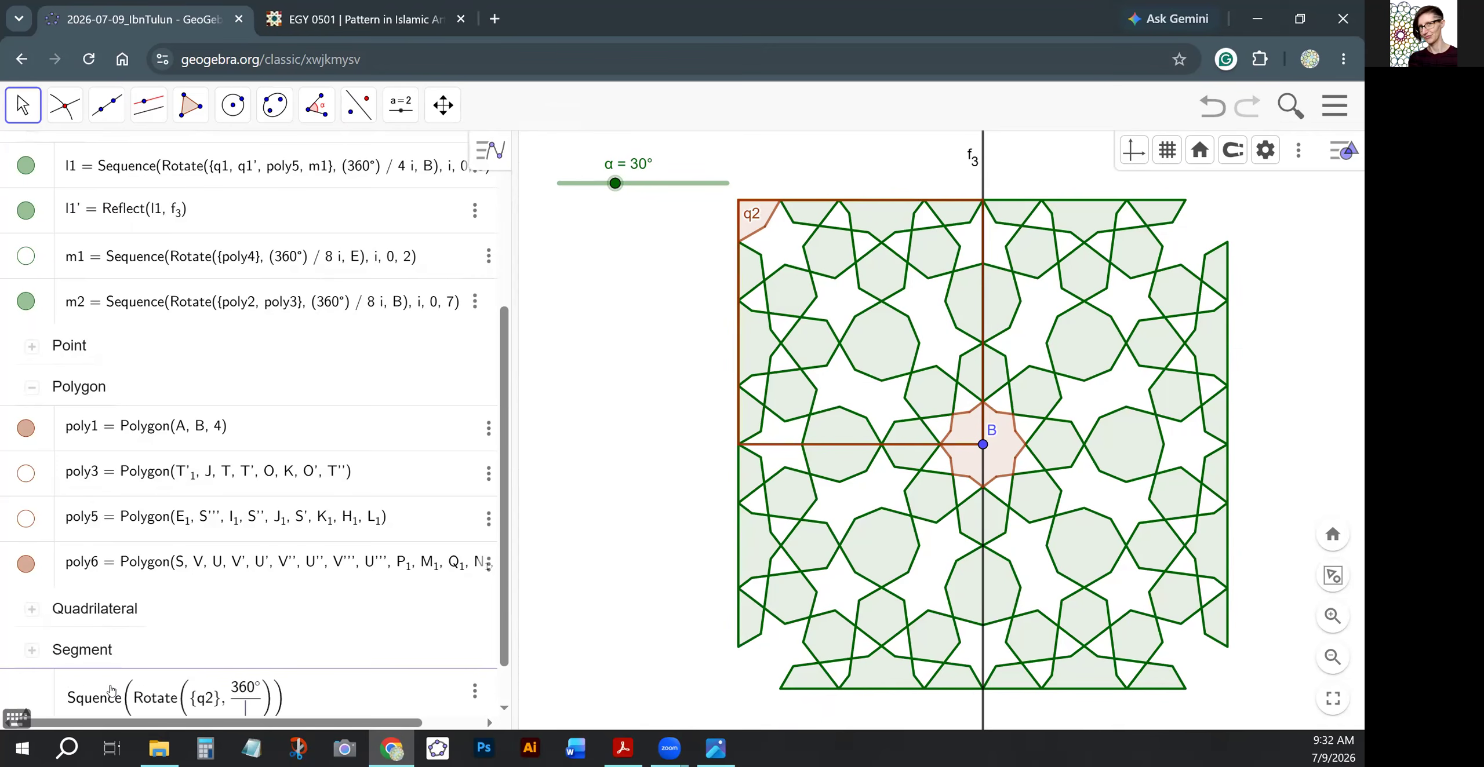
{"action": "type", "text": "4"}
{"action": "type", "text": "*i"}
{"action": "type", "text": ","}
{"action": "type", "text": "B"}
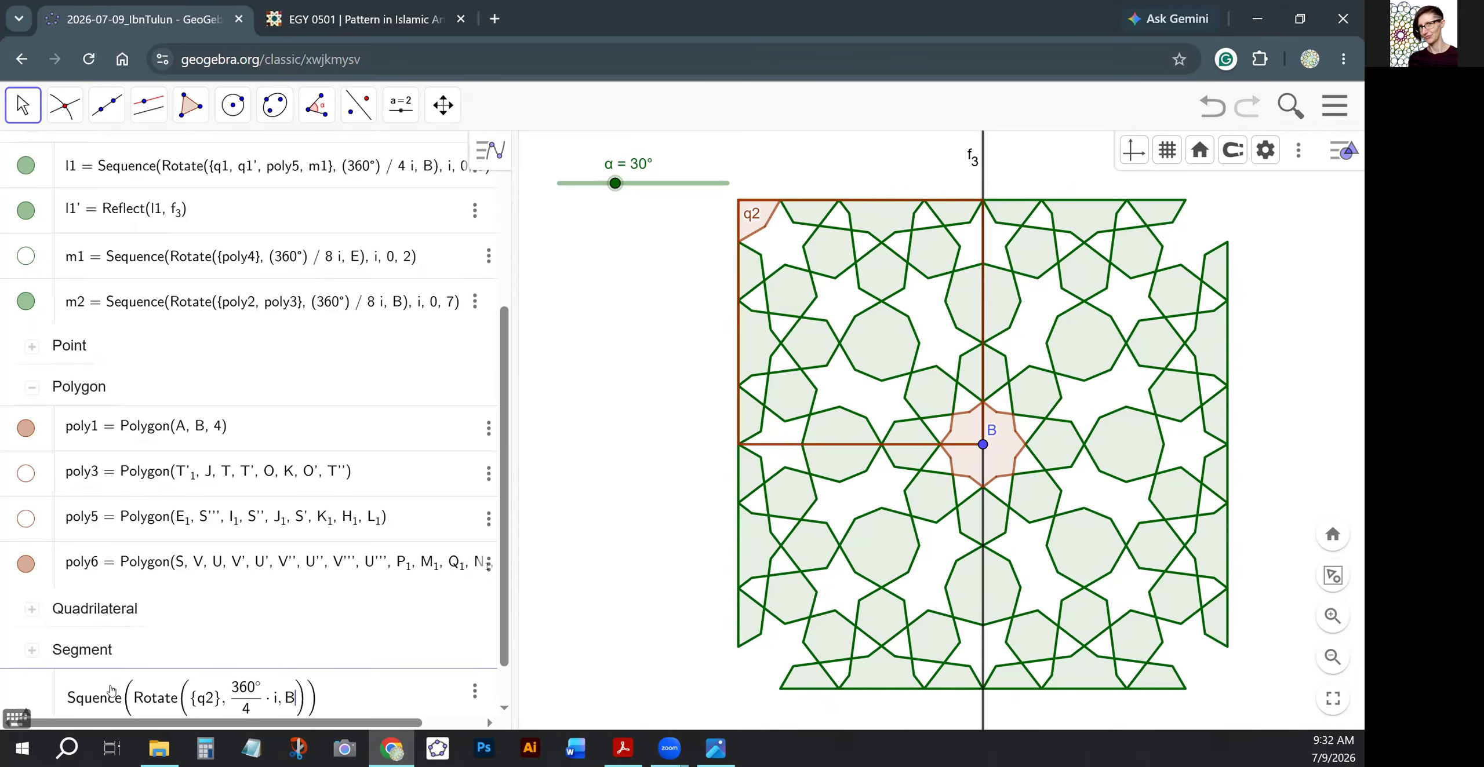
{"action": "type", "text": ",i,0,3"}
{"action": "key", "text": "Right"}
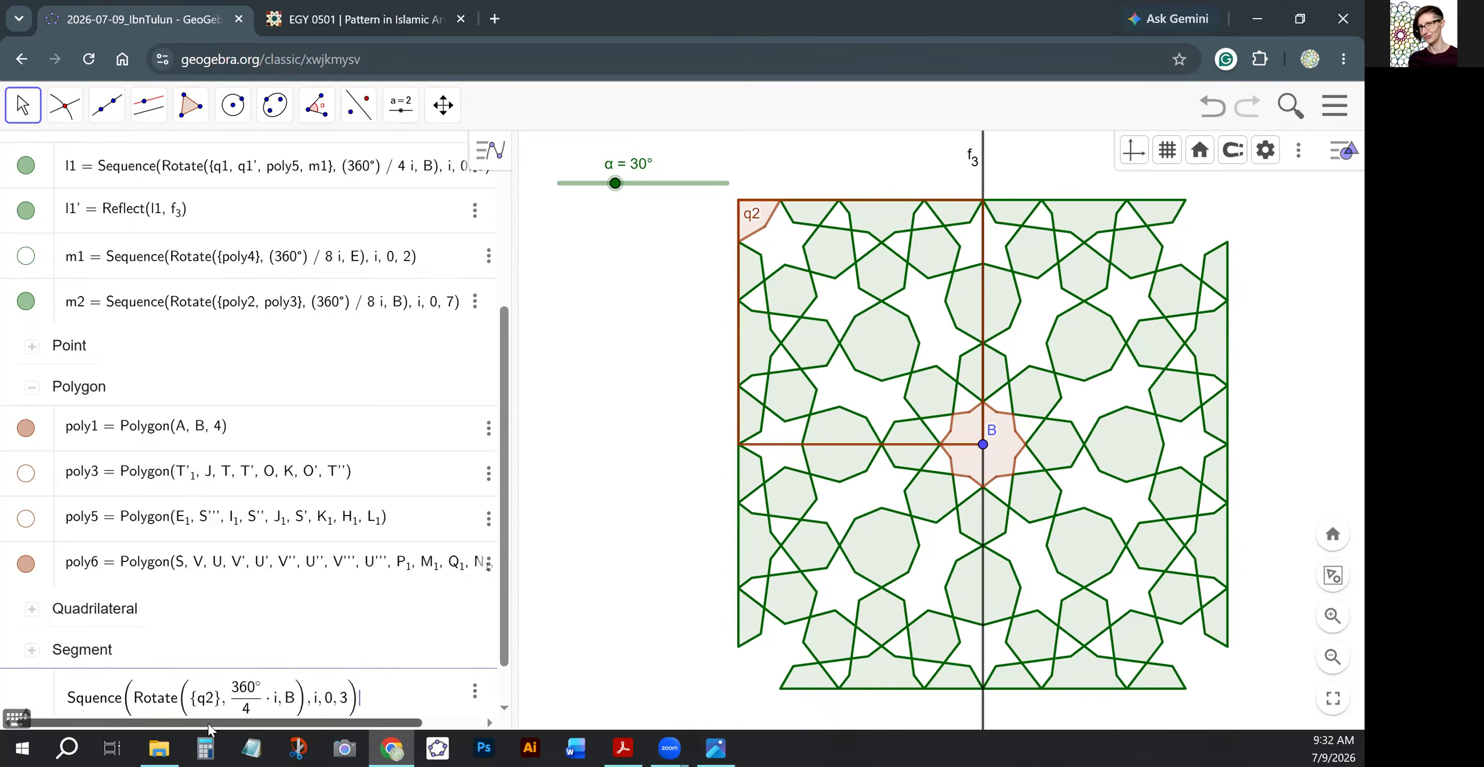
{"action": "key", "text": "Return"}
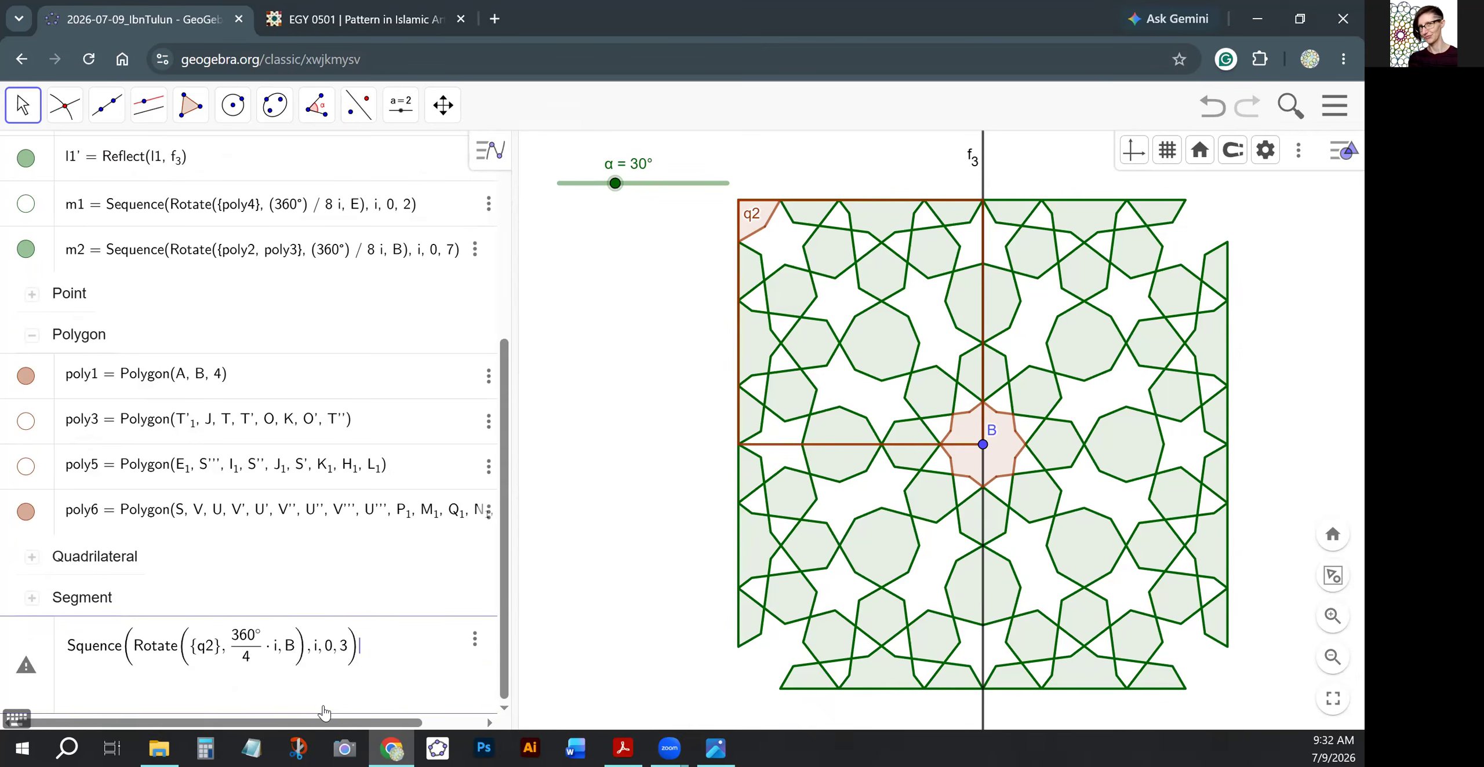
{"action": "key", "text": "Return"}
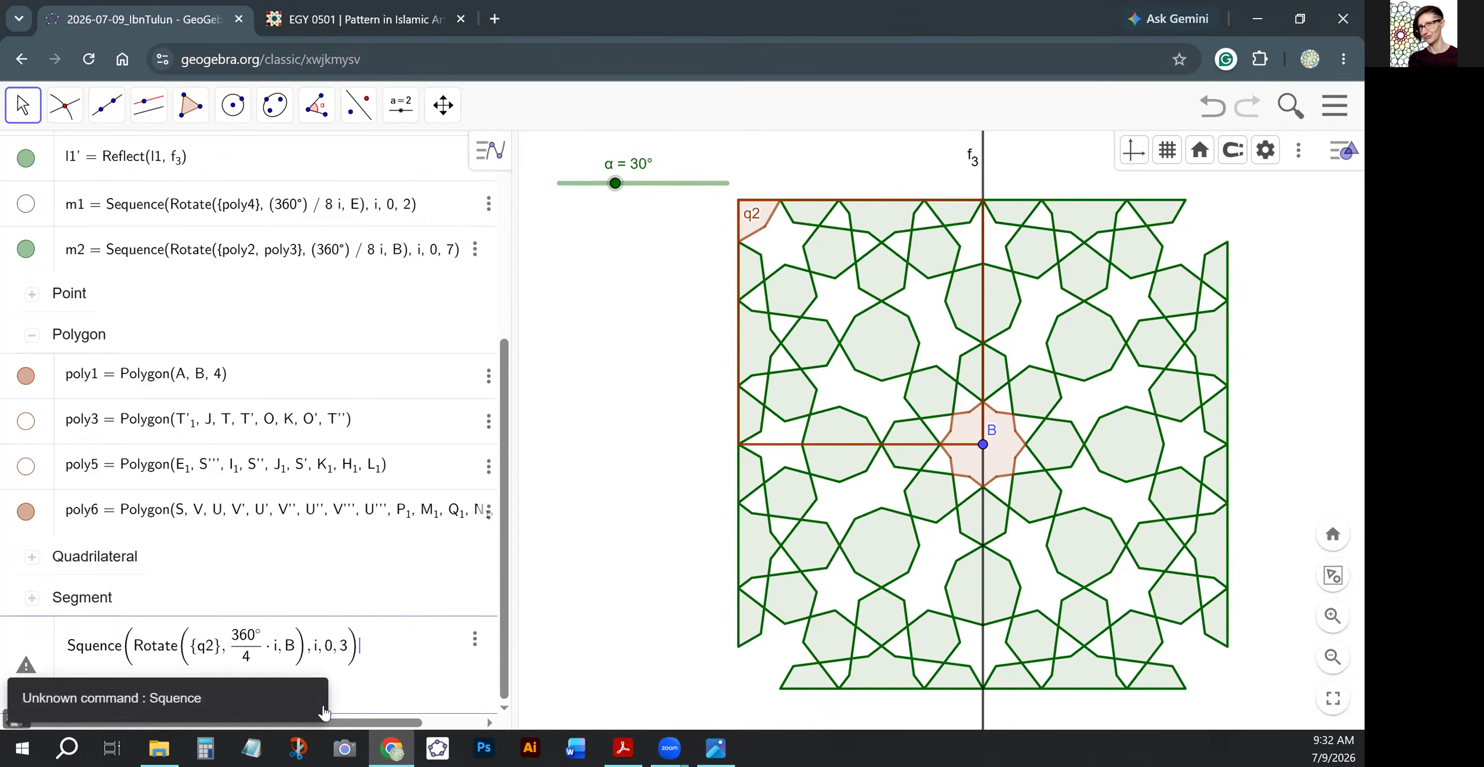
{"action": "left_click", "coordinate": [77, 648]}
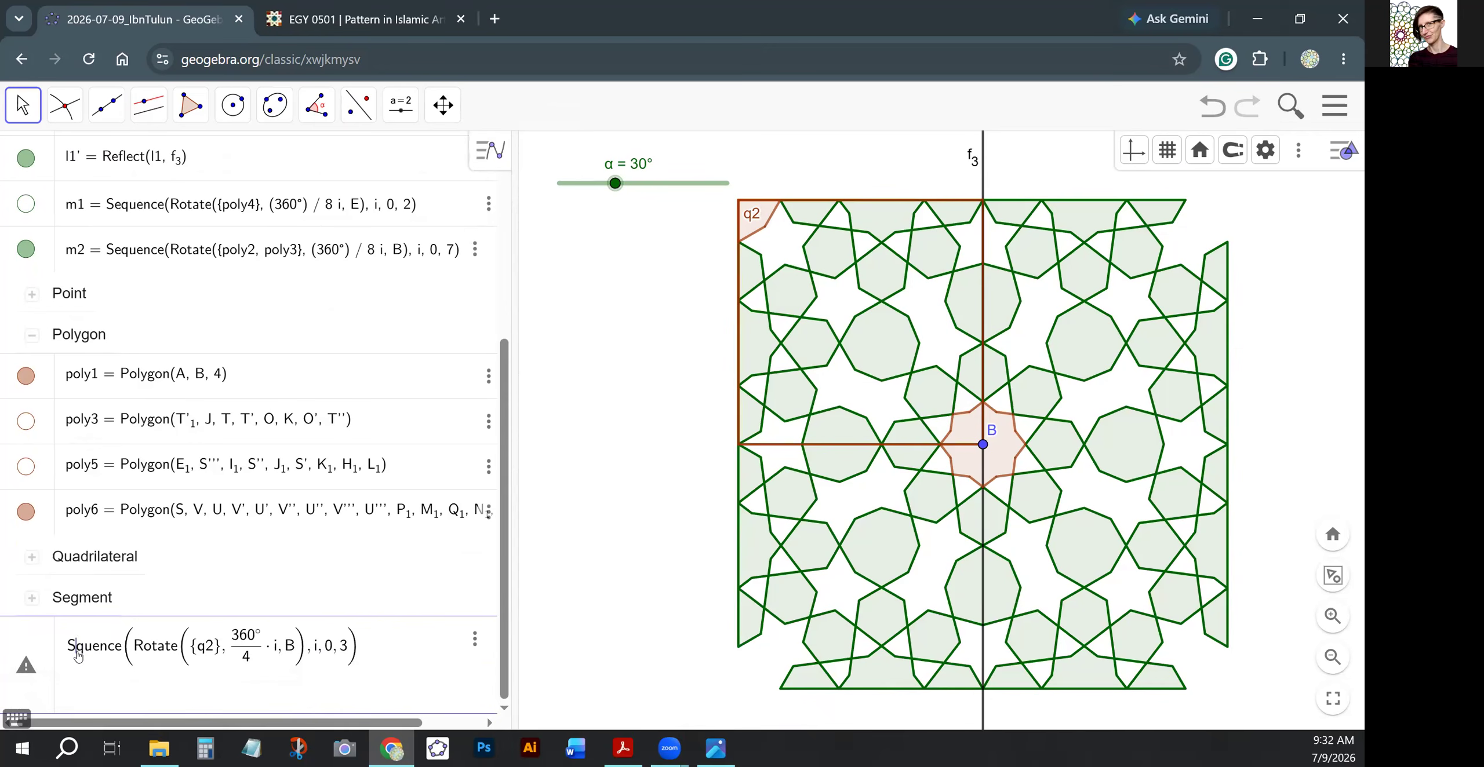
{"action": "type", "text": "e"}
{"action": "key", "text": "Return"}
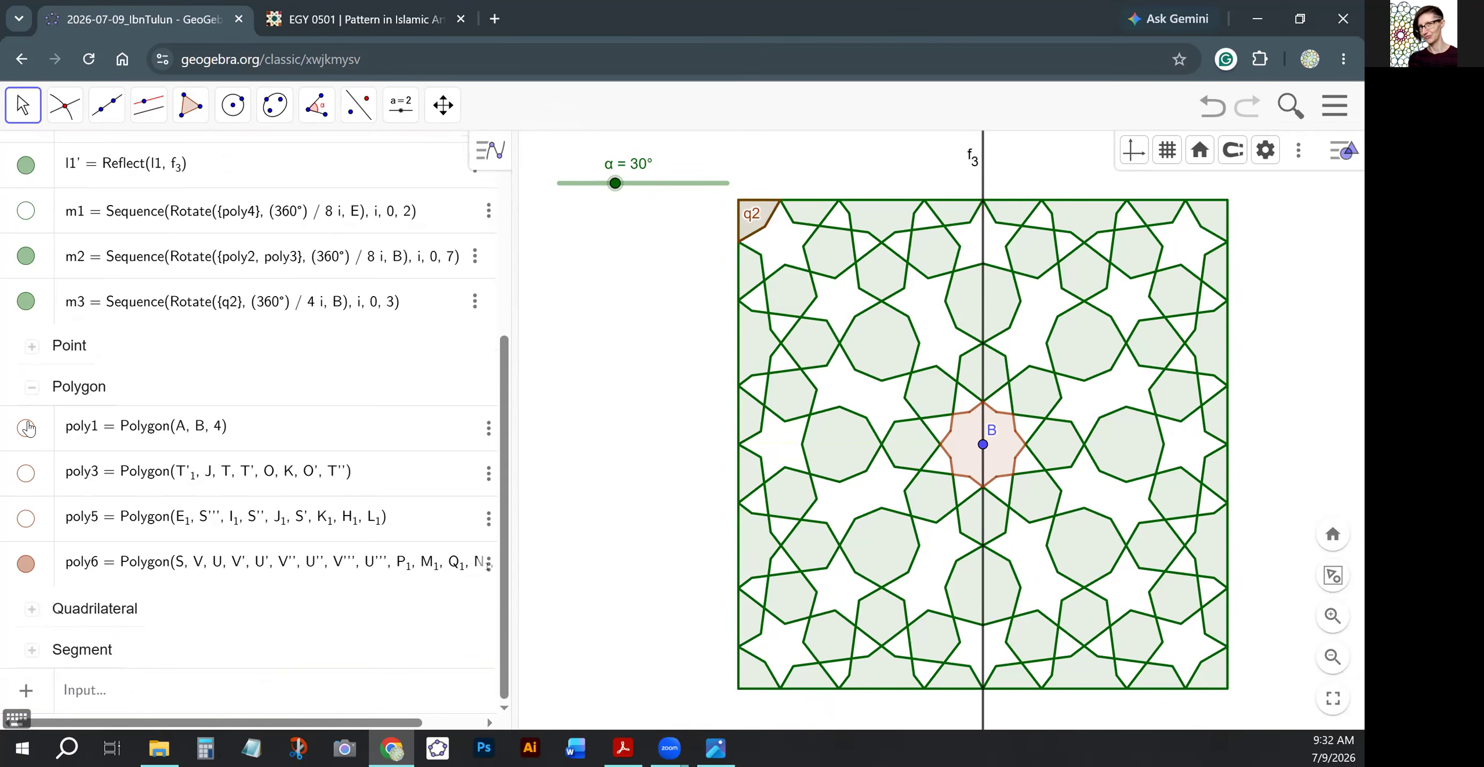
{"action": "left_click", "coordinate": [25, 564]}
{"action": "left_click", "coordinate": [26, 564]}
{"action": "scroll", "coordinate": [51, 409], "scroll_direction": "up", "scroll_amount": 5}
{"action": "scroll", "coordinate": [50, 308], "scroll_direction": "up", "scroll_amount": 1}
{"action": "scroll", "coordinate": [80, 484], "scroll_direction": "down", "scroll_amount": 2}
{"action": "scroll", "coordinate": [80, 484], "scroll_direction": "down", "scroll_amount": 4}
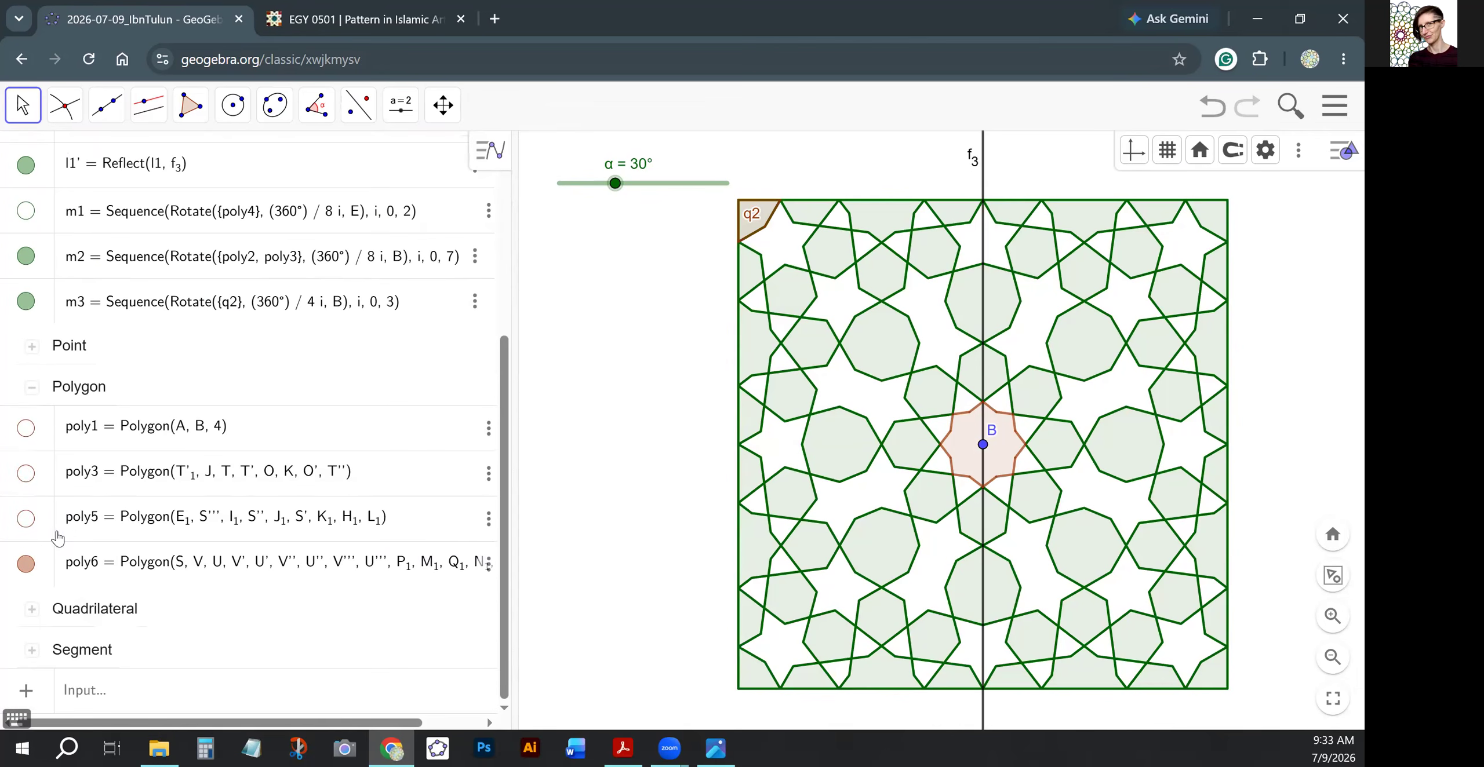
Hide the source quadrilateral q2 and collapse the Quadrilateral group again.
{"action": "left_click", "coordinate": [34, 612]}
{"action": "scroll", "coordinate": [37, 619], "scroll_direction": "down", "scroll_amount": 3}
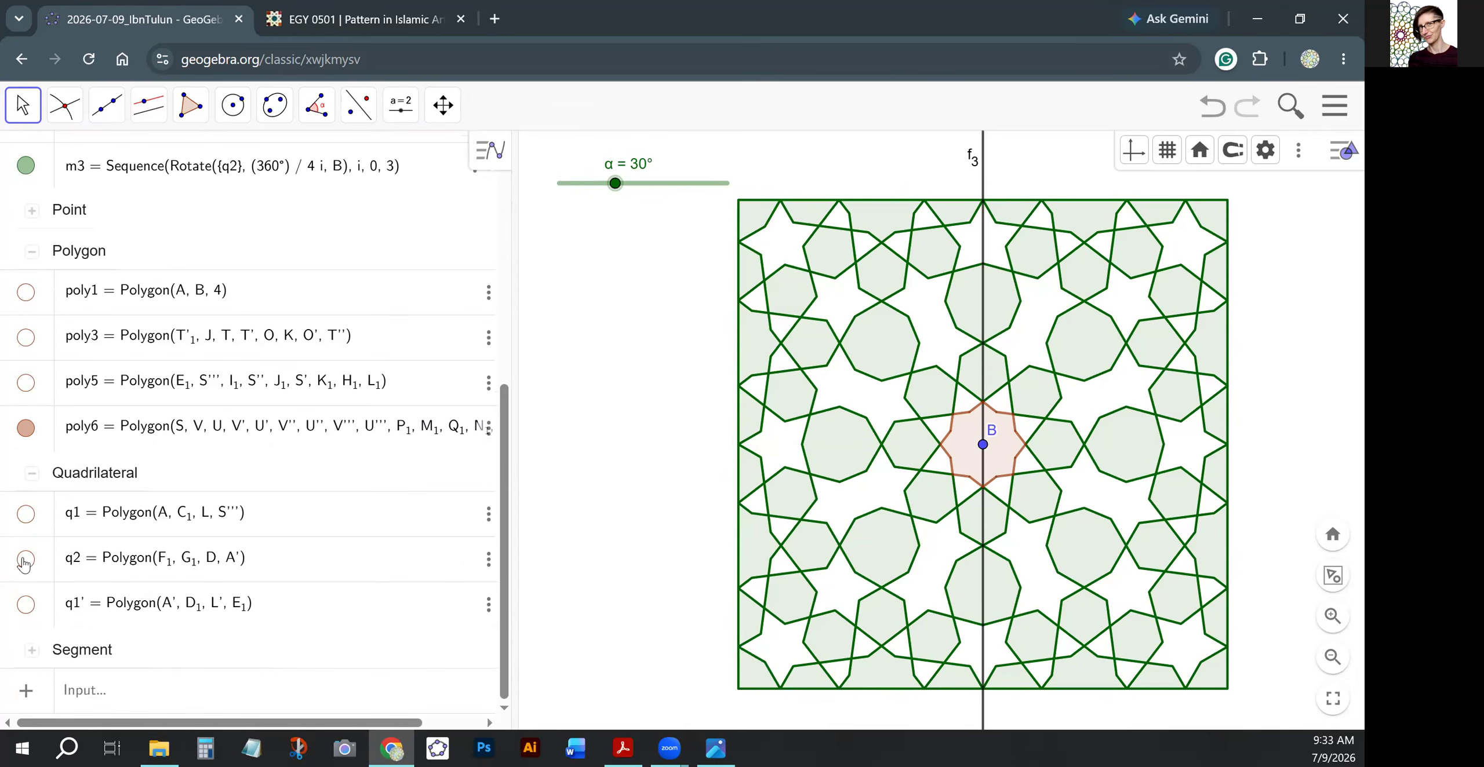
{"action": "left_click", "coordinate": [31, 474]}
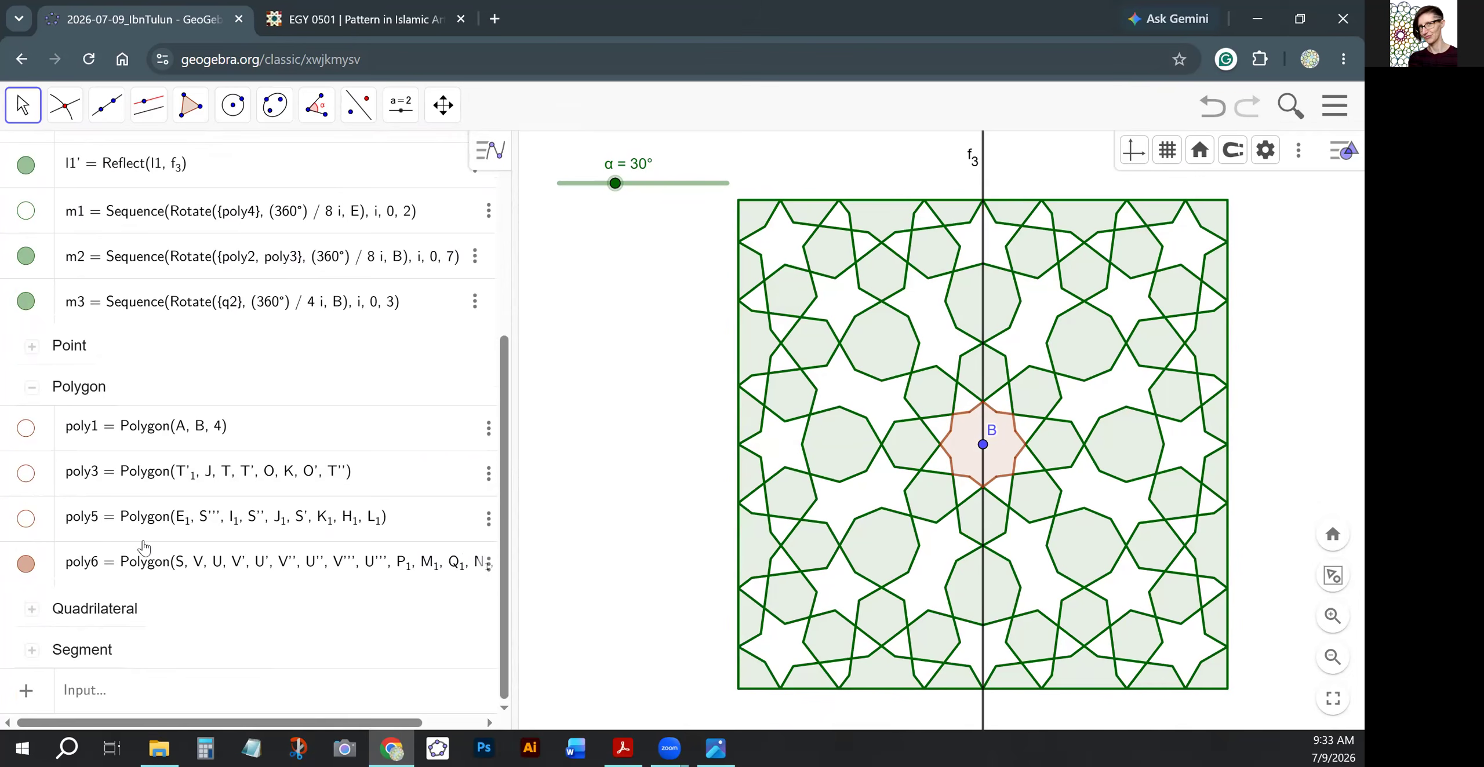
Hide the vertical mirror line f₃ and collapse the Line group in the object list.
{"action": "scroll", "coordinate": [142, 547], "scroll_direction": "up", "scroll_amount": 5}
{"action": "left_click", "coordinate": [32, 342]}
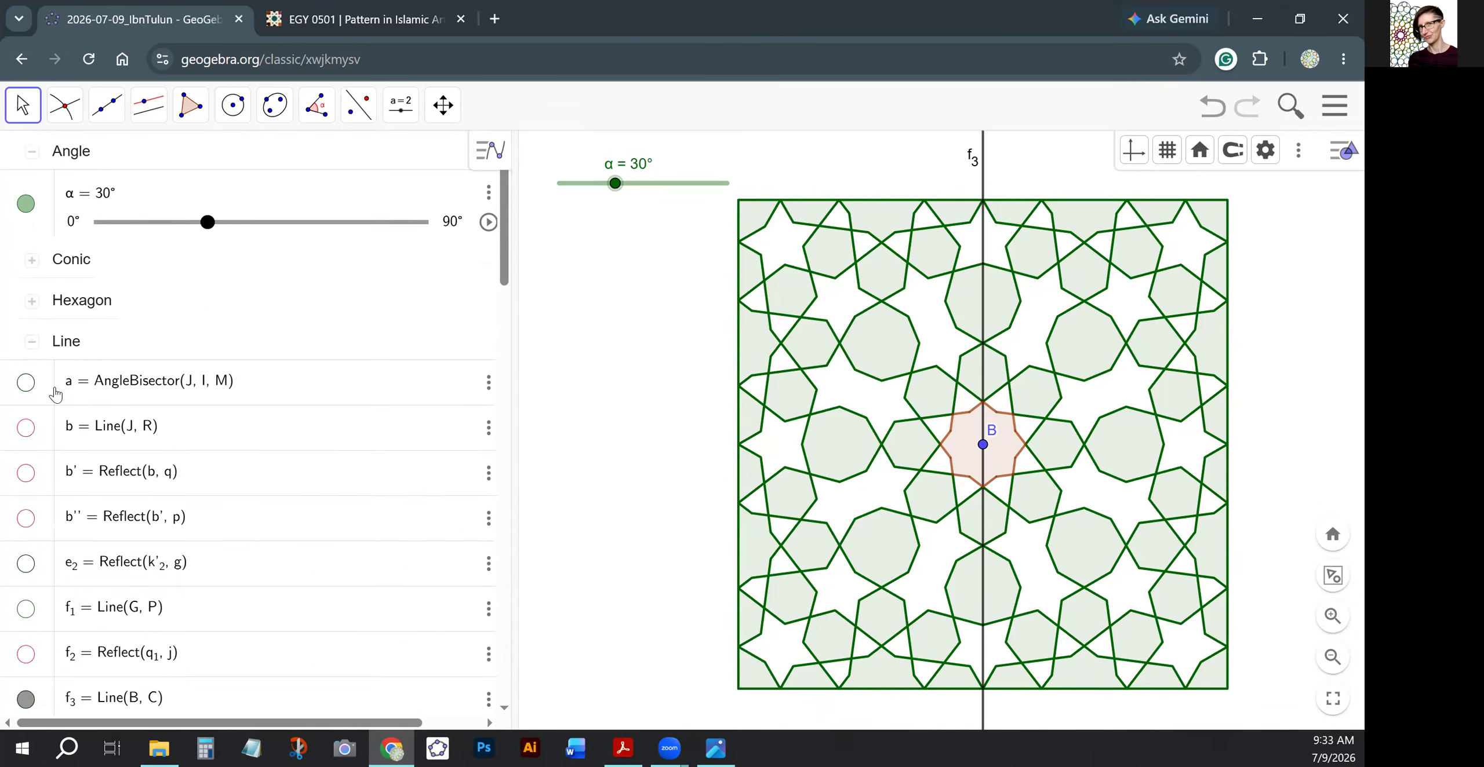
{"action": "scroll", "coordinate": [76, 429], "scroll_direction": "down", "scroll_amount": 5}
{"action": "scroll", "coordinate": [74, 431], "scroll_direction": "up", "scroll_amount": 2}
{"action": "left_click", "coordinate": [26, 232]}
{"action": "scroll", "coordinate": [31, 244], "scroll_direction": "up", "scroll_amount": 5}
{"action": "scroll", "coordinate": [32, 255], "scroll_direction": "up", "scroll_amount": 3}
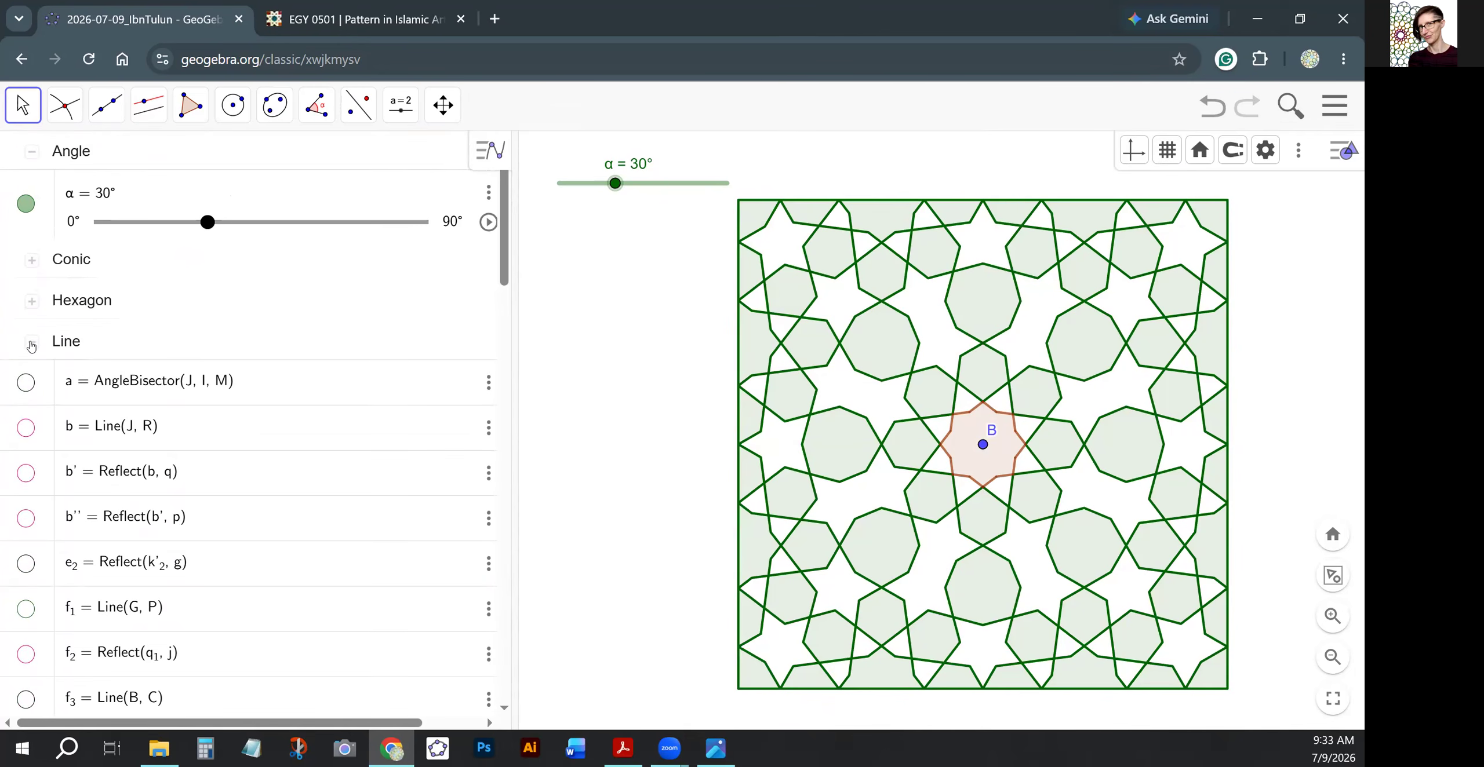
{"action": "left_click", "coordinate": [32, 344]}
Hide the centre point B and collapse the Point group again.
{"action": "scroll", "coordinate": [27, 386], "scroll_direction": "down", "scroll_amount": 5}
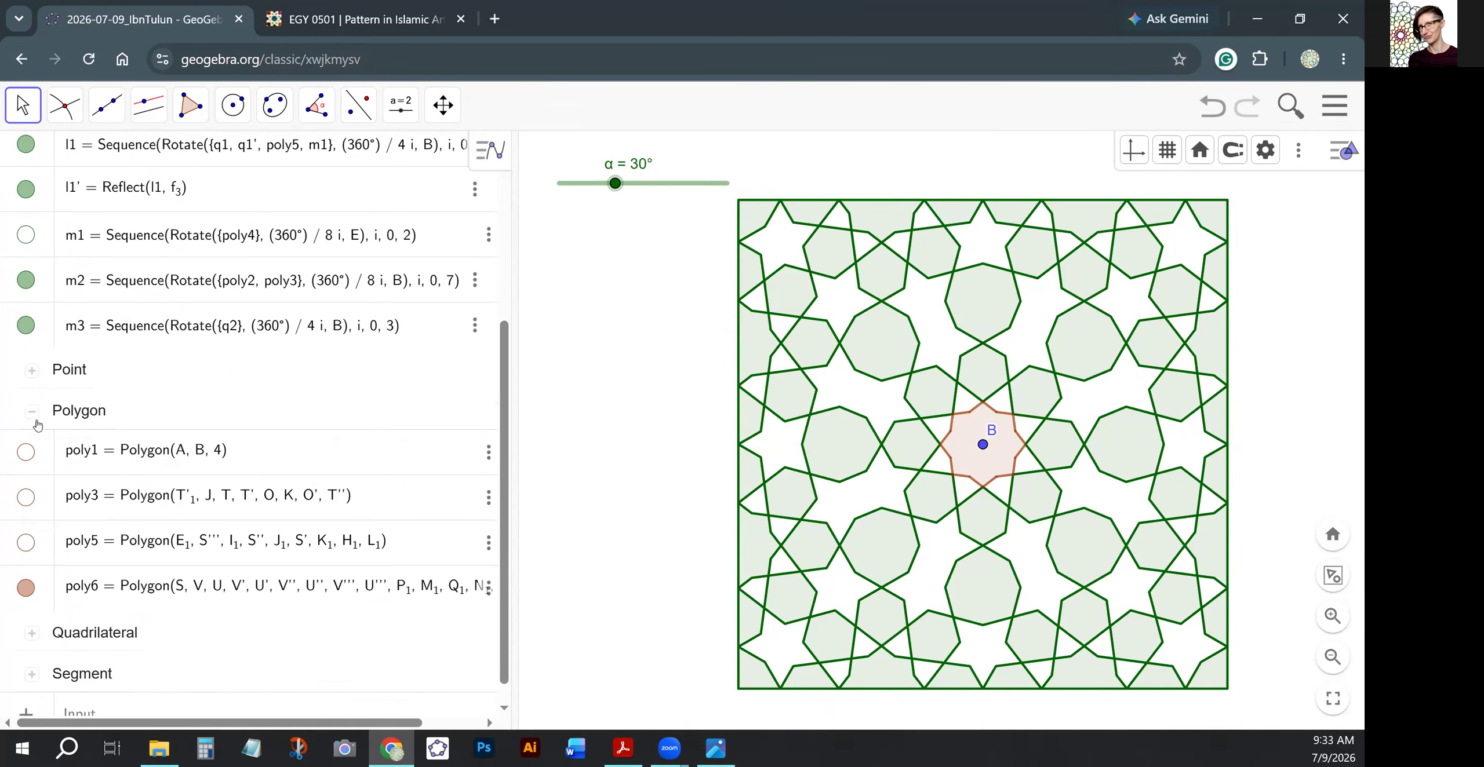
{"action": "left_click", "coordinate": [36, 373]}
{"action": "left_click", "coordinate": [24, 550]}
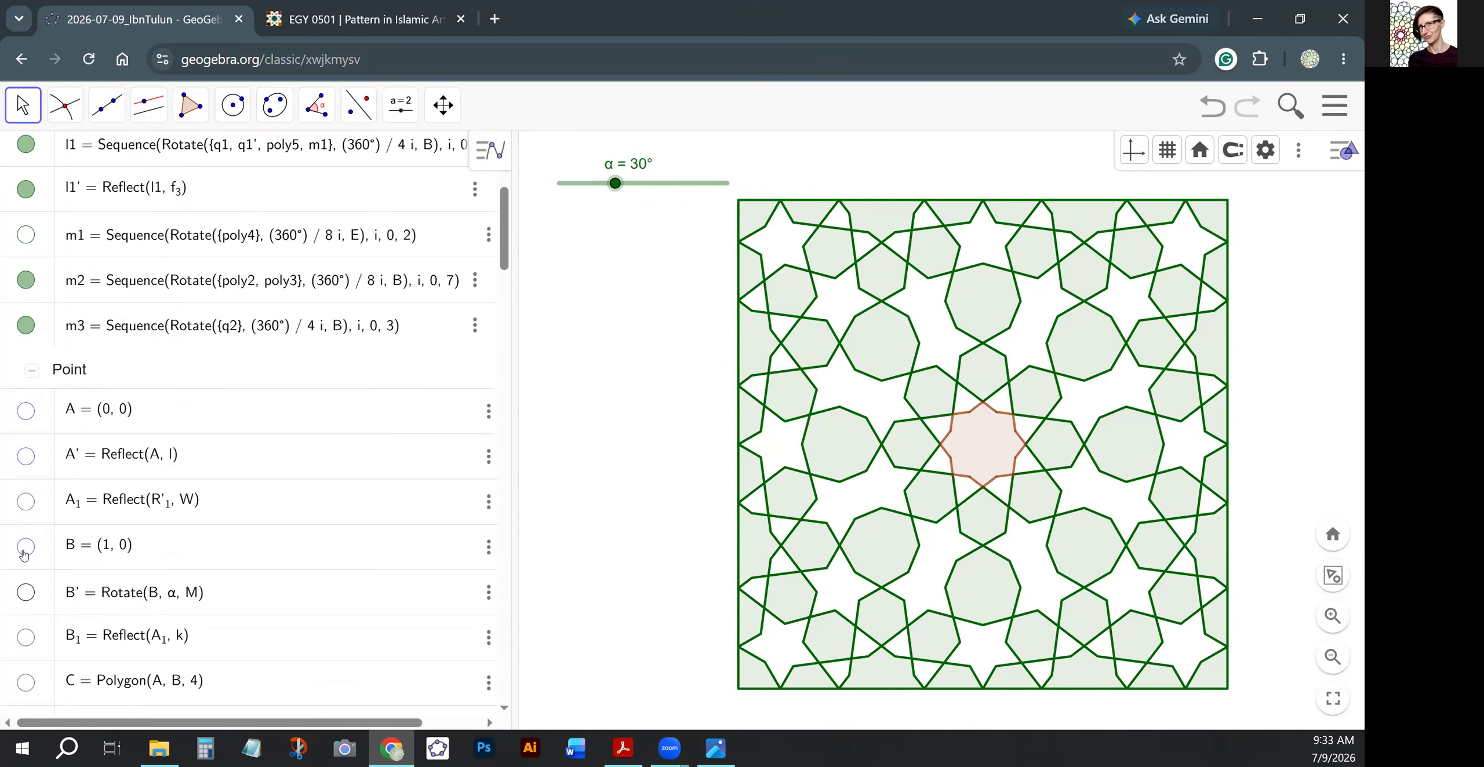
{"action": "left_click", "coordinate": [36, 374]}
{"action": "scroll", "coordinate": [38, 417], "scroll_direction": "down", "scroll_amount": 1}
{"action": "scroll", "coordinate": [44, 439], "scroll_direction": "up", "scroll_amount": 4}
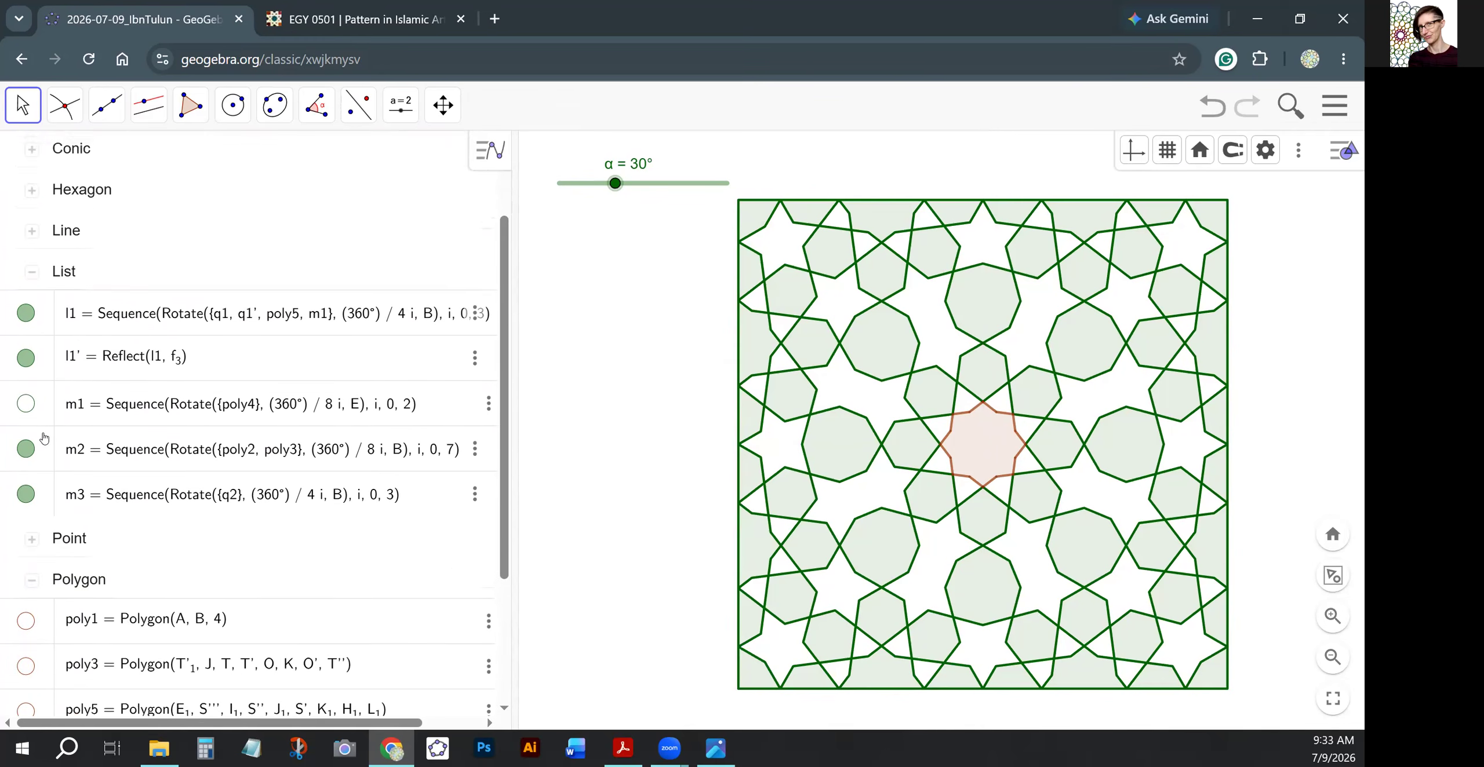
{"action": "scroll", "coordinate": [44, 439], "scroll_direction": "up", "scroll_amount": 2}
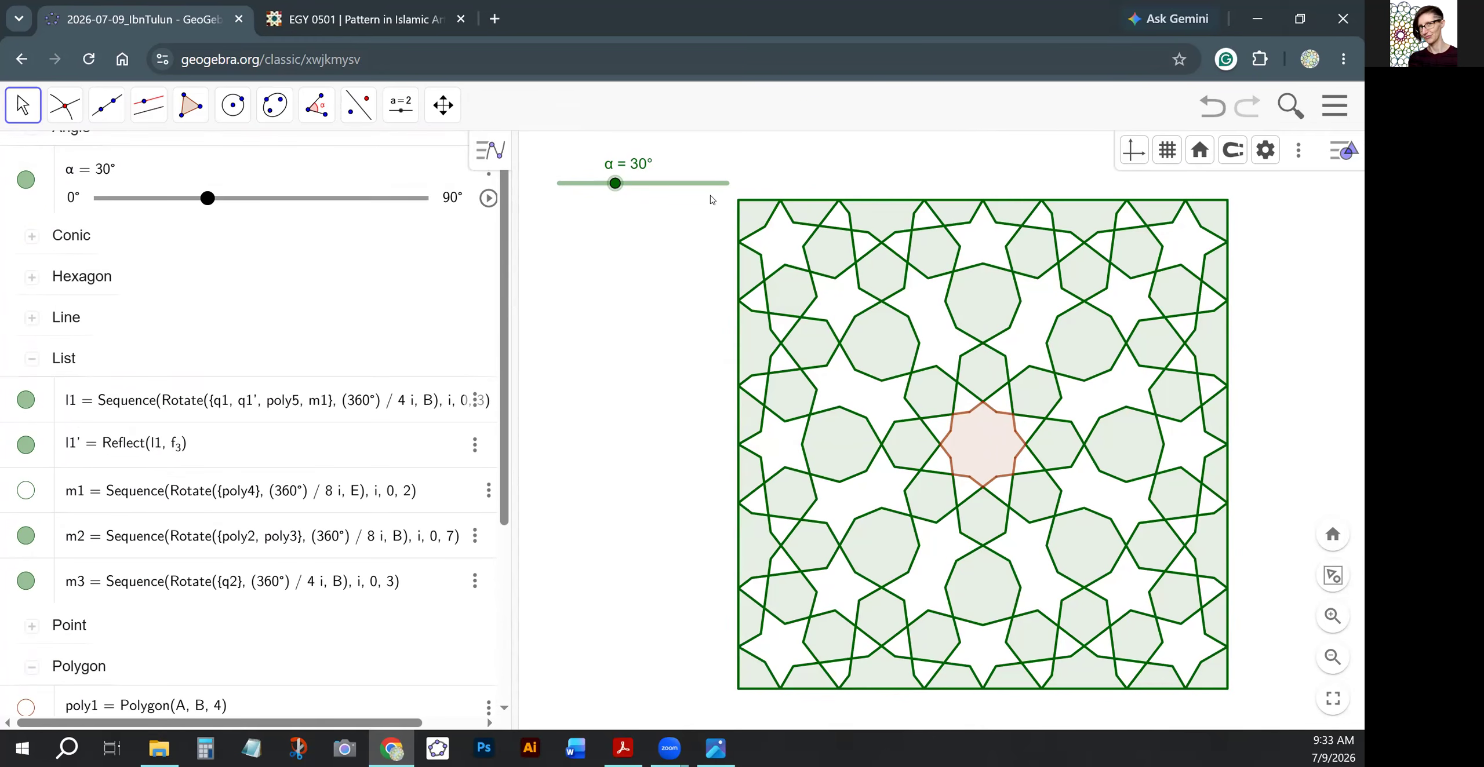
Select the entire square pattern and set its line thickness to 8, keeping the solid line style.
{"action": "left_click_drag", "start_coordinate": [717, 197], "coordinate": [1262, 711]}
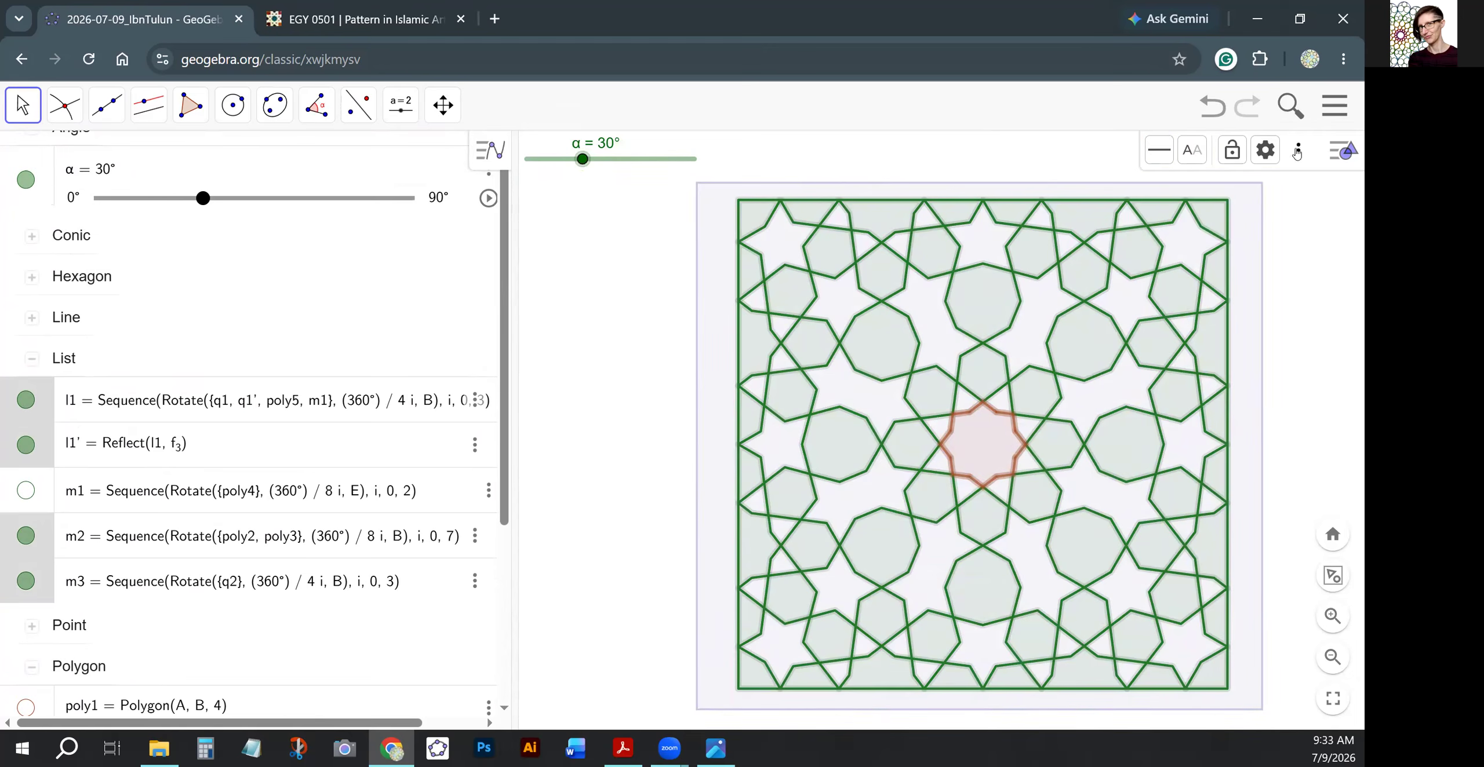
{"action": "left_click", "coordinate": [1160, 152]}
{"action": "left_click", "coordinate": [1171, 186]}
{"action": "left_click", "coordinate": [1159, 150]}
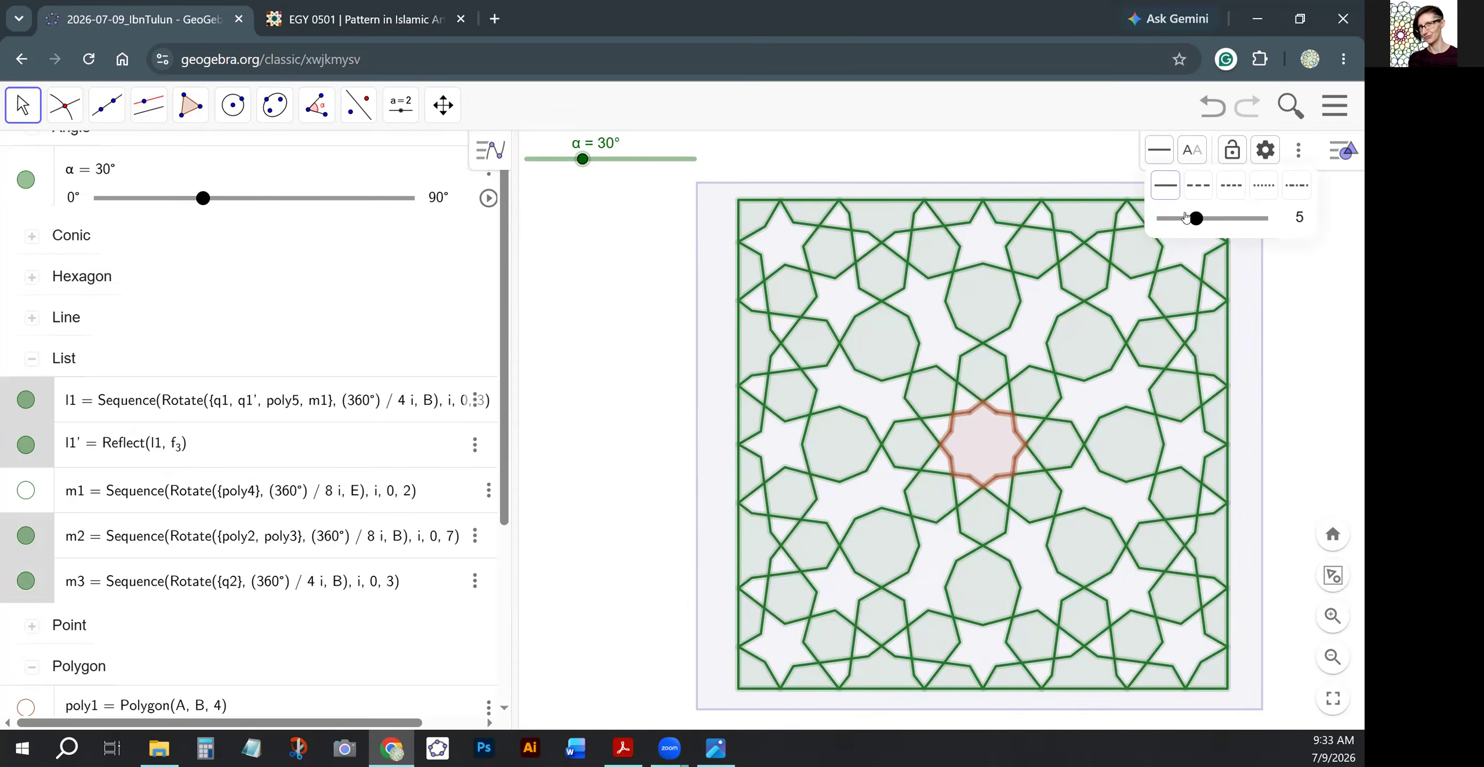
{"action": "left_click_drag", "start_coordinate": [1194, 221], "coordinate": [1225, 223]}
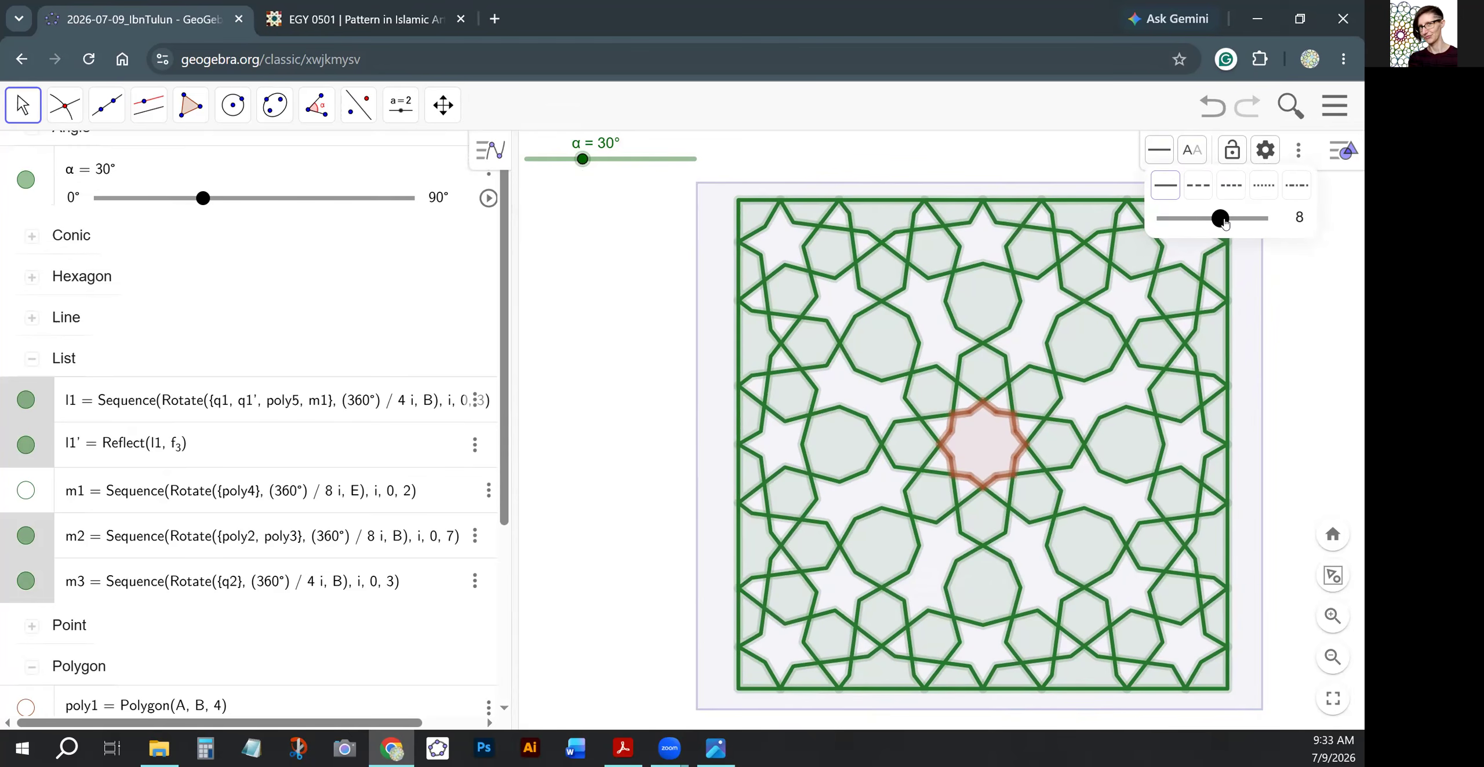
Open the settings of the selected pattern objects and set their color to black (#000000).
{"action": "left_click", "coordinate": [1344, 158]}
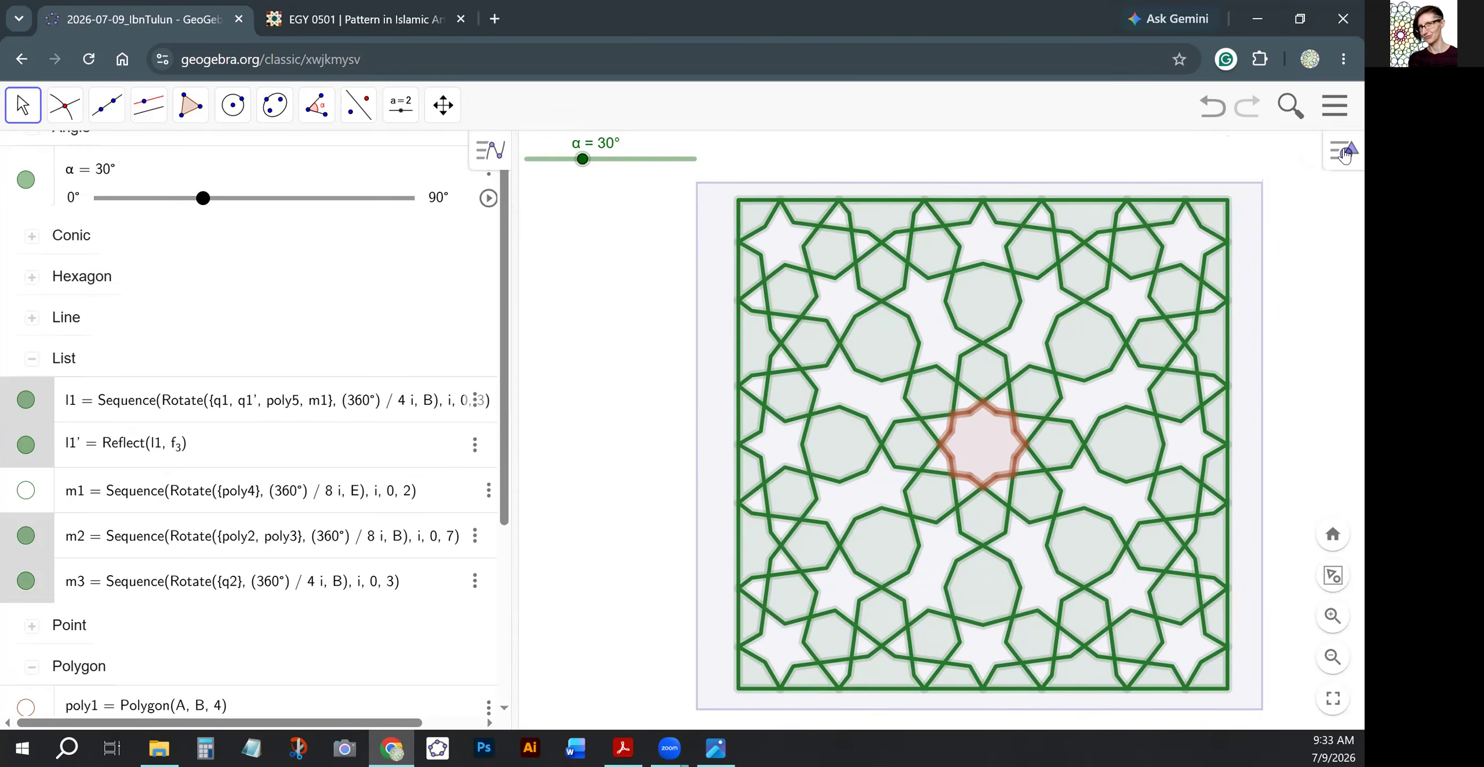
{"action": "left_click", "coordinate": [1264, 151]}
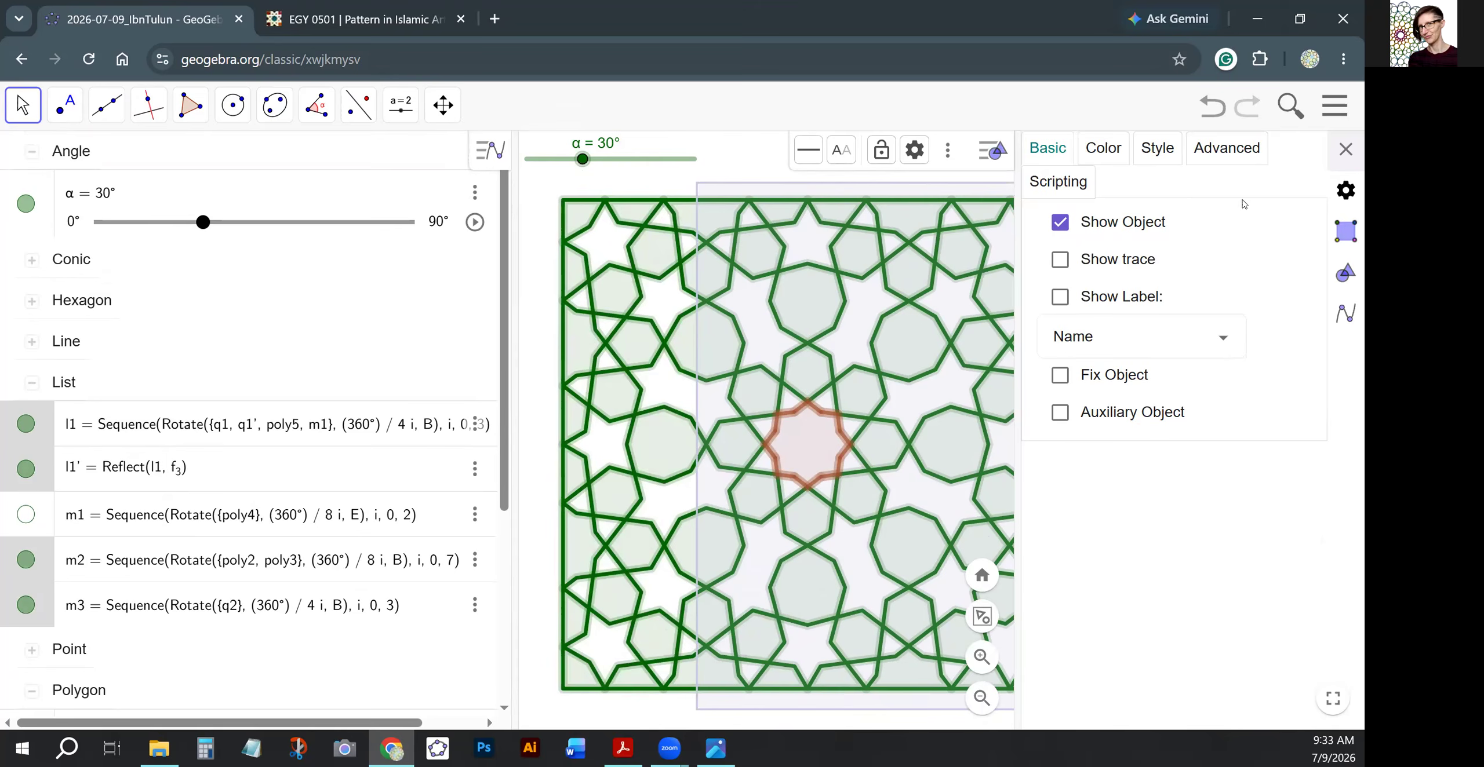
{"action": "left_click", "coordinate": [1104, 152]}
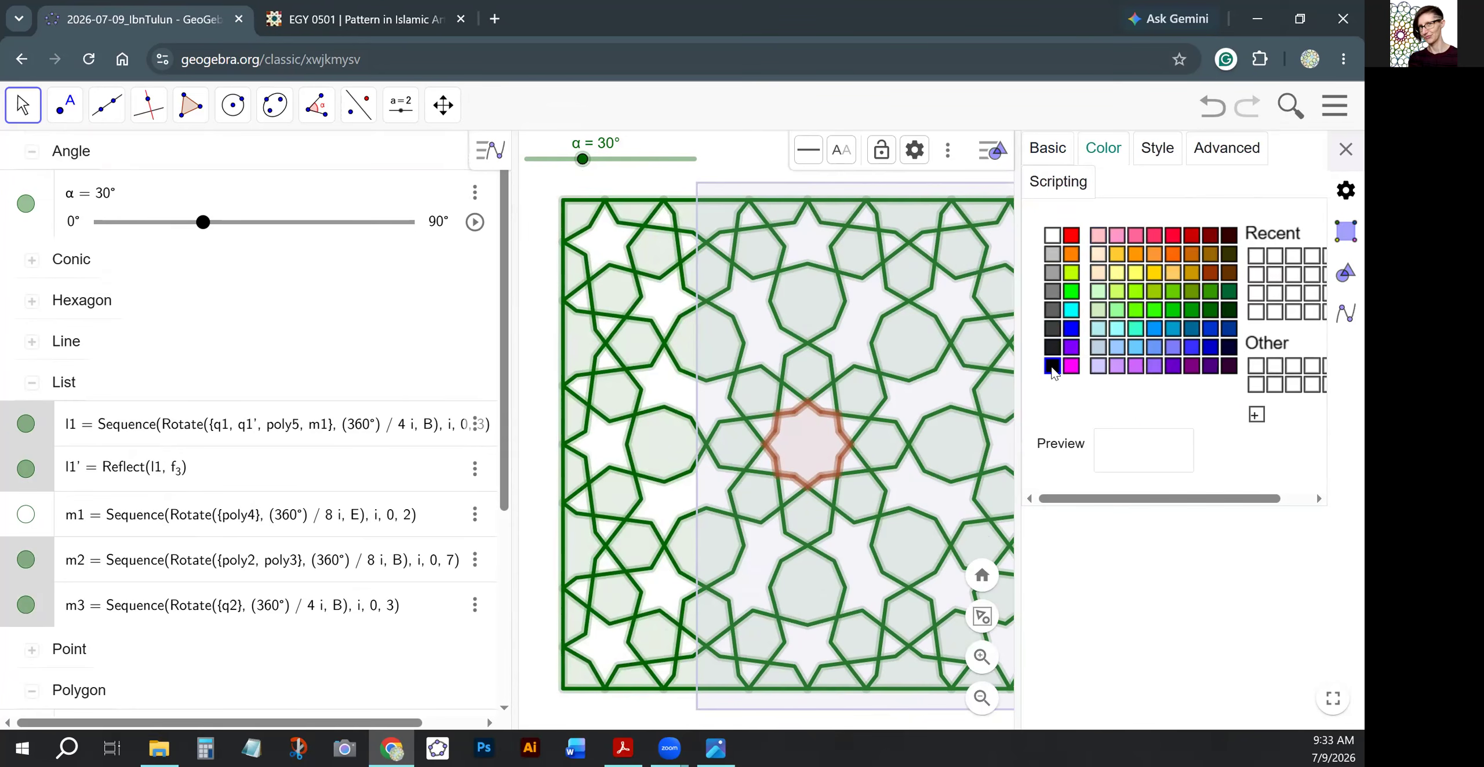
{"action": "left_click", "coordinate": [1052, 367]}
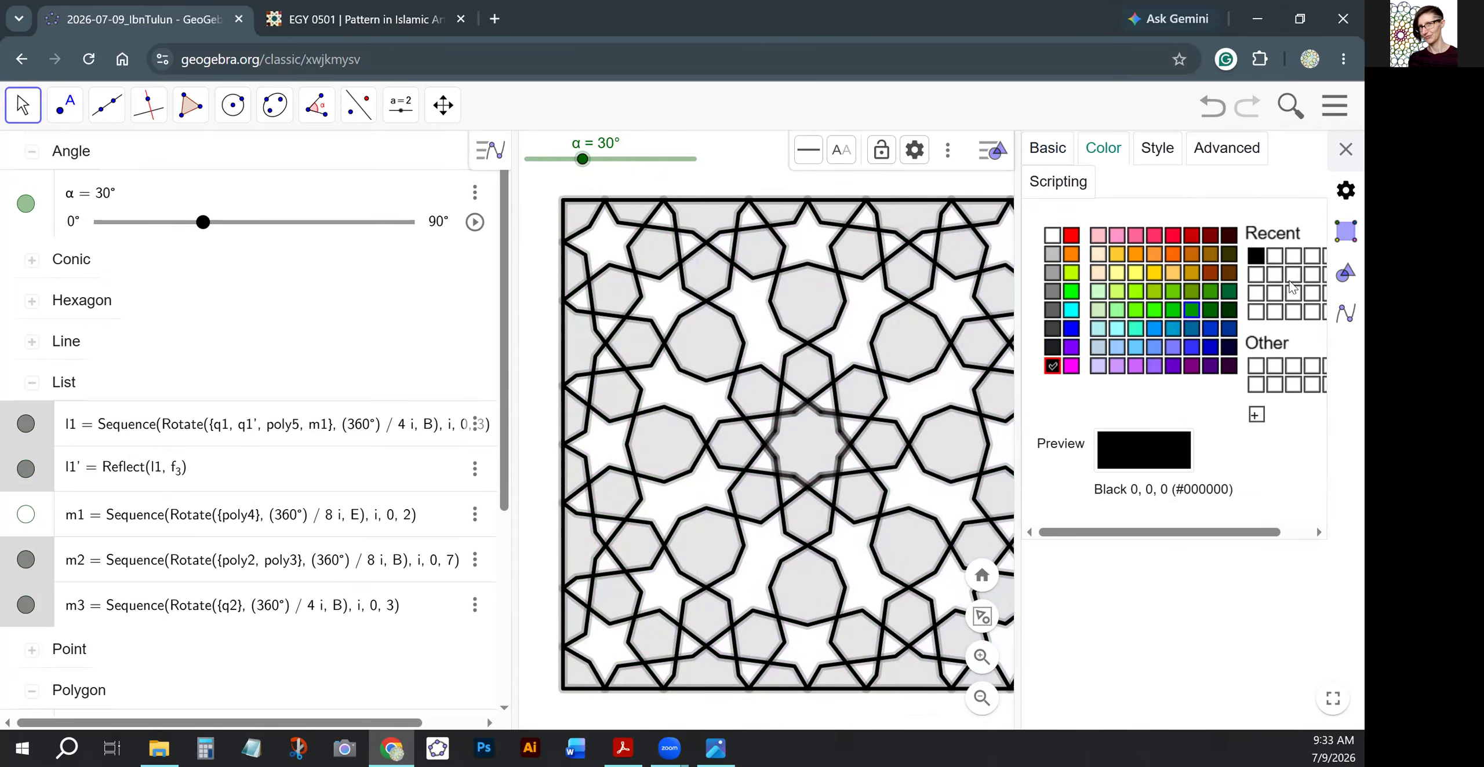
Set the line opacity of the central eight-pointed star to 100 and close the settings.
{"action": "left_click", "coordinate": [1157, 149]}
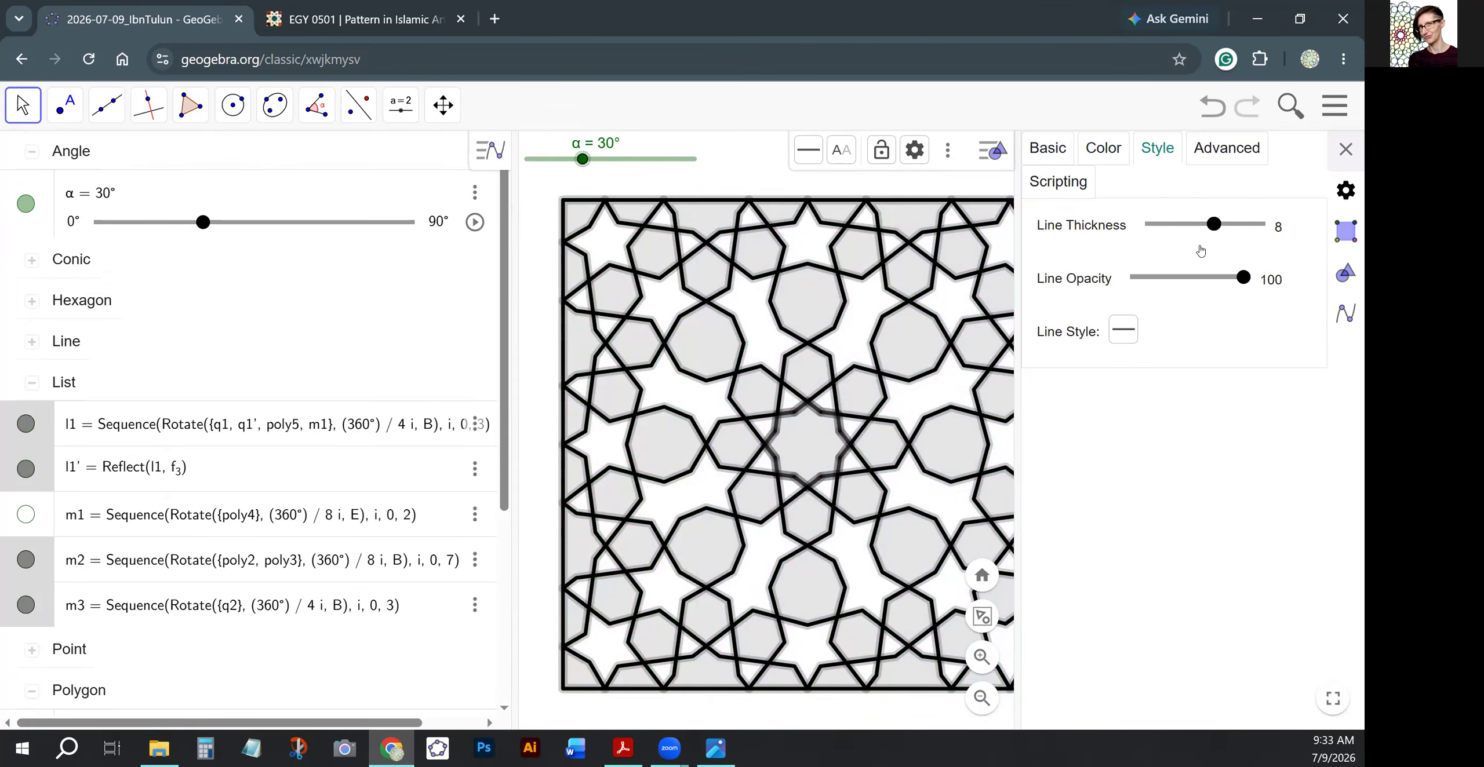
{"action": "left_click", "coordinate": [936, 402]}
{"action": "left_click", "coordinate": [801, 440]}
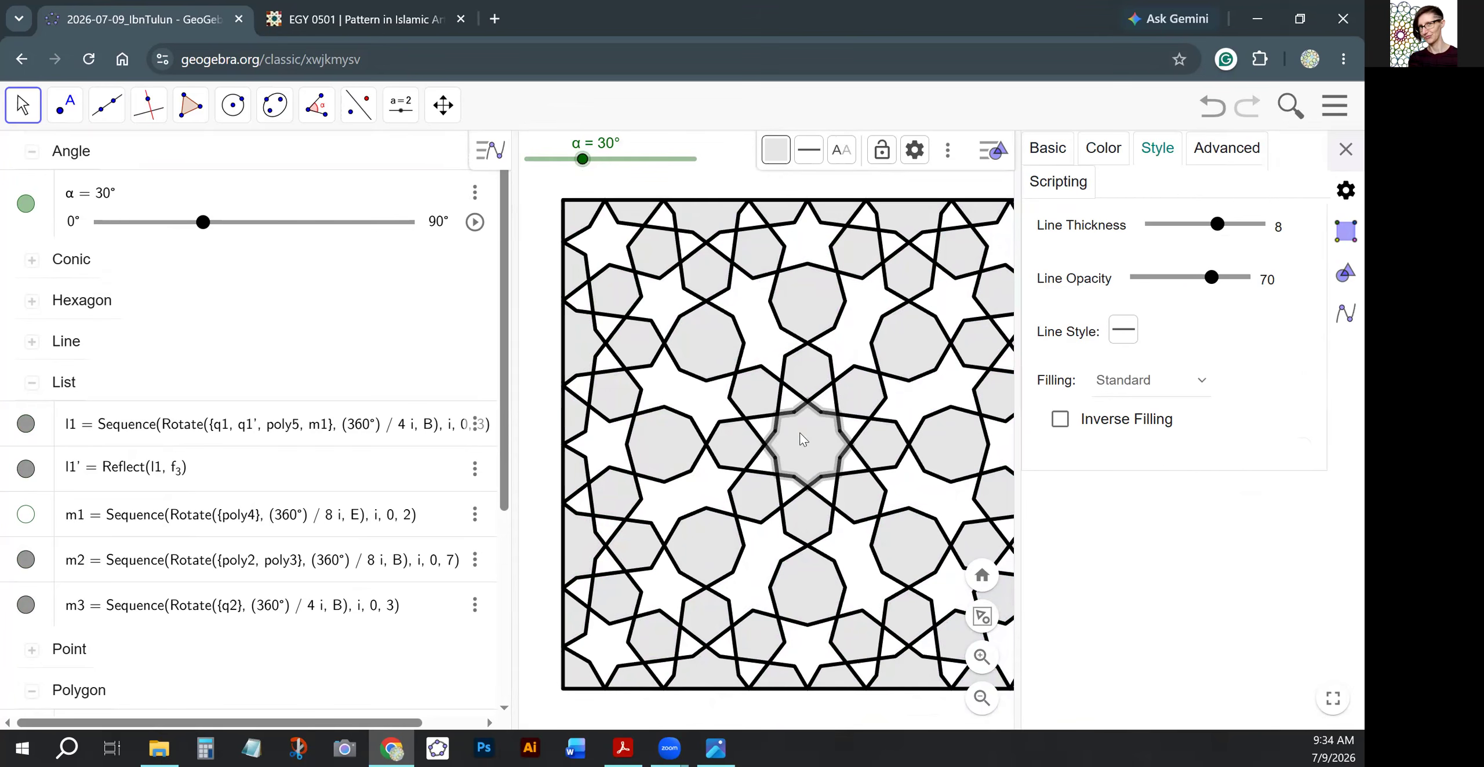
{"action": "left_click_drag", "start_coordinate": [1211, 277], "coordinate": [1246, 278]}
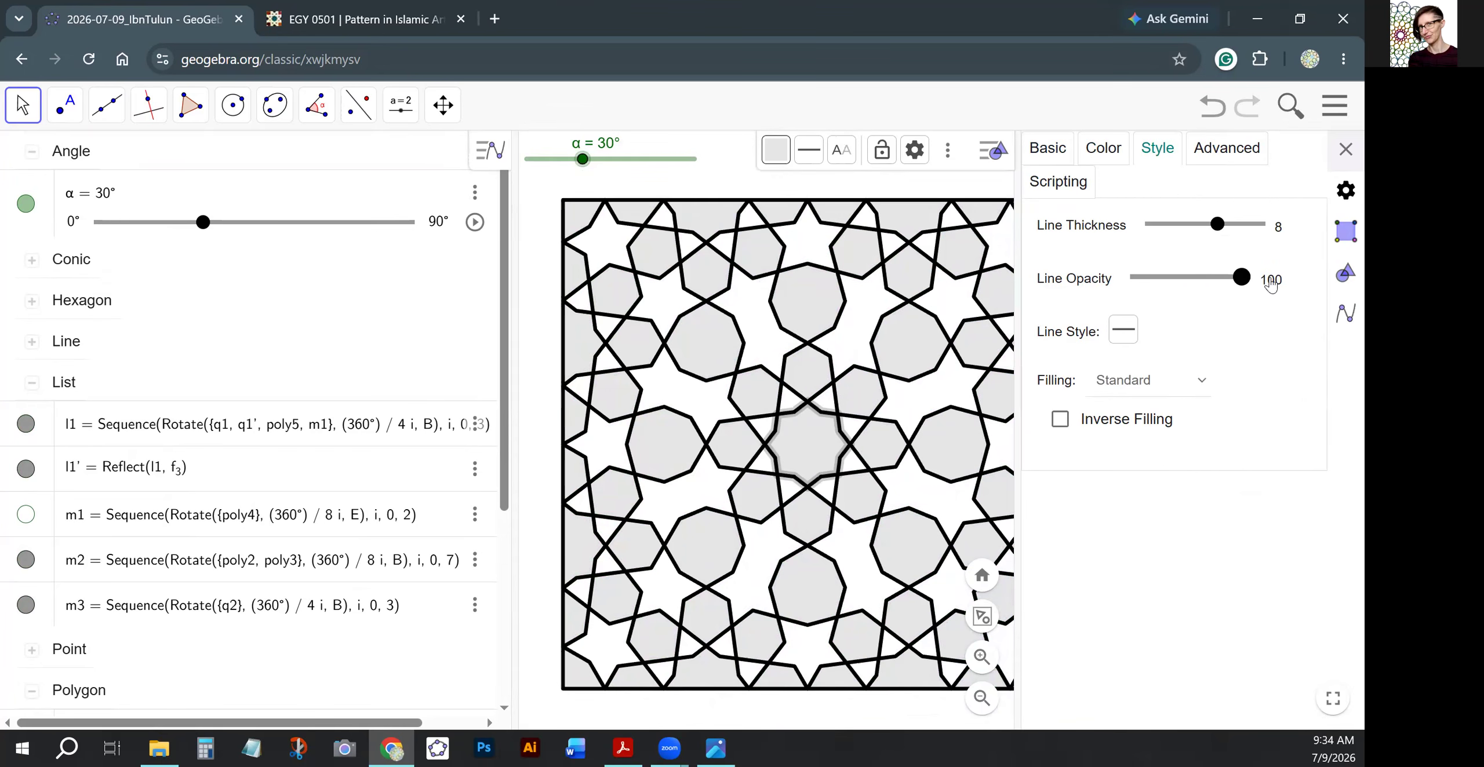
{"action": "left_click", "coordinate": [902, 403]}
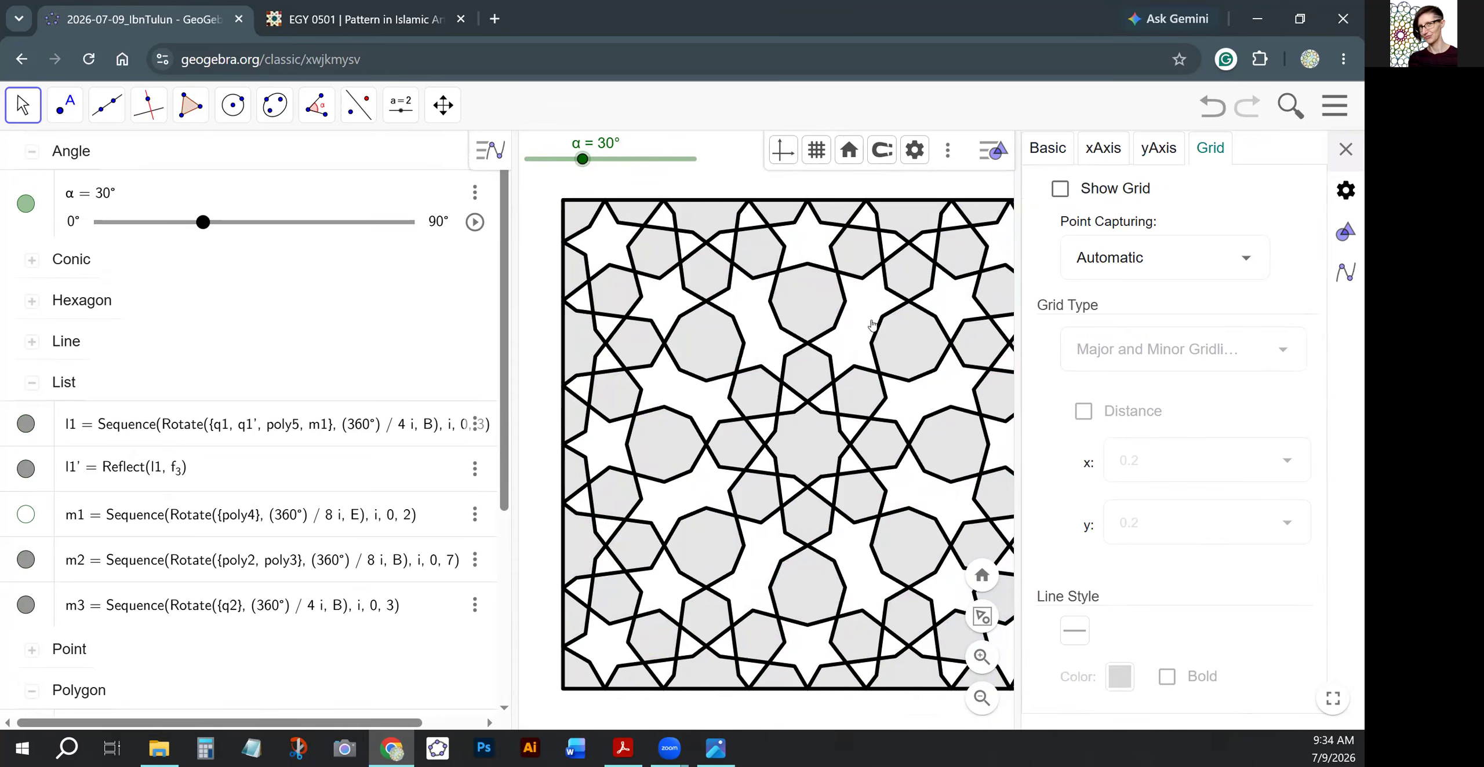
{"action": "left_click", "coordinate": [1345, 149]}
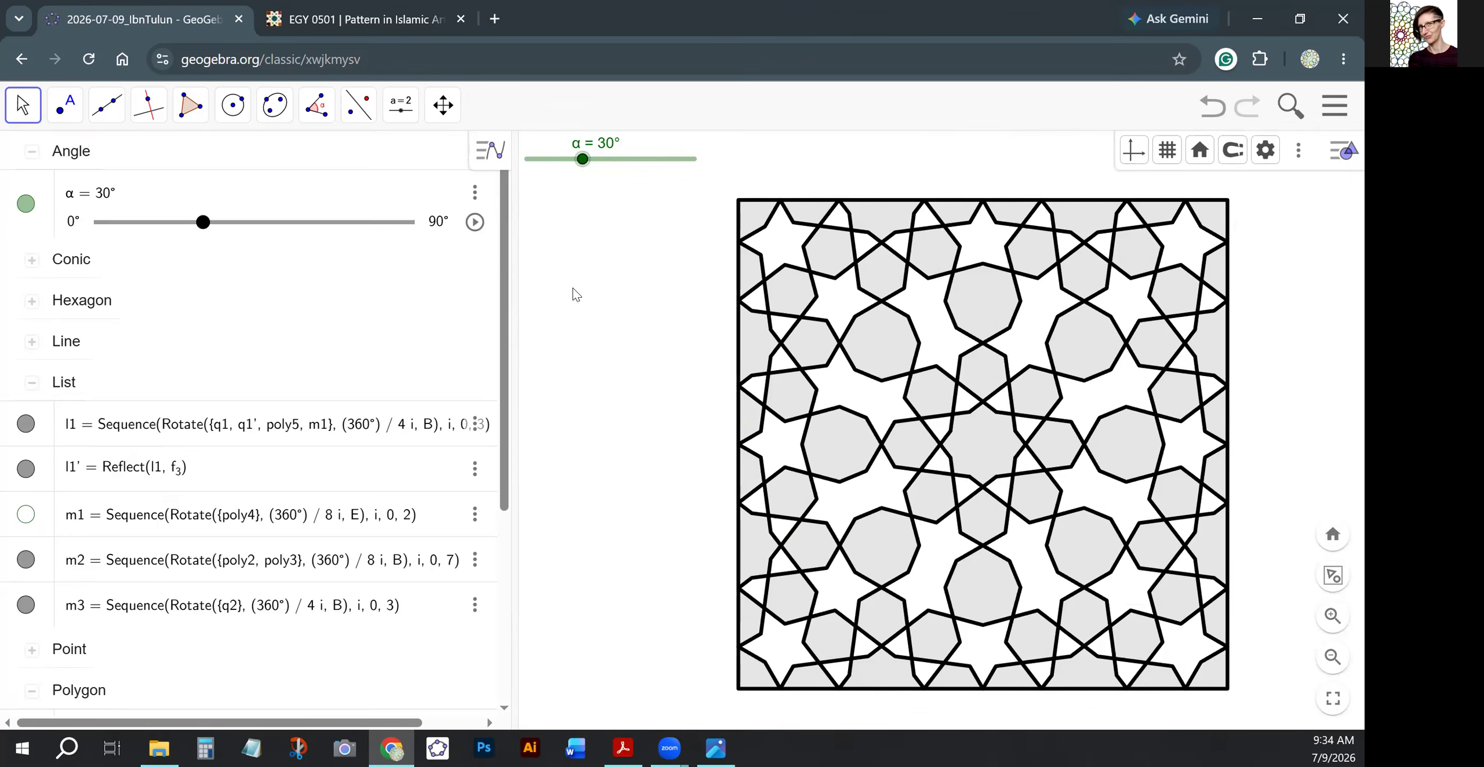
Animate the angle α to watch how the pattern changes.
{"action": "left_click", "coordinate": [36, 103]}
{"action": "left_click_drag", "start_coordinate": [671, 367], "coordinate": [602, 364]}
{"action": "right_click", "coordinate": [581, 158]}
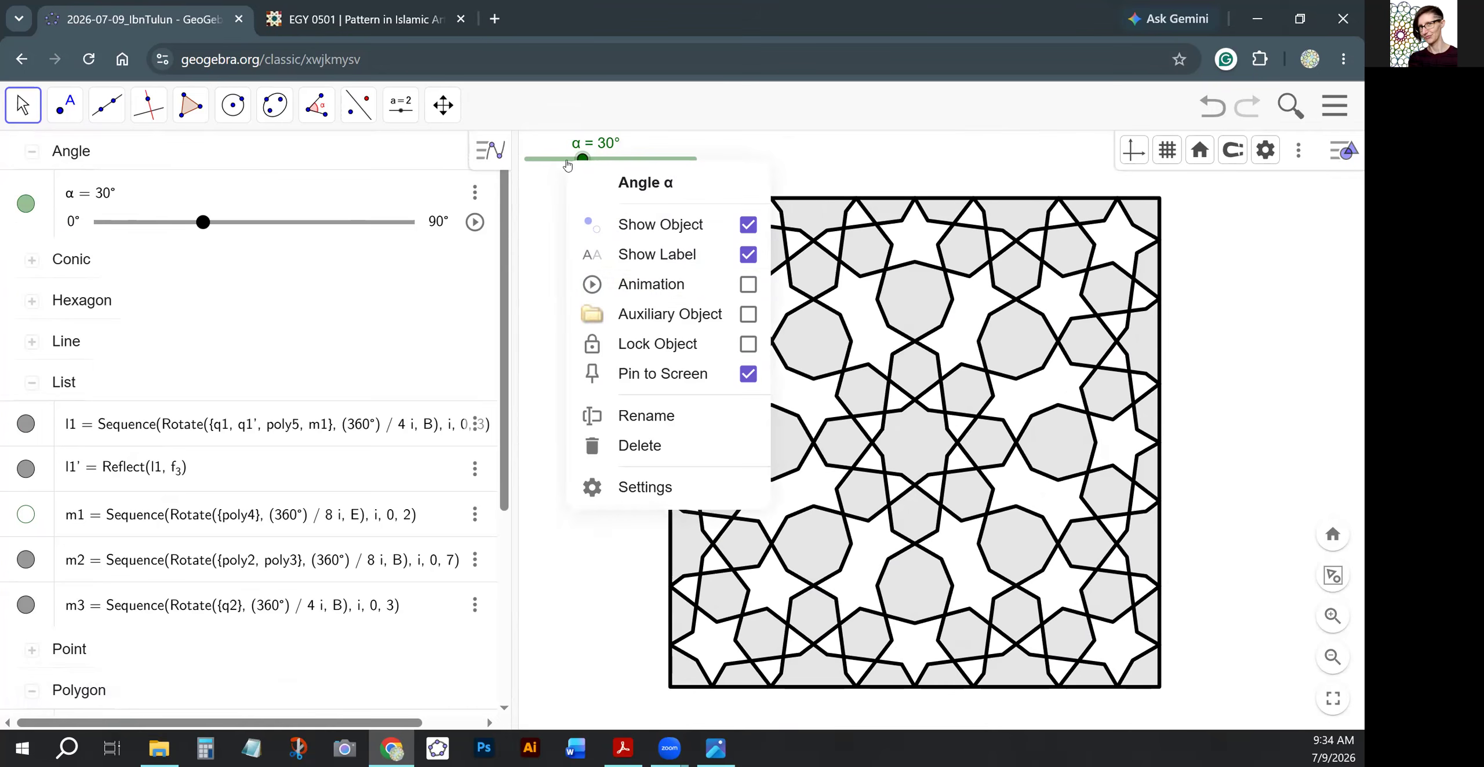
{"action": "left_click", "coordinate": [737, 284]}
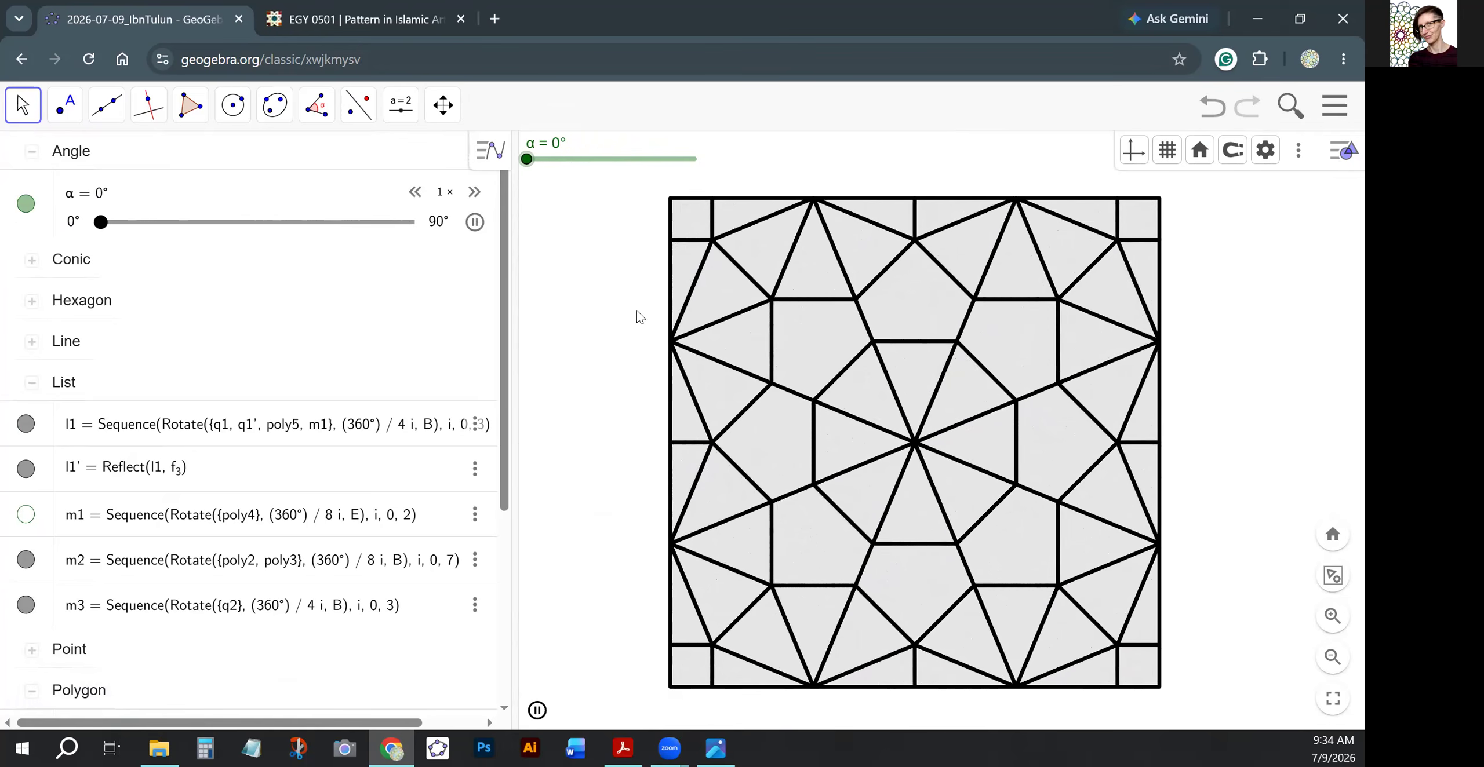
Stop the animation of angle α and set α to 31.5°.
{"action": "right_click", "coordinate": [572, 160]}
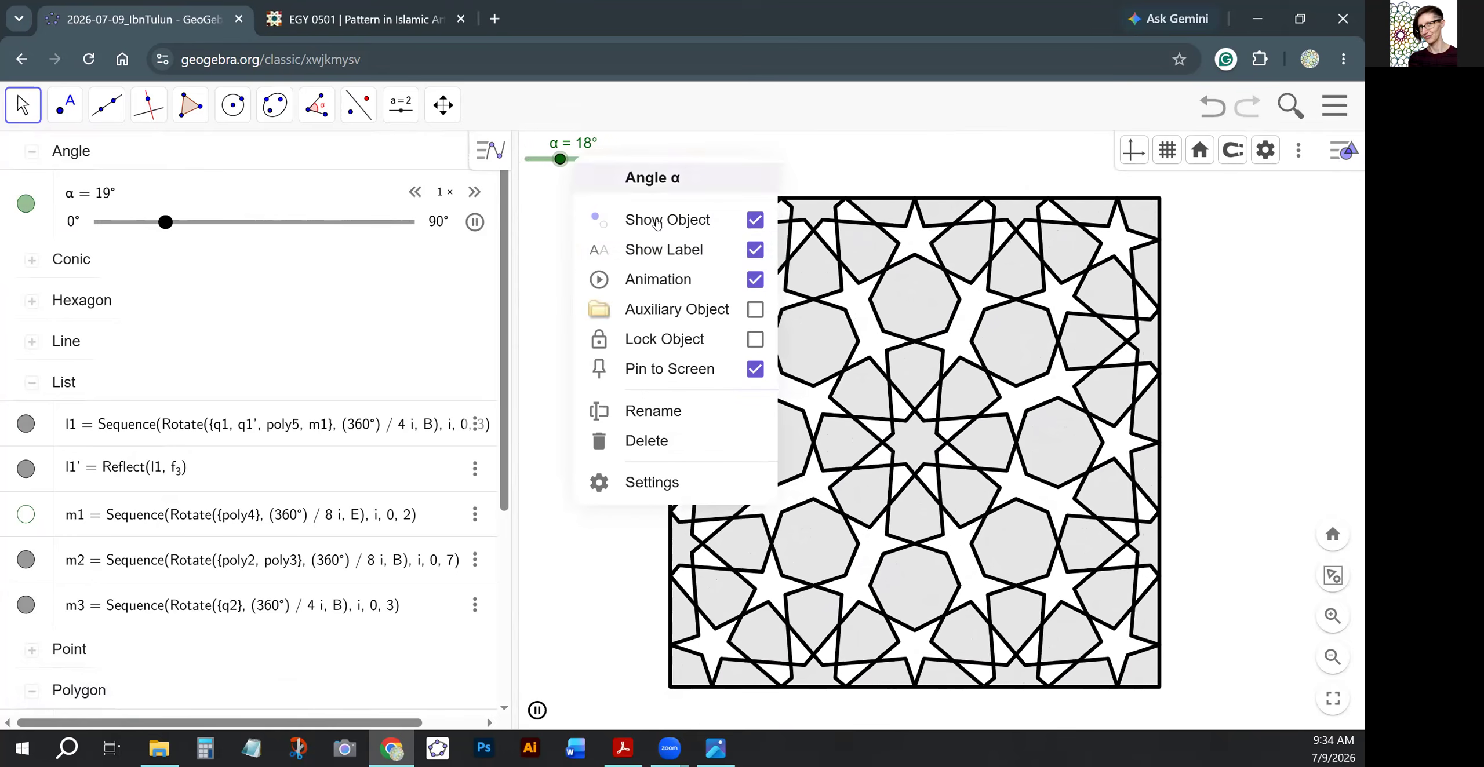
{"action": "left_click", "coordinate": [756, 280]}
{"action": "mouse_move", "coordinate": [585, 160]}
{"action": "left_mouse_down"}
{"action": "mouse_move", "coordinate": [567, 163]}
{"action": "mouse_move", "coordinate": [586, 173]}
{"action": "left_mouse_up"}
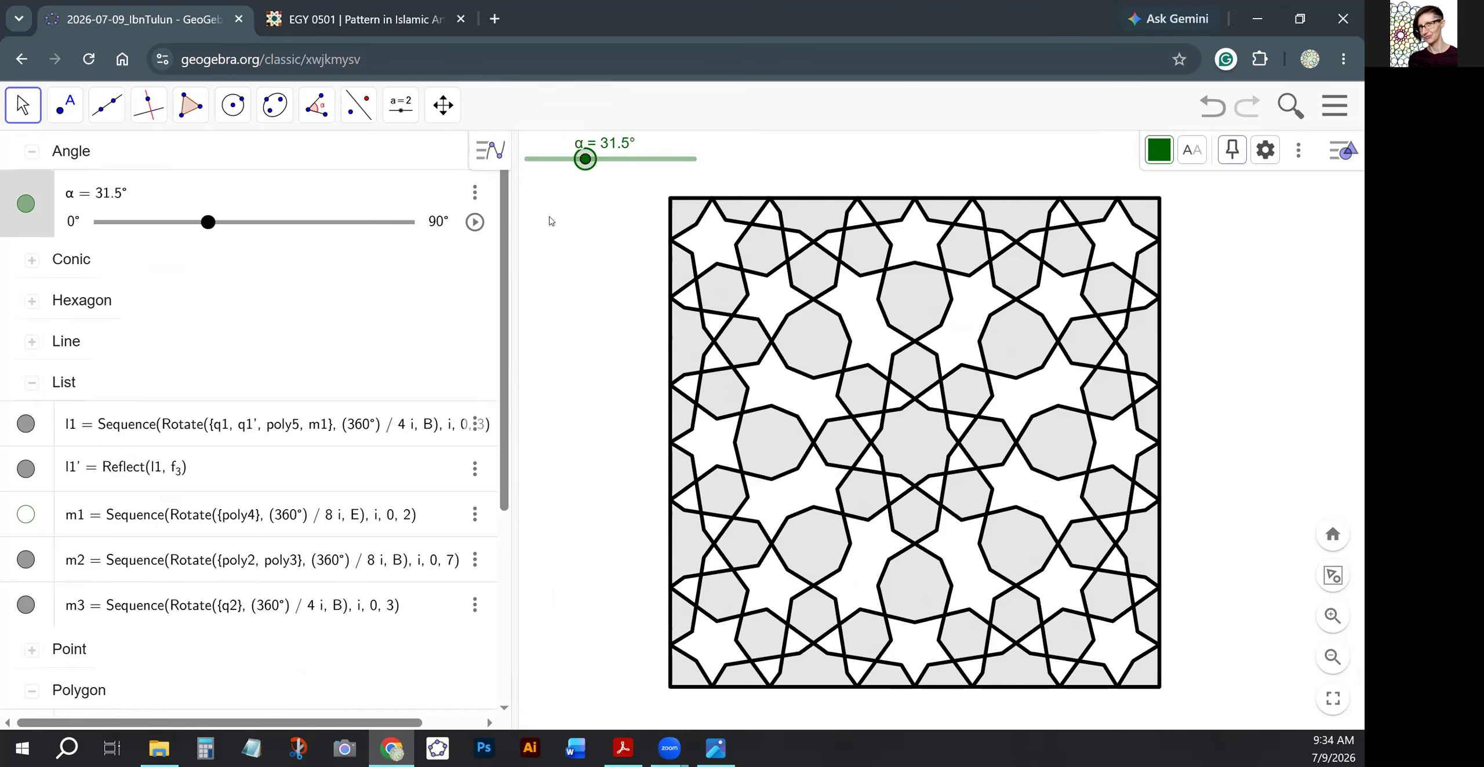